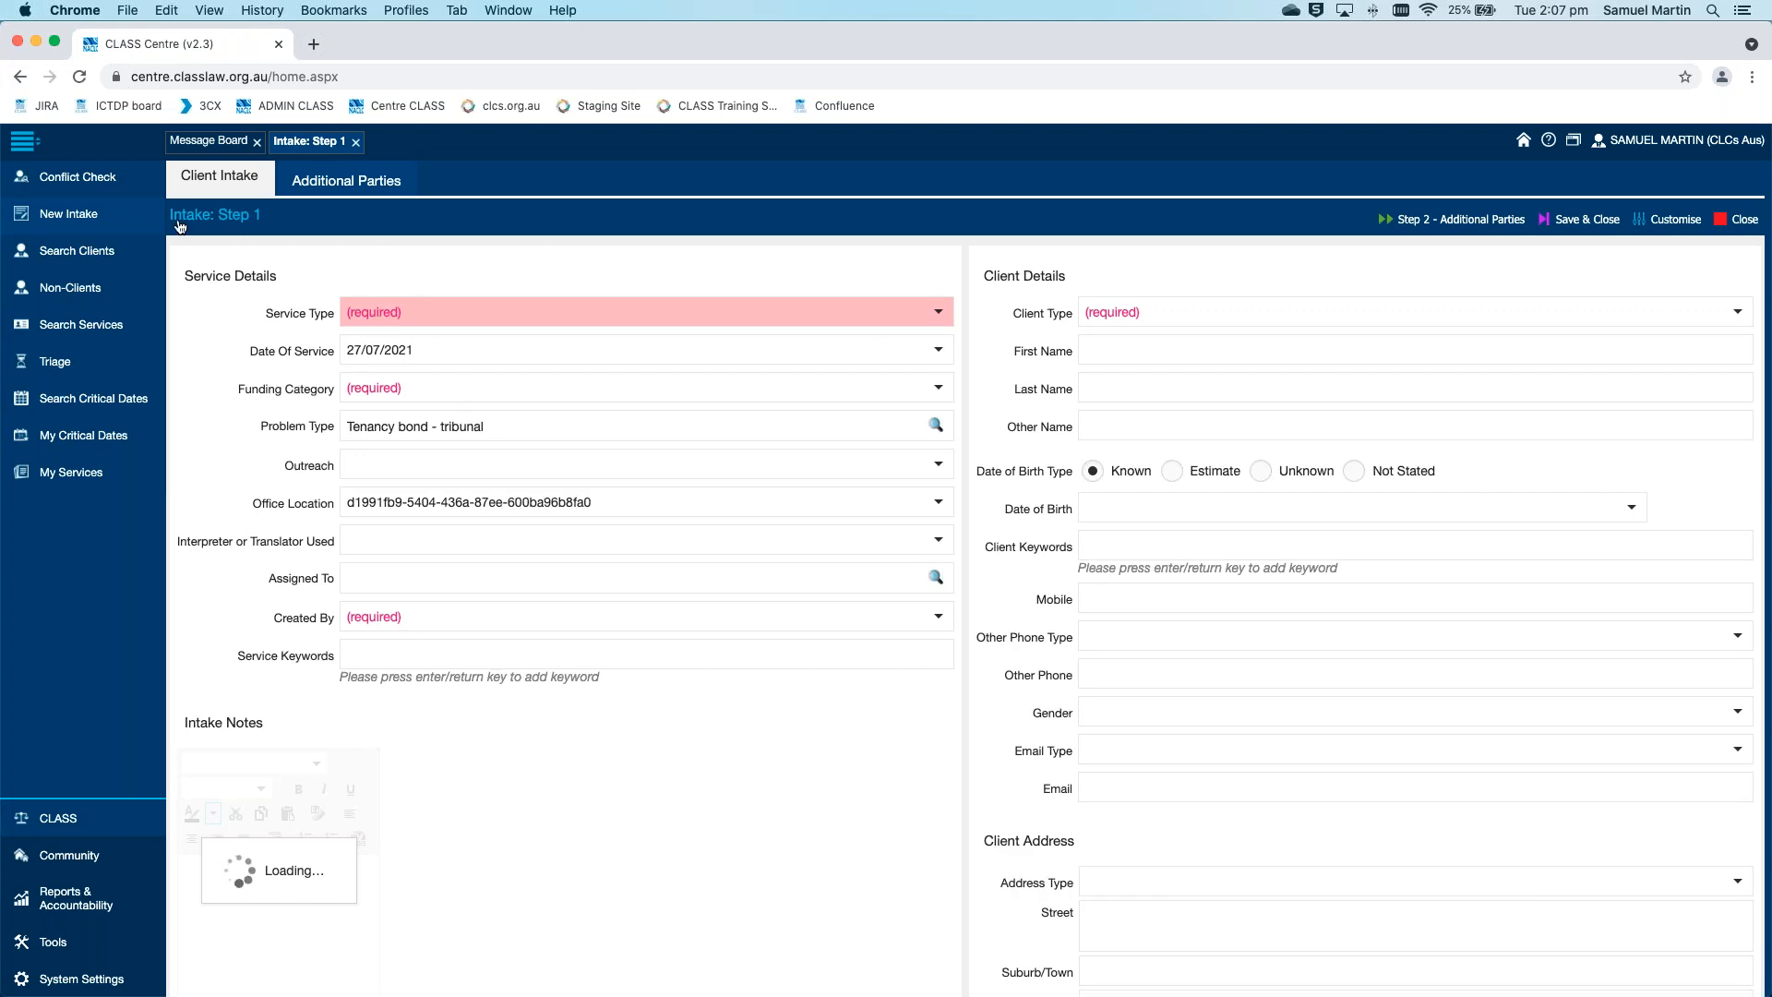
pyautogui.moveTo(186, 217); pyautogui.dragTo(250, 218)
pyautogui.click(293, 226)
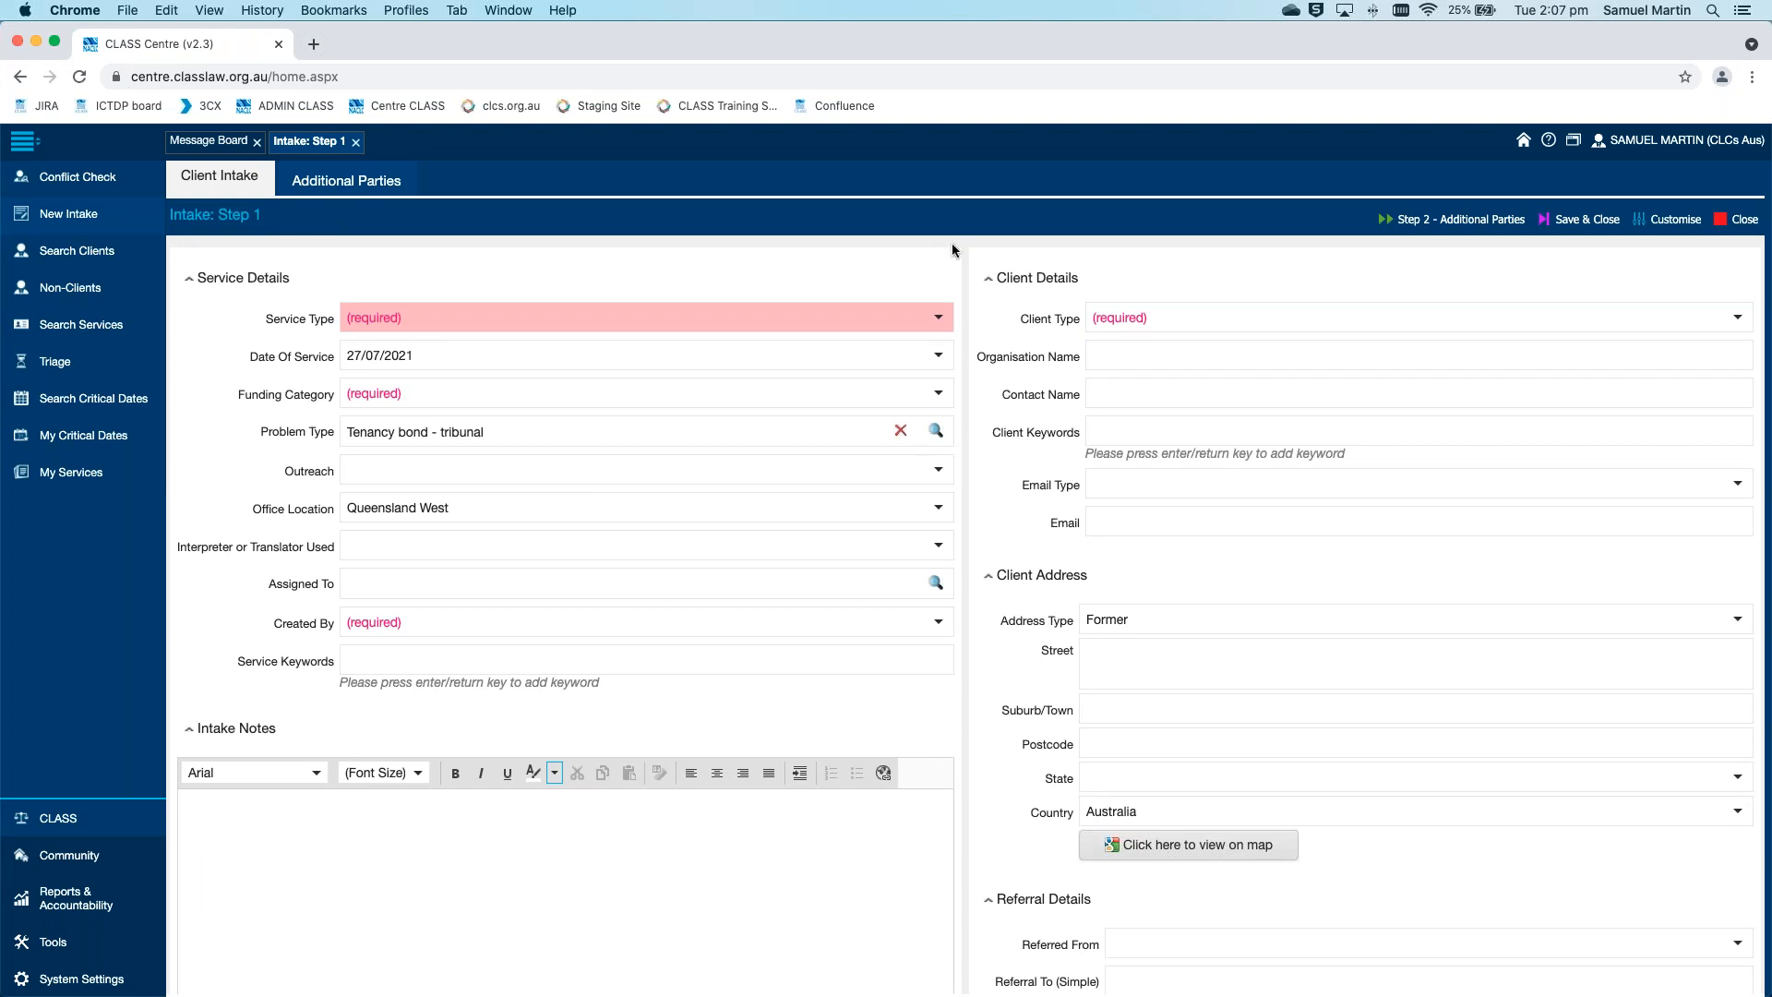
pyautogui.scroll(-1, 962, 241)
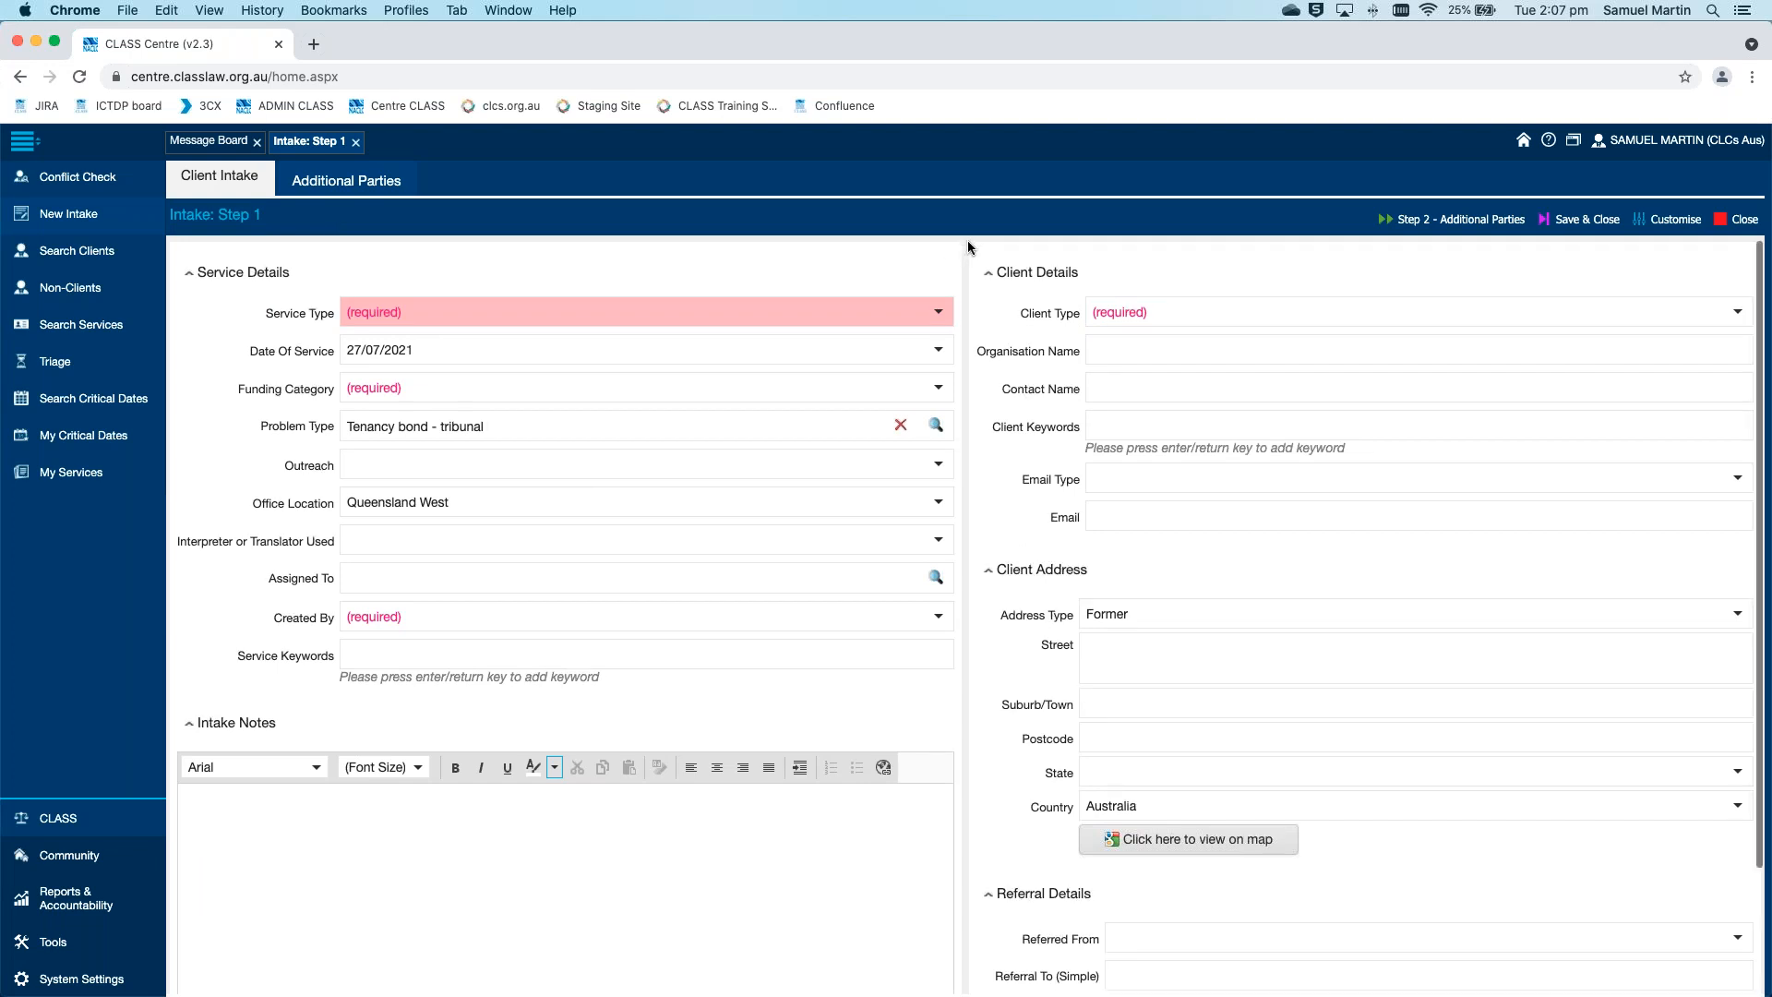
pyautogui.scroll(1, 968, 245)
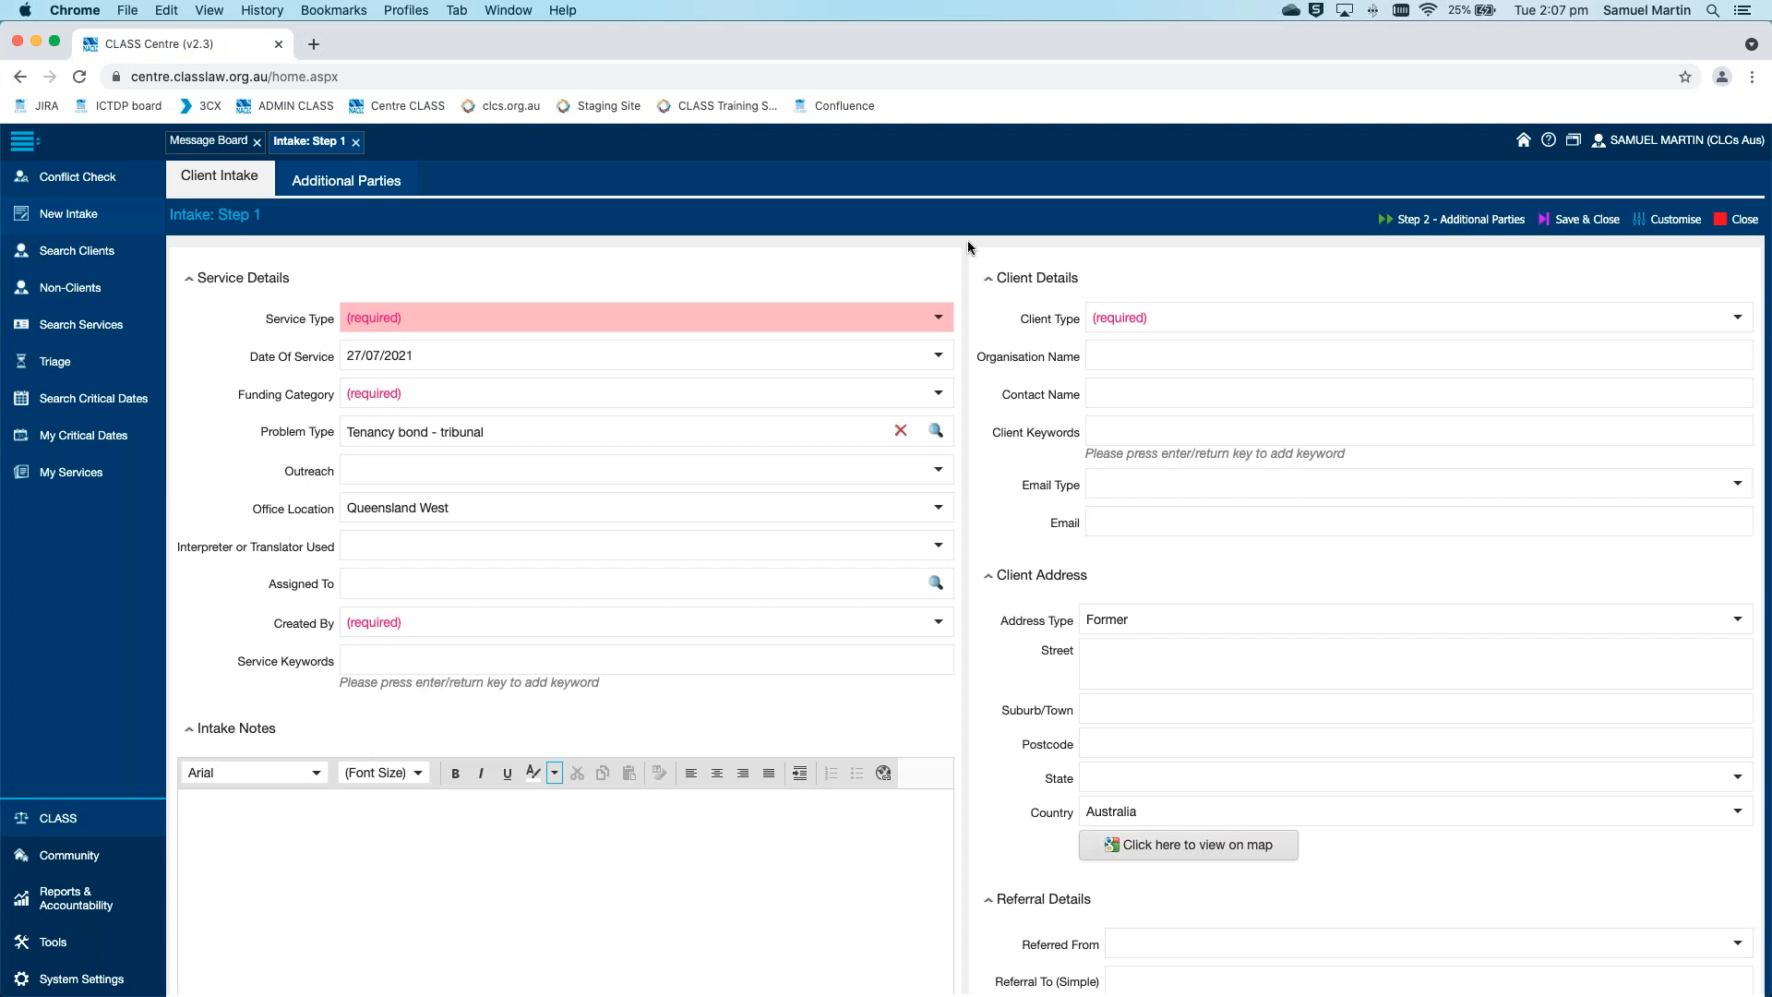
# Set the intake's Service Type to Other Representation
pyautogui.click(942, 327)
pyautogui.scroll(-3, 900, 379)
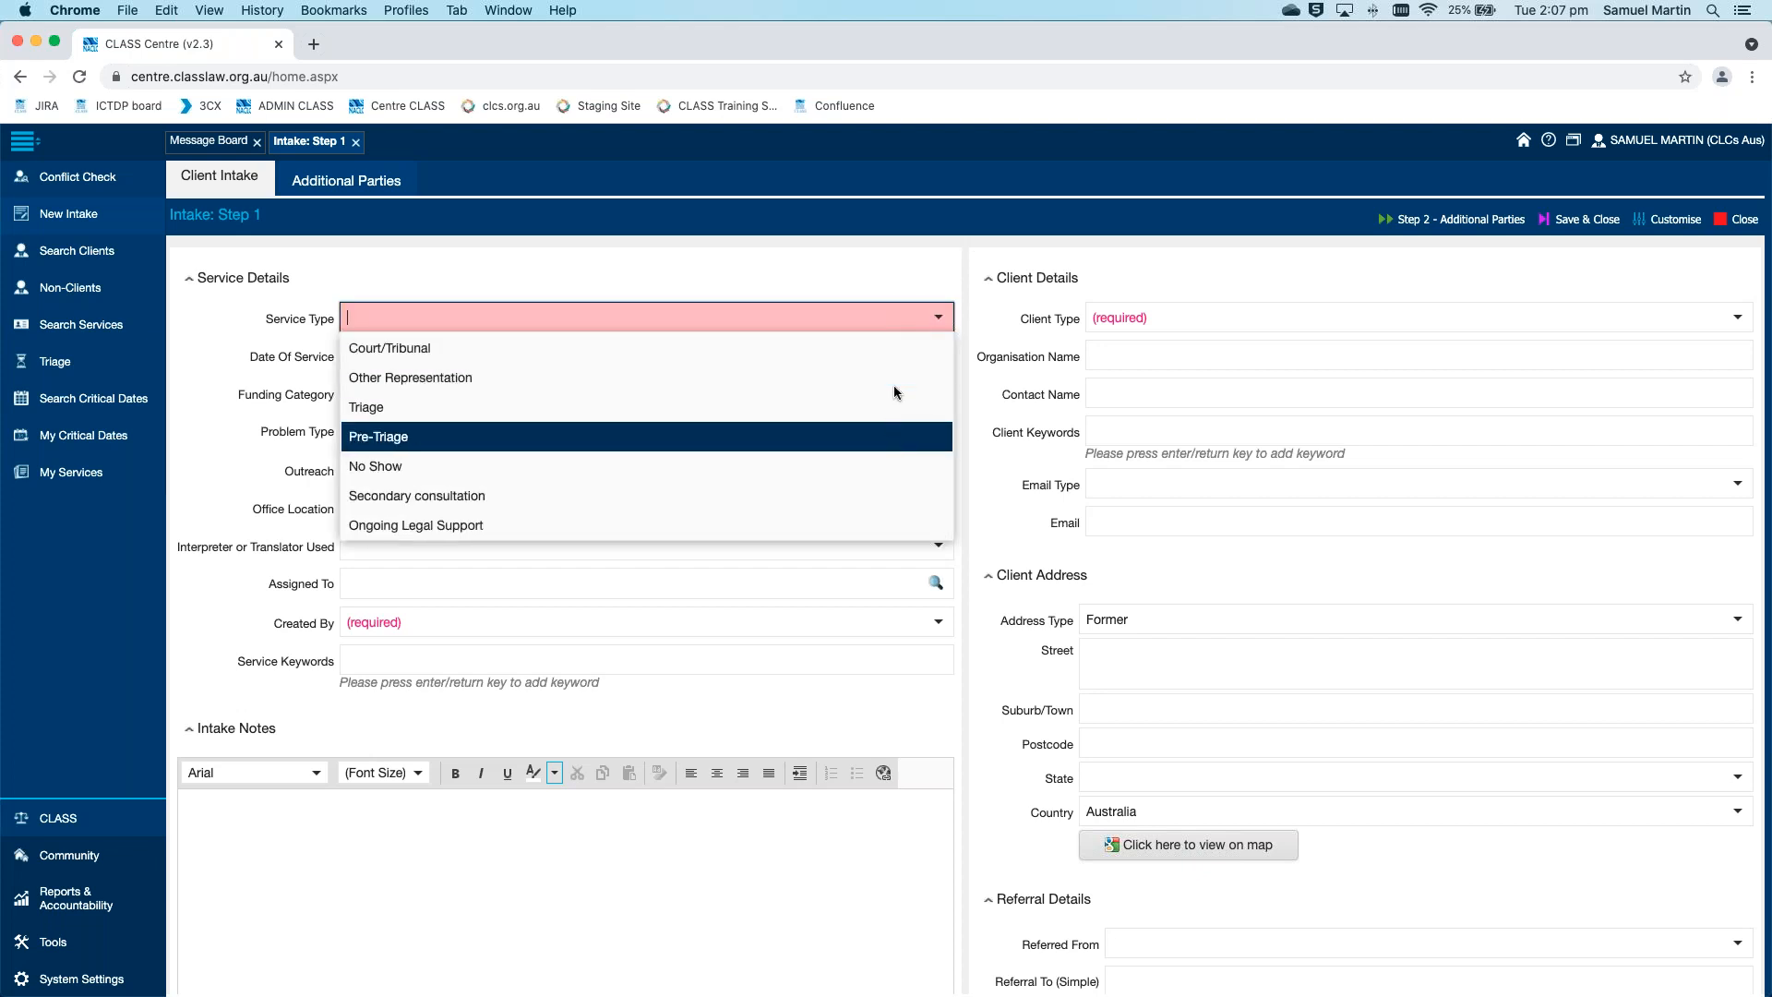
pyautogui.scroll(3, 893, 383)
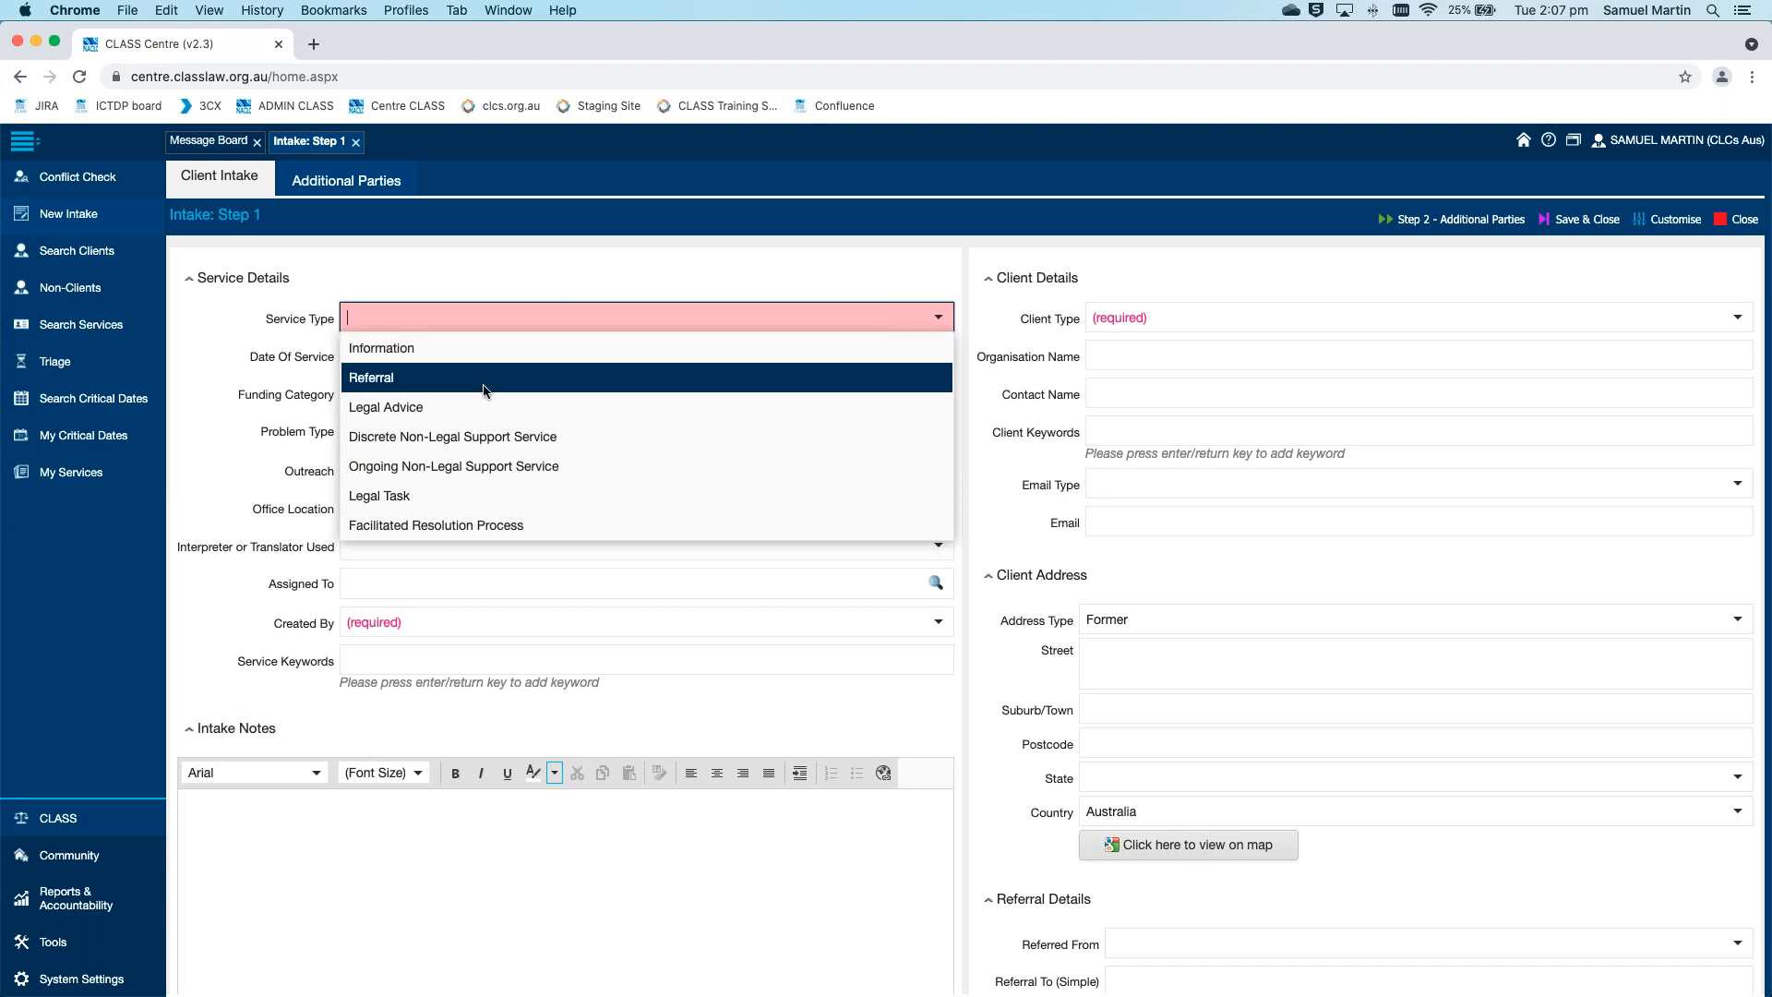
pyautogui.scroll(-2, 836, 414)
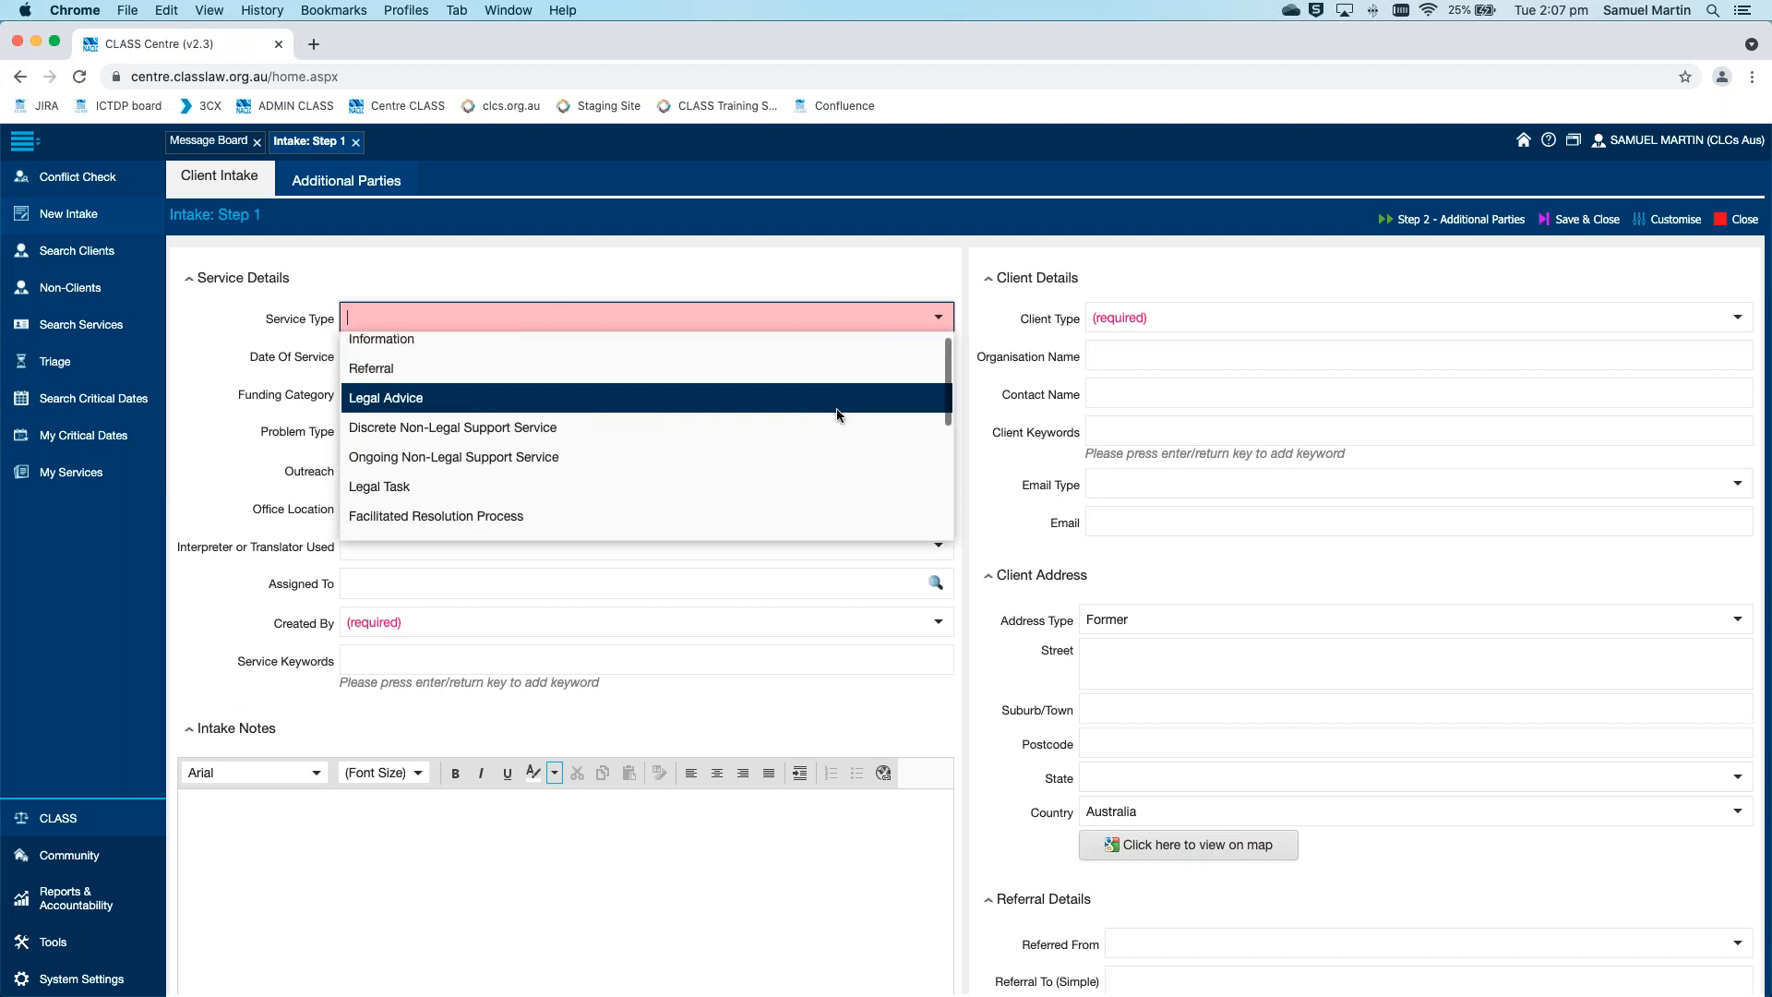
pyautogui.scroll(-1, 837, 414)
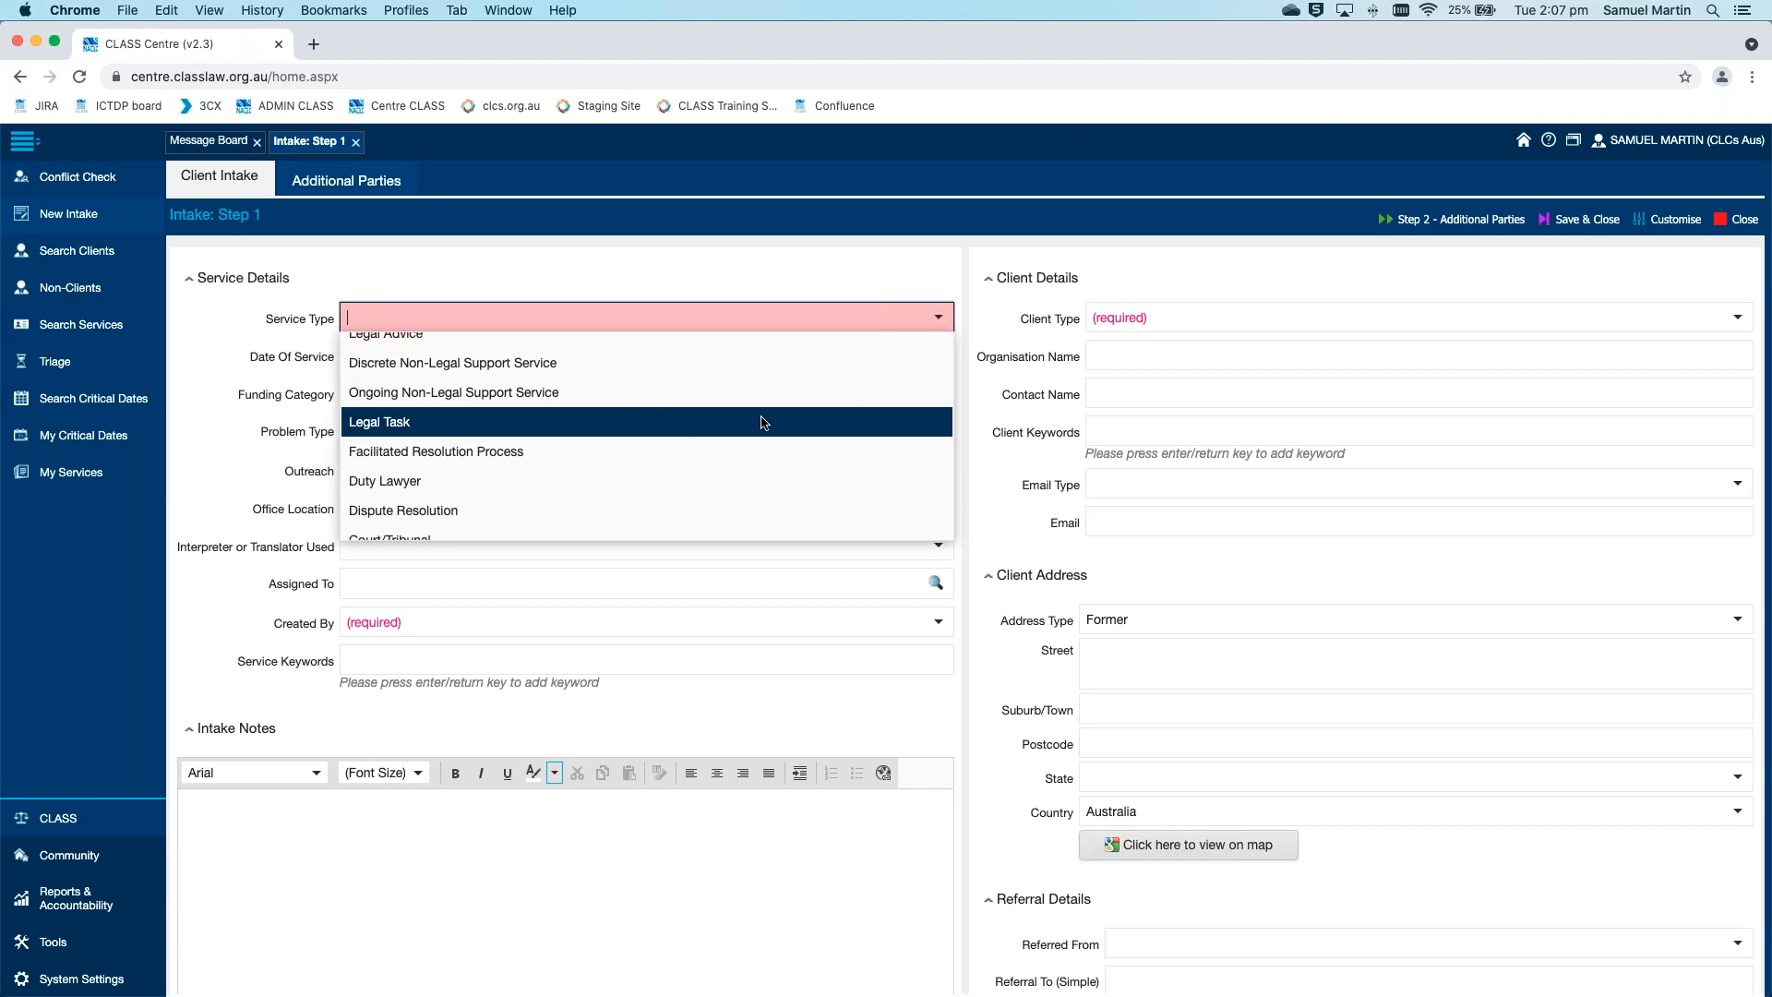
pyautogui.scroll(-2, 760, 423)
pyautogui.scroll(-2, 760, 423)
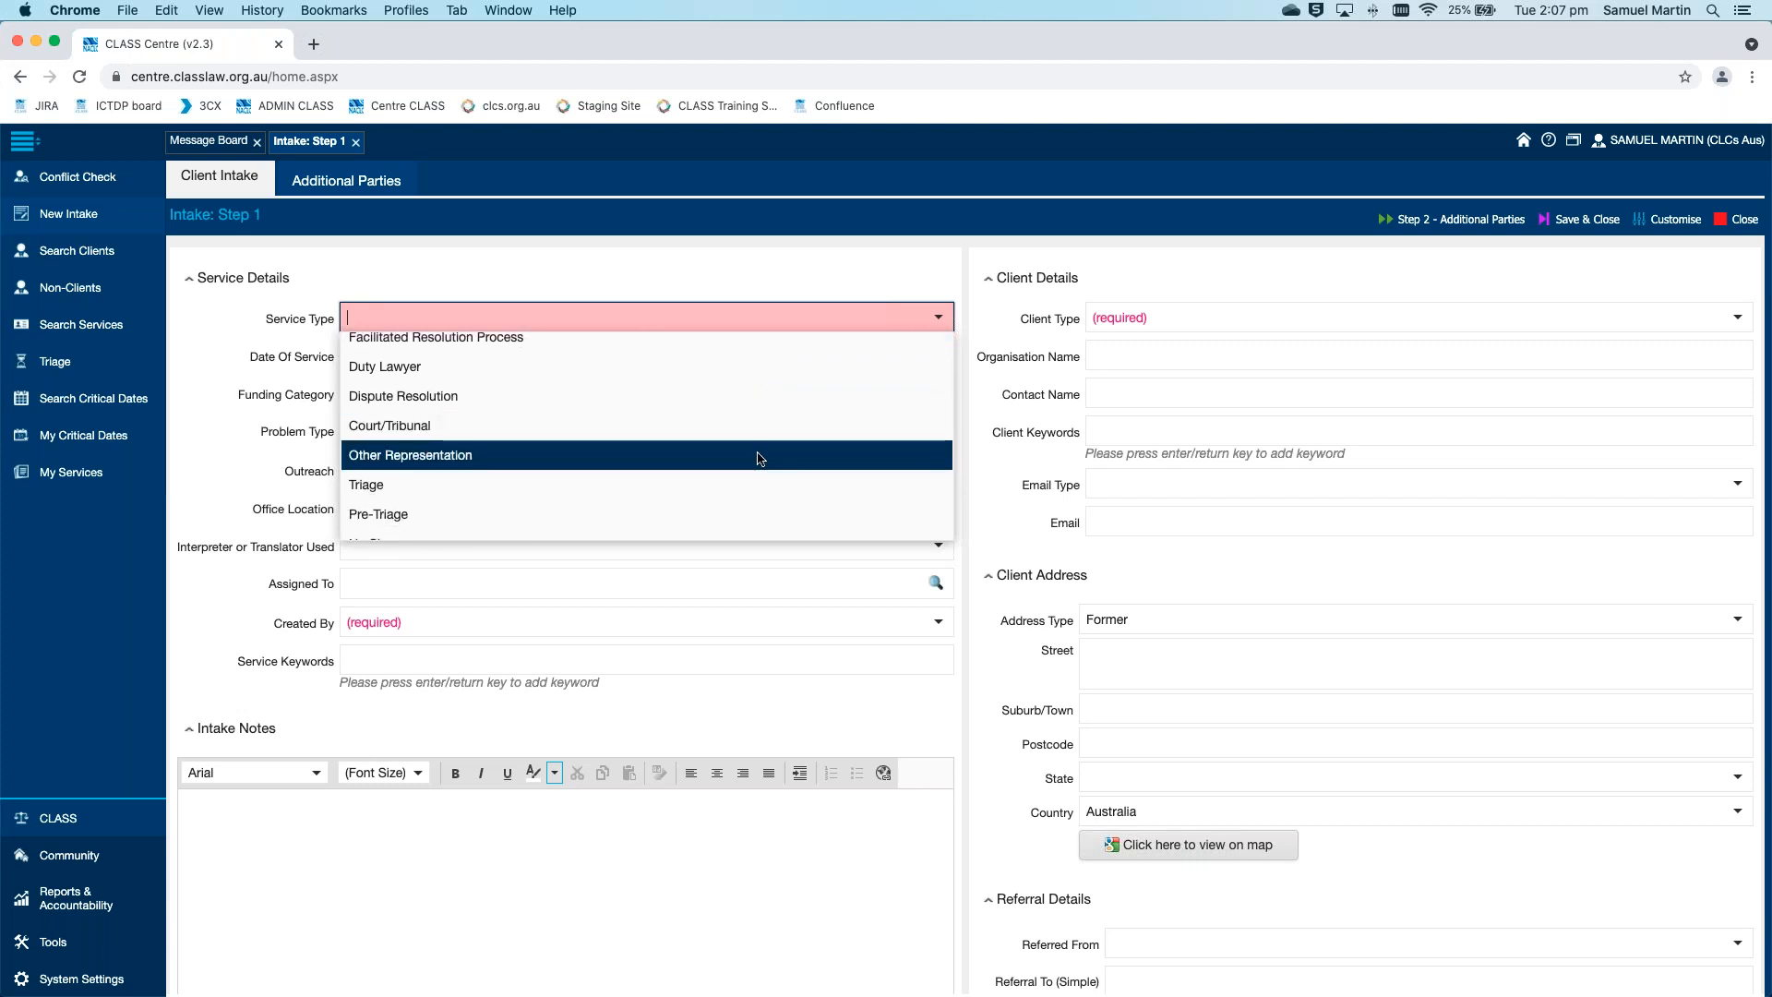
pyautogui.click(756, 453)
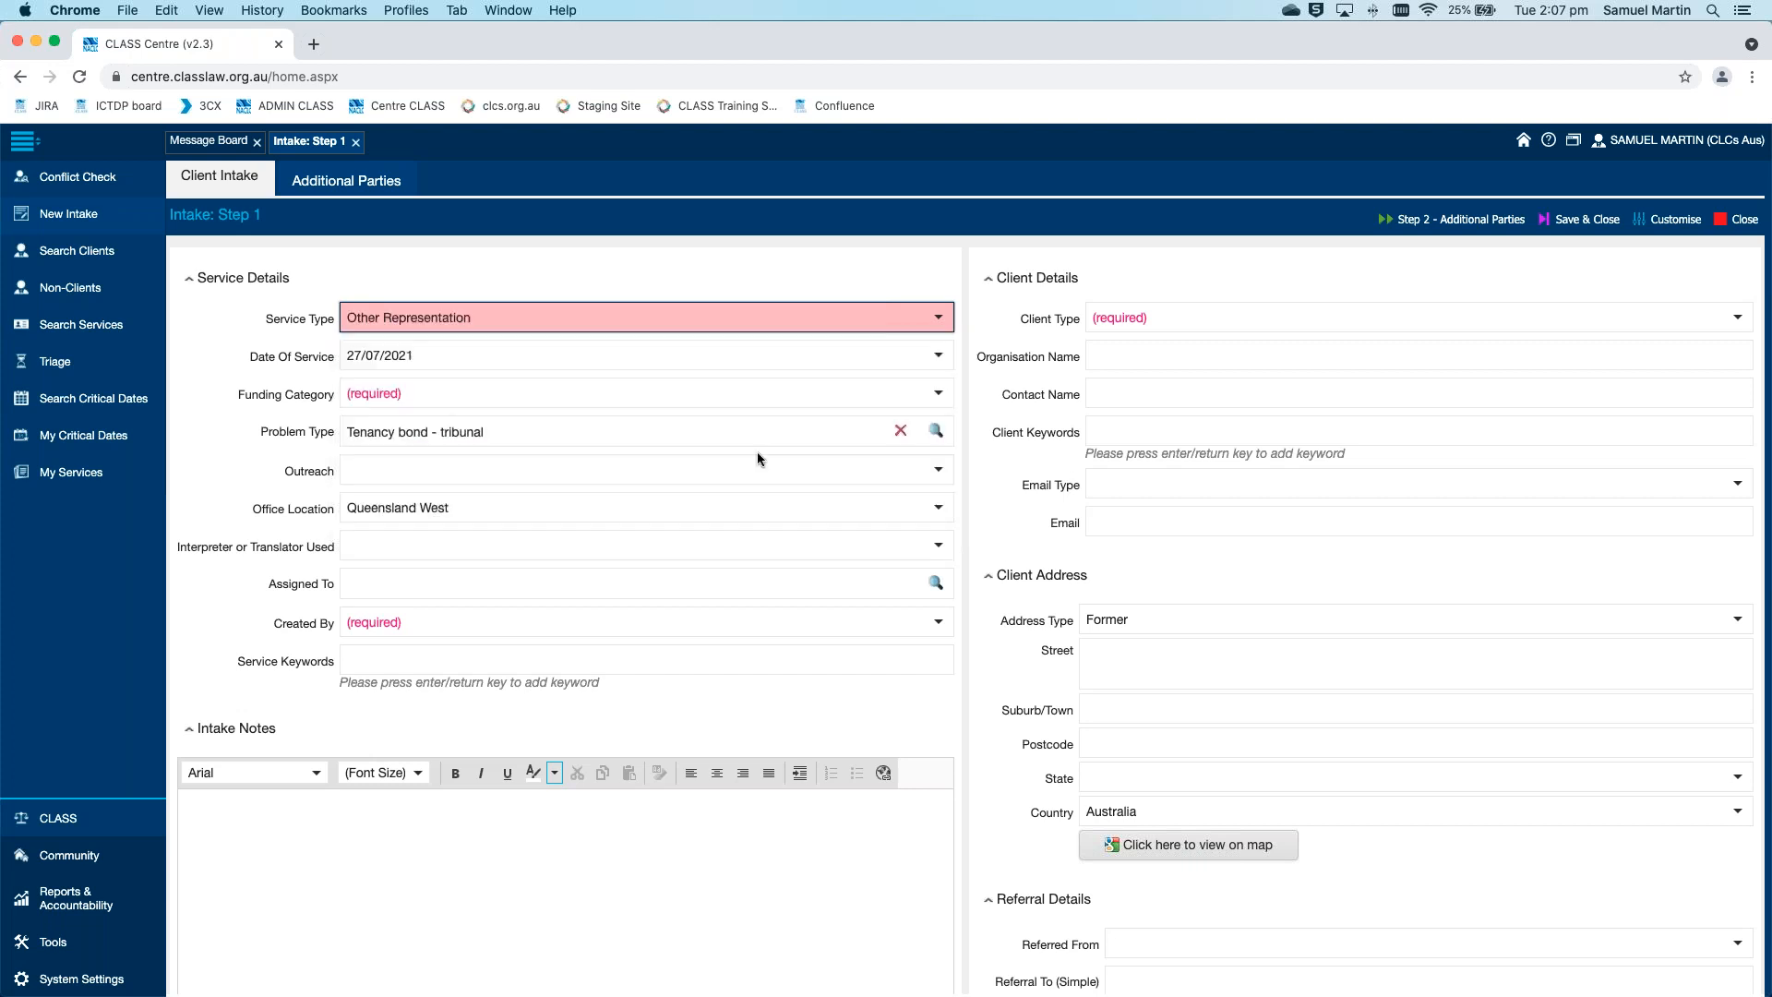
pyautogui.click(969, 430)
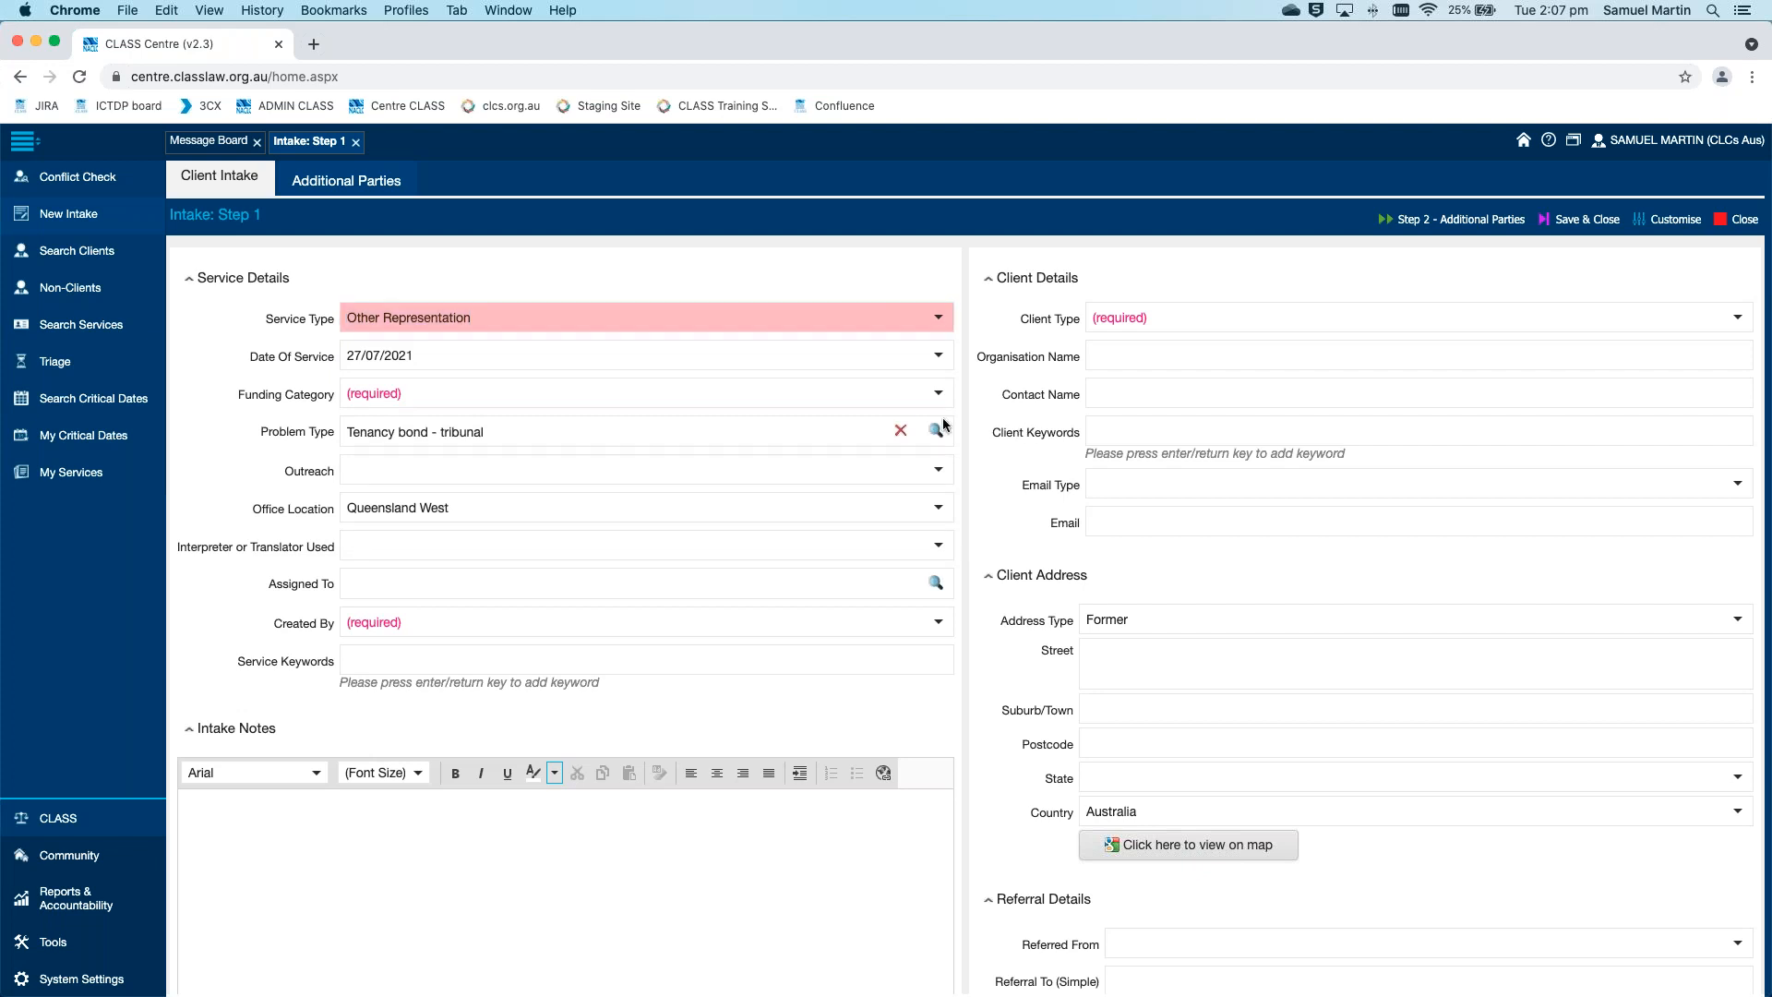
# Enter 22/10/1977 as the Date Of Service
pyautogui.click(938, 357)
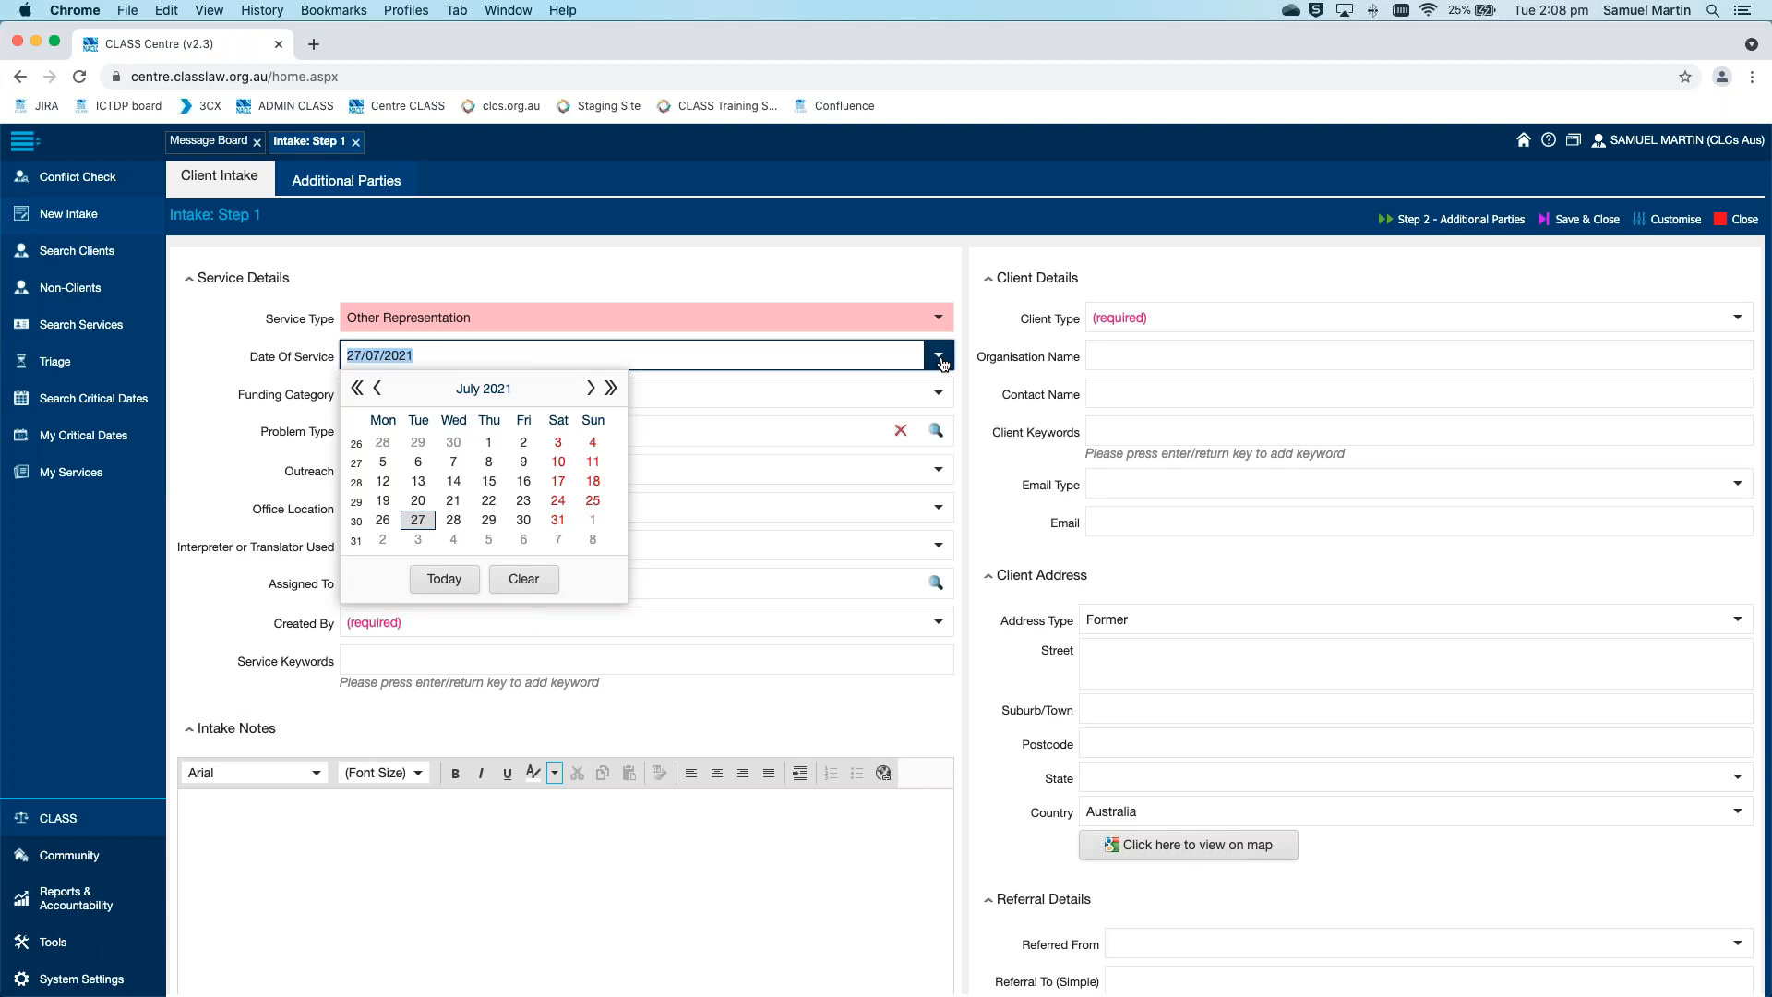
pyautogui.write('22/10/1977')
pyautogui.scroll(-1, 886, 281)
pyautogui.click(883, 277)
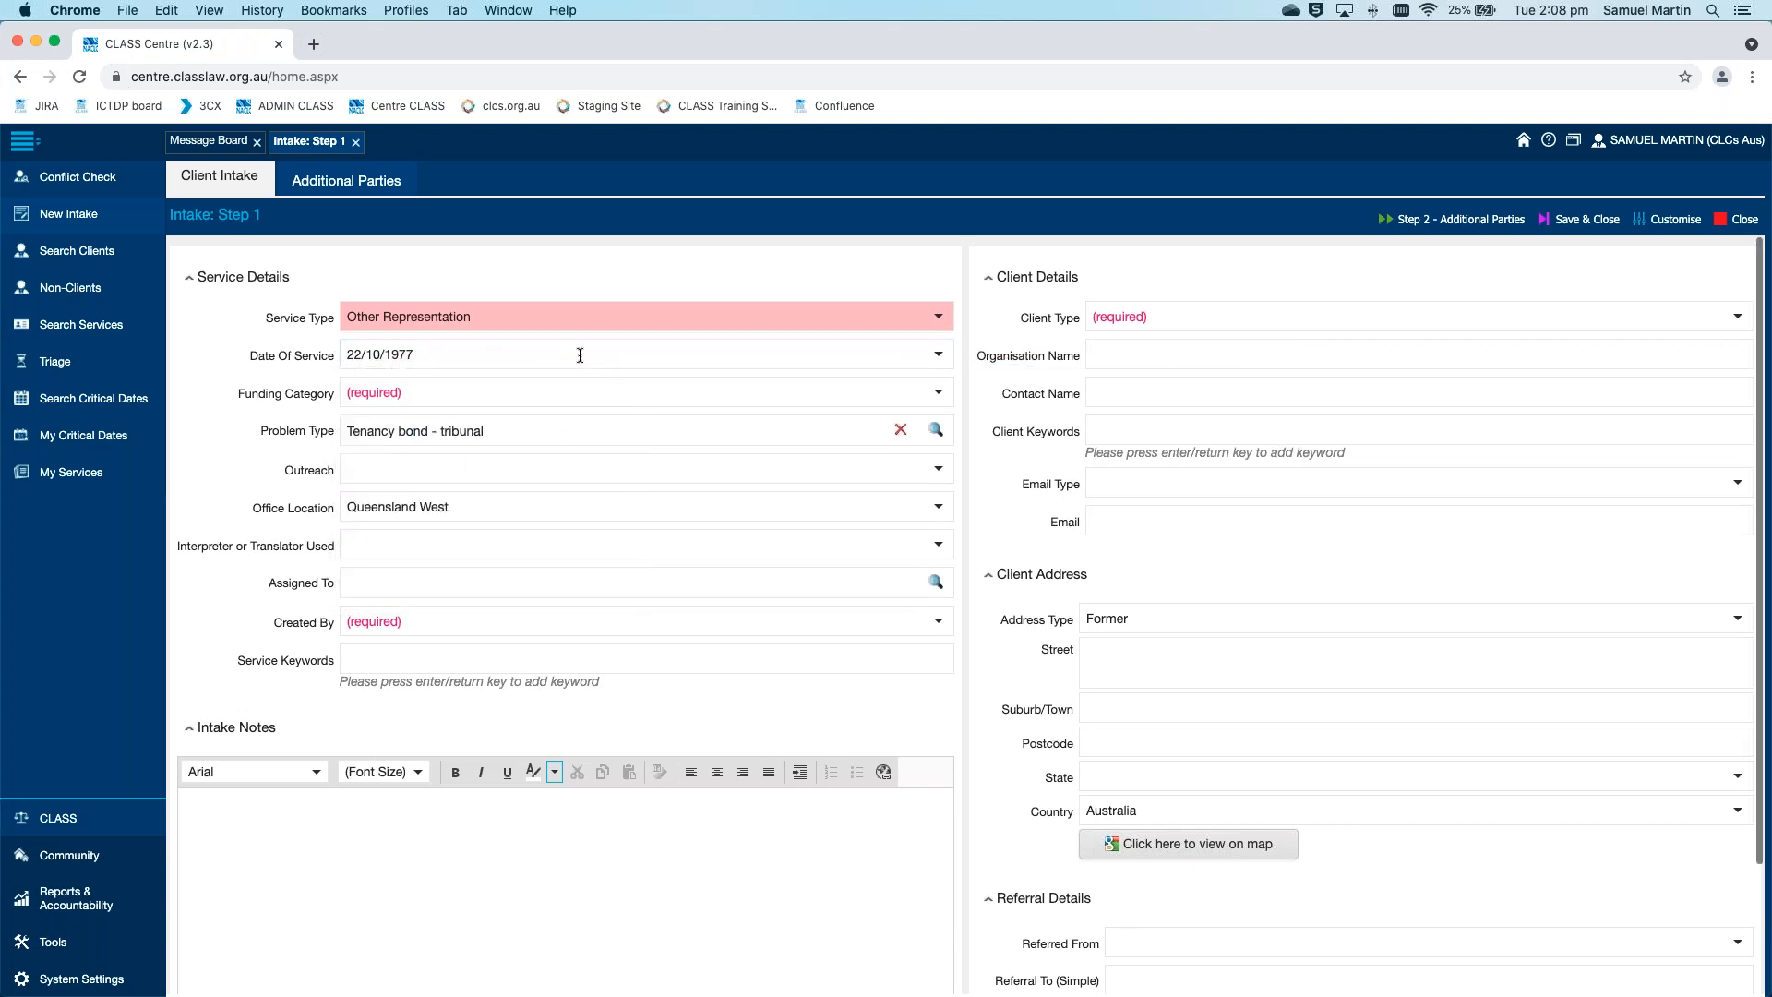
# Use the calendar to change the Date Of Service to 10/09/1976
pyautogui.click(940, 356)
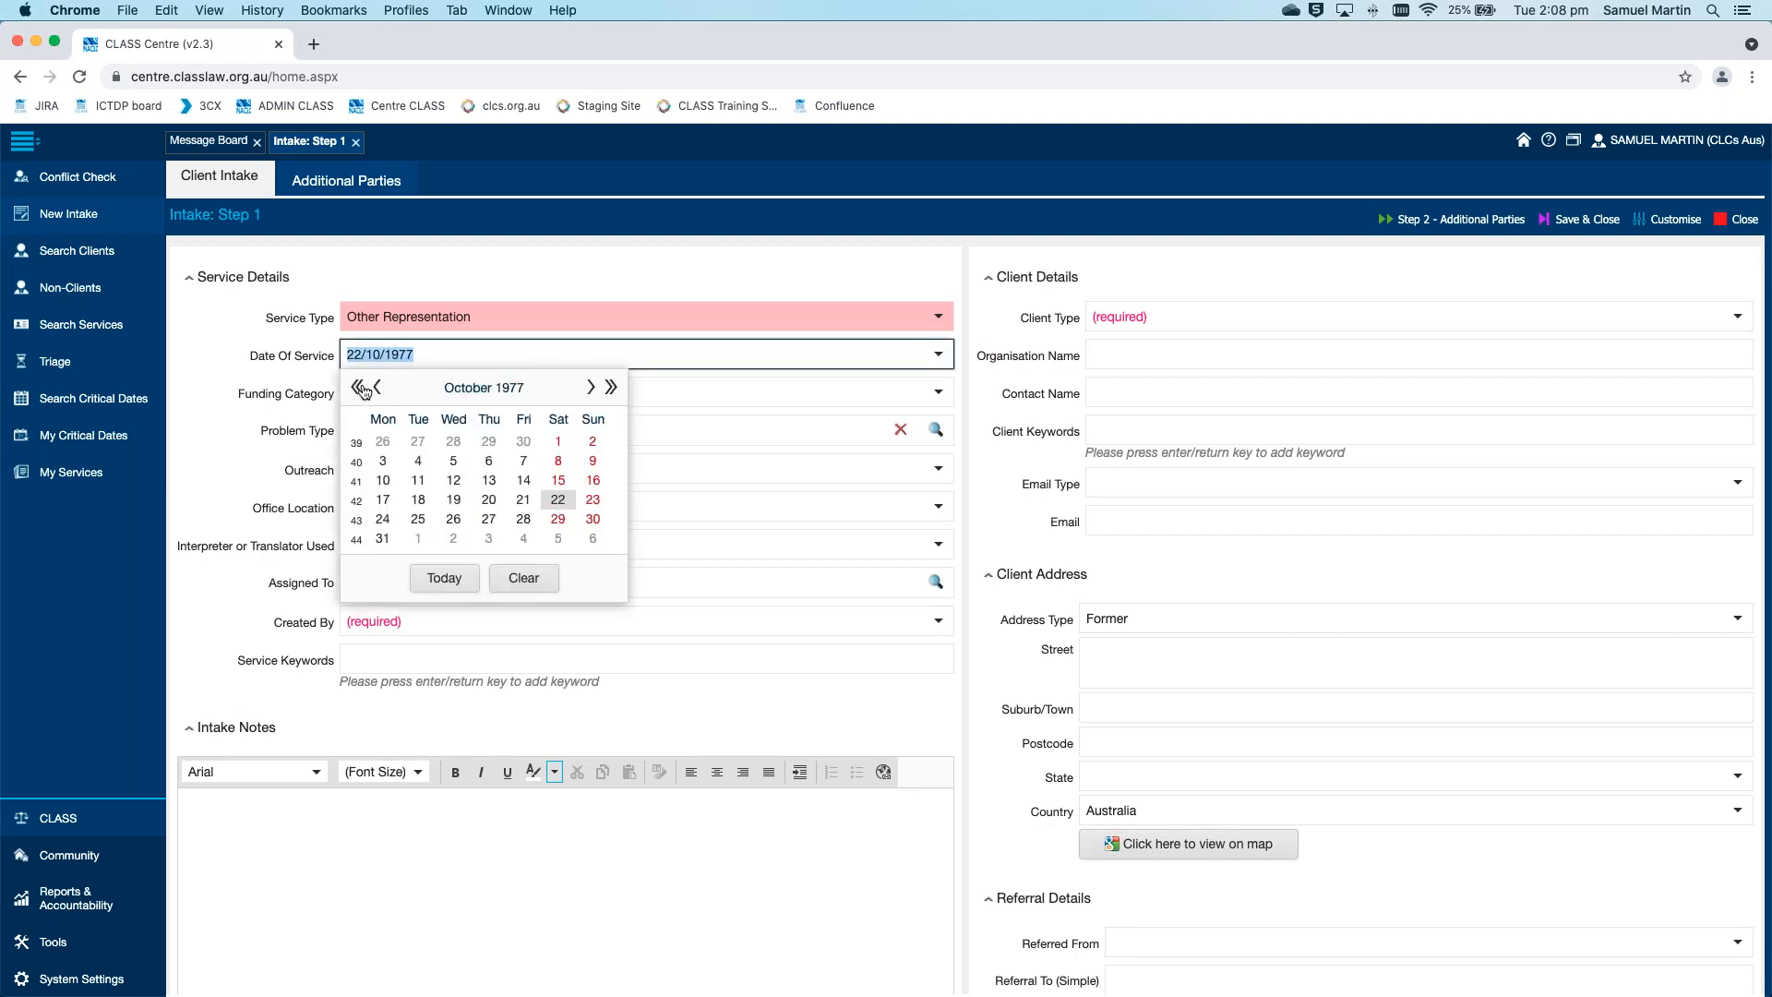
pyautogui.click(357, 387)
pyautogui.click(375, 387)
pyautogui.click(523, 460)
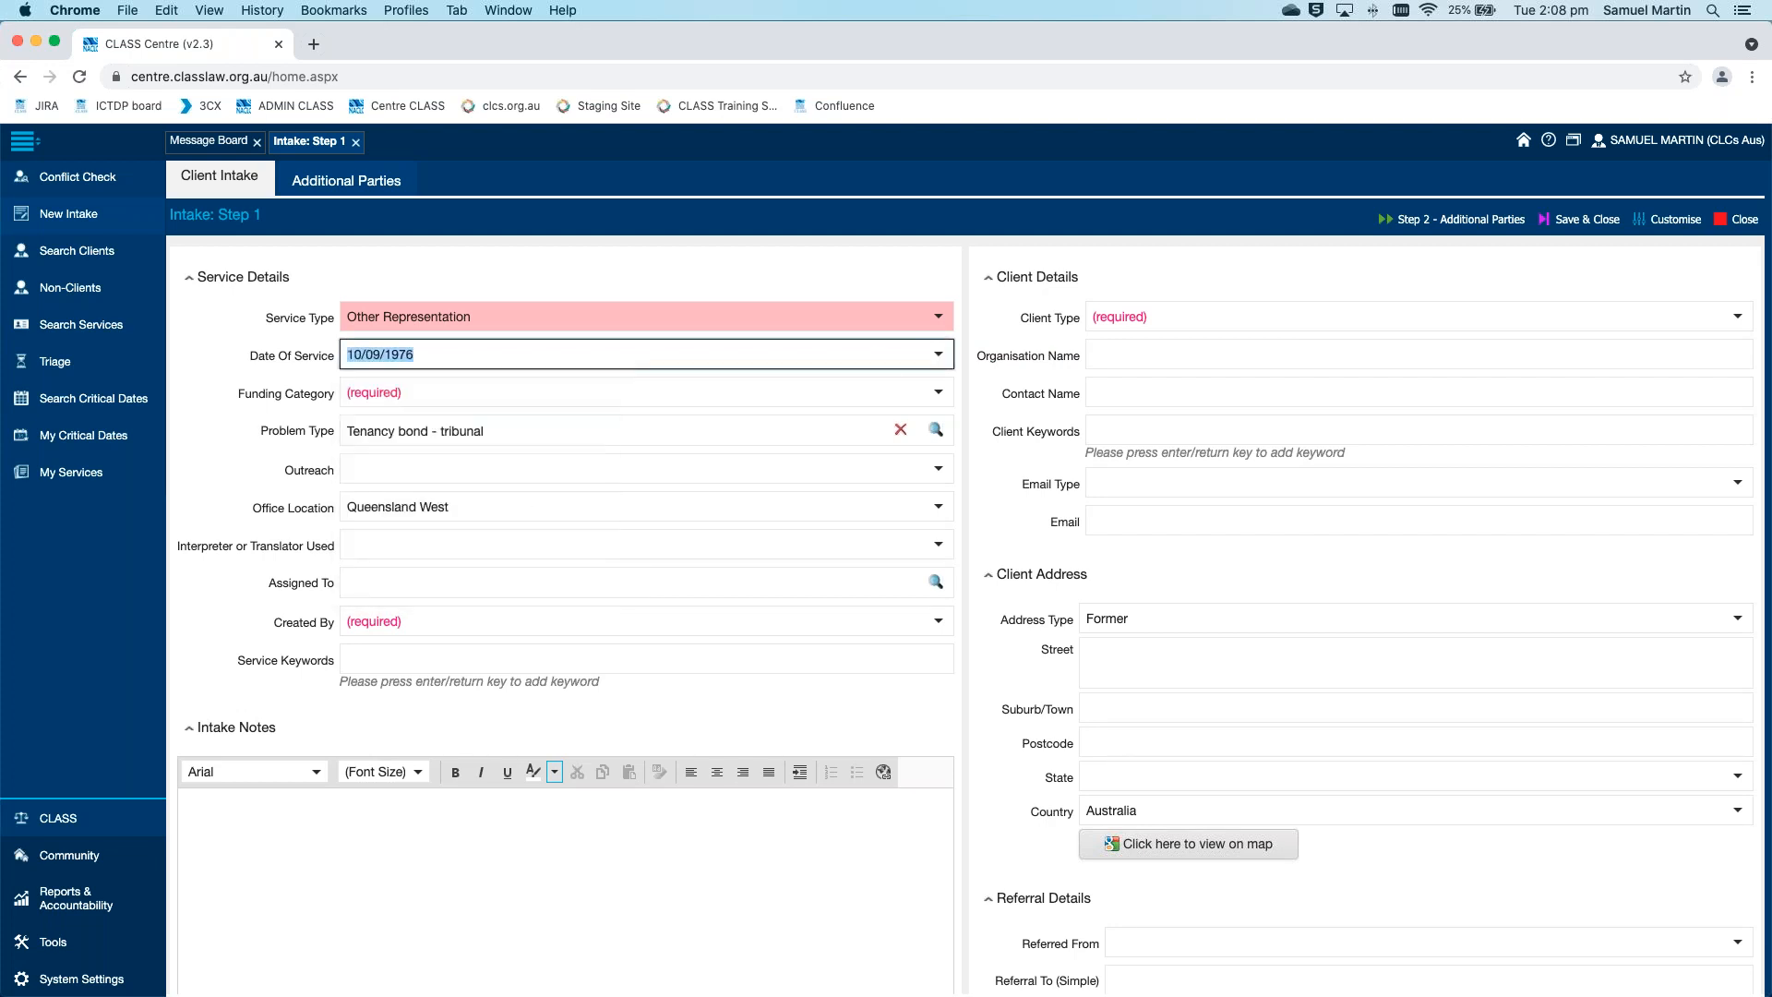
# Set the Date Of Service to today's date, 27/07/2021
pyautogui.click(938, 363)
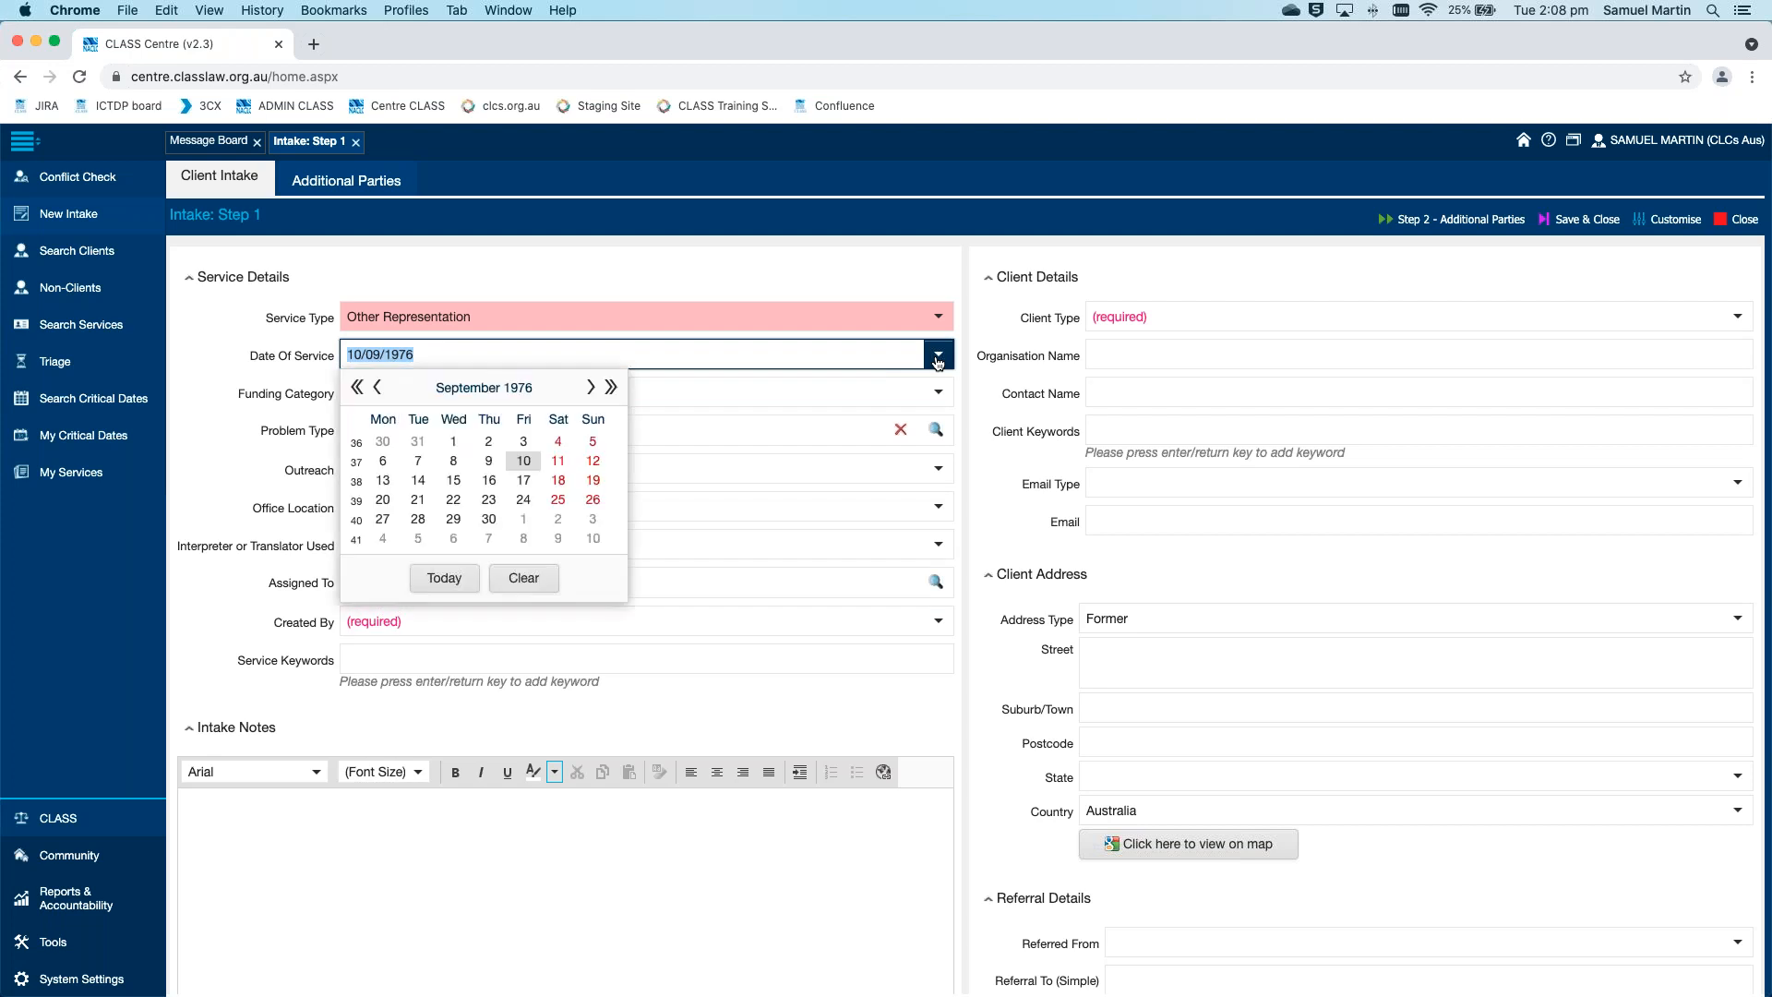
pyautogui.click(445, 579)
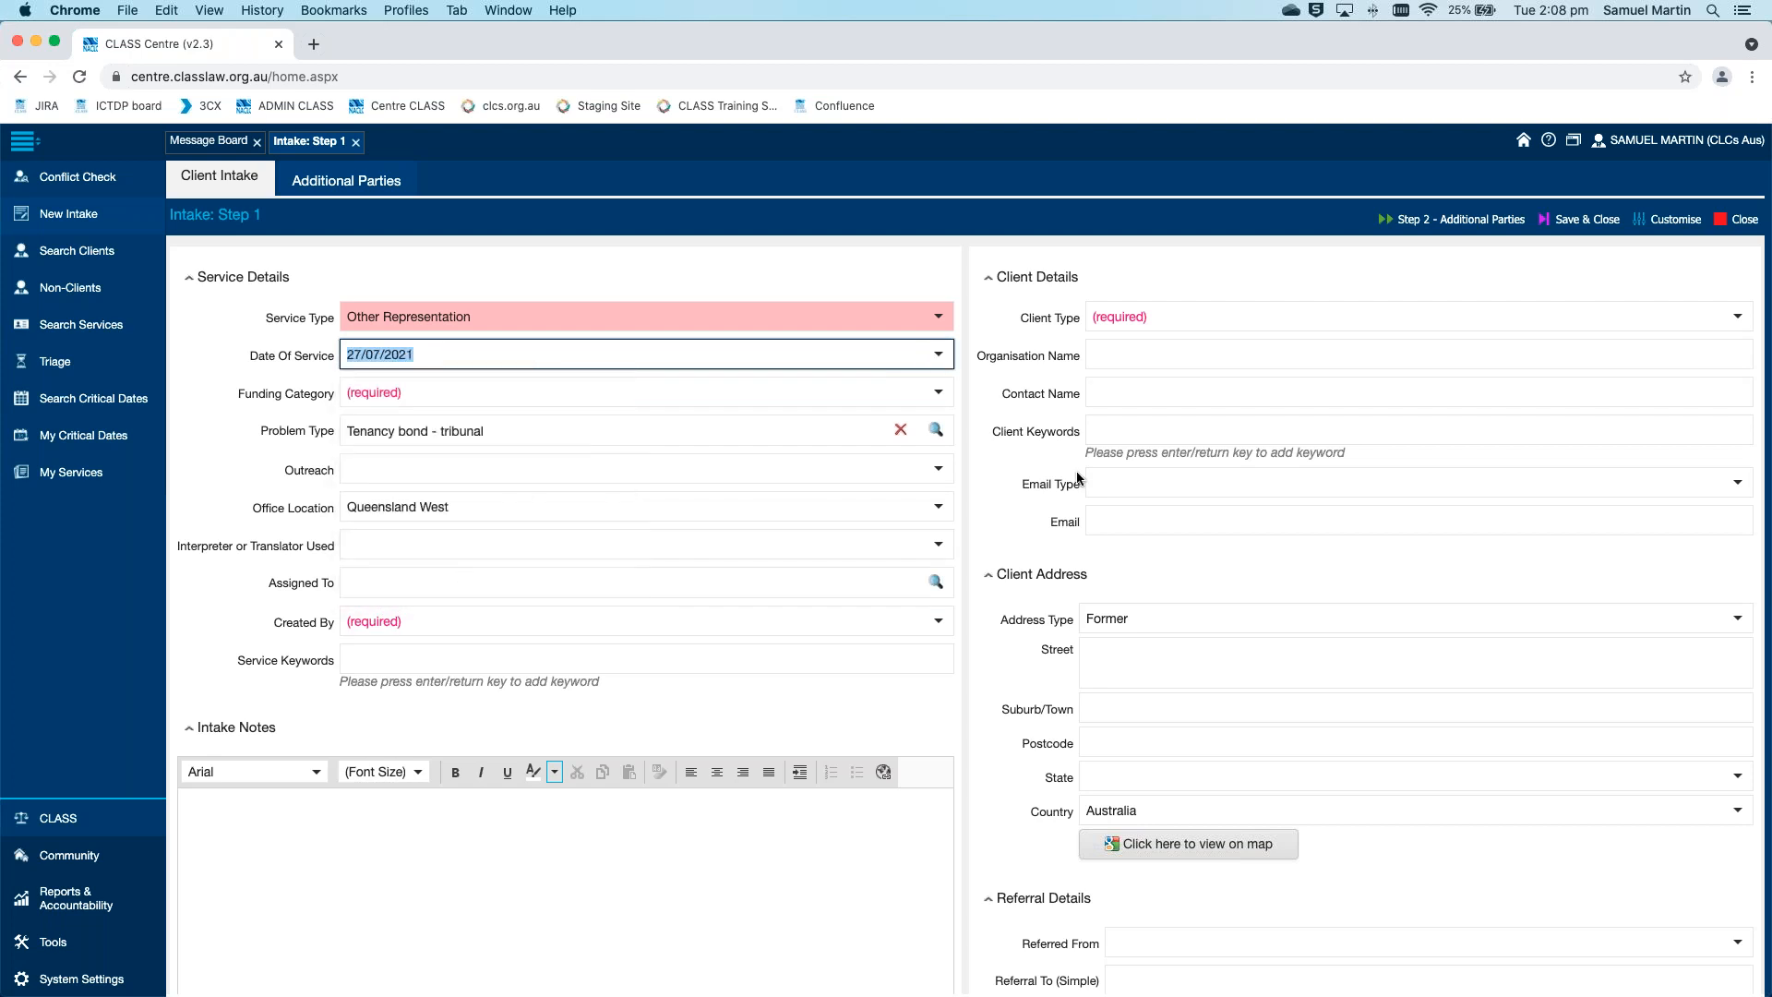
pyautogui.click(969, 473)
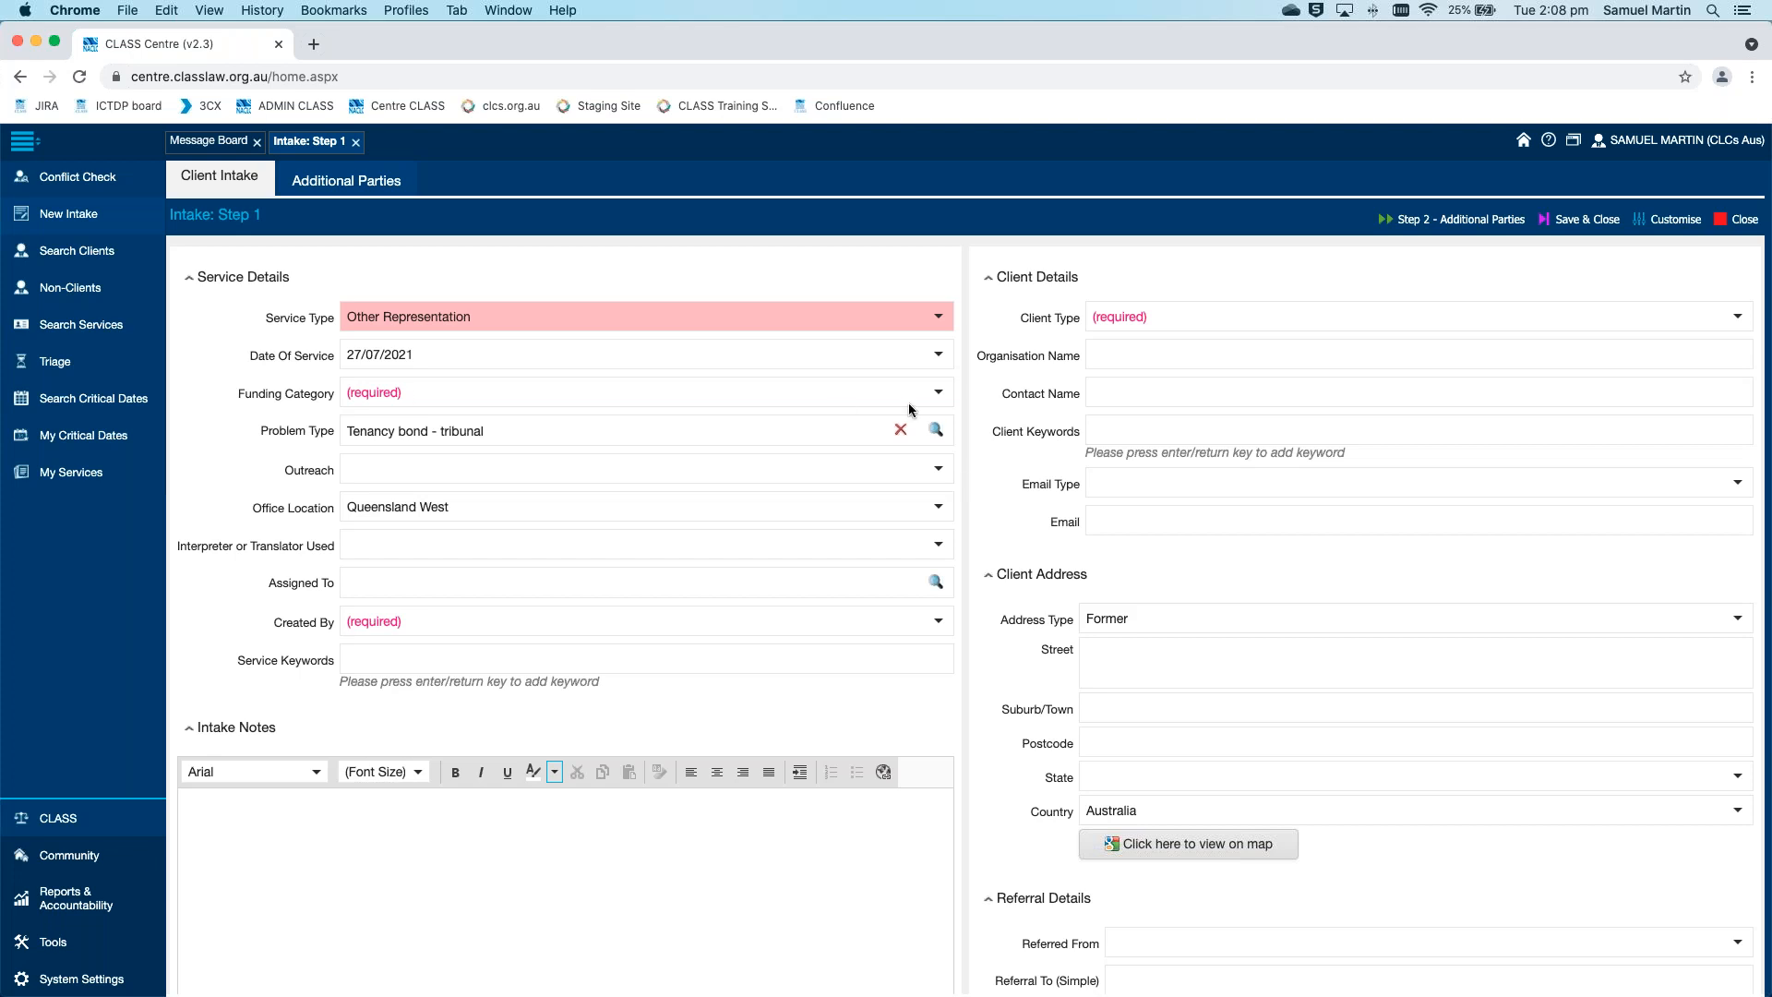
# Choose NLAP Funding as the Funding Category
pyautogui.click(937, 392)
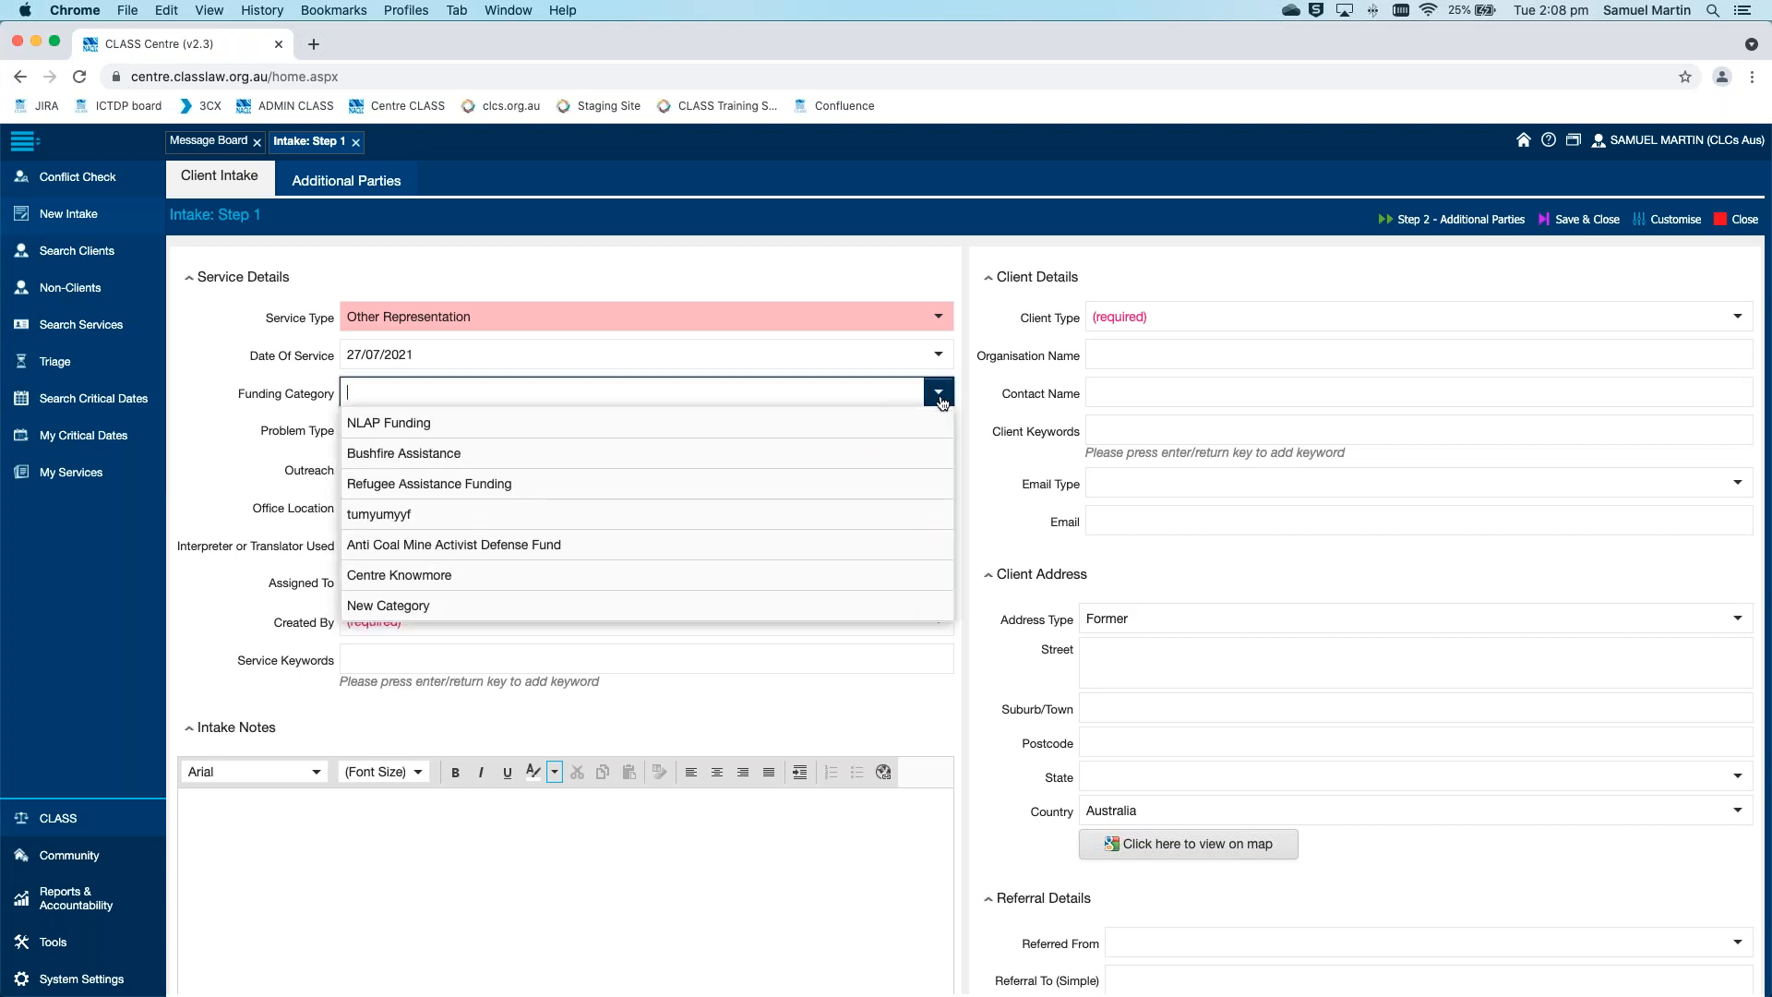
pyautogui.click(886, 427)
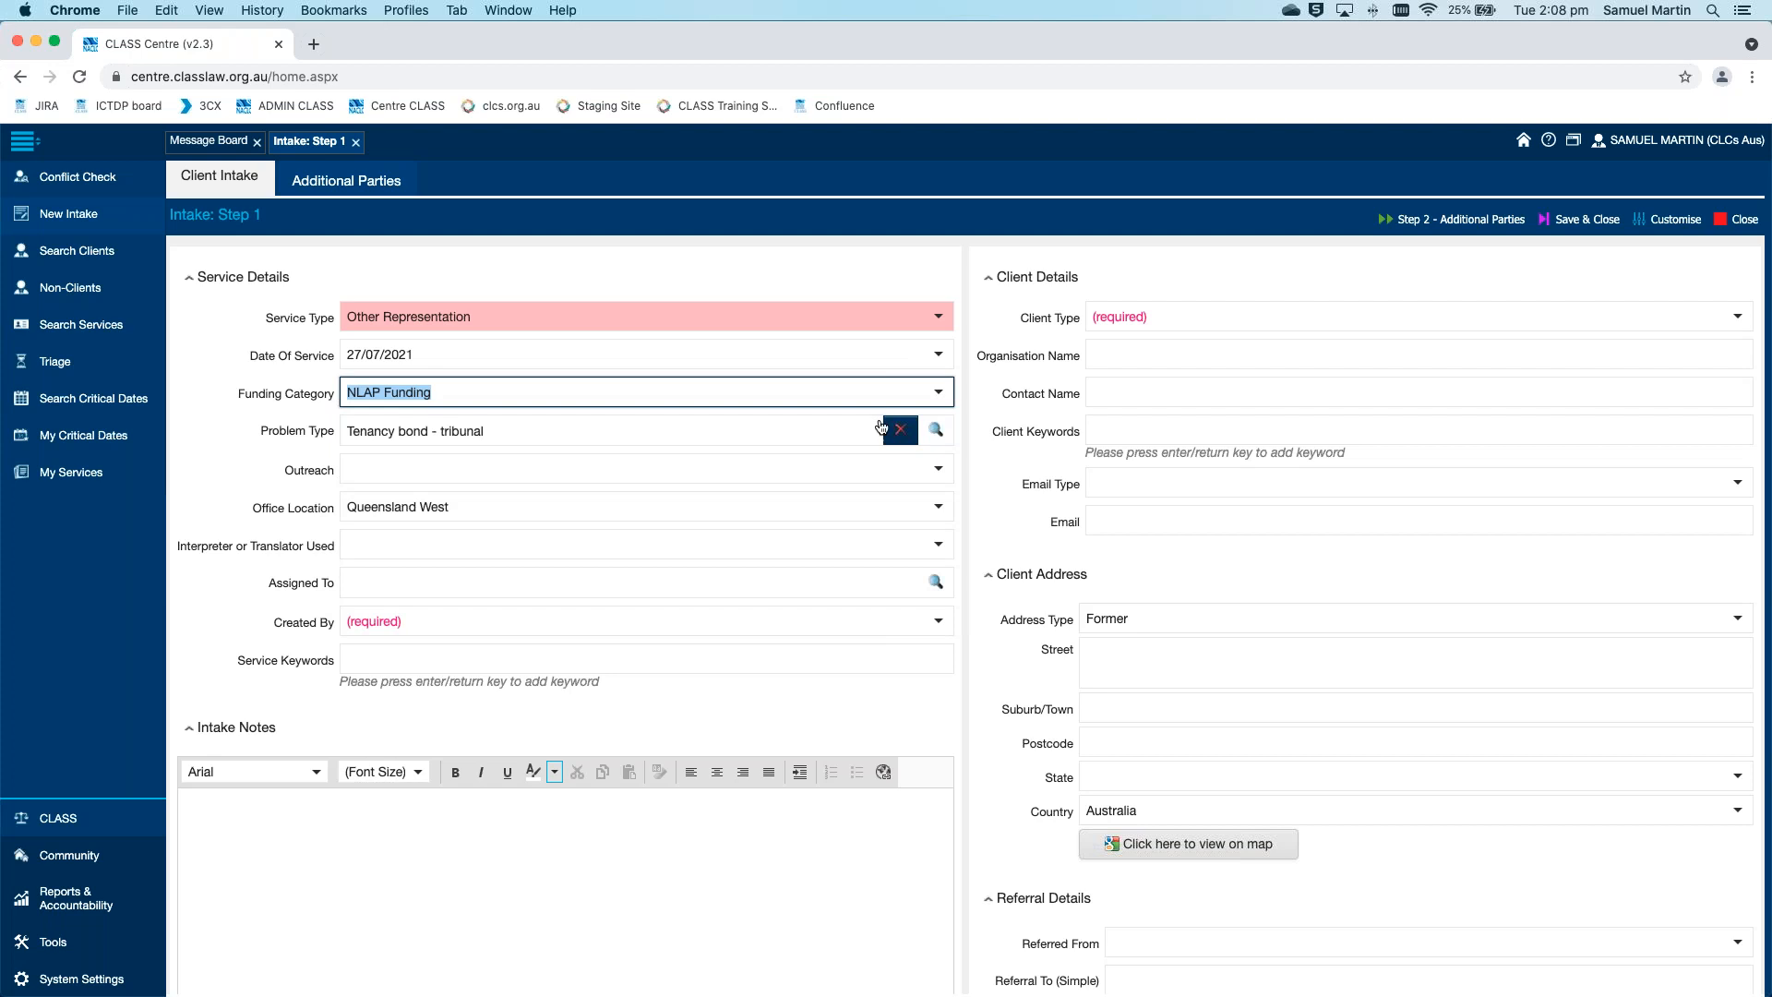
pyautogui.click(968, 416)
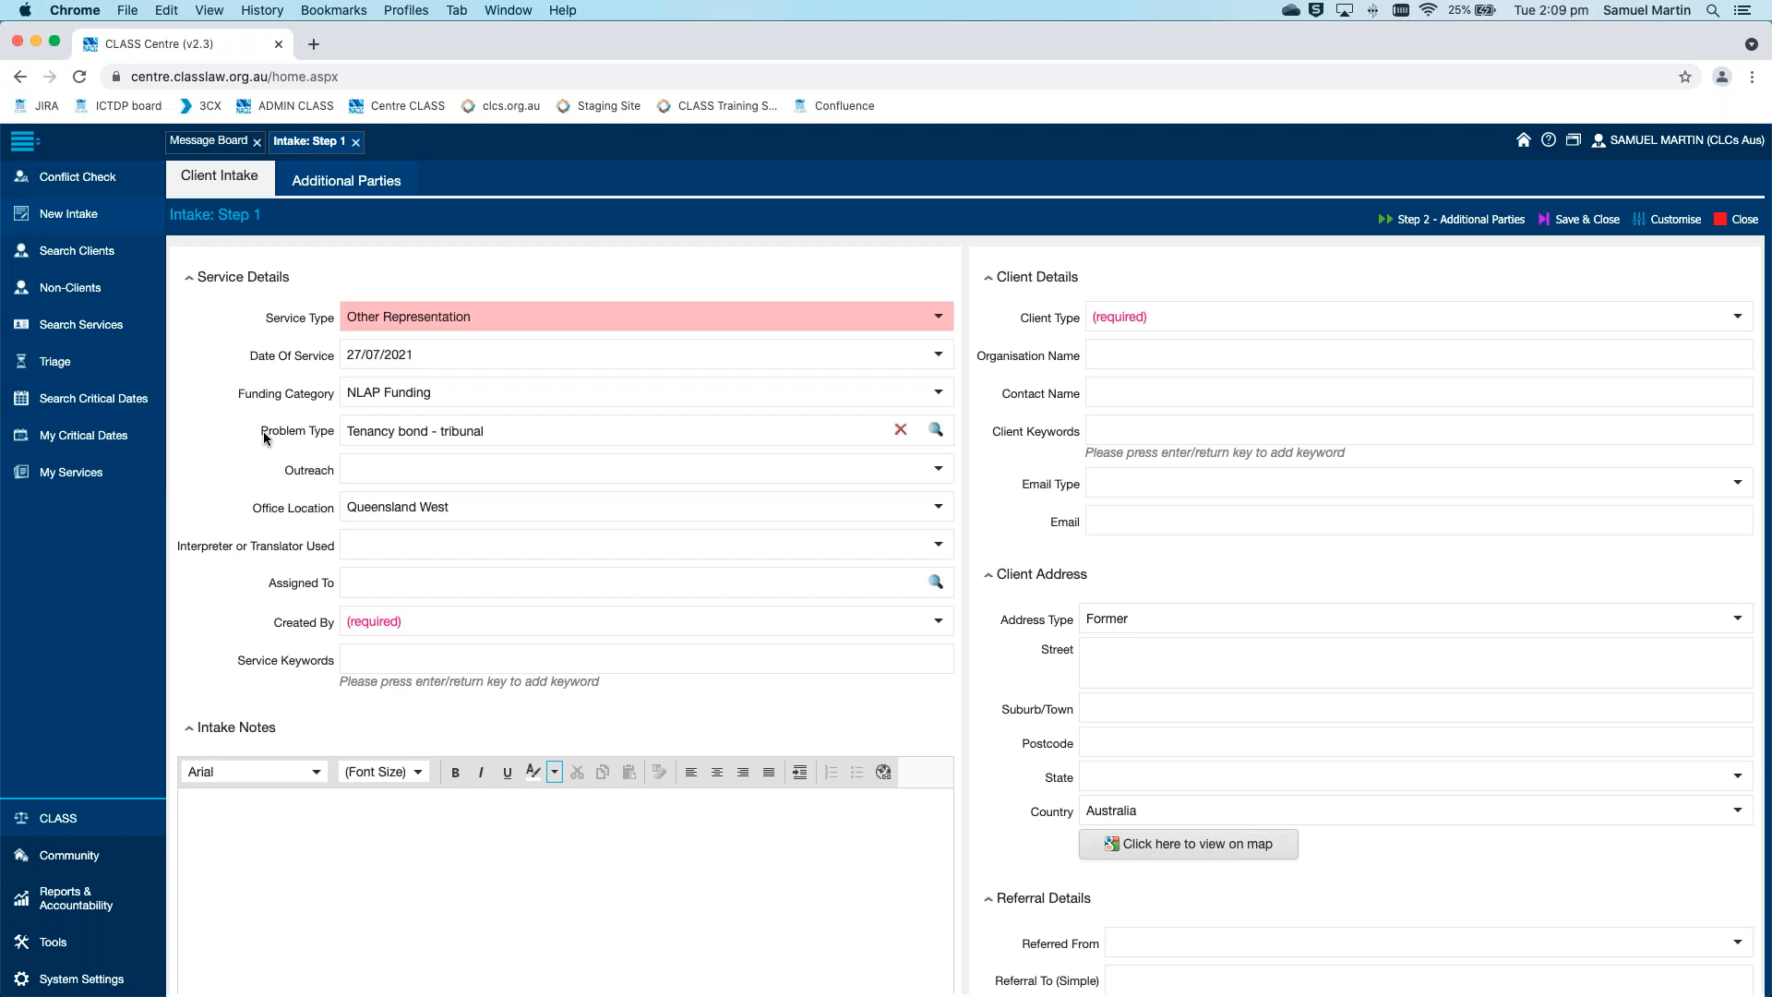
# Open the Problem Type lookup and filter its records by Law Type "family"
pyautogui.click(935, 430)
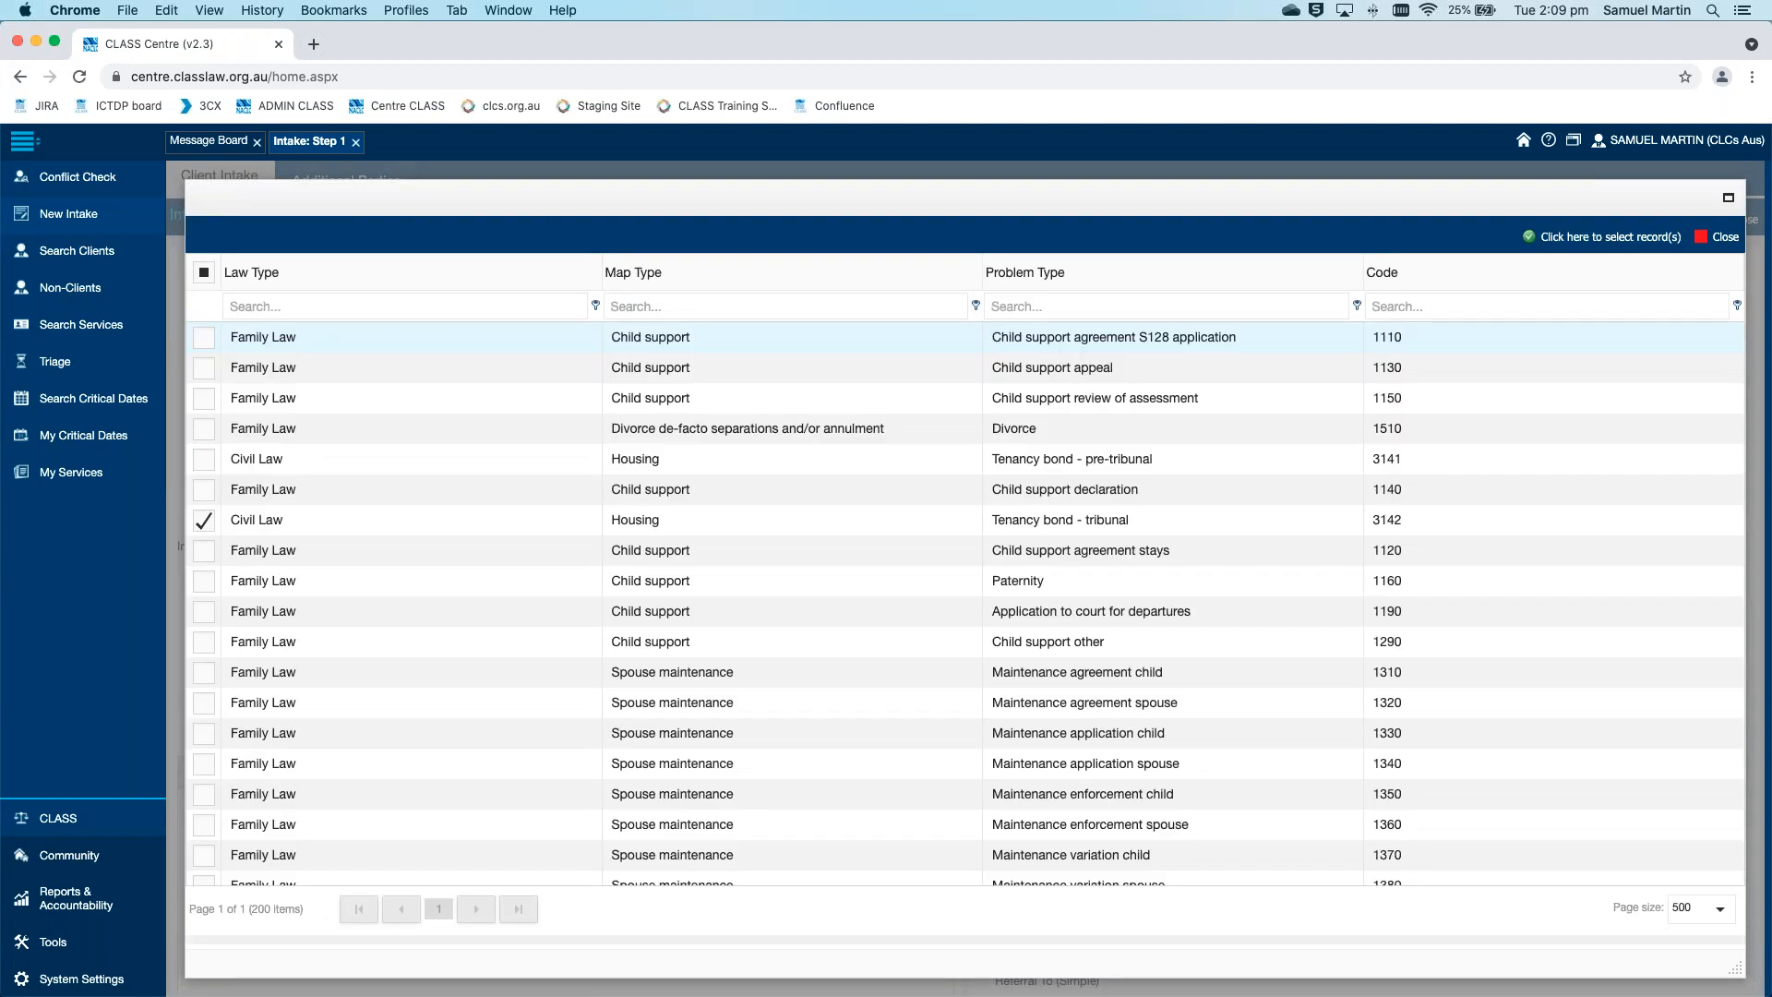
pyautogui.scroll(-5, 970, 424)
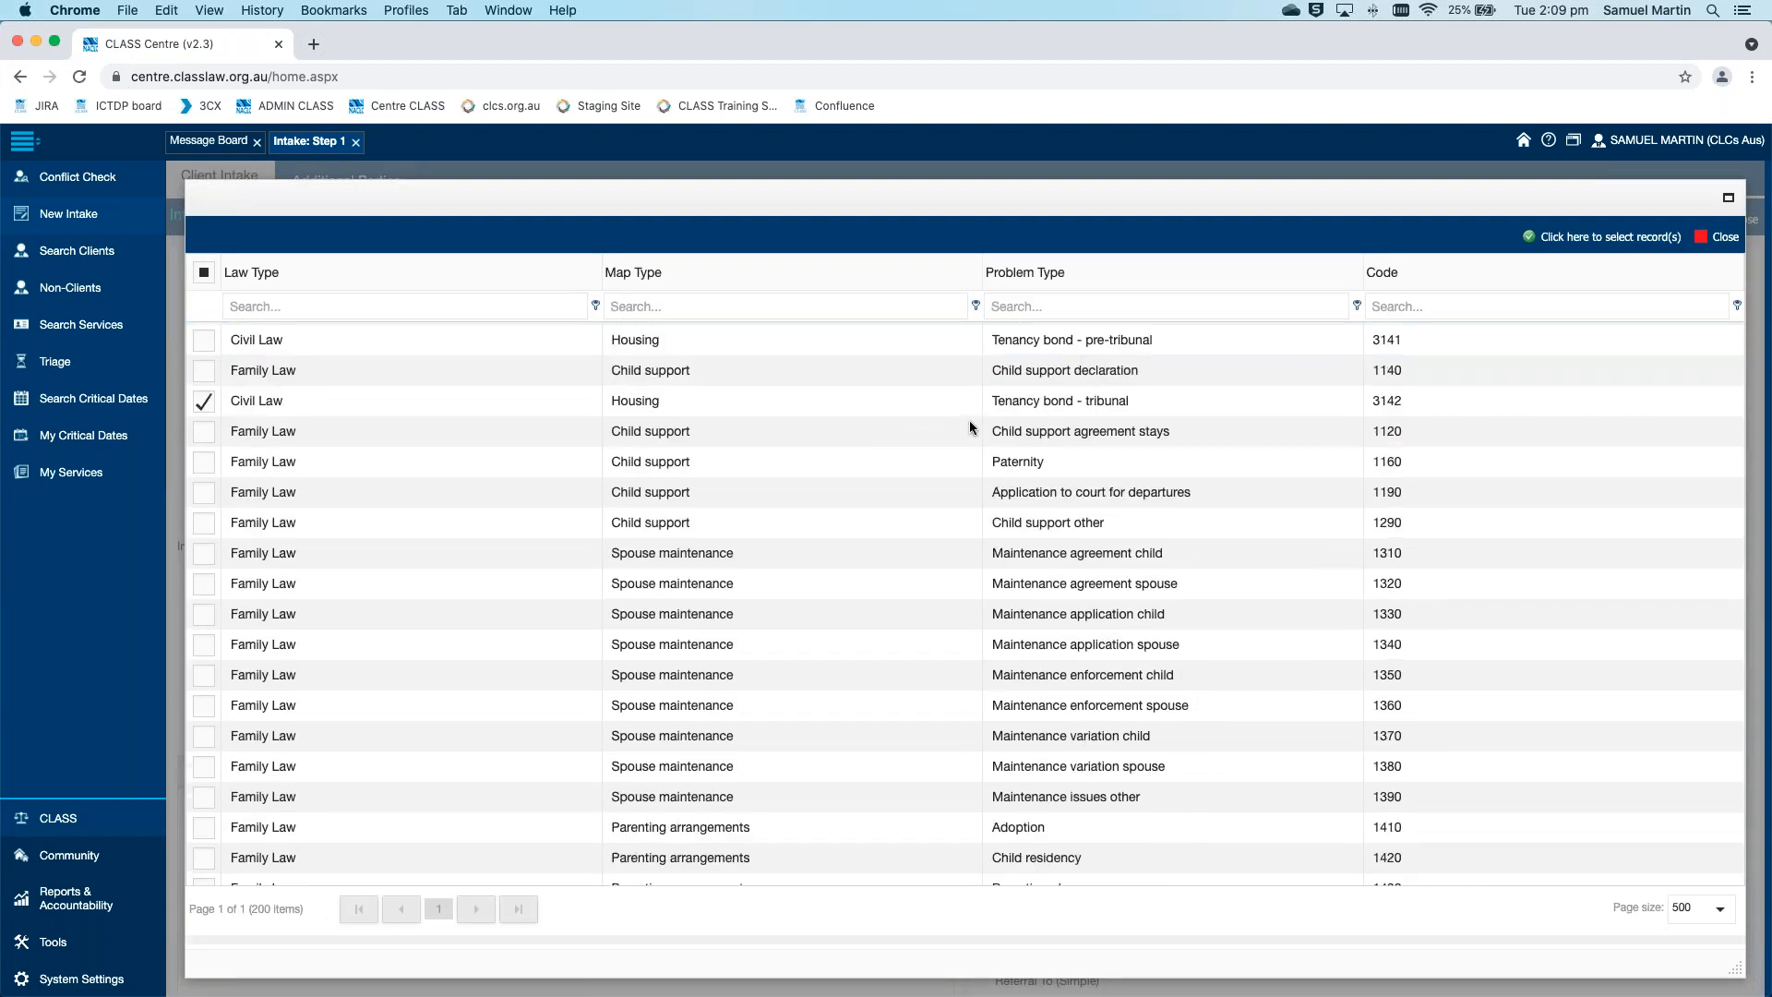
pyautogui.scroll(4, 970, 424)
pyautogui.scroll(-7, 970, 427)
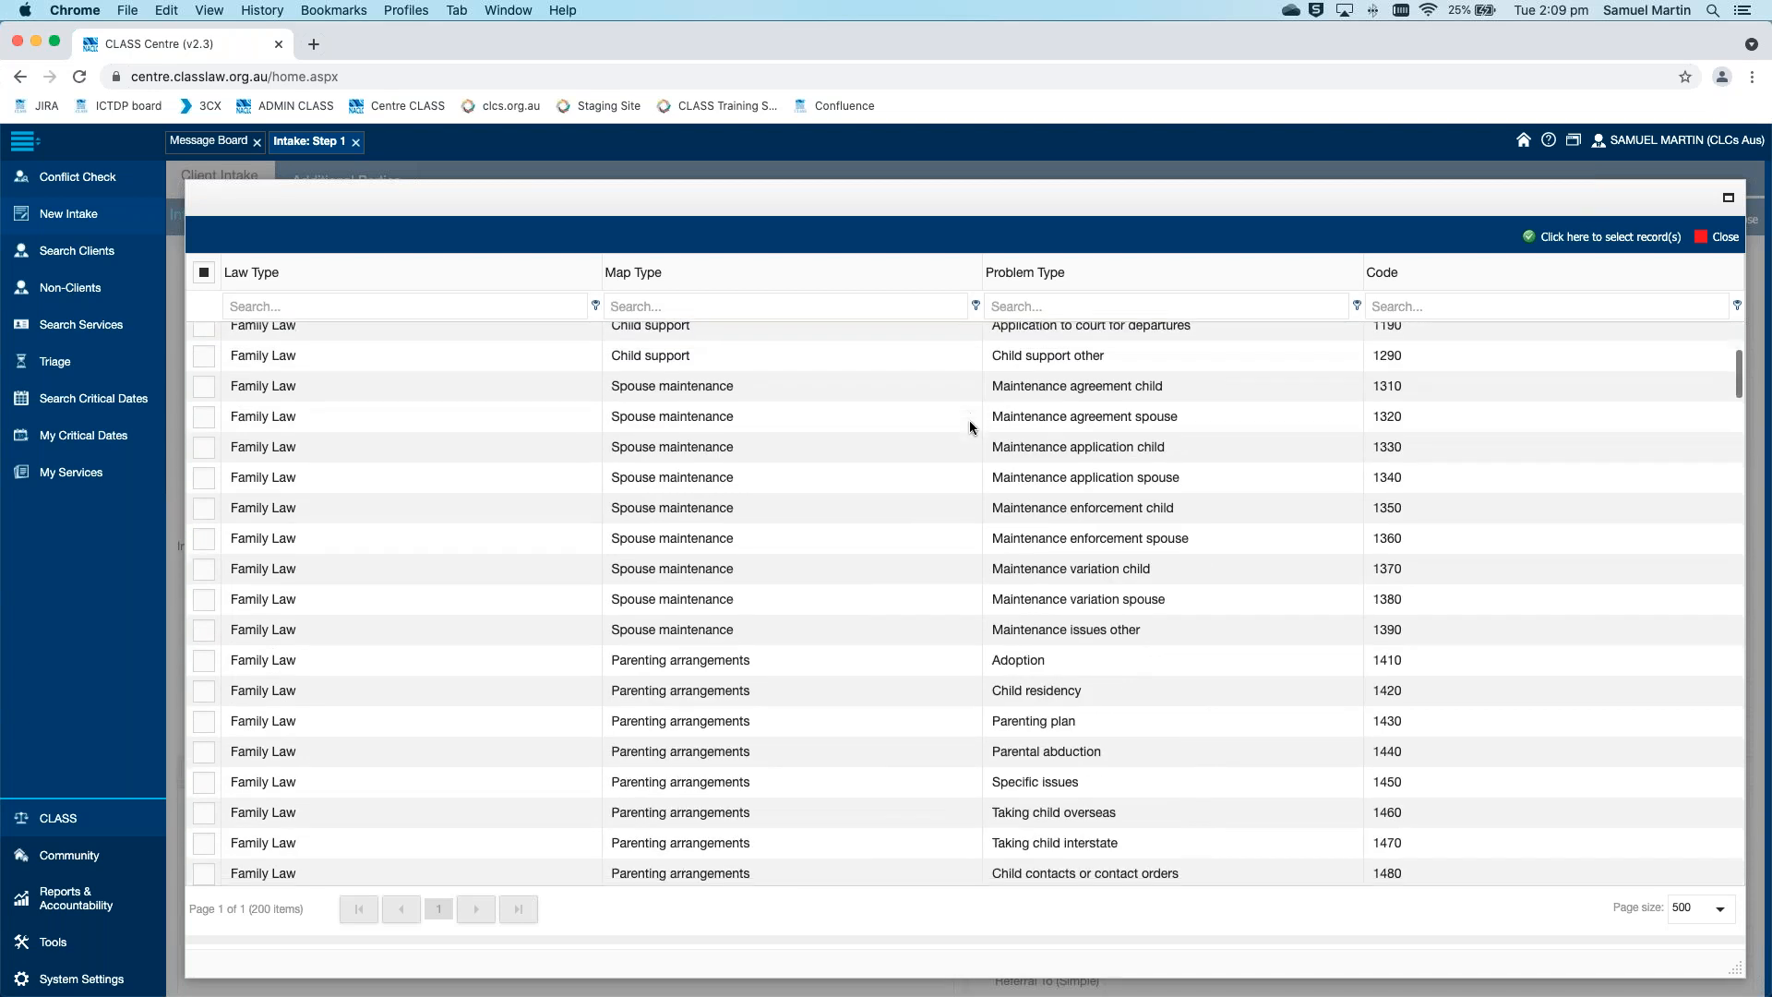
pyautogui.scroll(-3, 969, 426)
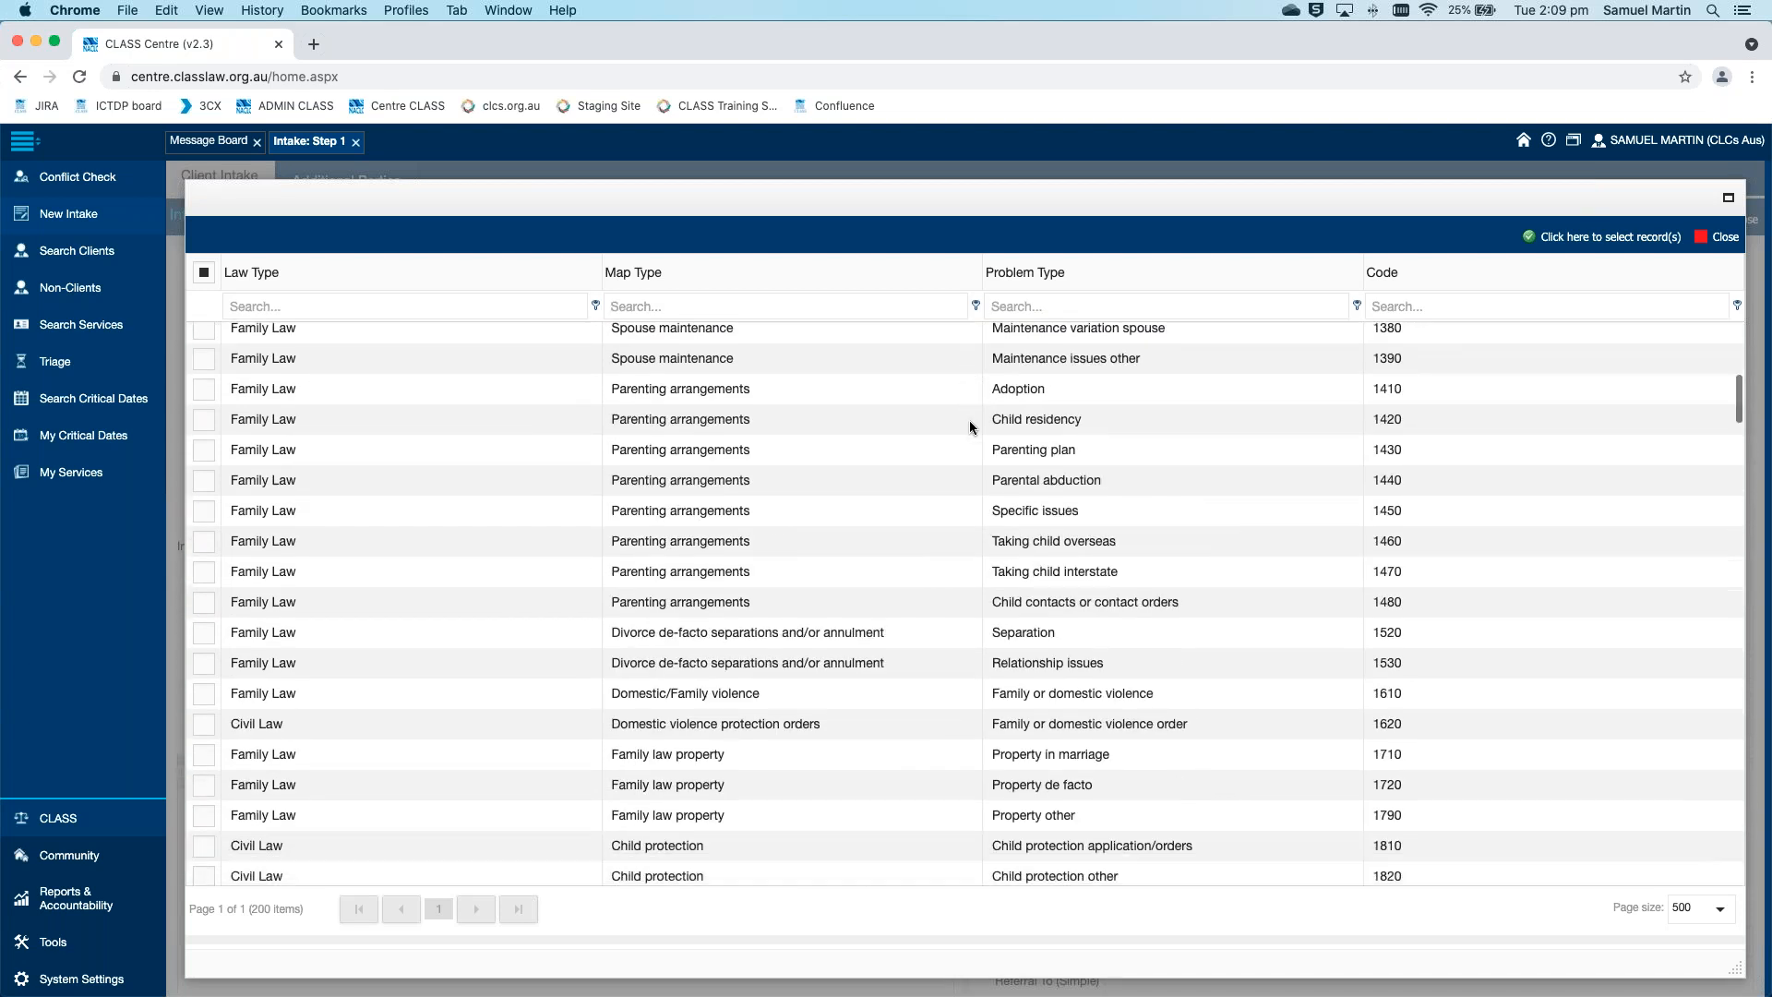
pyautogui.scroll(10, 964, 413)
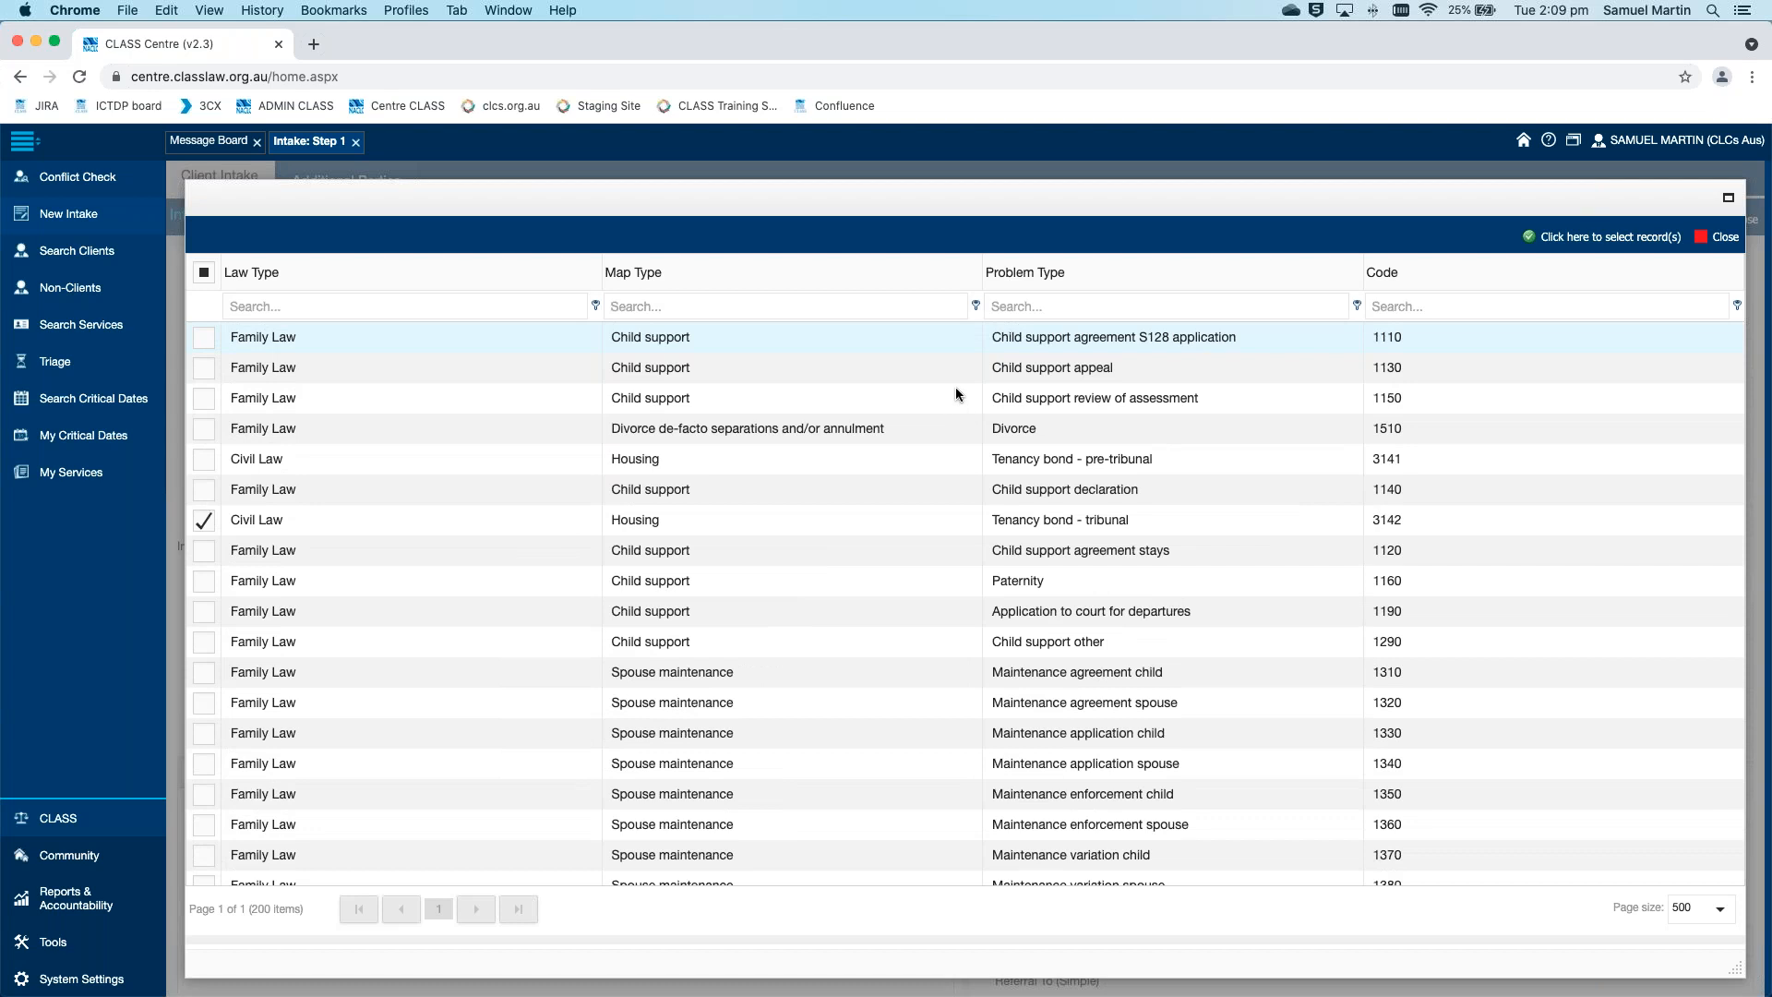
pyautogui.click(384, 305)
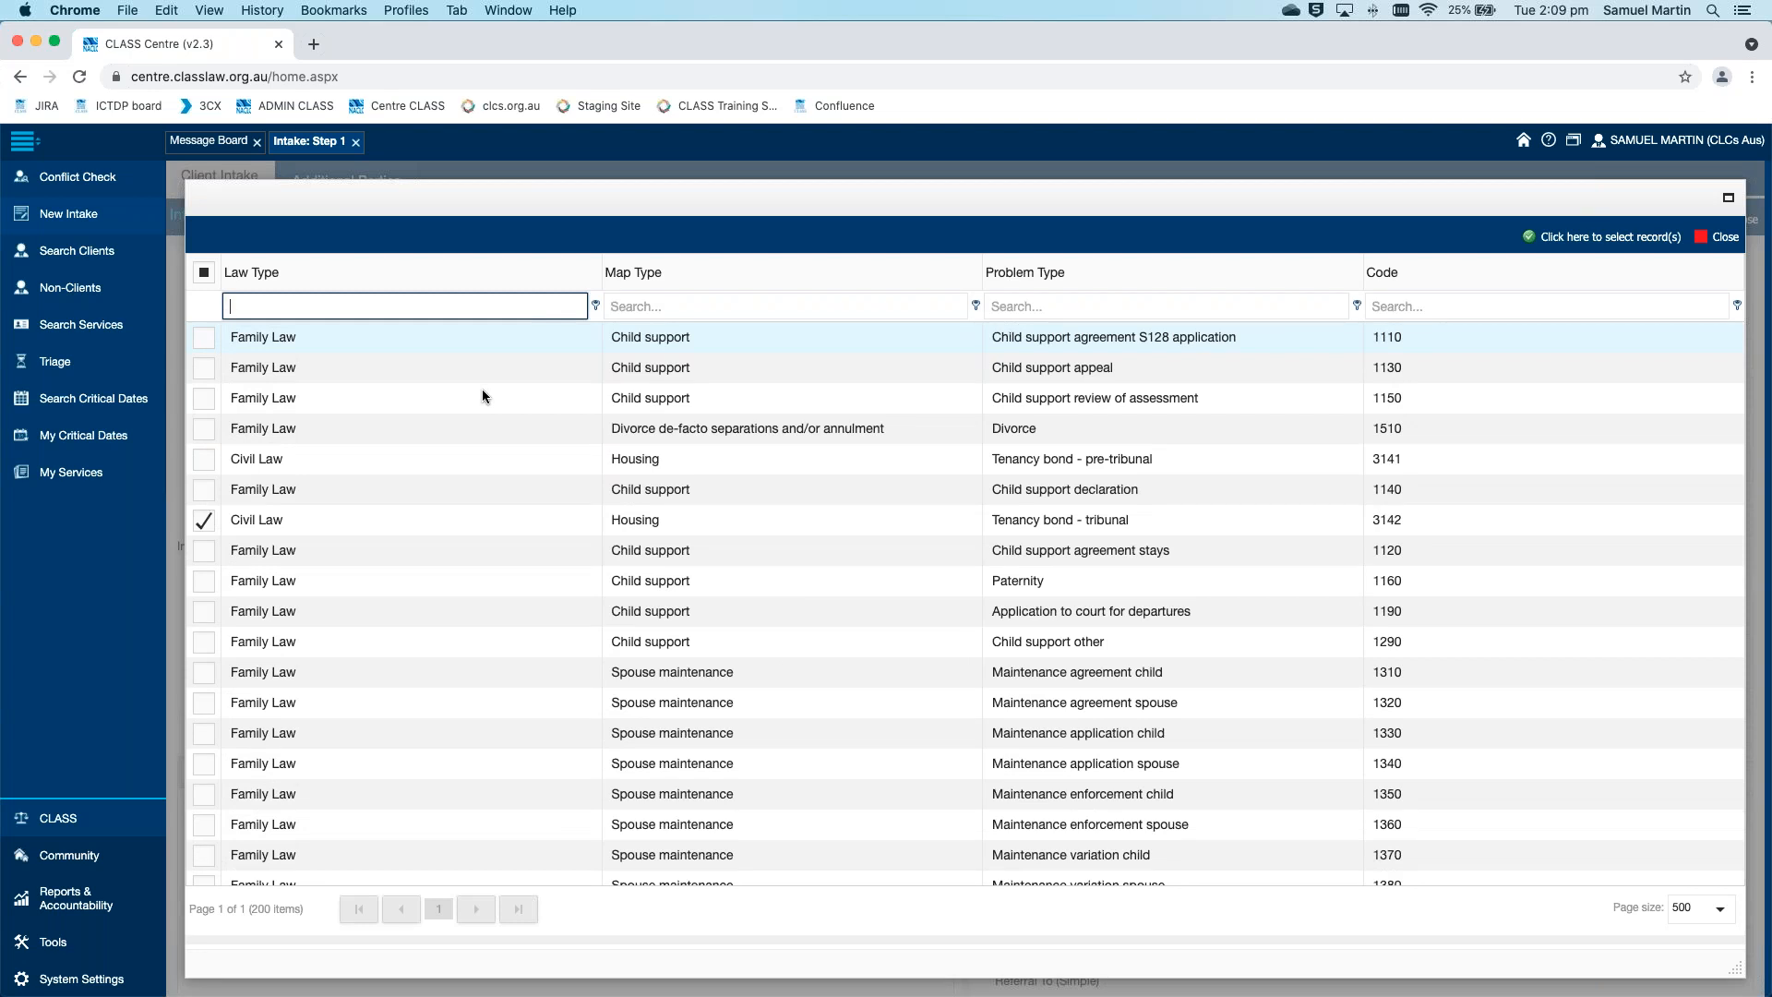
pyautogui.write('family')
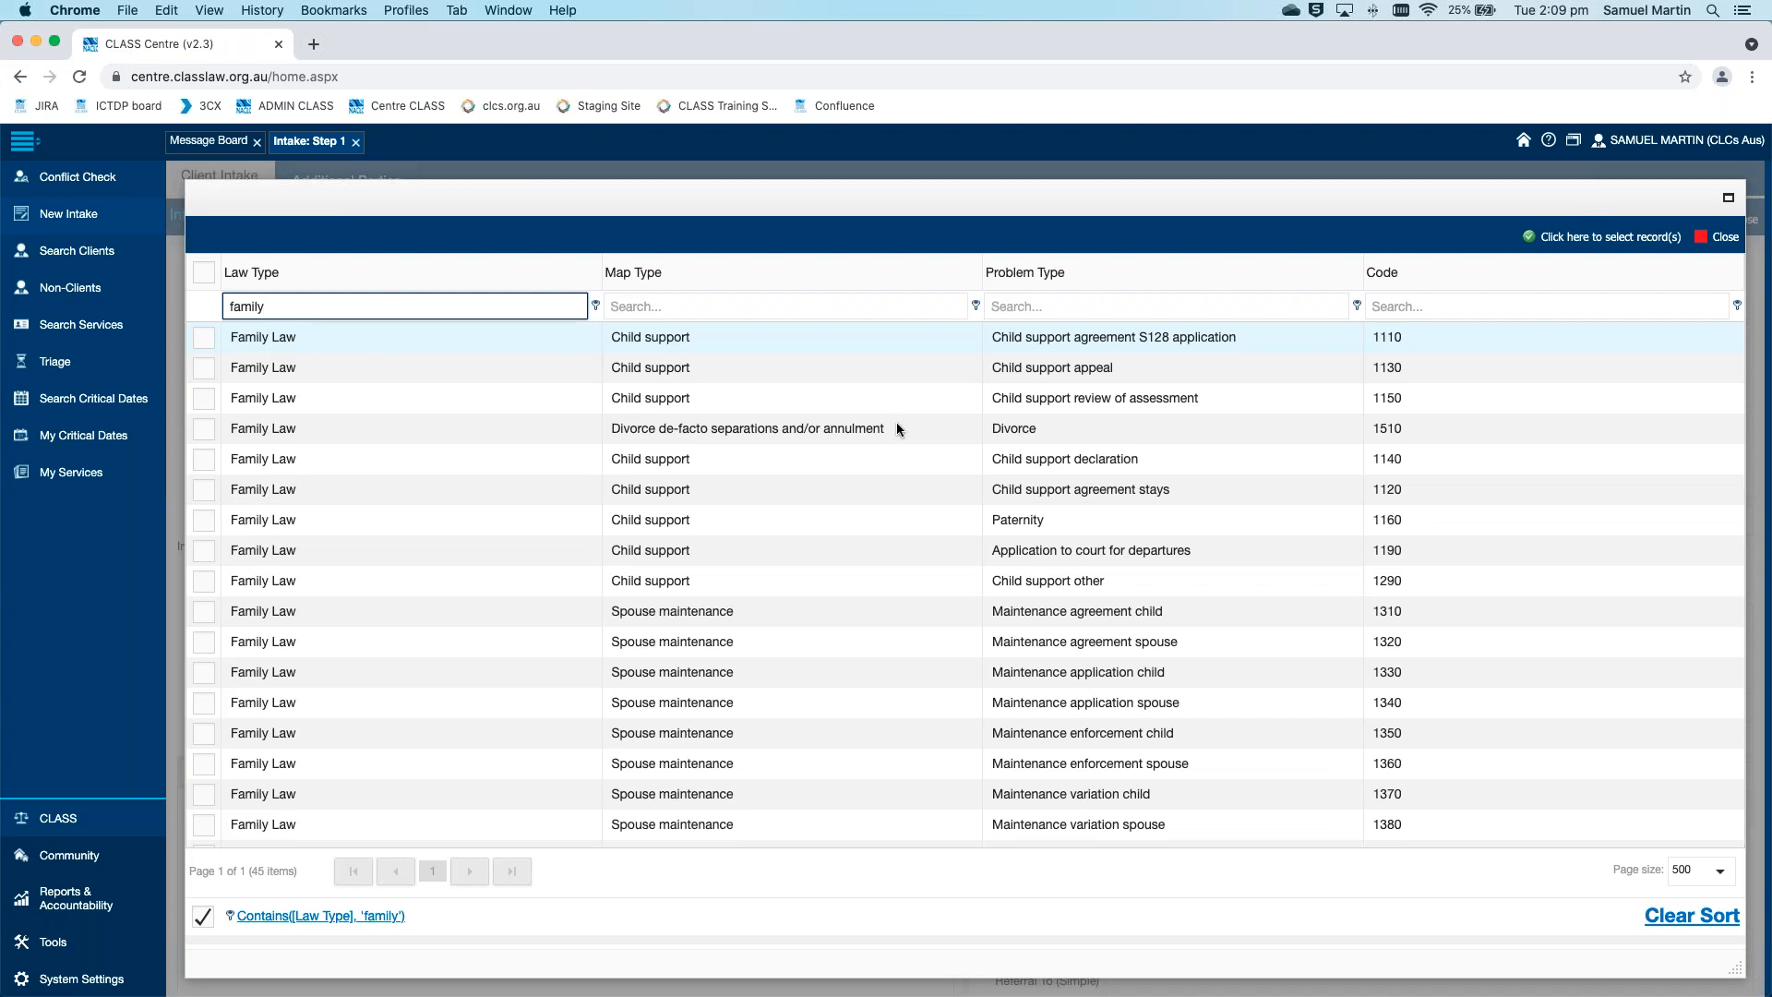
# Narrow the family law problem types further by filtering the Map Type on "parenting"
pyautogui.scroll(-10, 897, 423)
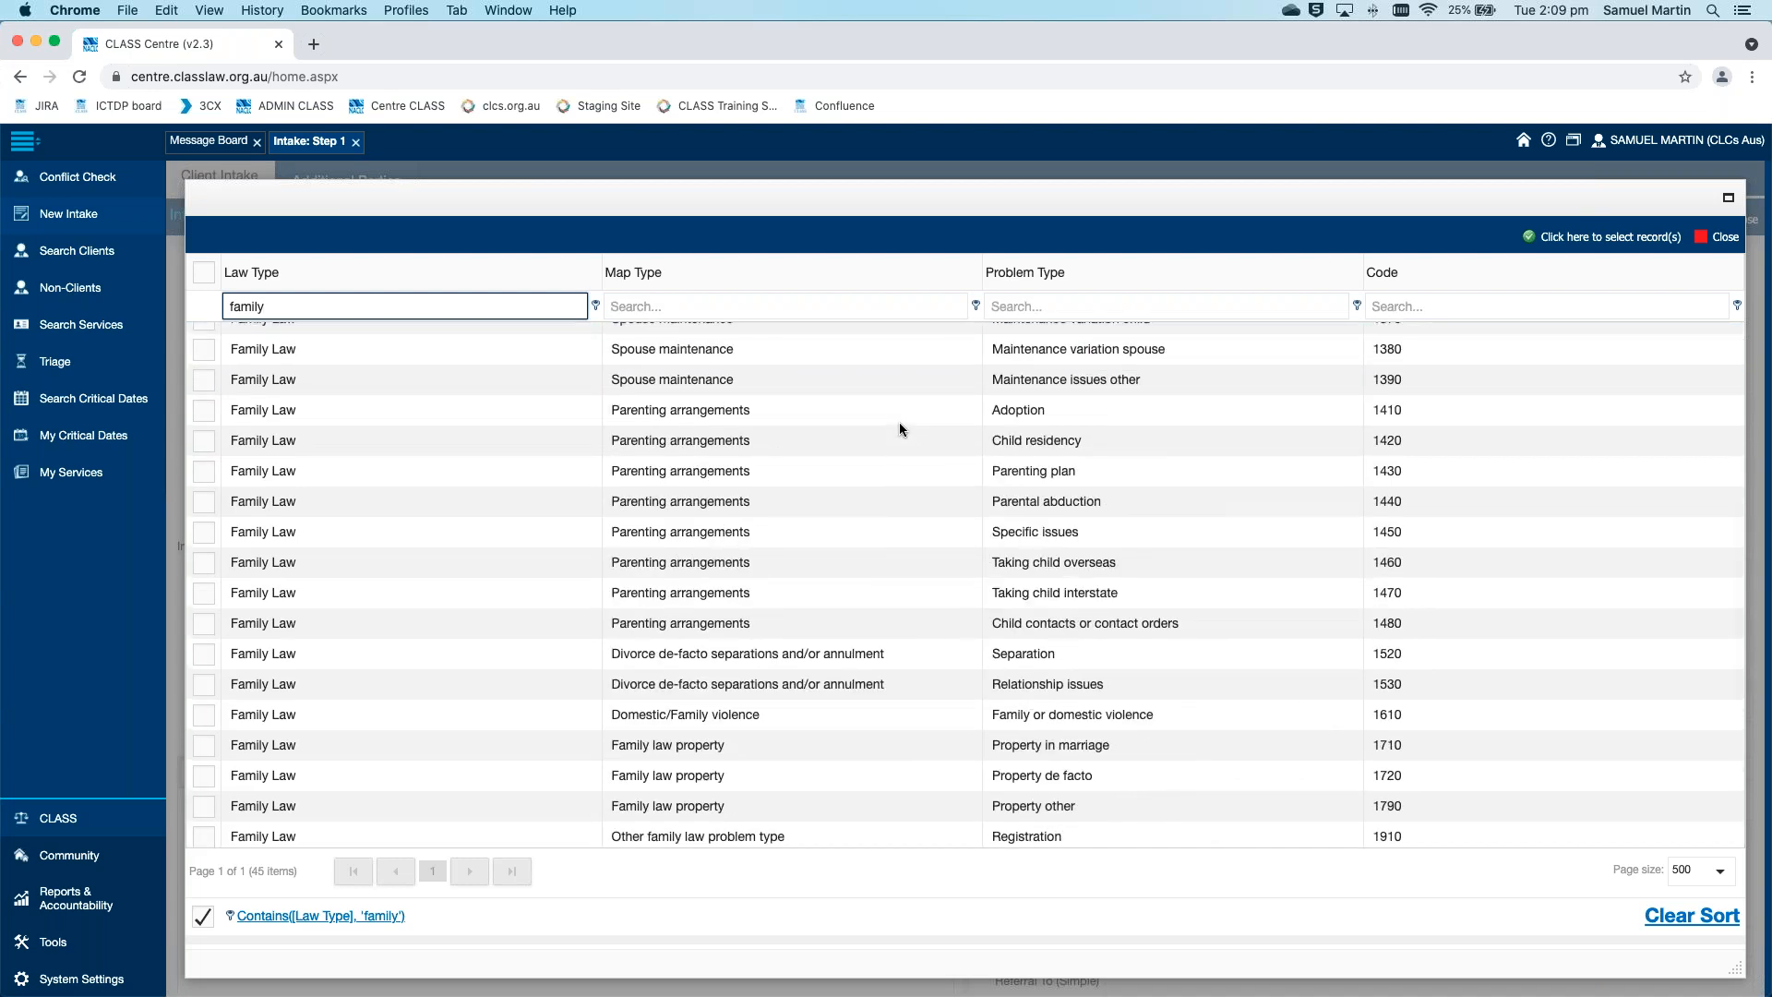
pyautogui.scroll(10, 899, 423)
pyautogui.click(866, 306)
pyautogui.write('par')
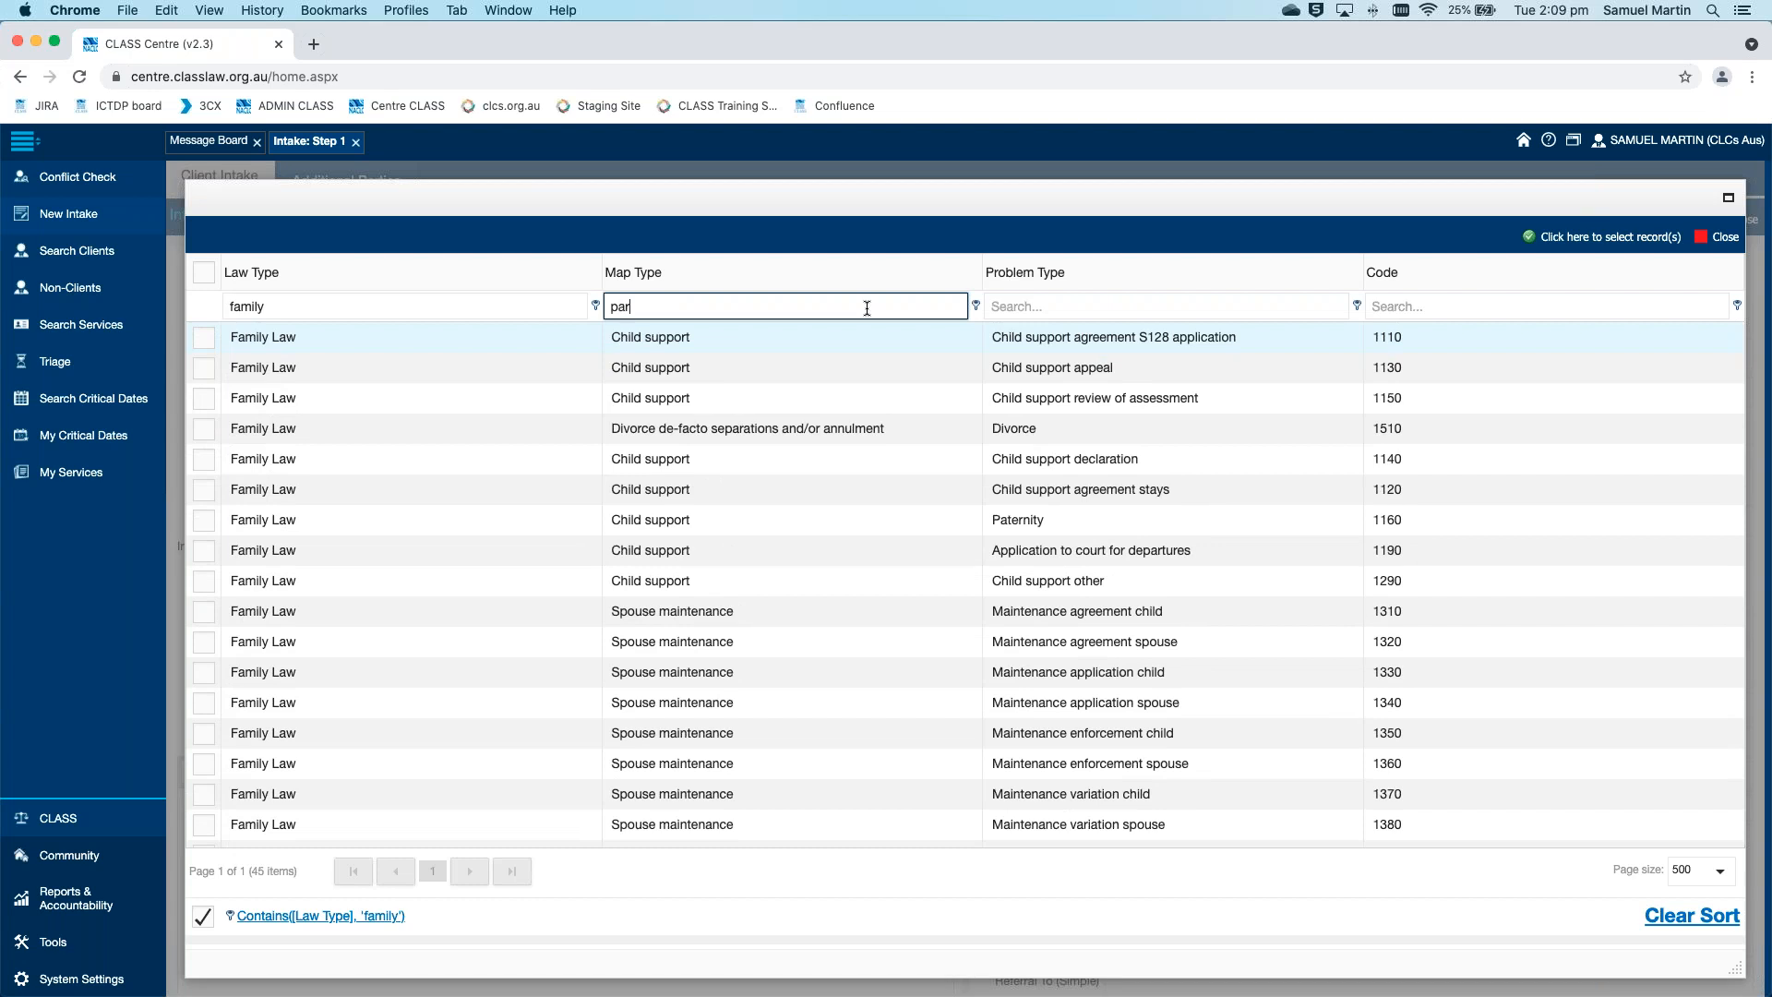
pyautogui.write('enting')
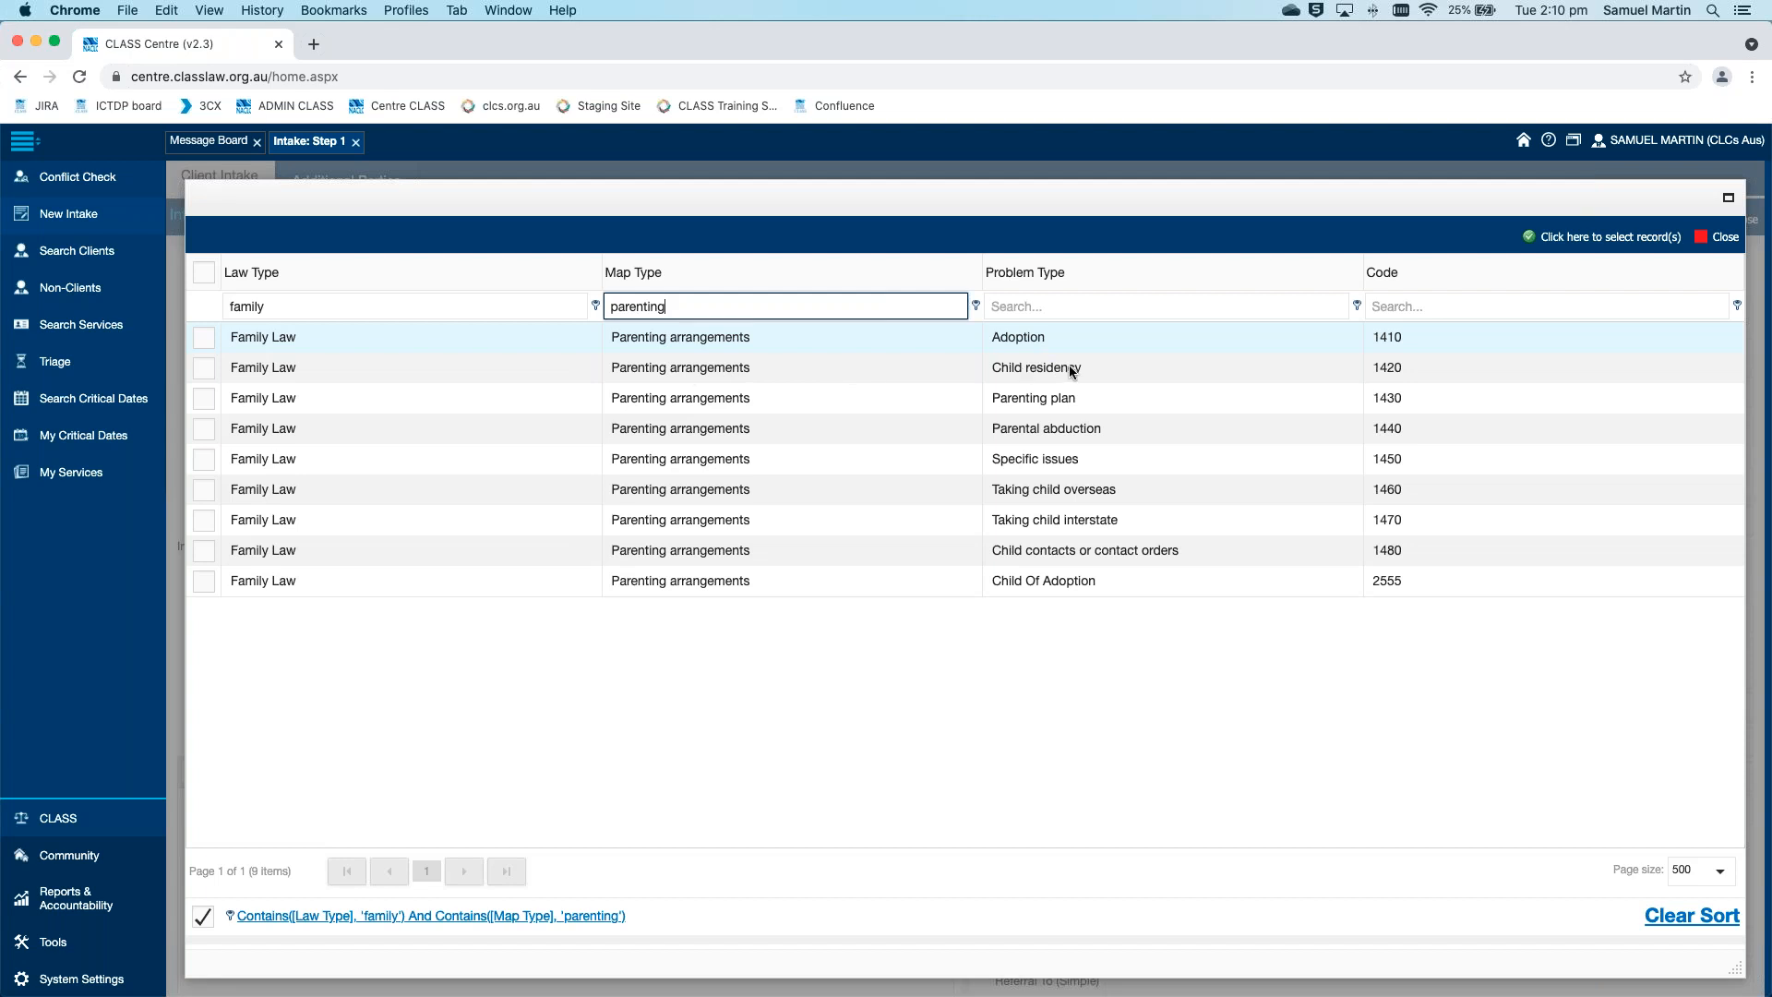
# Add Child residency, Parenting plan, Specific issues and Taking child interstate to the intake's Problem Type
pyautogui.click(206, 366)
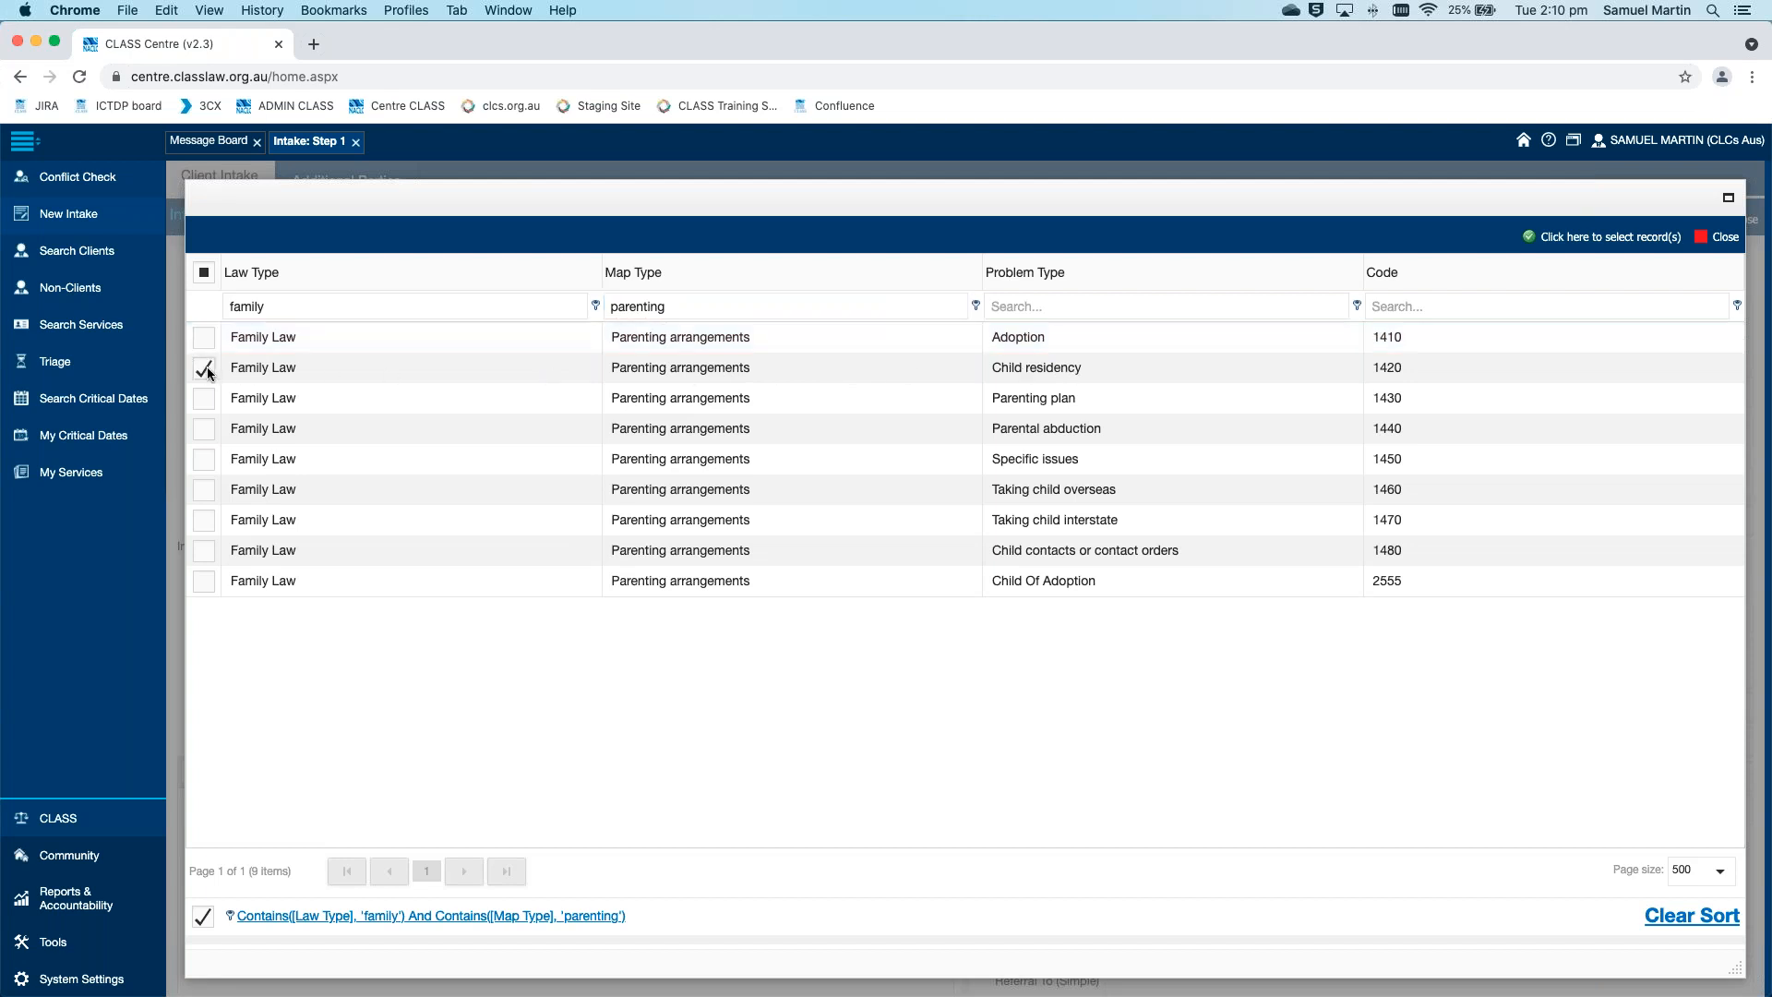
pyautogui.click(206, 399)
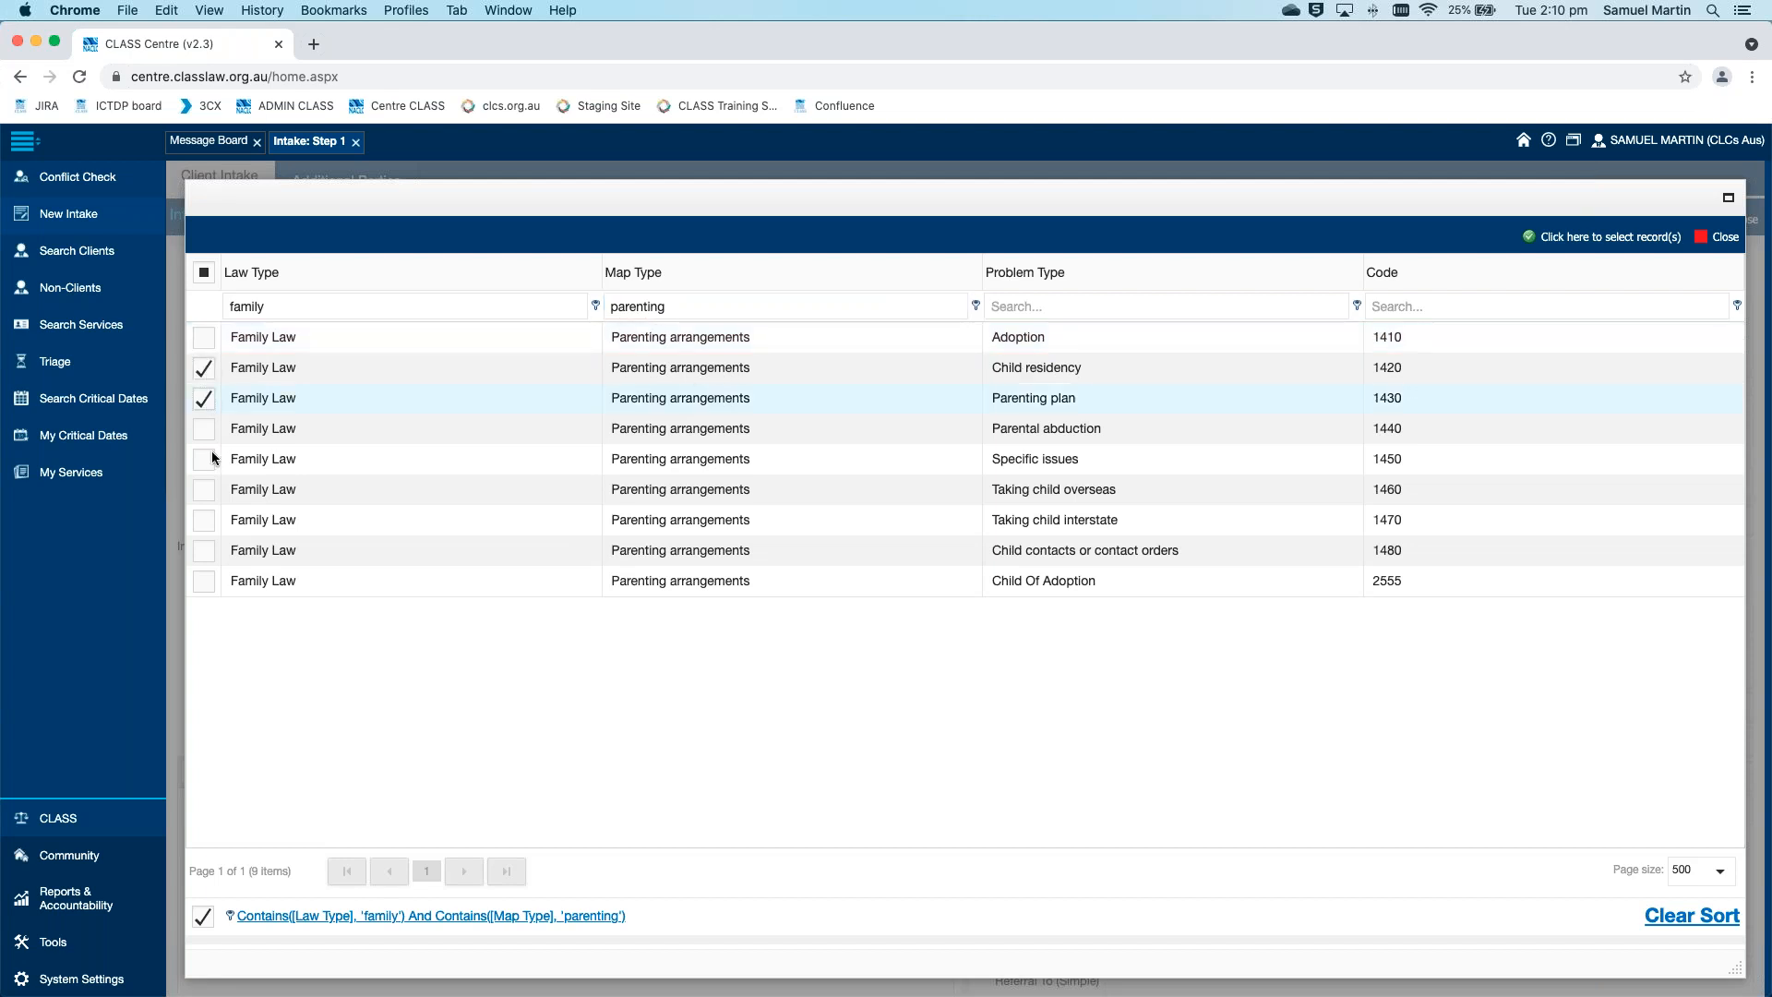
pyautogui.click(203, 464)
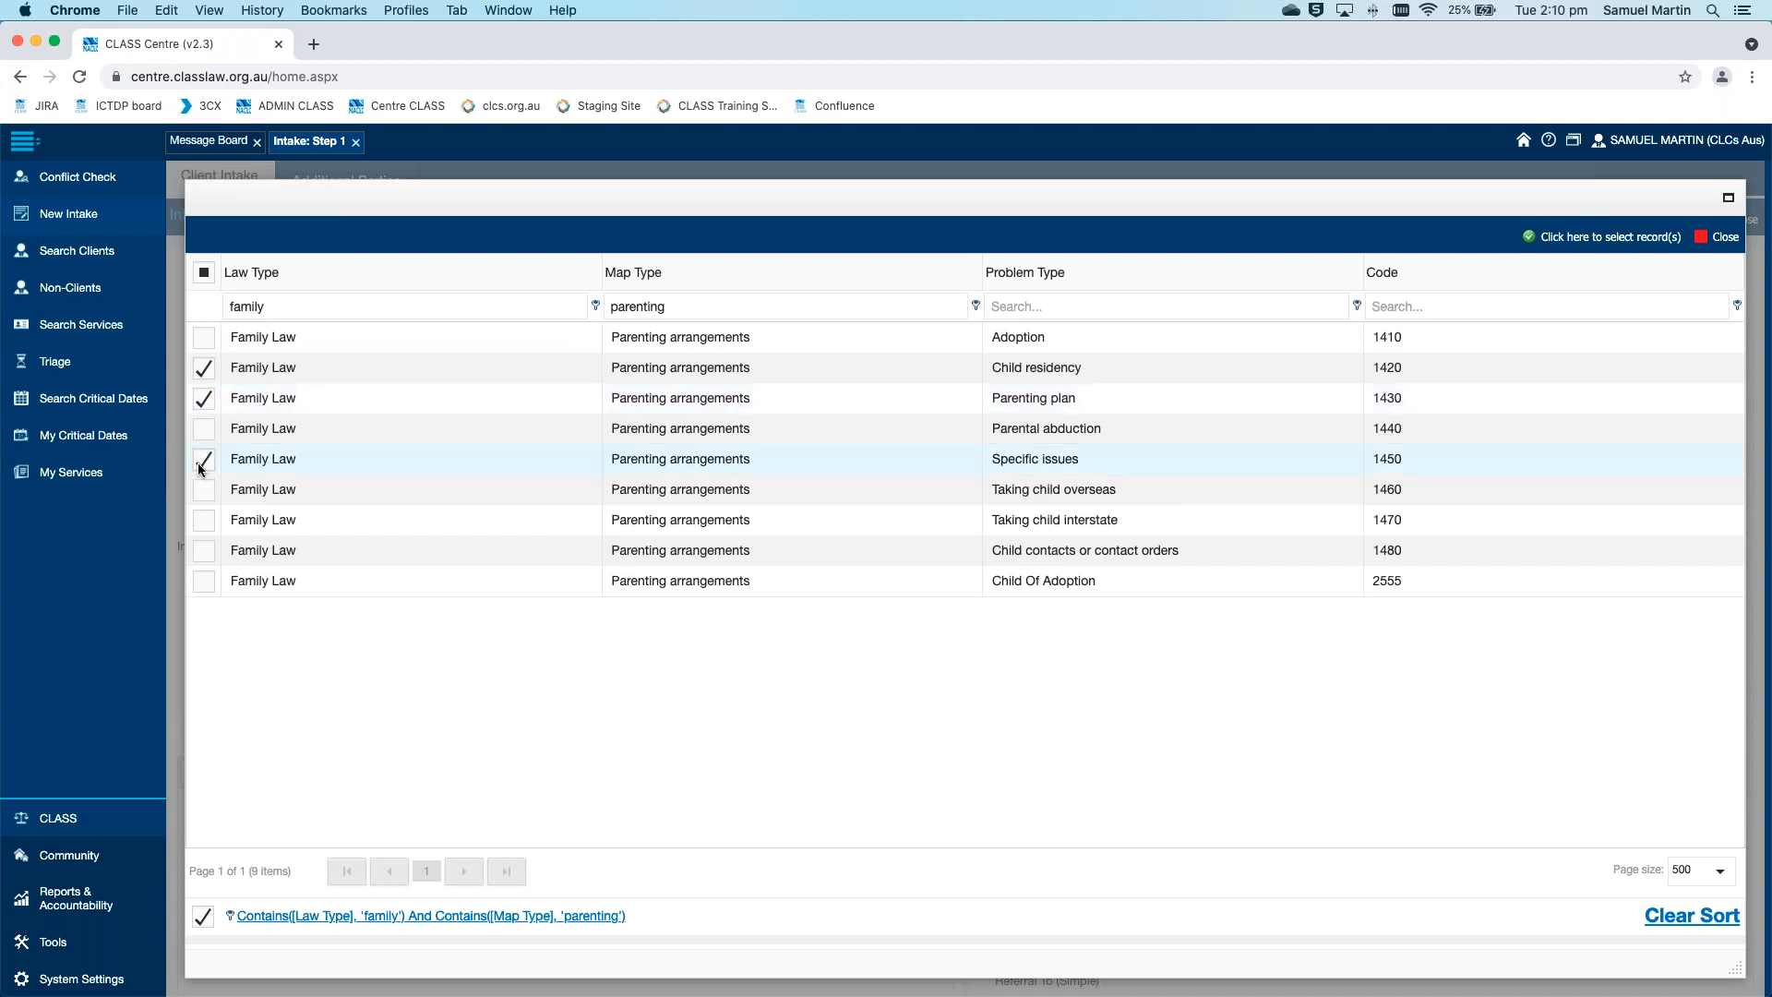
pyautogui.click(205, 524)
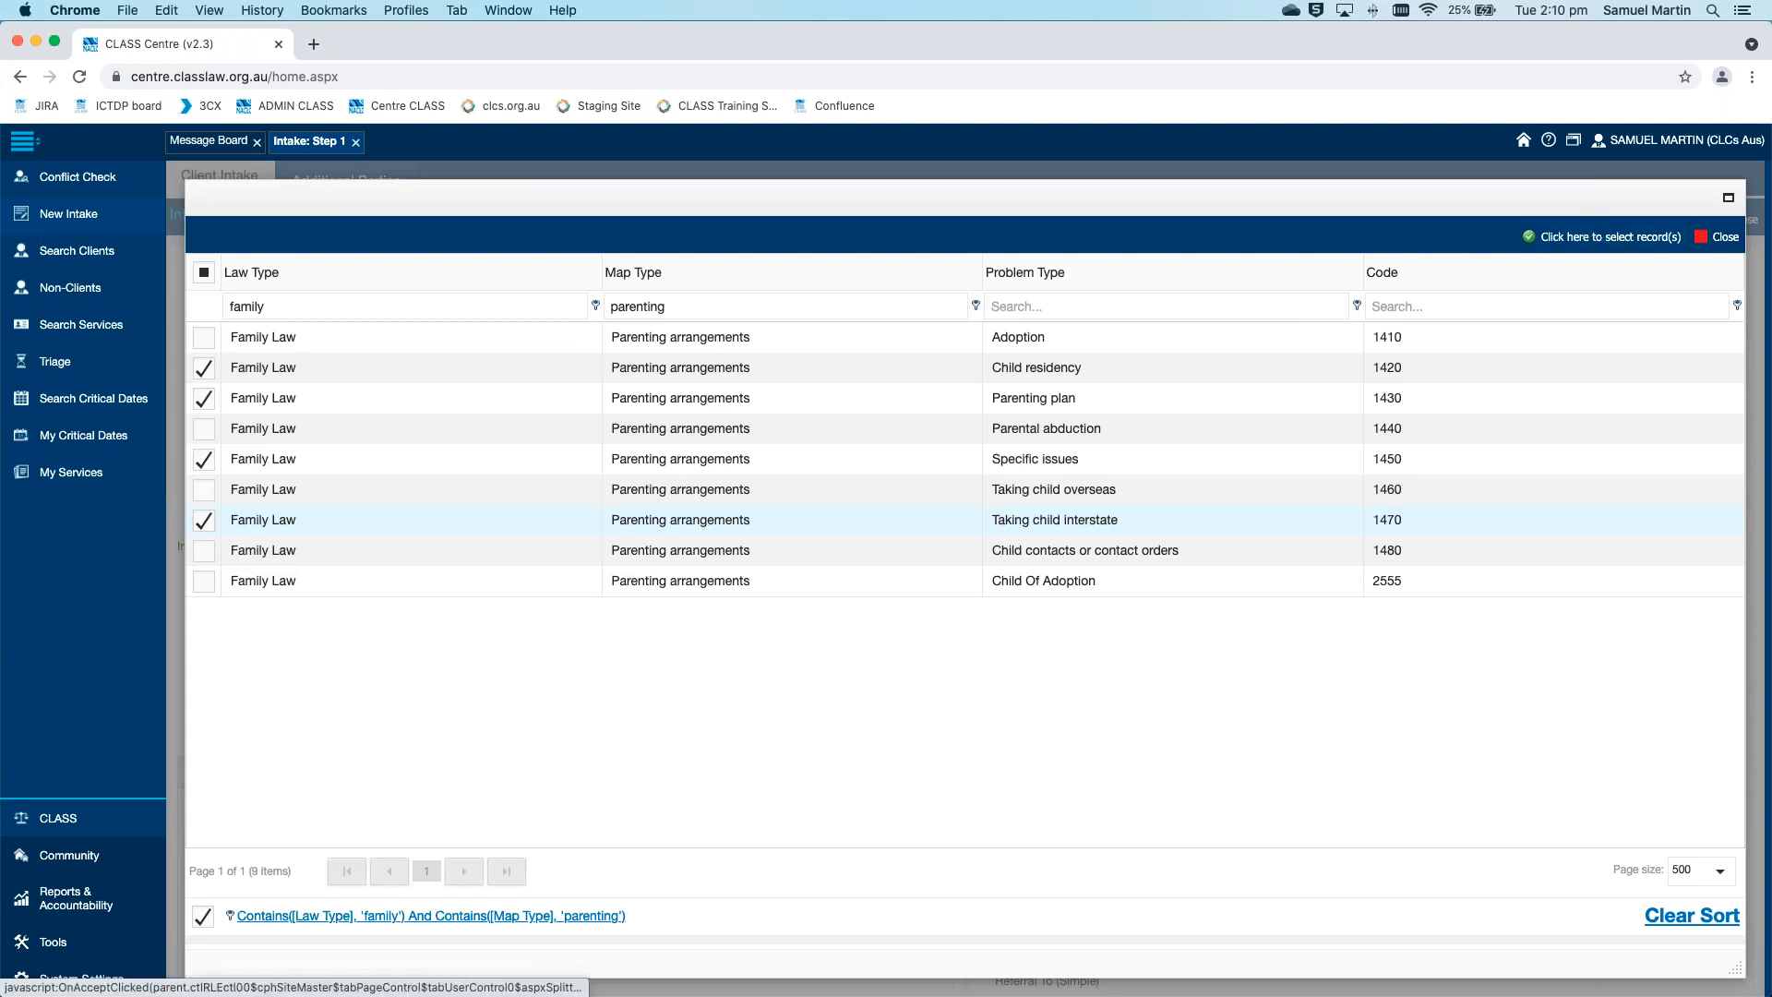
pyautogui.click(1611, 236)
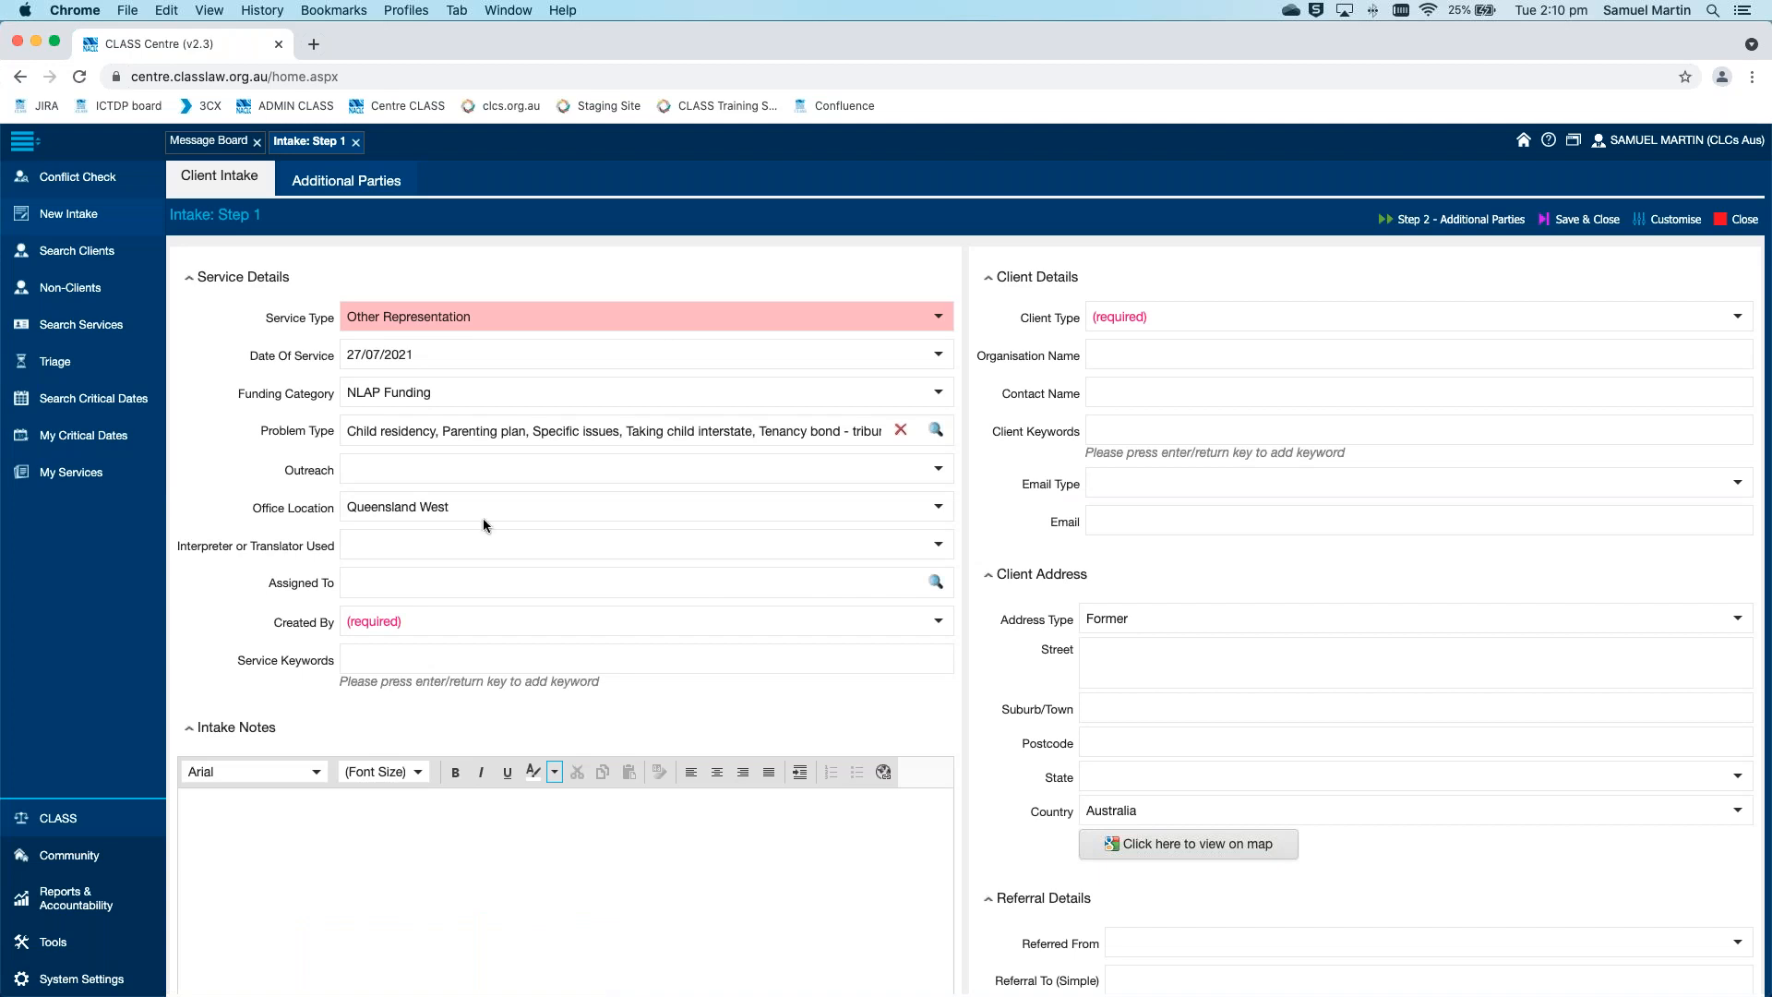
# Check the available Outreach options without choosing one, and set the Office Location to Central Office
pyautogui.click(935, 472)
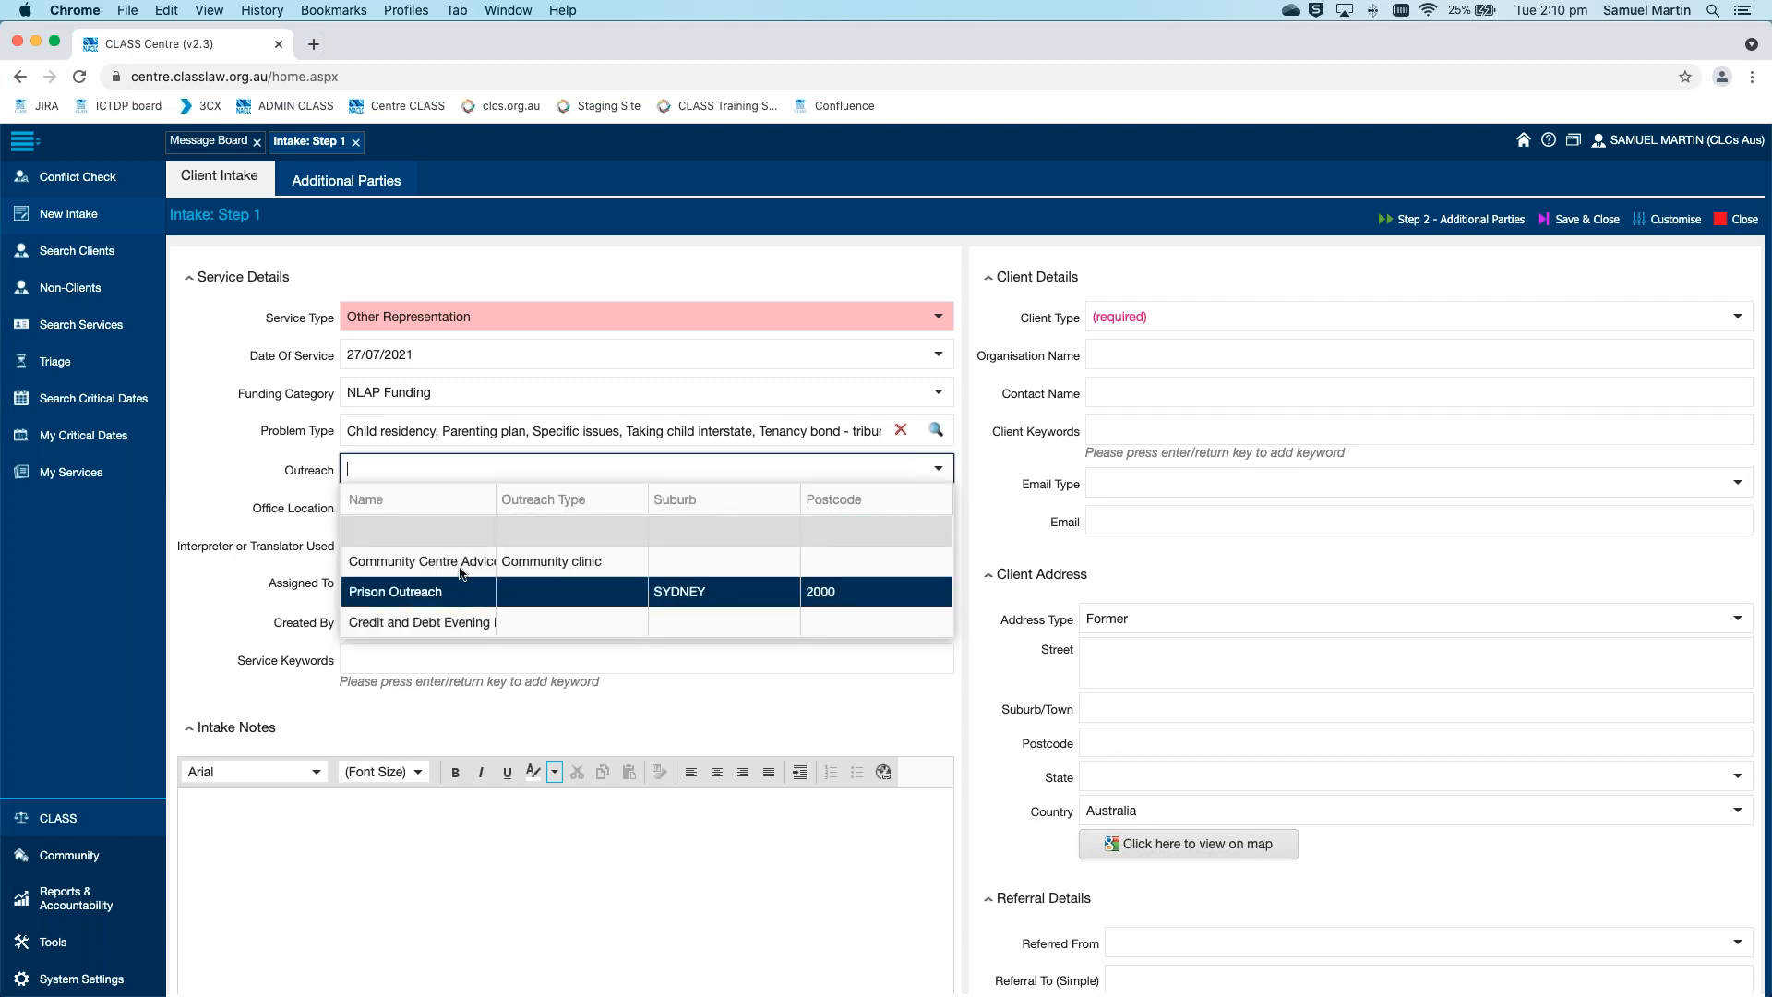
pyautogui.click(942, 475)
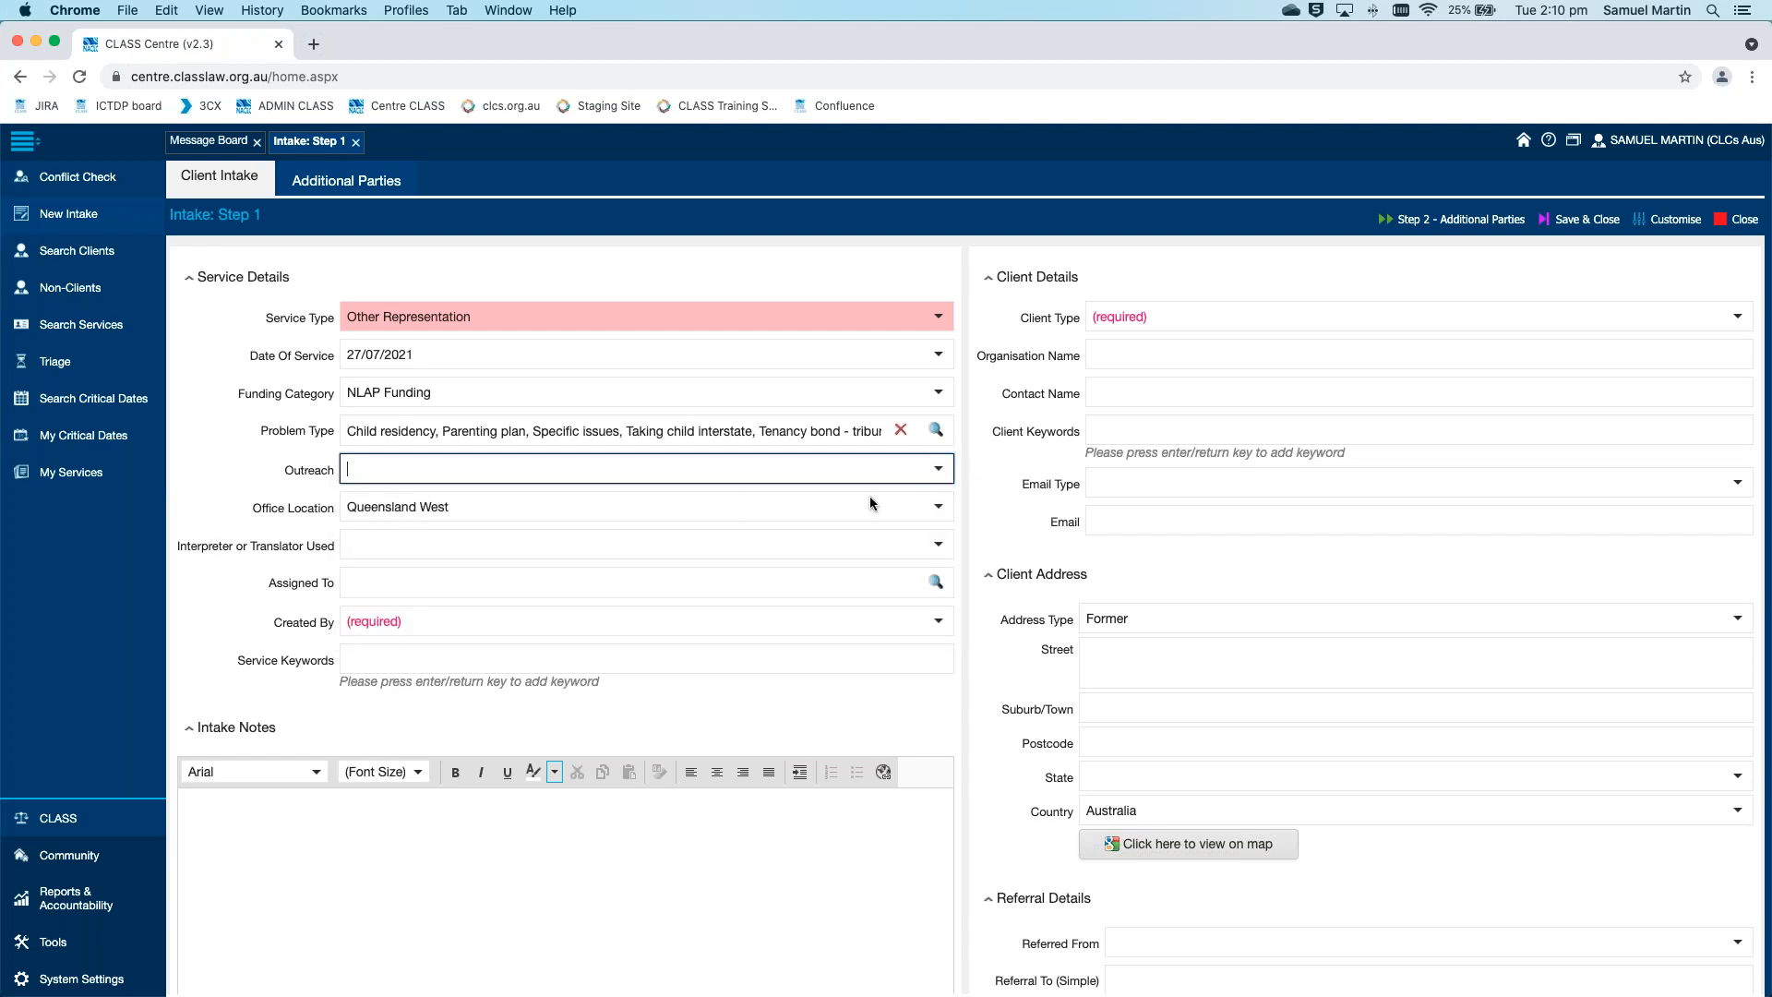
pyautogui.click(940, 511)
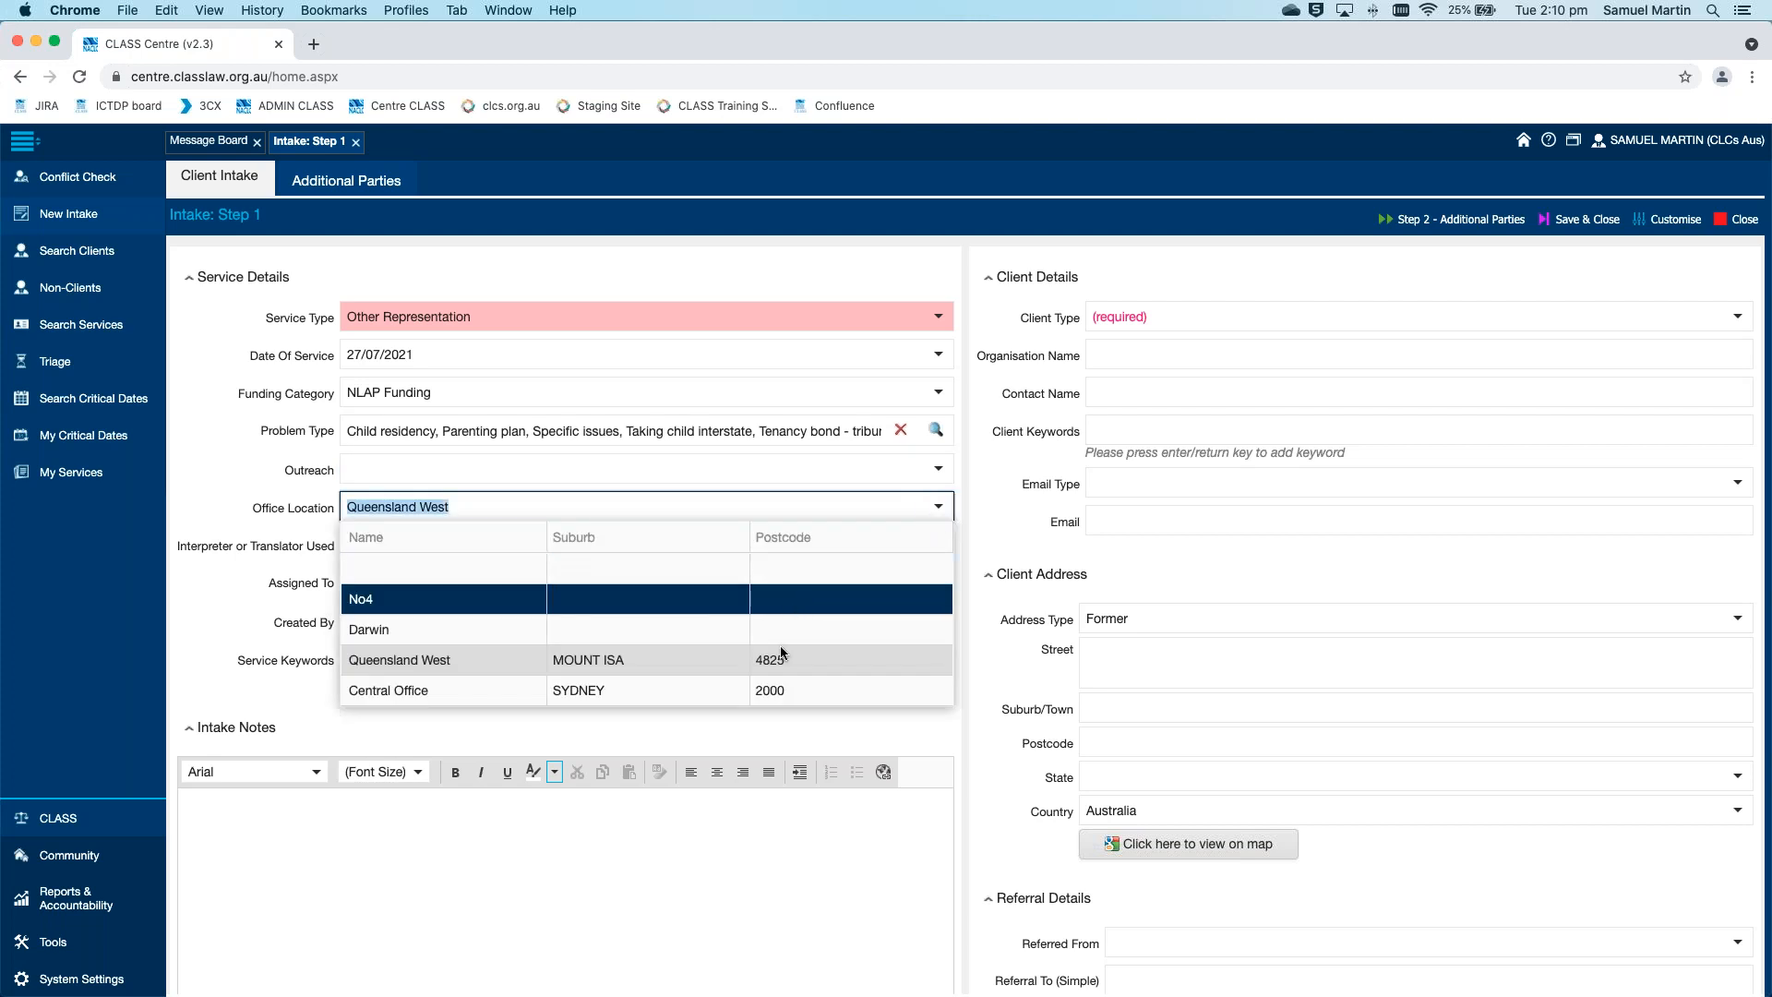
pyautogui.click(772, 692)
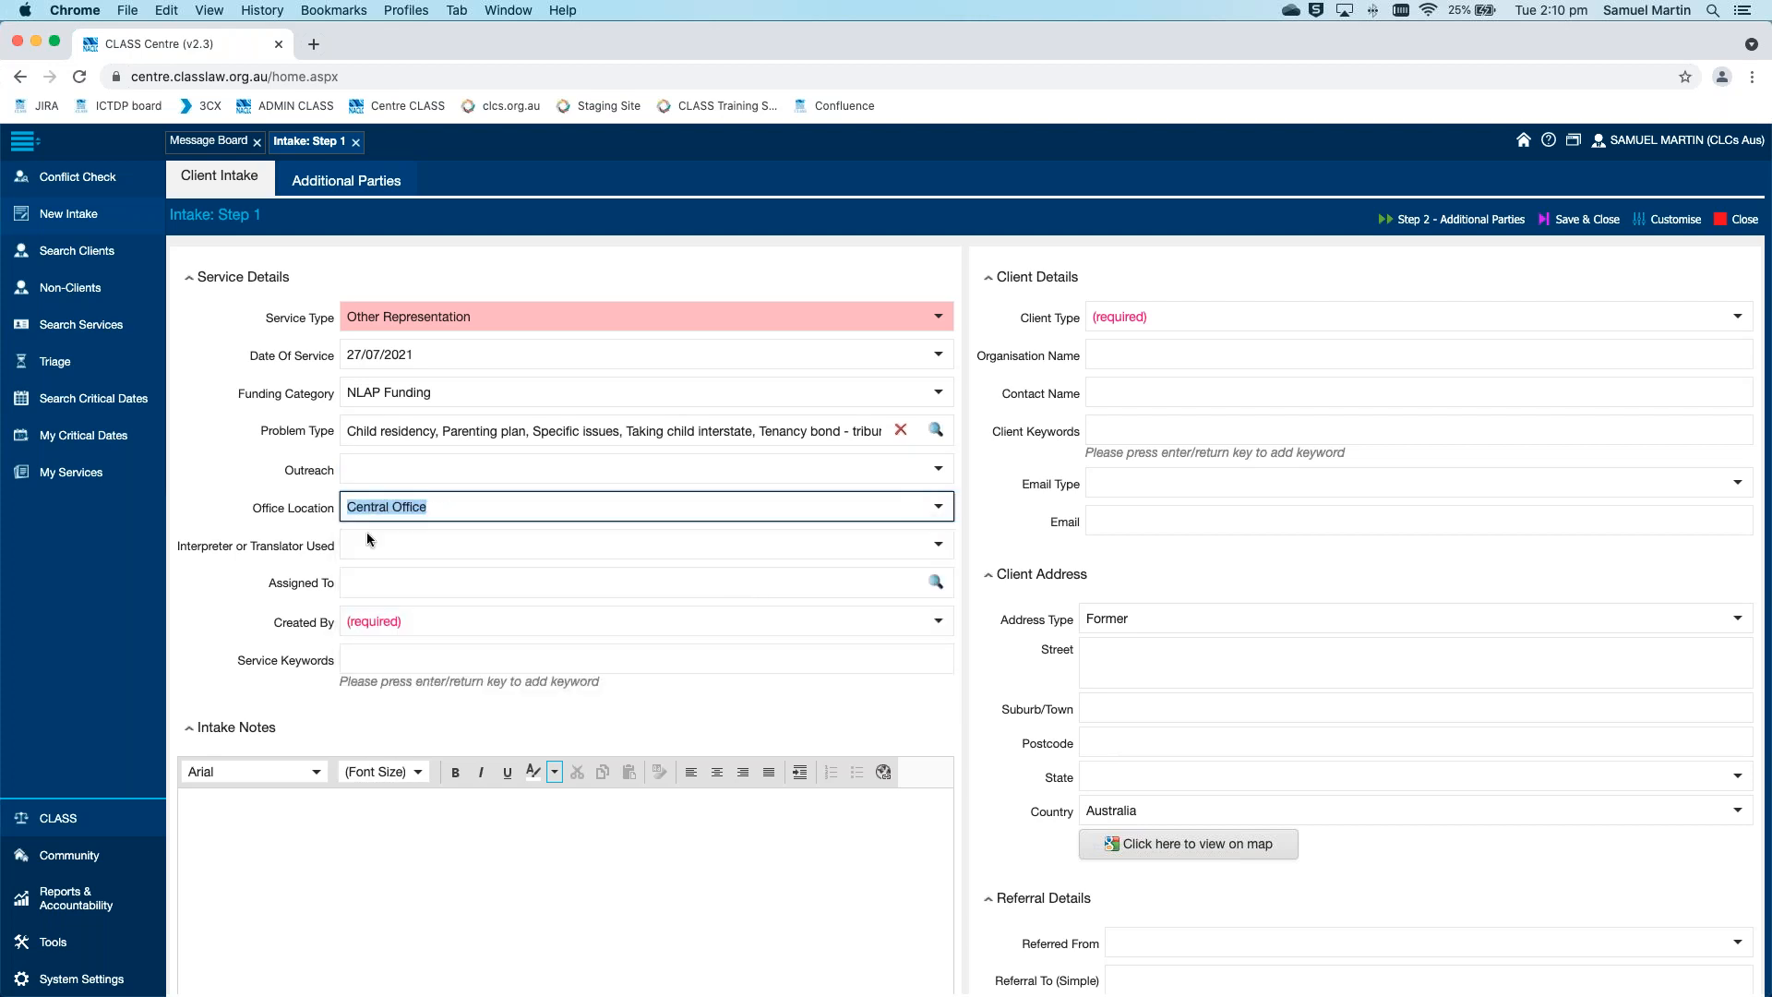
pyautogui.click(204, 507)
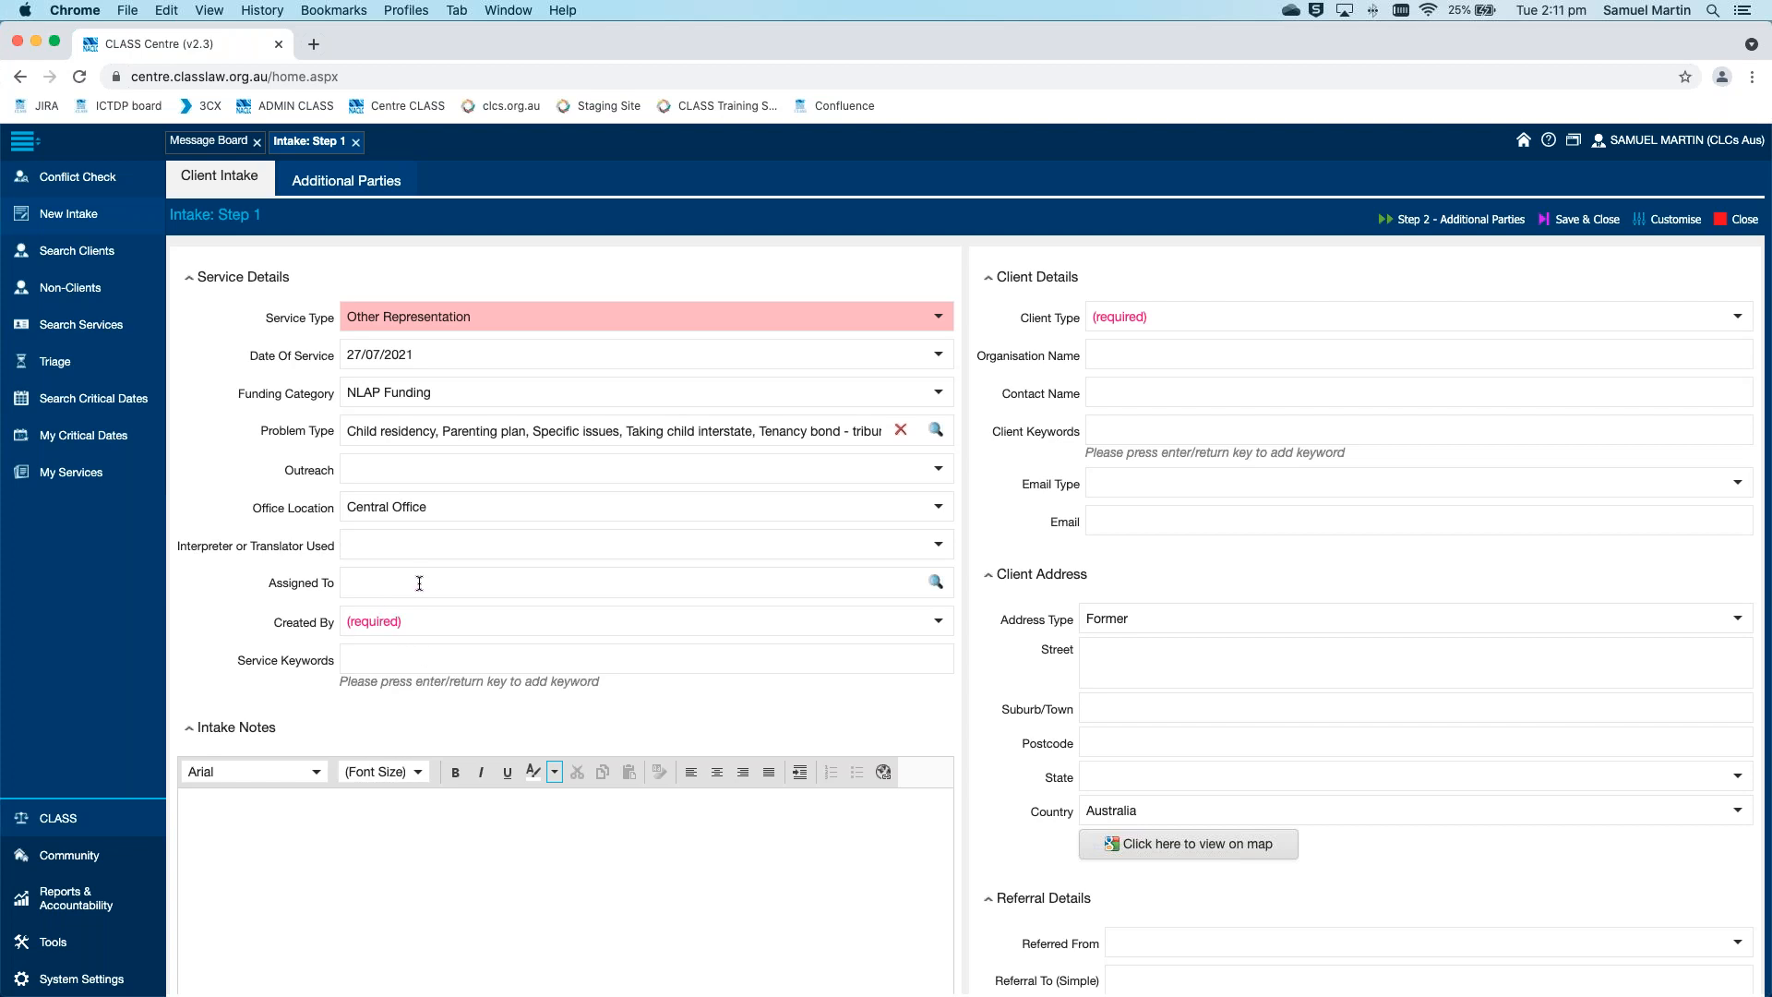
# Assign the intake to two staff members chosen from the employee lookup for the Assigned To field
pyautogui.click(800, 582)
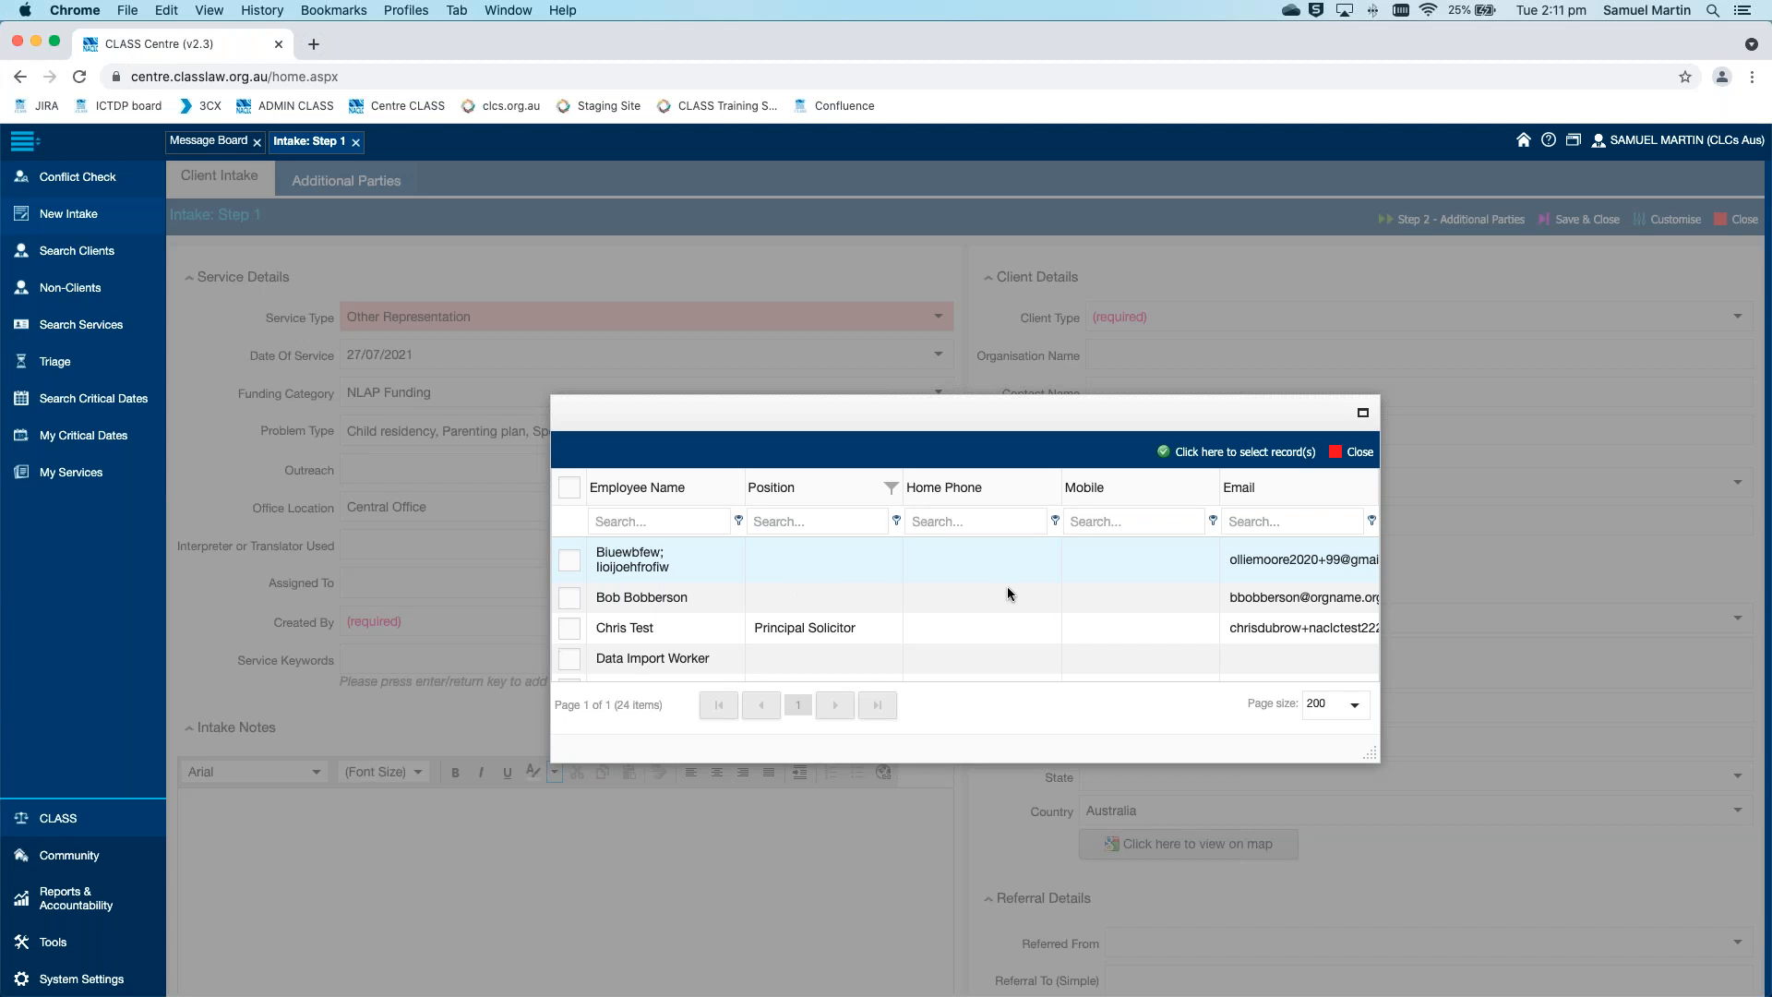
pyautogui.scroll(-10, 1007, 591)
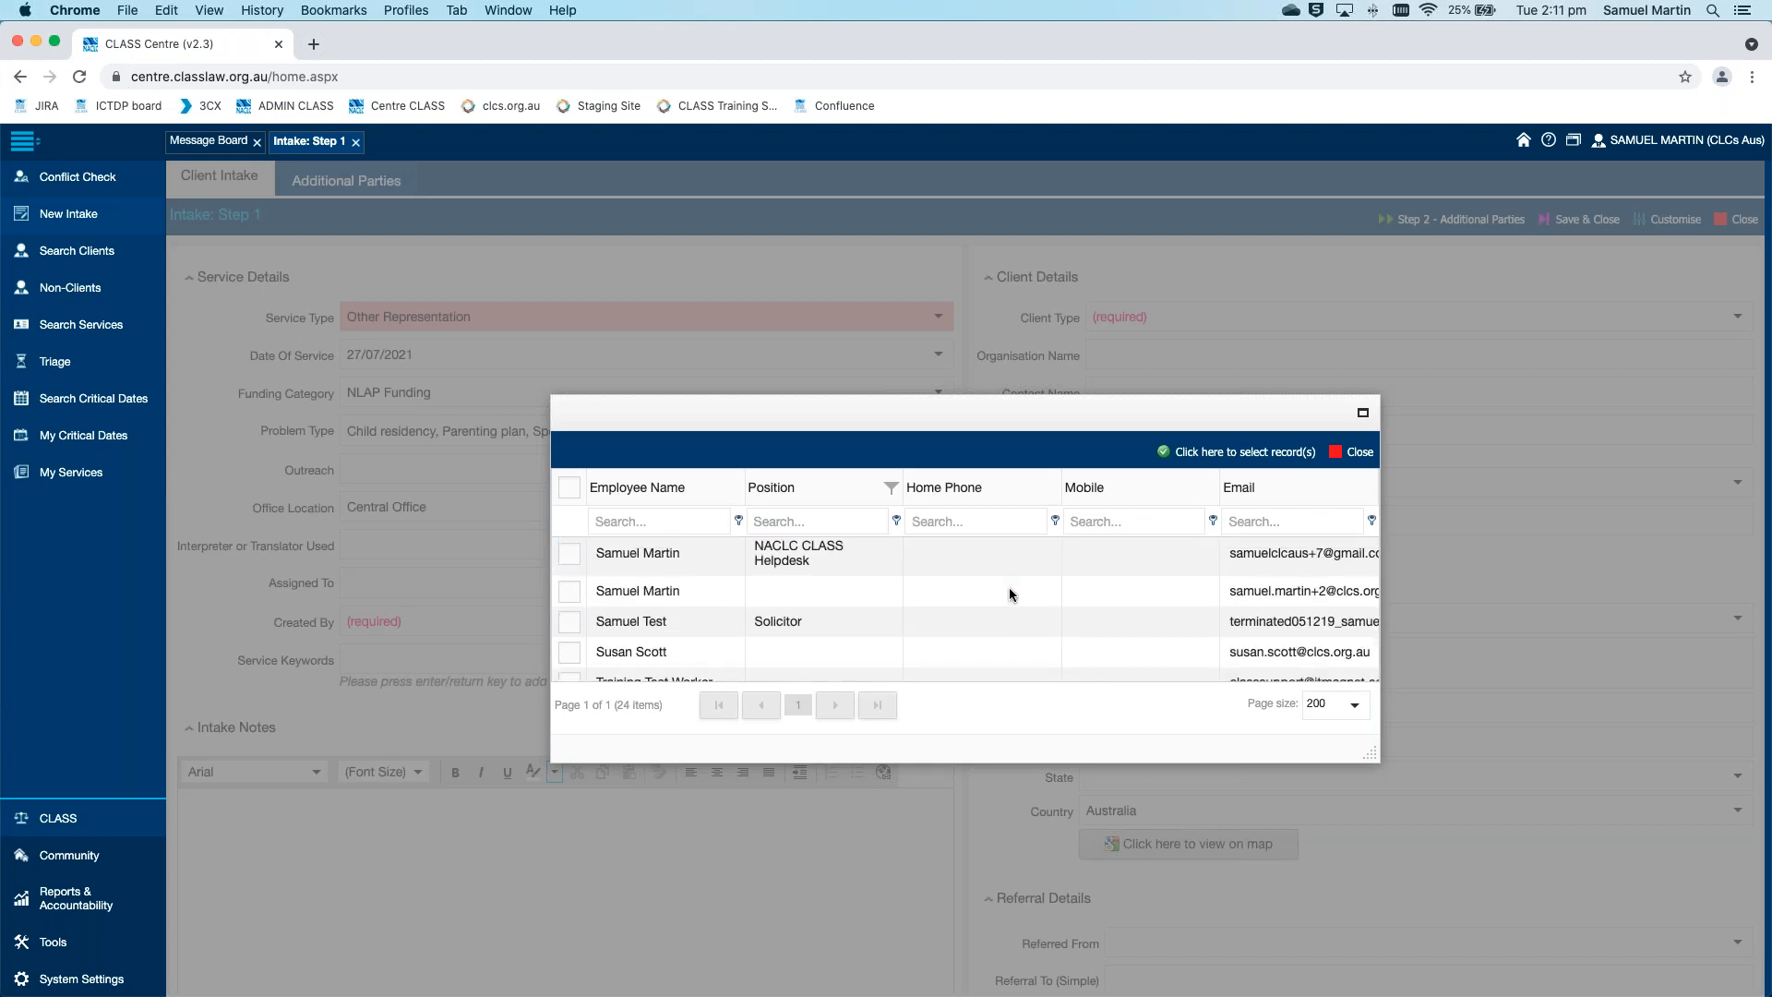
pyautogui.click(570, 591)
pyautogui.scroll(2, 573, 611)
pyautogui.click(571, 603)
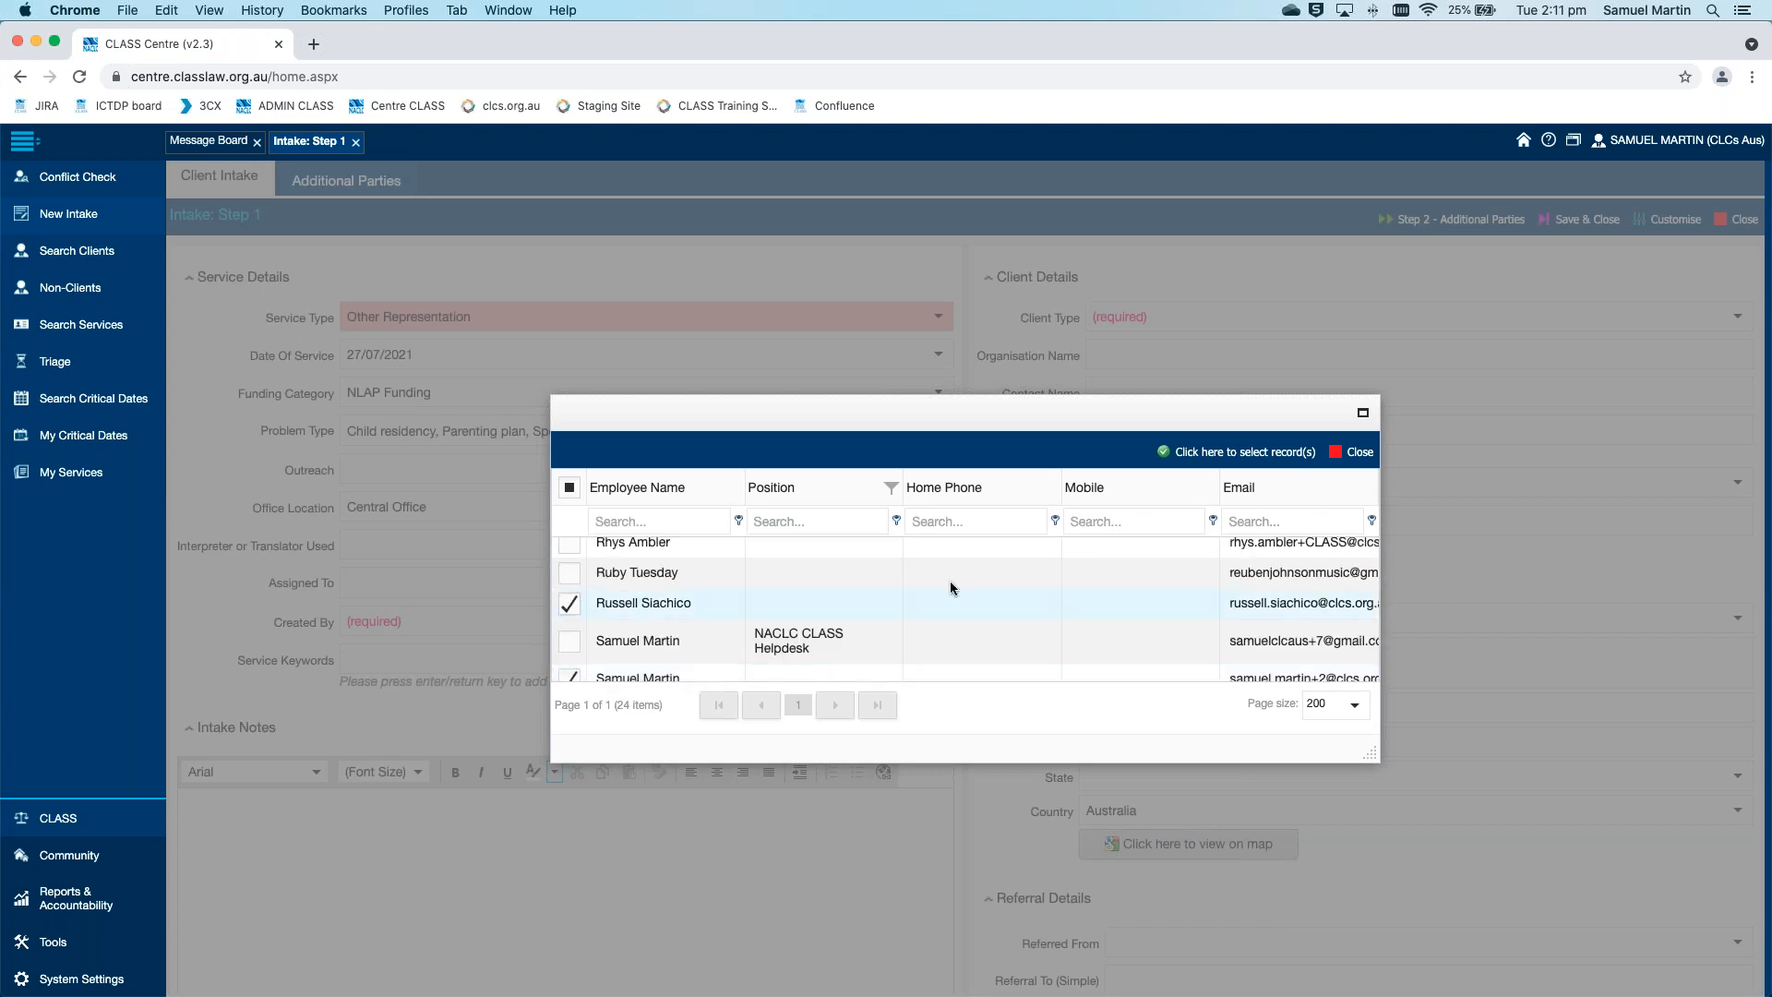
pyautogui.click(1233, 451)
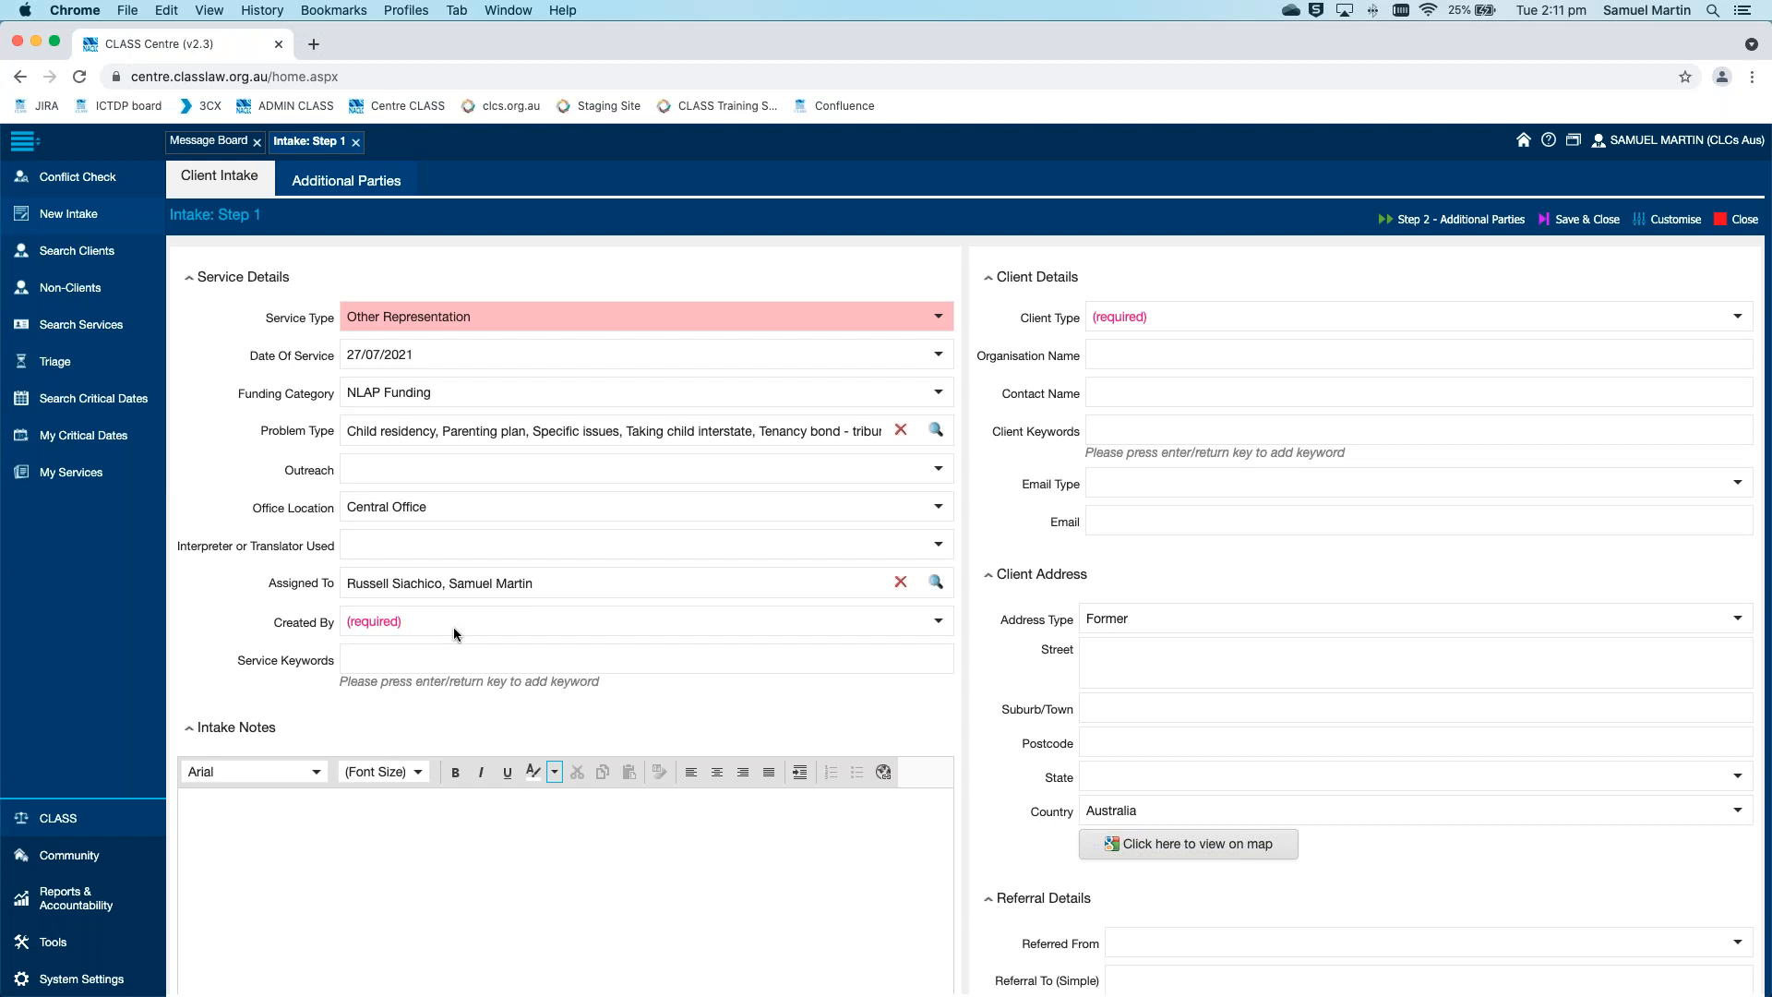
# Set Created By to the staff member whose position is NACLC CLASS Helpdesk
pyautogui.click(939, 622)
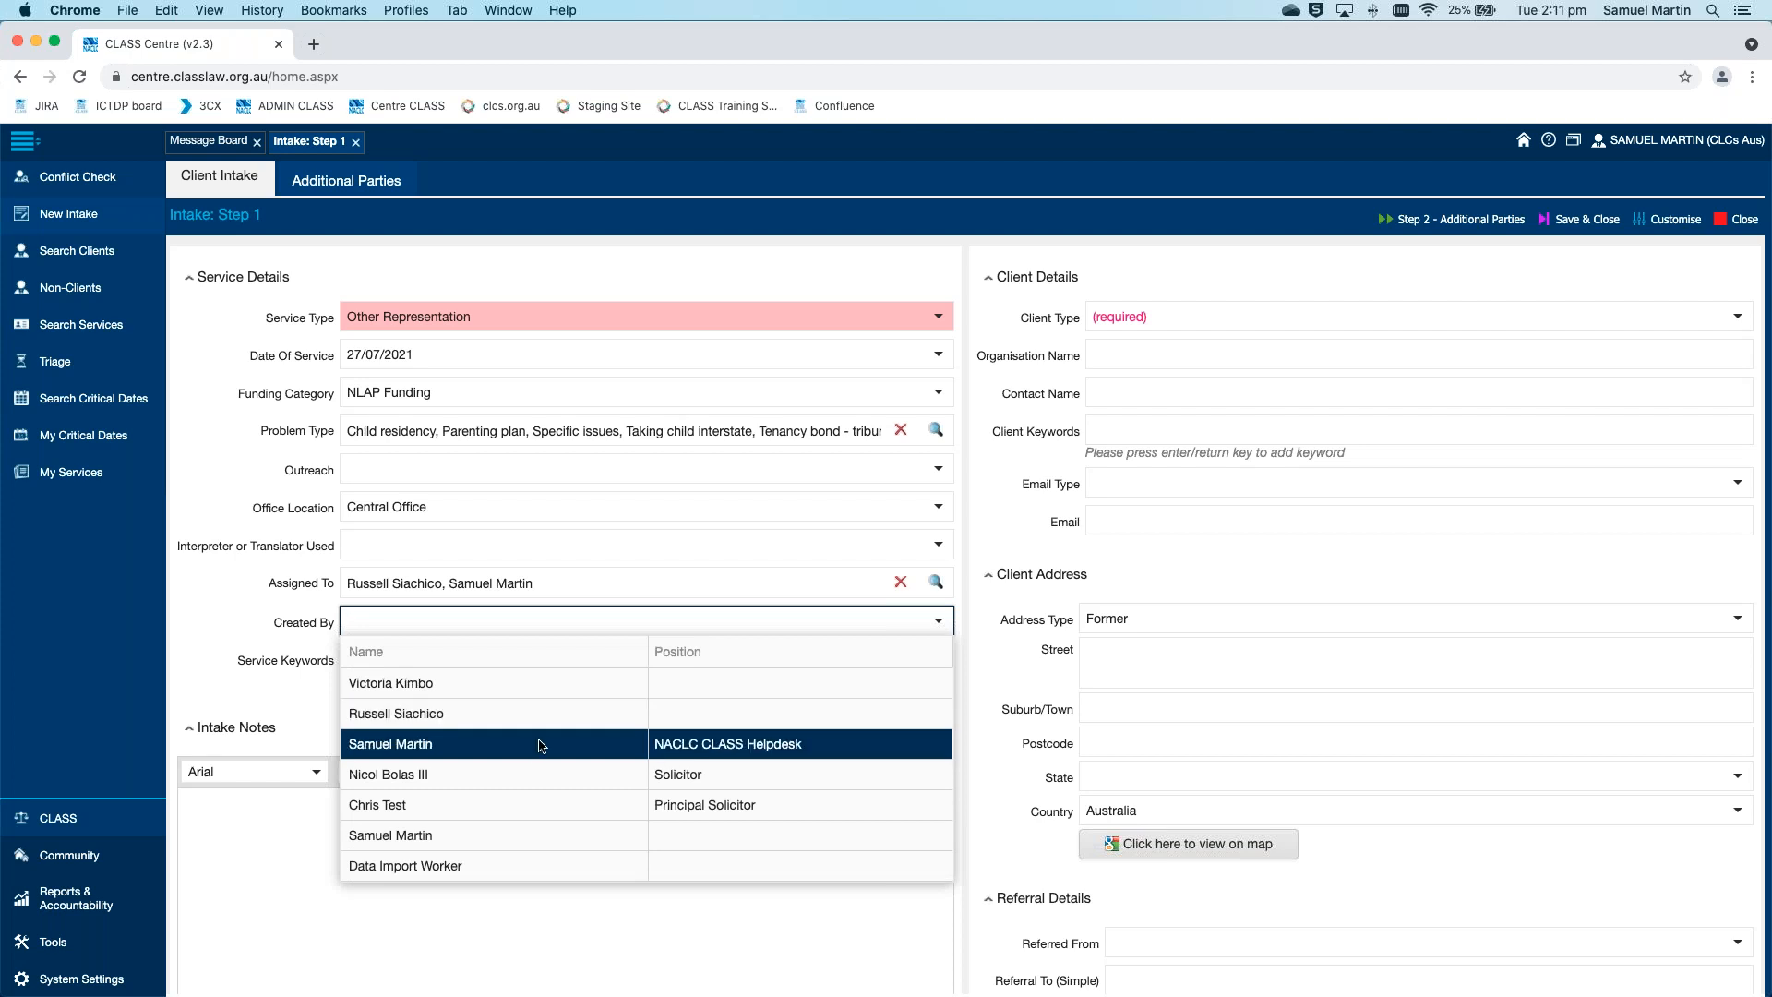
pyautogui.click(540, 744)
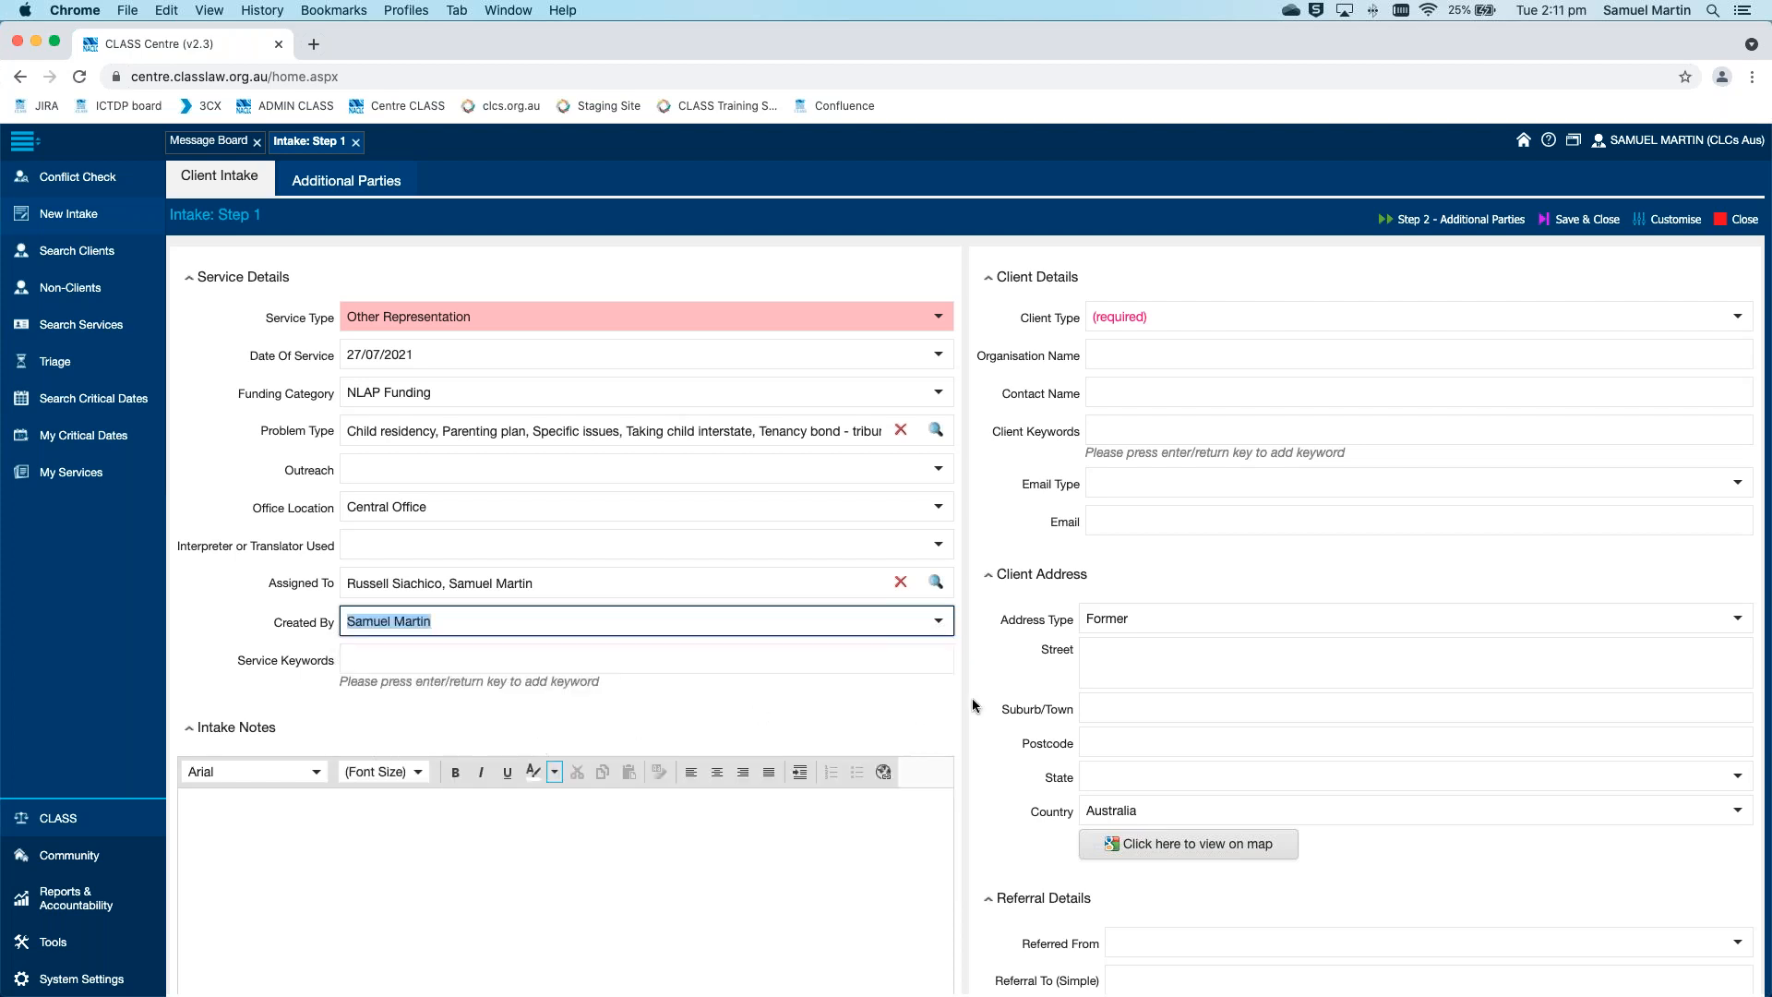
pyautogui.click(969, 698)
# Write "Intake Notes" as the text of the Intake Notes section
pyautogui.scroll(-3, 968, 694)
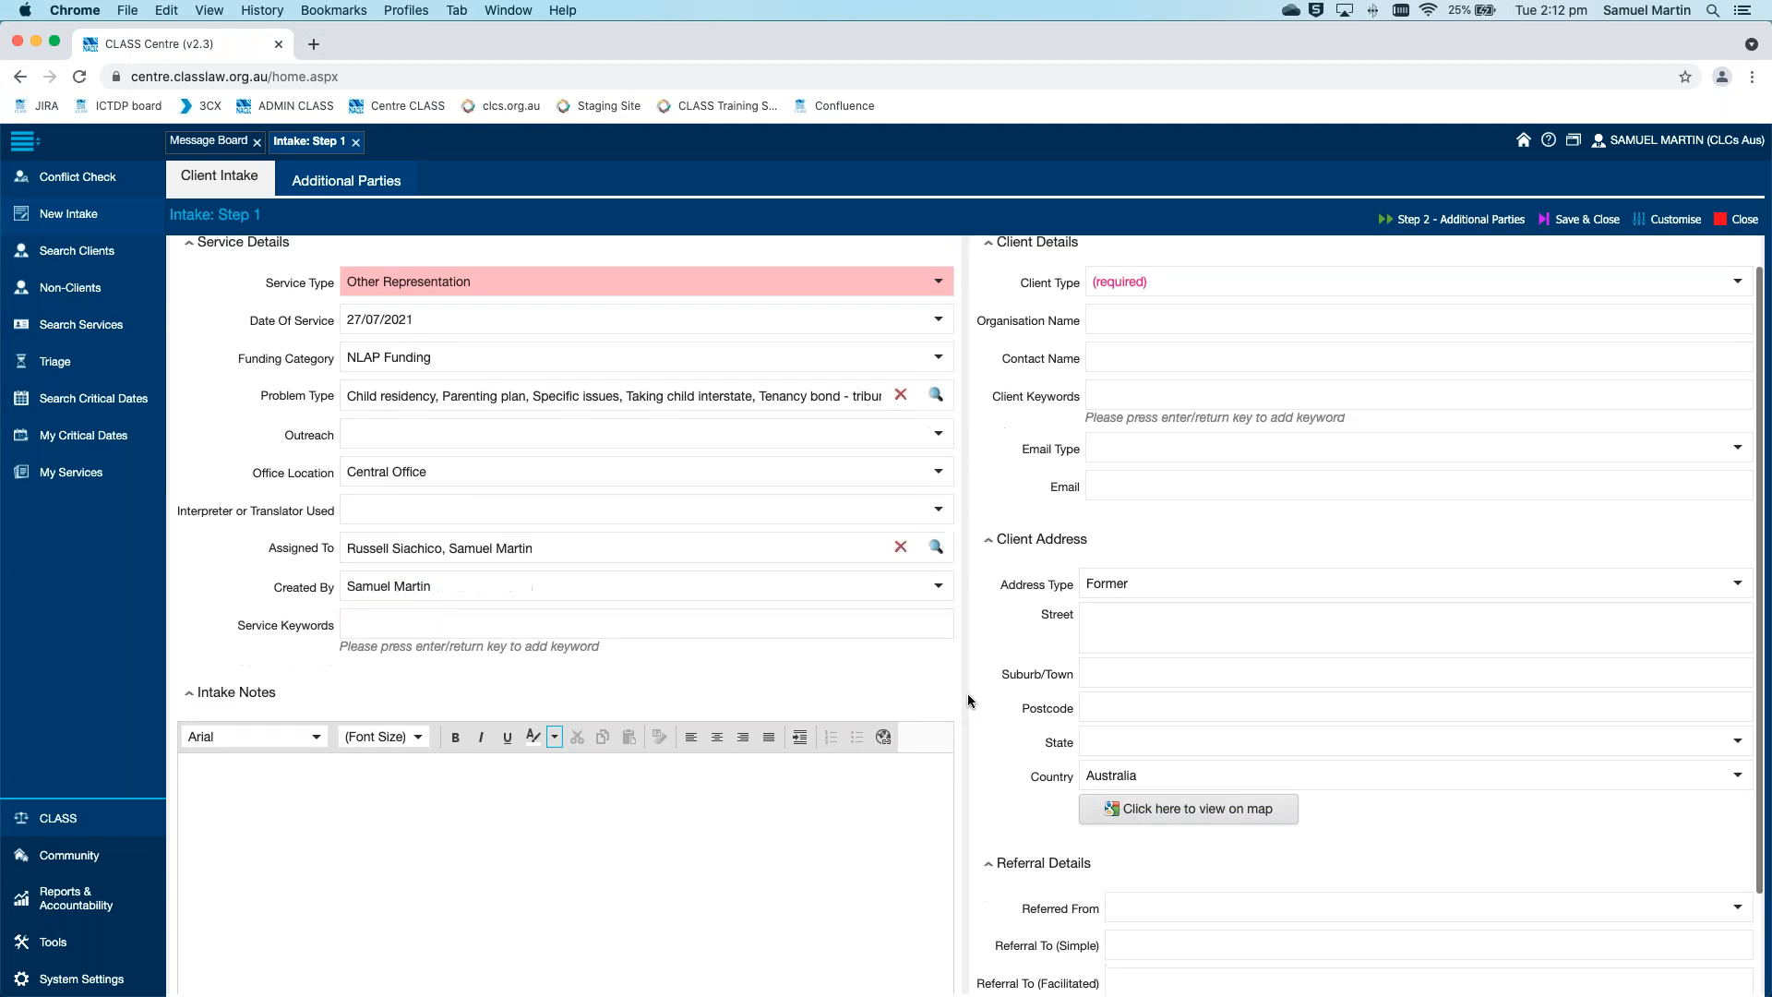
pyautogui.click(763, 763)
pyautogui.write('INtake')
pyautogui.press('BackSpace')
pyautogui.press('BackSpace')
pyautogui.press('BackSpace')
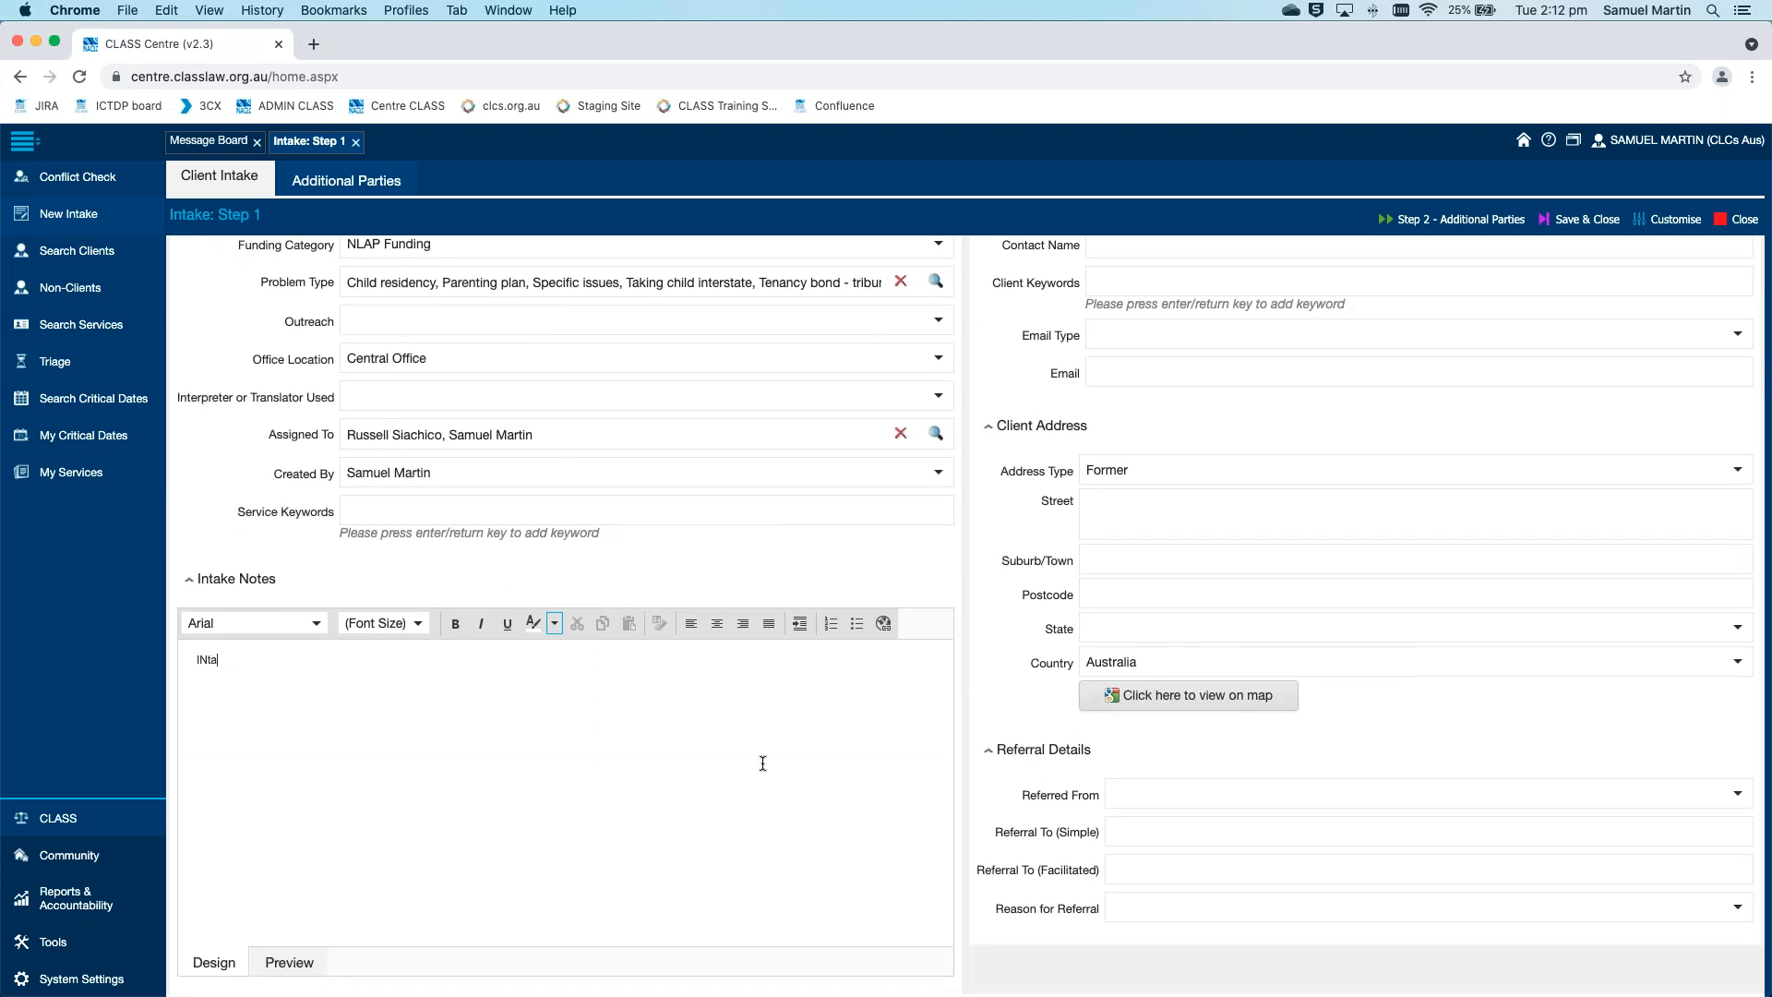
pyautogui.write('ntake Notes')
pyautogui.scroll(-1, 975, 668)
pyautogui.scroll(3, 973, 673)
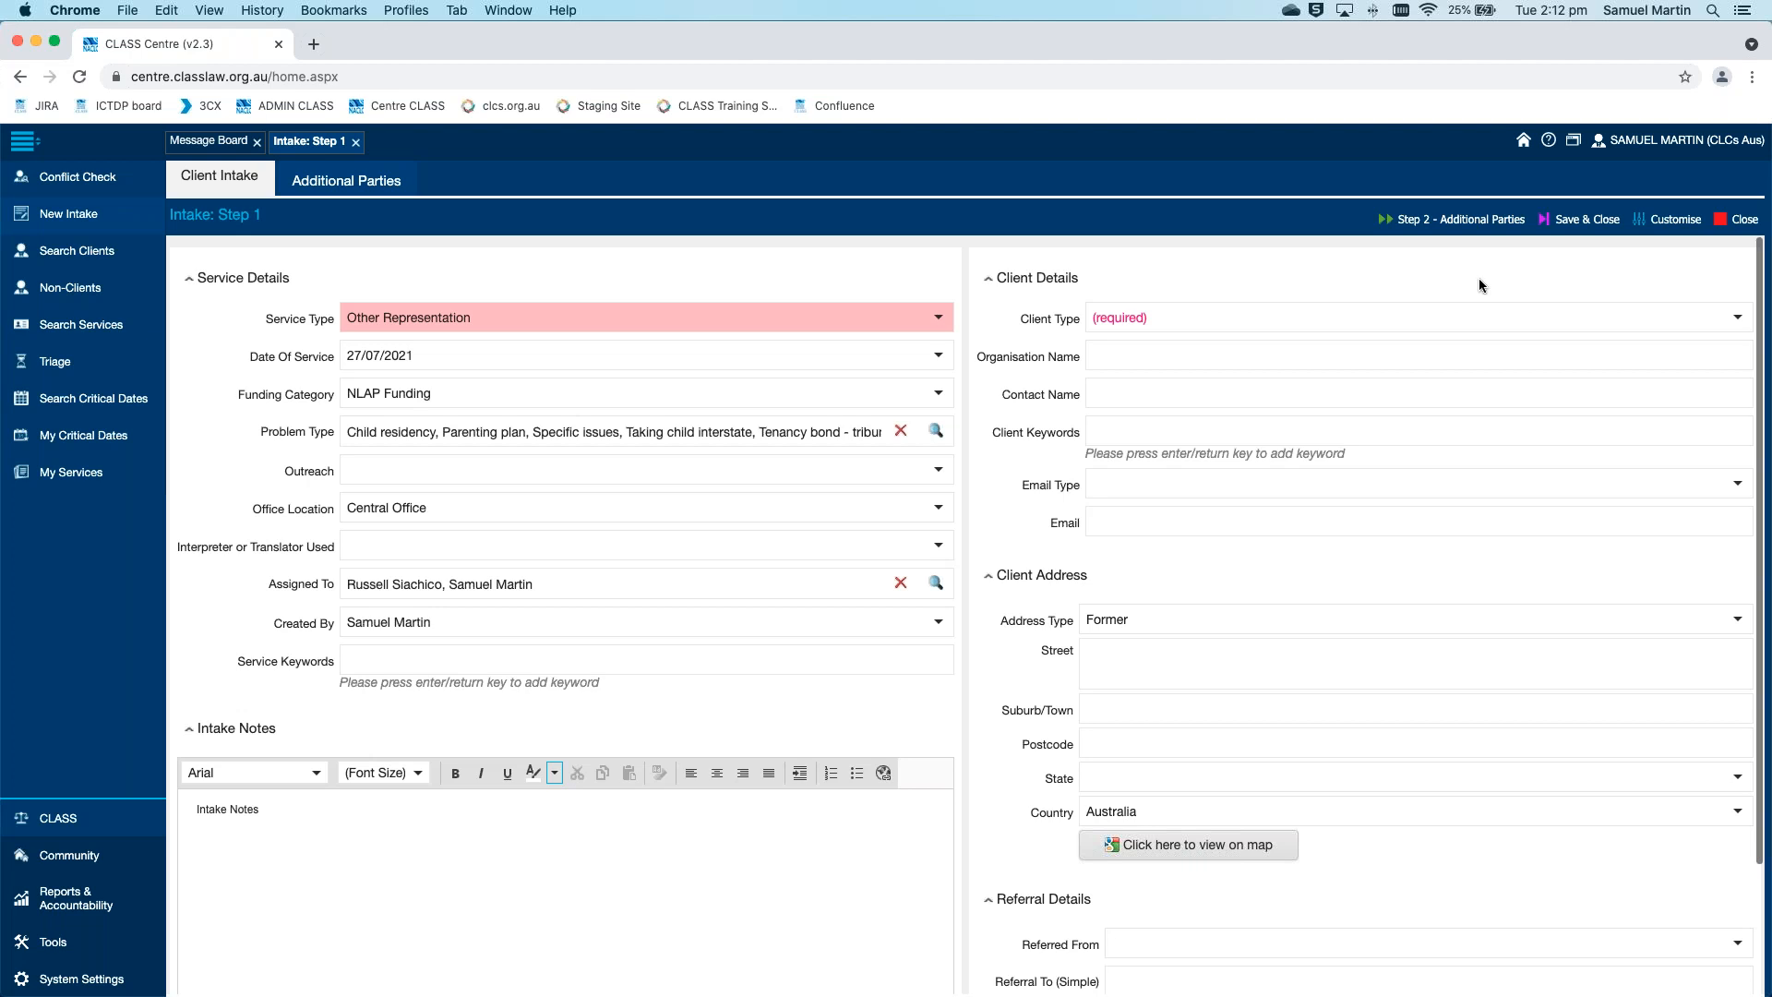
# Set the Client Type to Individual in the Client Details
pyautogui.scroll(-4, 1480, 285)
pyautogui.scroll(4, 1481, 285)
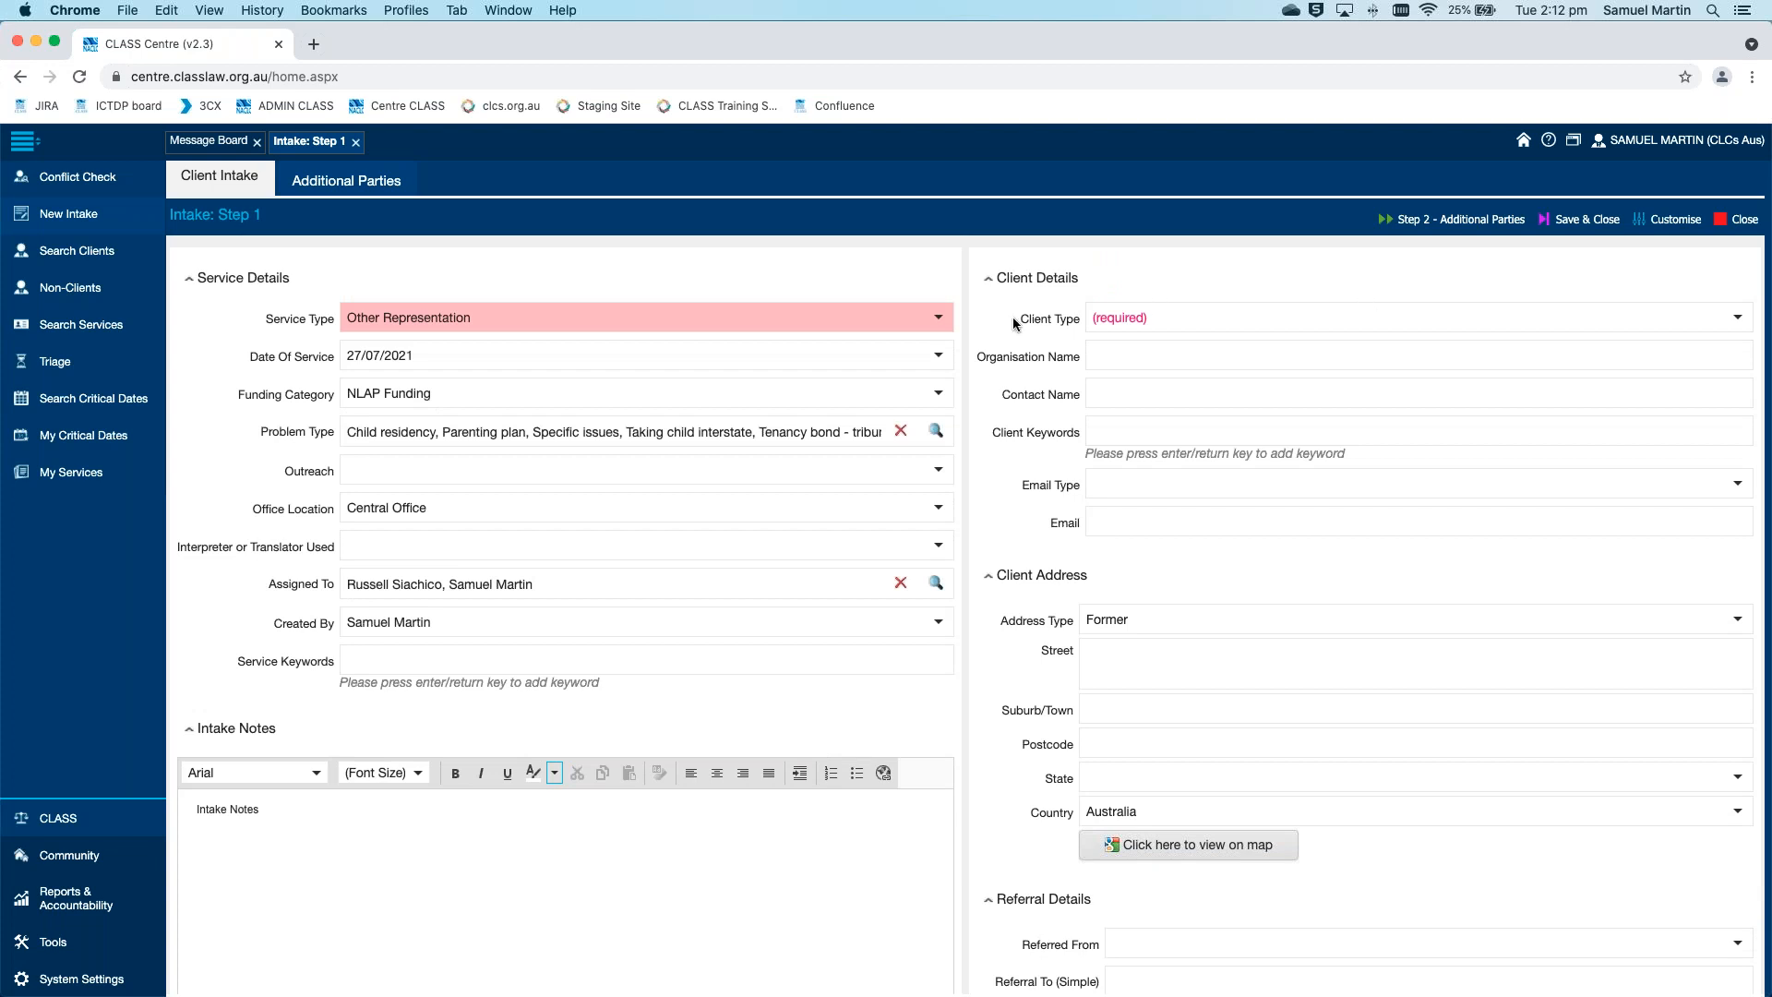
pyautogui.click(1420, 324)
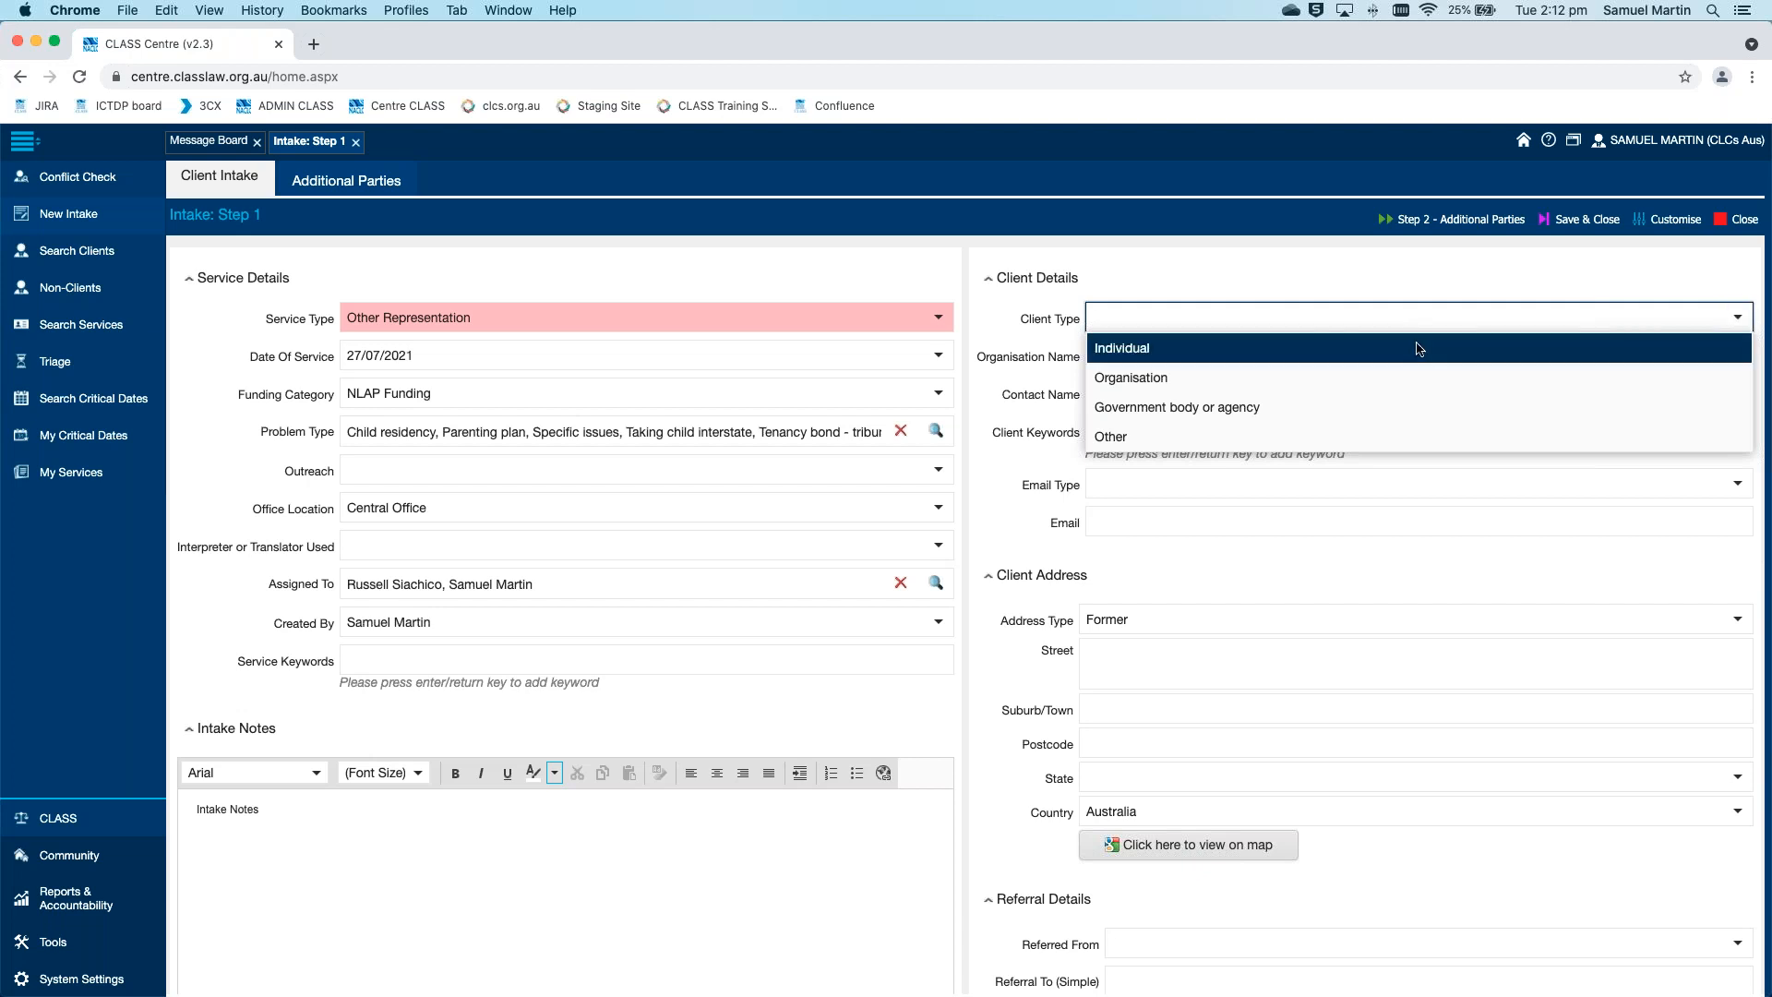
pyautogui.click(1415, 343)
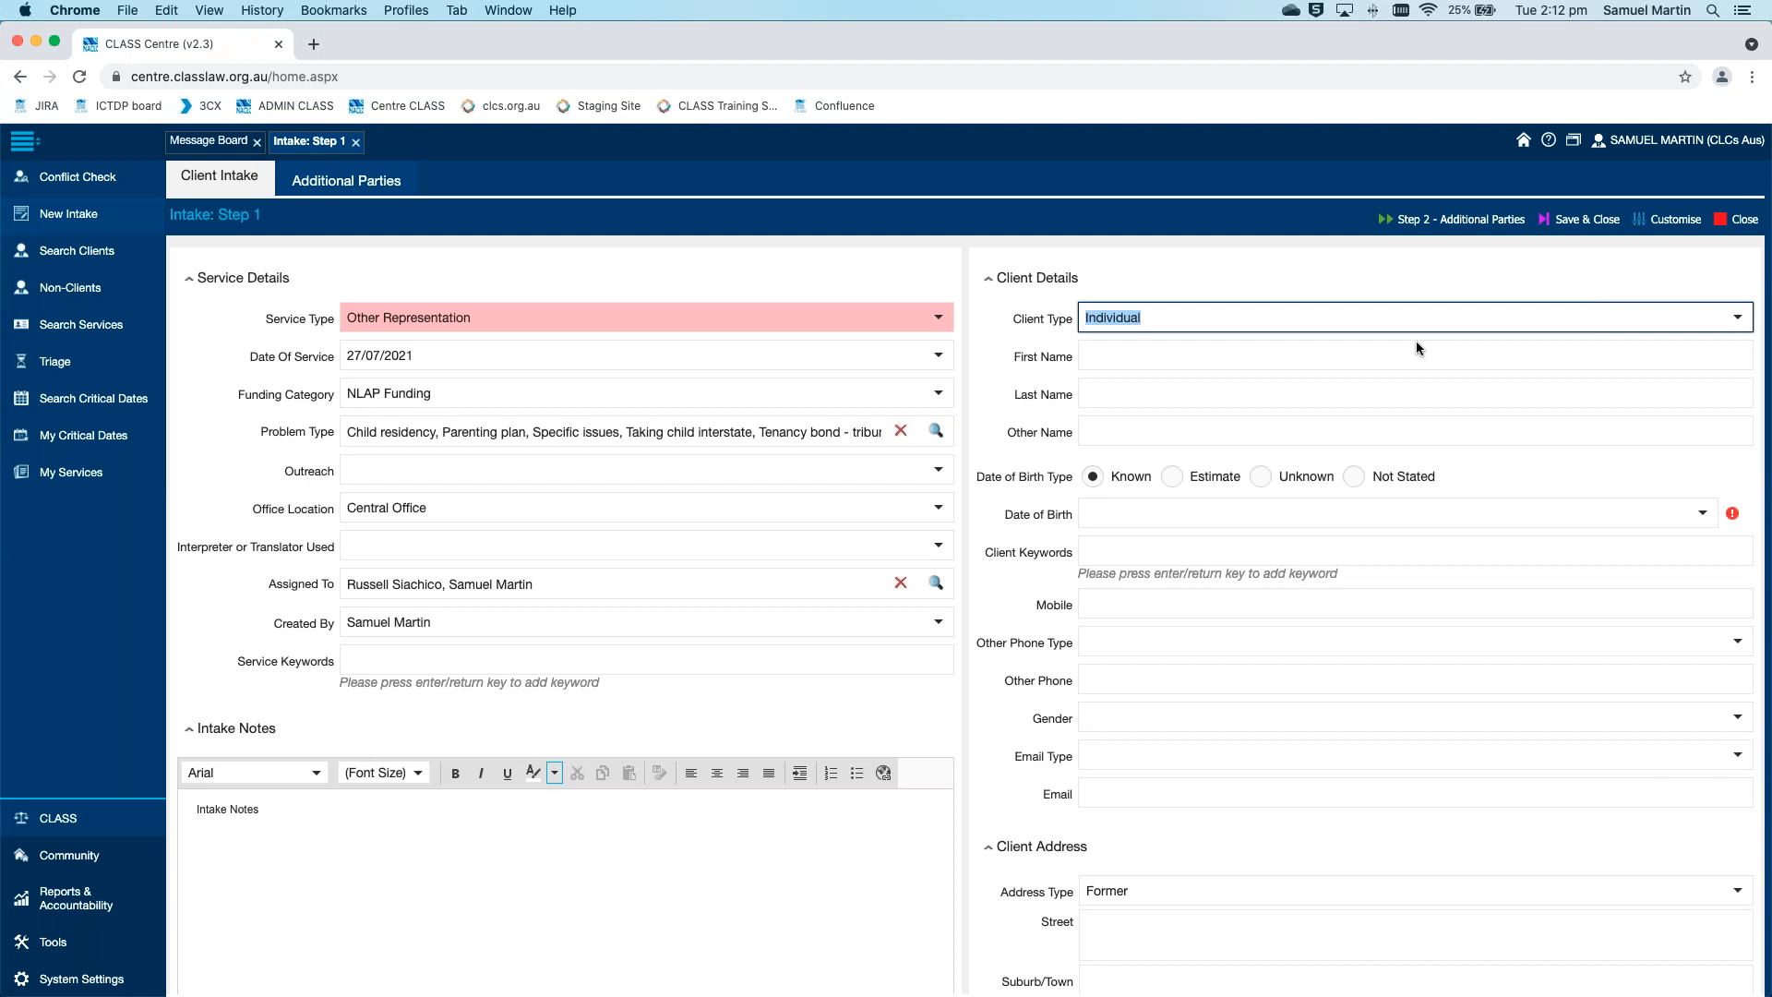
# Enter the client's first name and last name, leaving Other Name blank
pyautogui.press('Tab')
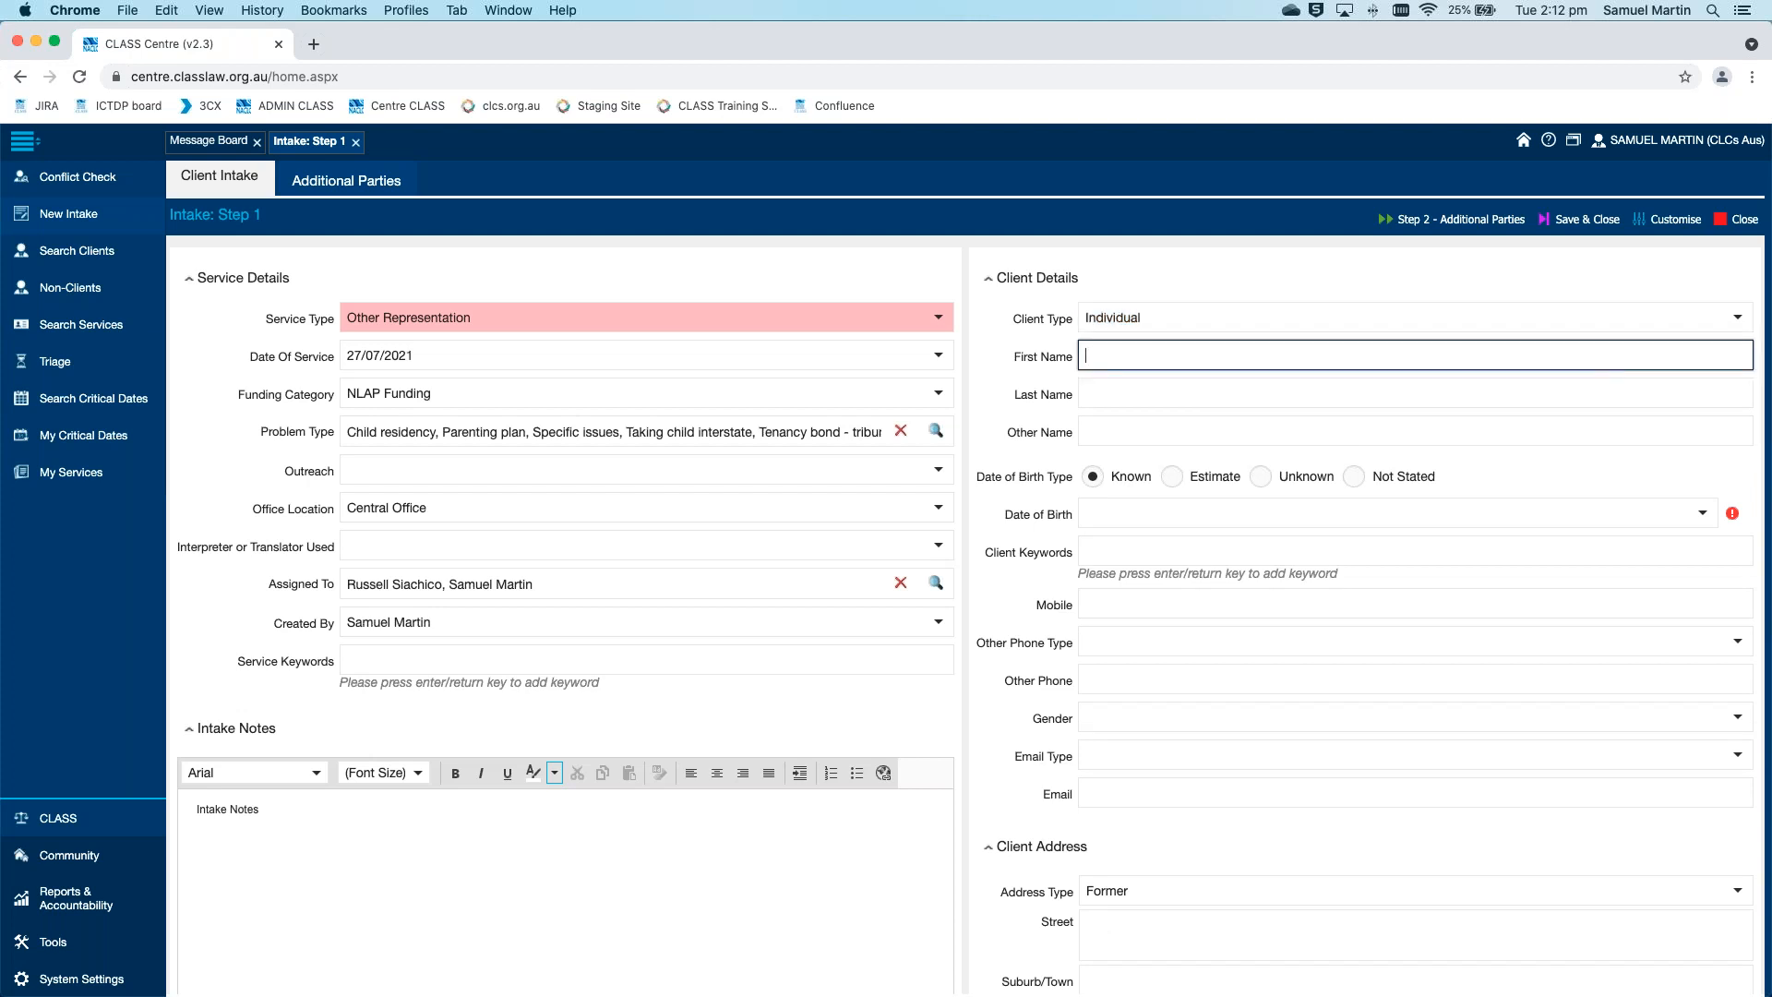
pyautogui.write('Demonstrating')
pyautogui.press('Tab')
pyautogui.write('Intake')
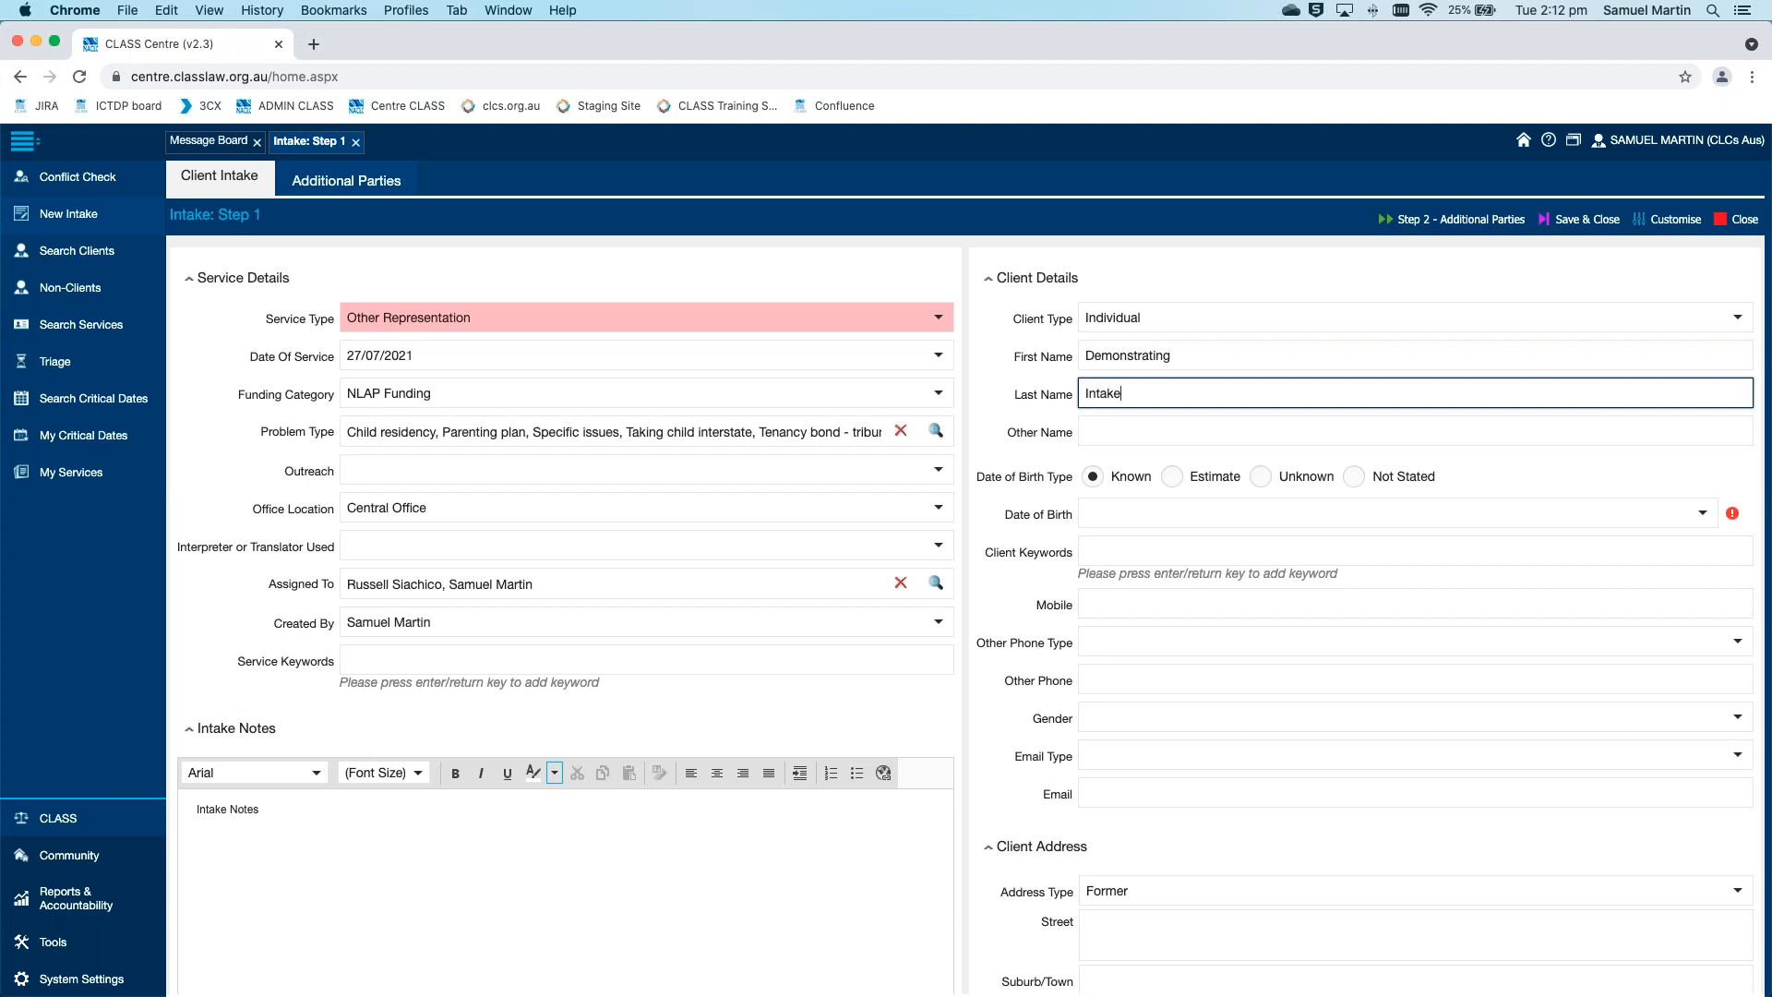
pyautogui.click(1486, 427)
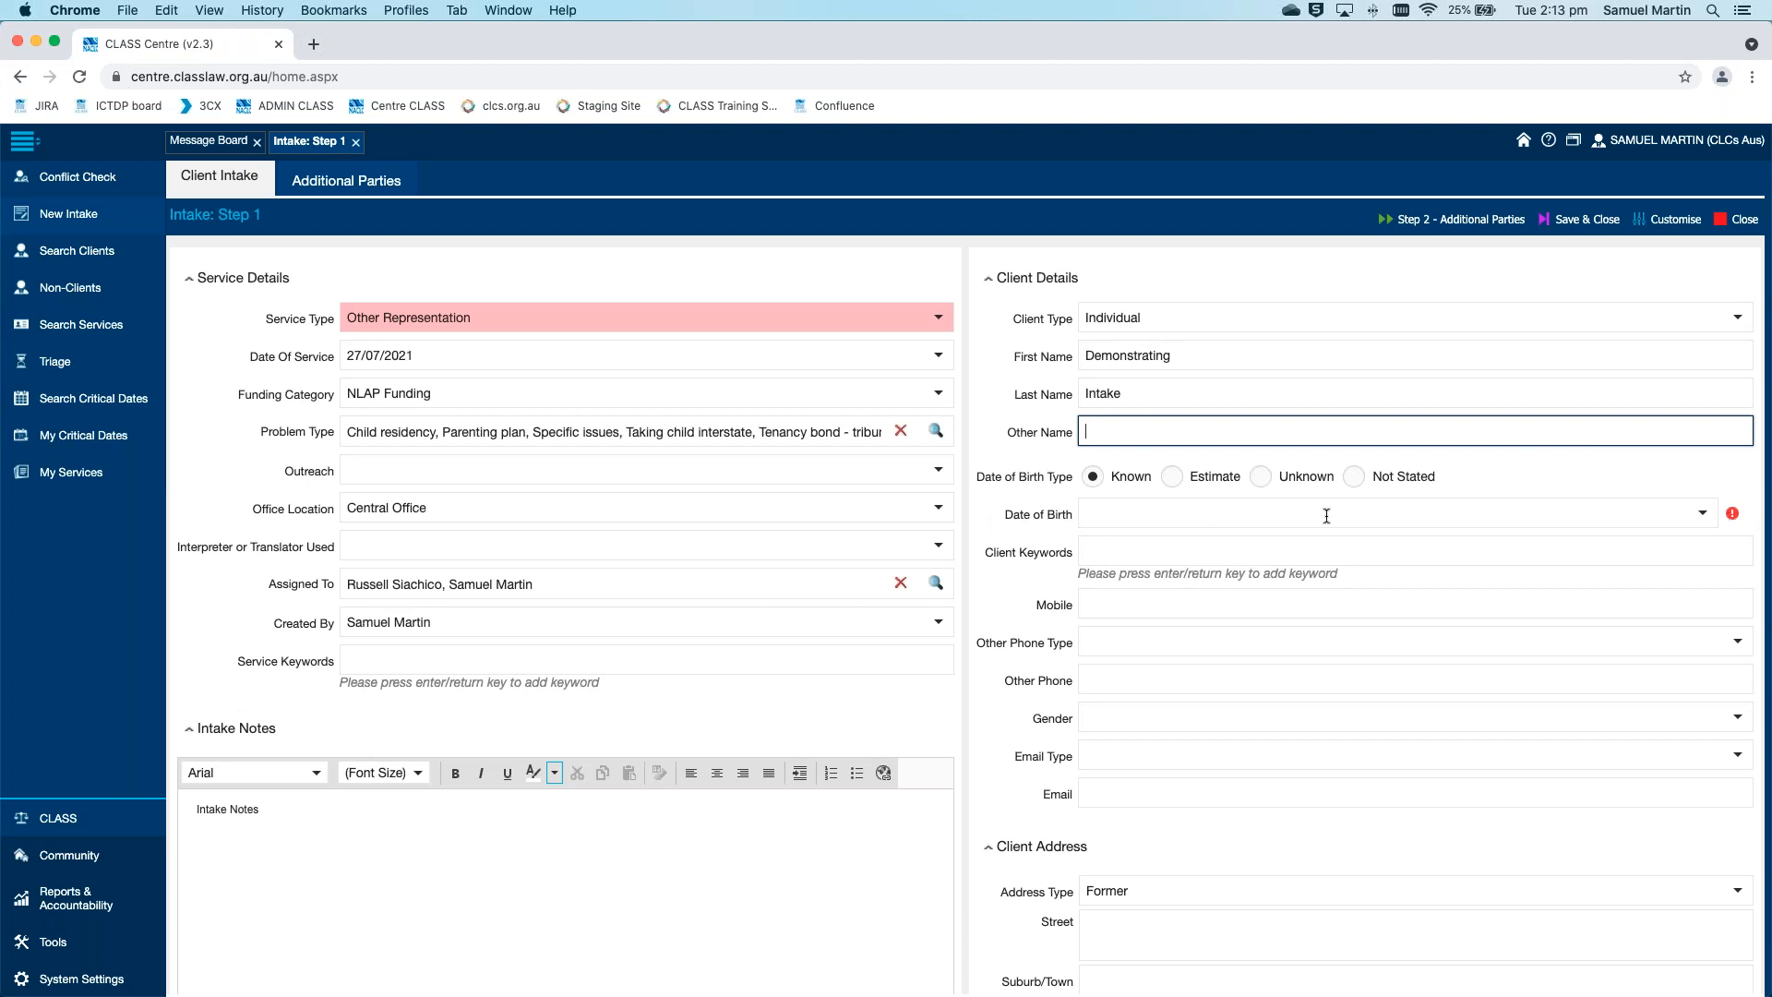
# Try the Not Stated and Estimate options for the client's Date of Birth Type, and settle on Unknown
pyautogui.click(1264, 476)
pyautogui.click(1354, 476)
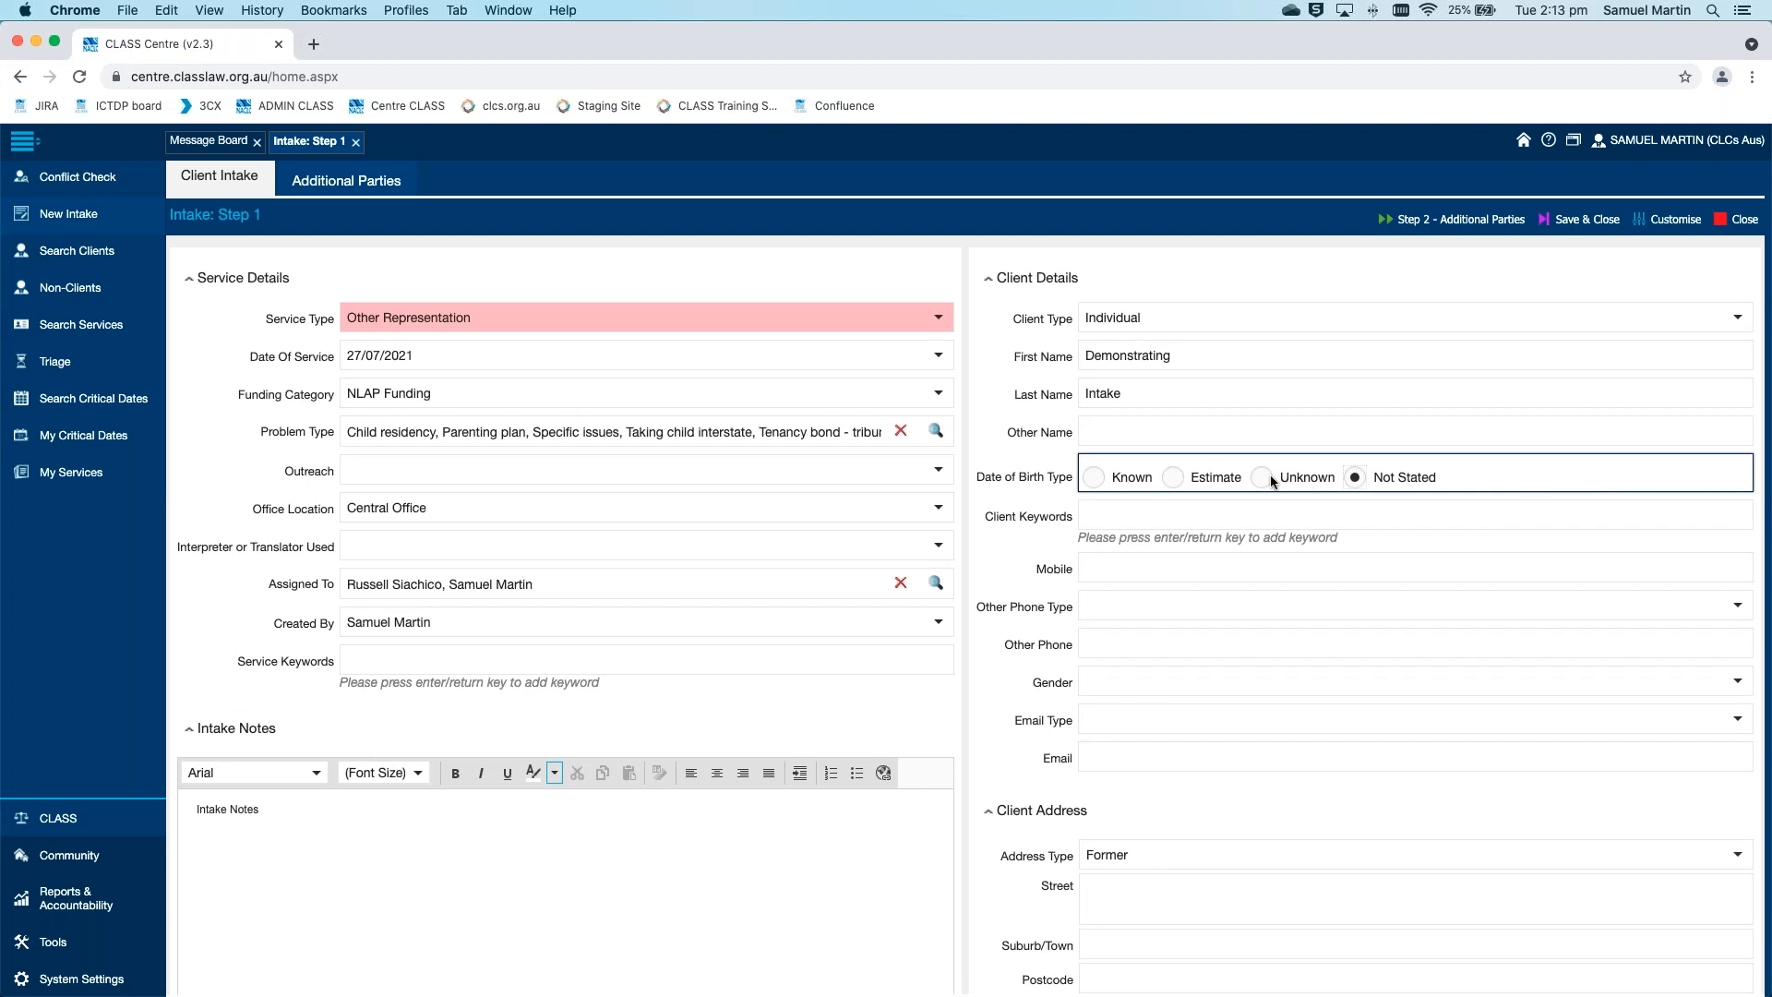
pyautogui.click(1174, 477)
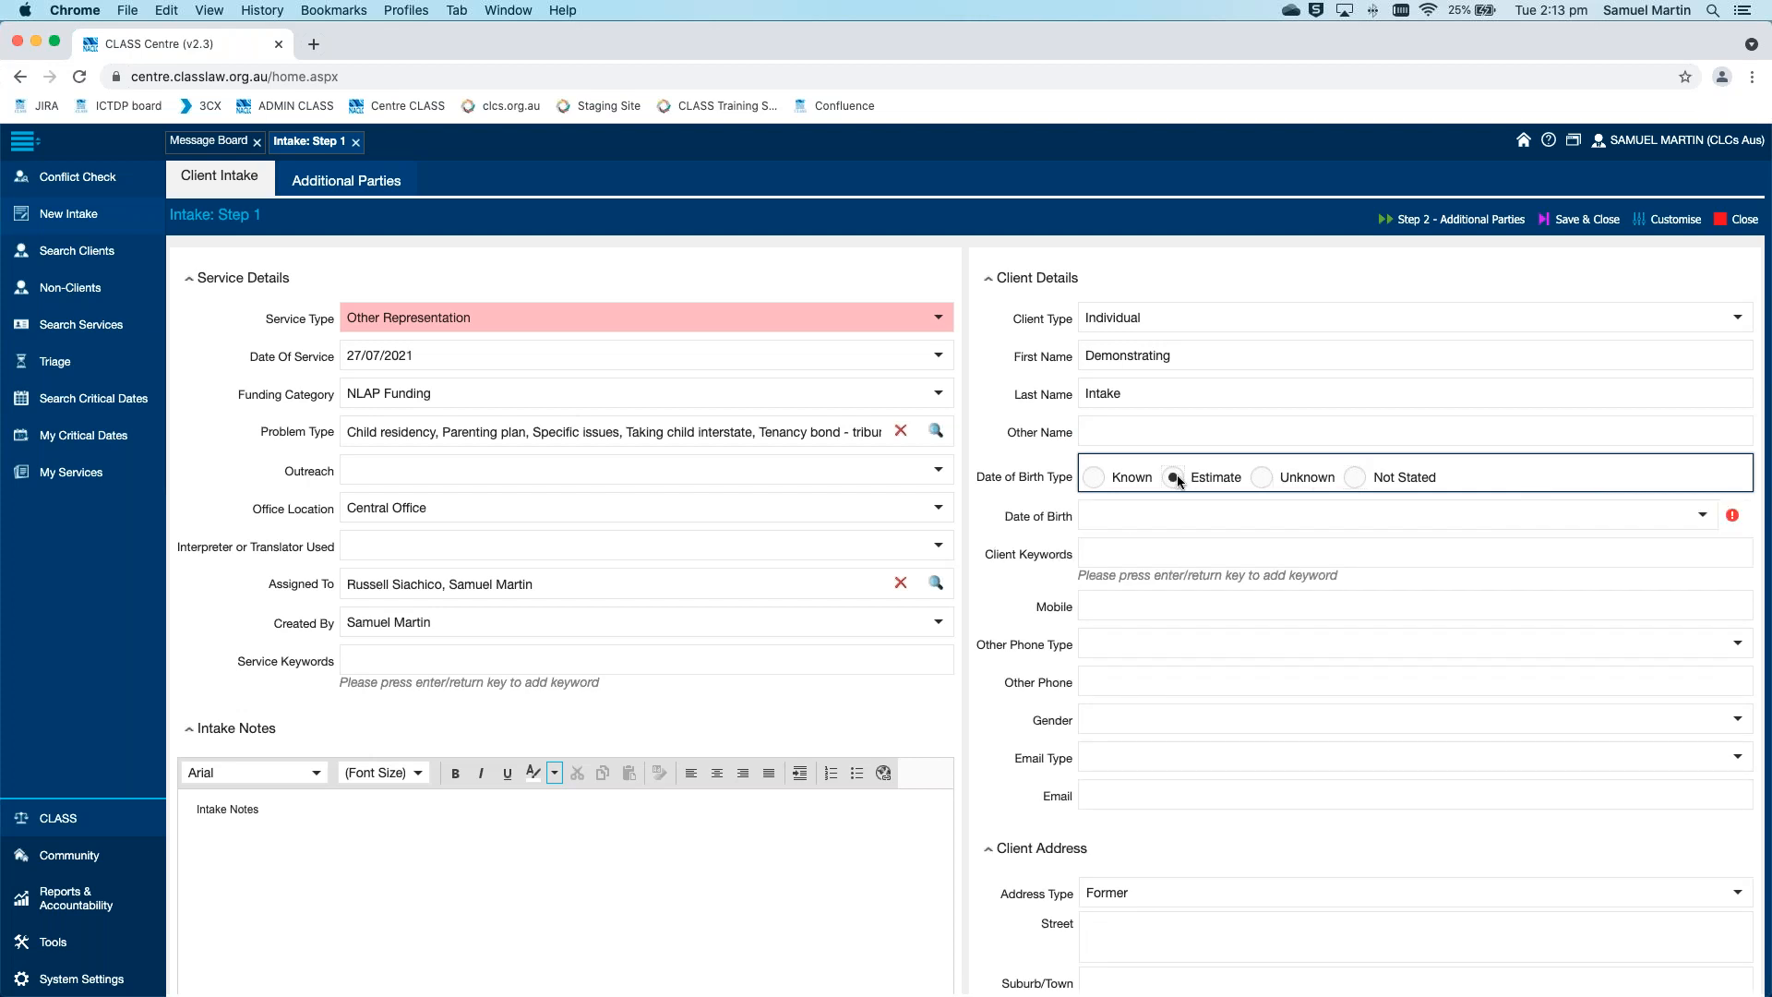
pyautogui.click(1534, 513)
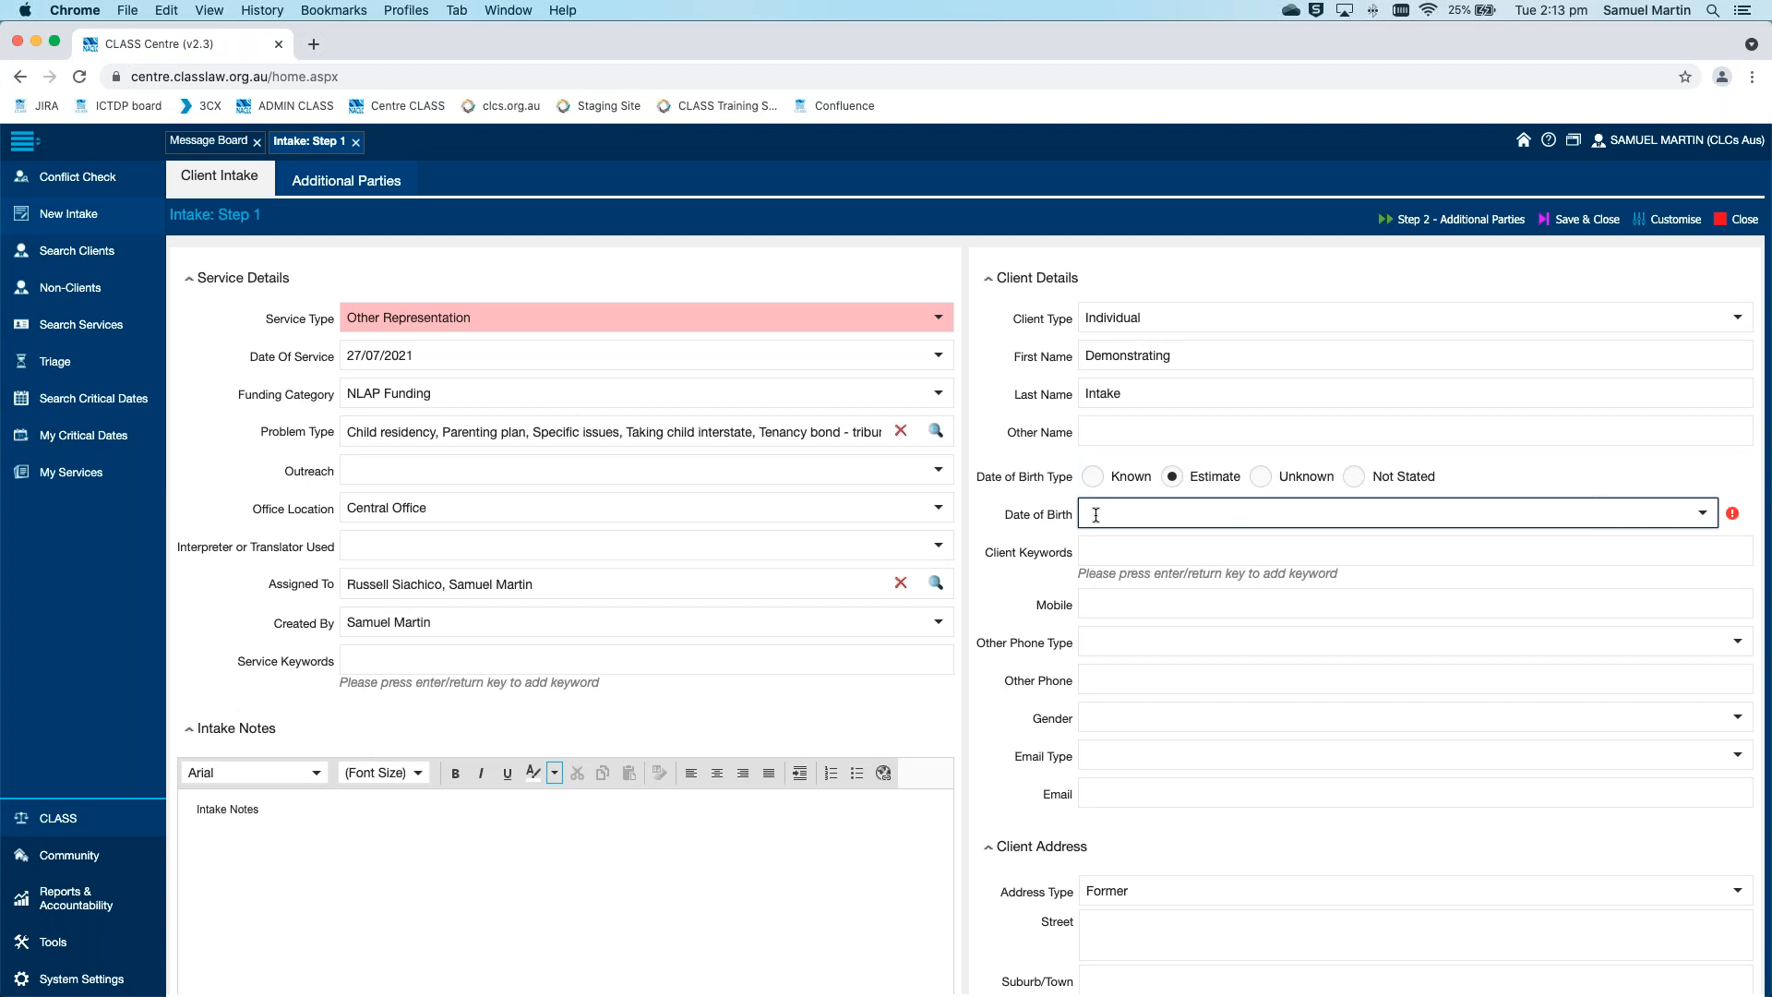
pyautogui.click(1262, 479)
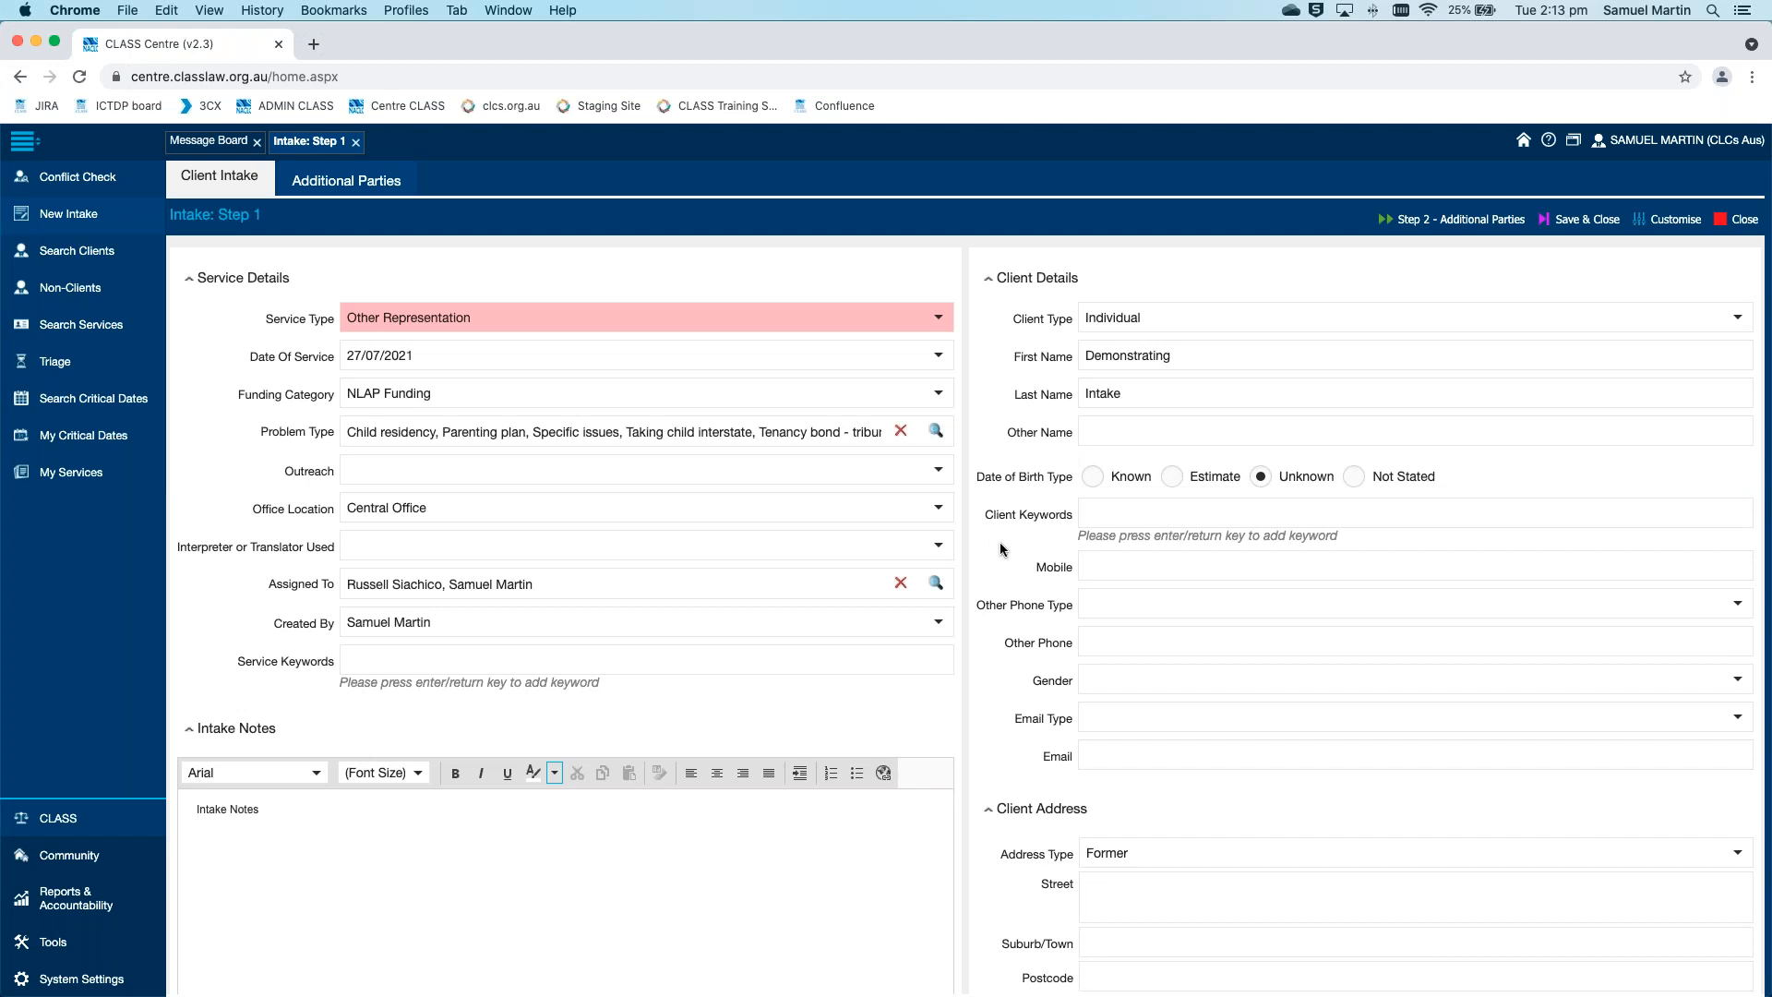
# Add "Blue Tie" as a Service Keyword in the Service Details
pyautogui.scroll(-1, 1000, 544)
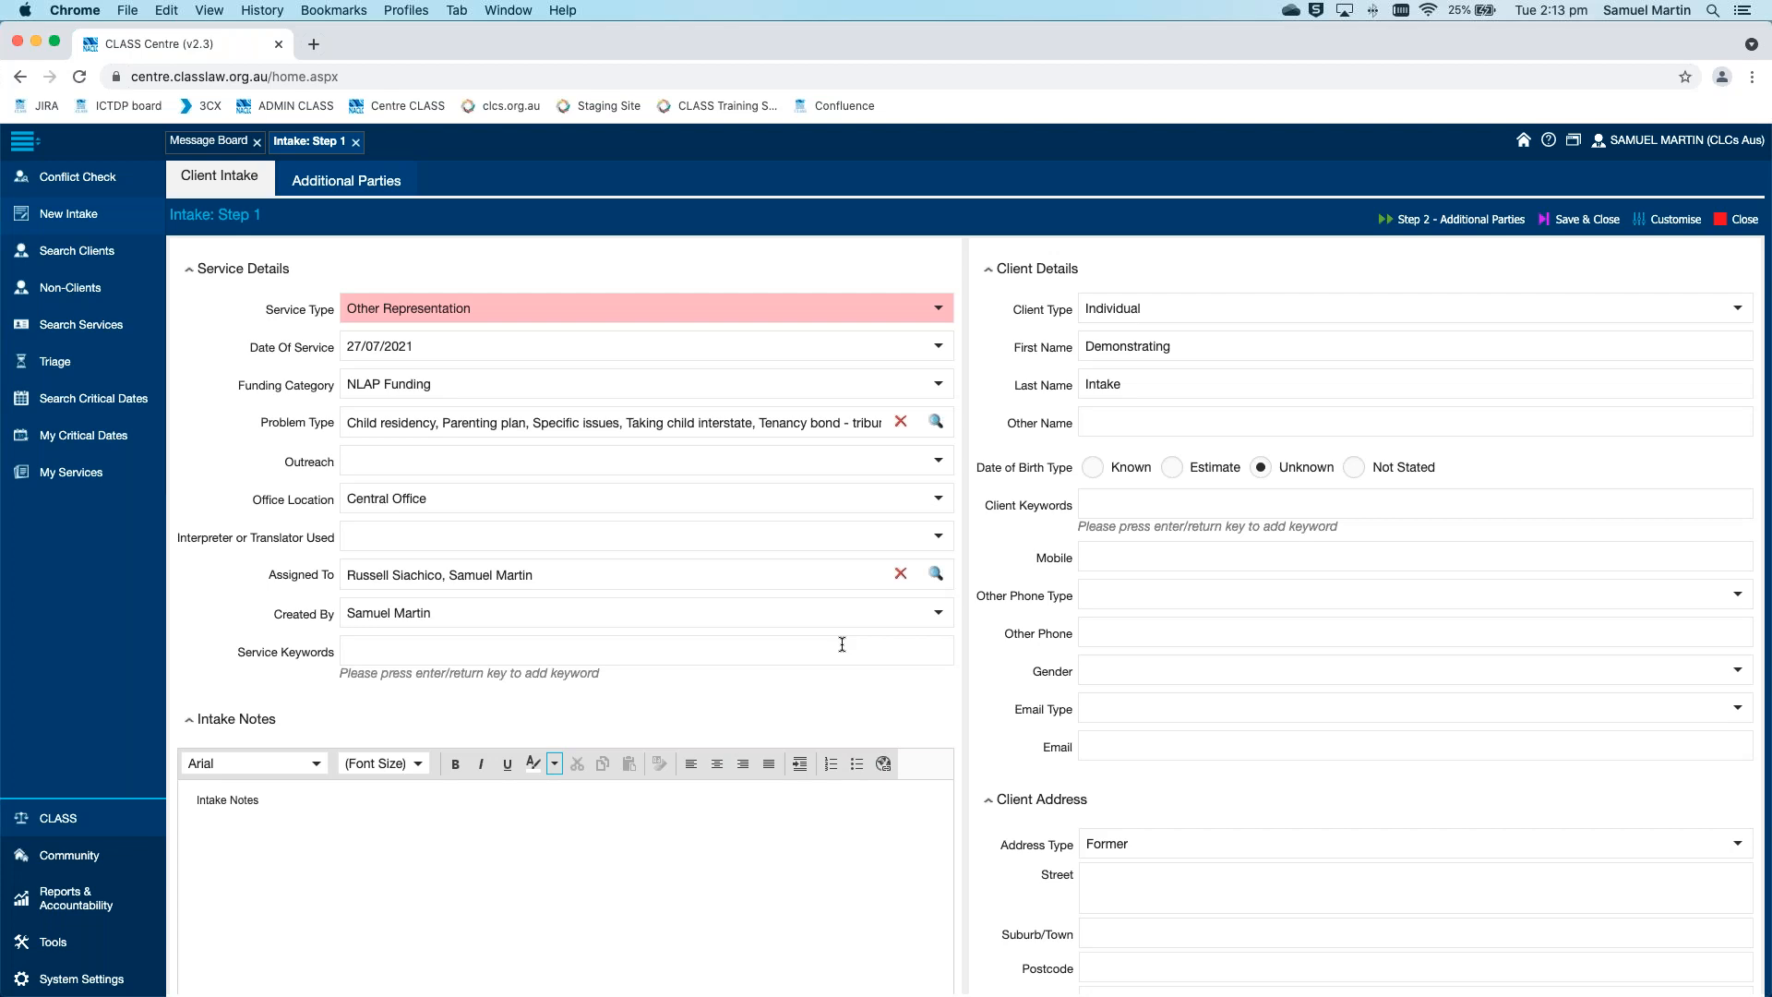
pyautogui.click(841, 644)
pyautogui.write('Blue')
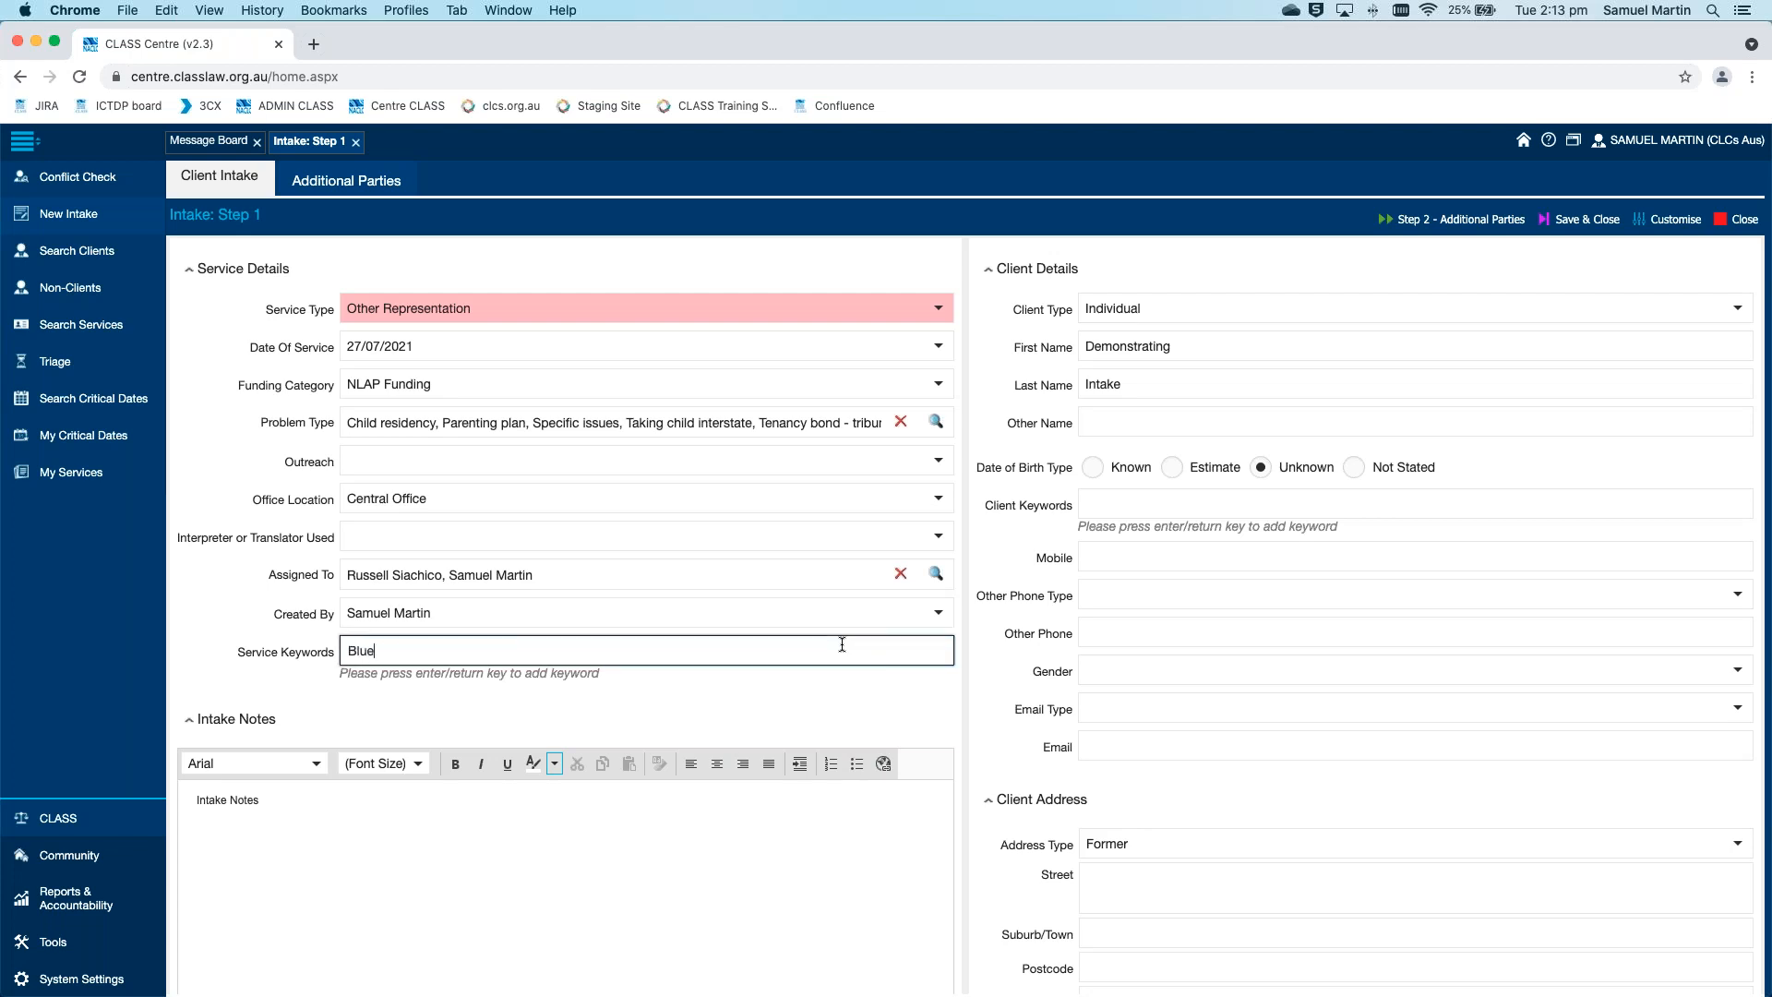
pyautogui.write(' Tie')
pyautogui.press('Return')
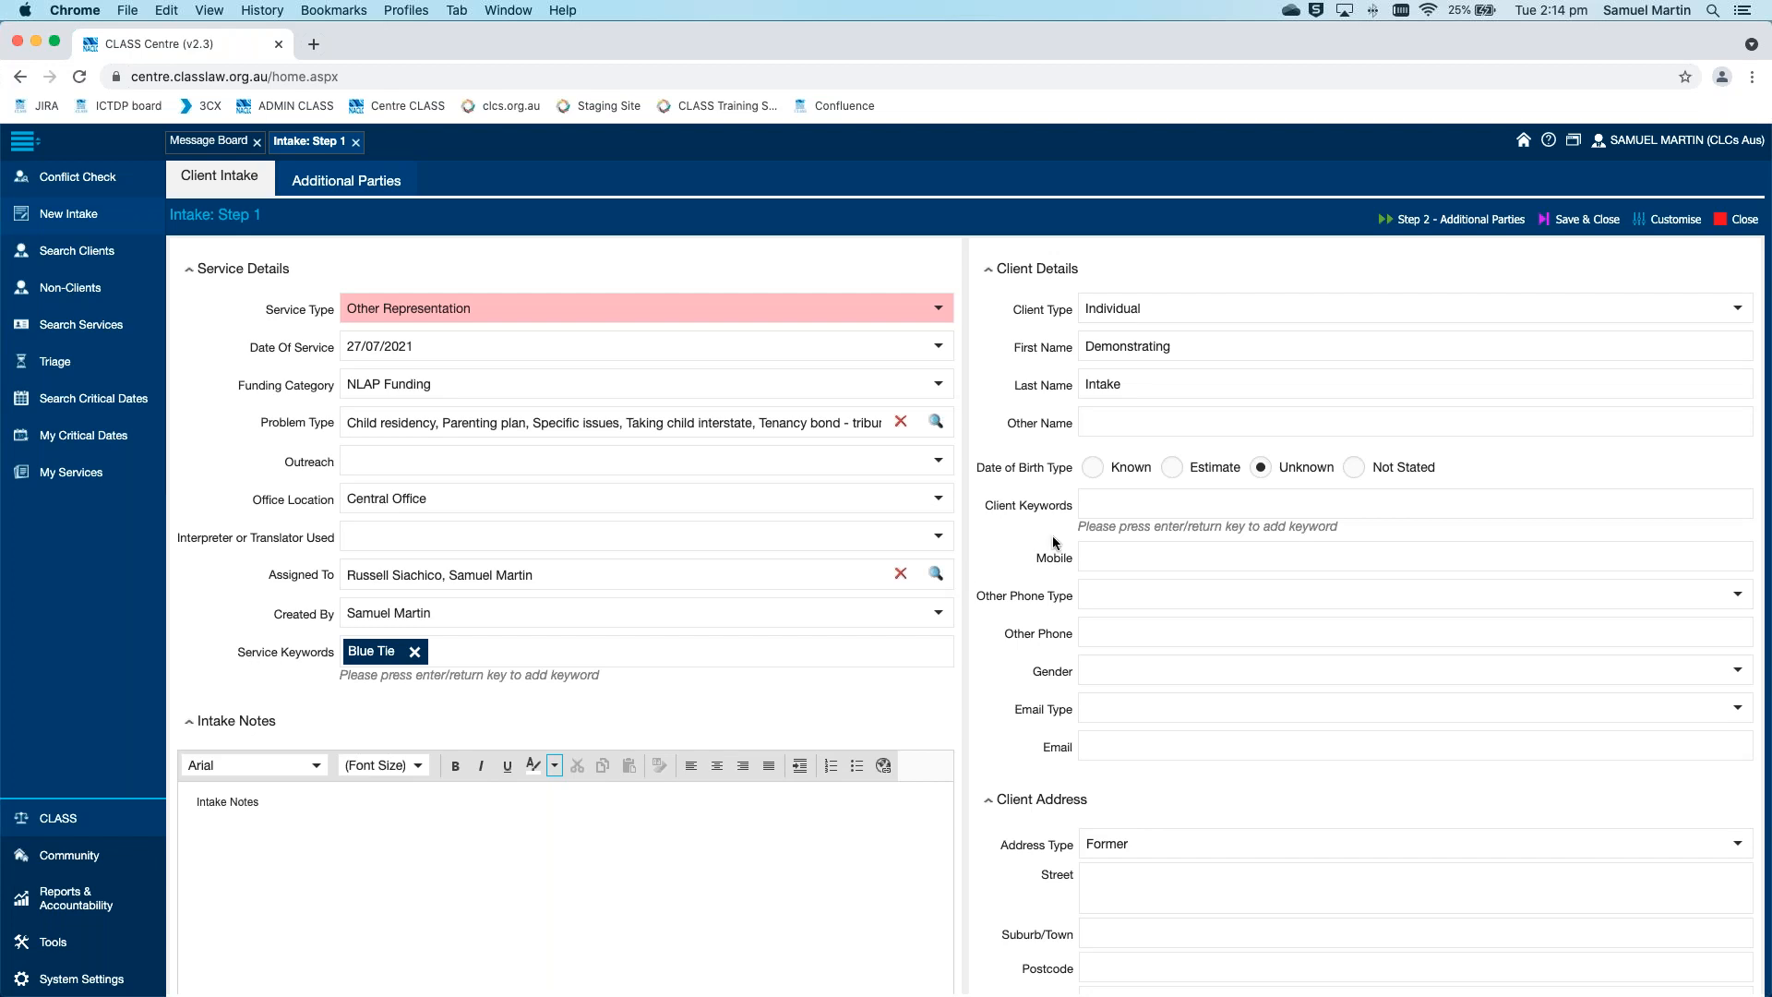
pyautogui.click(1124, 502)
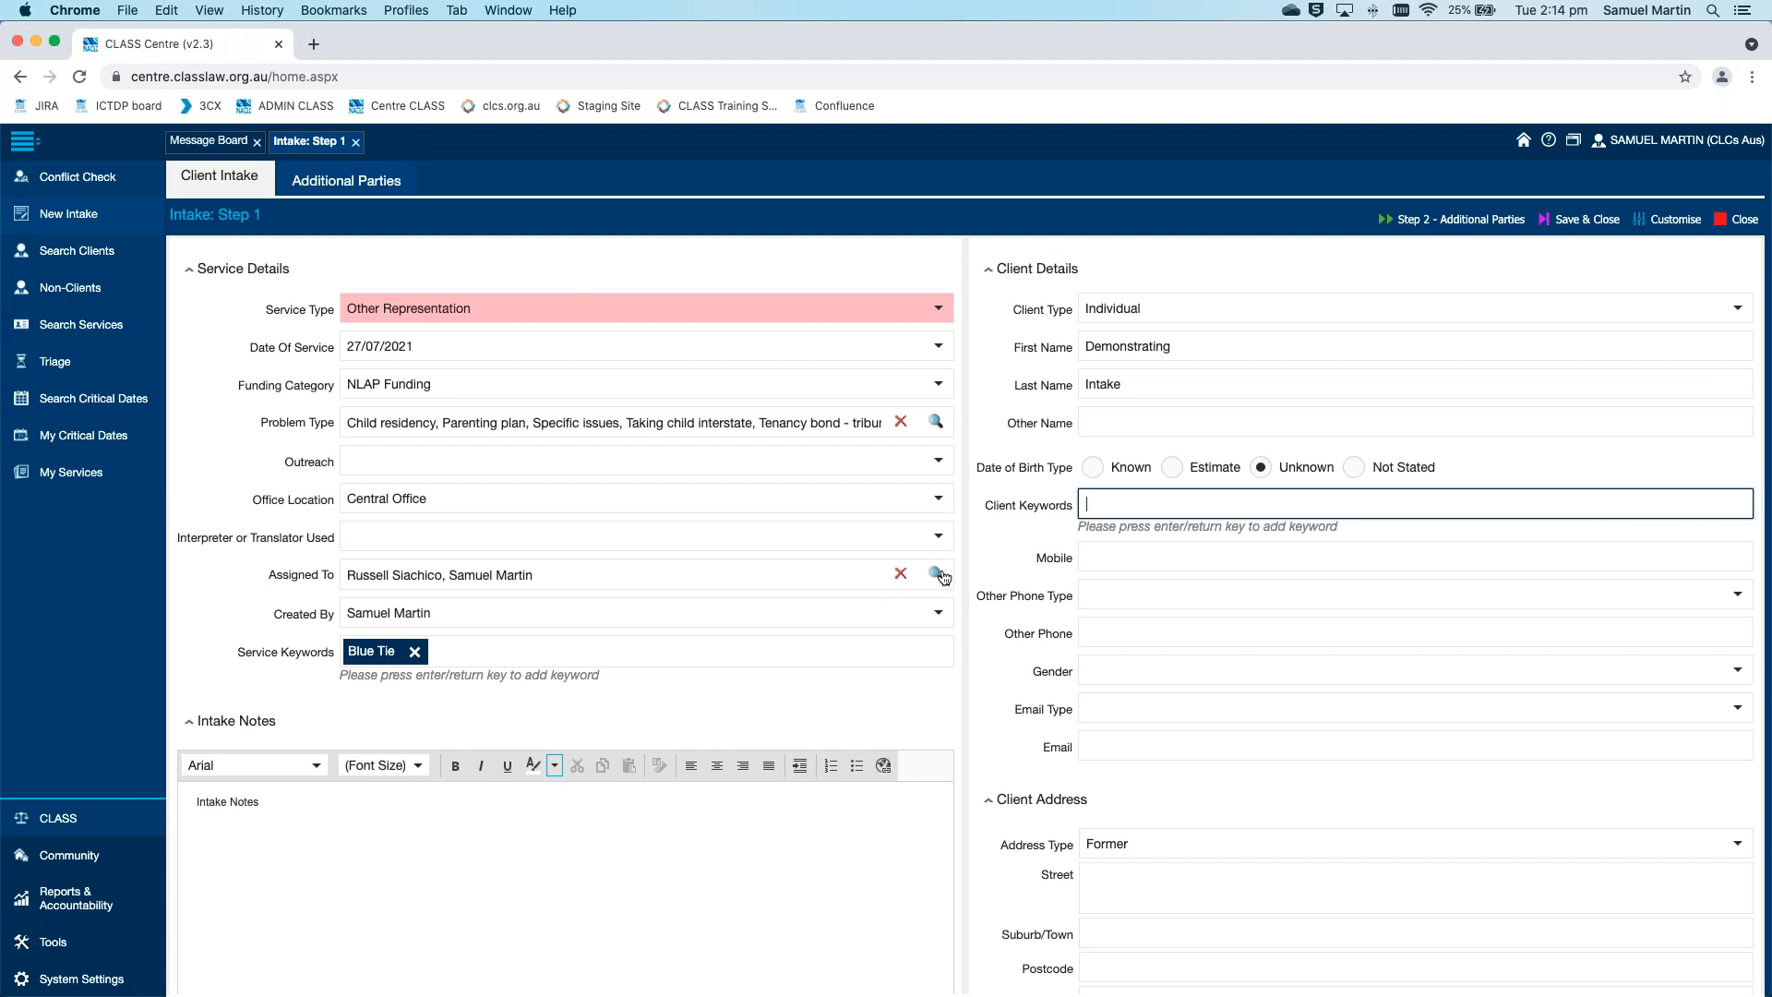
pyautogui.click(982, 557)
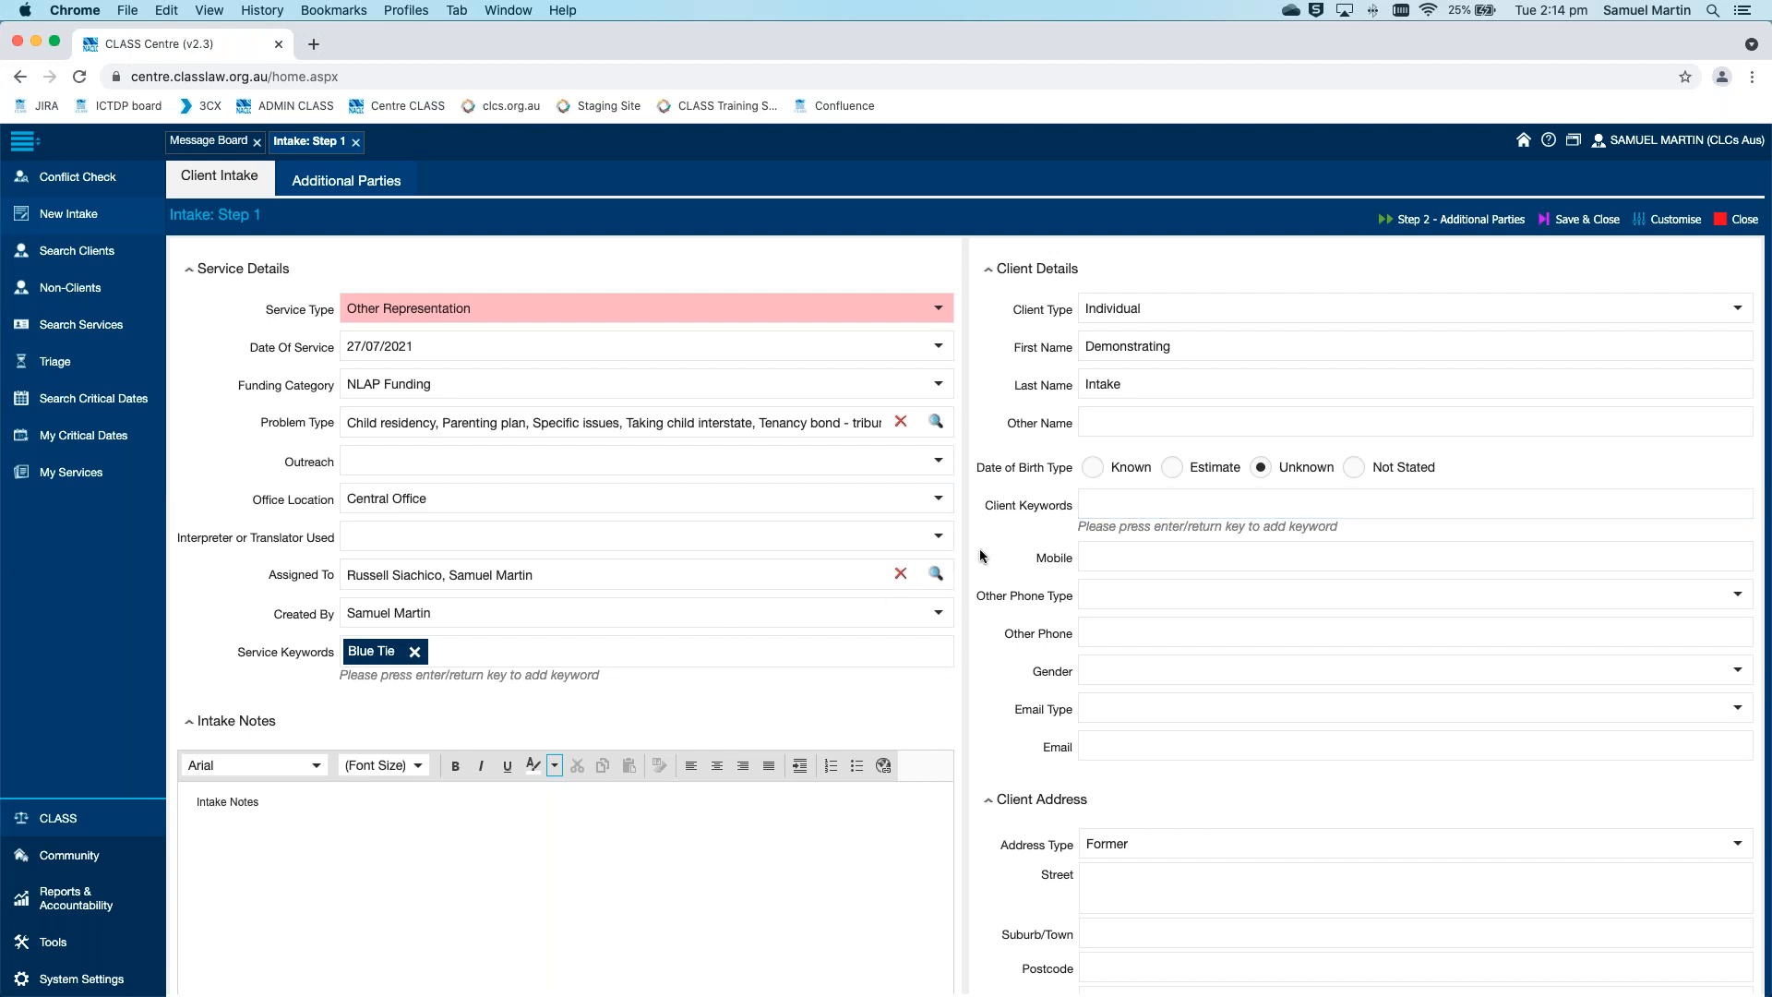
pyautogui.click(1190, 551)
# Enter the client's street address in the Client Address section
pyautogui.scroll(-2, 1125, 526)
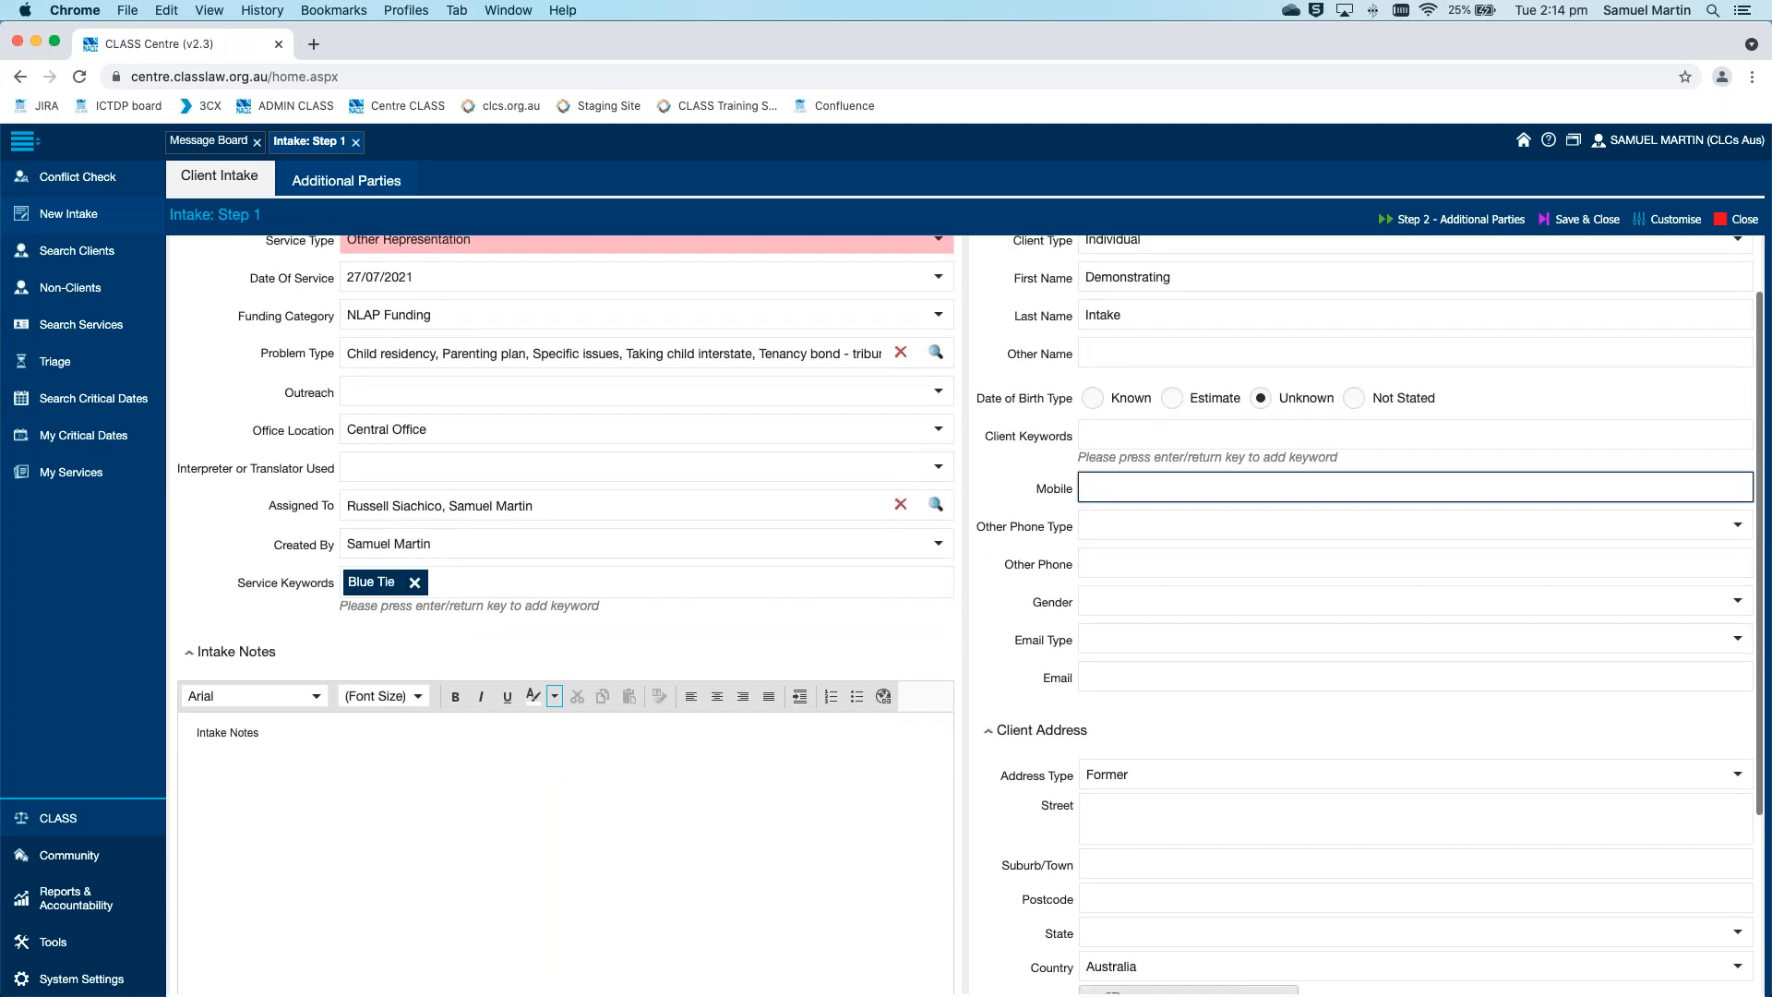
pyautogui.scroll(-3, 1058, 490)
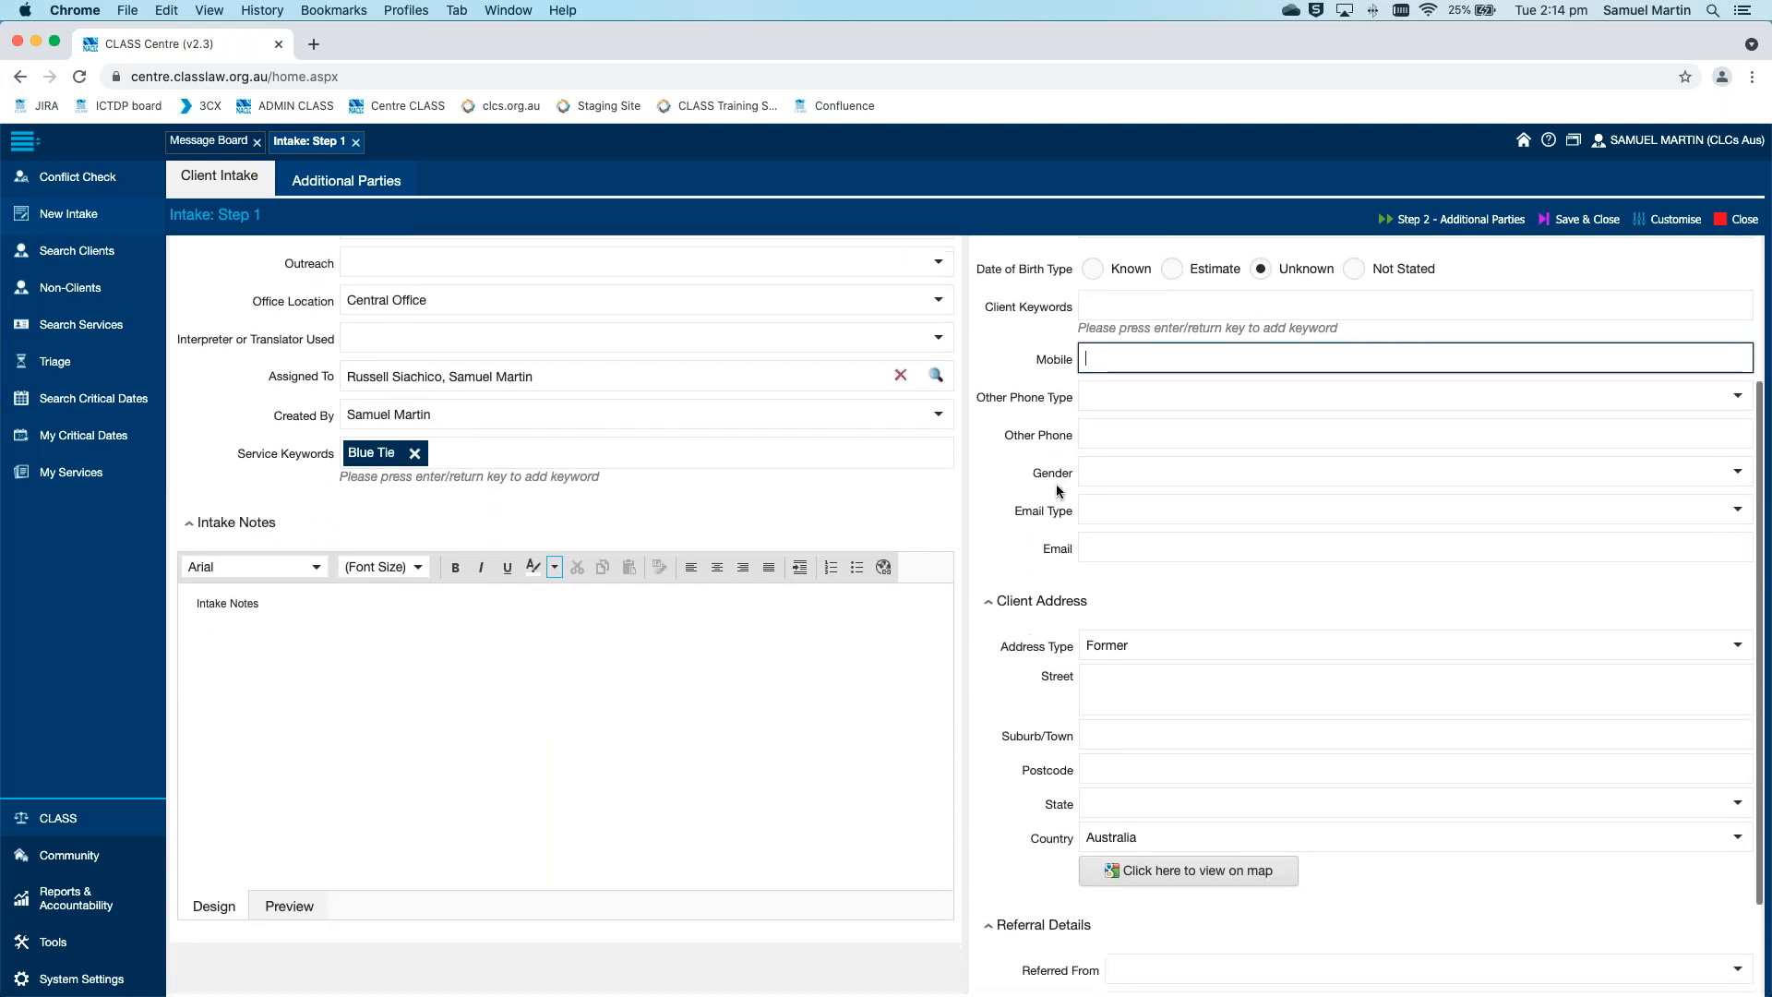
pyautogui.scroll(-2, 1048, 477)
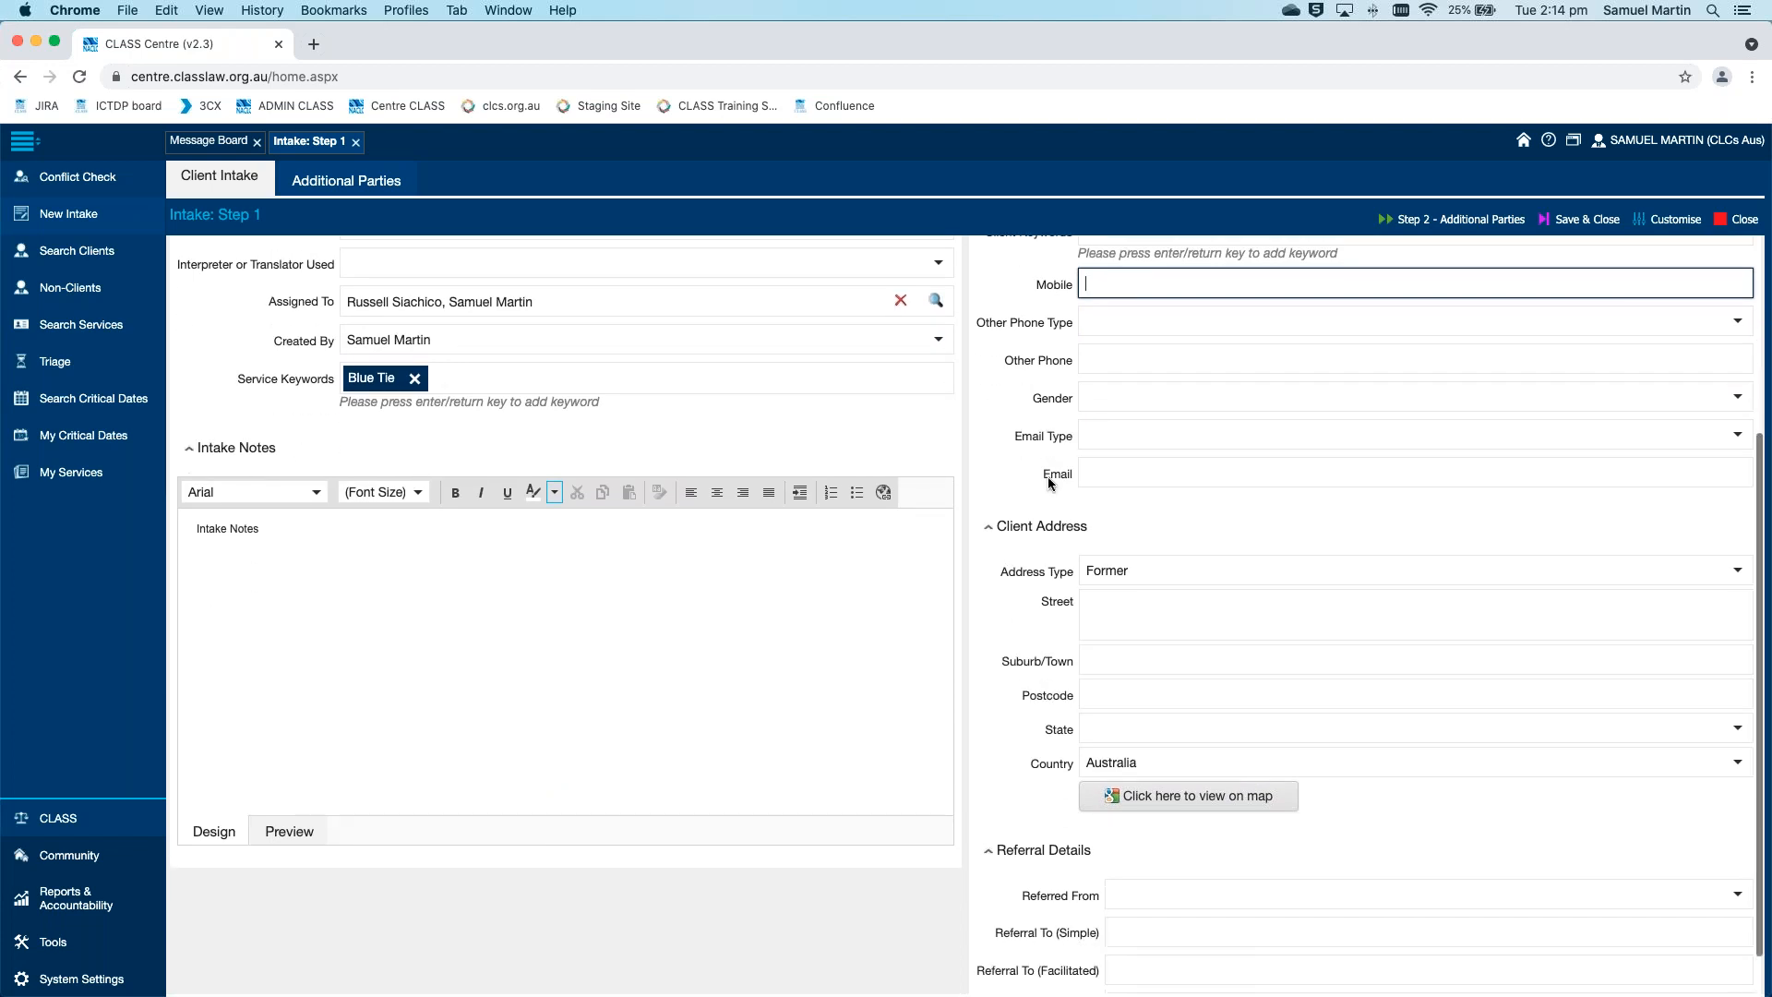
pyautogui.scroll(-1, 1048, 482)
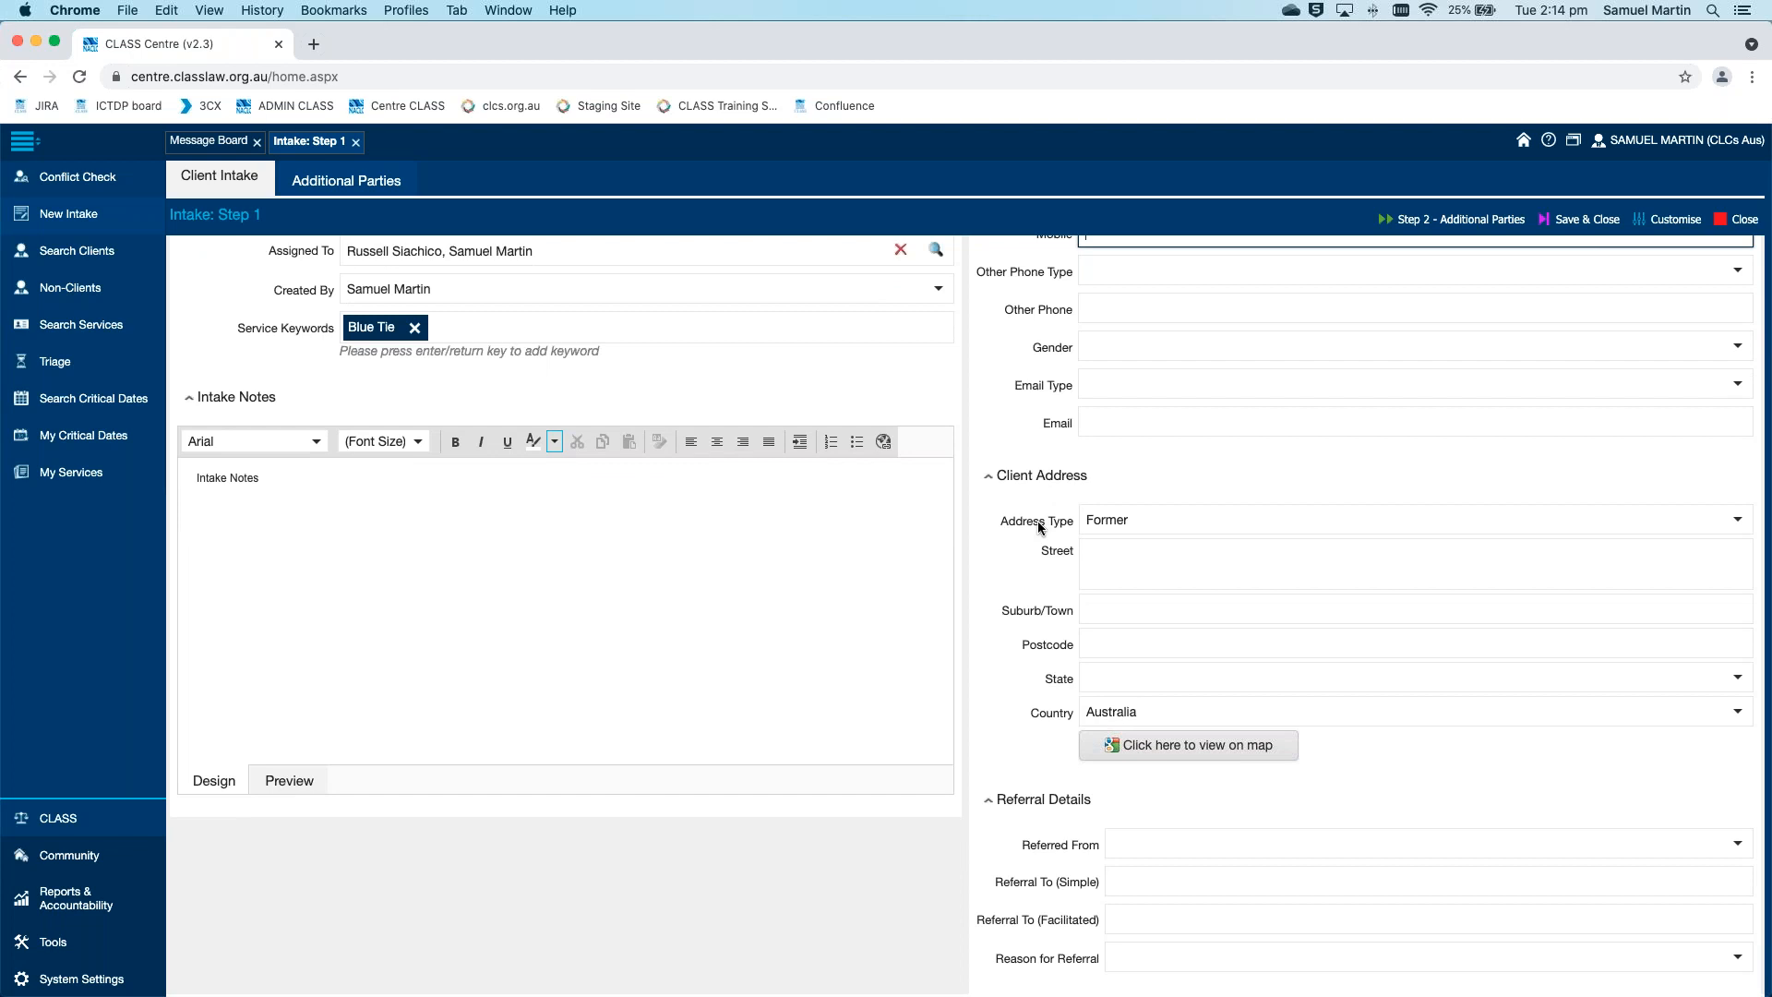
pyautogui.click(1240, 563)
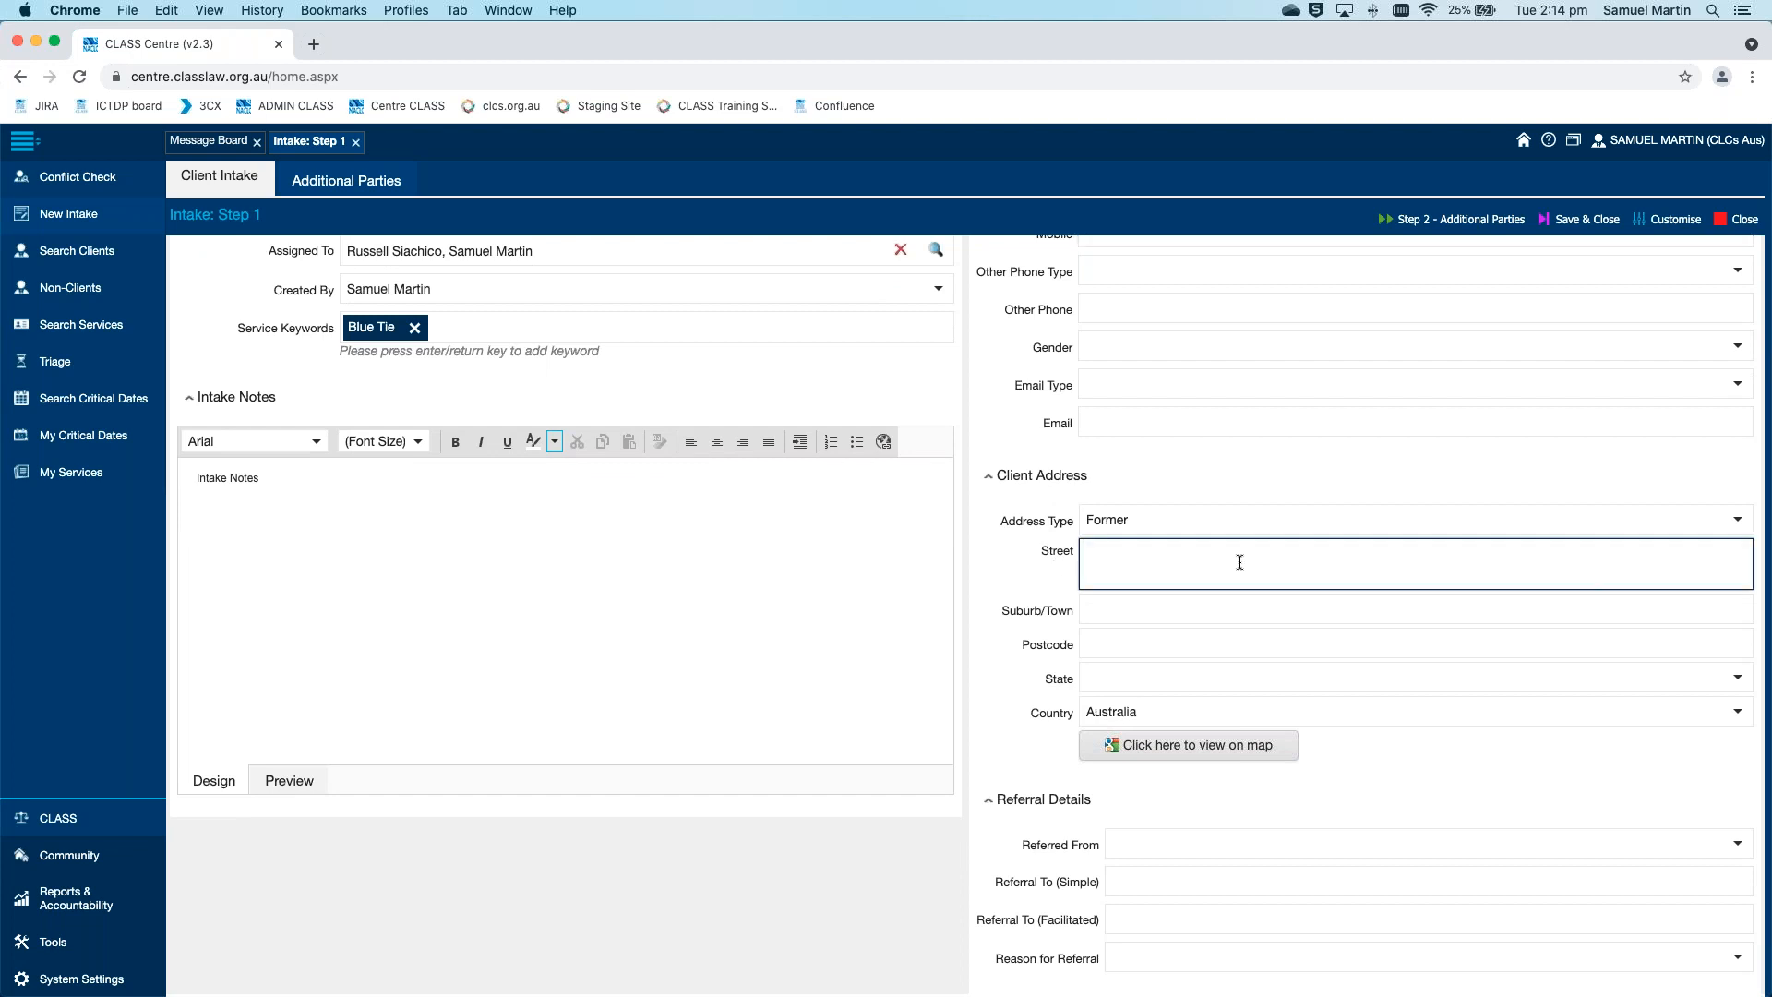
pyautogui.write('307 pitt st')
pyautogui.press('Tab')
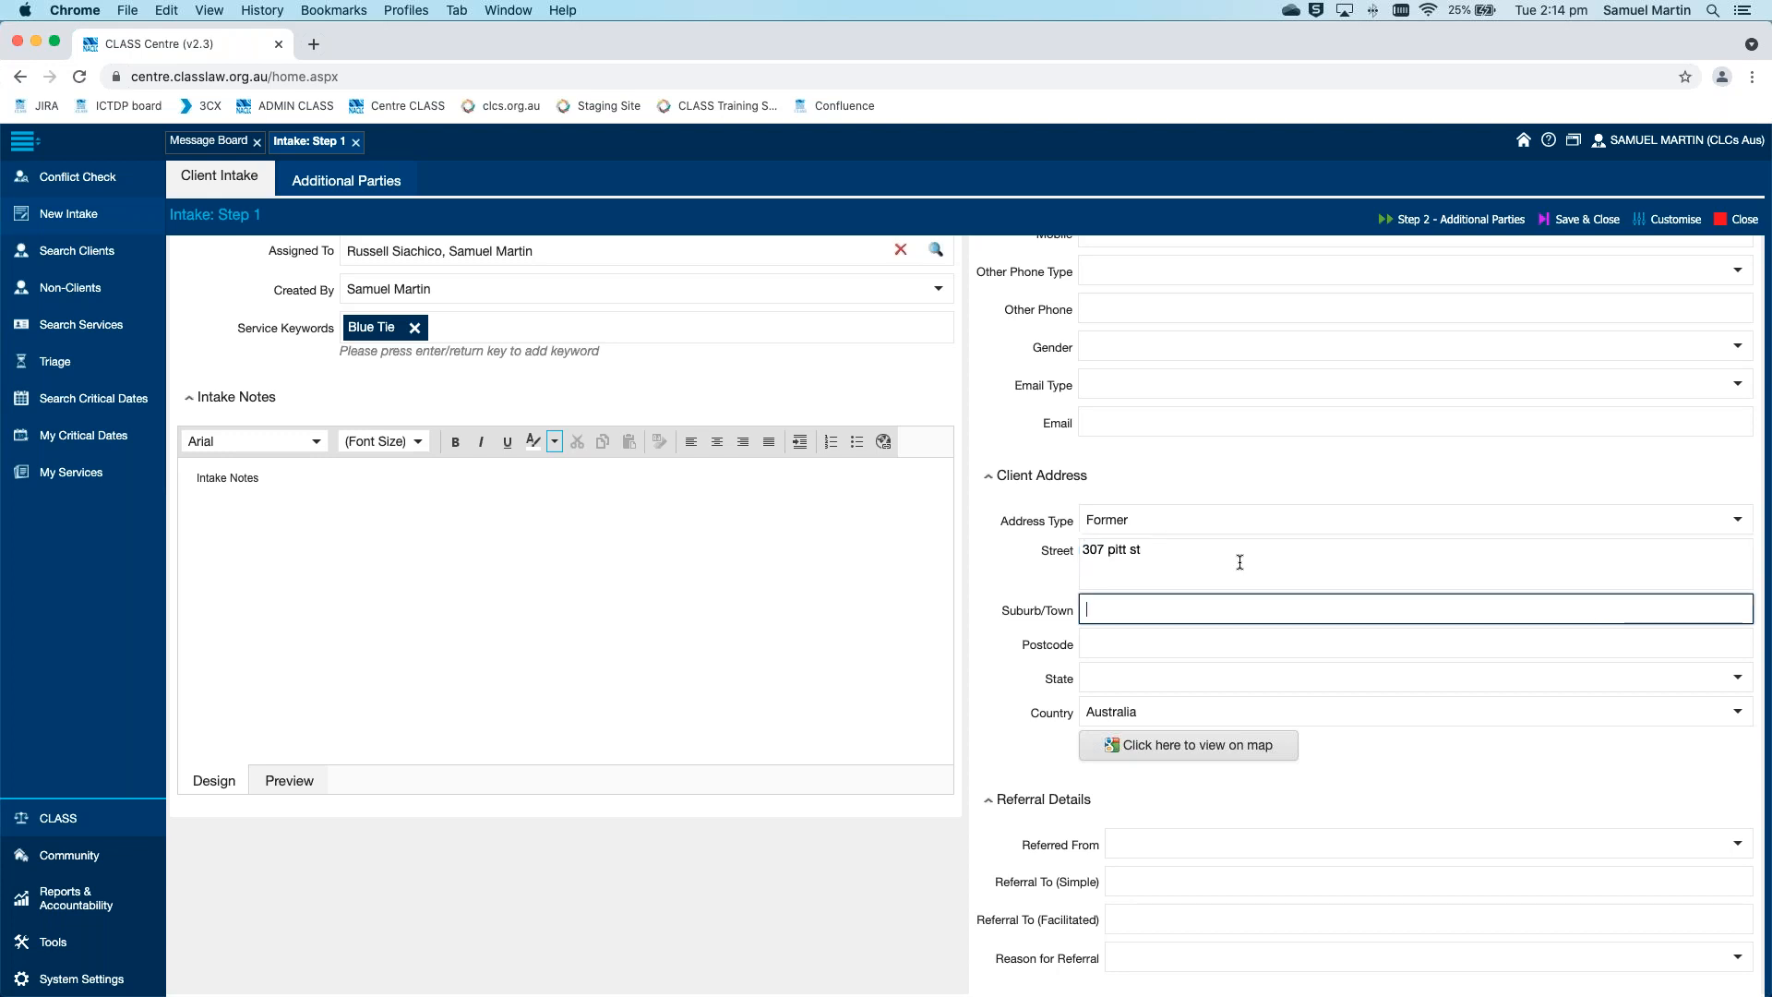
# Fill in the client's suburb, postcode and state from the matching suburb suggestion, and check the address on the map
pyautogui.write('sydney')
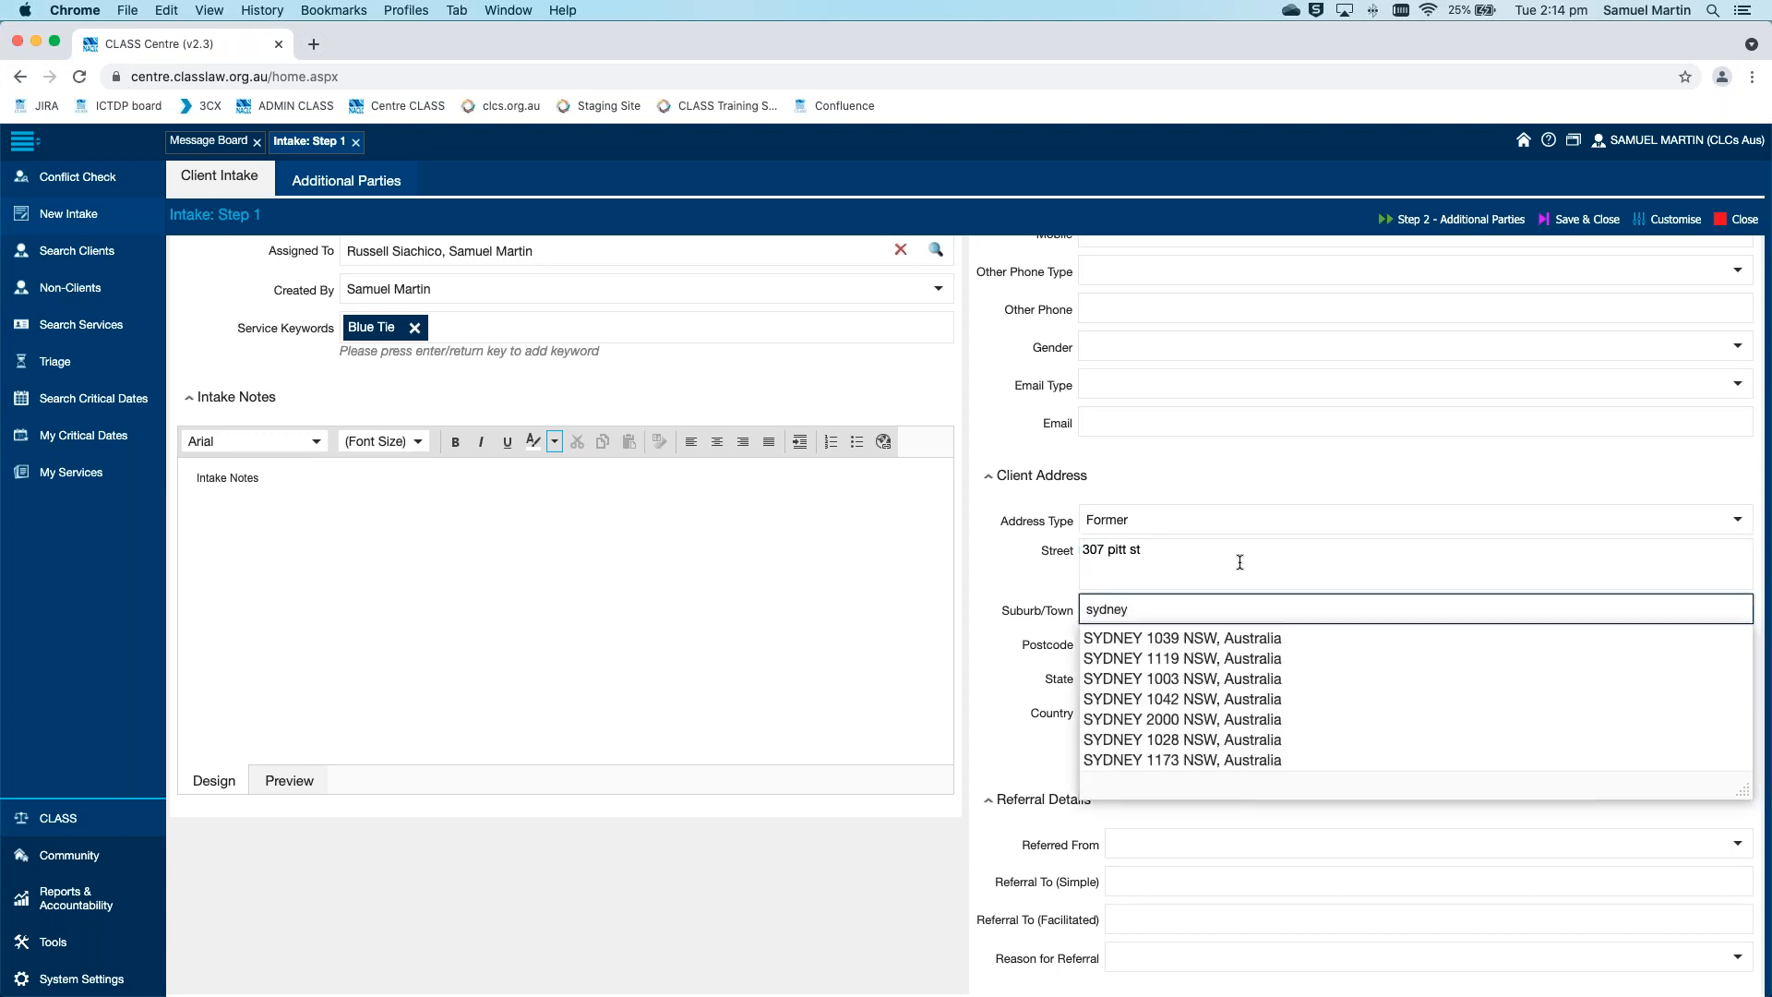
pyautogui.click(1127, 719)
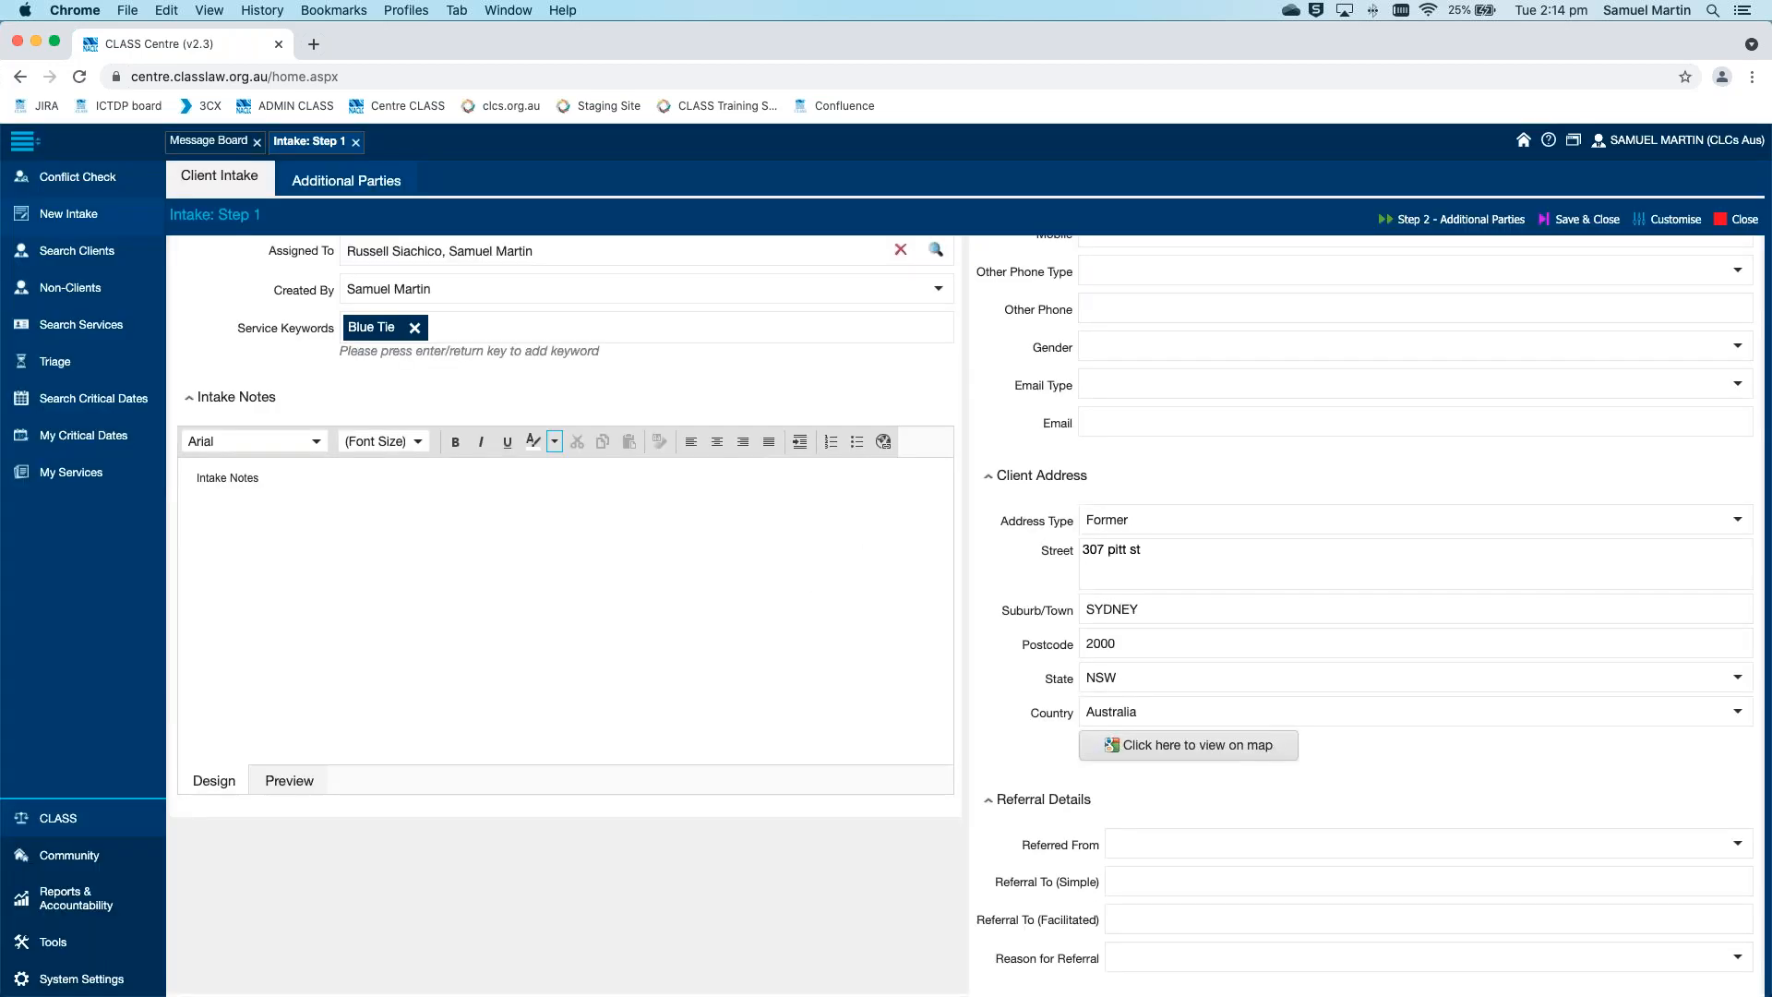
pyautogui.click(1152, 741)
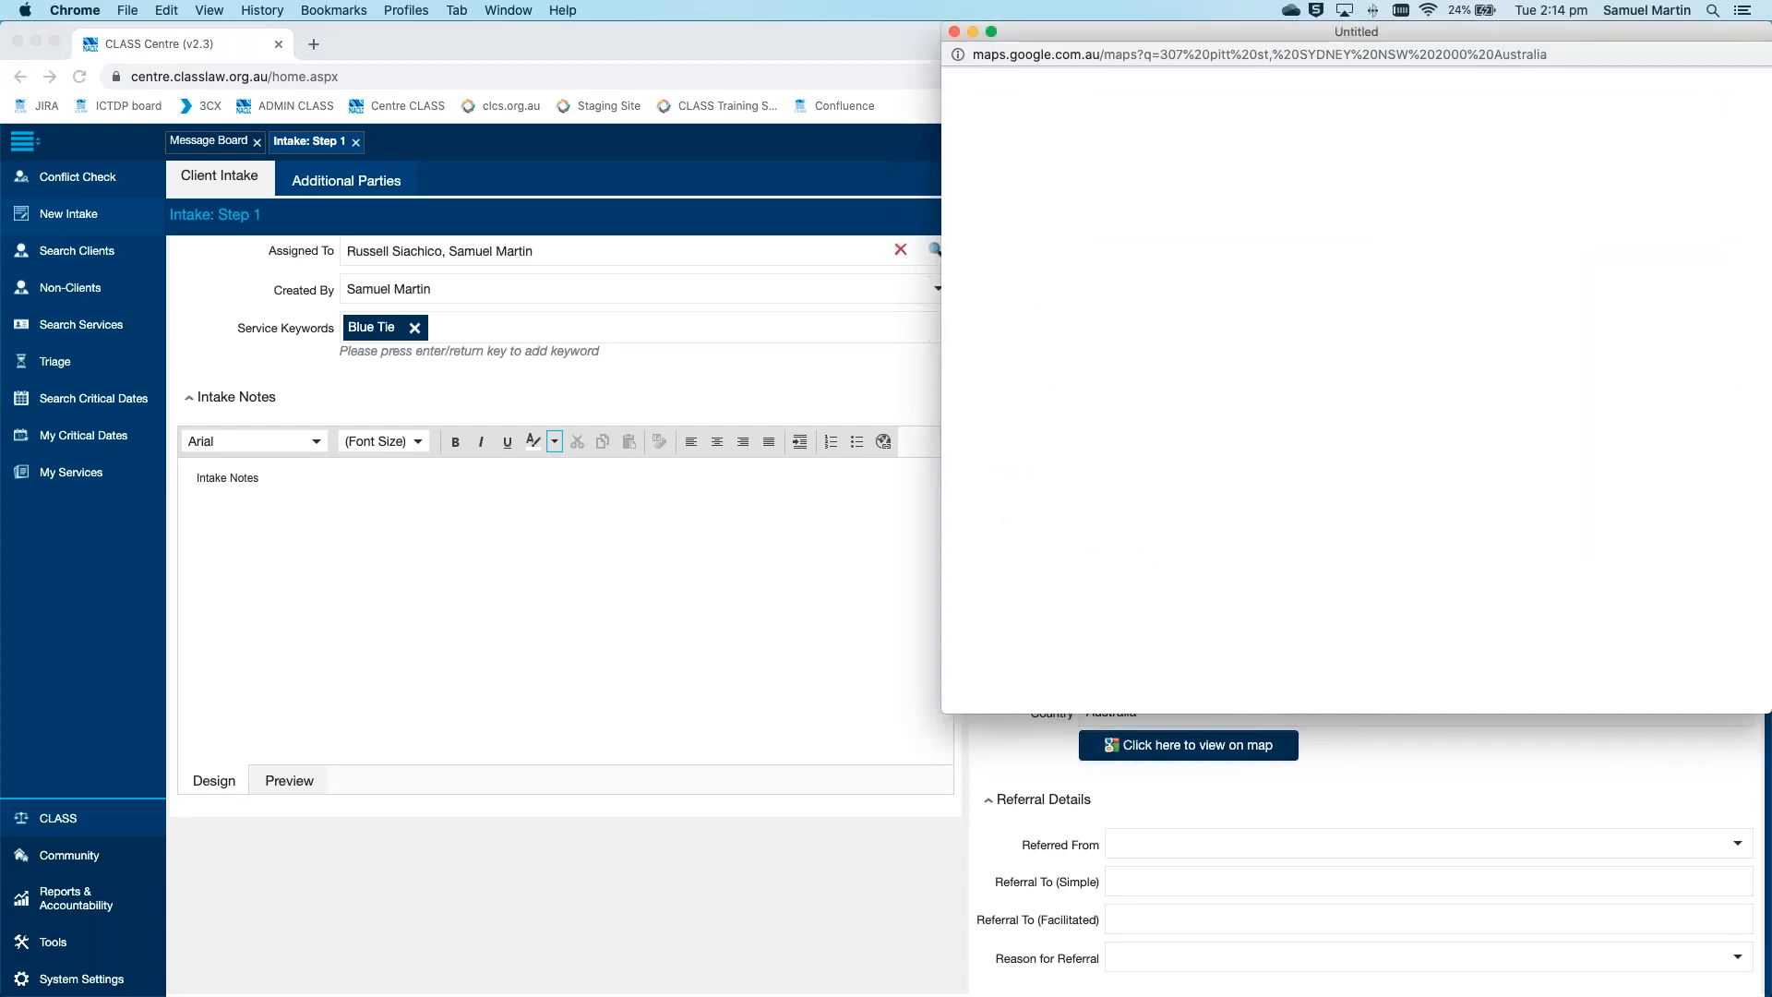
pyautogui.moveTo(1237, 32); pyautogui.dragTo(978, 91)
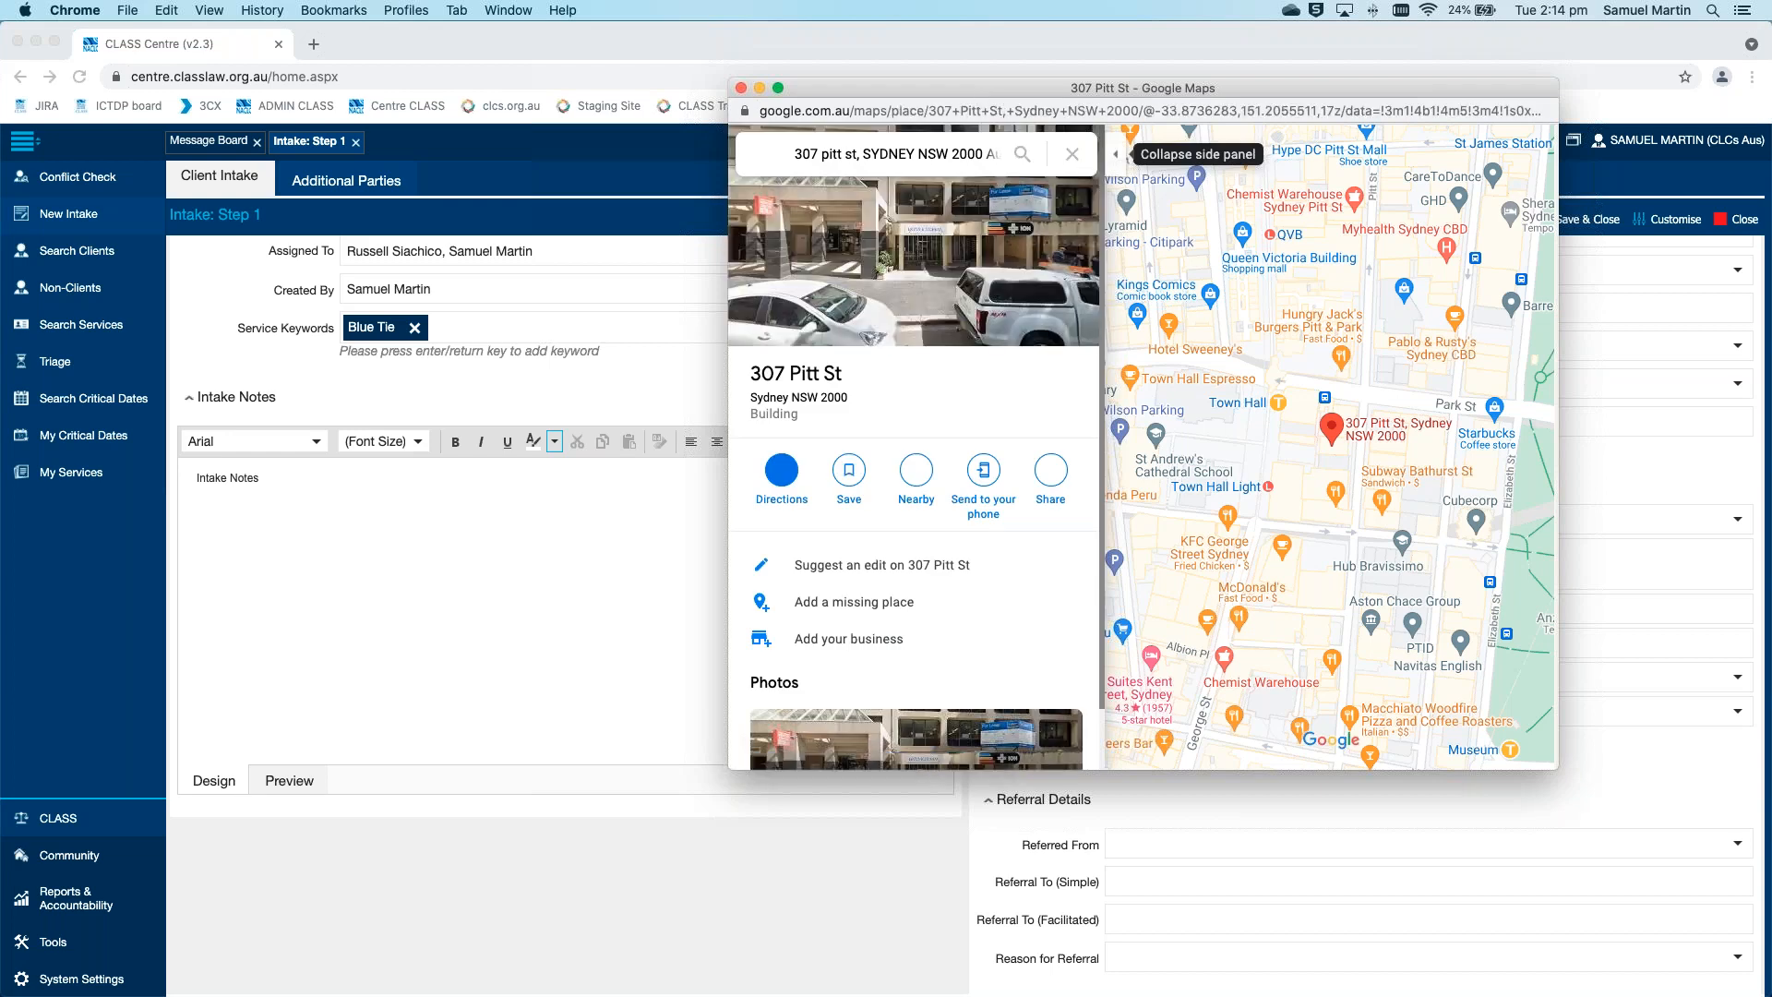
pyautogui.click(741, 88)
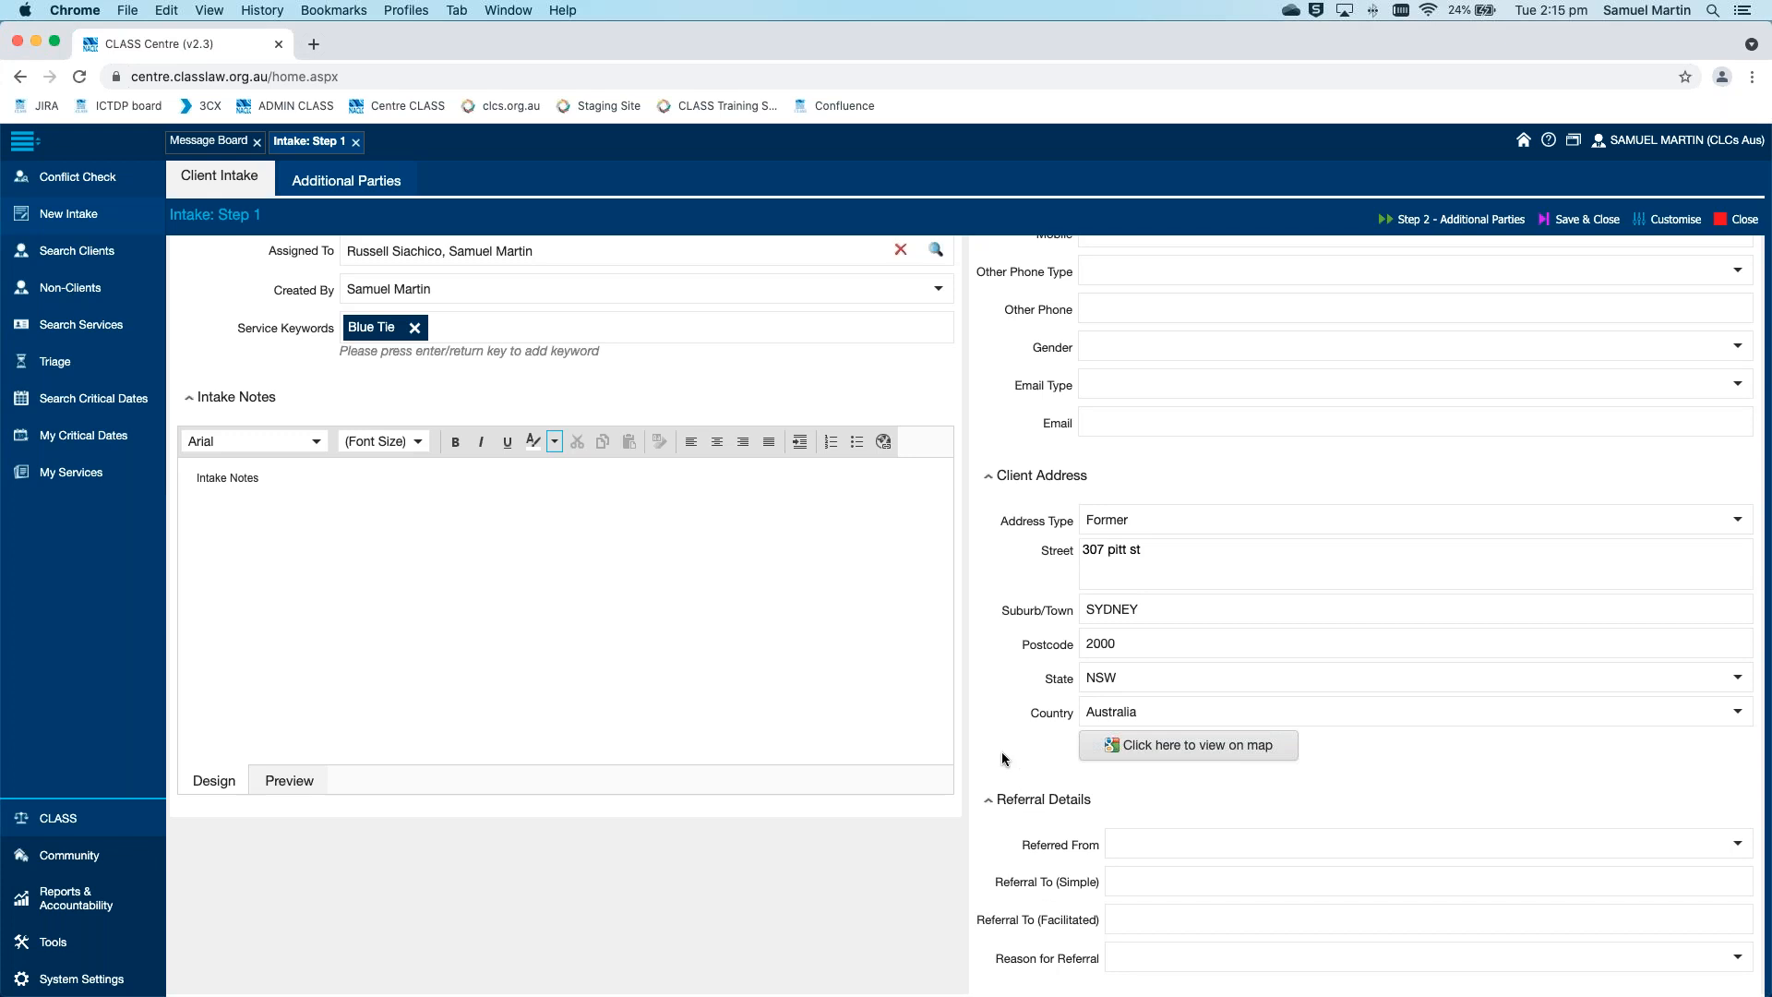
# Review the completed client intake details and proceed to Step 2 - Additional Parties
pyautogui.scroll(5, 1001, 751)
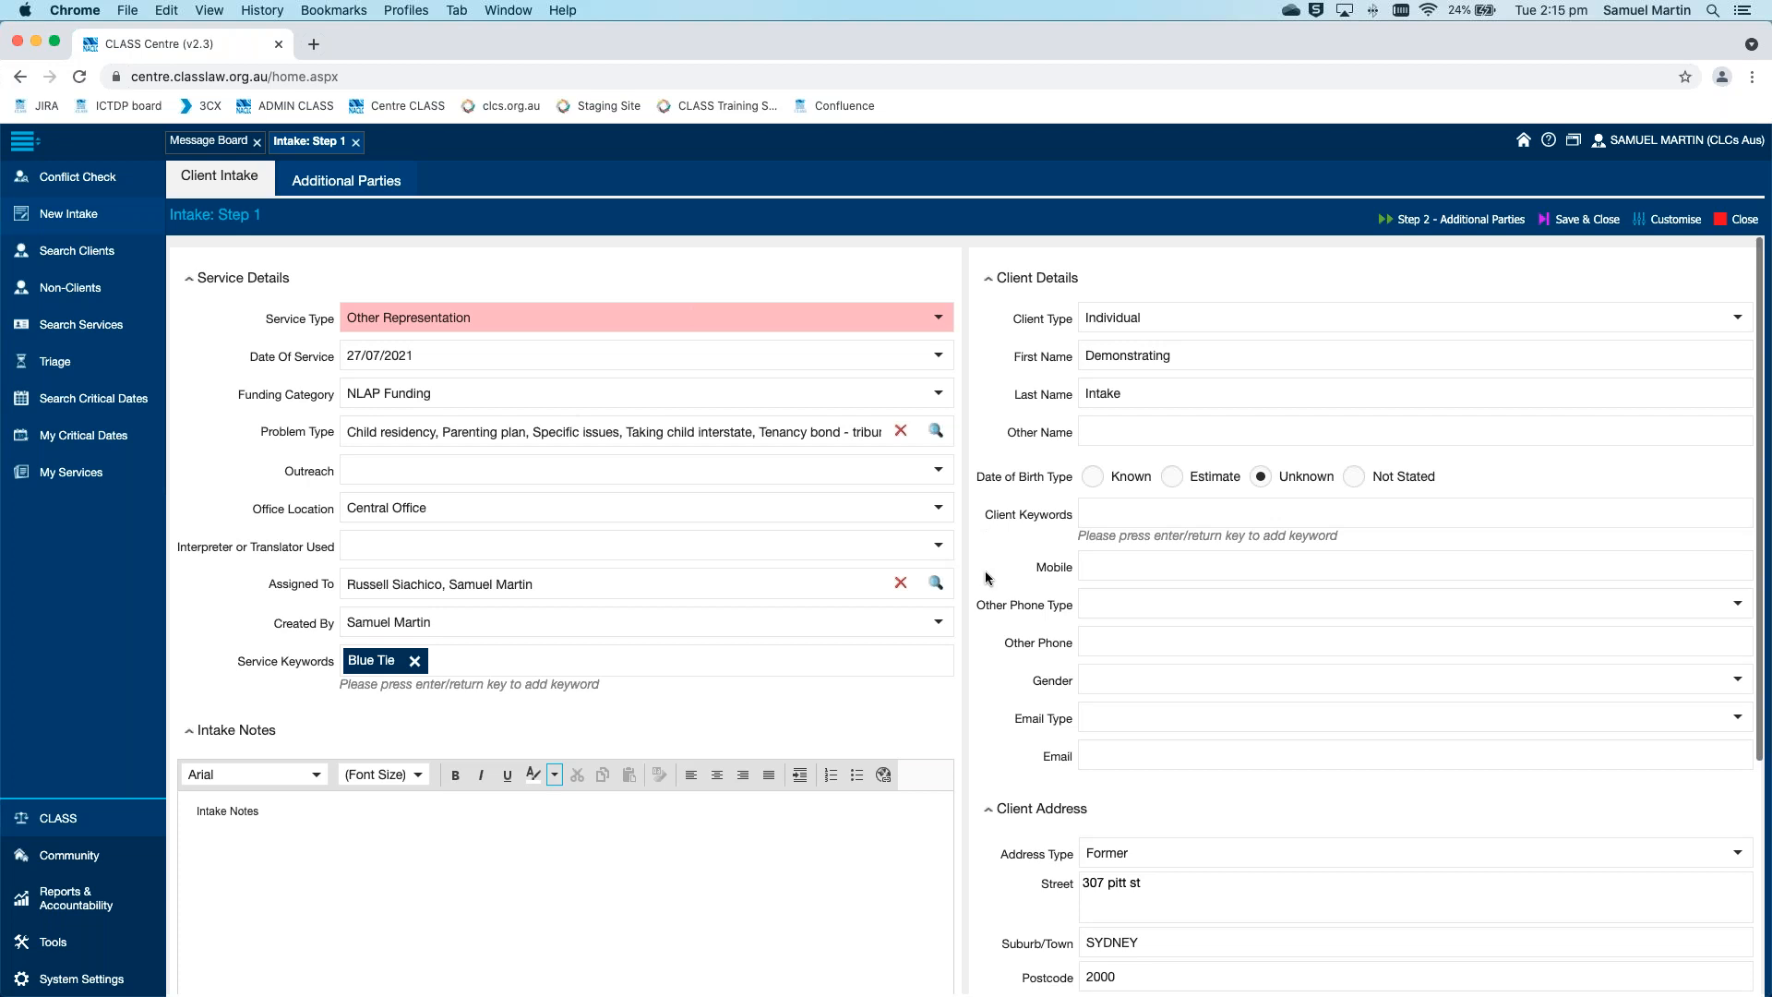
pyautogui.scroll(-5, 984, 577)
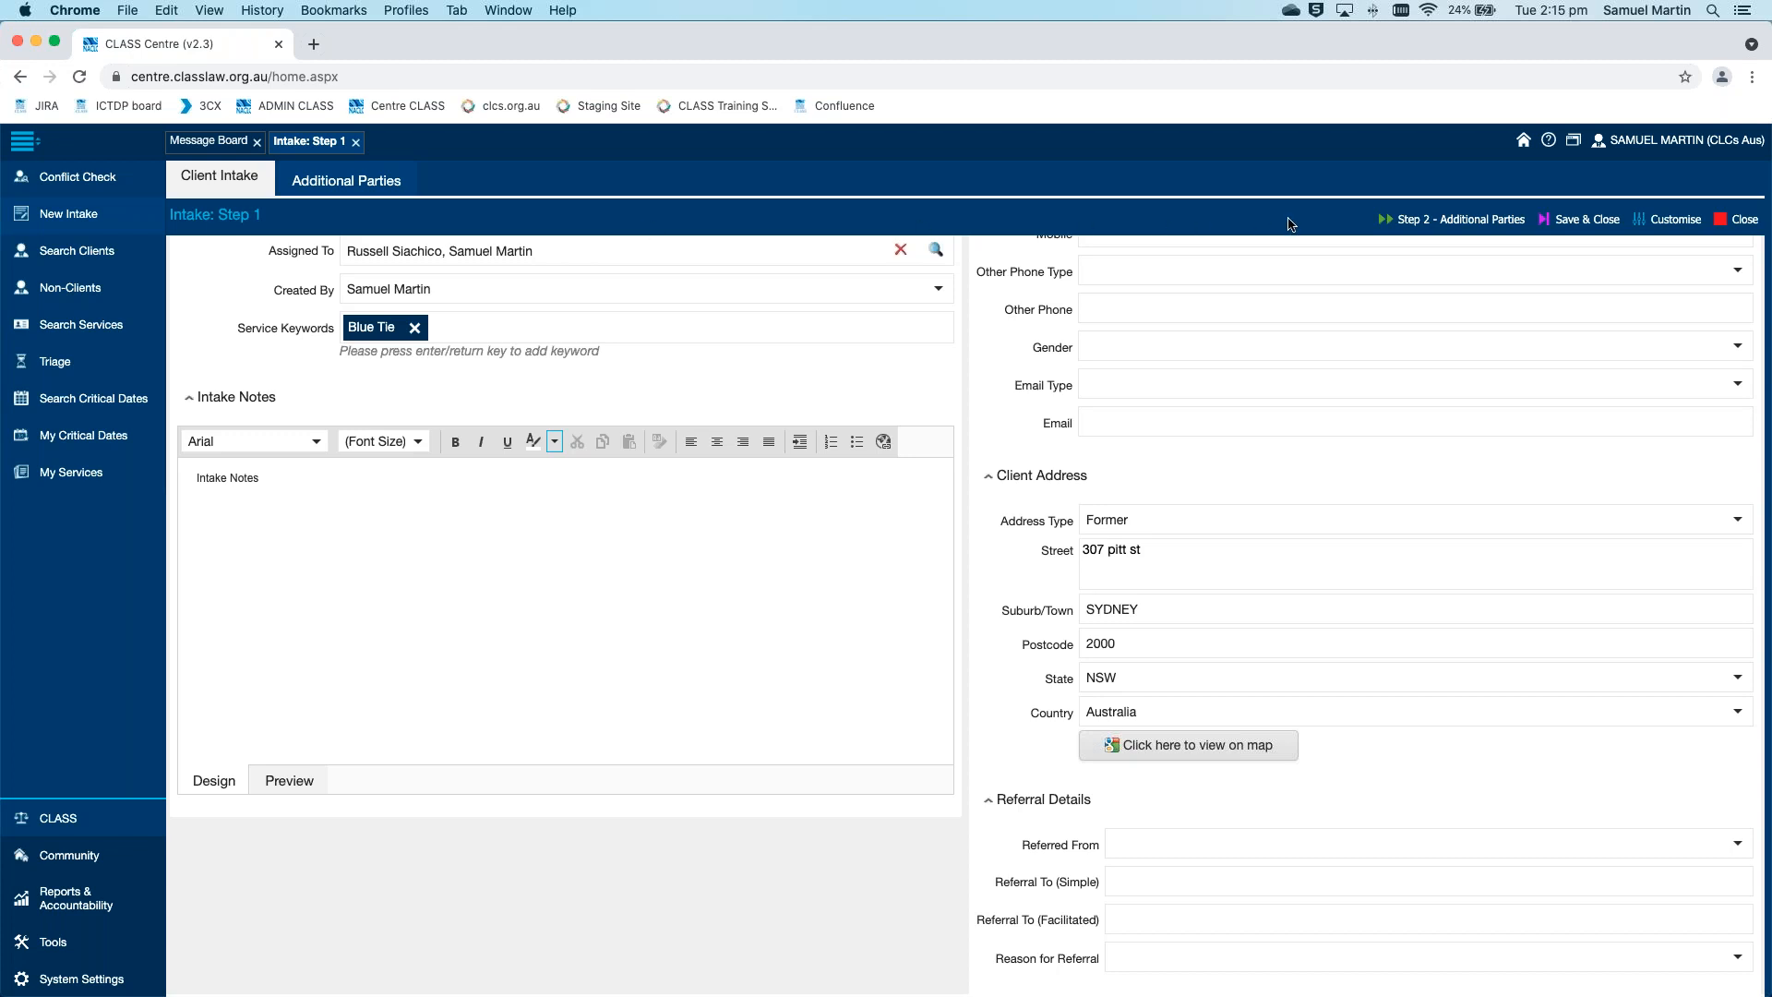
pyautogui.scroll(4, 1237, 364)
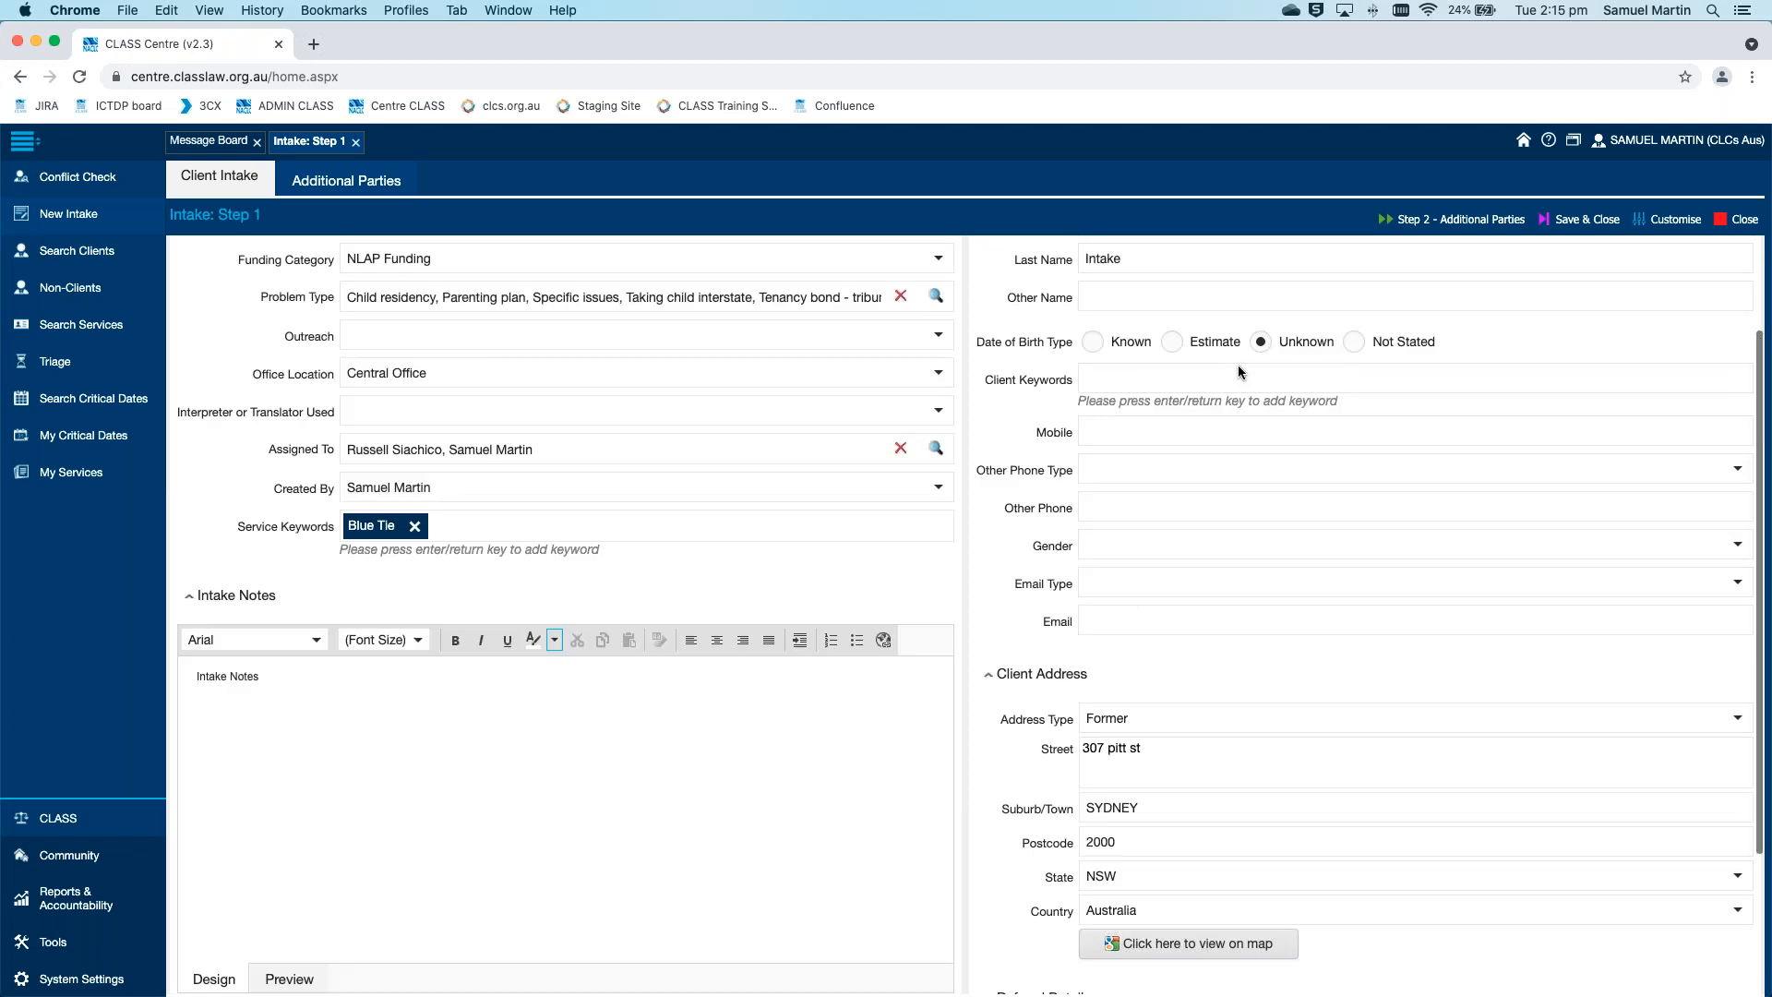
pyautogui.click(1463, 222)
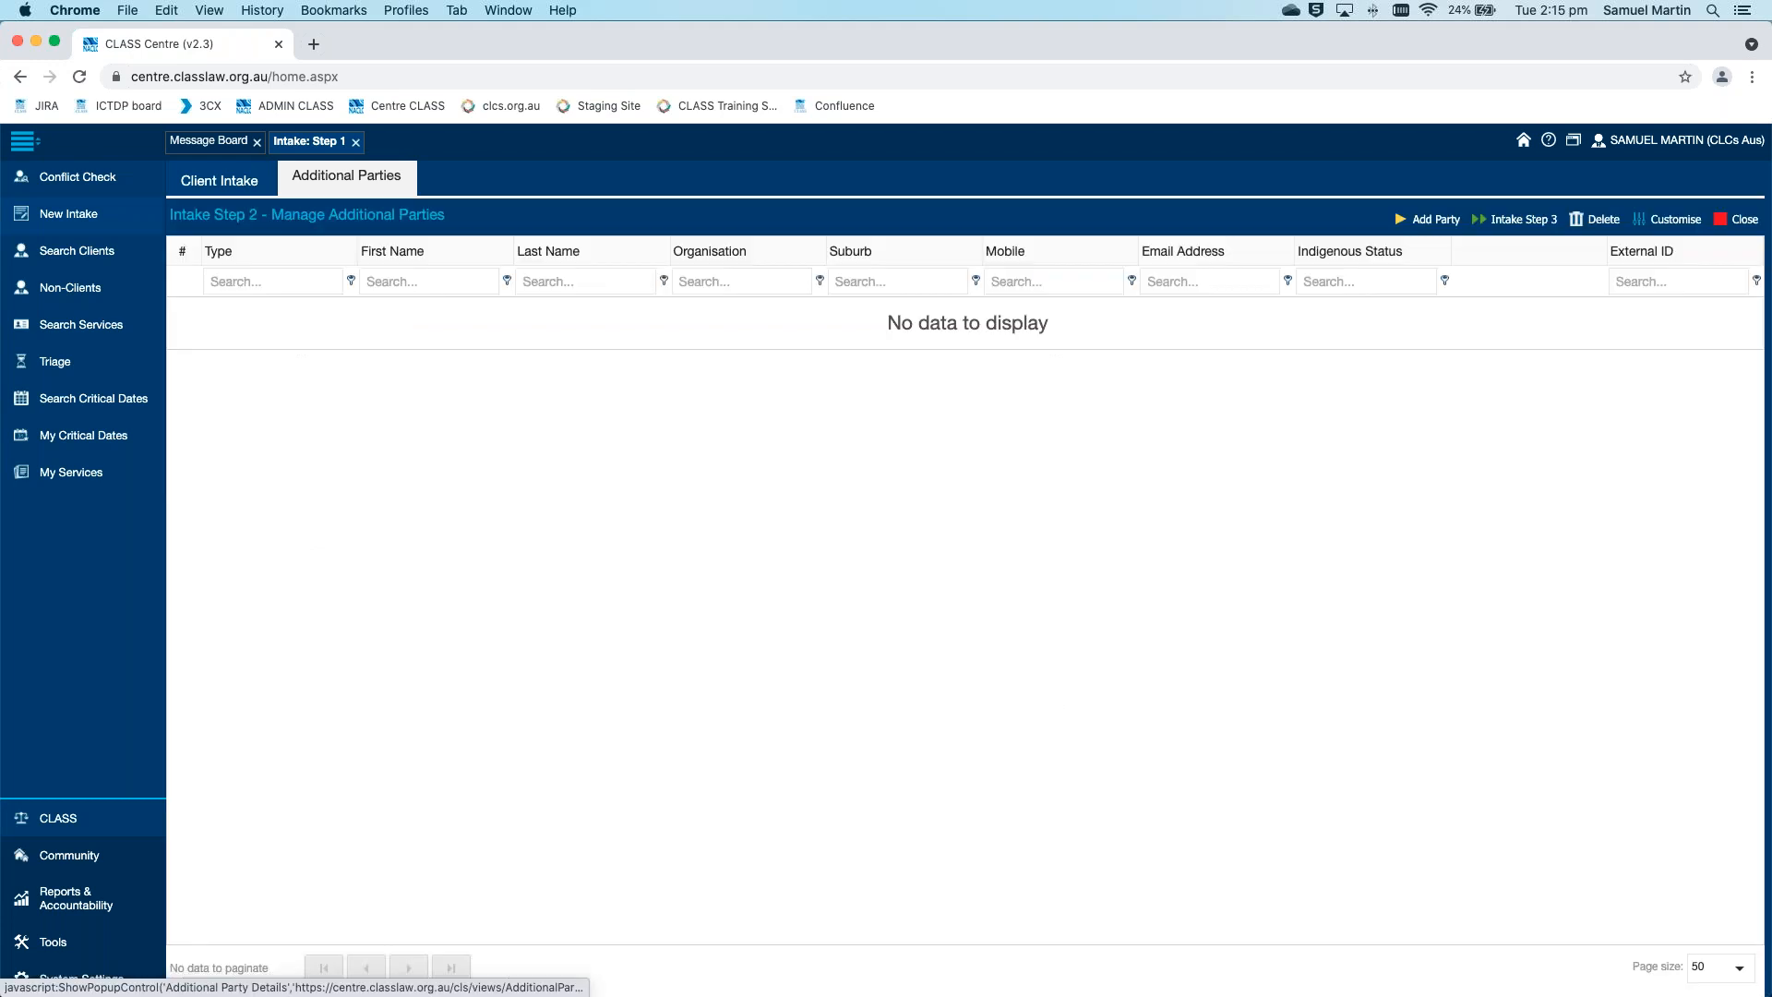
pyautogui.moveTo(171, 222); pyautogui.dragTo(443, 219)
pyautogui.click(448, 218)
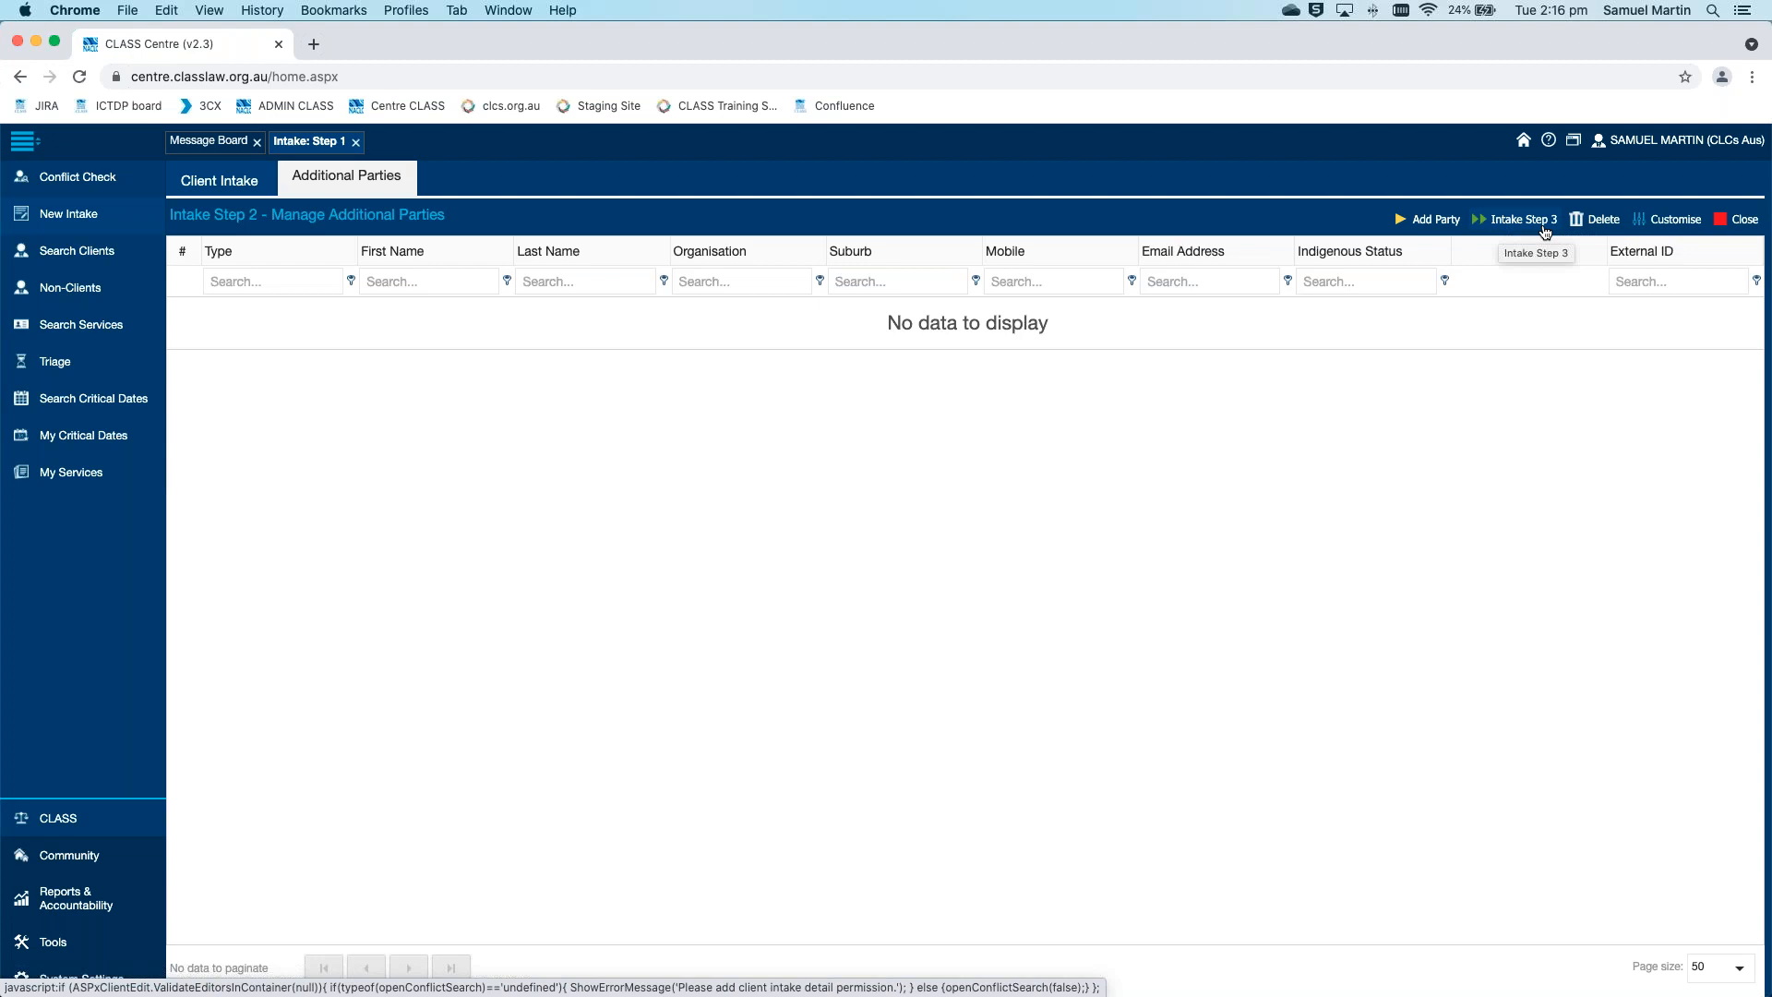
# Start a new additional party and set its Type to Related Party
pyautogui.click(1440, 221)
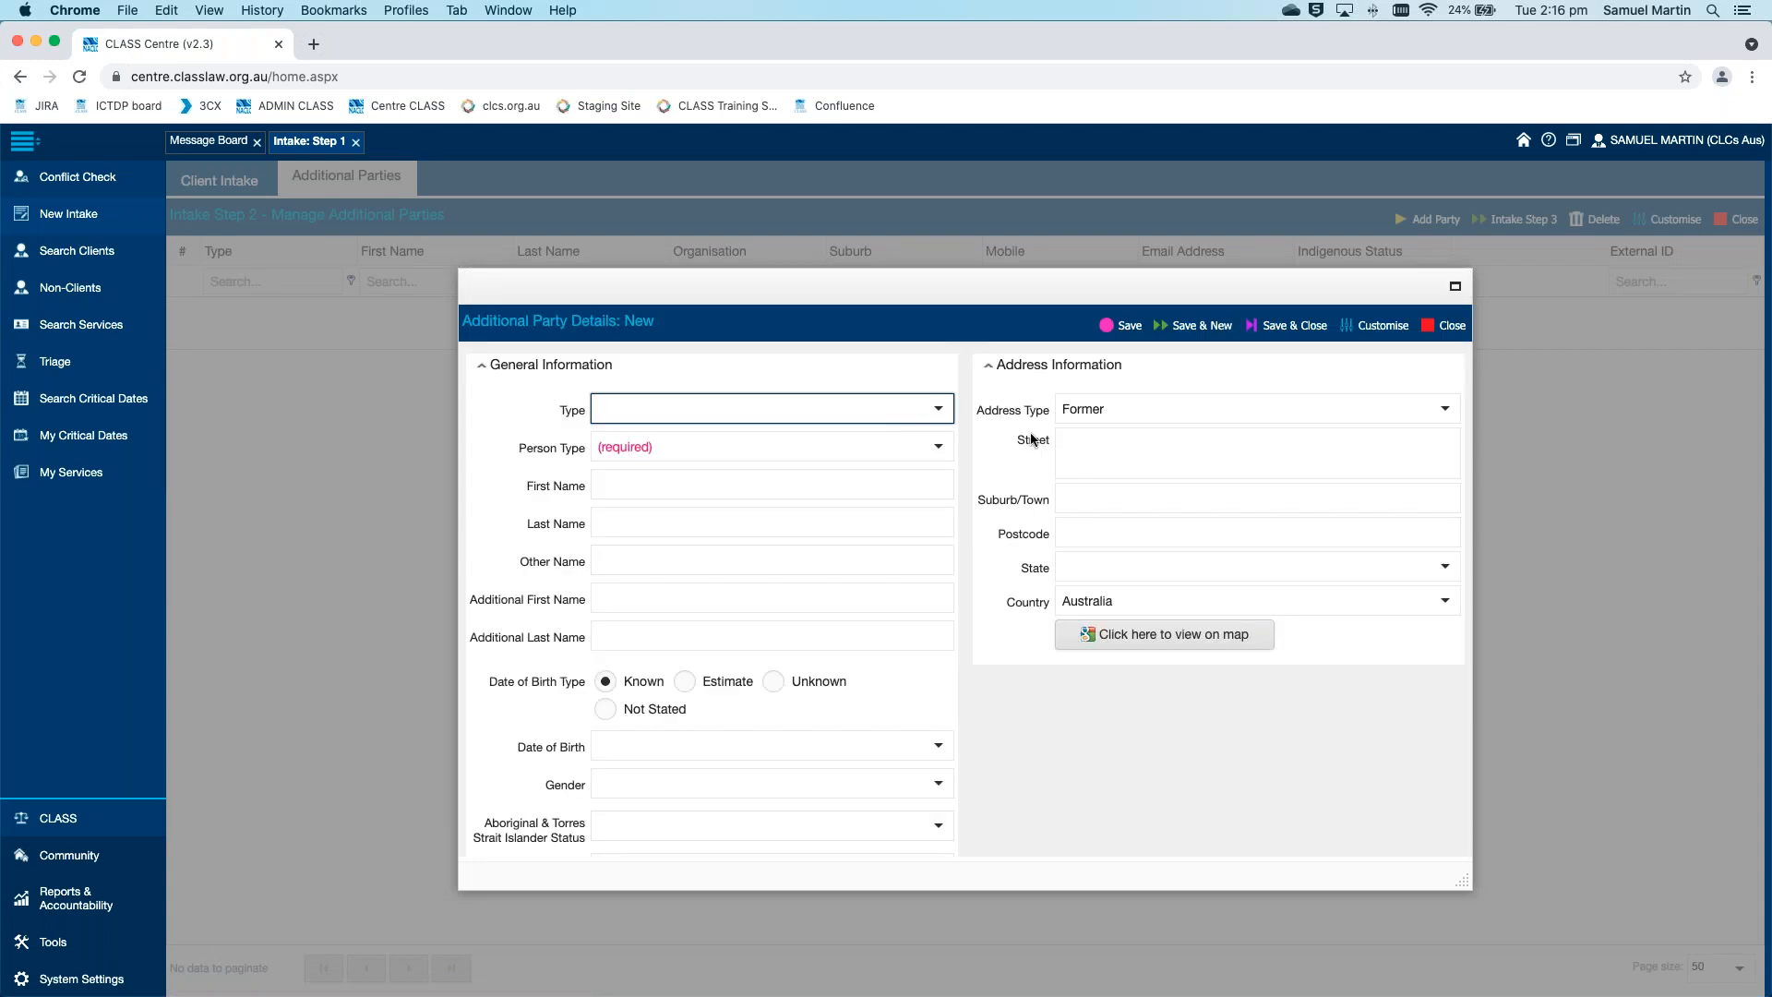
pyautogui.click(939, 410)
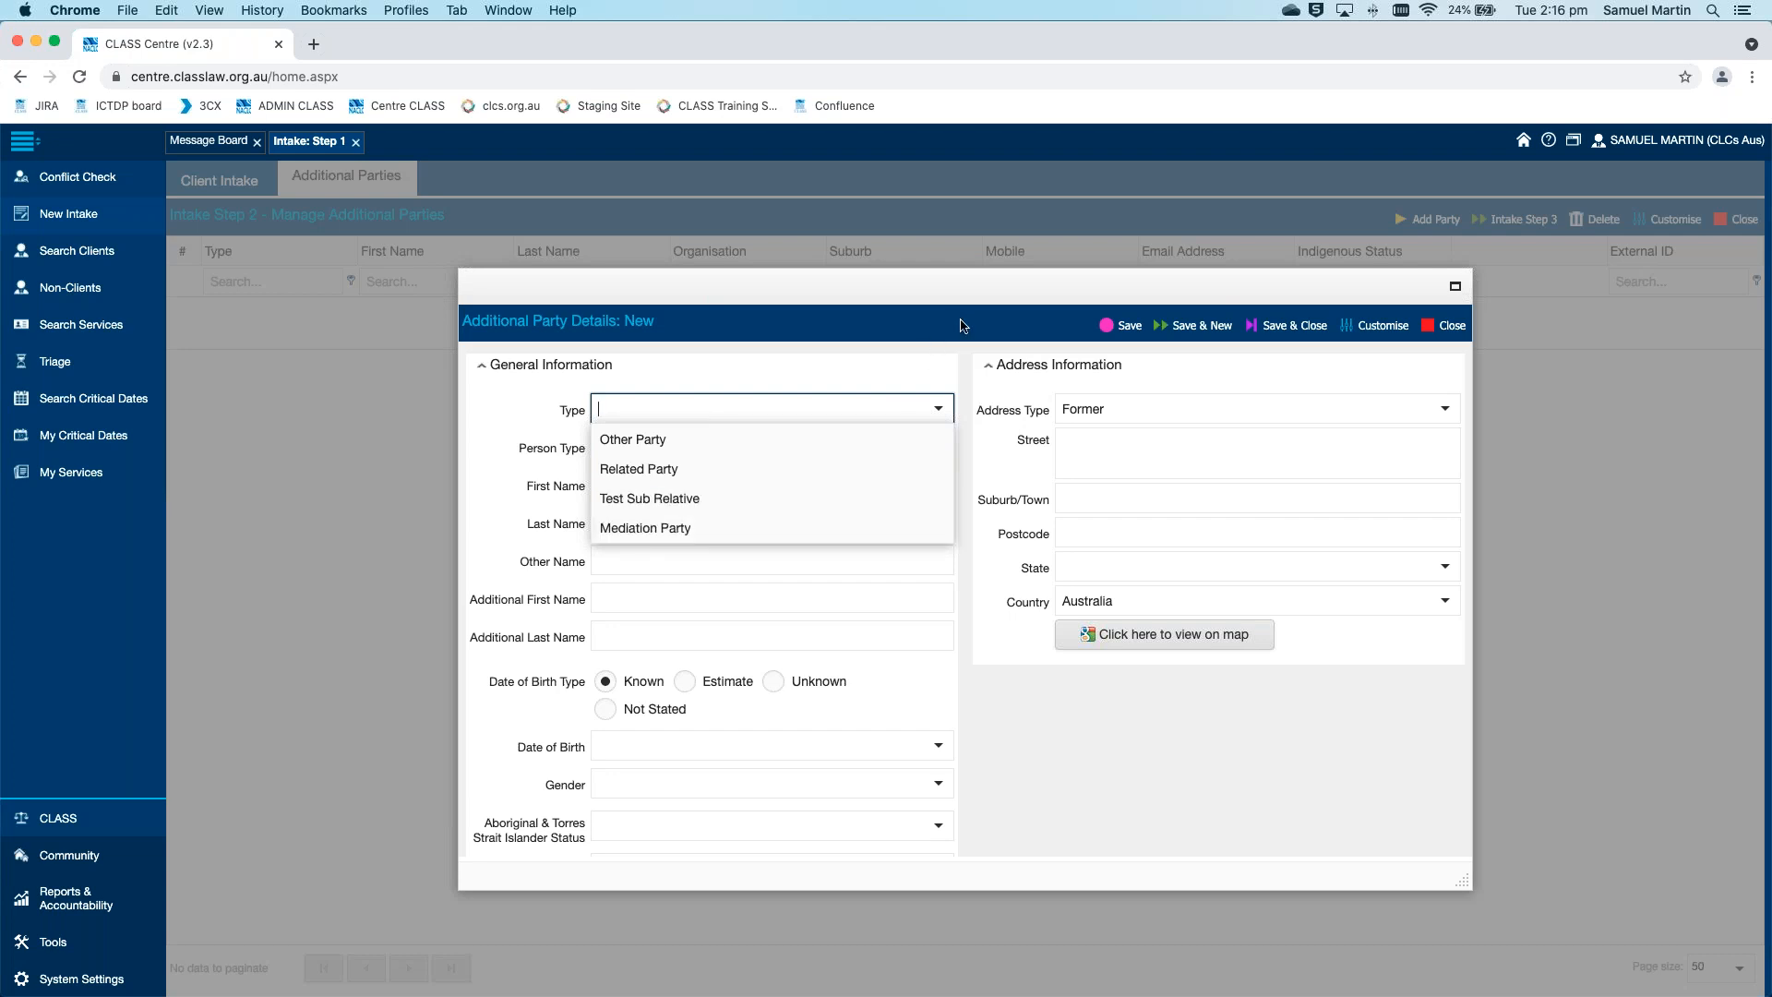
pyautogui.moveTo(1626, 145)
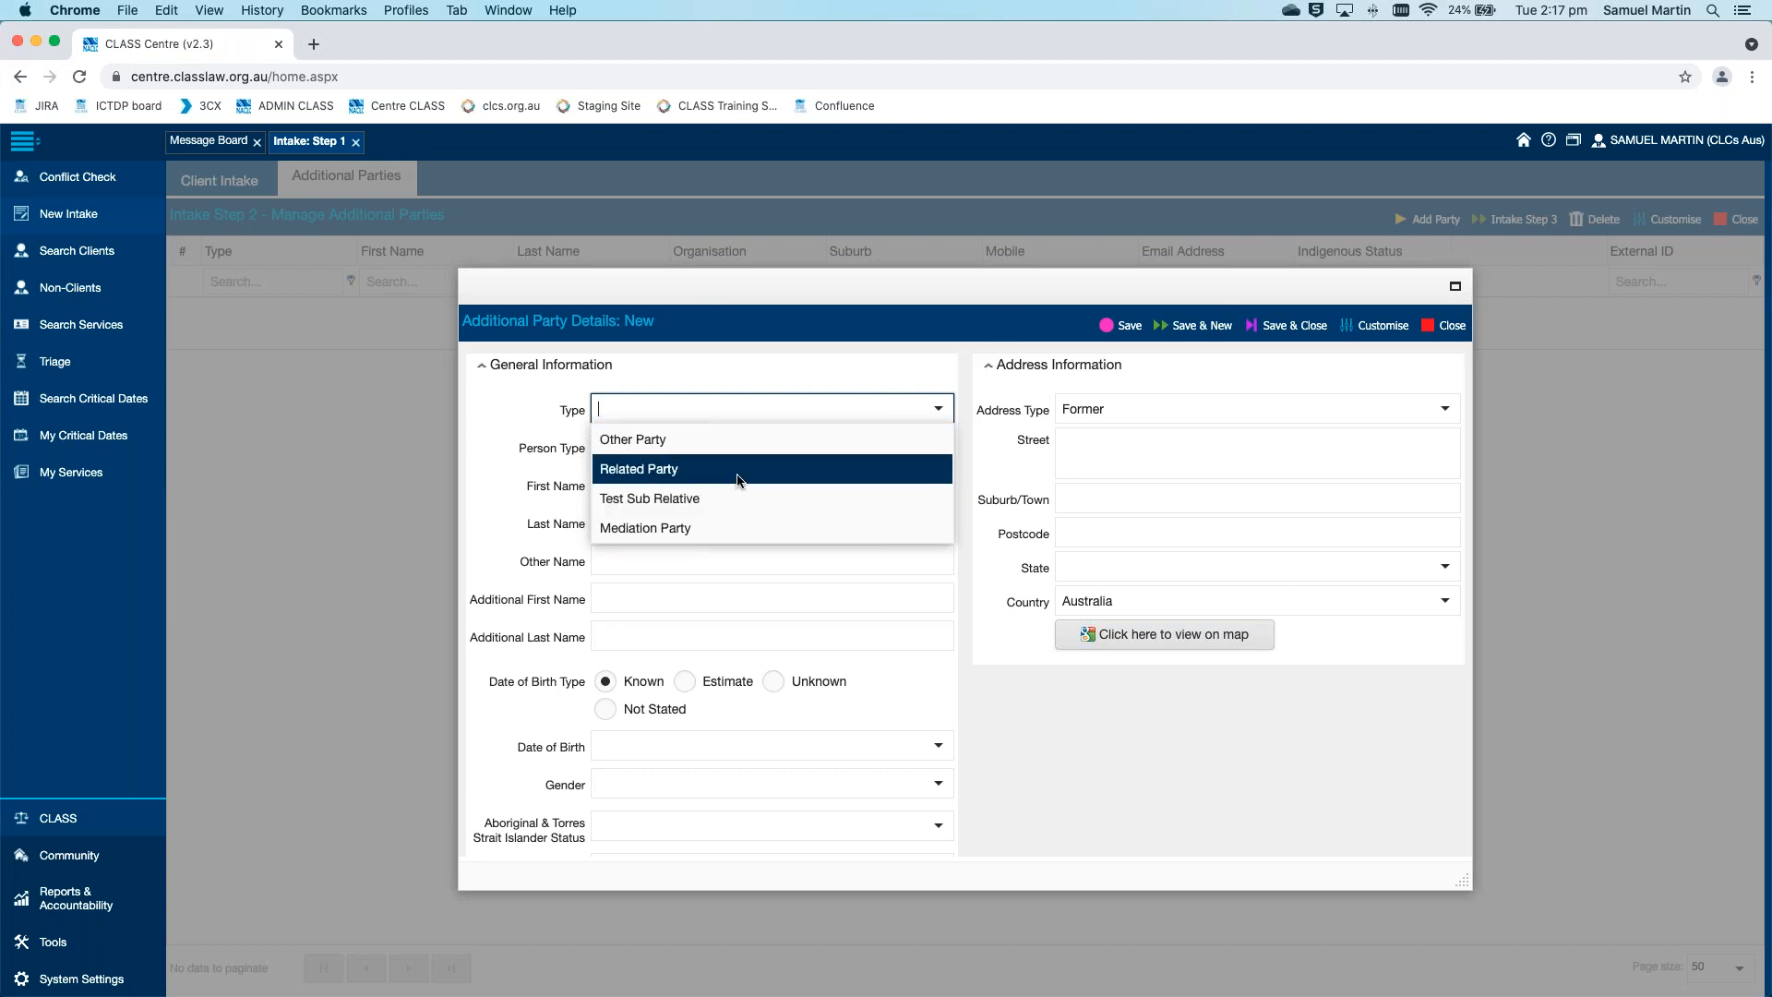
pyautogui.click(648, 470)
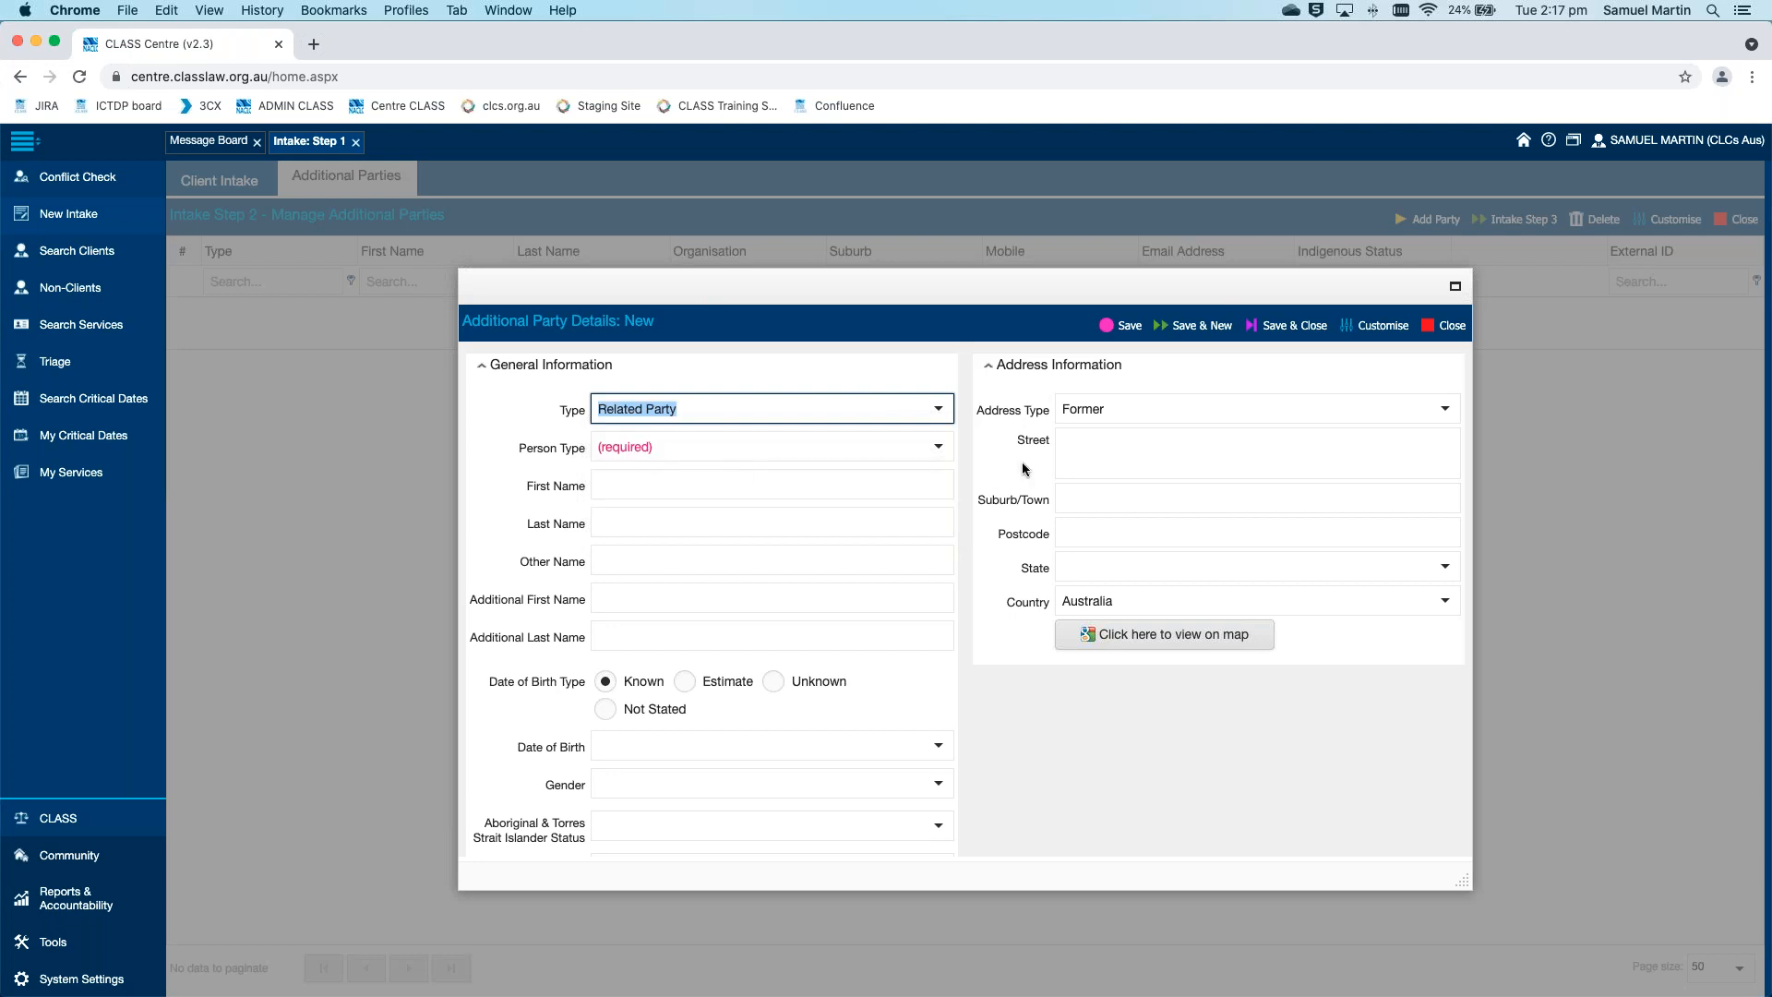
pyautogui.click(966, 465)
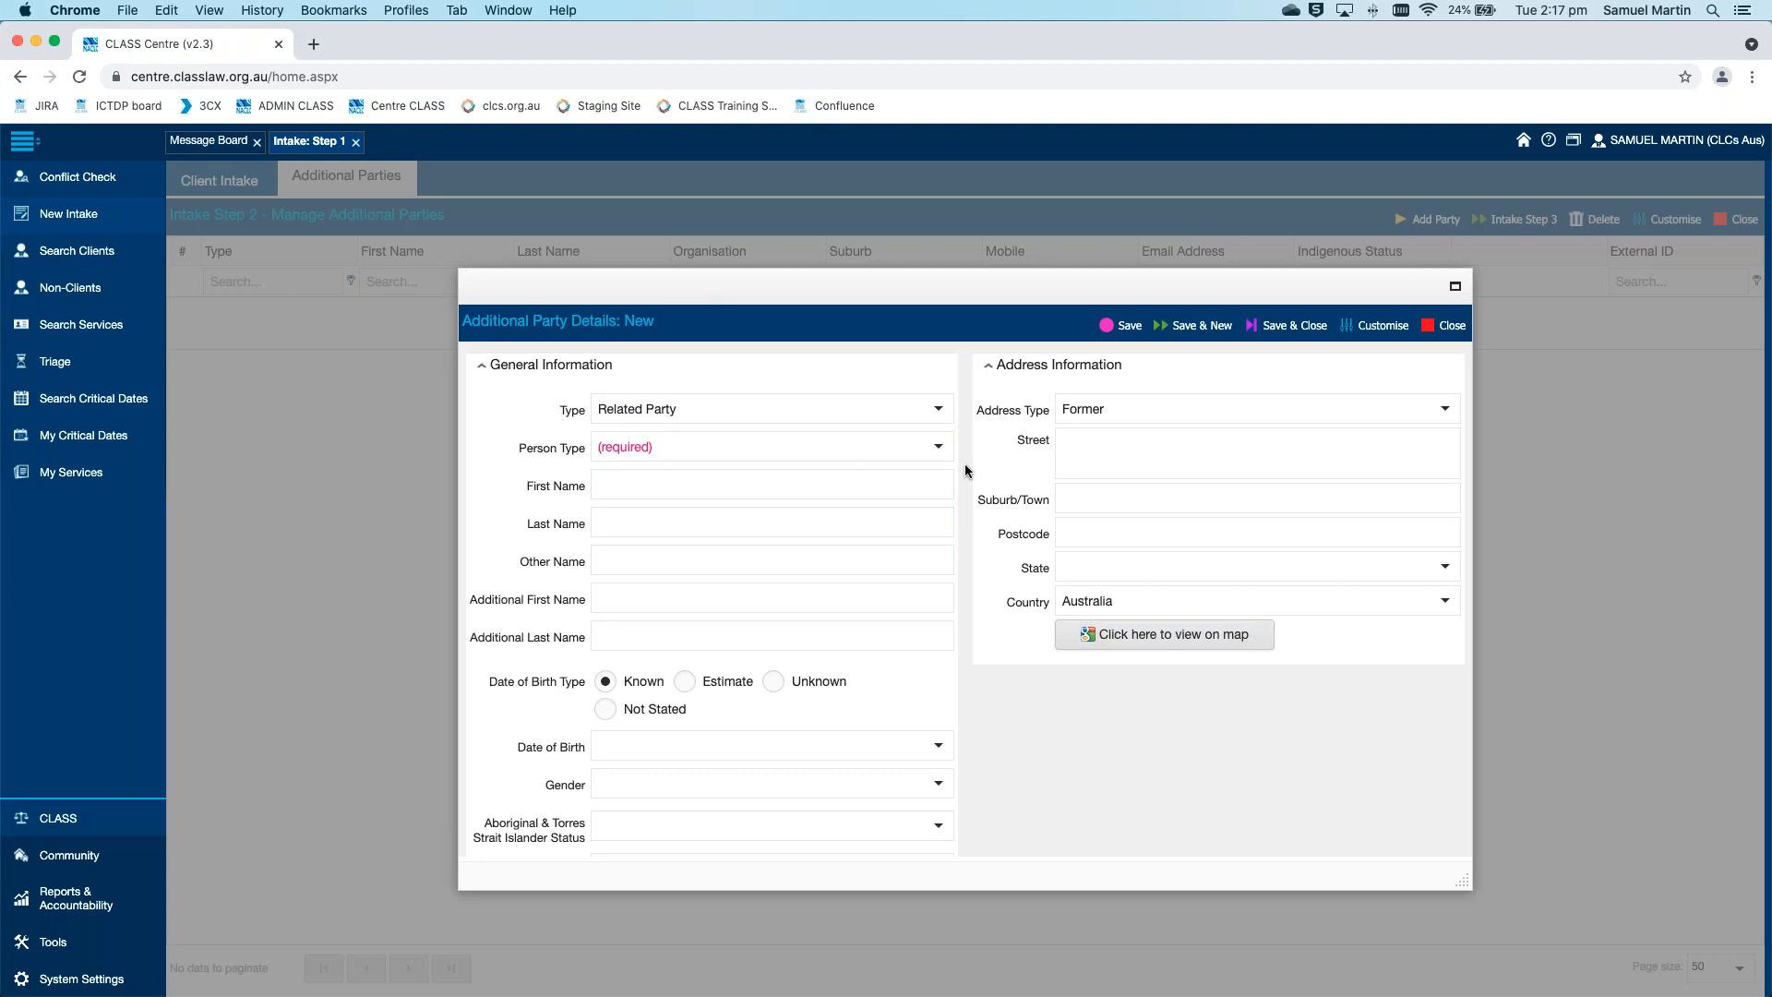
# Set the party's Person Type to Individual, then save the record and open another blank party
pyautogui.click(941, 447)
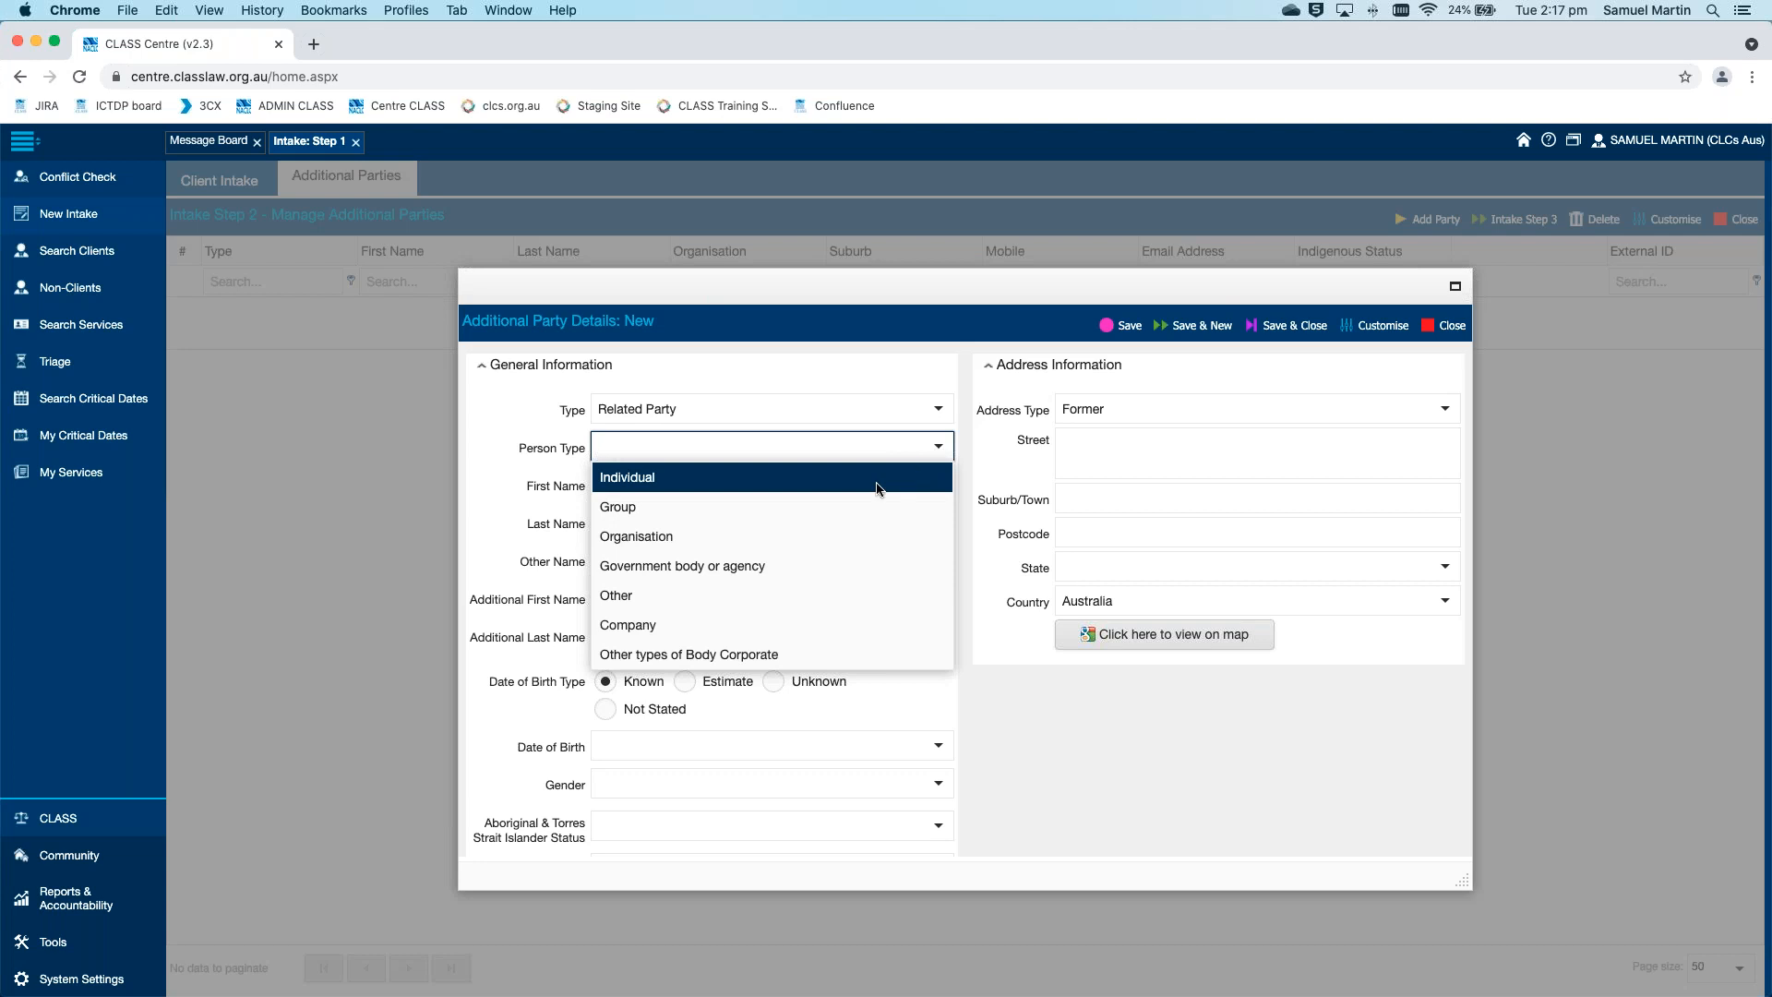
pyautogui.scroll(-3, 840, 593)
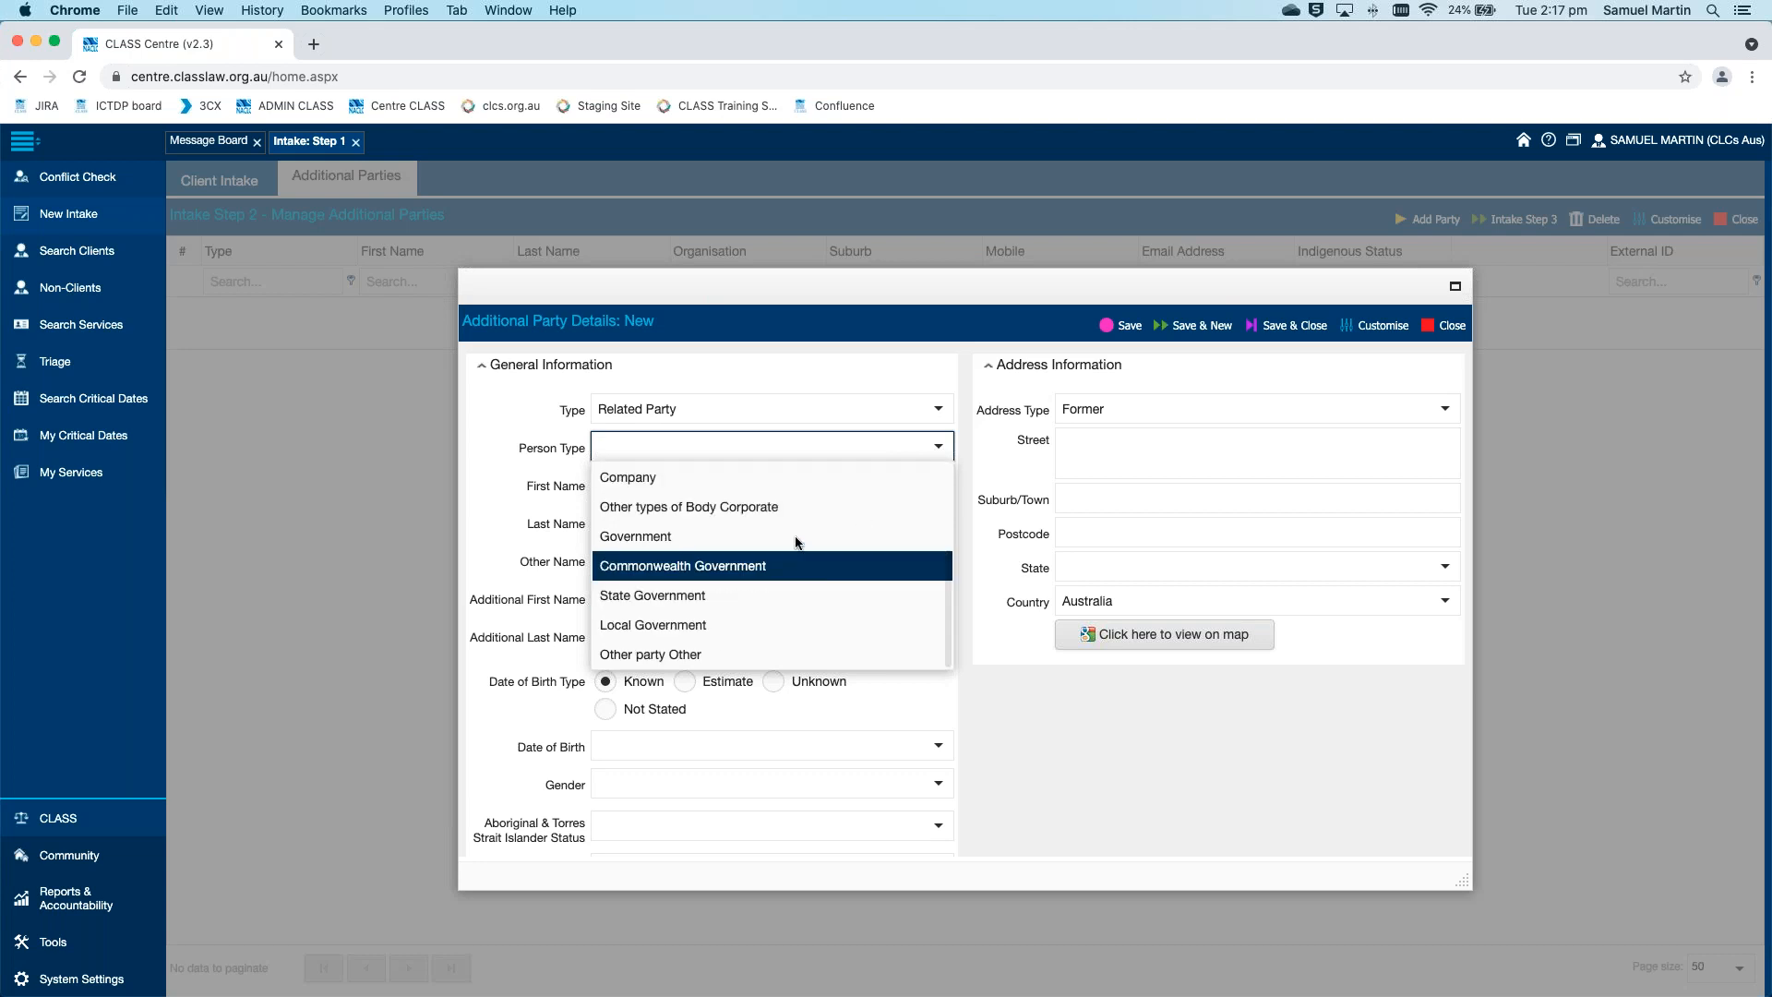
pyautogui.scroll(3, 816, 535)
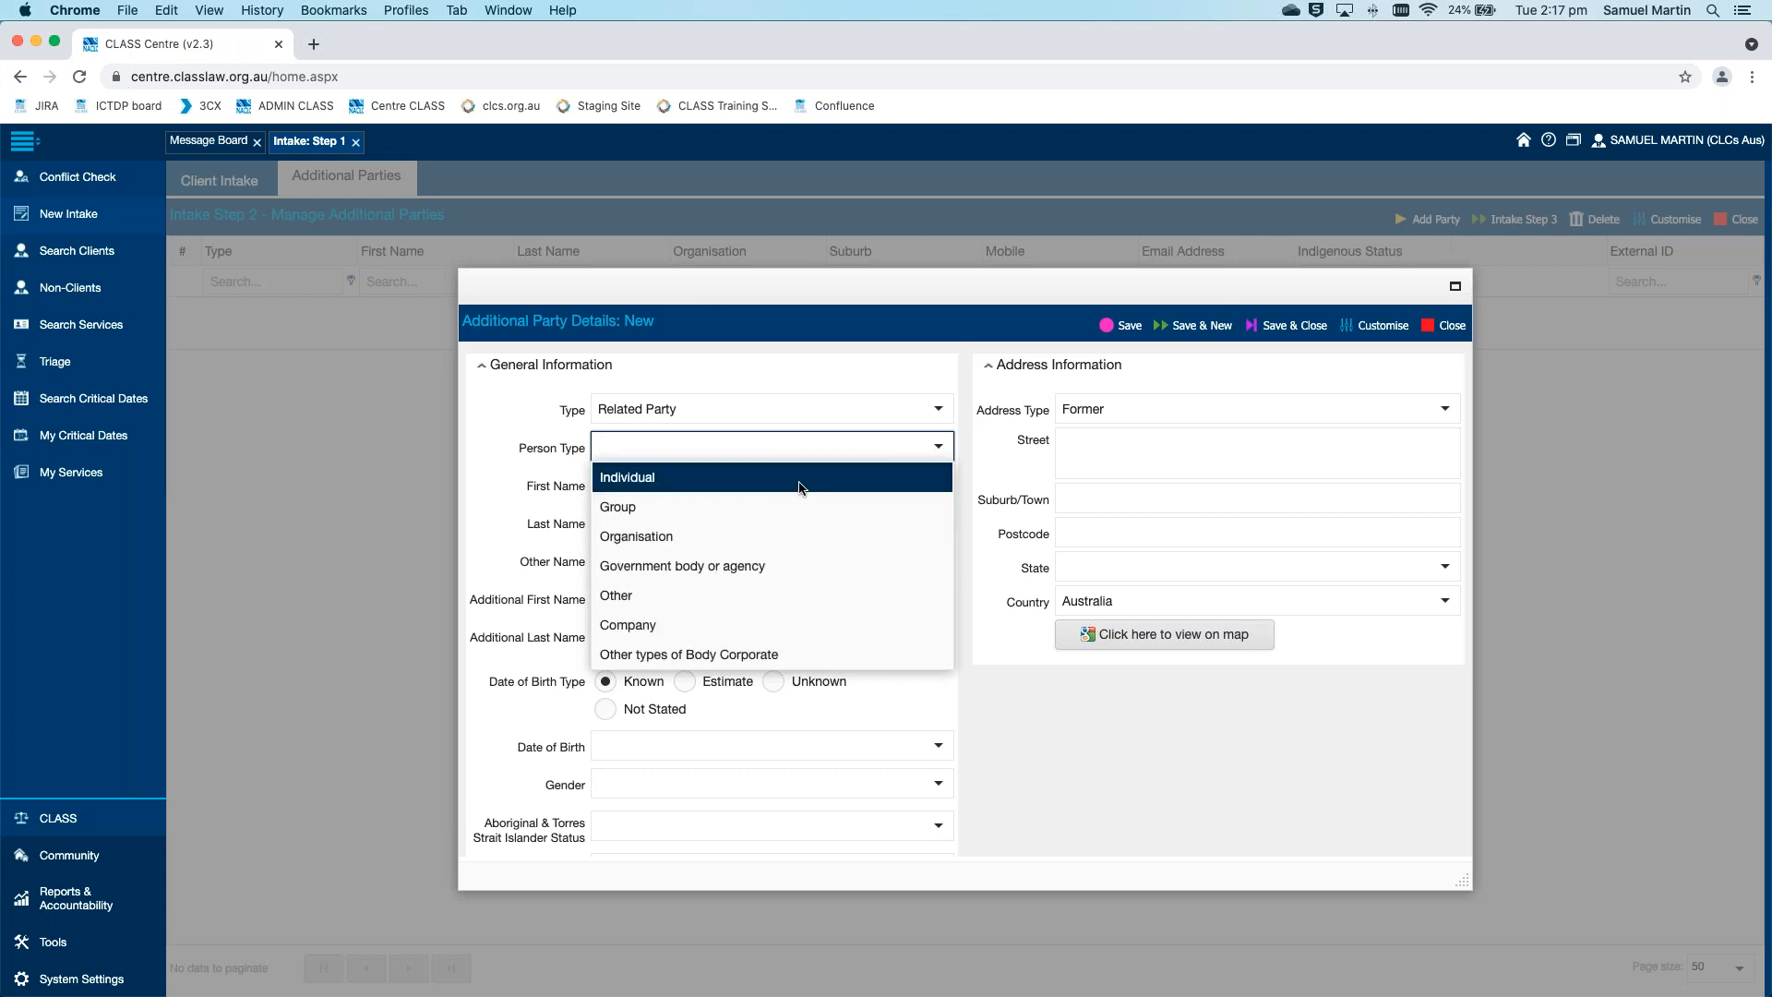
pyautogui.click(803, 478)
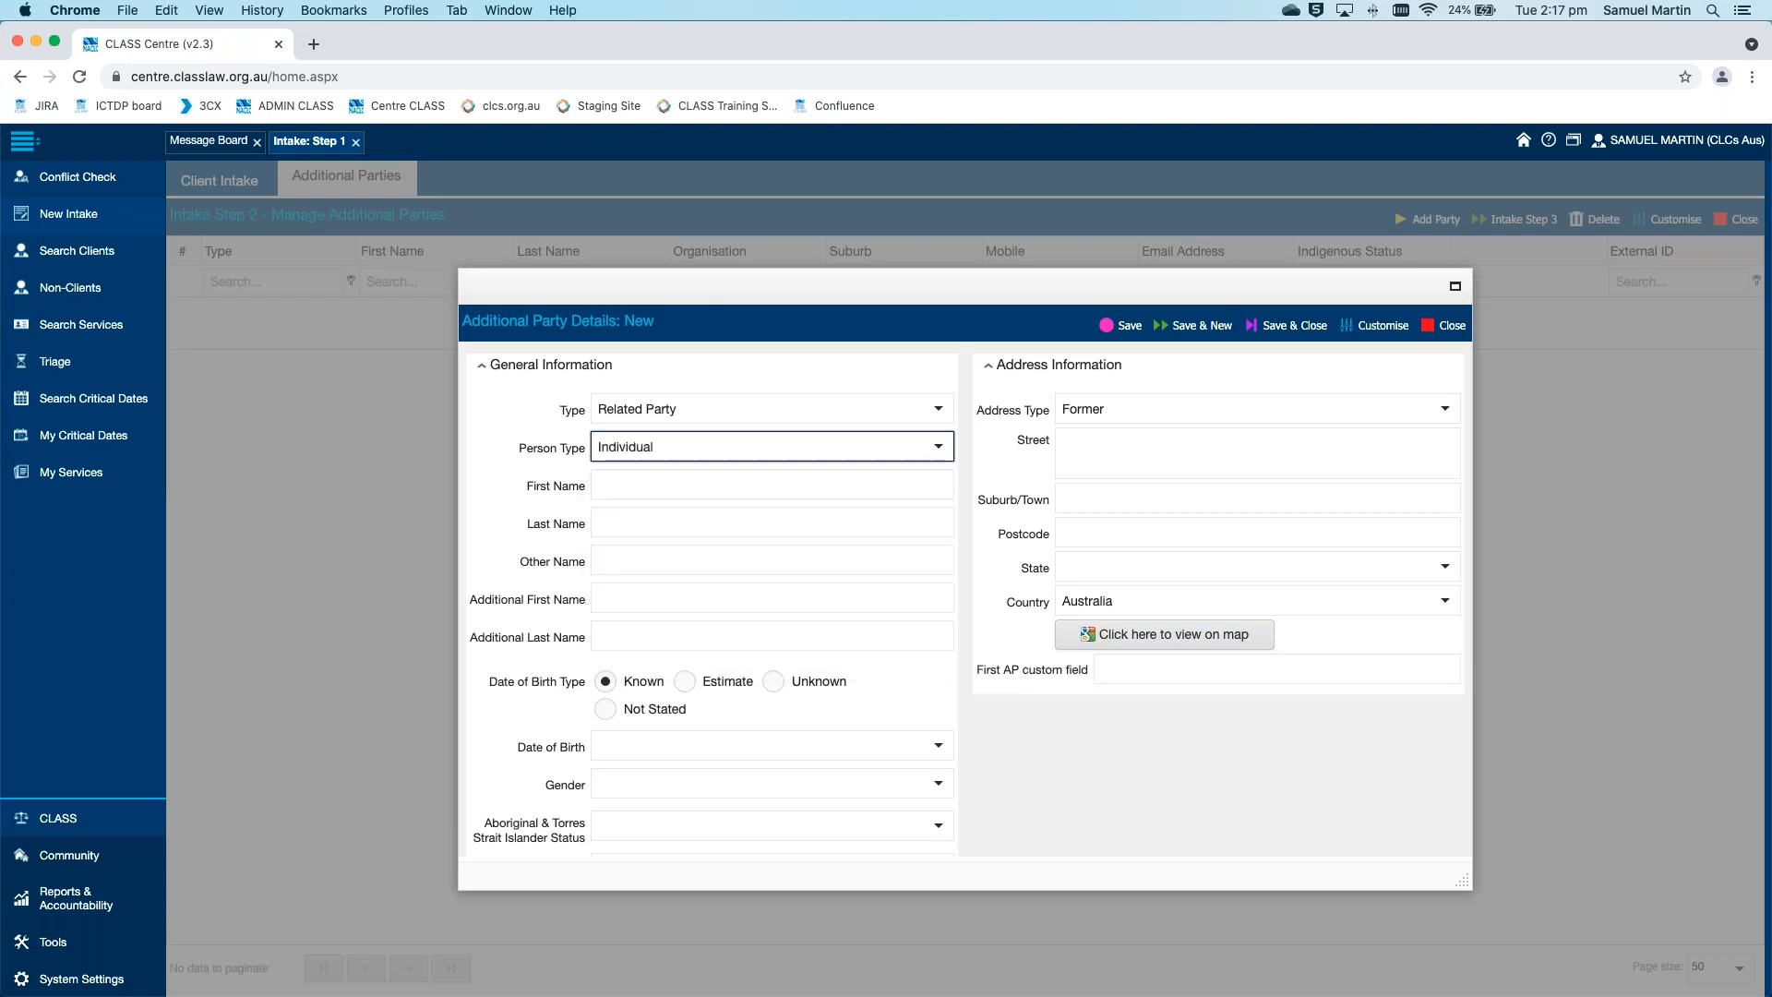
pyautogui.click(864, 480)
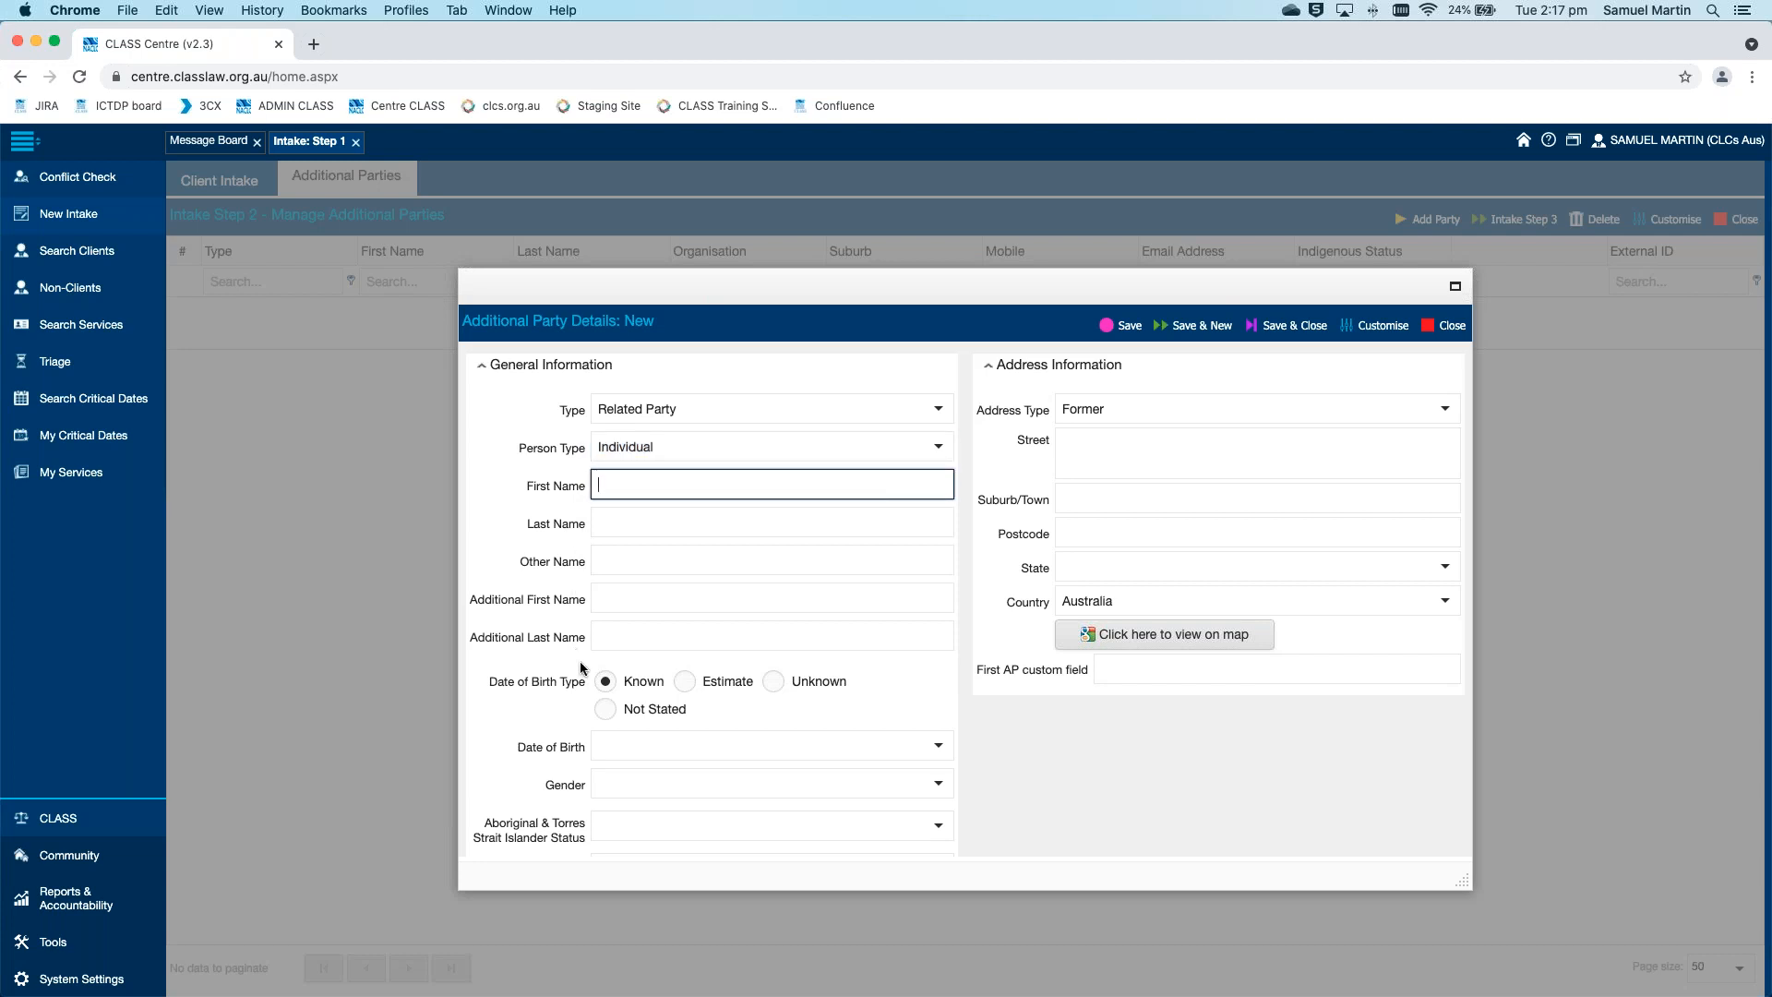
pyautogui.scroll(-3, 755, 717)
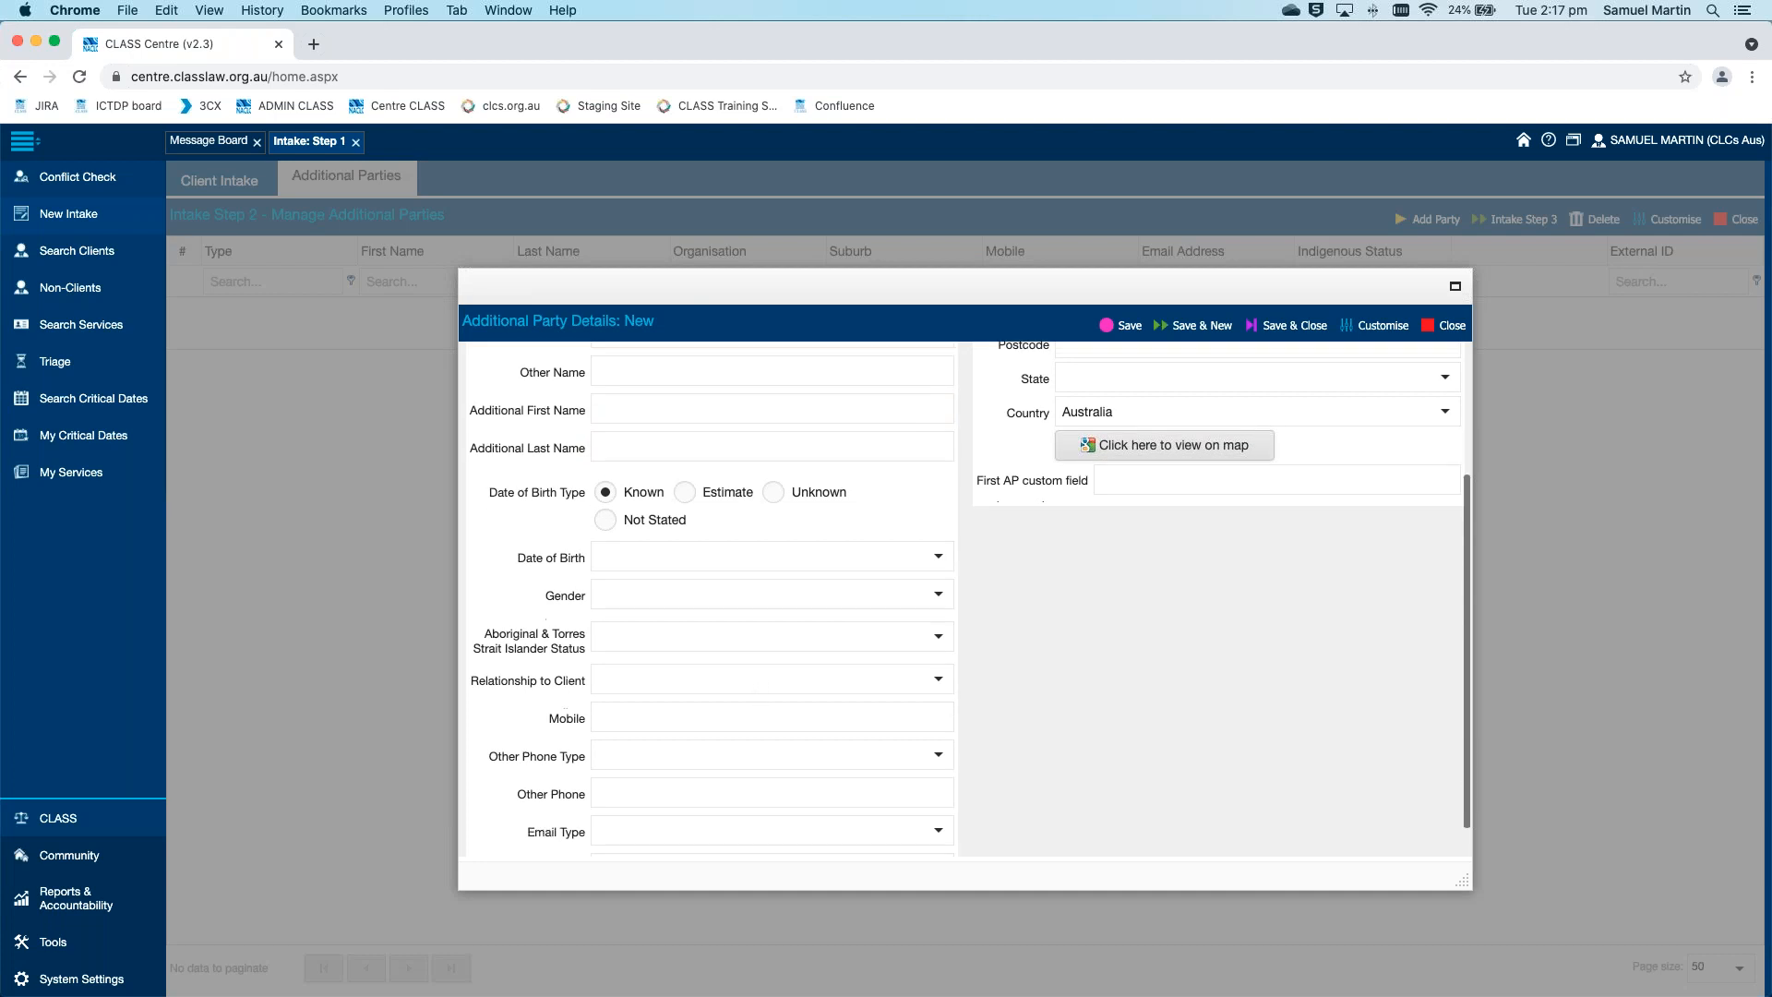
pyautogui.scroll(5, 827, 694)
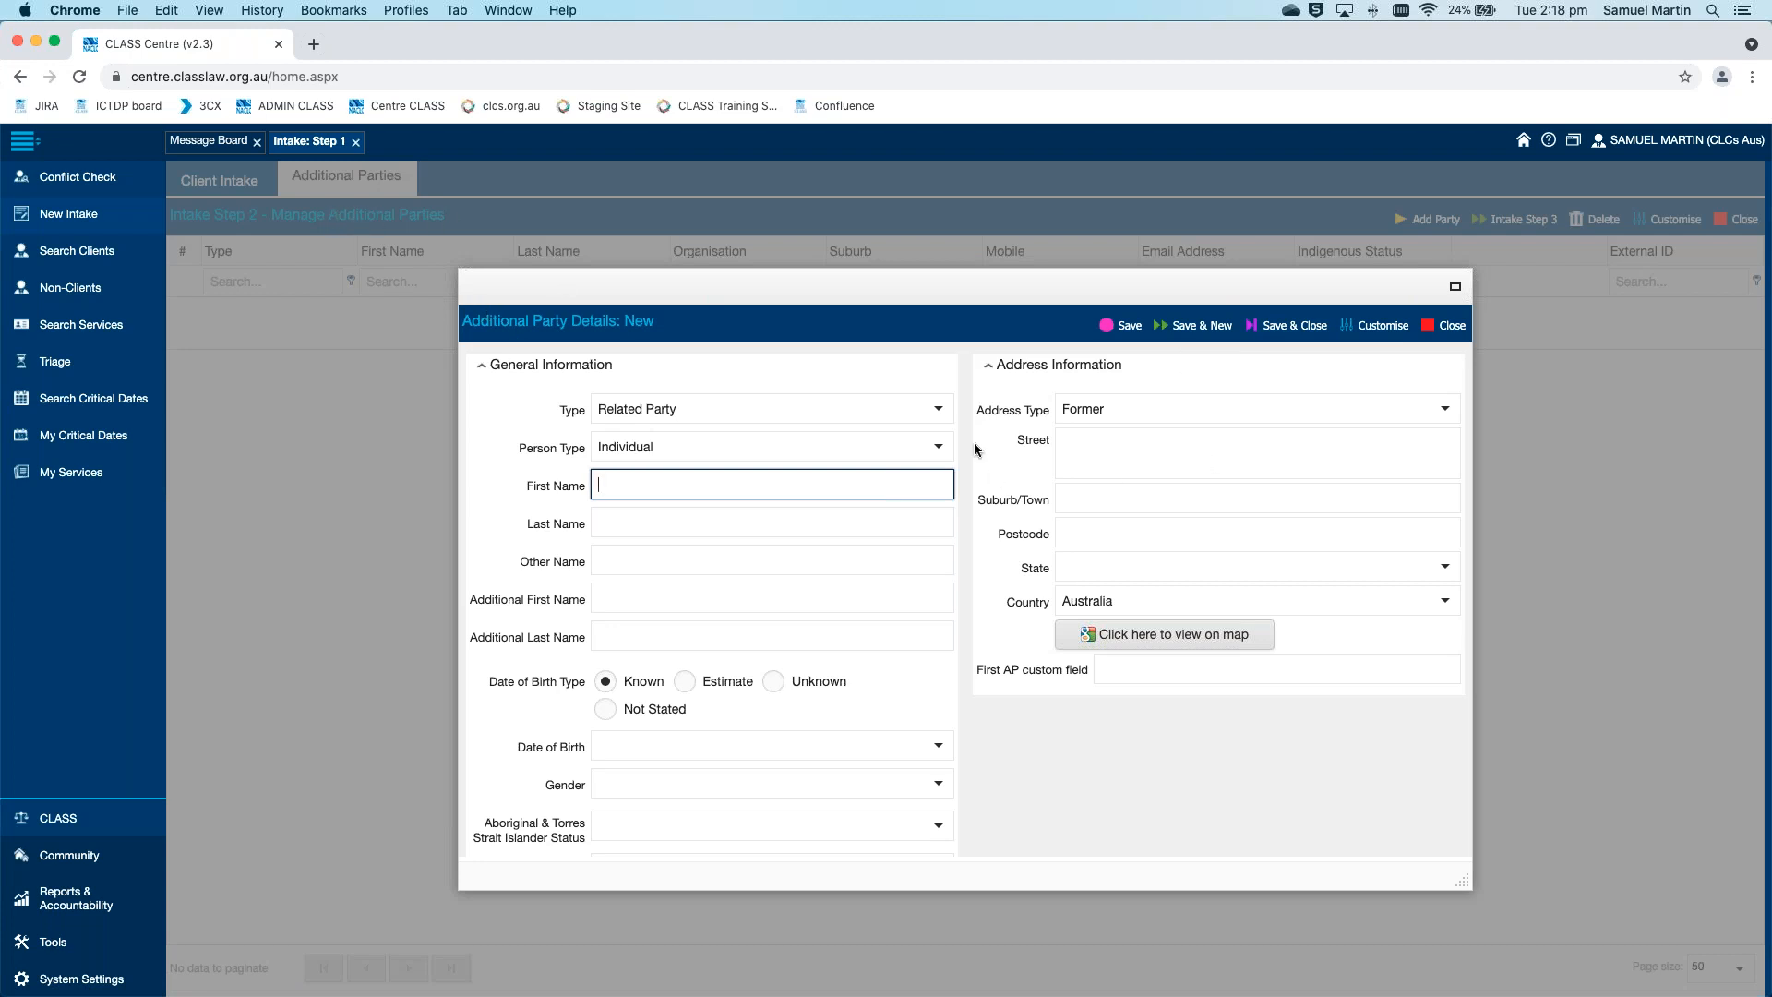
pyautogui.click(1194, 330)
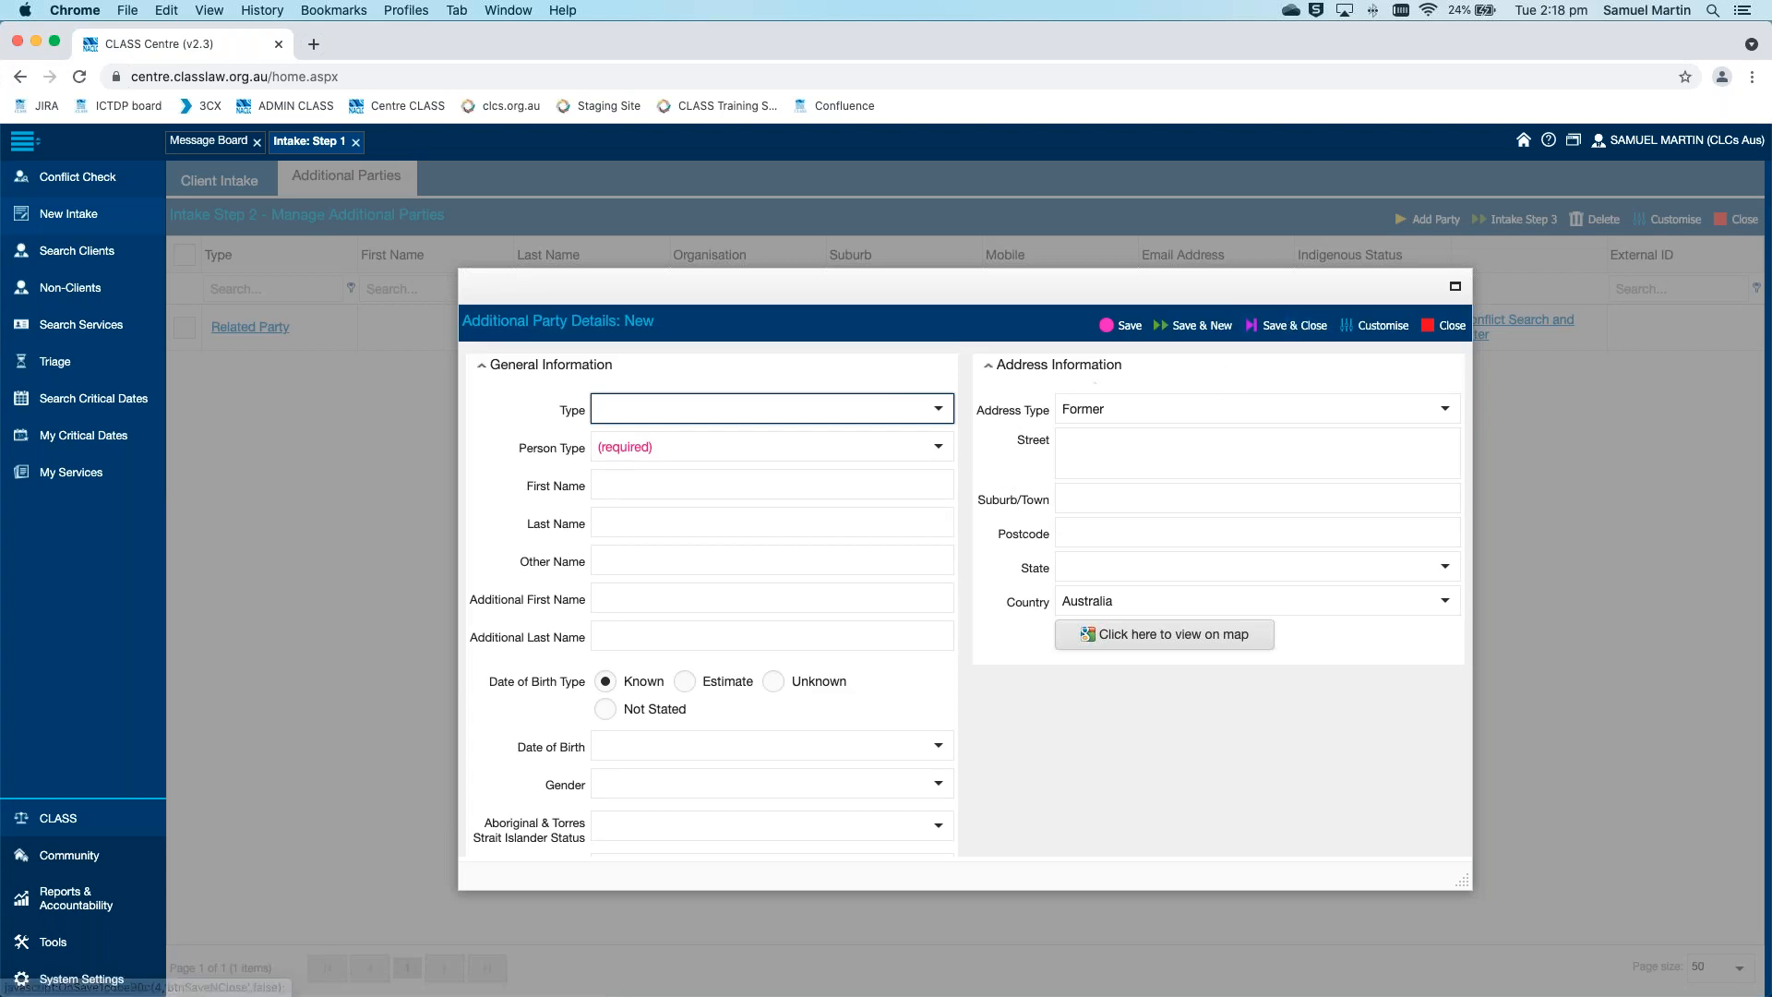
# Add a second additional party as a Related Party with Person Type Individual, then save and close it
pyautogui.click(937, 408)
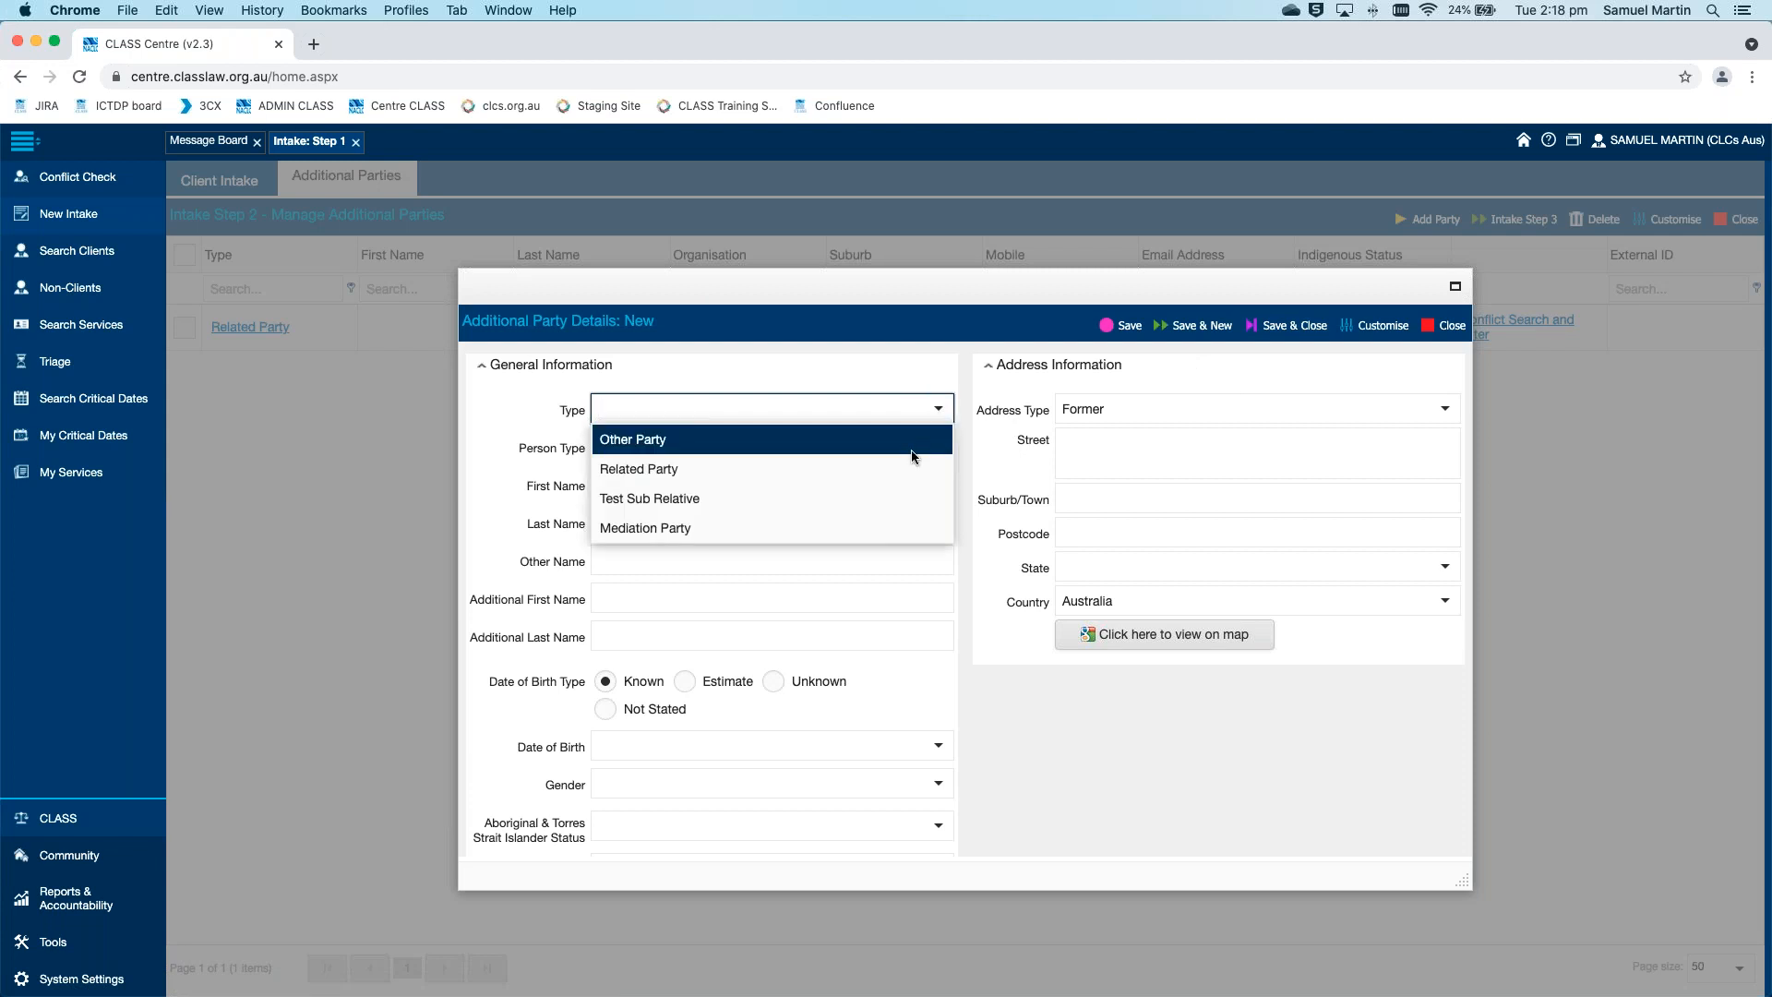
pyautogui.click(909, 469)
pyautogui.click(938, 447)
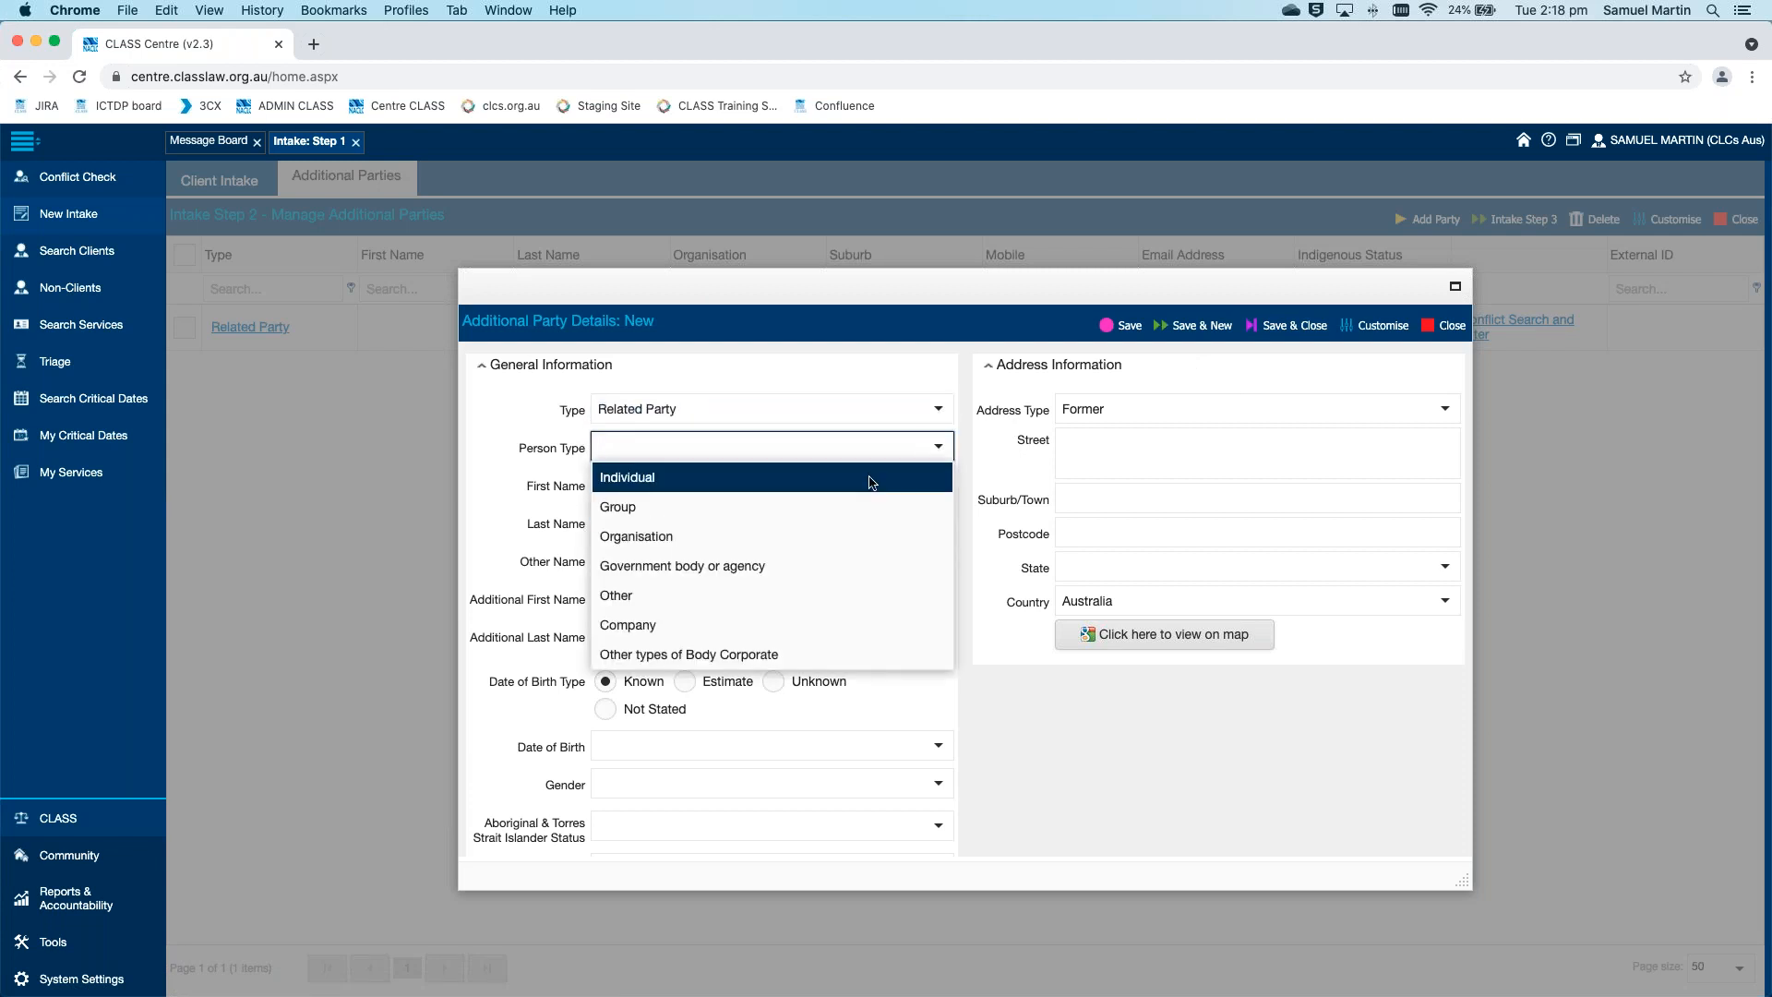
pyautogui.click(871, 477)
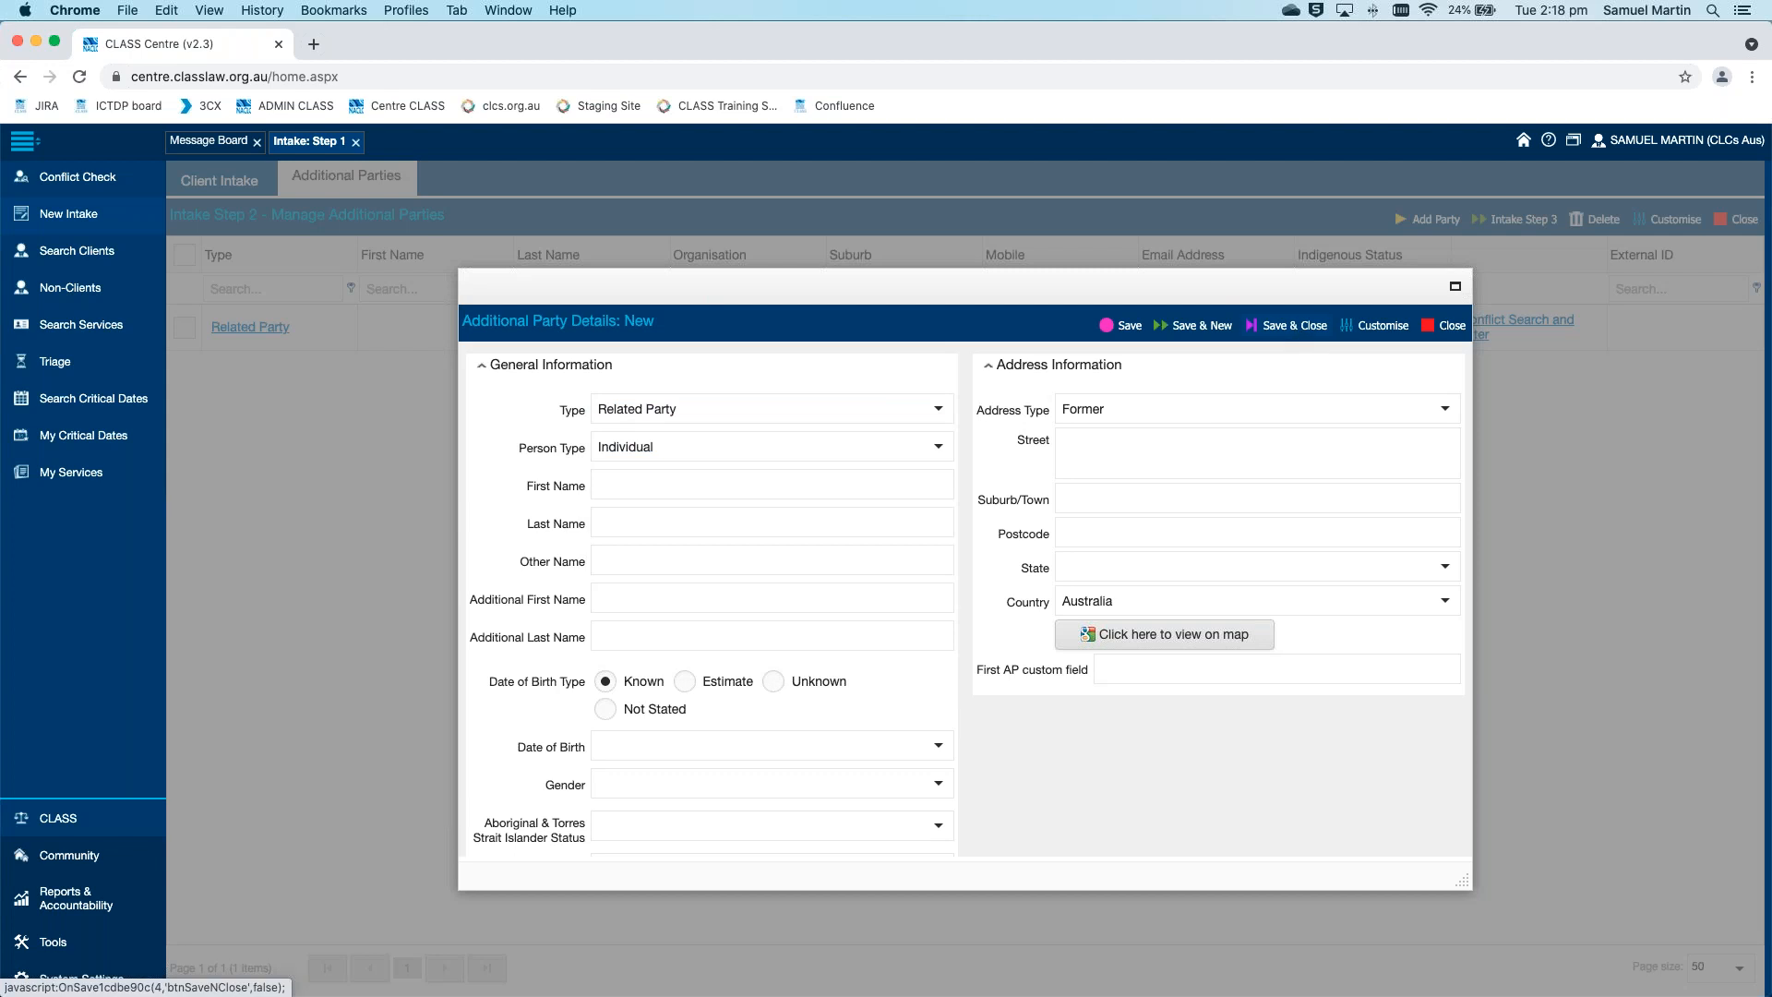
pyautogui.click(1292, 325)
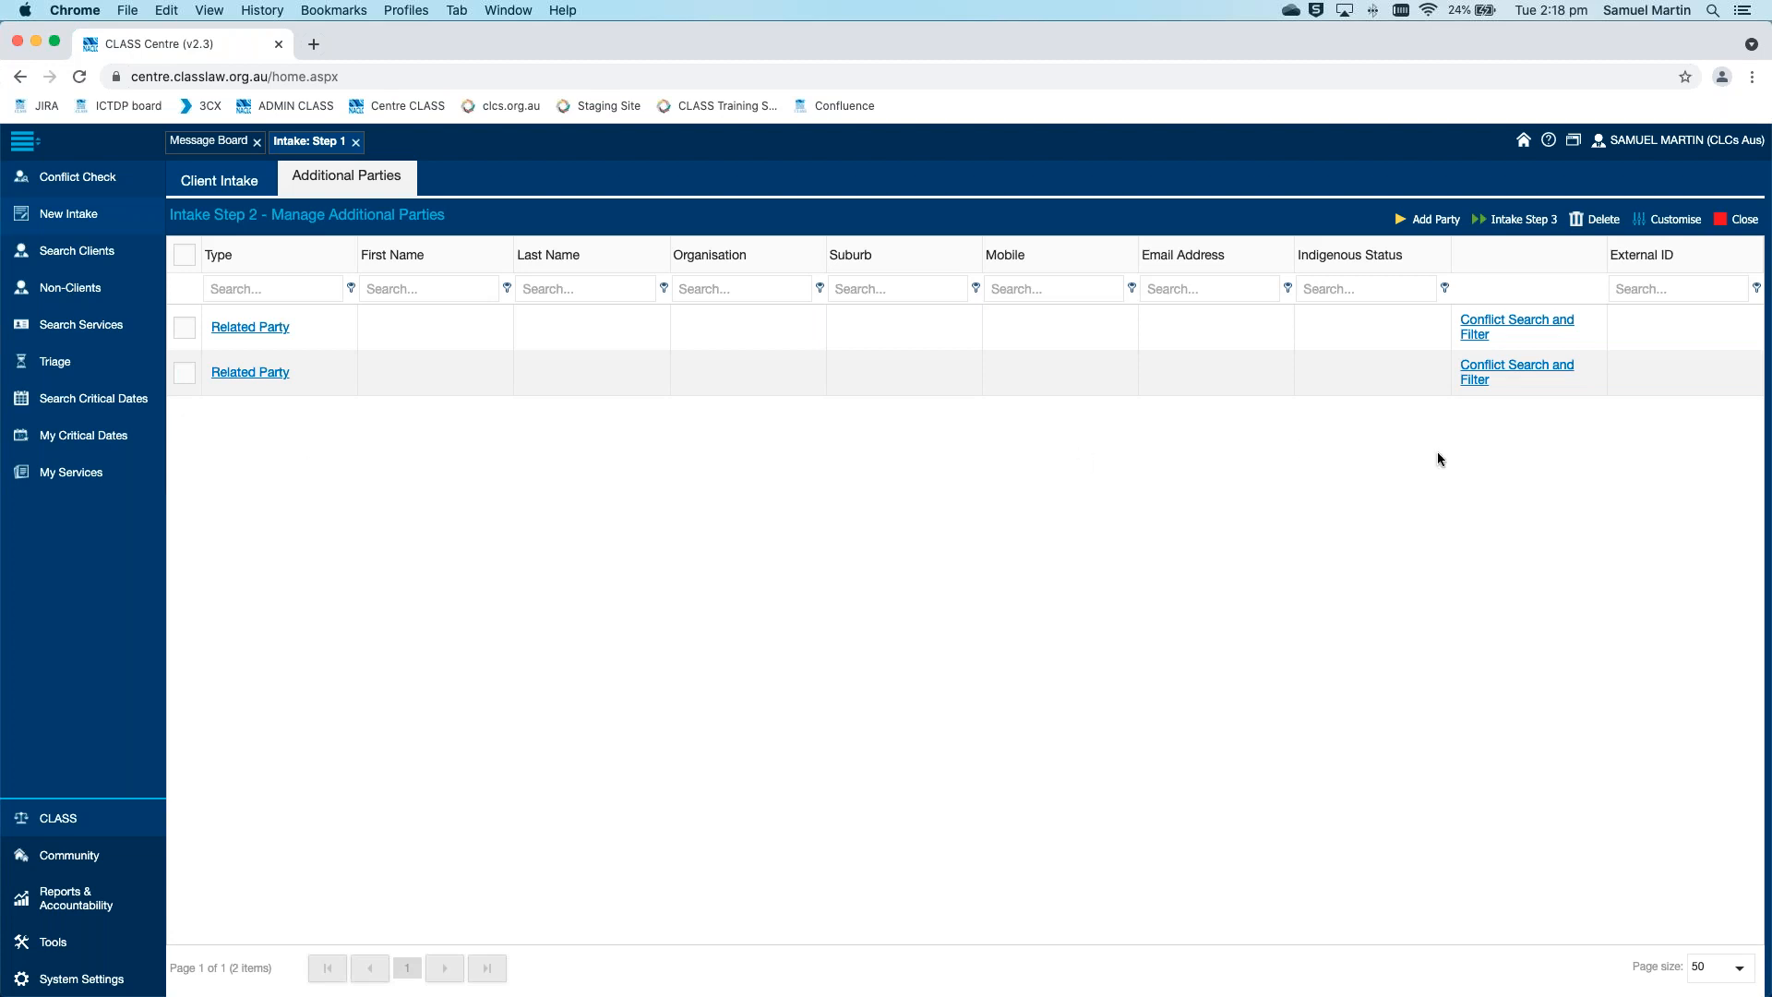
# Run a conflict search by last name for the second related party and record it as No Conflict
pyautogui.click(1517, 371)
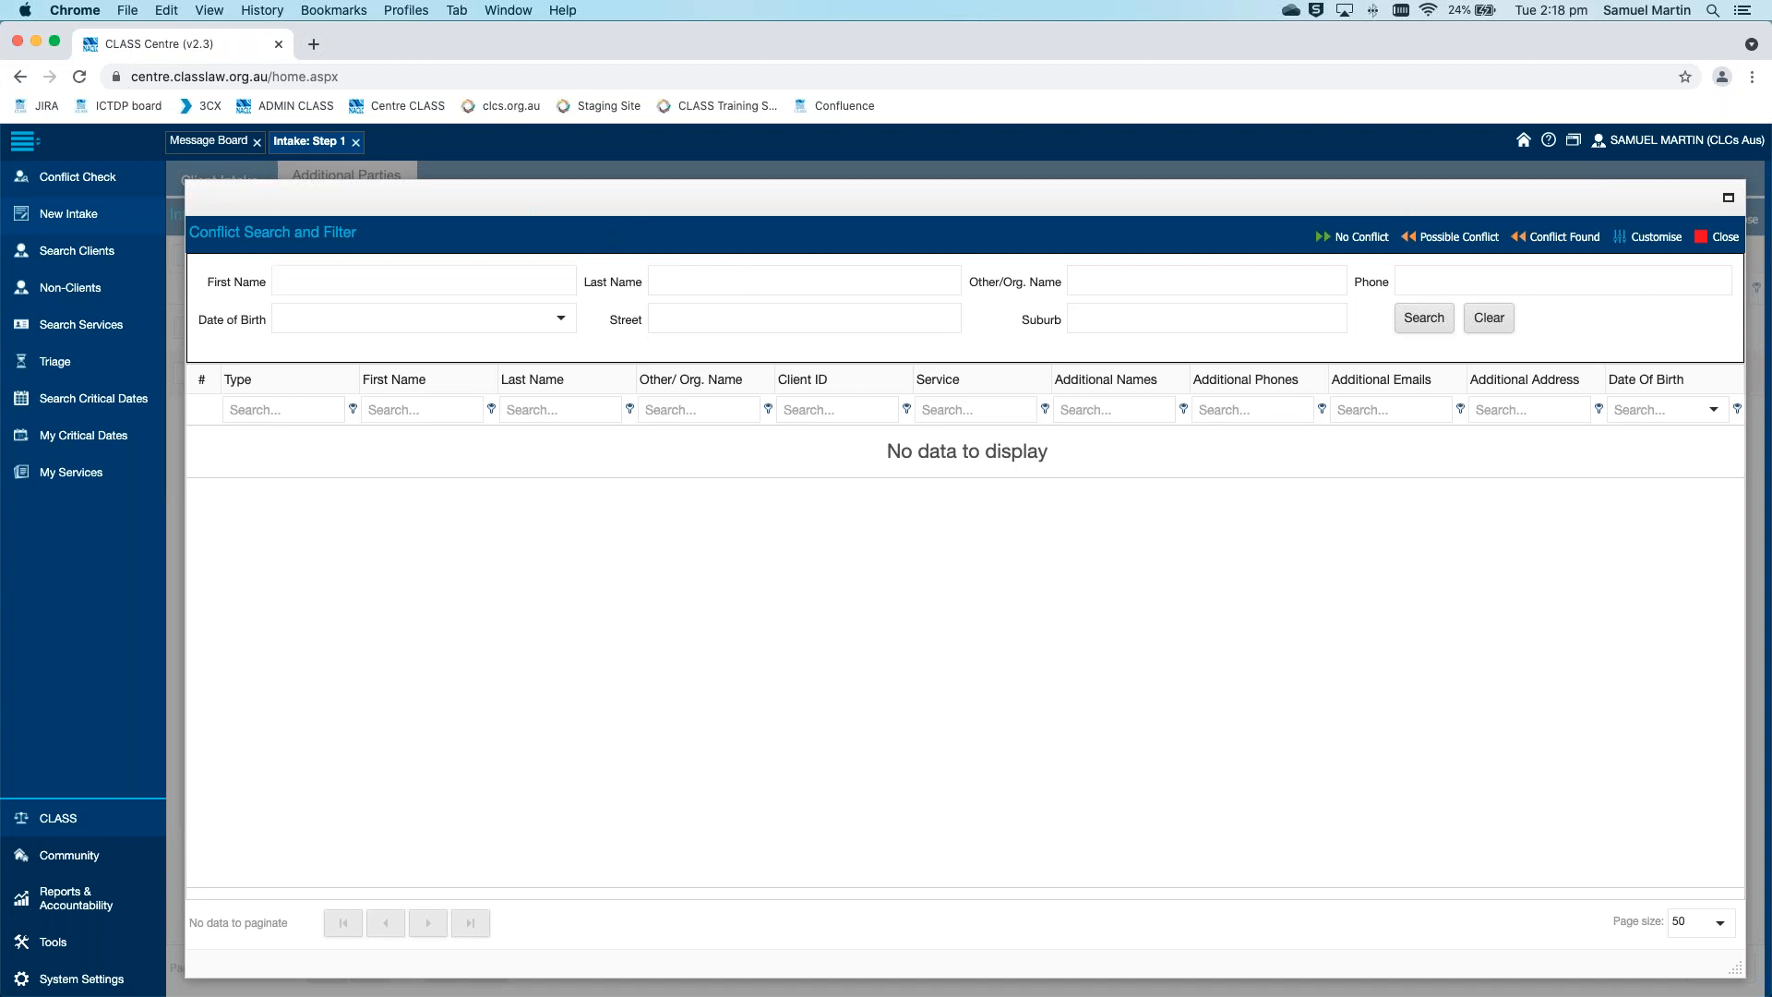
pyautogui.click(759, 284)
pyautogui.write('smith')
pyautogui.click(1422, 318)
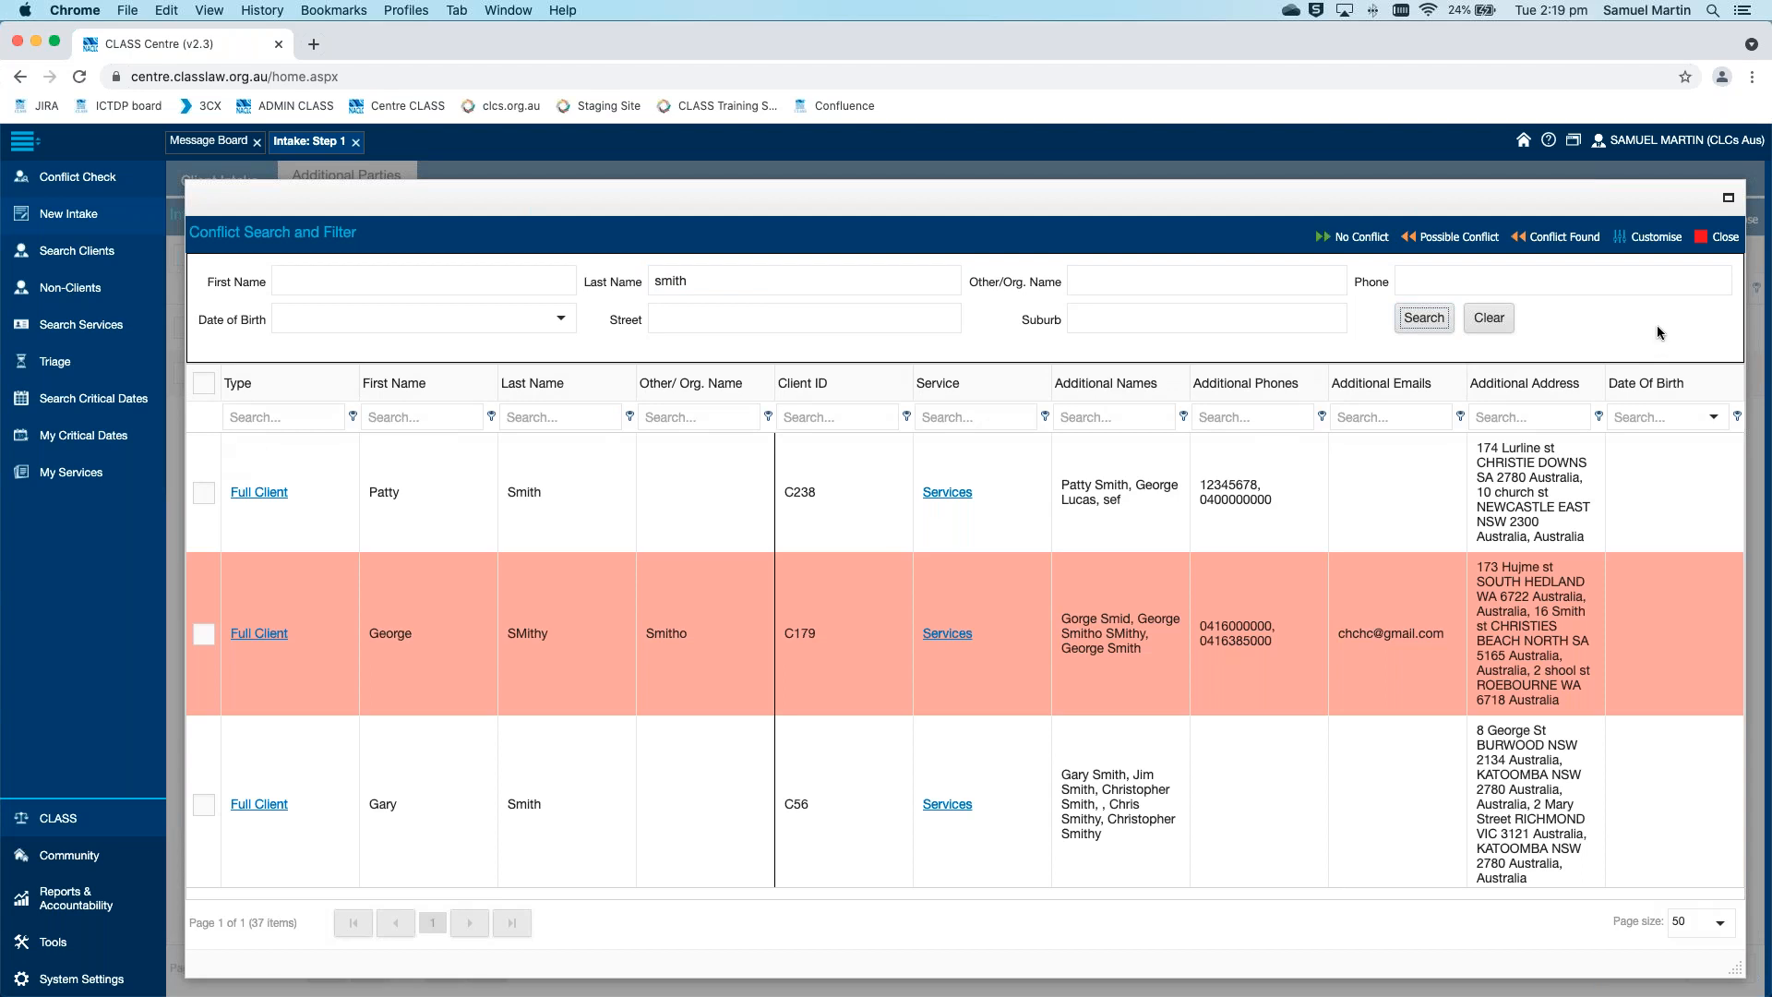
pyautogui.click(1320, 238)
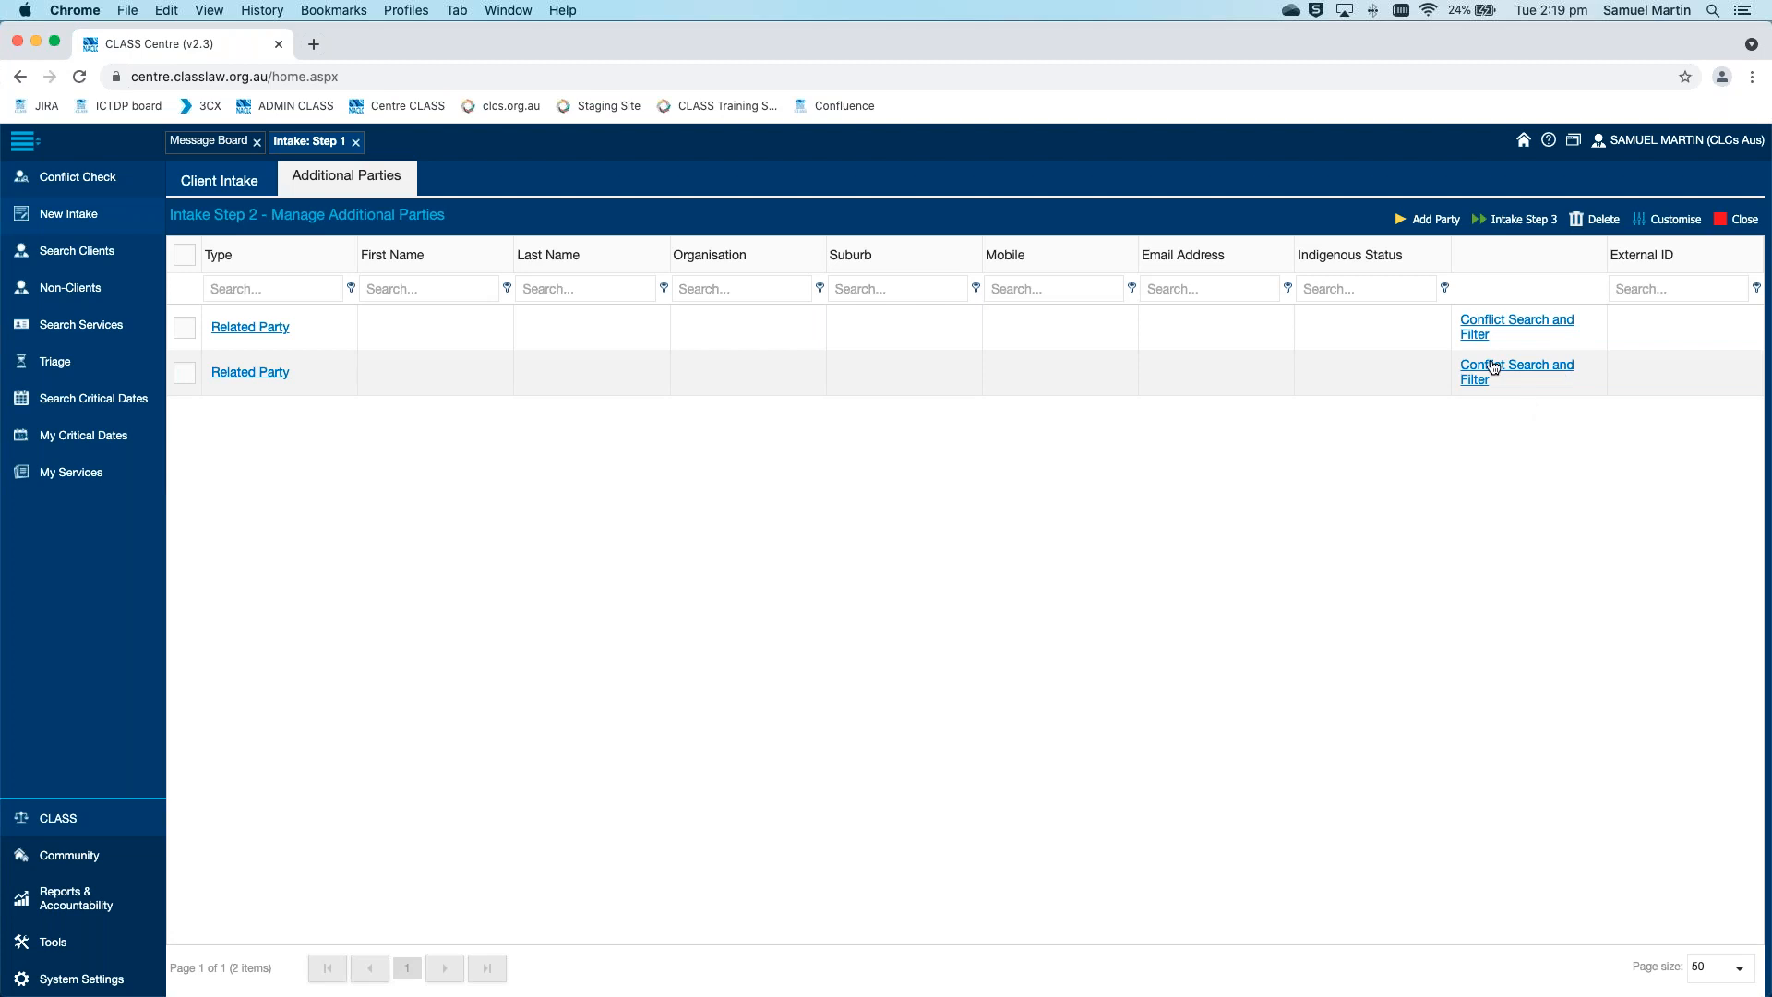
# Proceed to Intake Step 3 and run the conflict search with the client's prefilled first and last name
pyautogui.click(1506, 226)
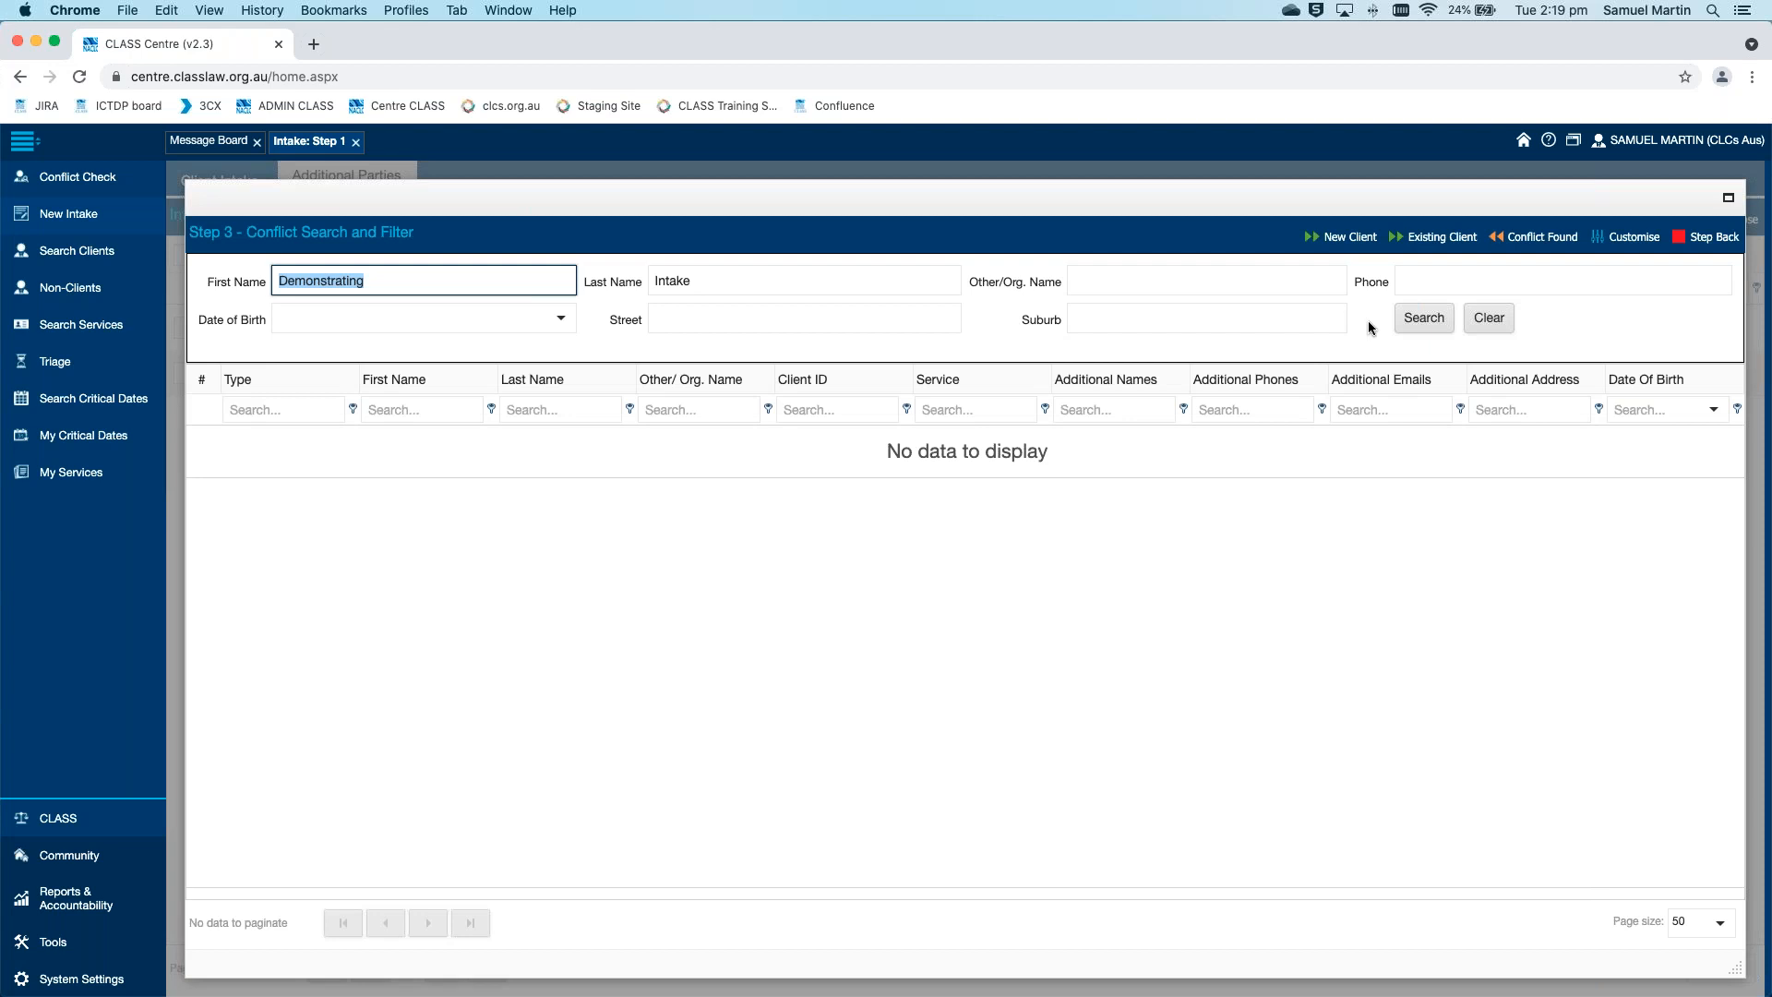
pyautogui.click(423, 240)
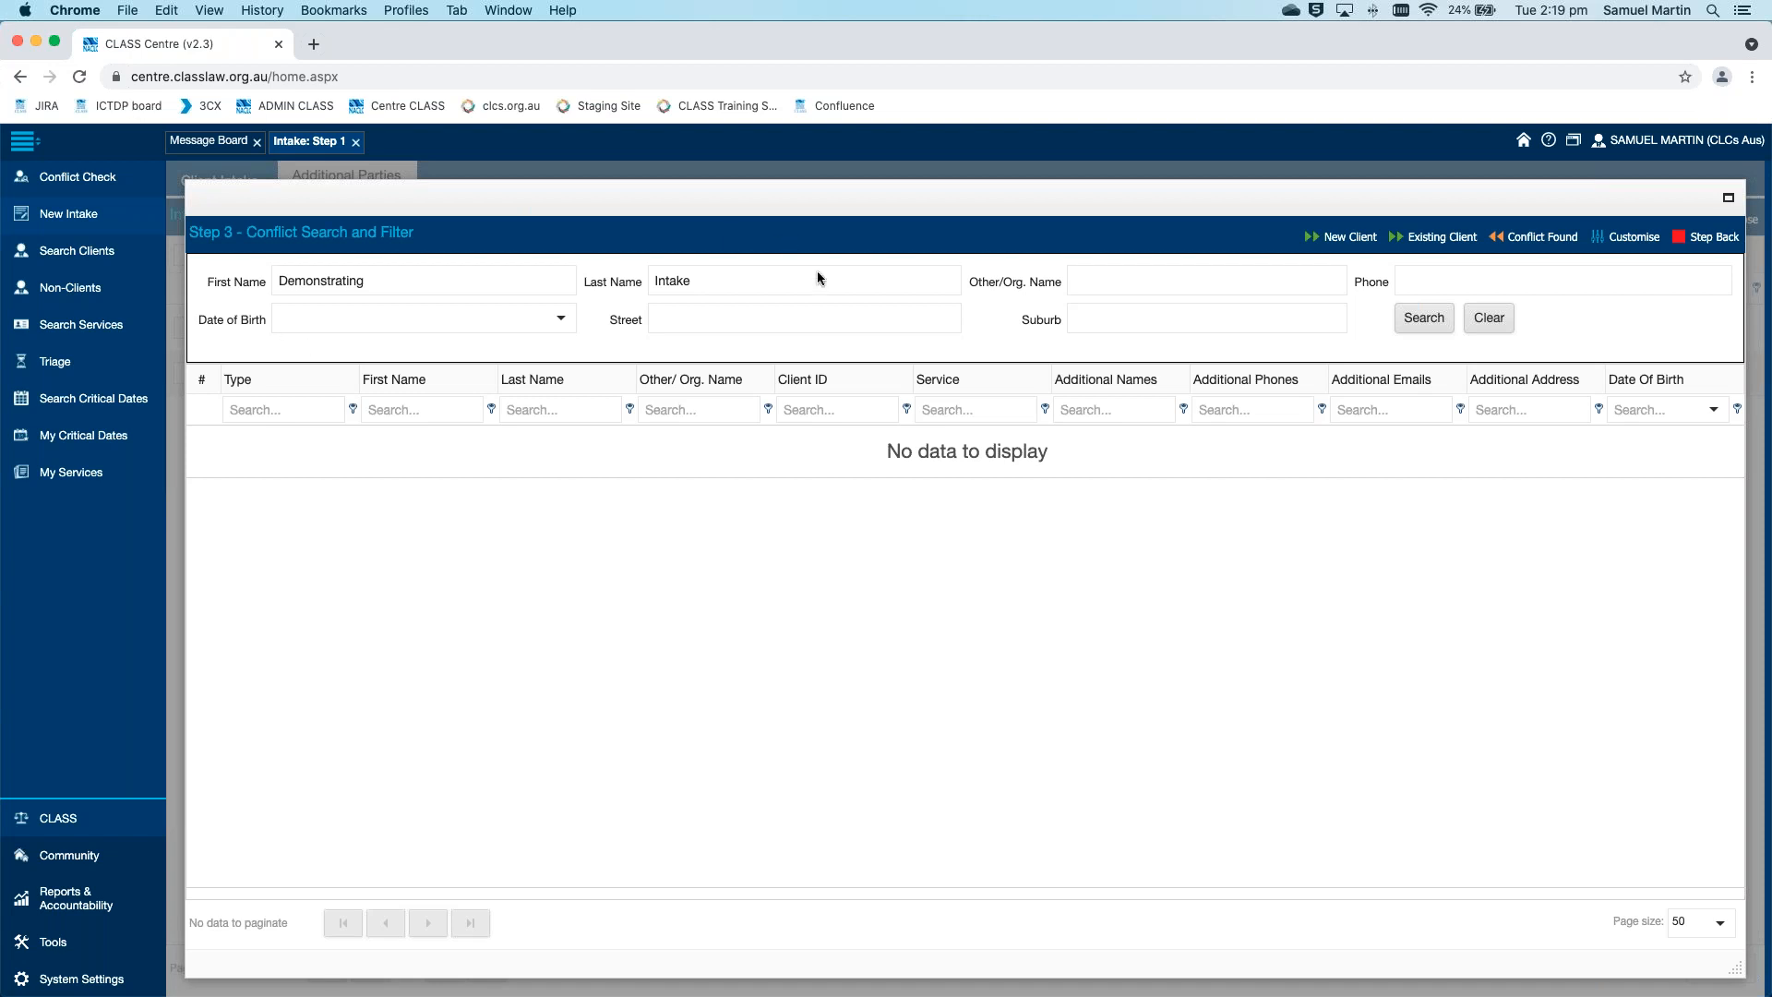
pyautogui.click(1424, 324)
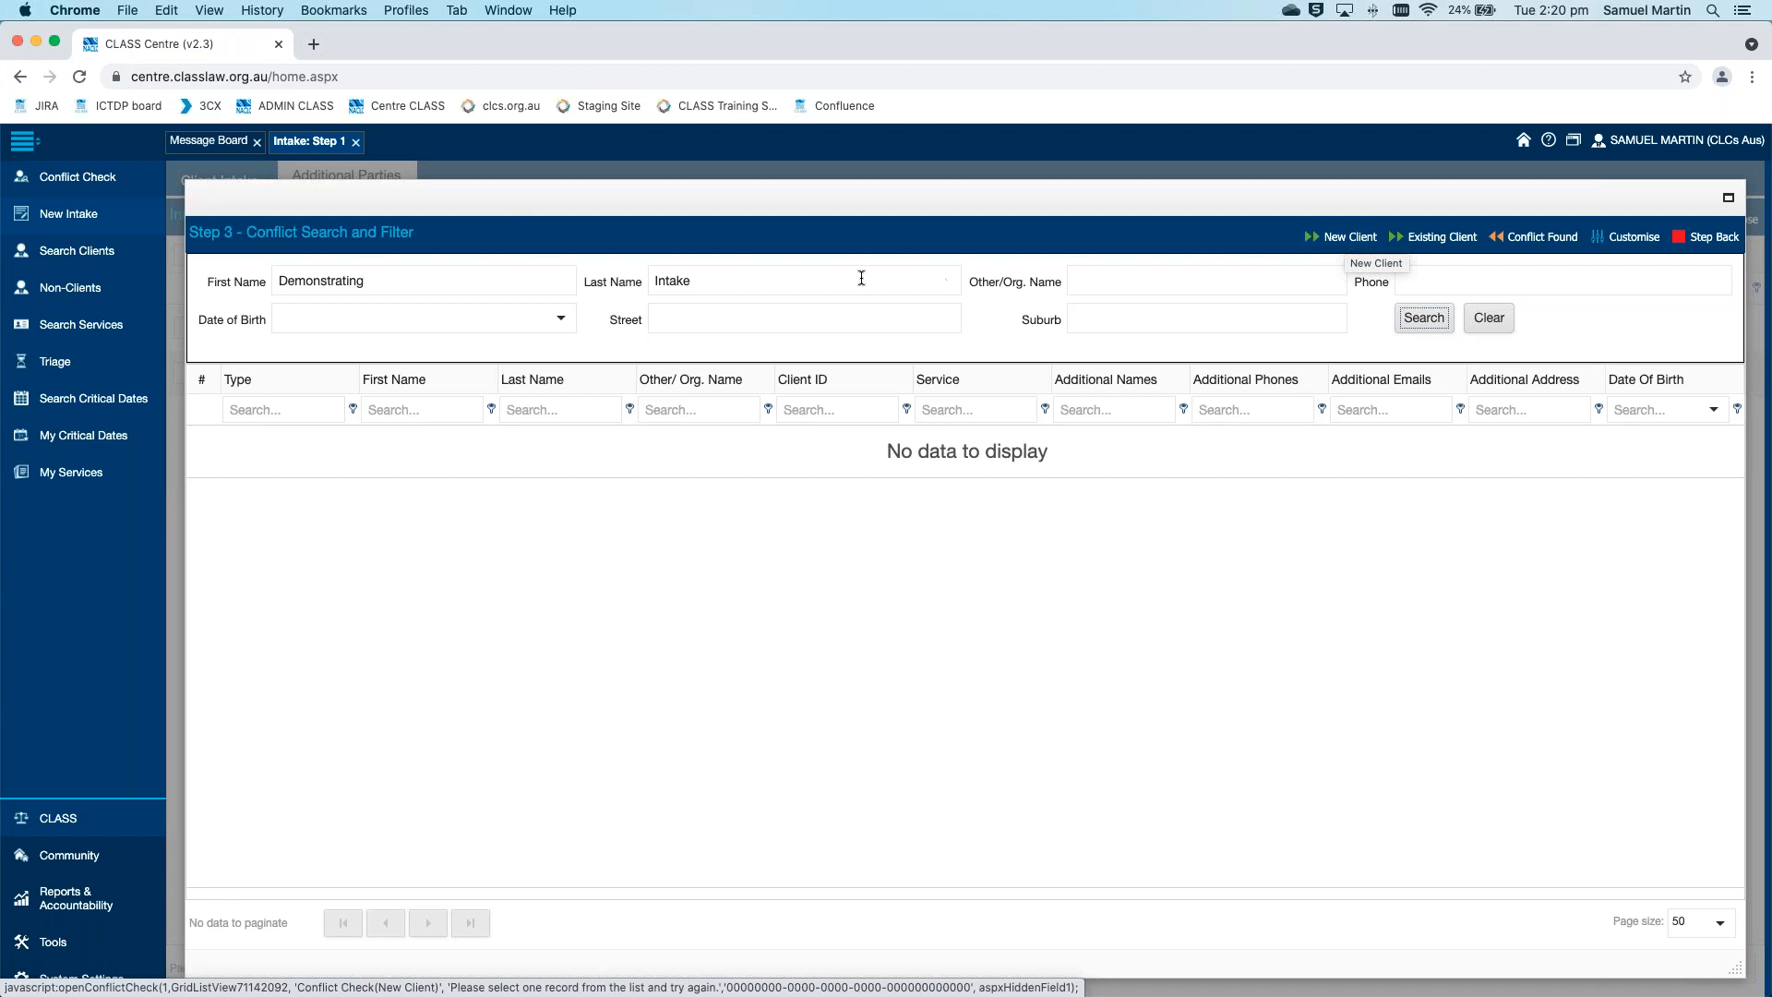
# Clear the First Name criterion and rerun the Step 3 conflict search with a different last name
pyautogui.click(504, 281)
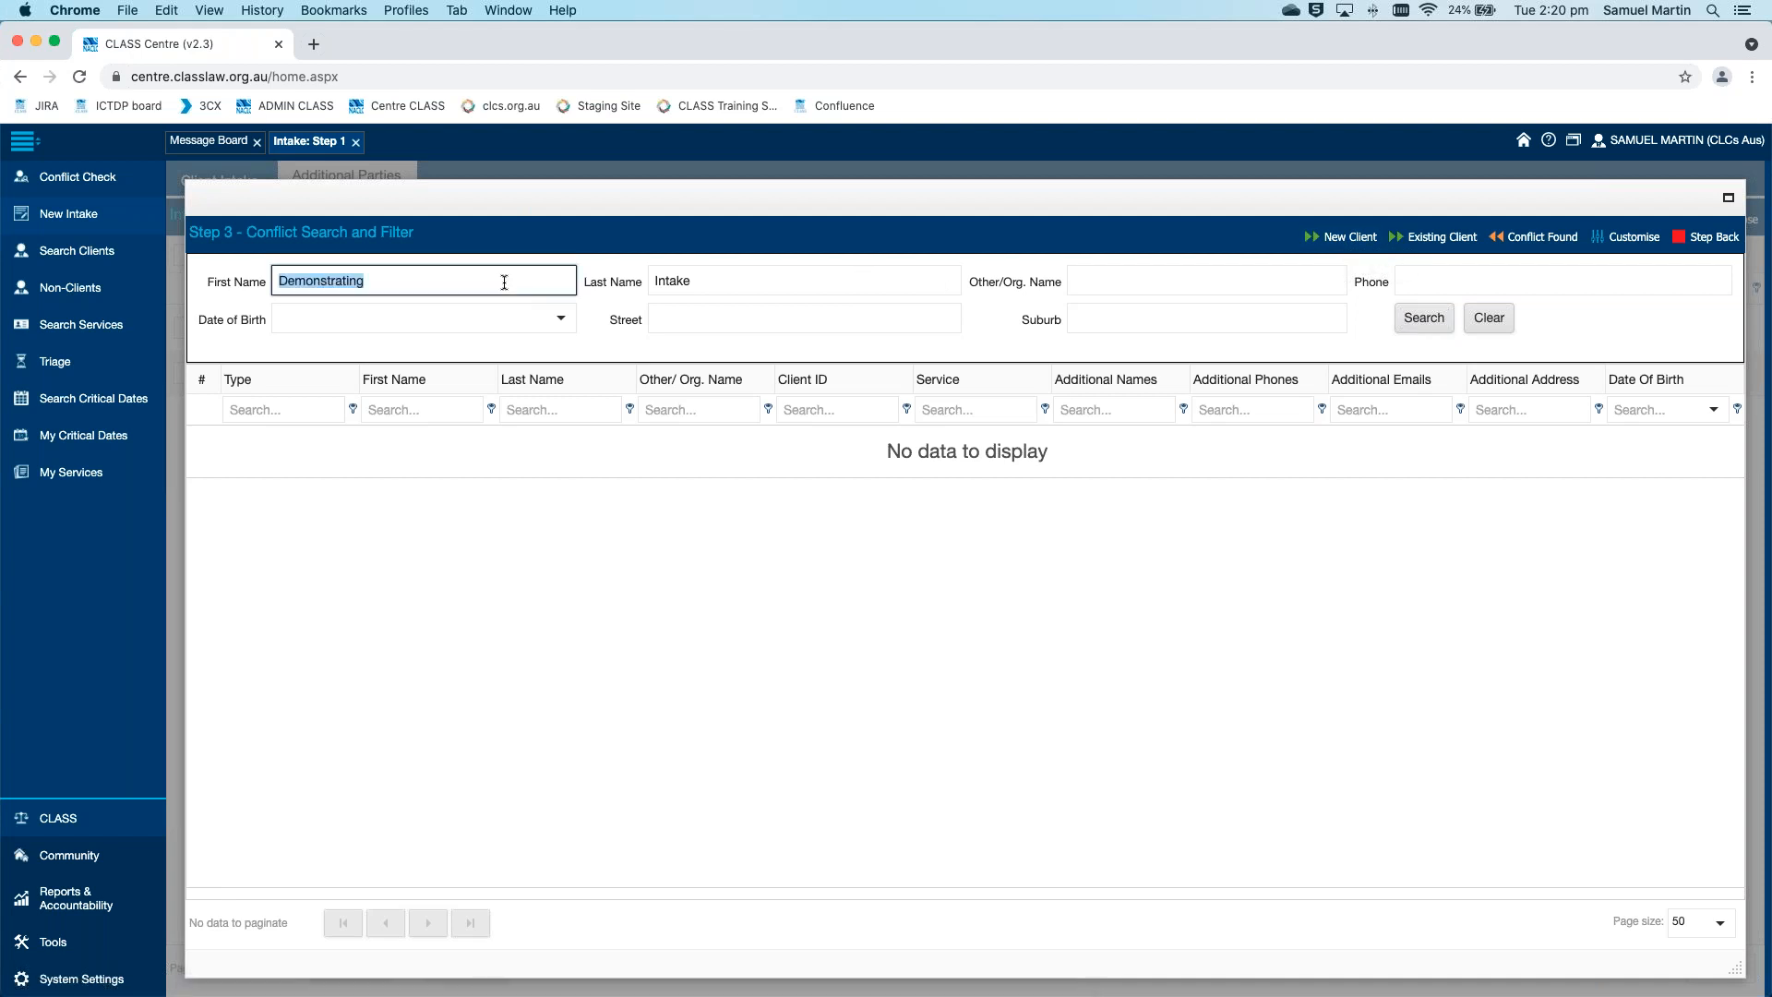
pyautogui.press('BackSpace')
pyautogui.click(774, 279)
pyautogui.write('Smith')
pyautogui.press('Return')
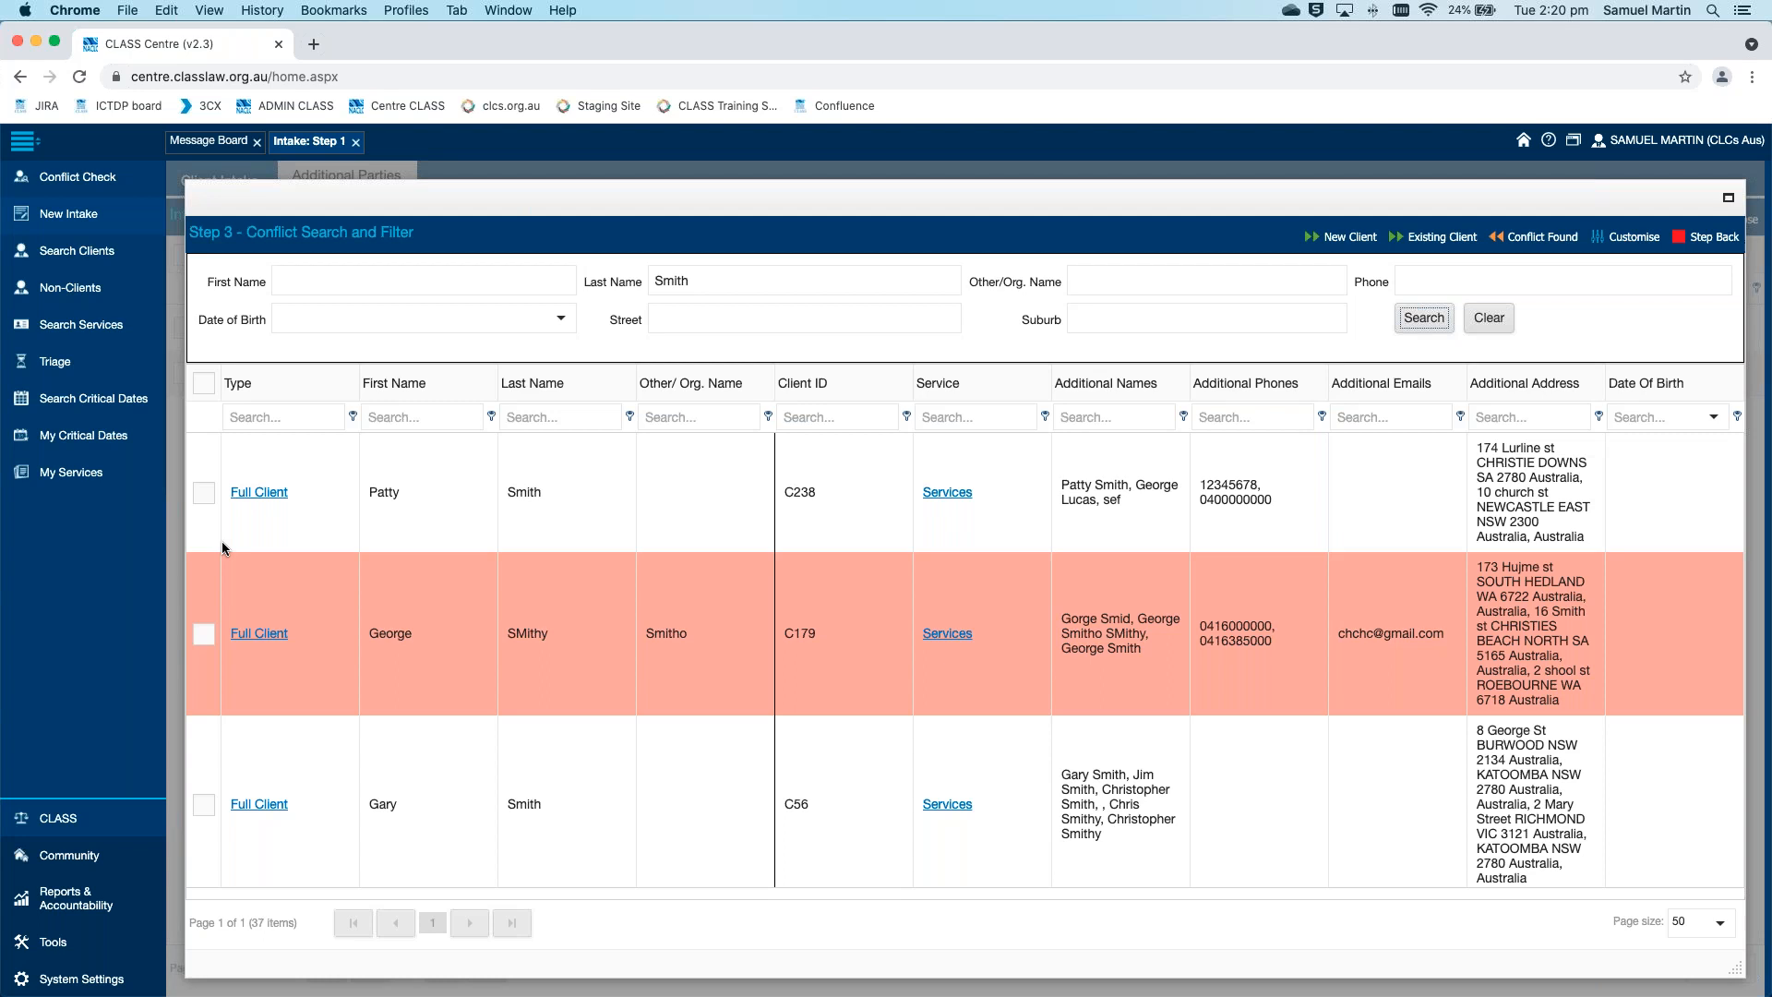
pyautogui.click(204, 493)
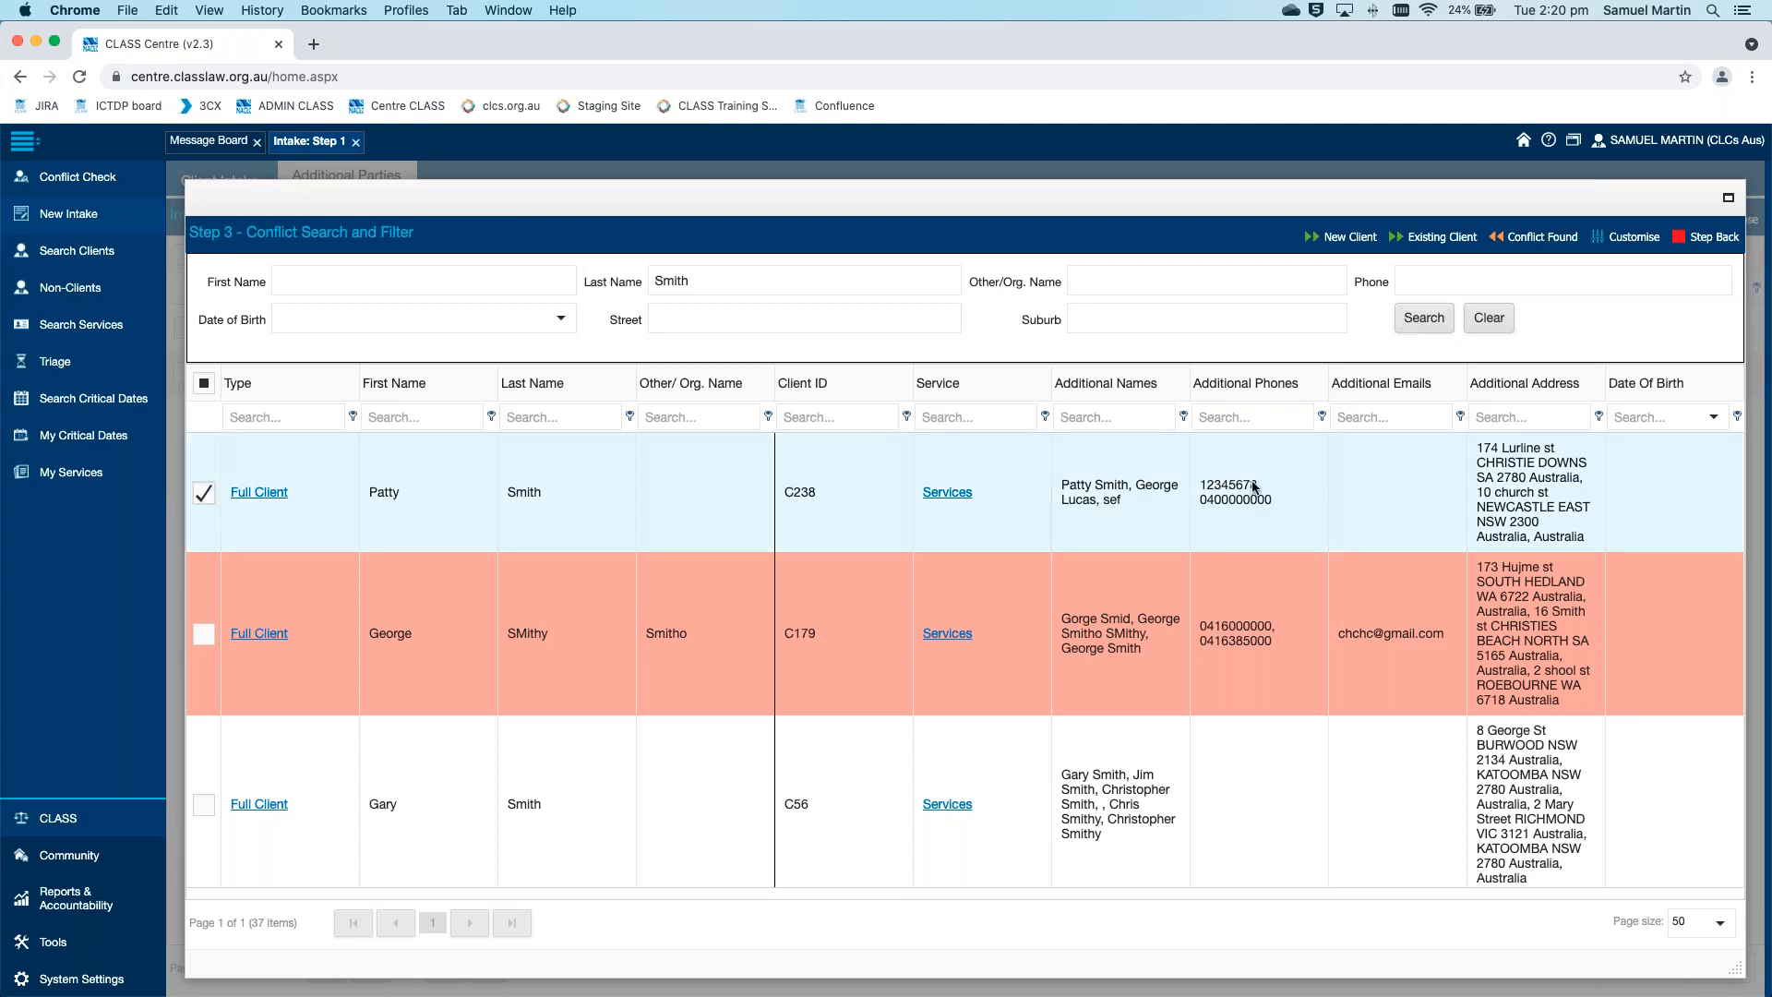
pyautogui.click(1437, 237)
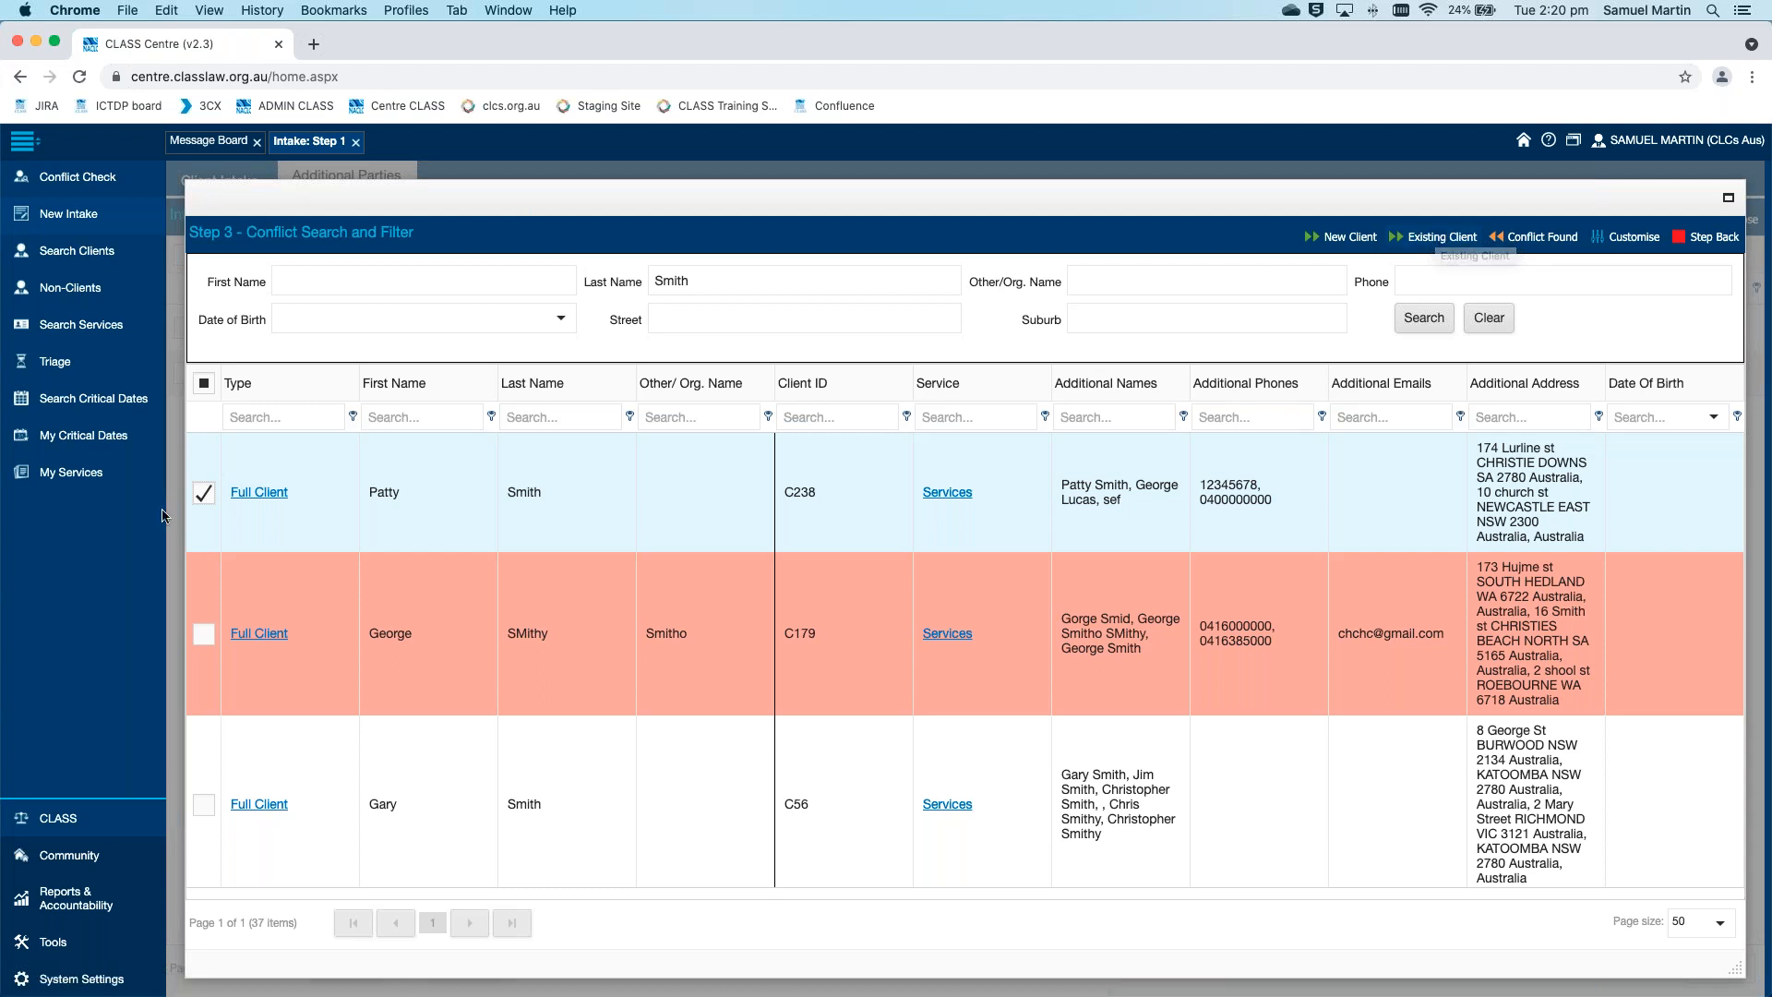
pyautogui.doubleClick(746, 279)
pyautogui.press('BackSpace')
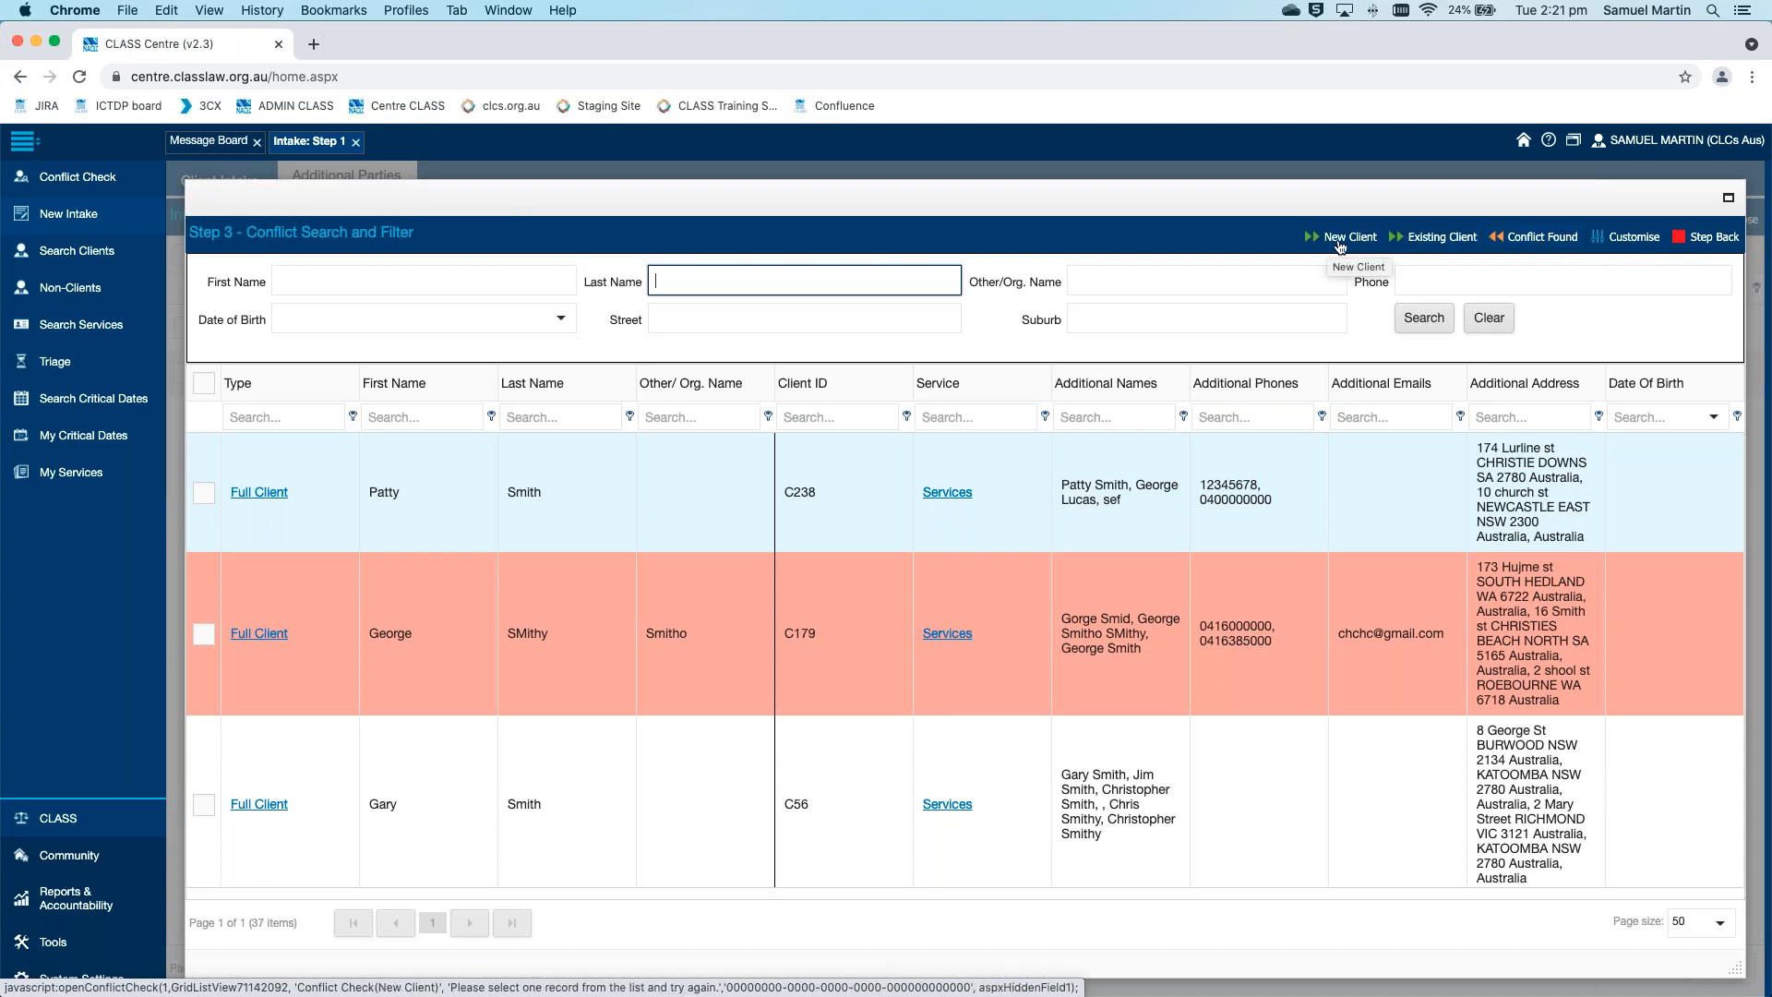
# Proceed with the intake as a new client, recording the conflict check's Result Type as New Client without notes, and save and close it
pyautogui.click(1345, 238)
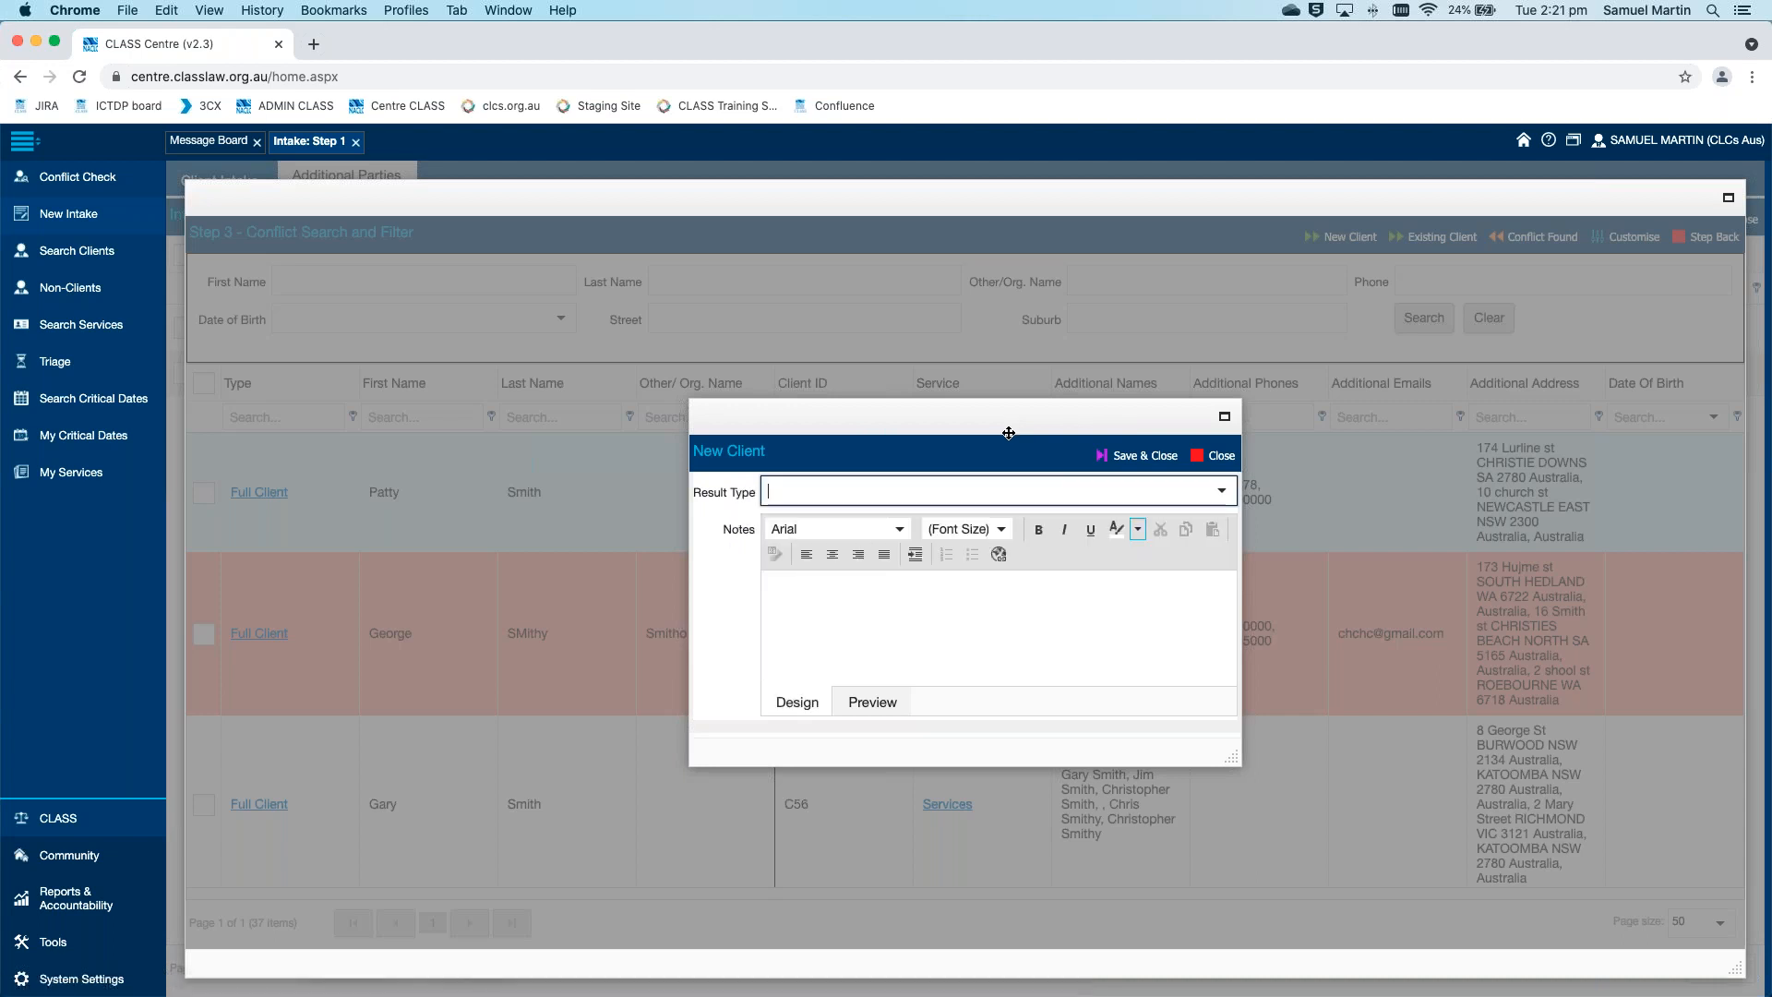
pyautogui.click(1223, 492)
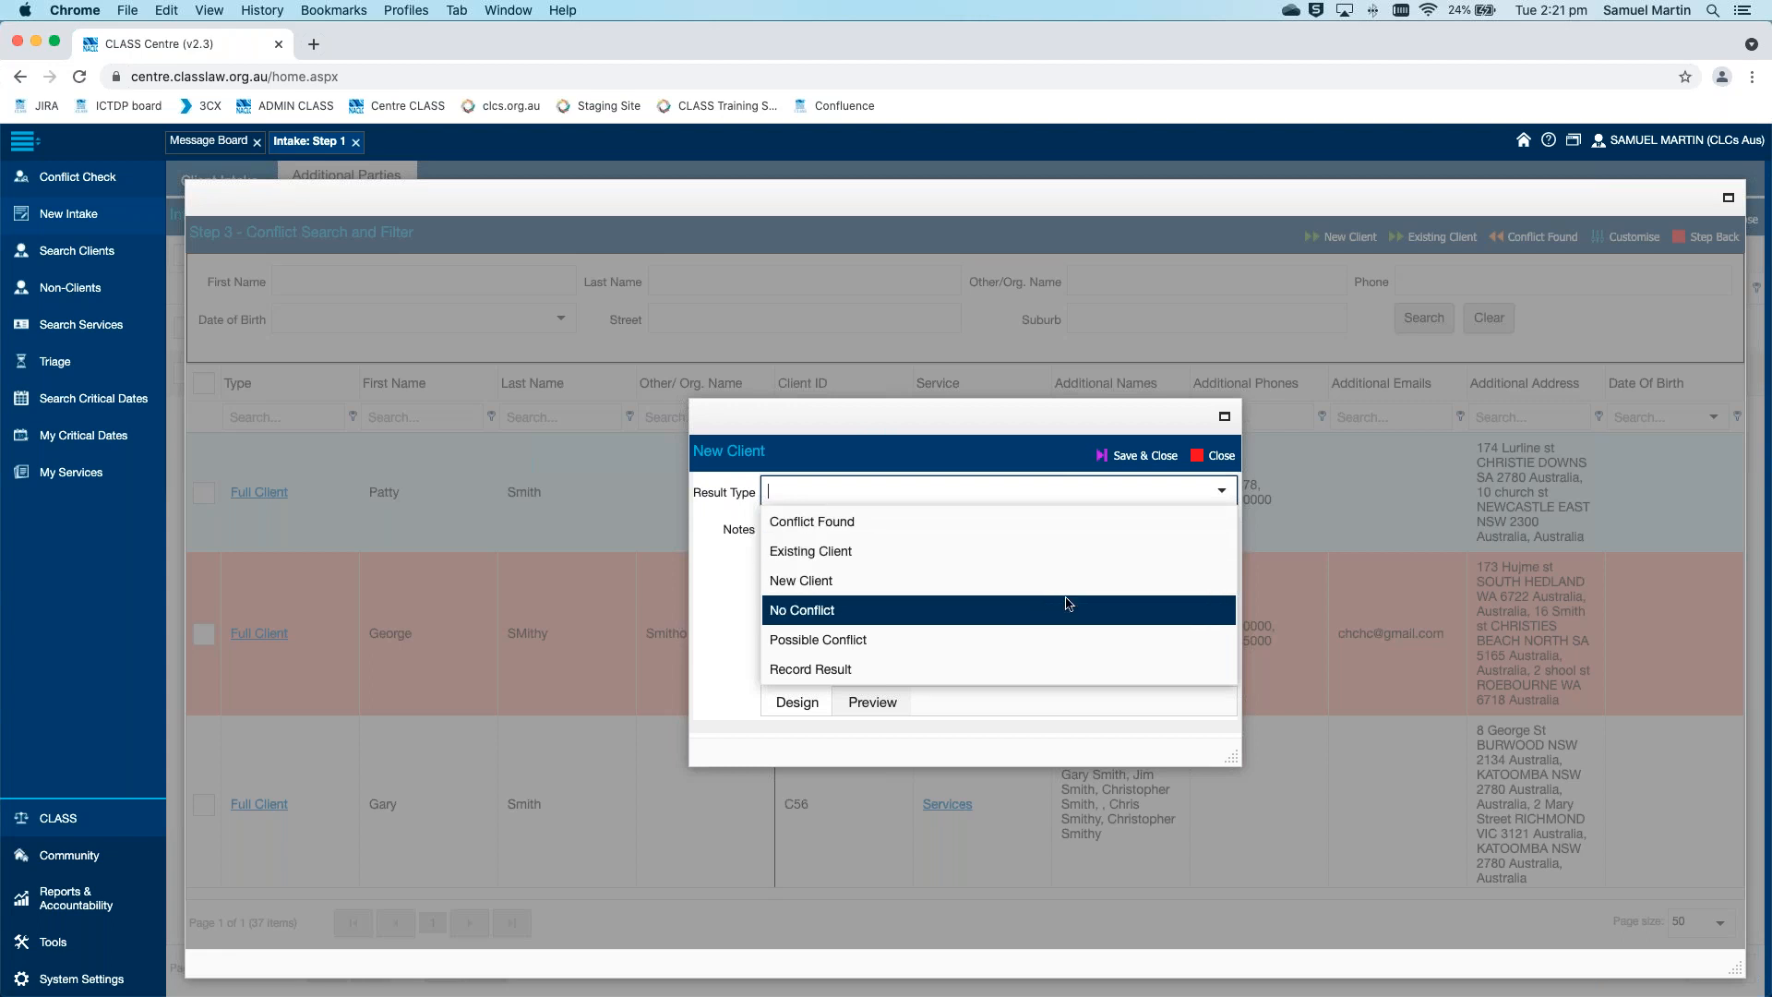
pyautogui.click(1058, 651)
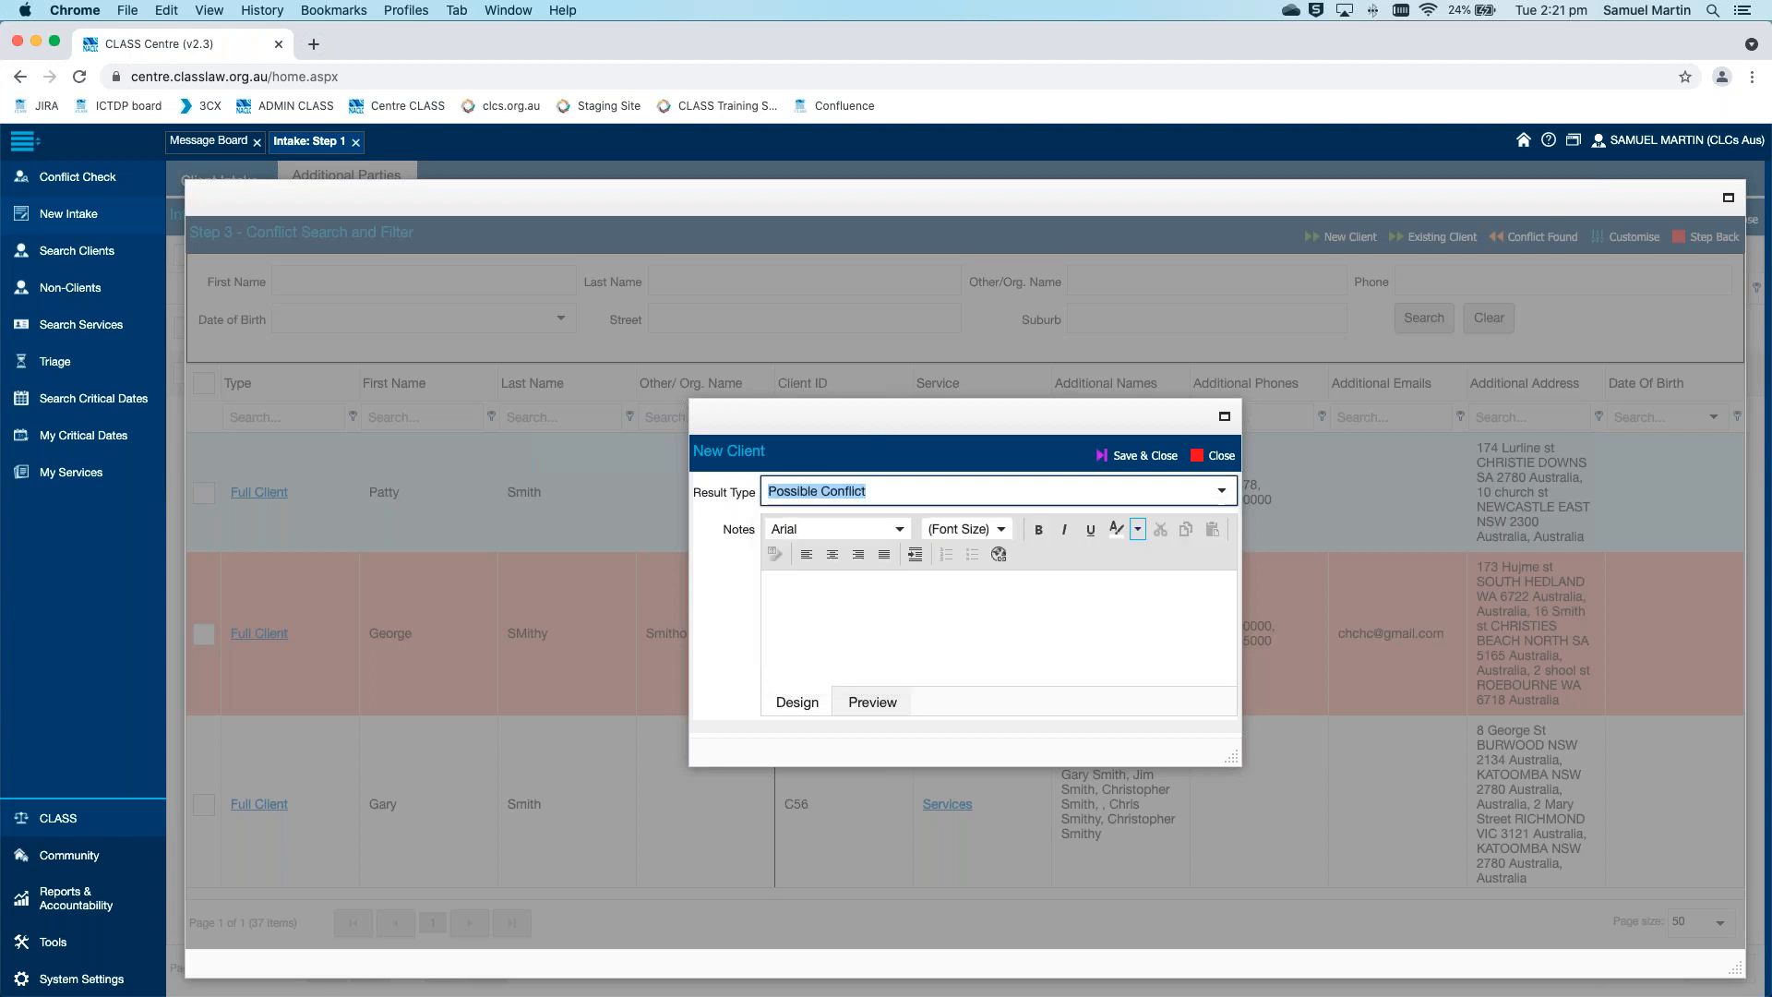
pyautogui.write('fgdjdgj')
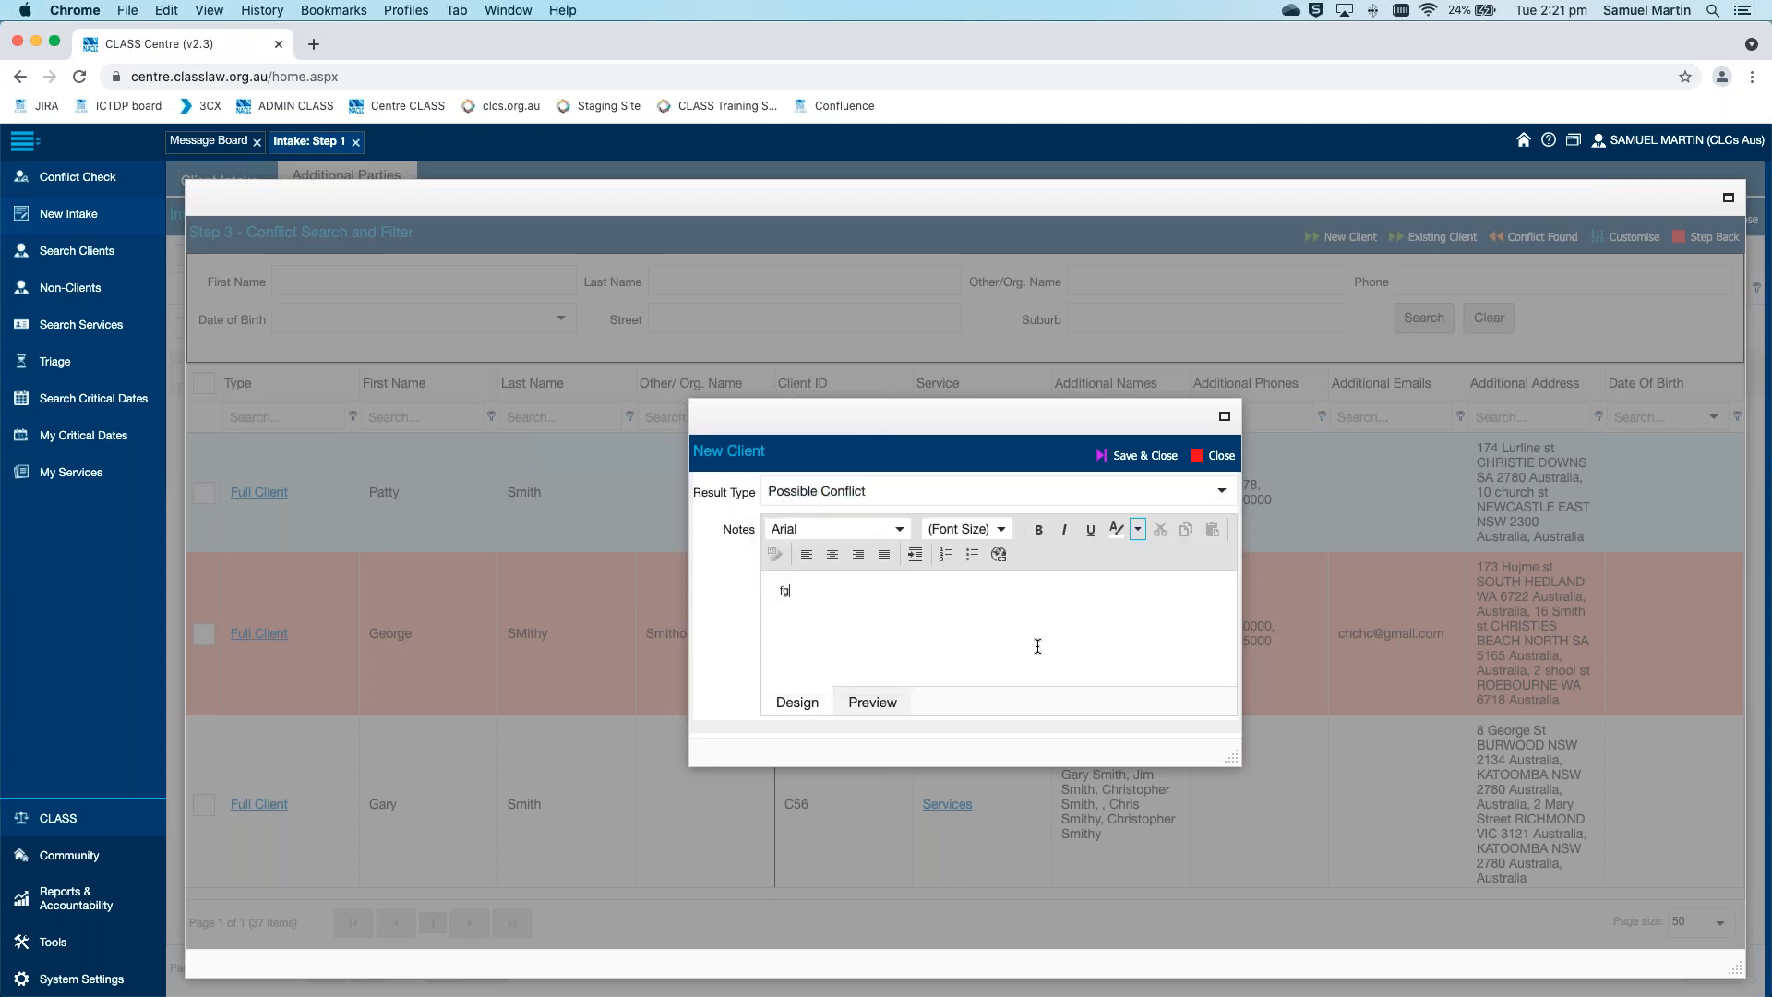
pyautogui.press('BackSpace')
pyautogui.press('BackSpace')
pyautogui.press('BackSpace')
pyautogui.press('BackSpace')
pyautogui.press('BackSpace')
pyautogui.press('BackSpace')
pyautogui.click(1128, 480)
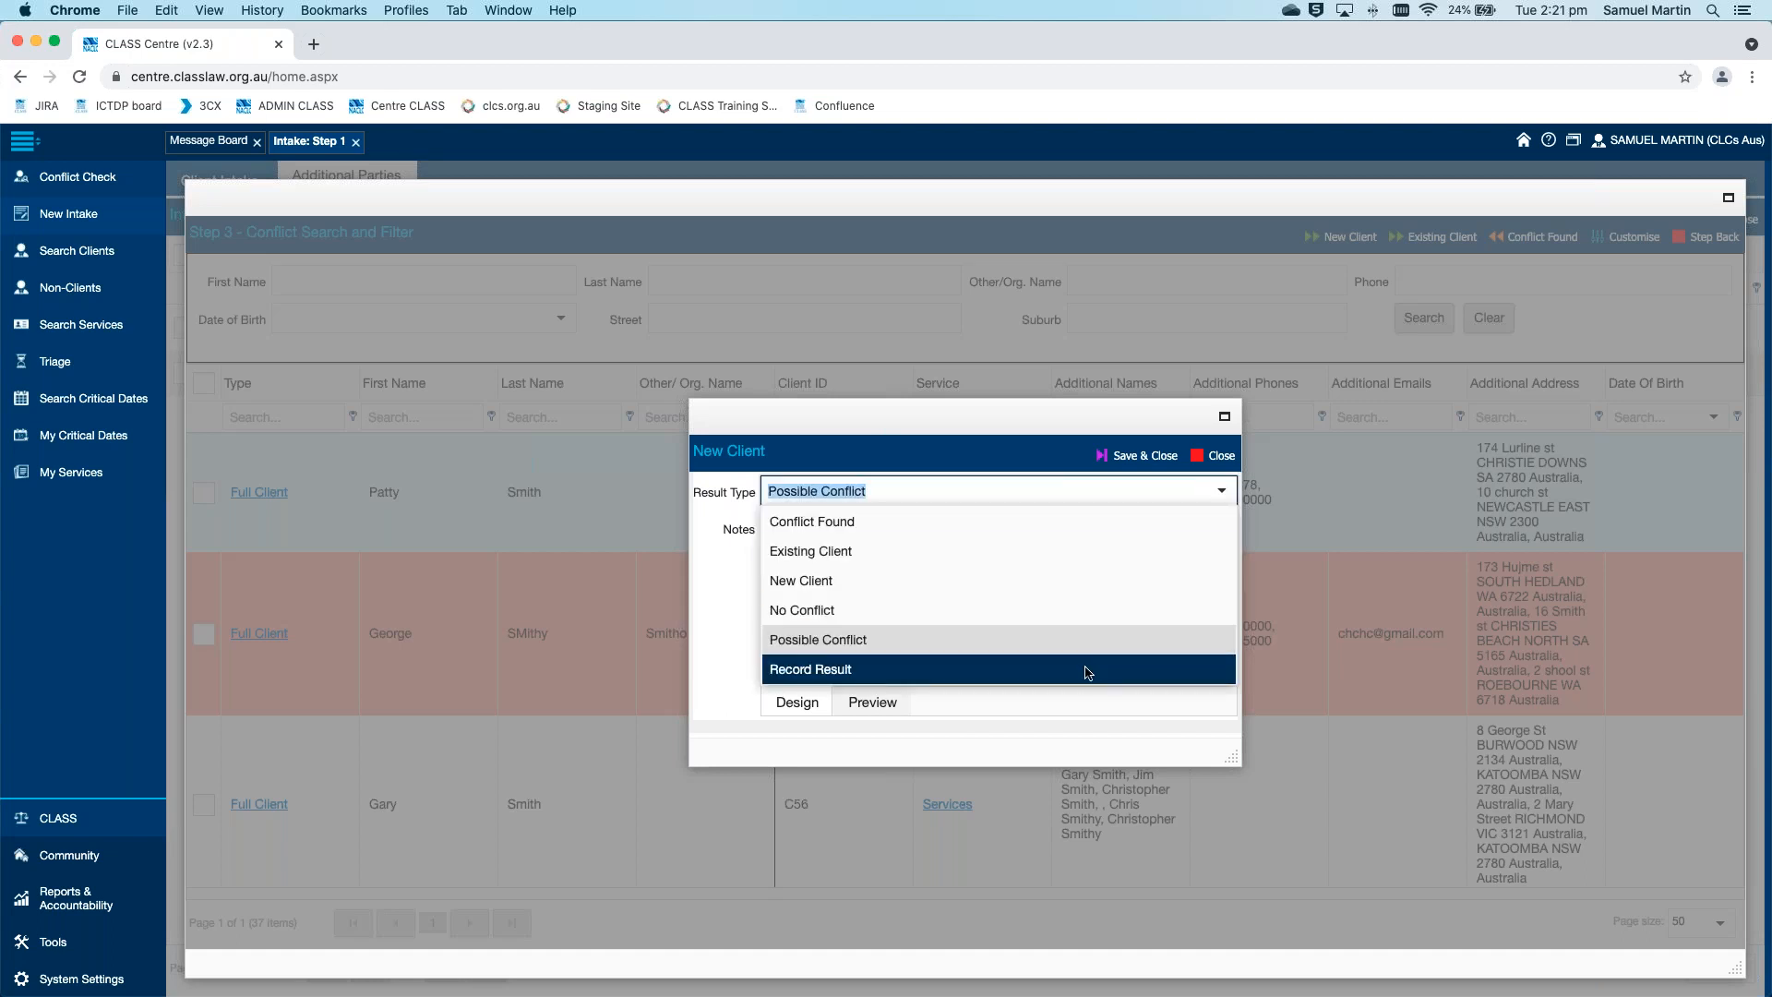
pyautogui.click(1081, 587)
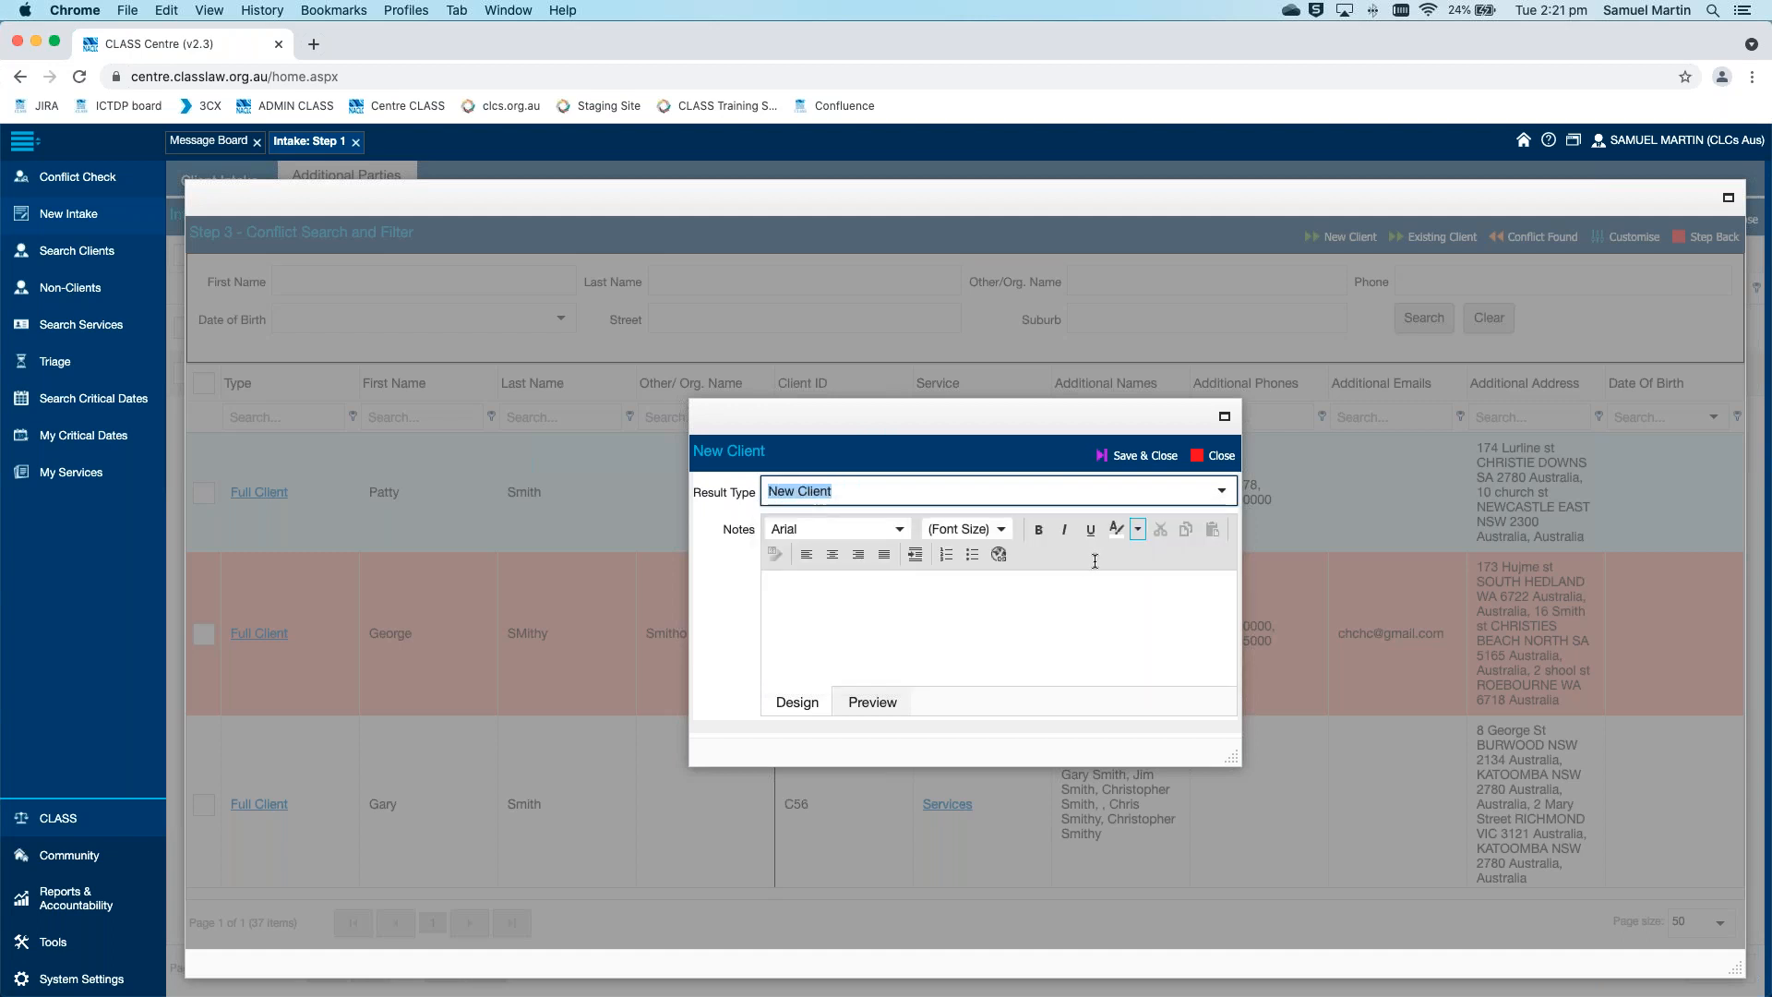
pyautogui.click(1137, 455)
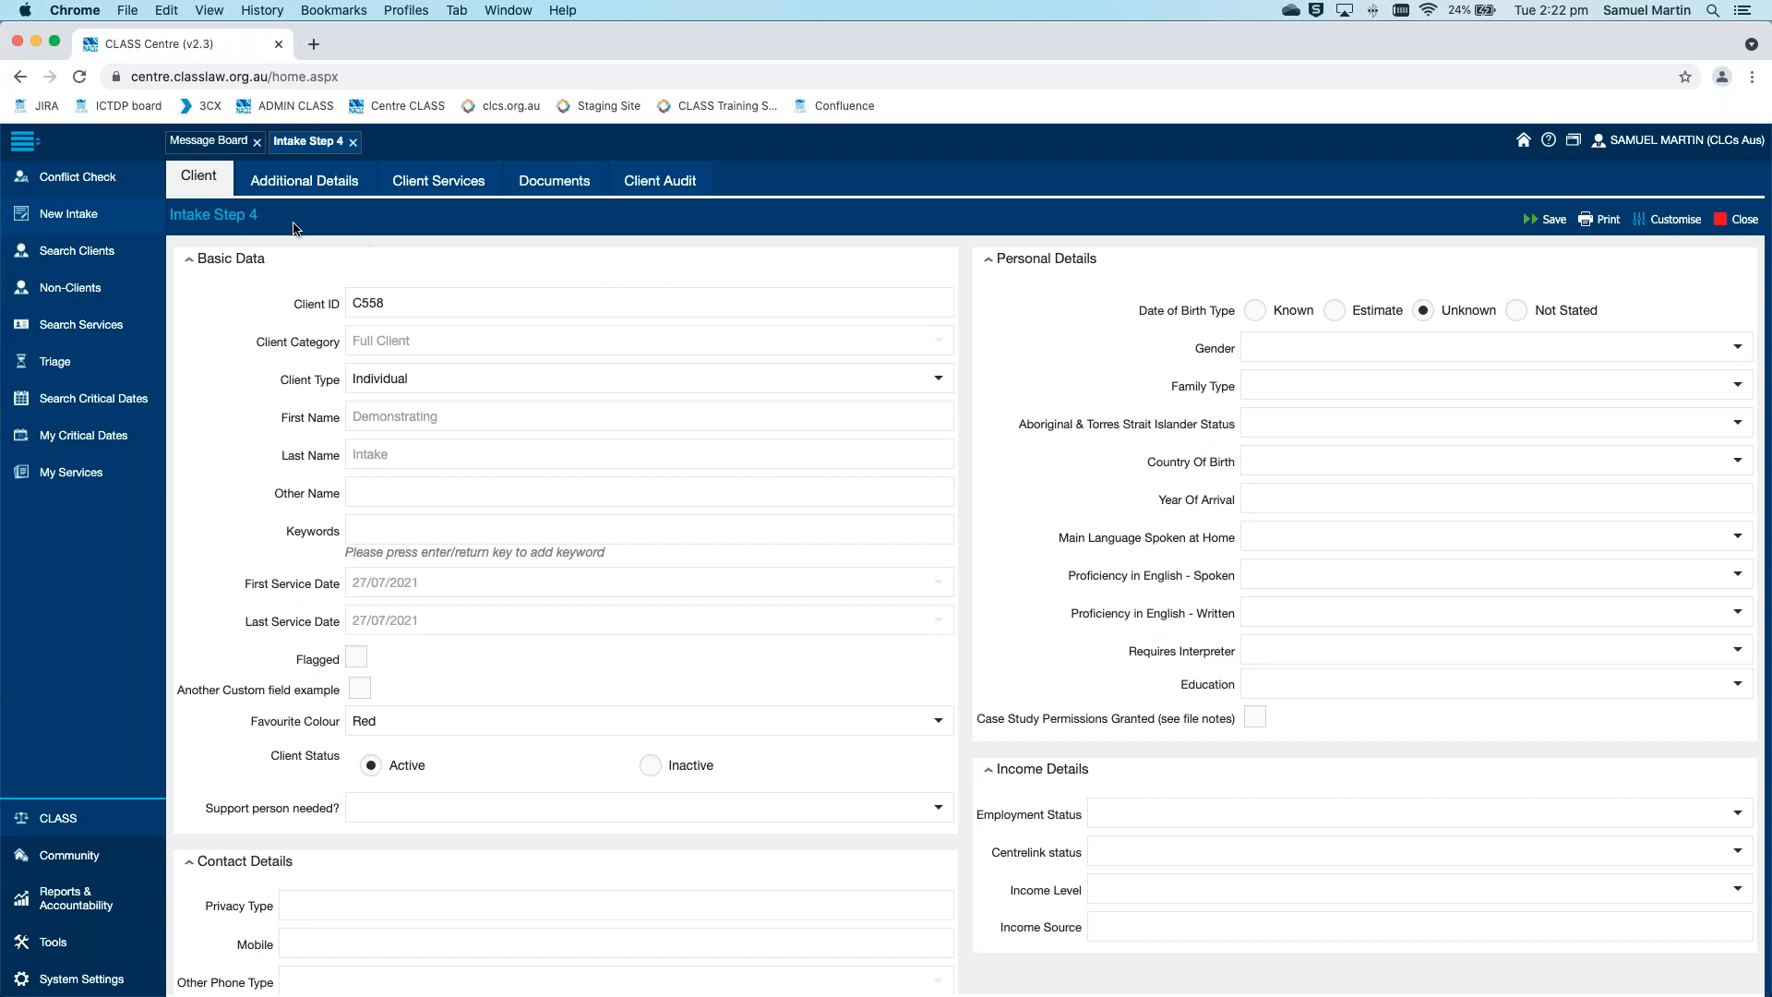
pyautogui.moveTo(171, 217); pyautogui.dragTo(258, 221)
pyautogui.click(264, 226)
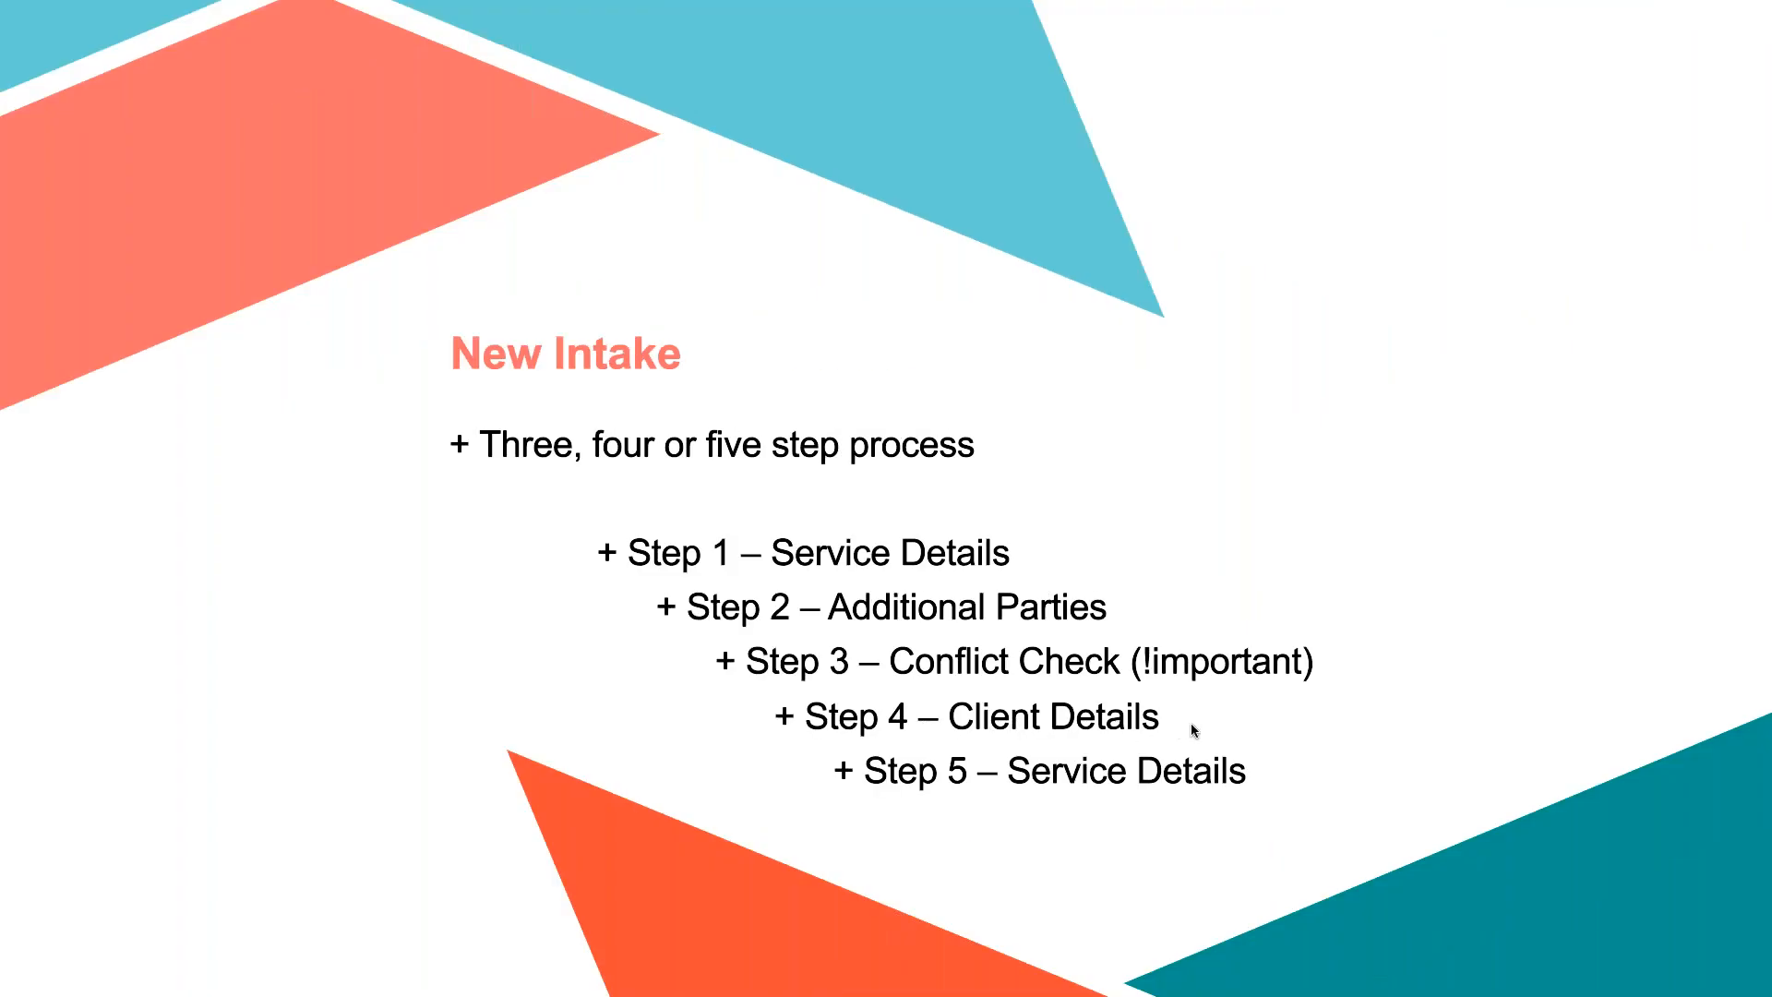
pyautogui.hotkey('ctrl', 'Left')
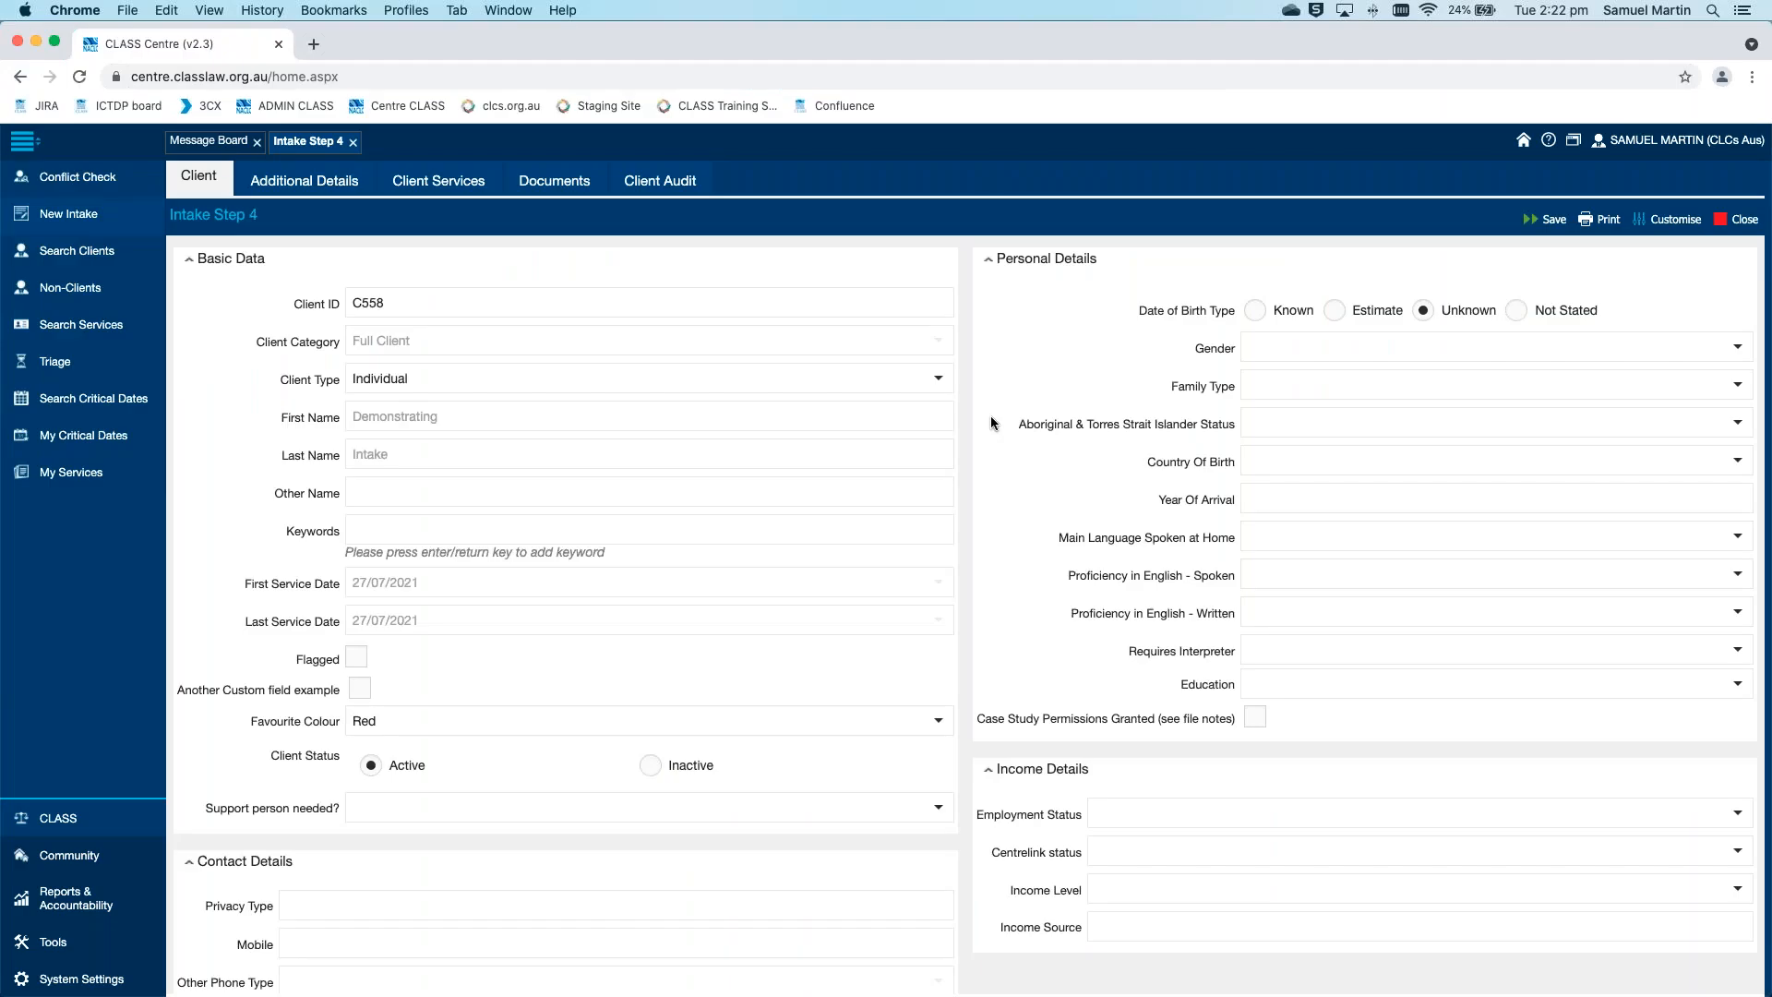
# In the client's Personal Details, set Family Type to Not stated and Main Language Spoken at Home to 1199 Celtic, nec
pyautogui.click(1429, 382)
pyautogui.click(1445, 505)
pyautogui.click(1470, 539)
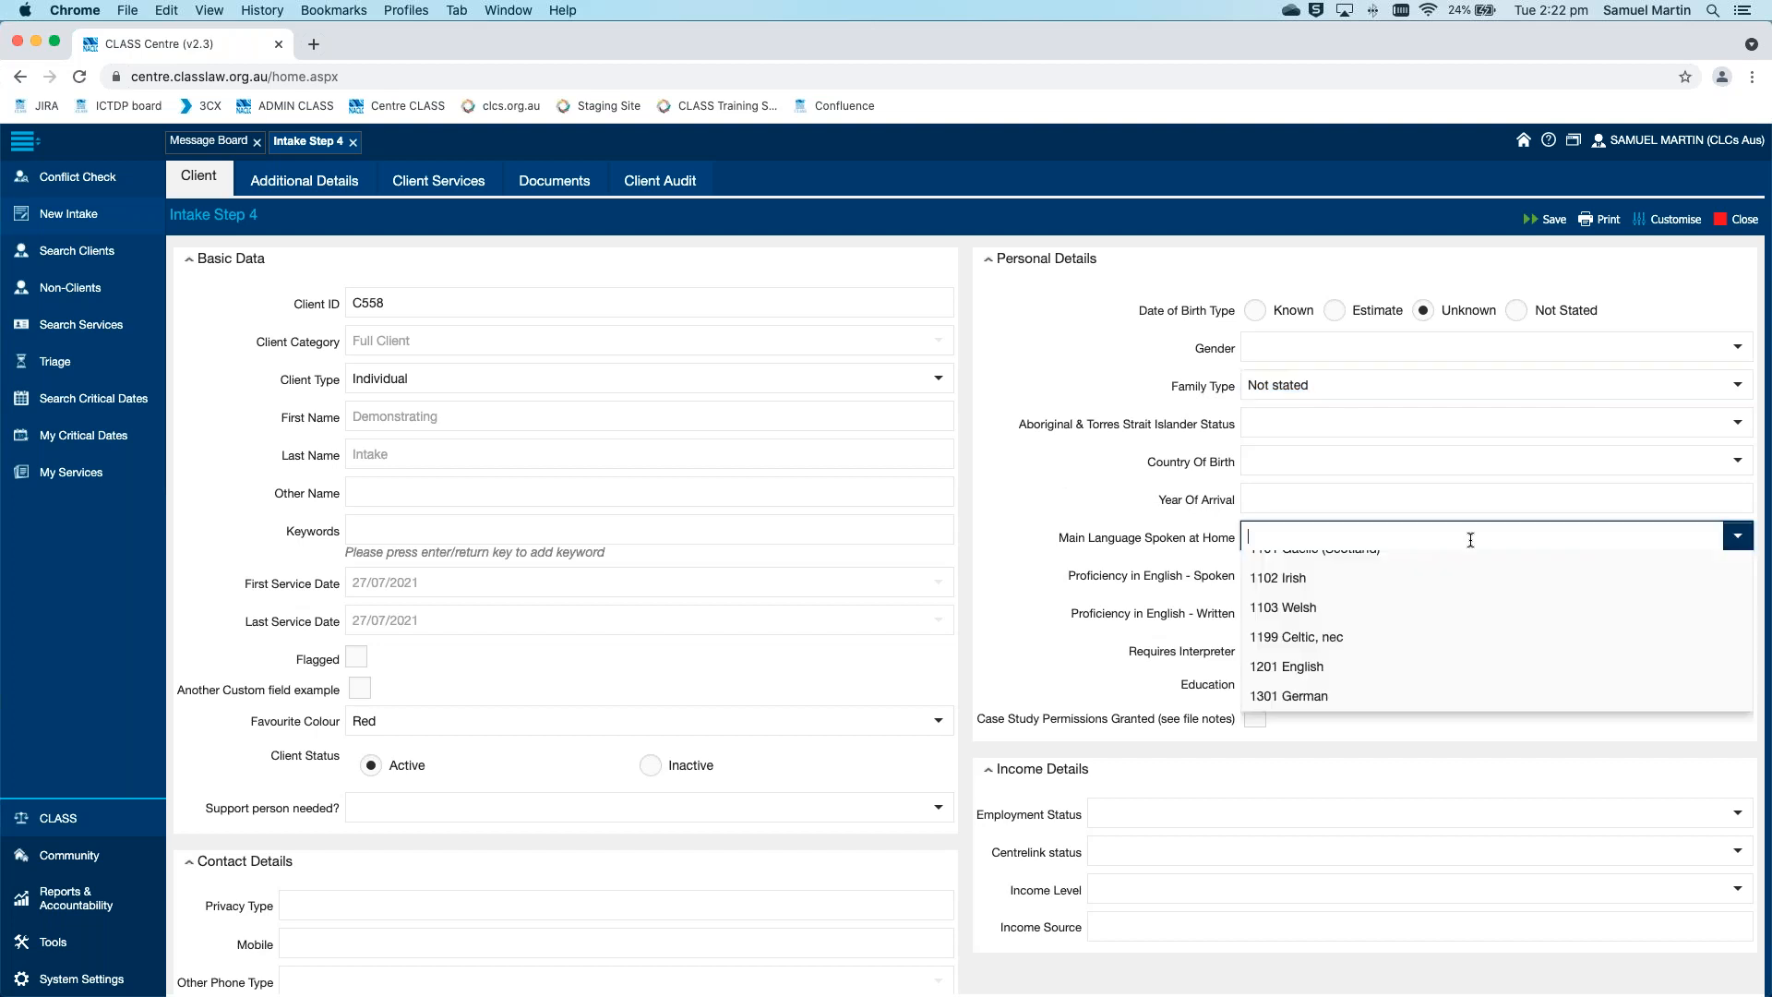
pyautogui.click(1497, 685)
pyautogui.click(1010, 524)
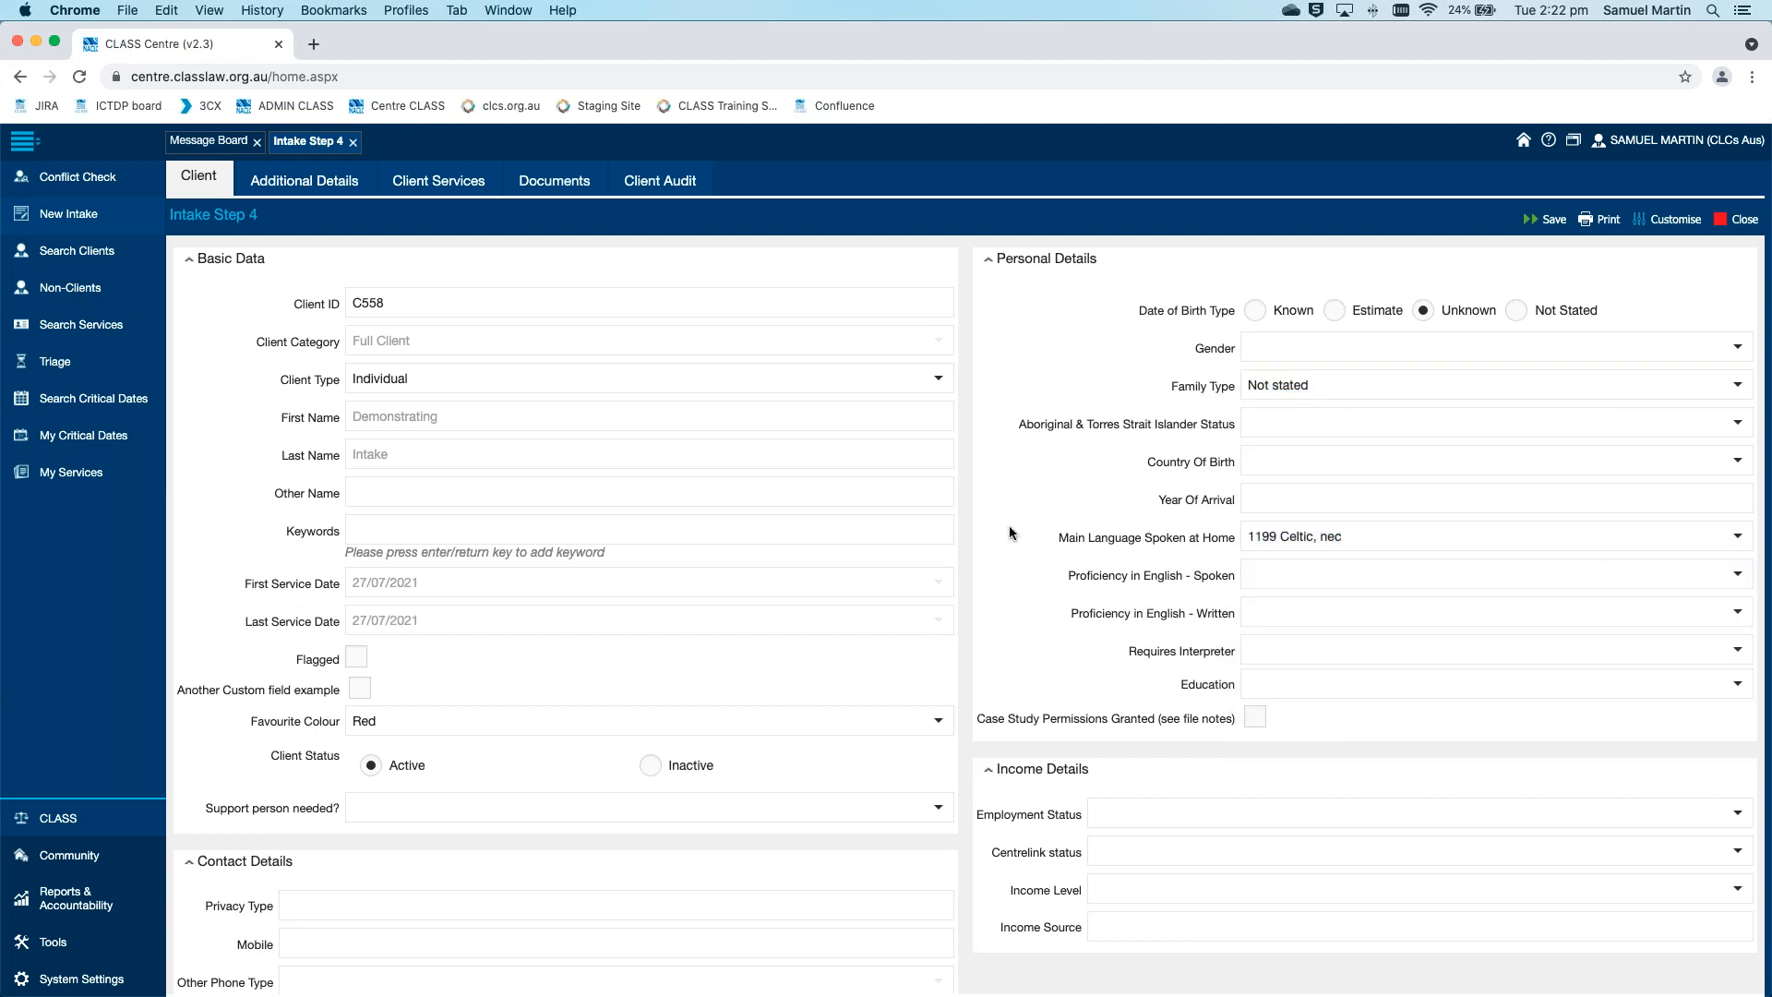
pyautogui.scroll(-6, 1006, 527)
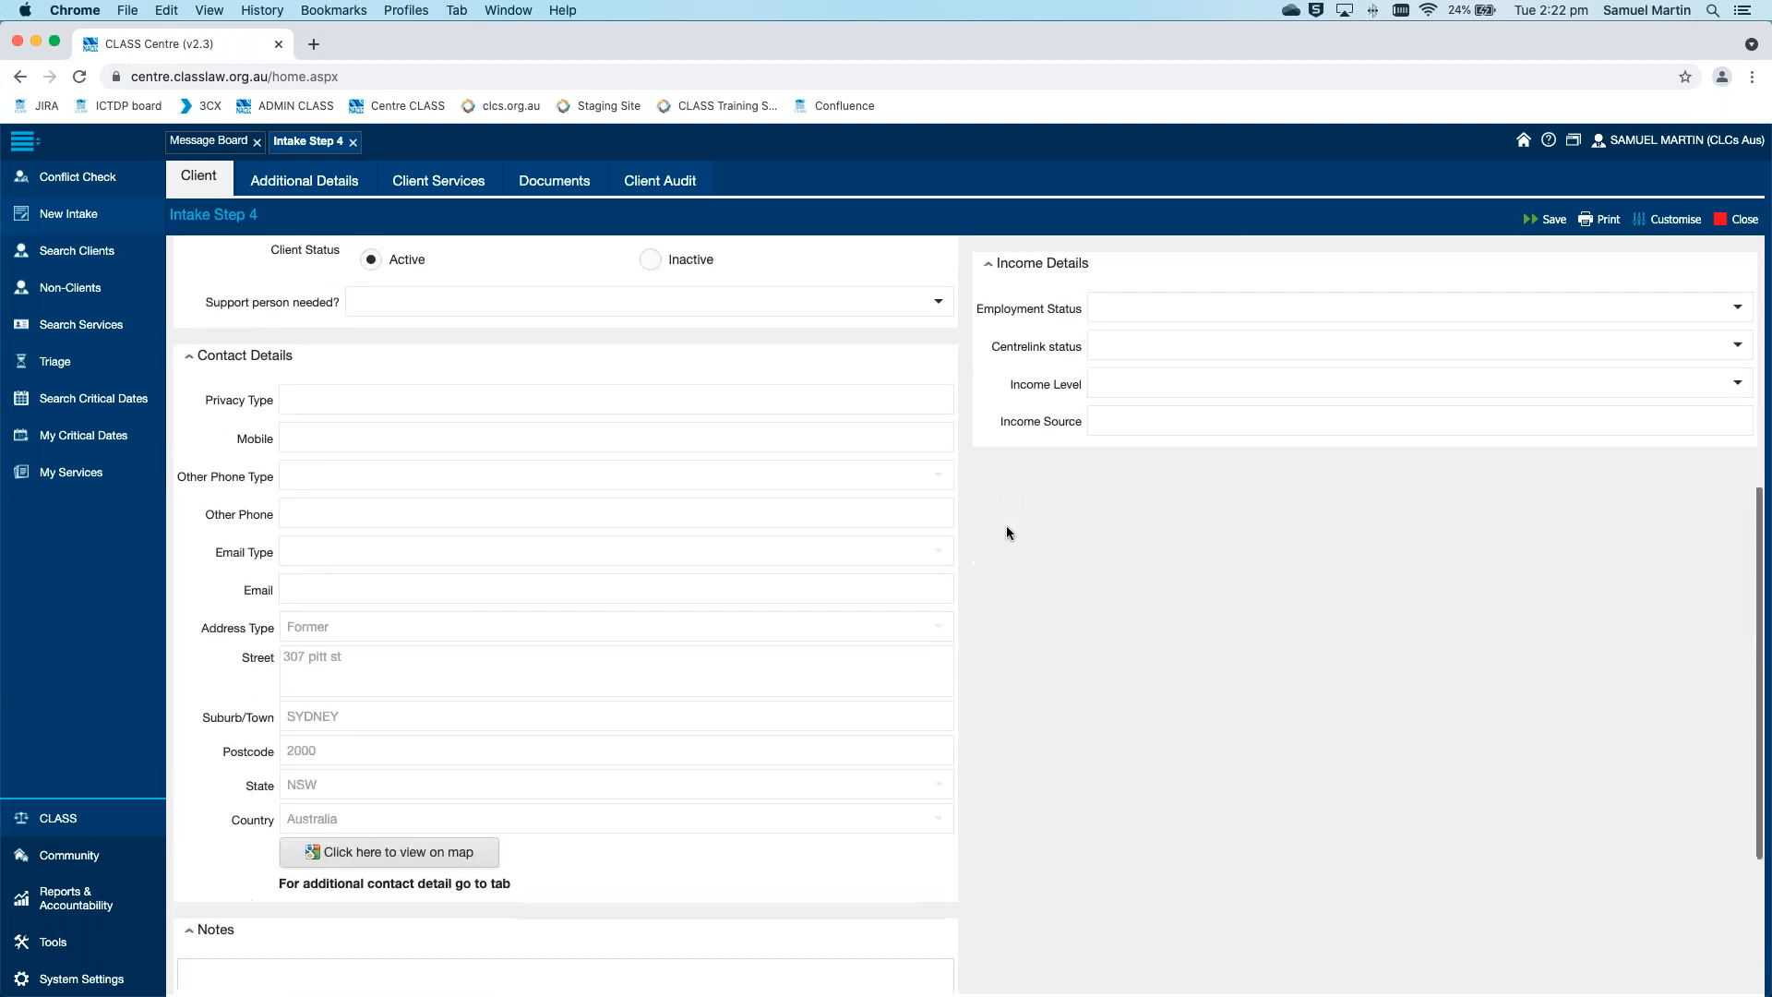
pyautogui.scroll(-3, 1006, 527)
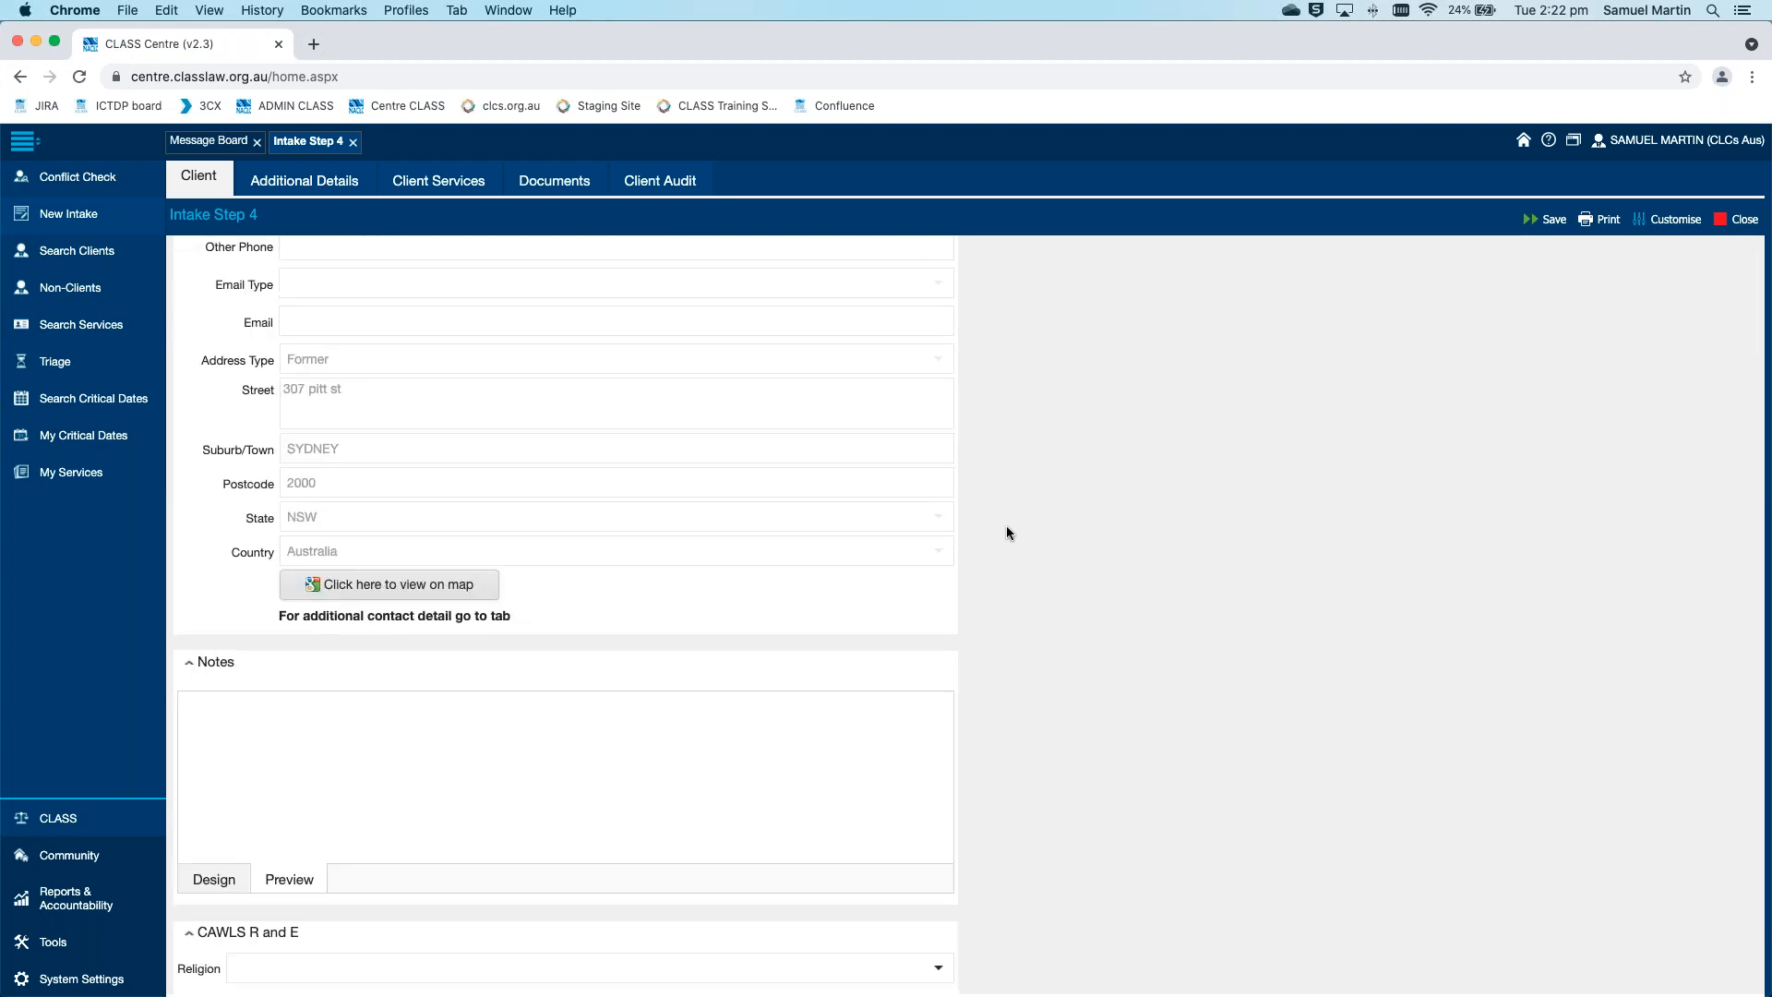
pyautogui.scroll(4, 1007, 526)
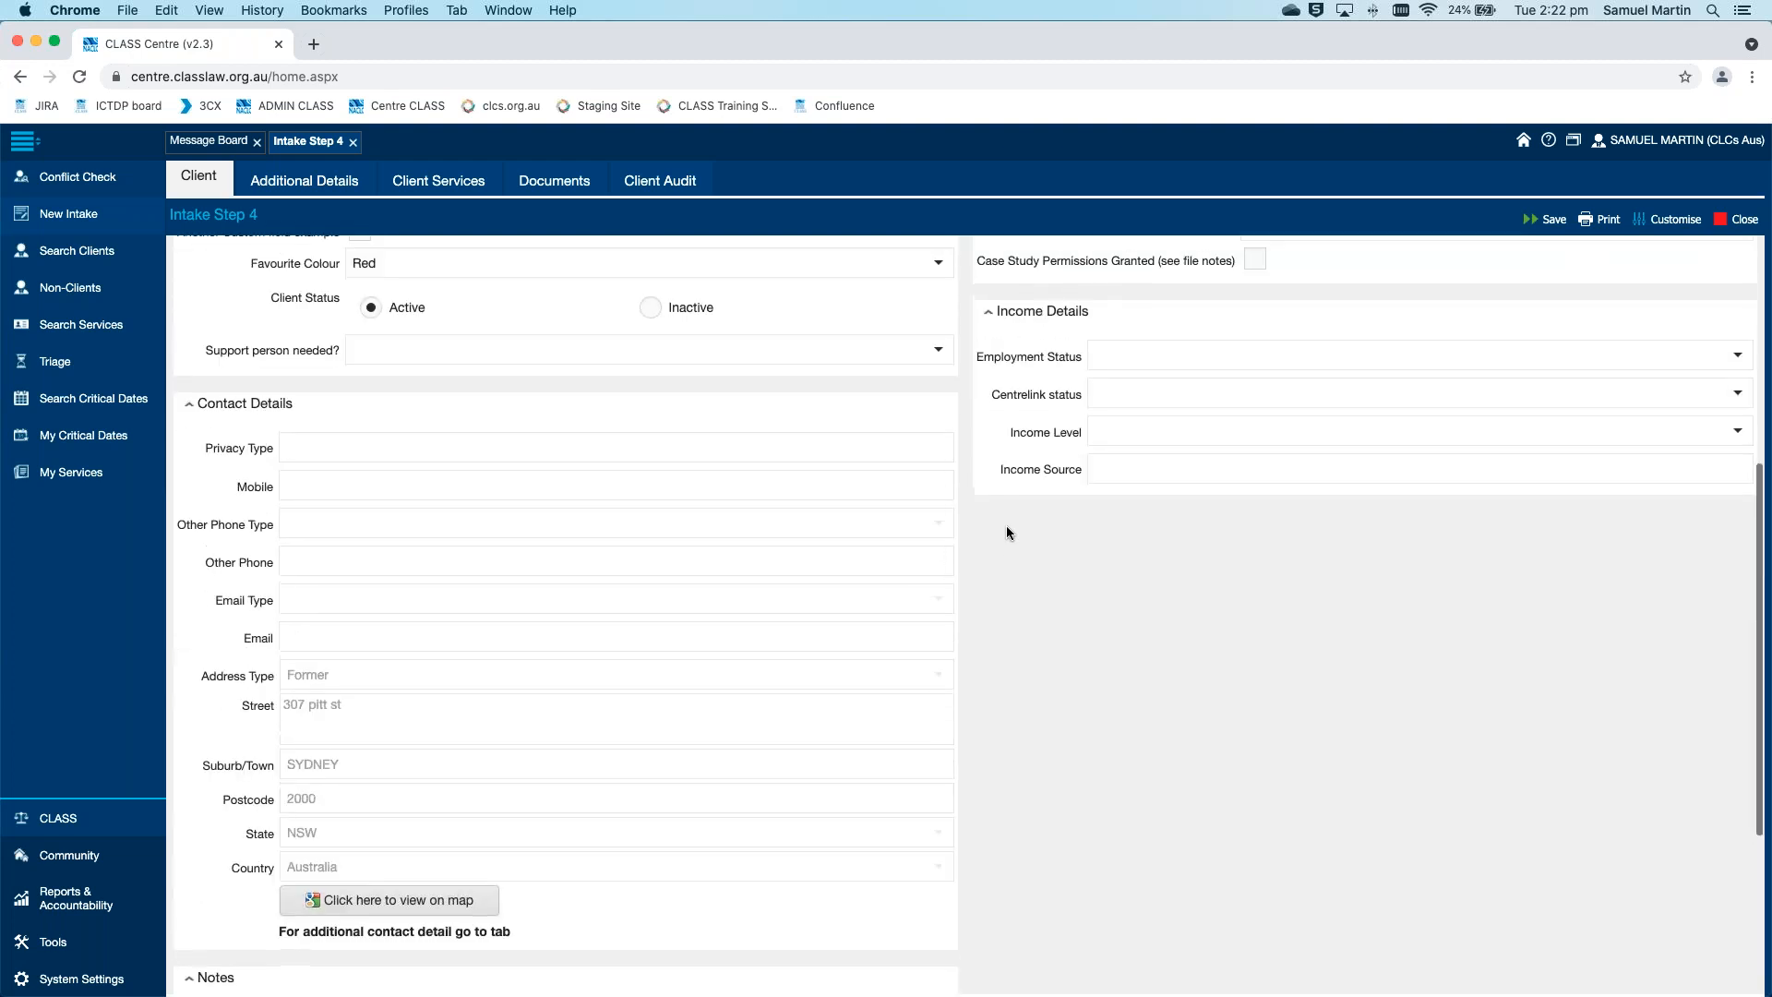
pyautogui.scroll(5, 1006, 533)
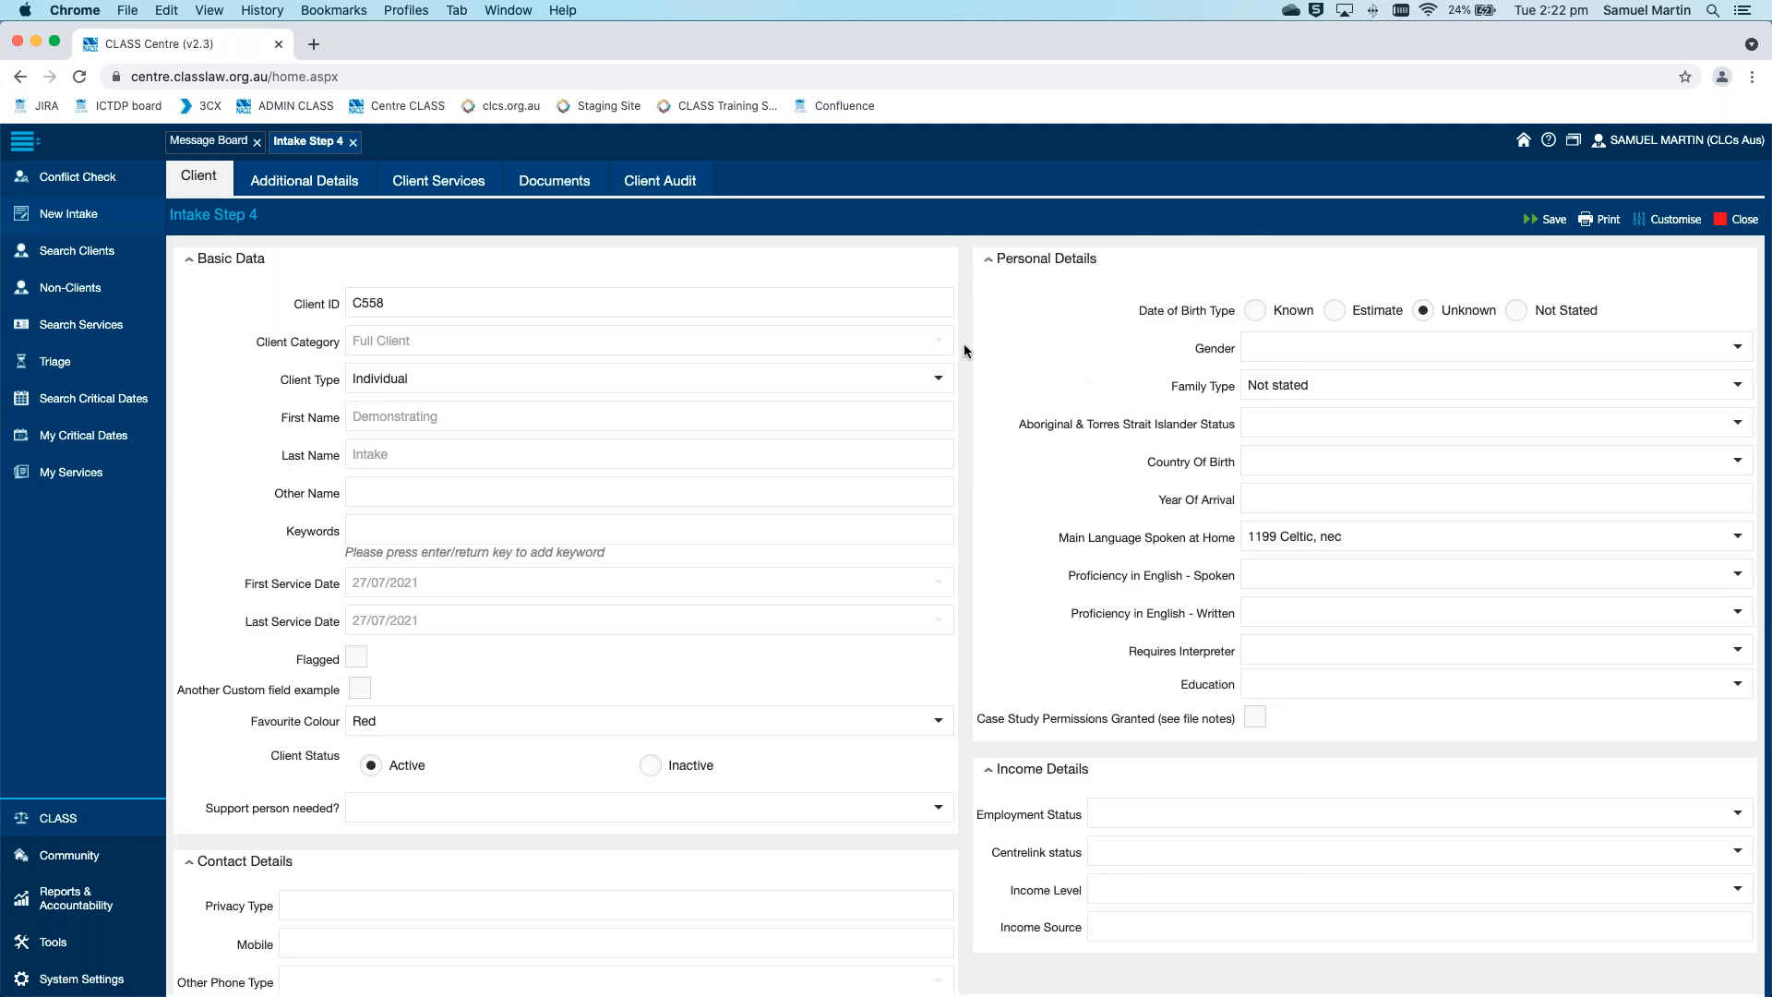
# Add an additional name for the client with an alternative first name and the same last name, mark it as Primary, and save it
pyautogui.click(328, 184)
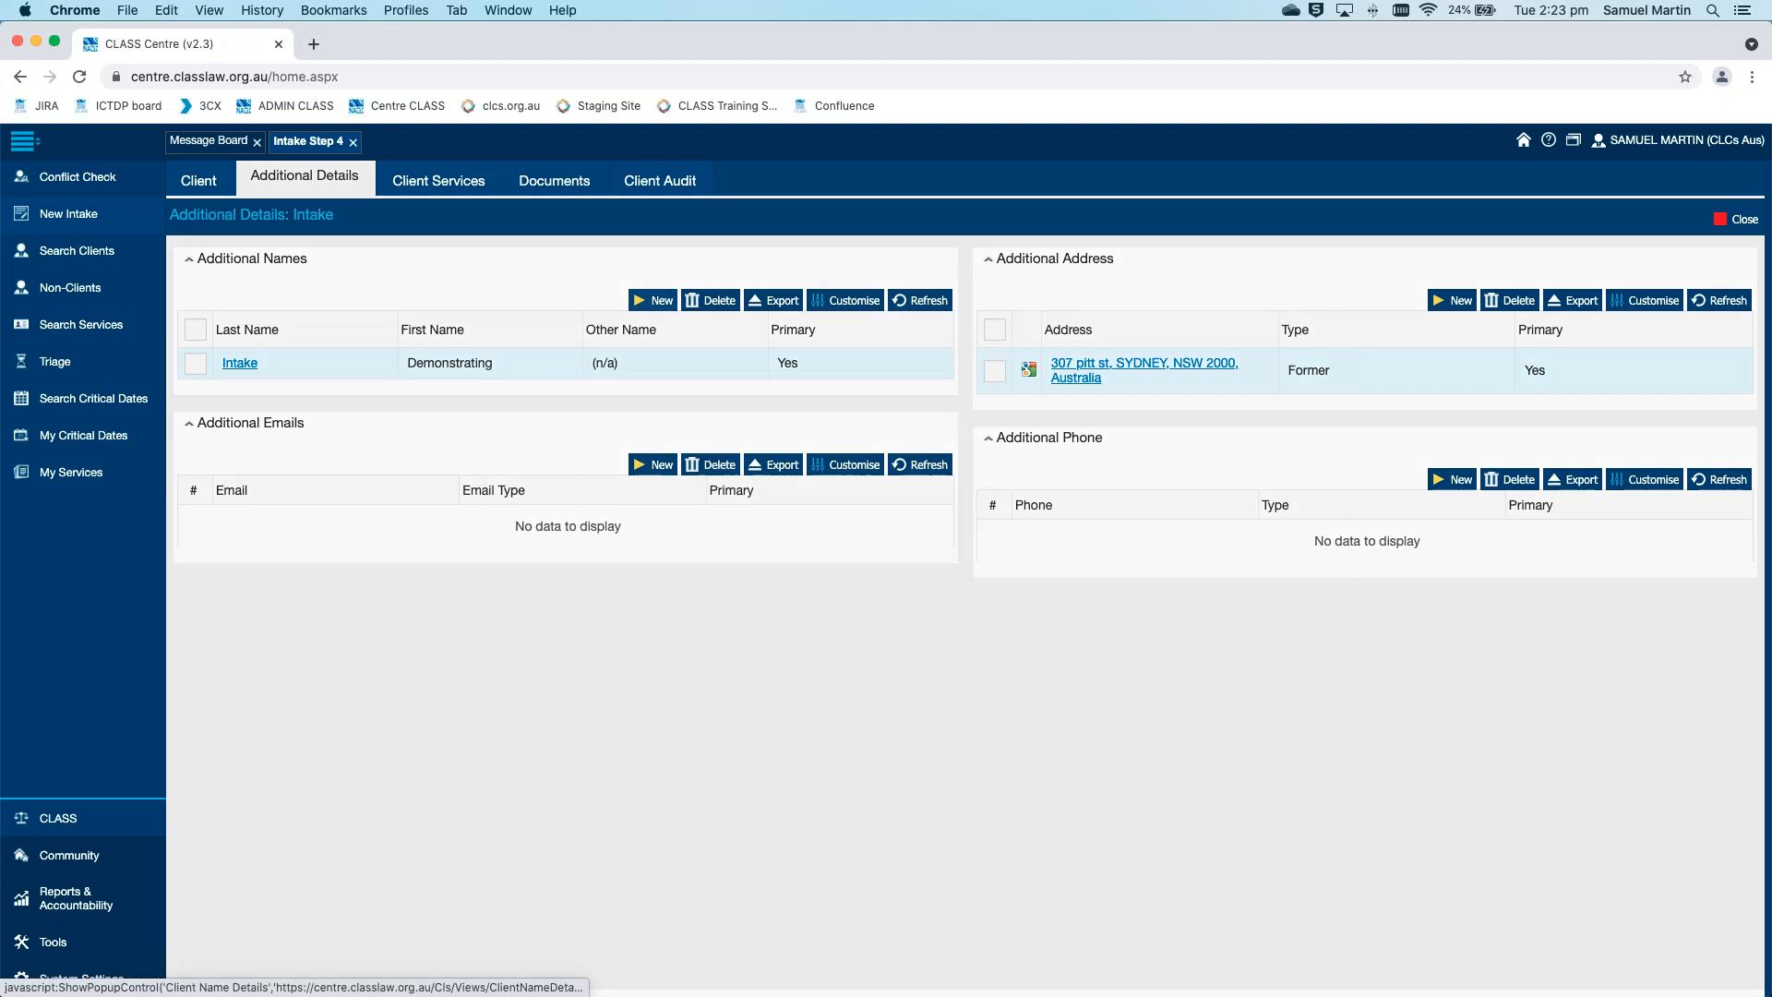
pyautogui.click(651, 302)
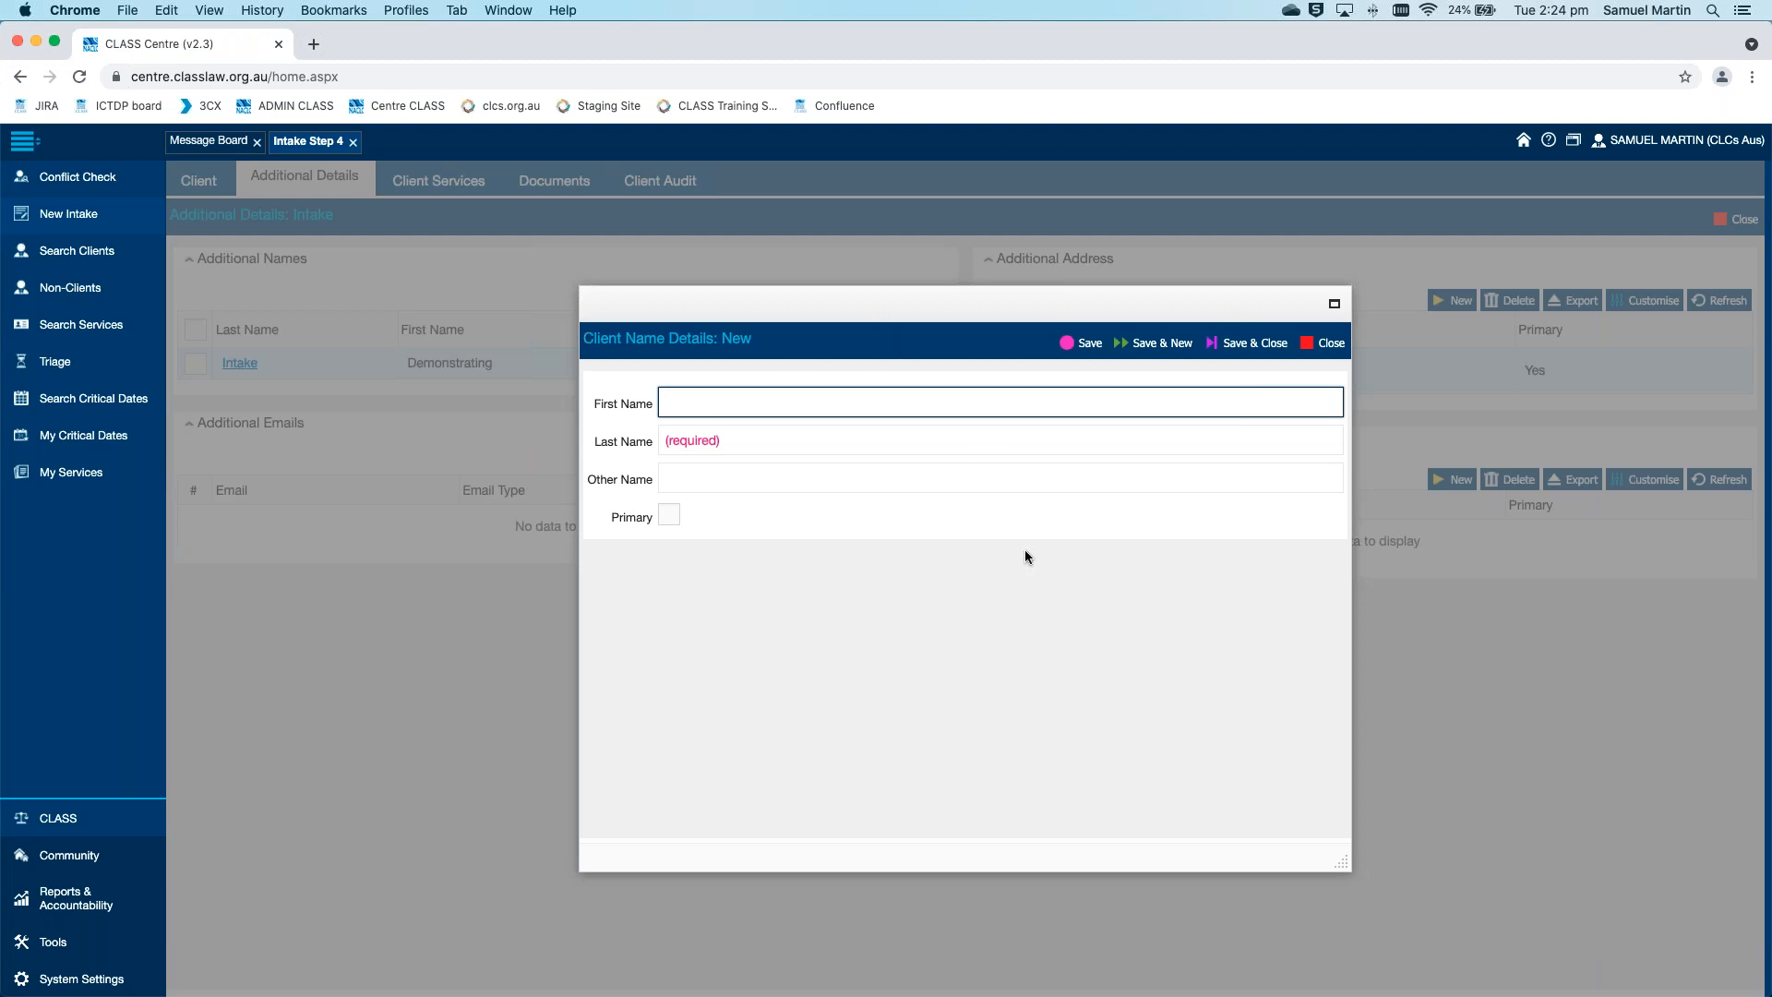
pyautogui.write("Demo'ing")
pyautogui.press('Tab')
pyautogui.write('Intake')
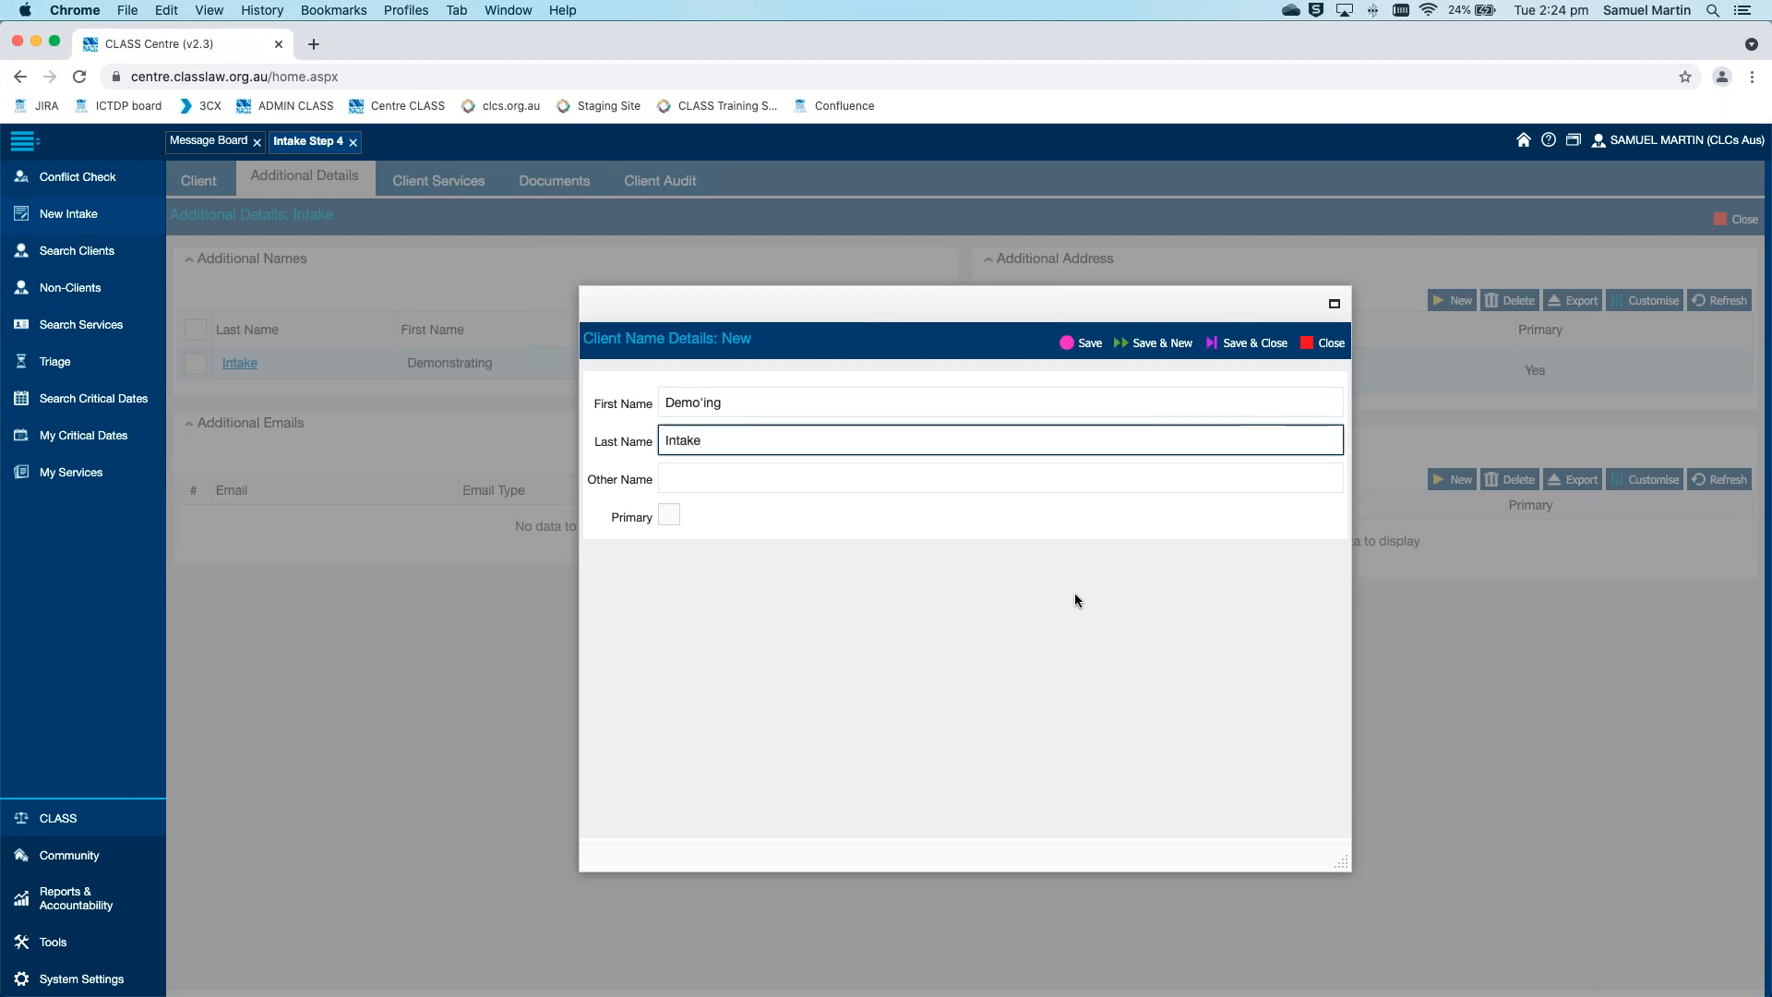
pyautogui.click(1086, 560)
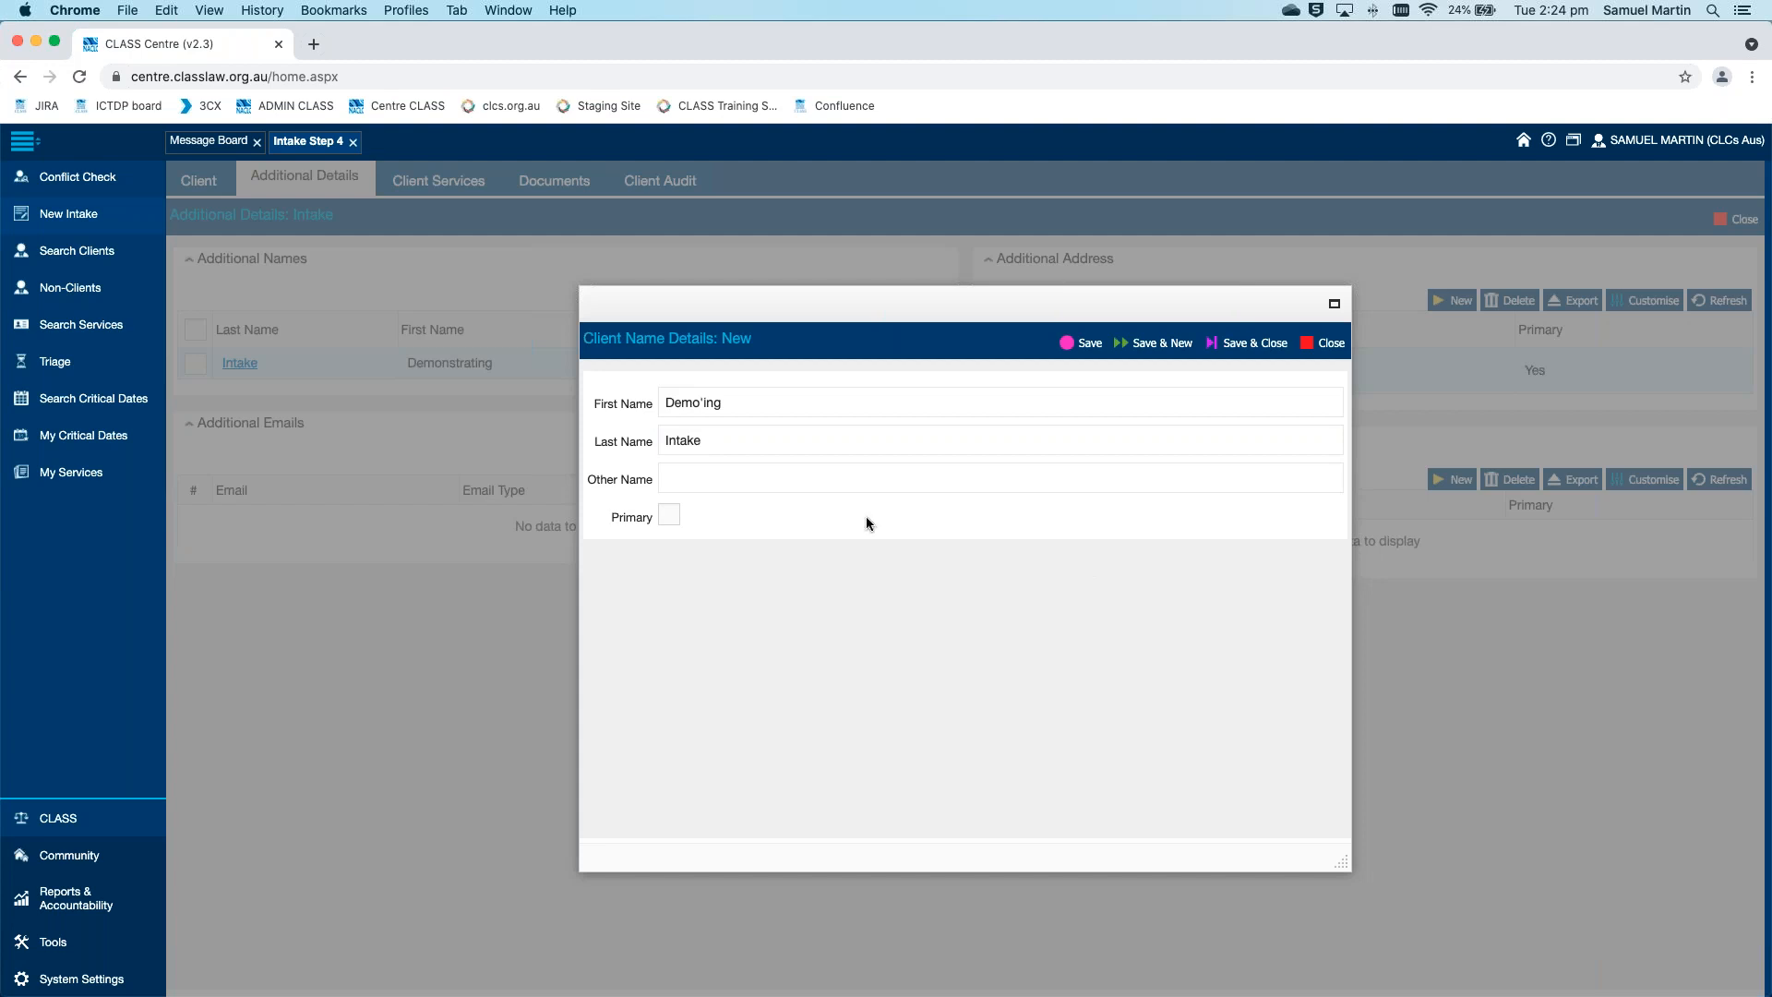
pyautogui.click(668, 518)
pyautogui.click(1126, 349)
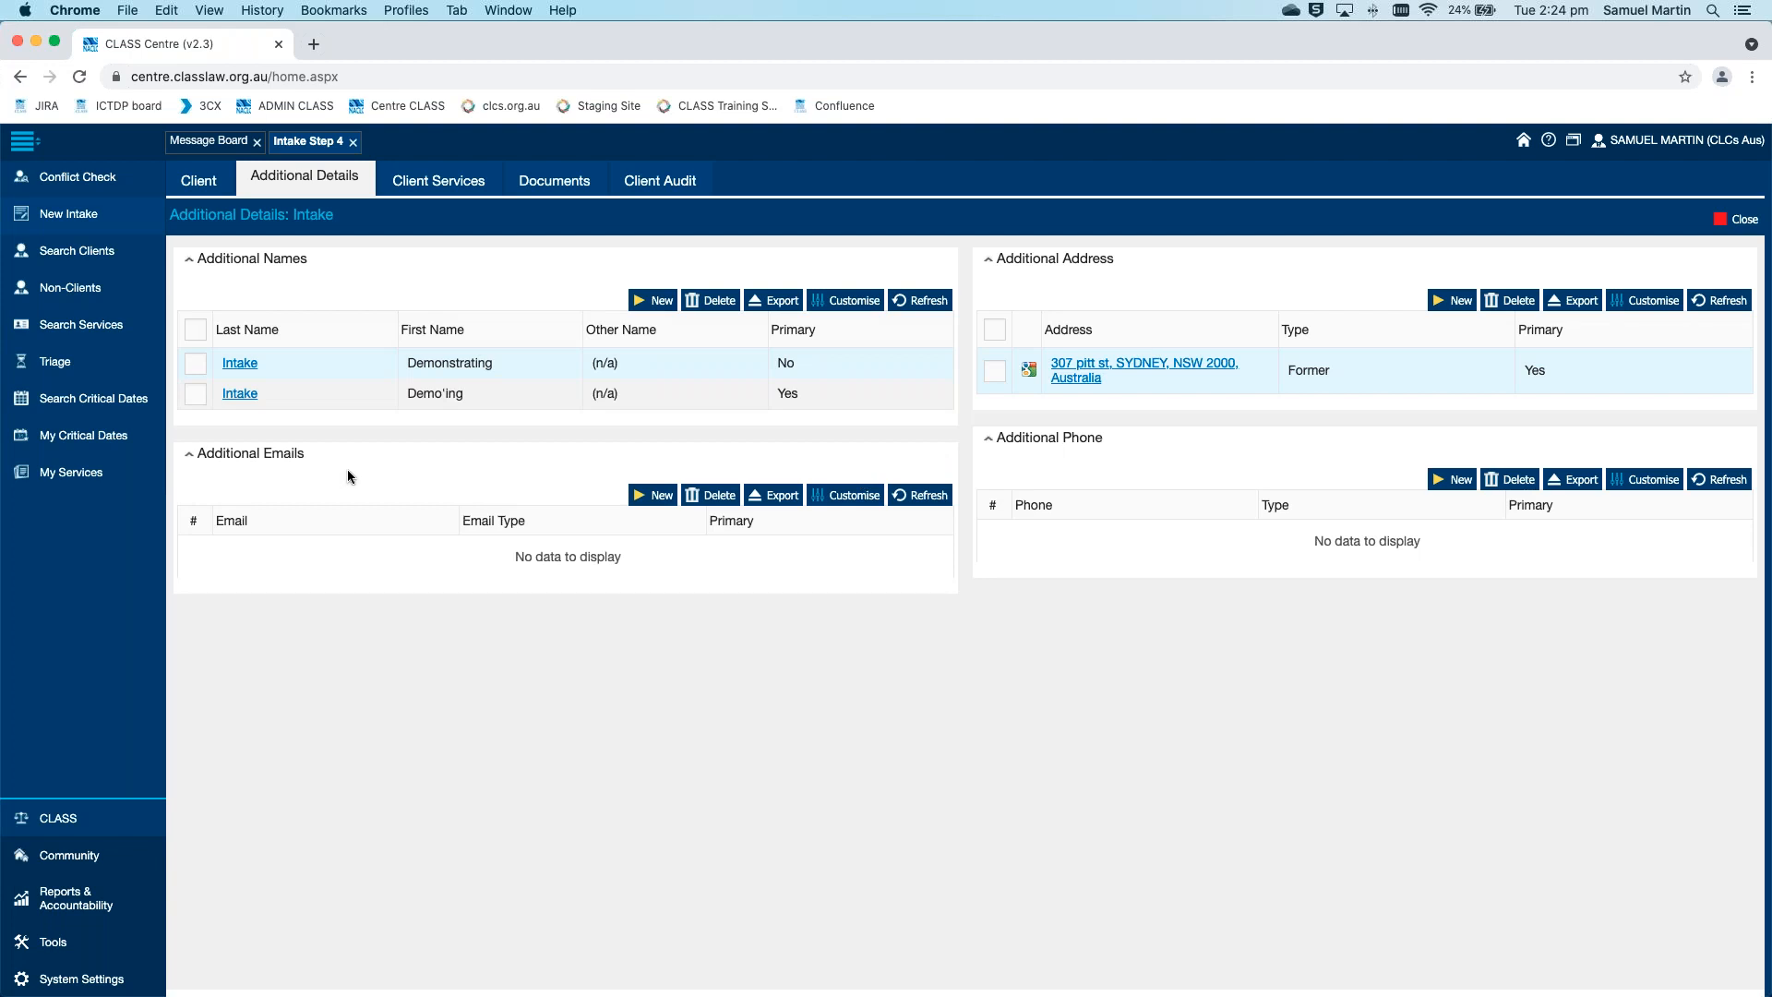
# Tick Case Study Permissions Granted in the client's Personal Details and save the Intake Step 4 record
pyautogui.click(190, 182)
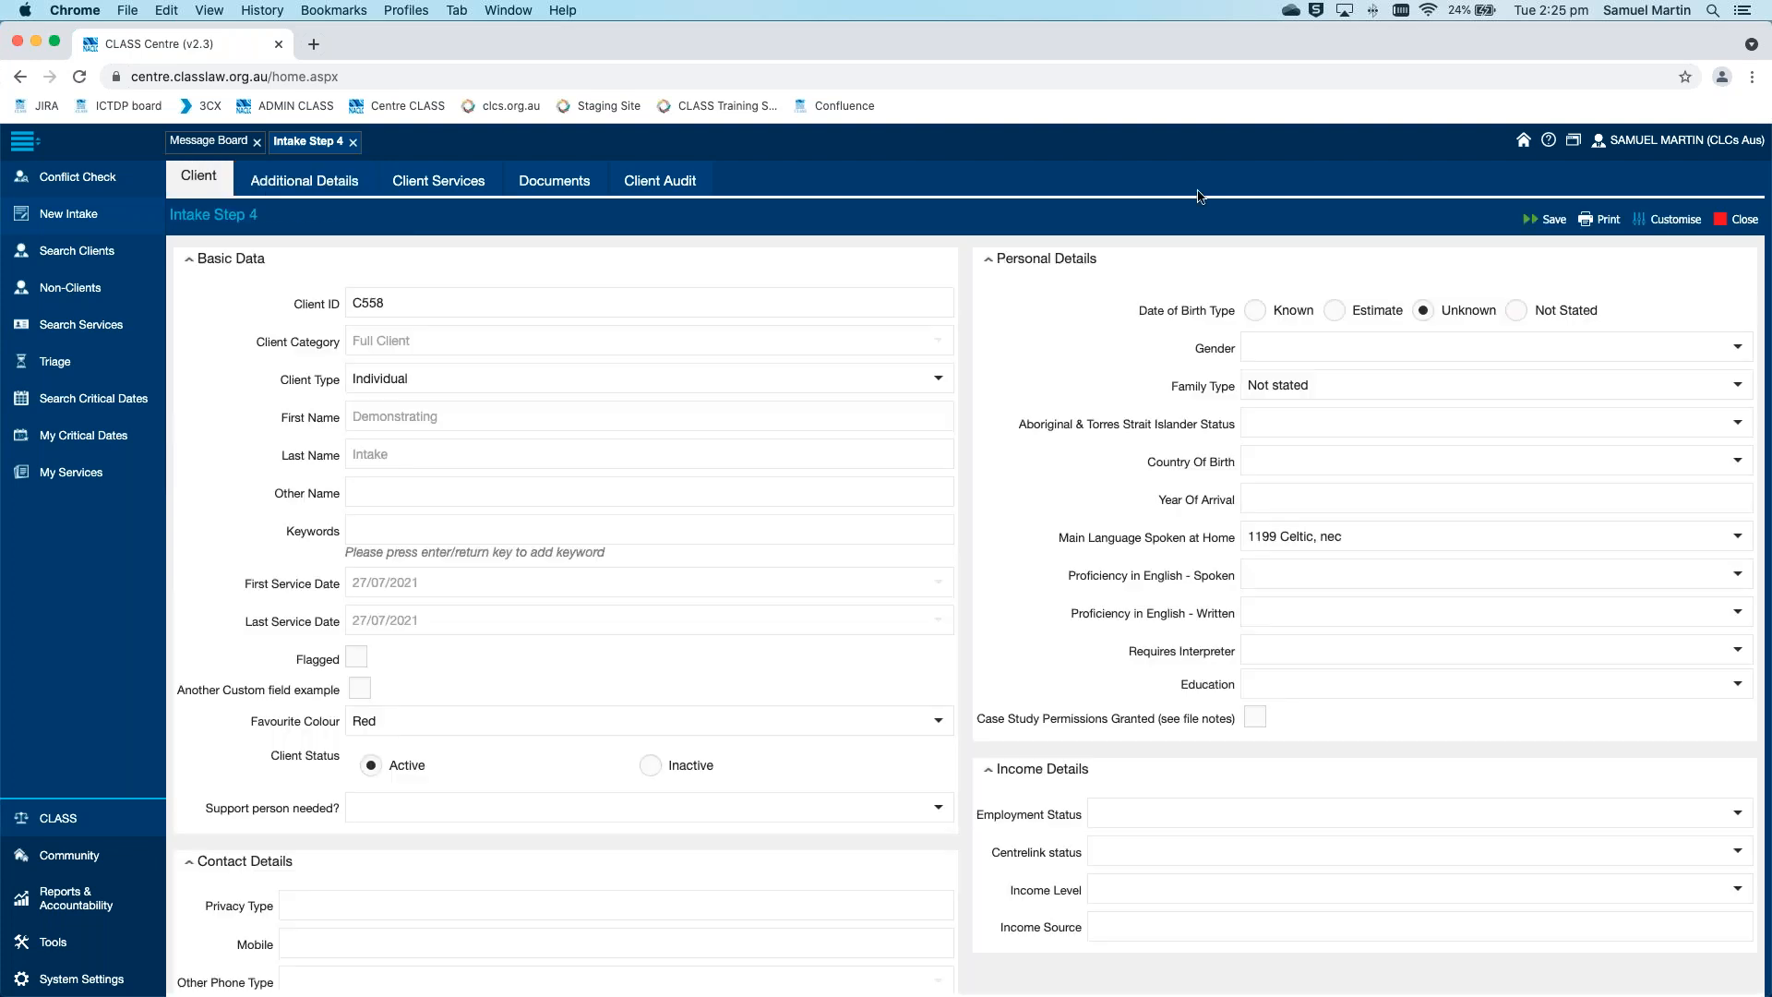
pyautogui.click(1540, 225)
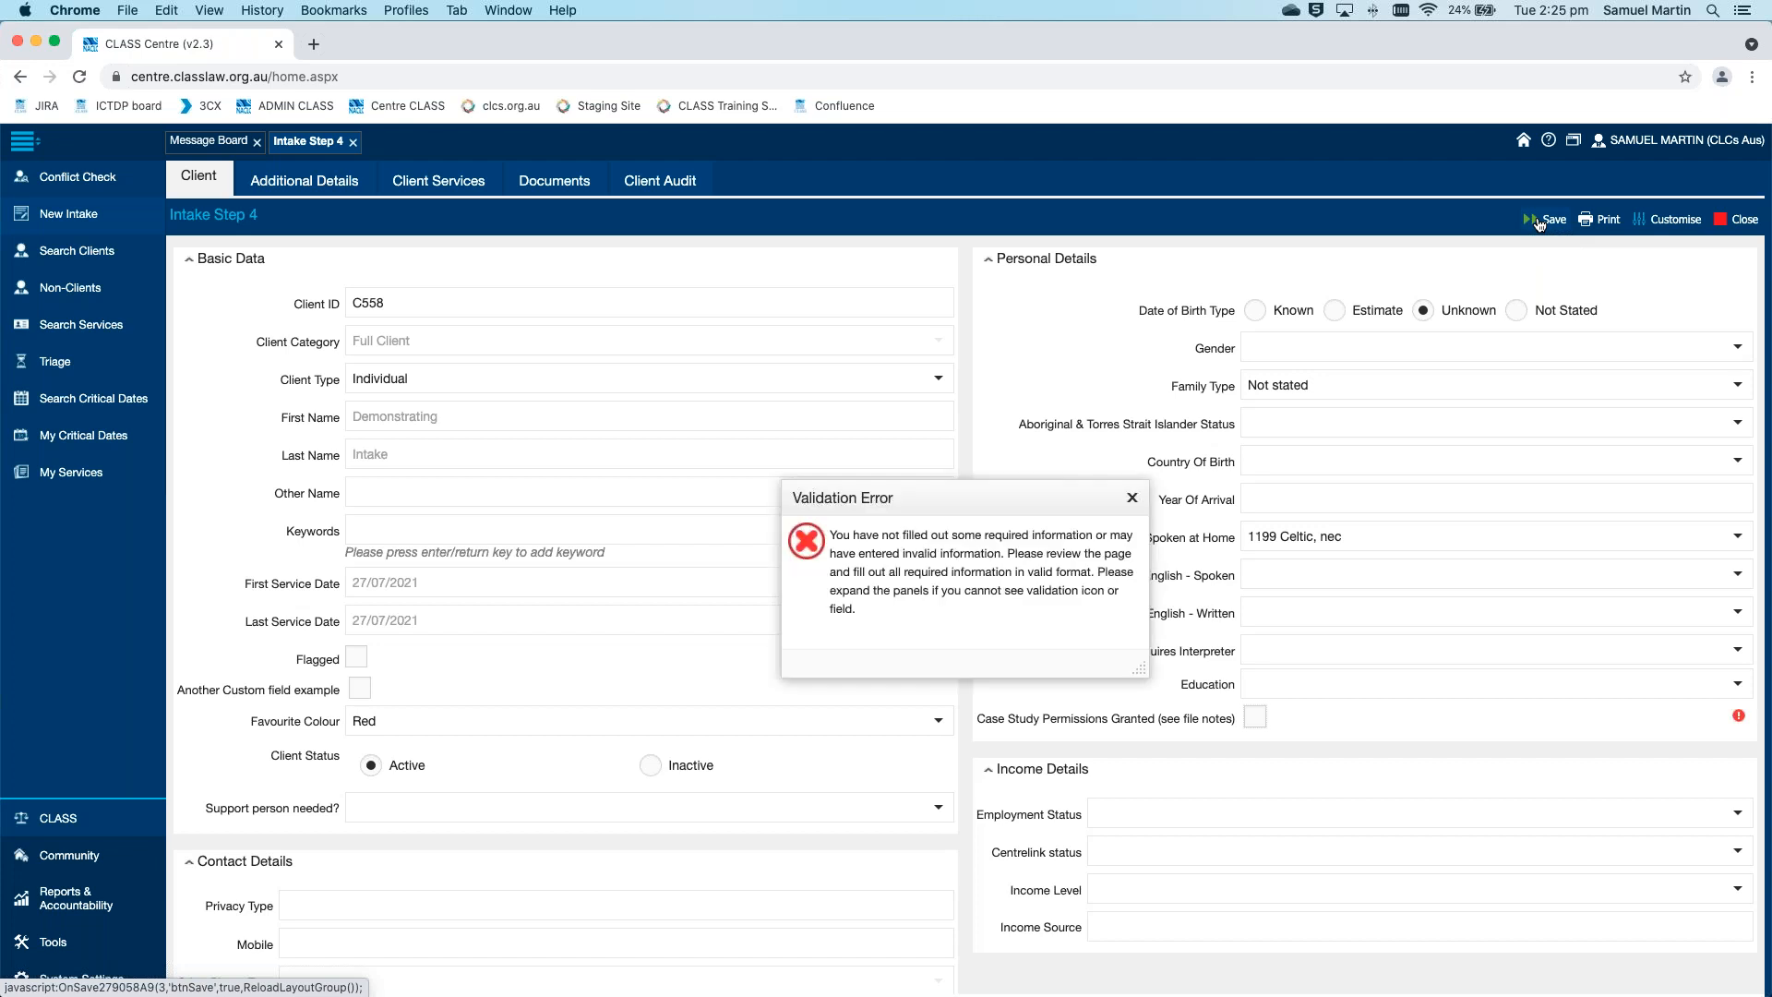
pyautogui.click(1133, 498)
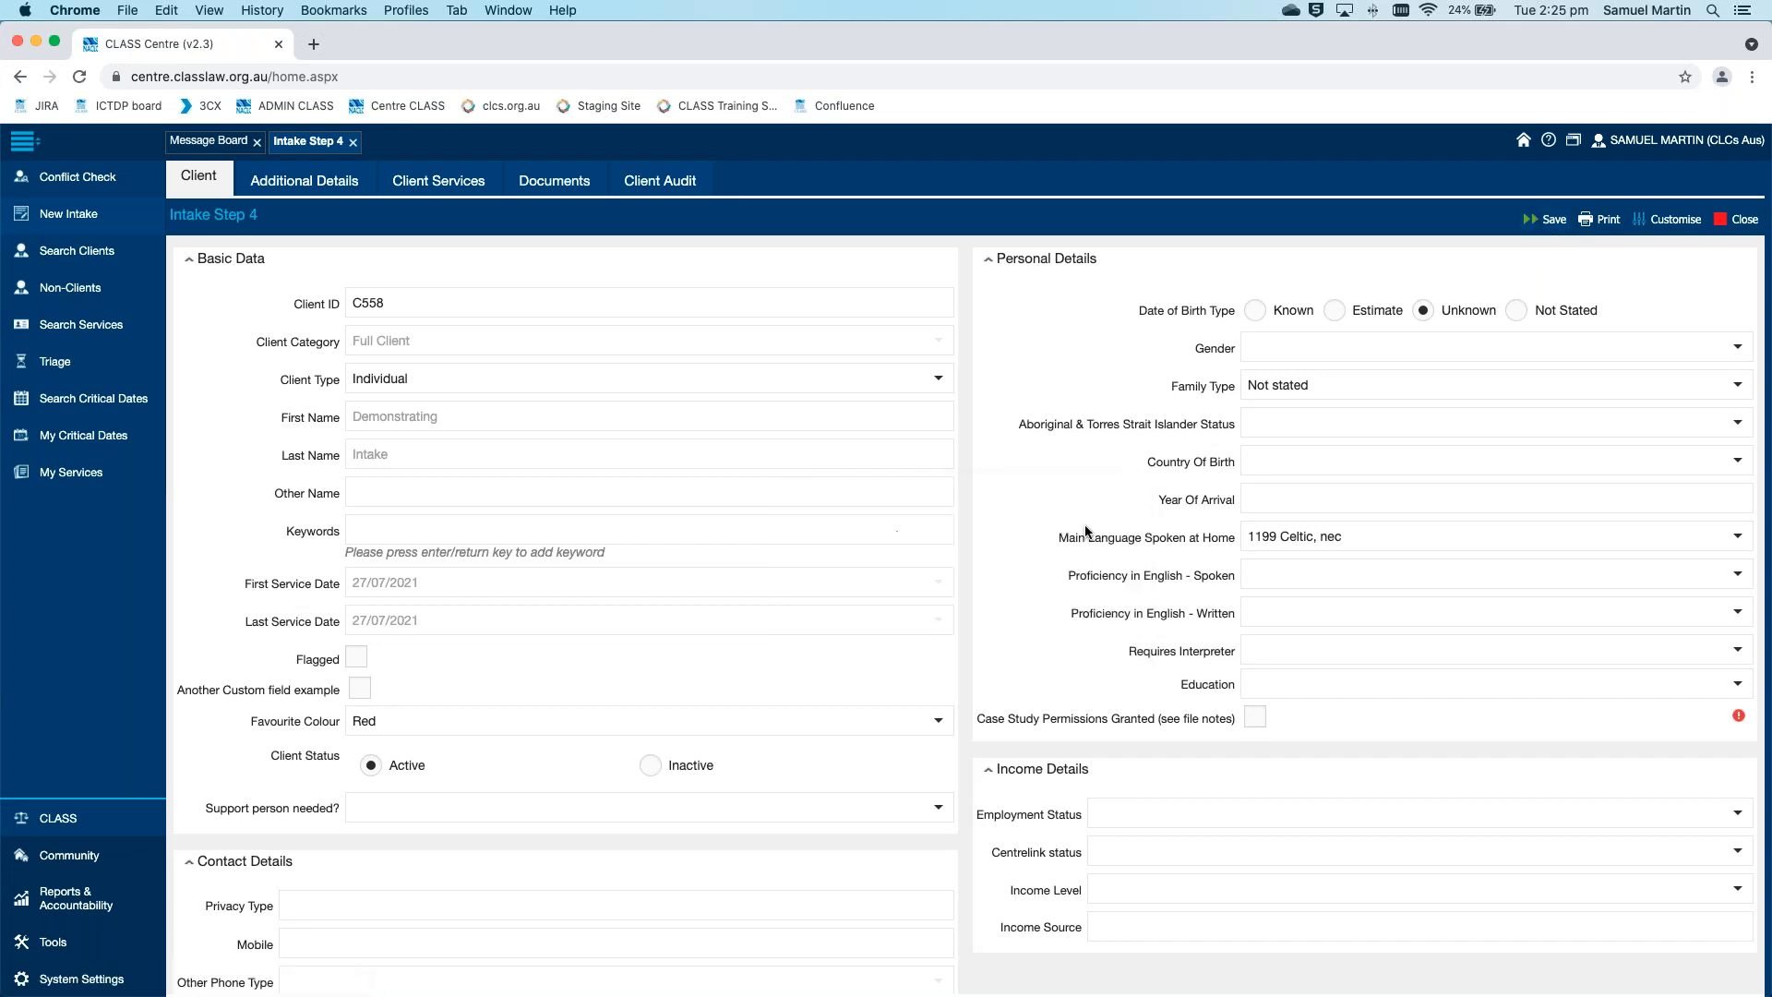
pyautogui.click(1254, 718)
pyautogui.scroll(-5, 979, 619)
pyautogui.scroll(-2, 978, 614)
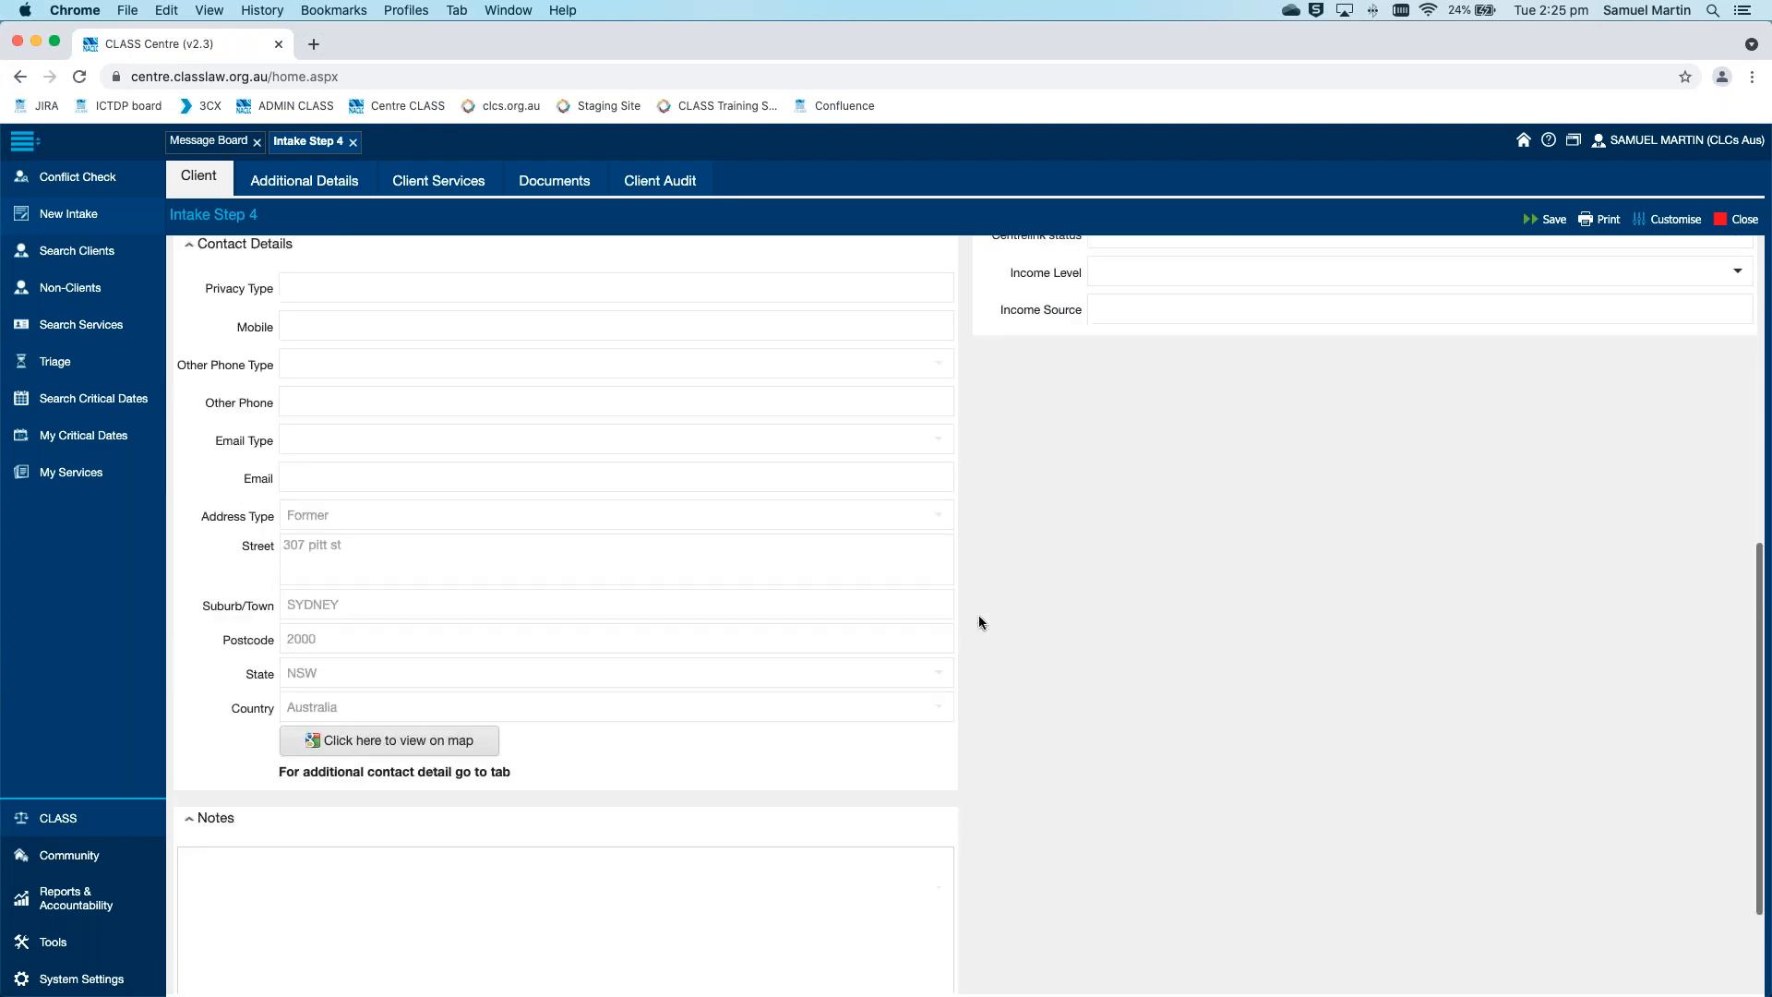
pyautogui.scroll(7, 979, 615)
pyautogui.click(1547, 234)
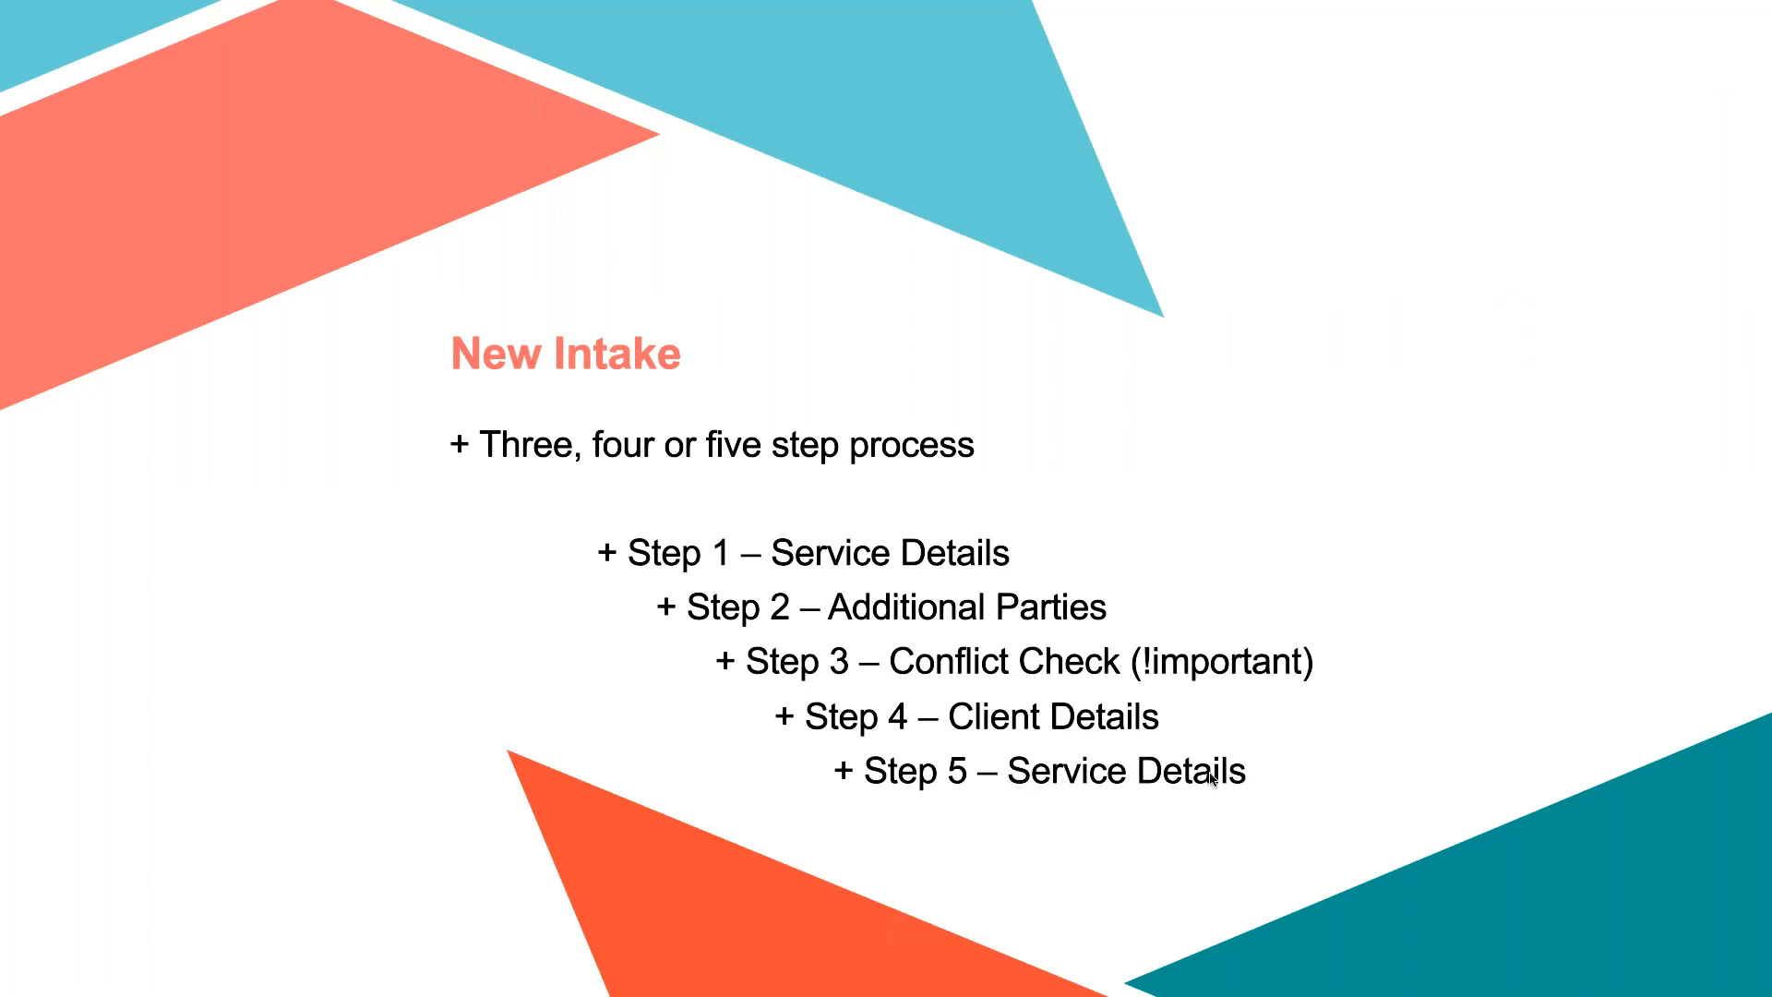
# Open the client's listed service and set Family Violence Indicator to At Risk and Homelessness Status to At Risk of
pyautogui.hotkey('ctrl', 'Right')
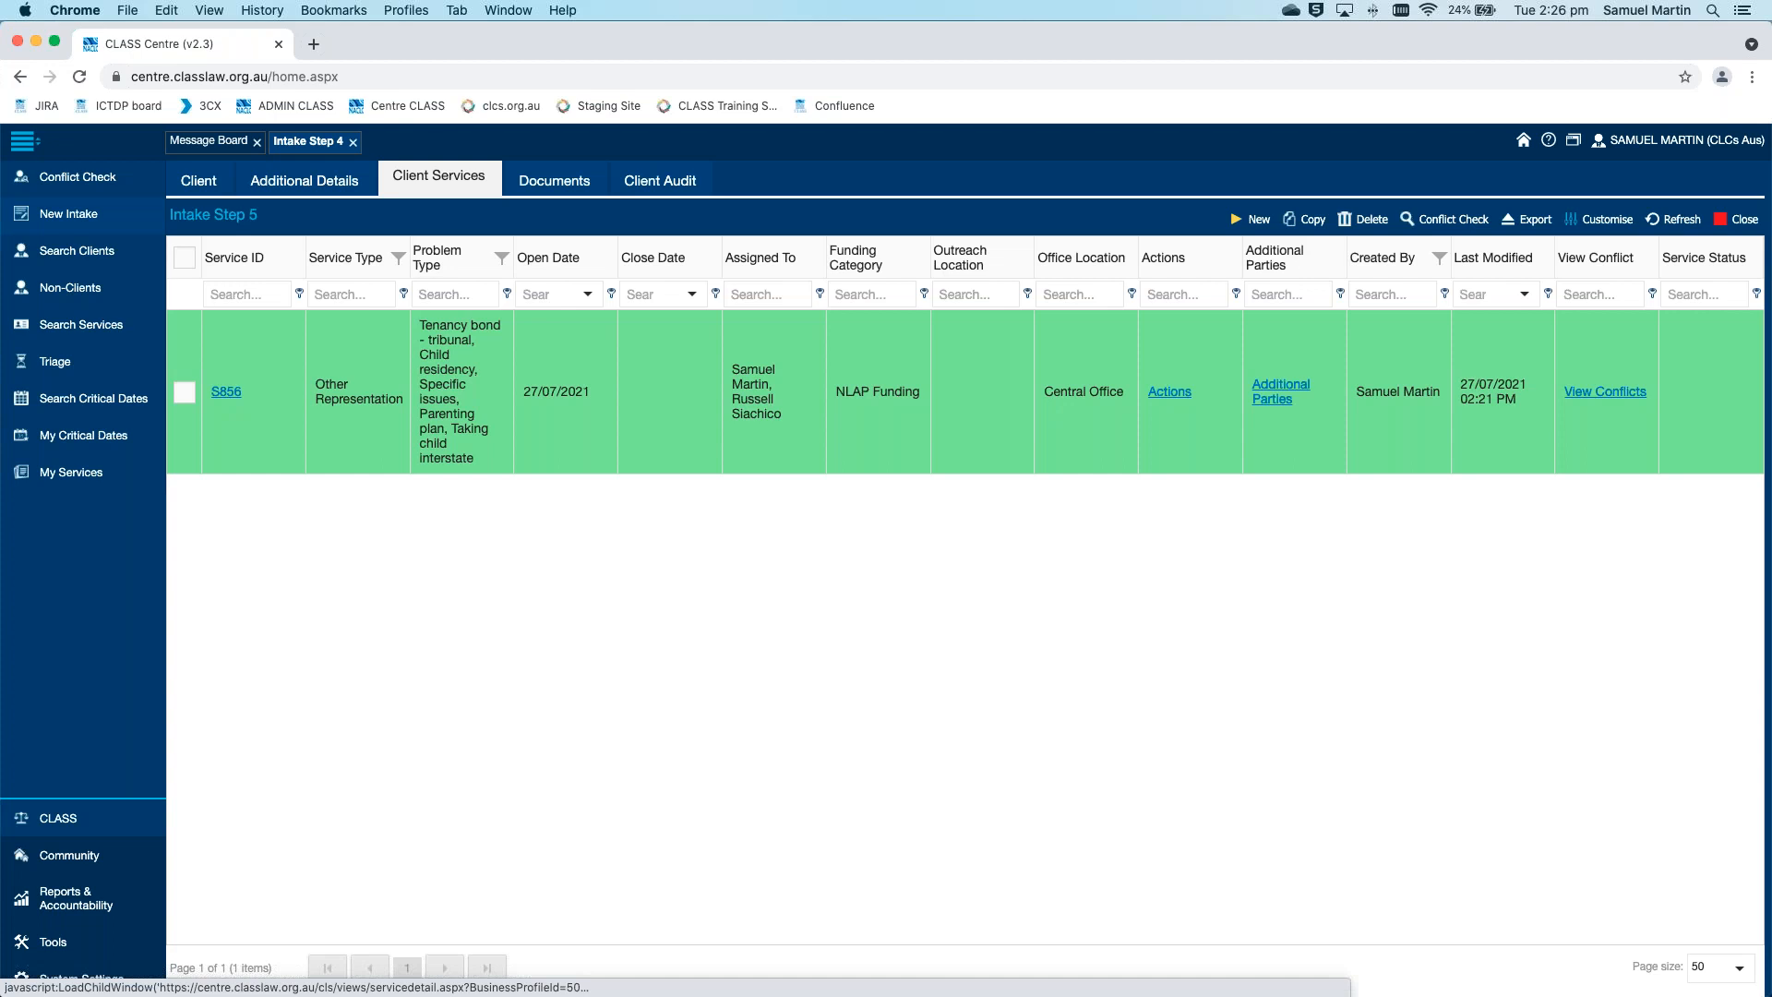
pyautogui.click(227, 392)
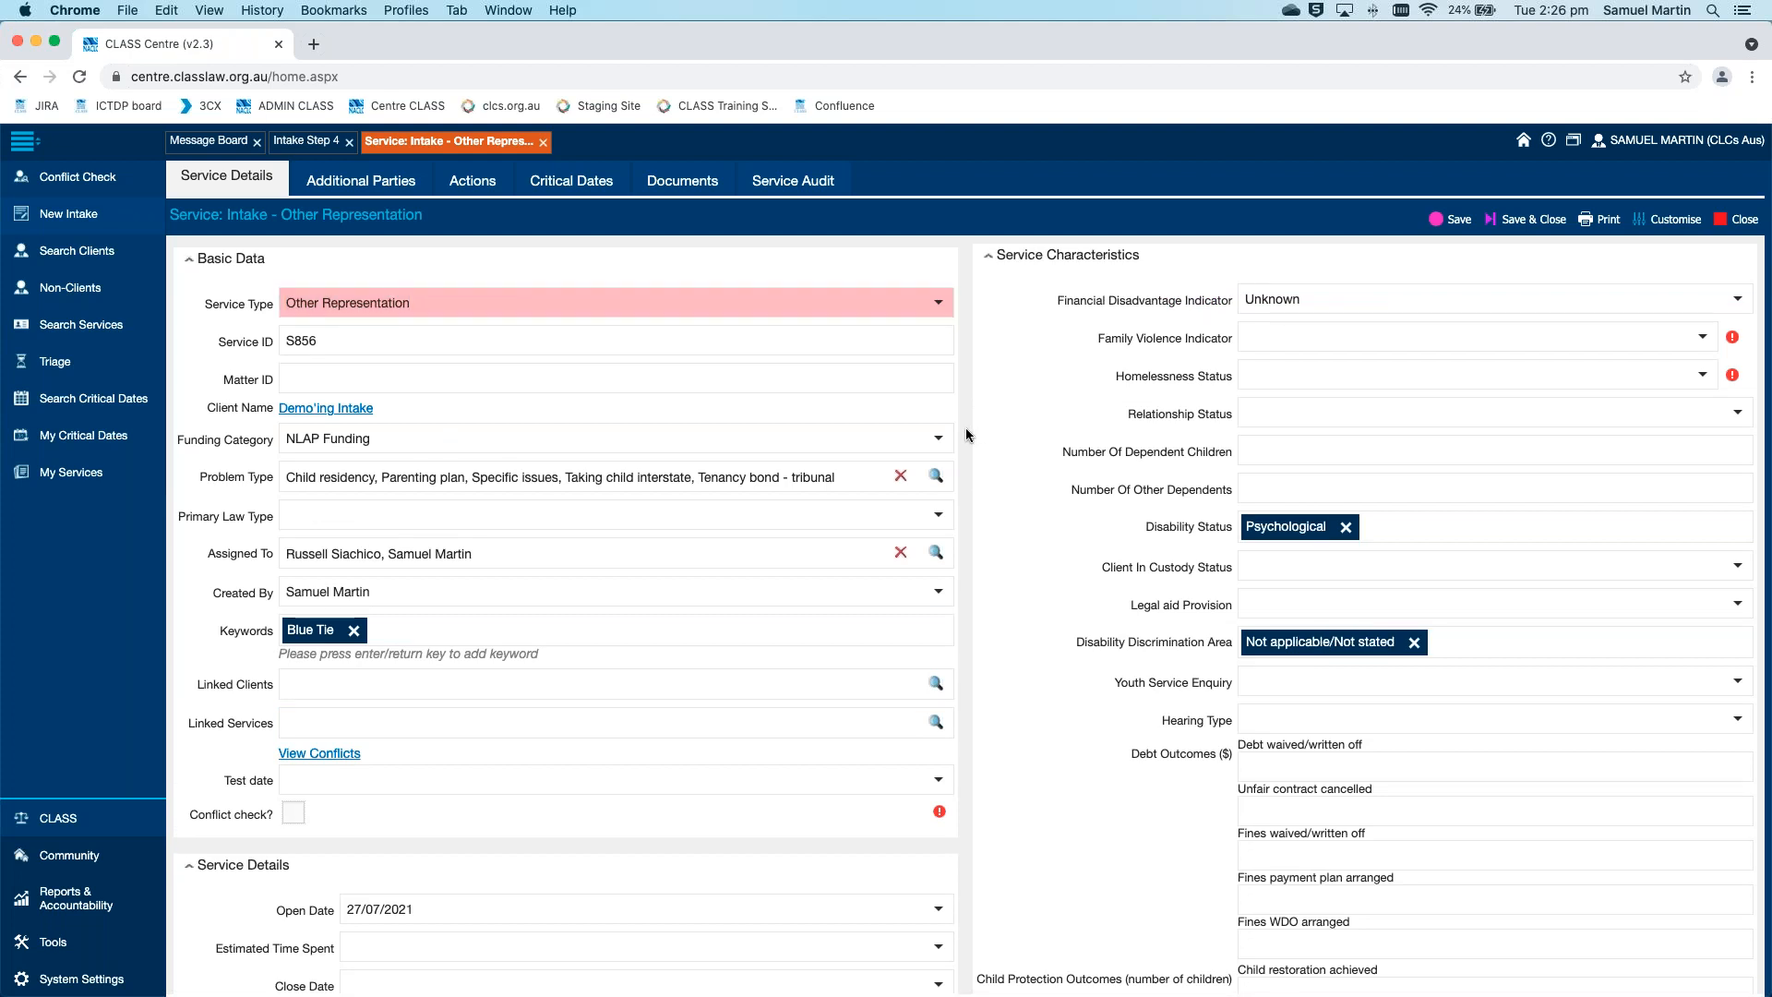
pyautogui.click(1698, 342)
pyautogui.click(1622, 456)
pyautogui.click(1706, 375)
pyautogui.click(1615, 494)
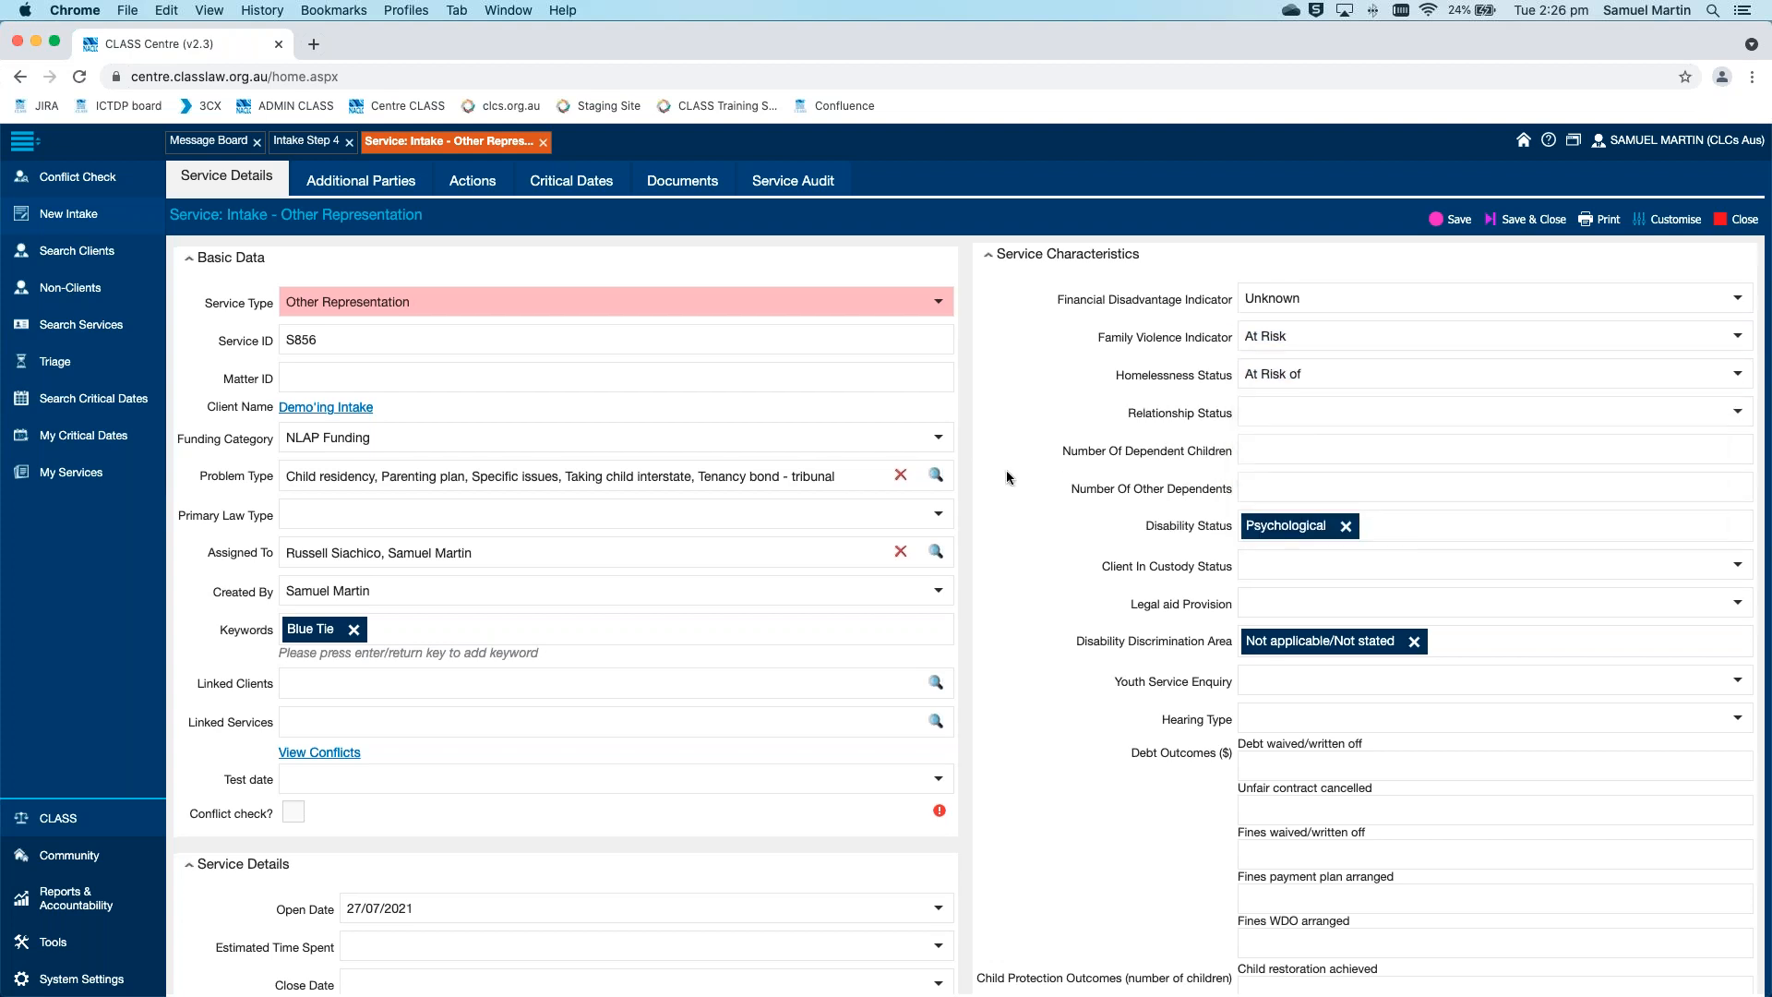
# Tick the service's Conflict check? field and enter "fgjrgjhrt" in the required Comment/Essay Box of the custom section
pyautogui.scroll(-4, 1006, 477)
pyautogui.scroll(-6, 1006, 469)
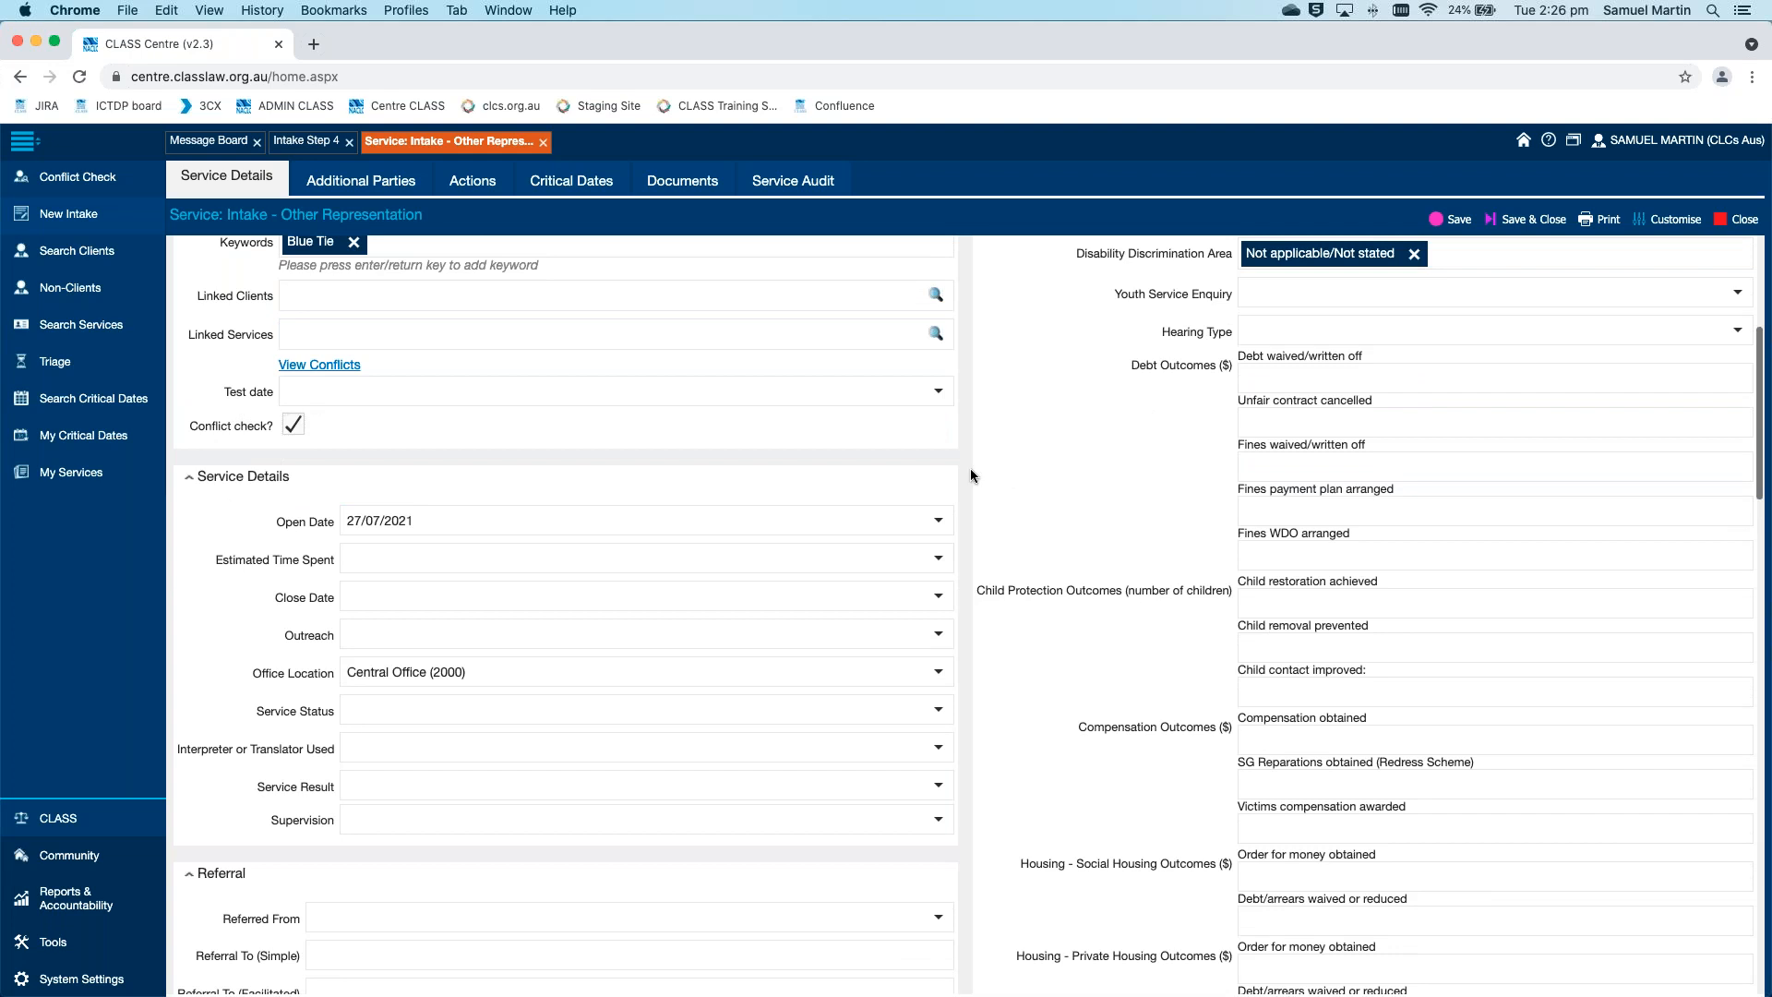
pyautogui.scroll(-9, 971, 472)
pyautogui.scroll(-20, 971, 467)
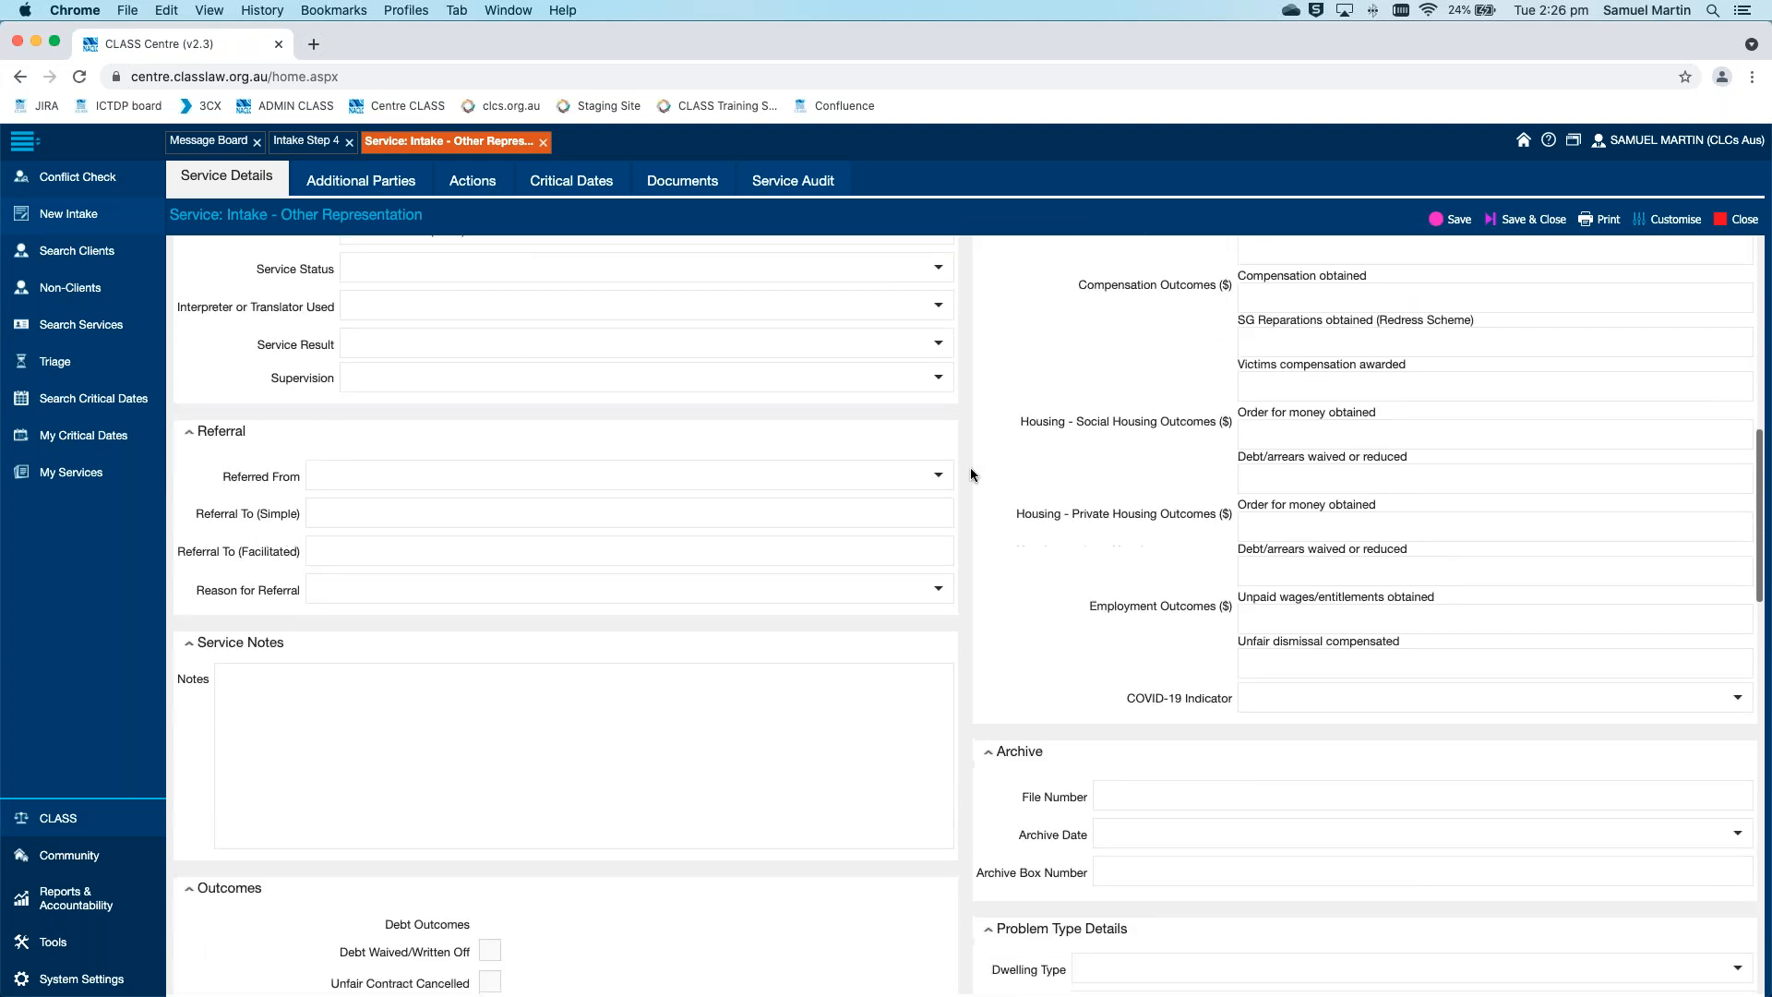
pyautogui.scroll(-9, 971, 467)
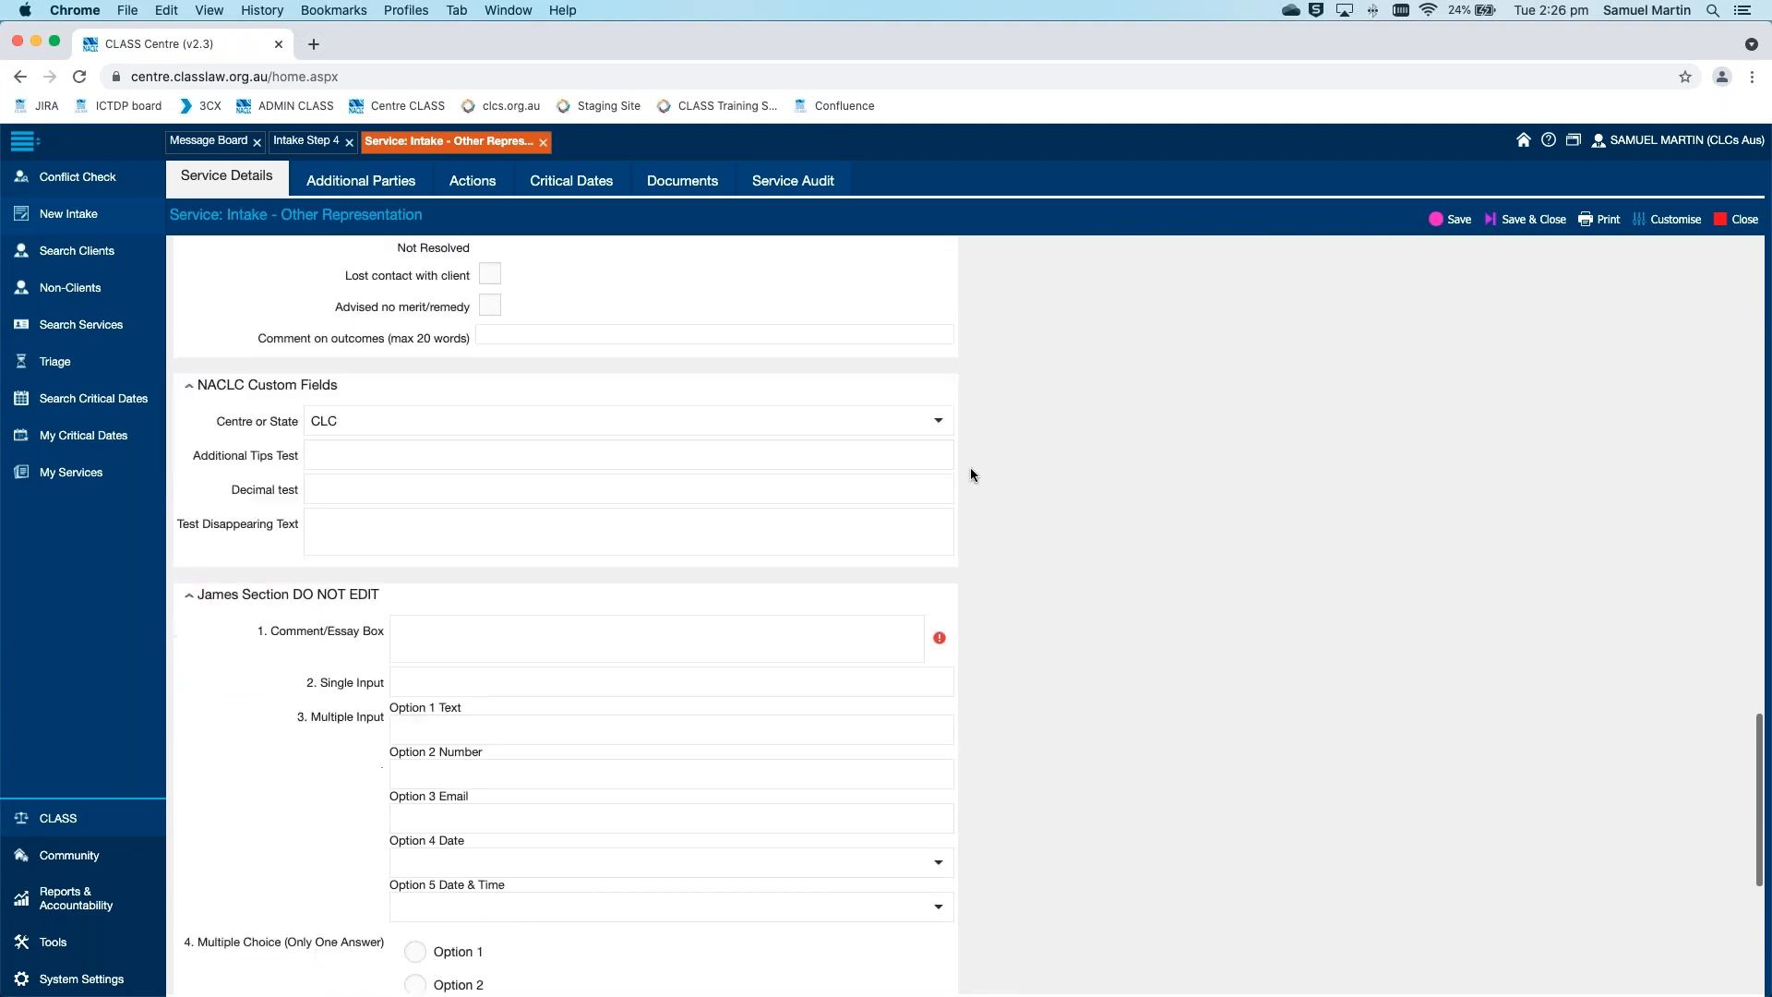
pyautogui.click(748, 451)
pyautogui.write('fgjrgjhrt')
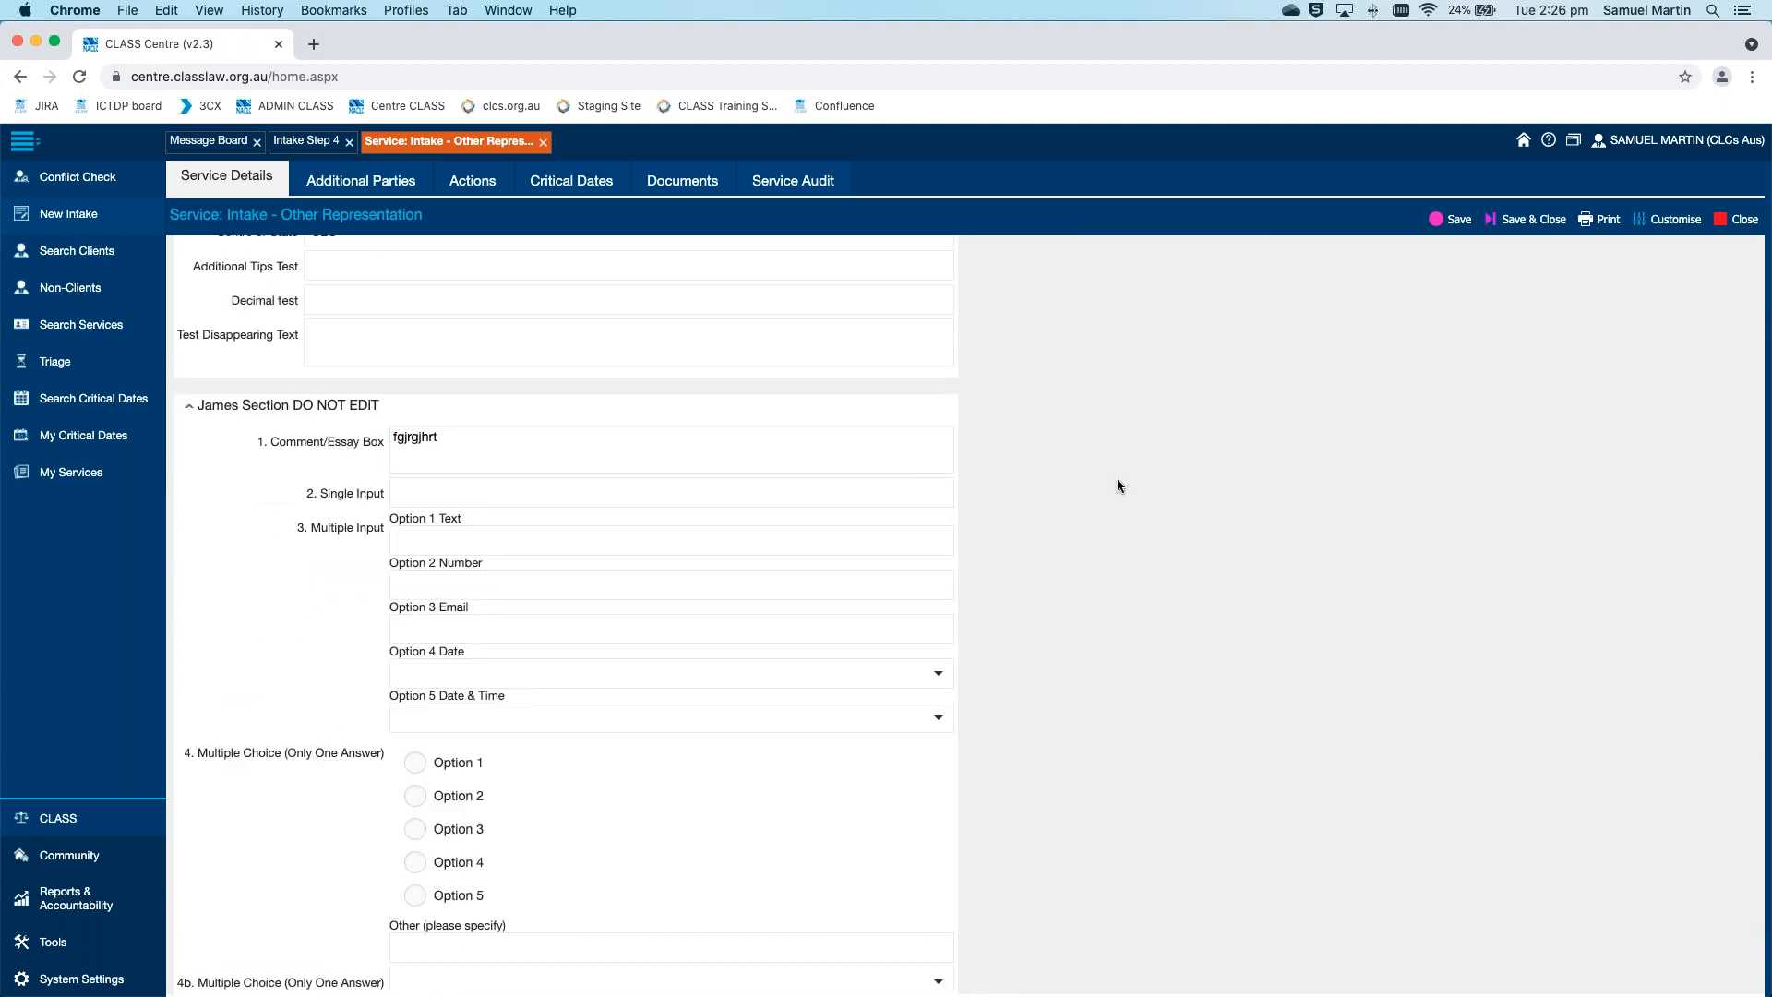
# Save the completed Other Representation service record and close it
pyautogui.scroll(-6, 1117, 484)
pyautogui.scroll(20, 1118, 485)
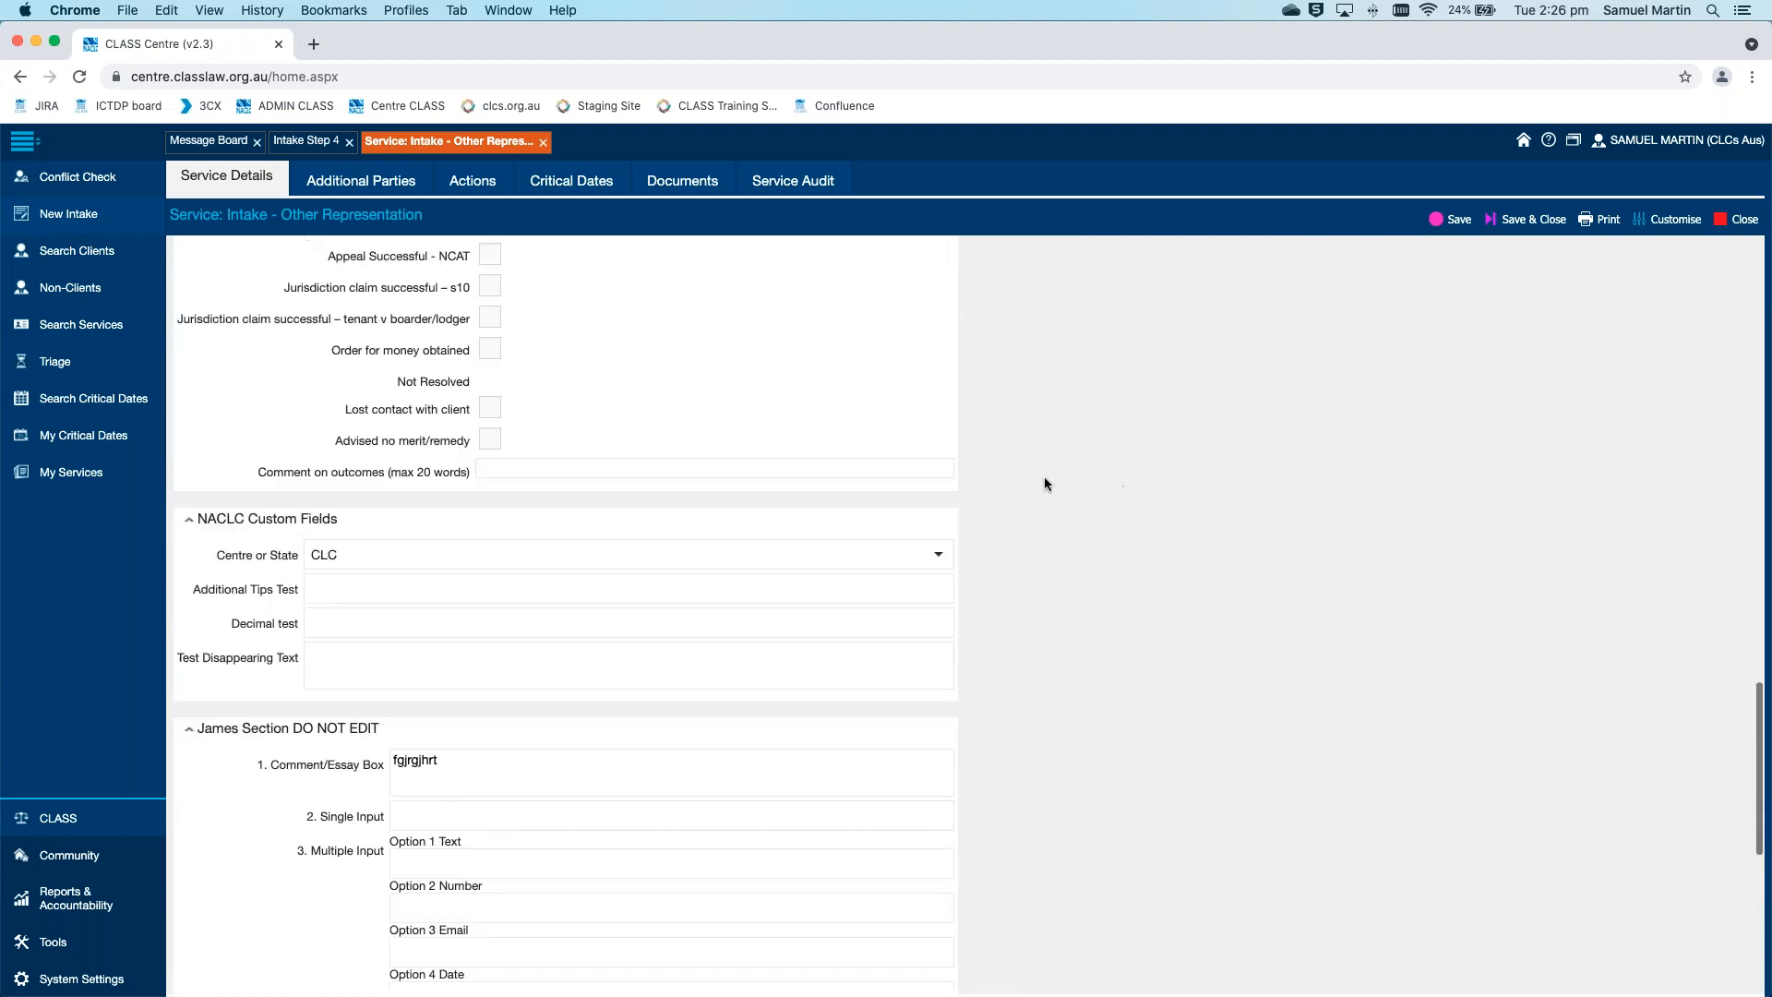
pyautogui.scroll(20, 988, 456)
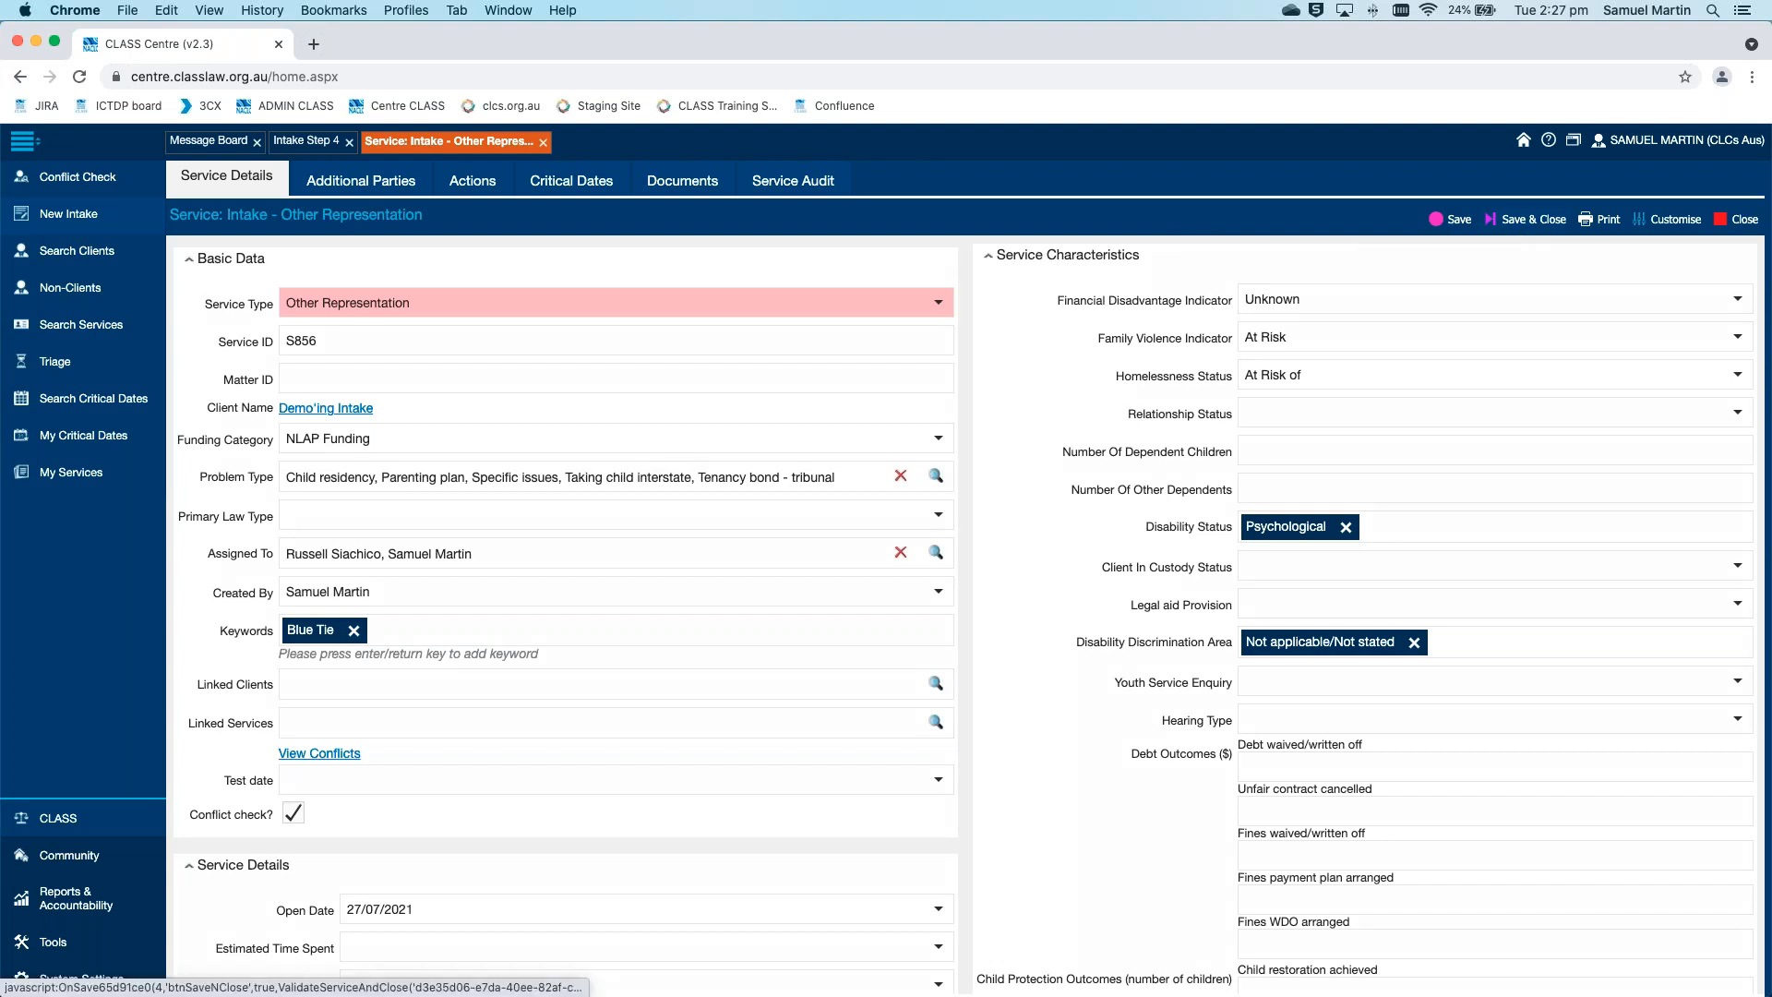
pyautogui.click(1532, 219)
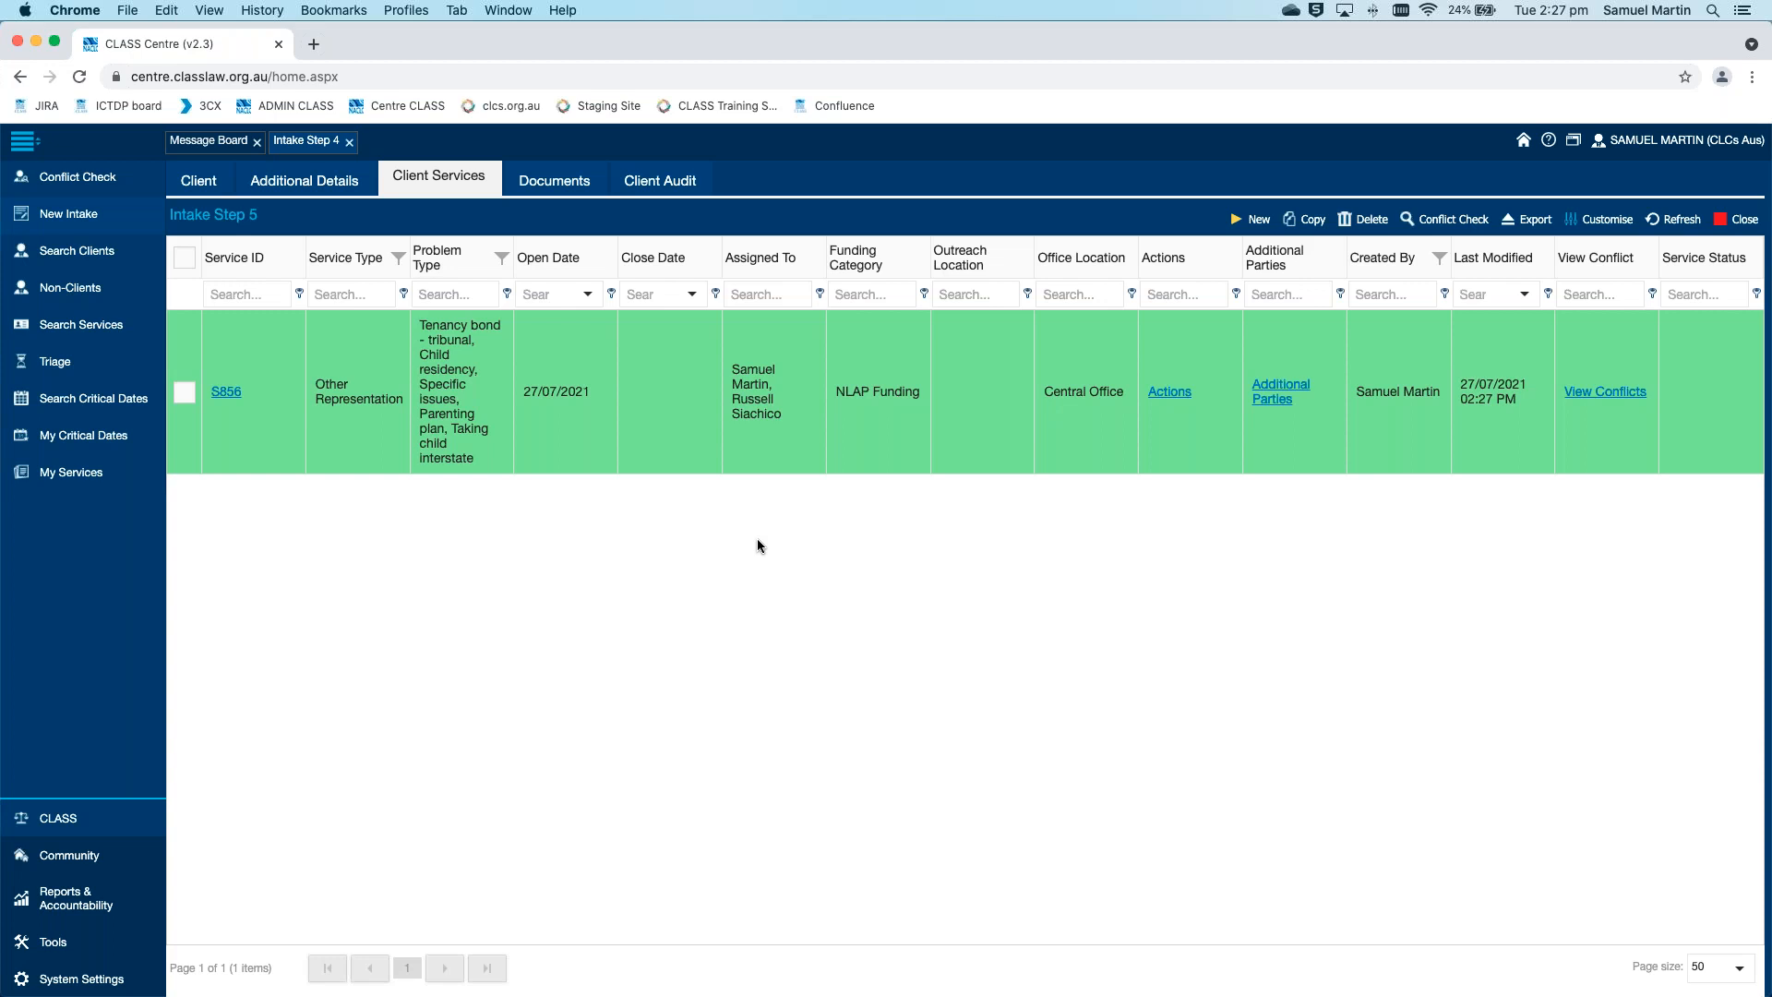
# Reopen the saved service, and examine the details of its New Client conflict result from the client's services list
pyautogui.click(226, 393)
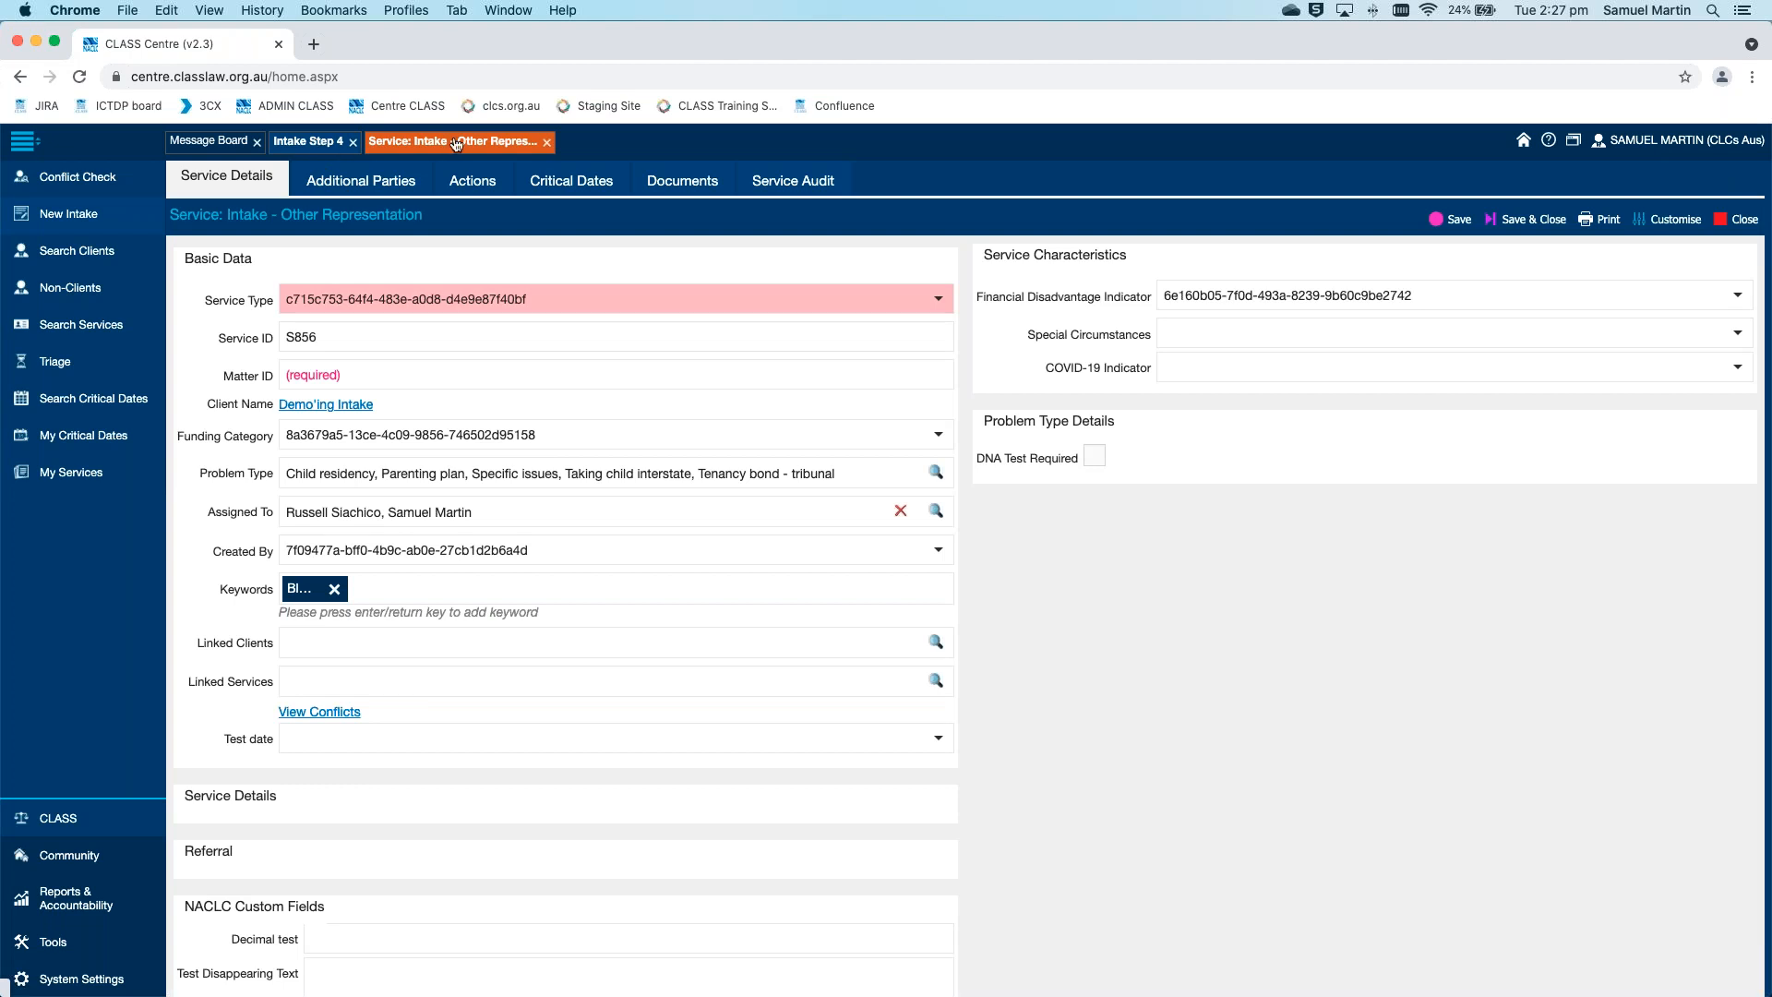
pyautogui.click(304, 143)
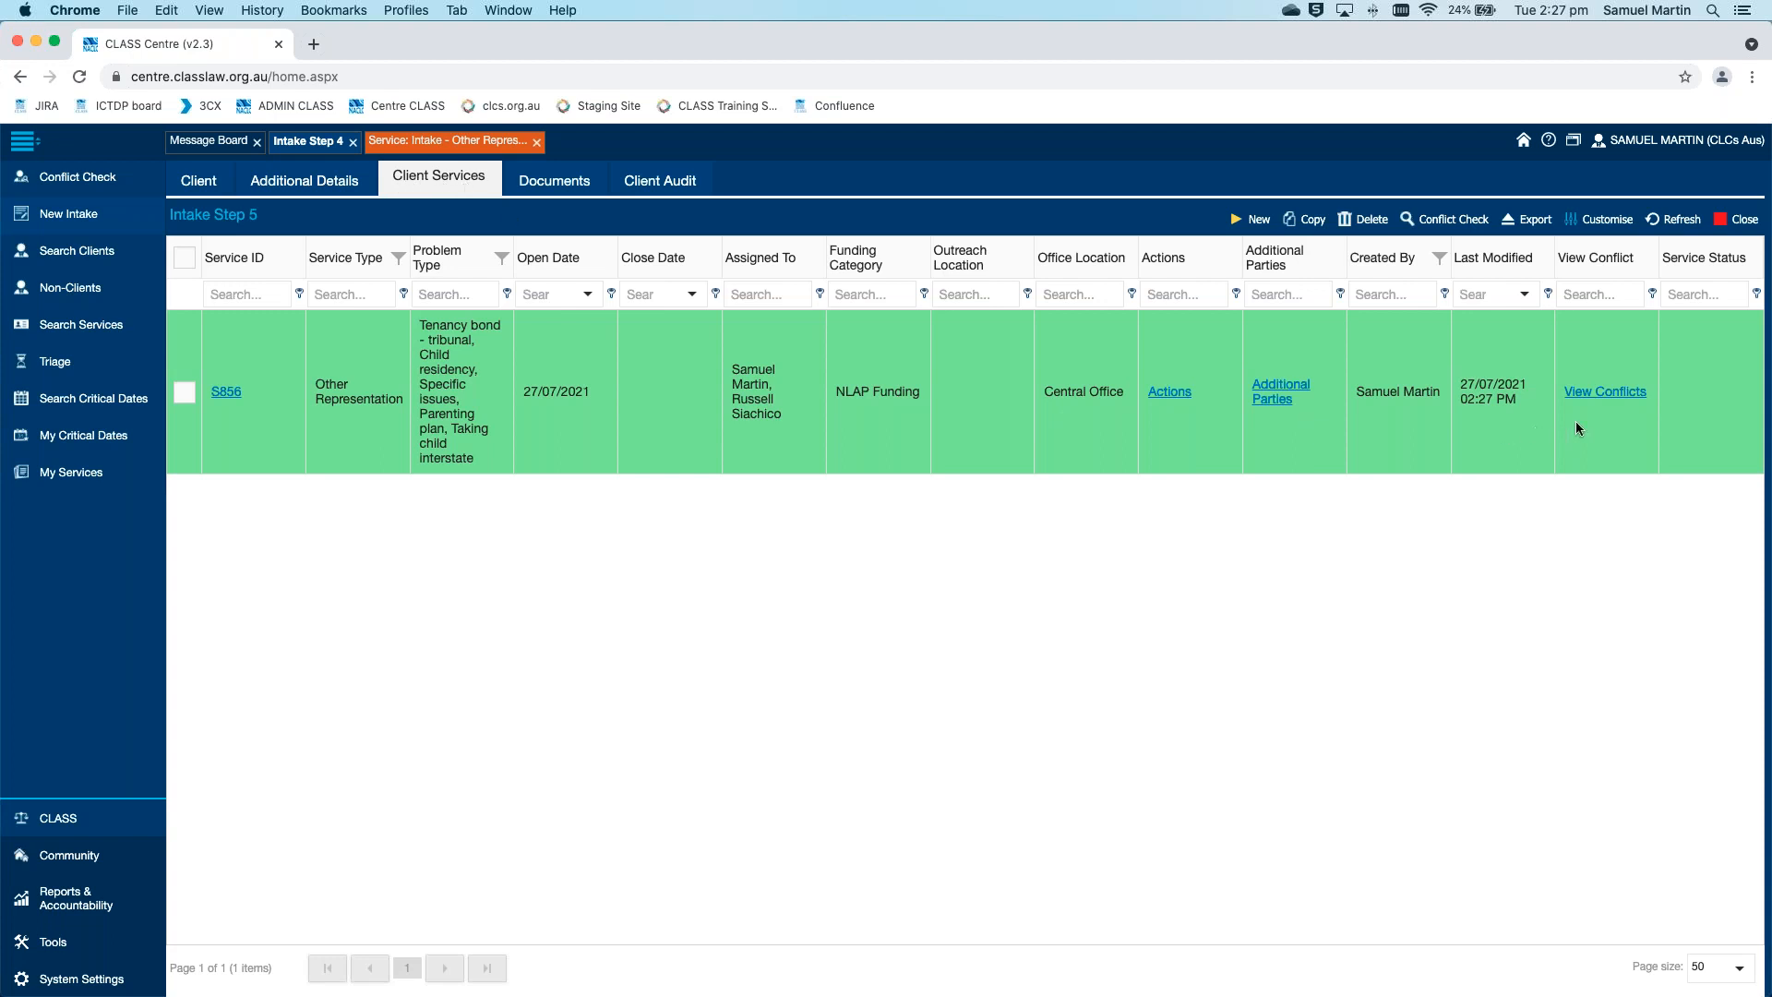
pyautogui.click(1616, 394)
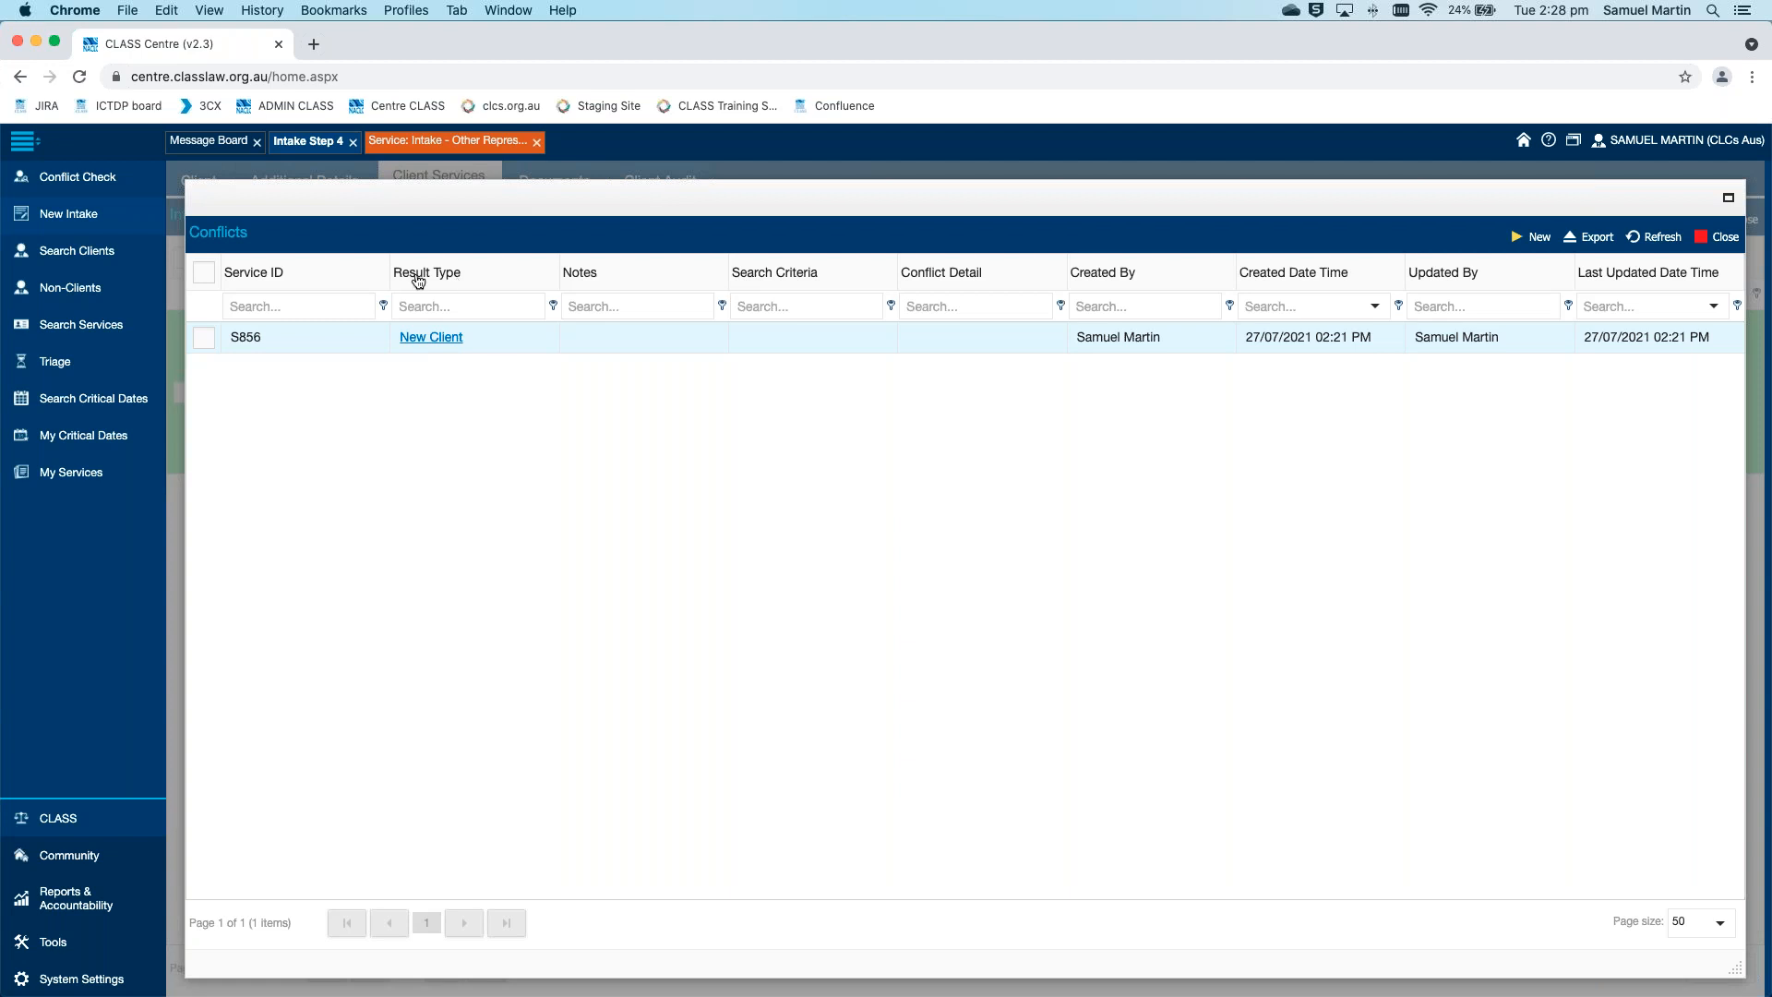
pyautogui.click(442, 344)
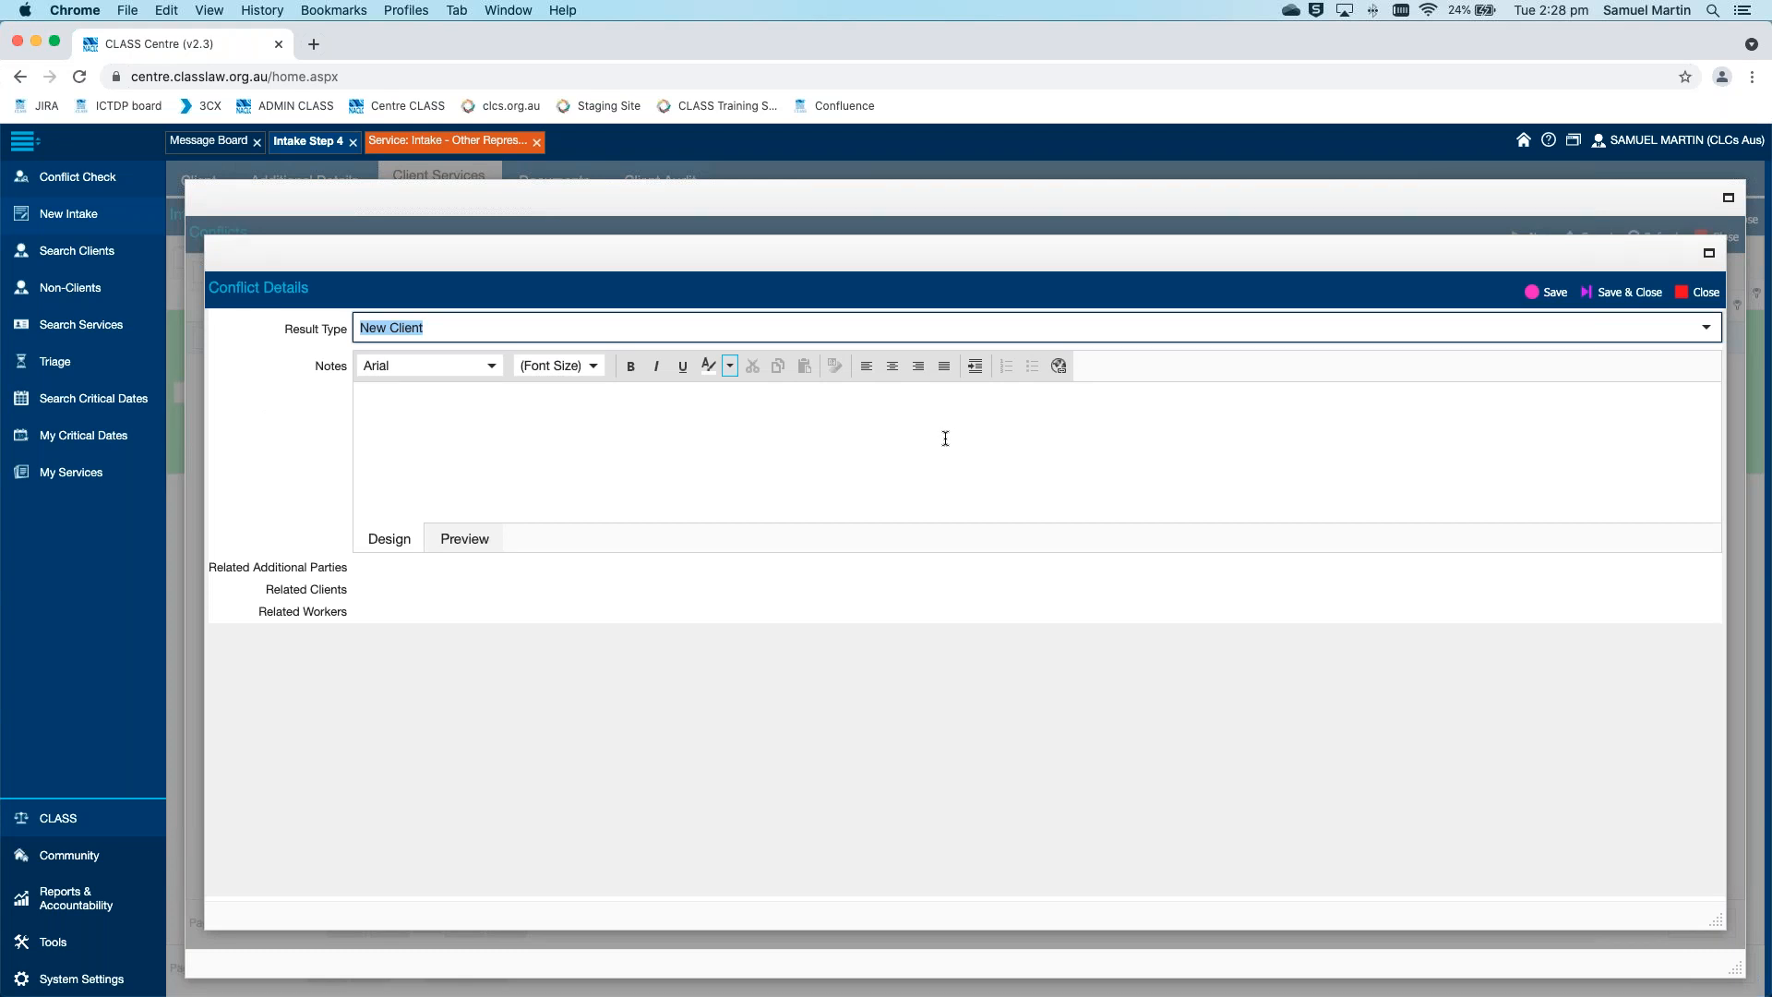
pyautogui.click(1698, 294)
pyautogui.click(1715, 236)
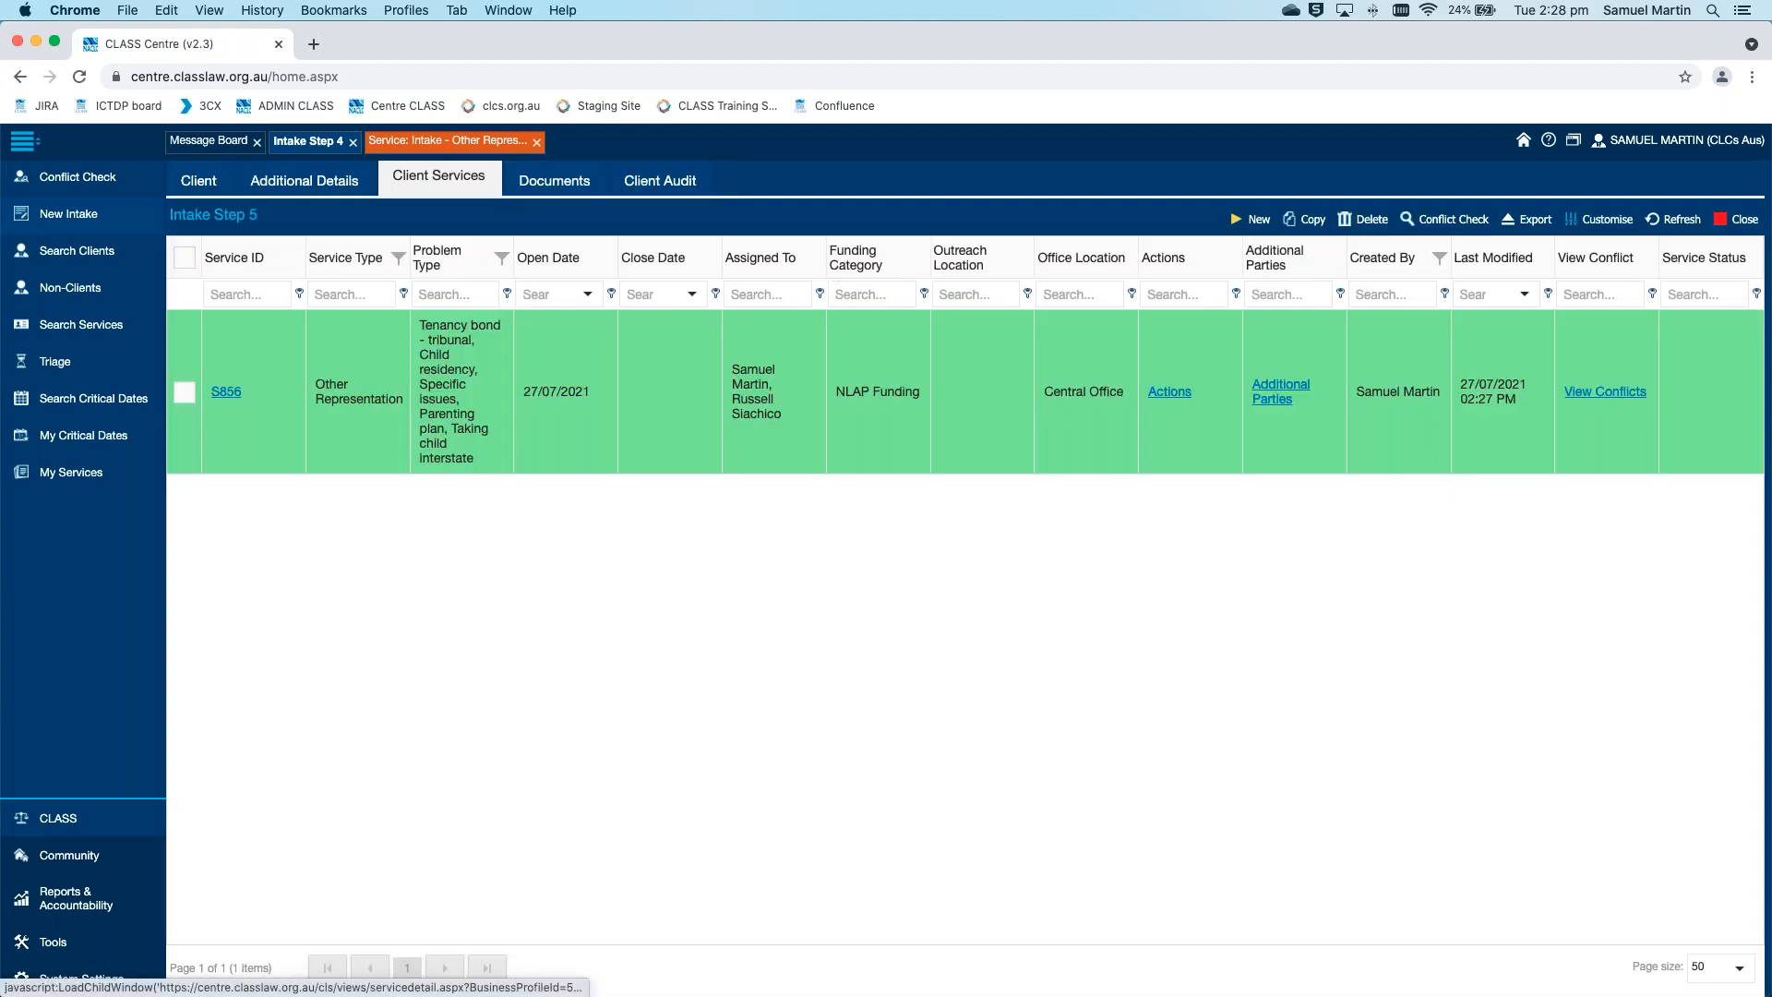
# Review the recorded conflicts from within the open Other Representation service record, and close the conflicts list
pyautogui.click(451, 146)
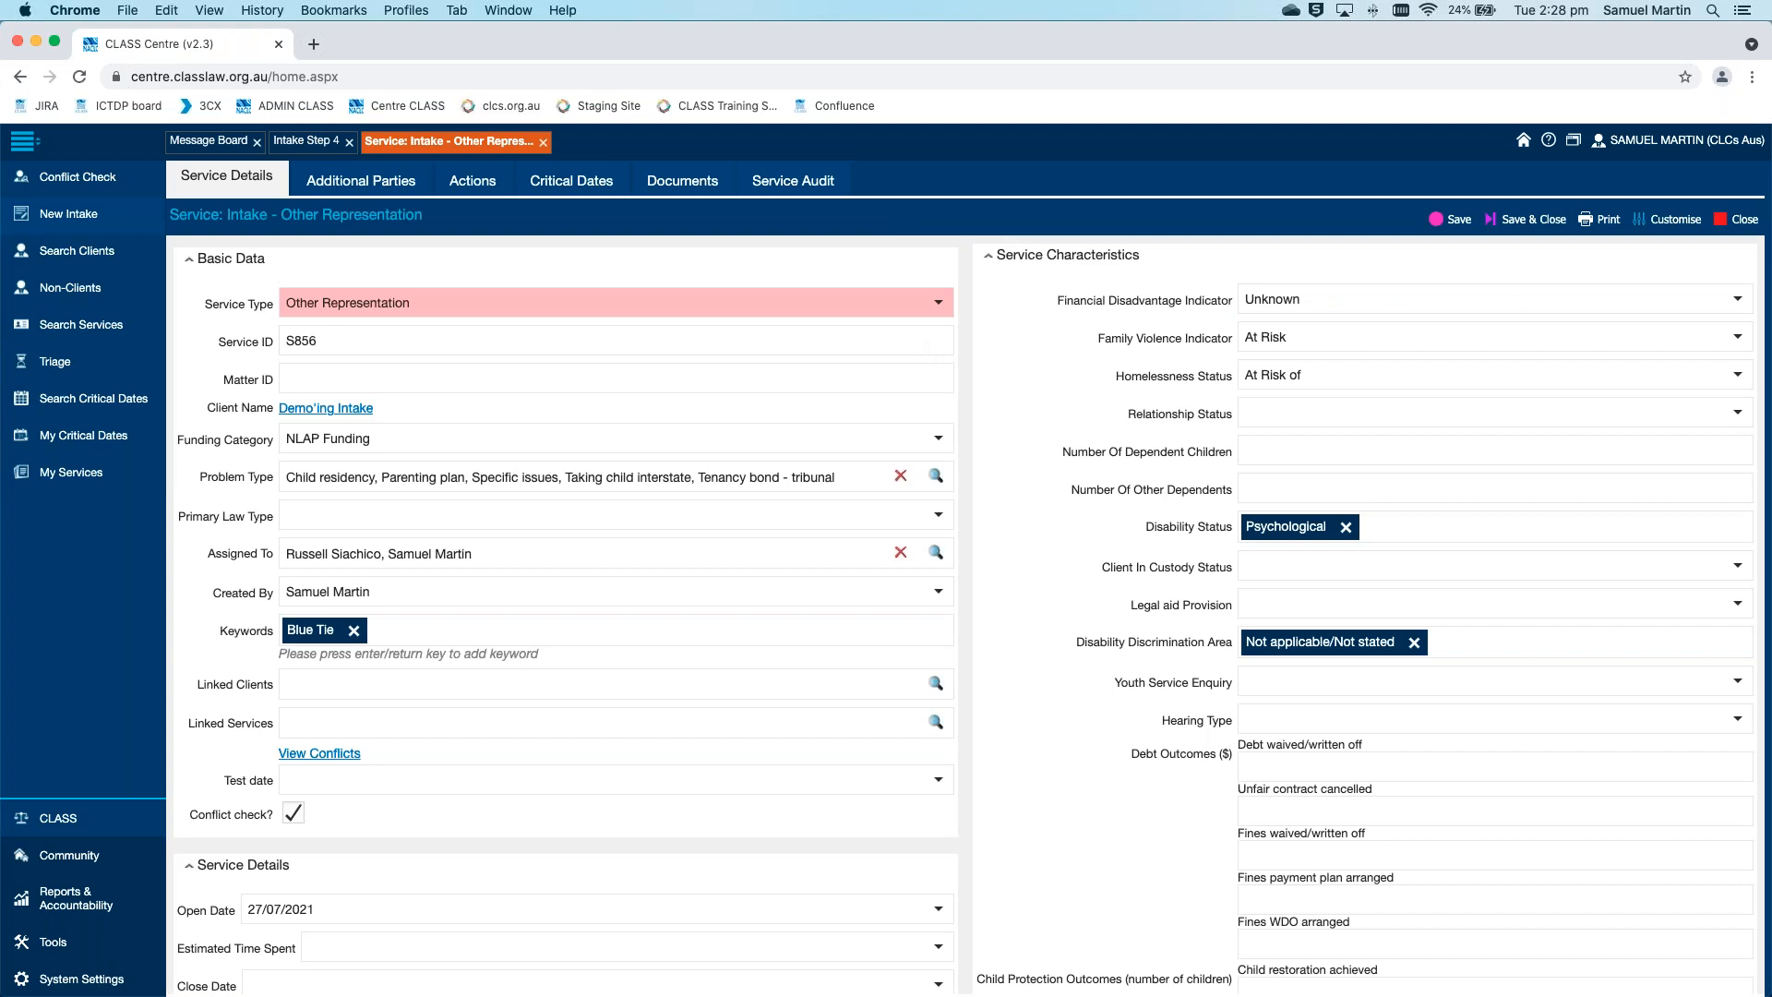
pyautogui.scroll(-1, 966, 365)
pyautogui.scroll(1, 966, 366)
pyautogui.click(352, 755)
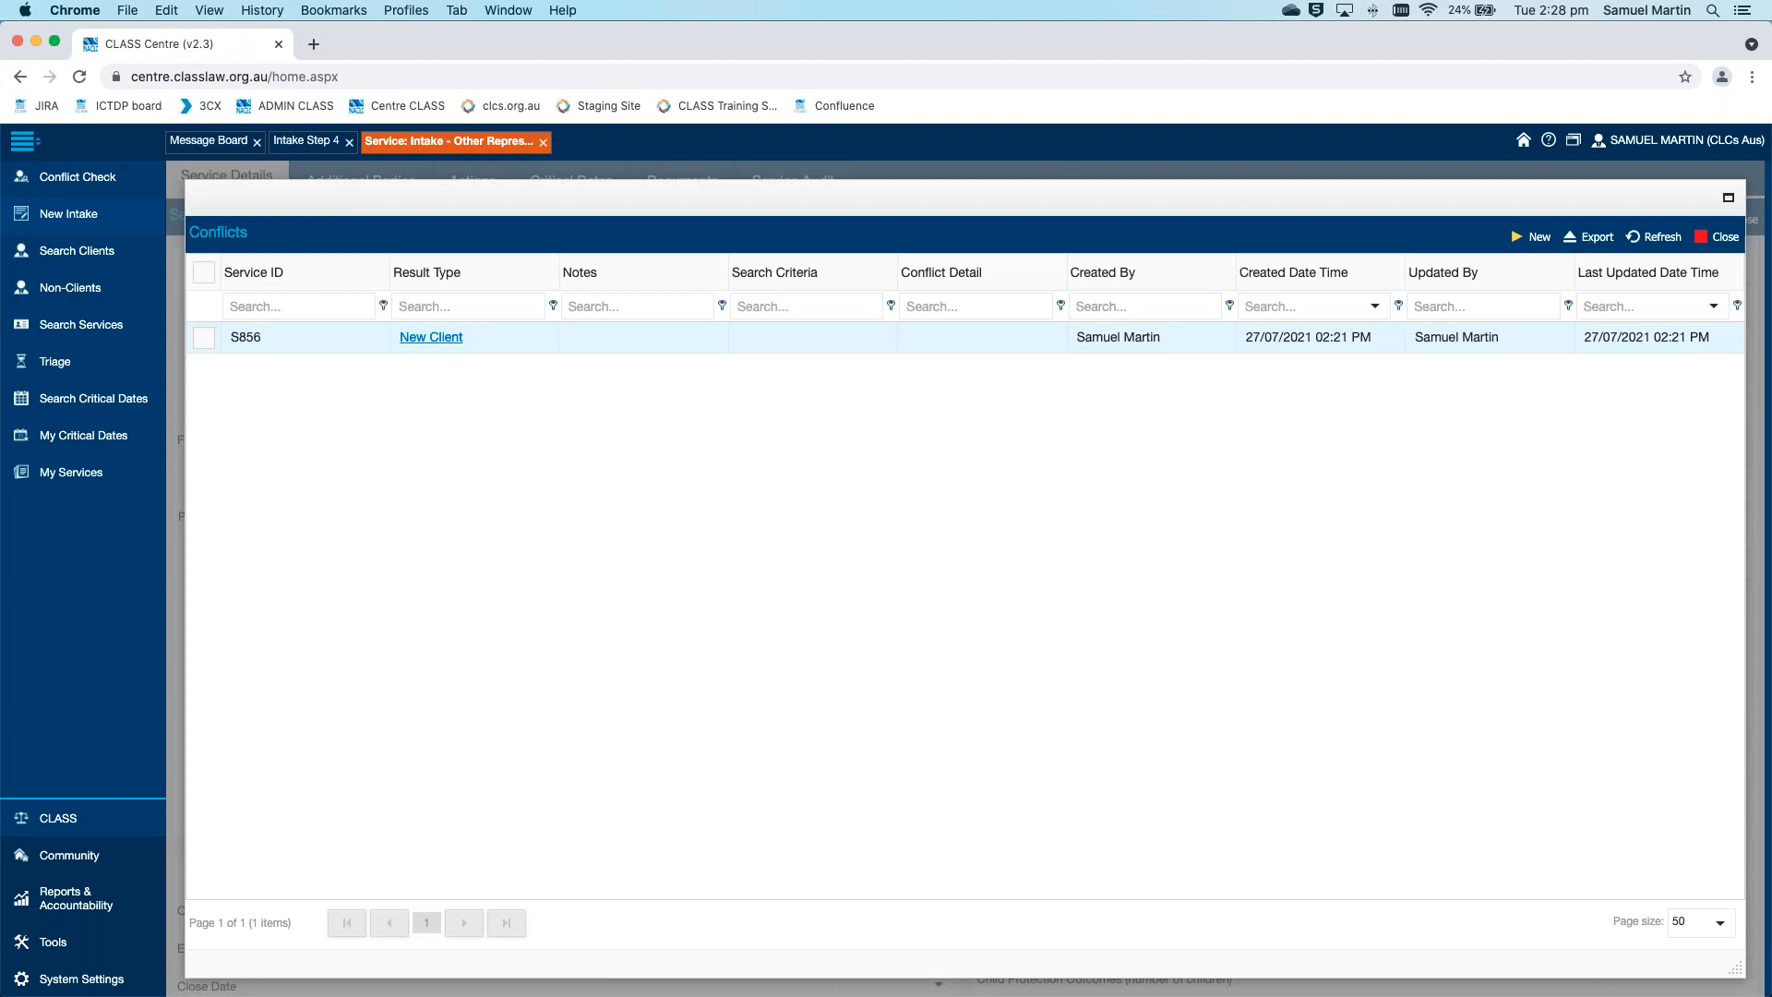
pyautogui.click(1718, 242)
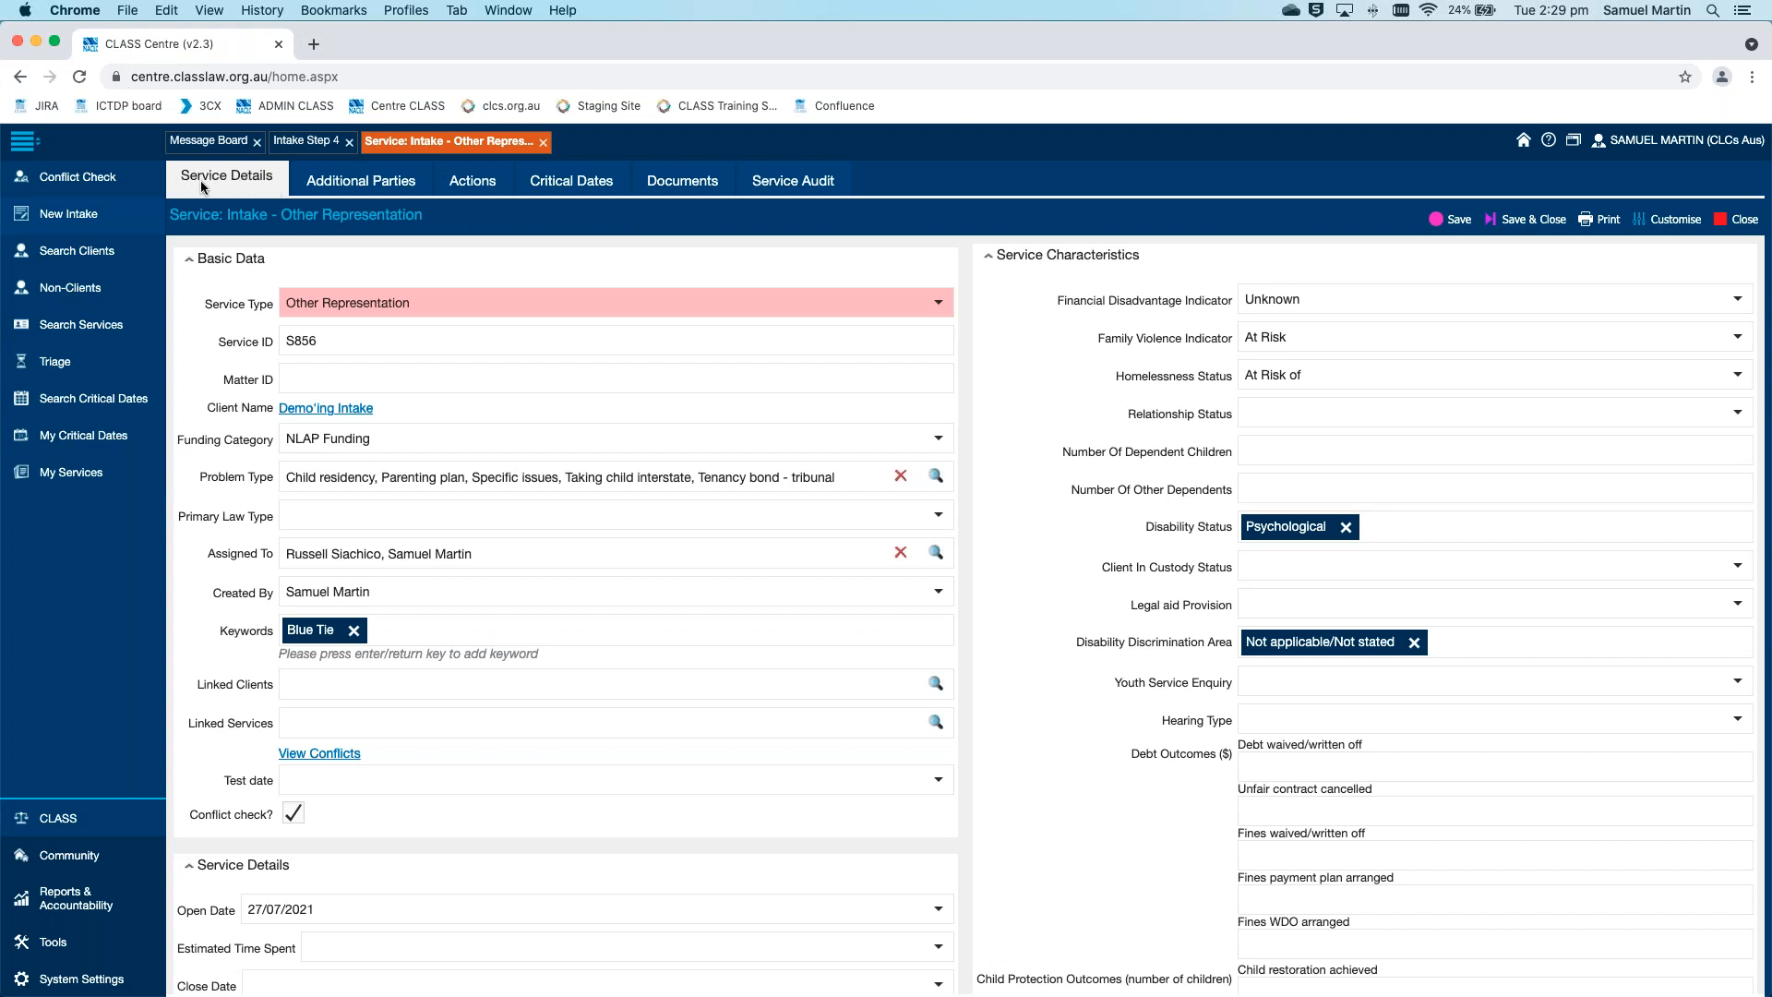
# Open the Actions of the Other Representation service
pyautogui.click(480, 189)
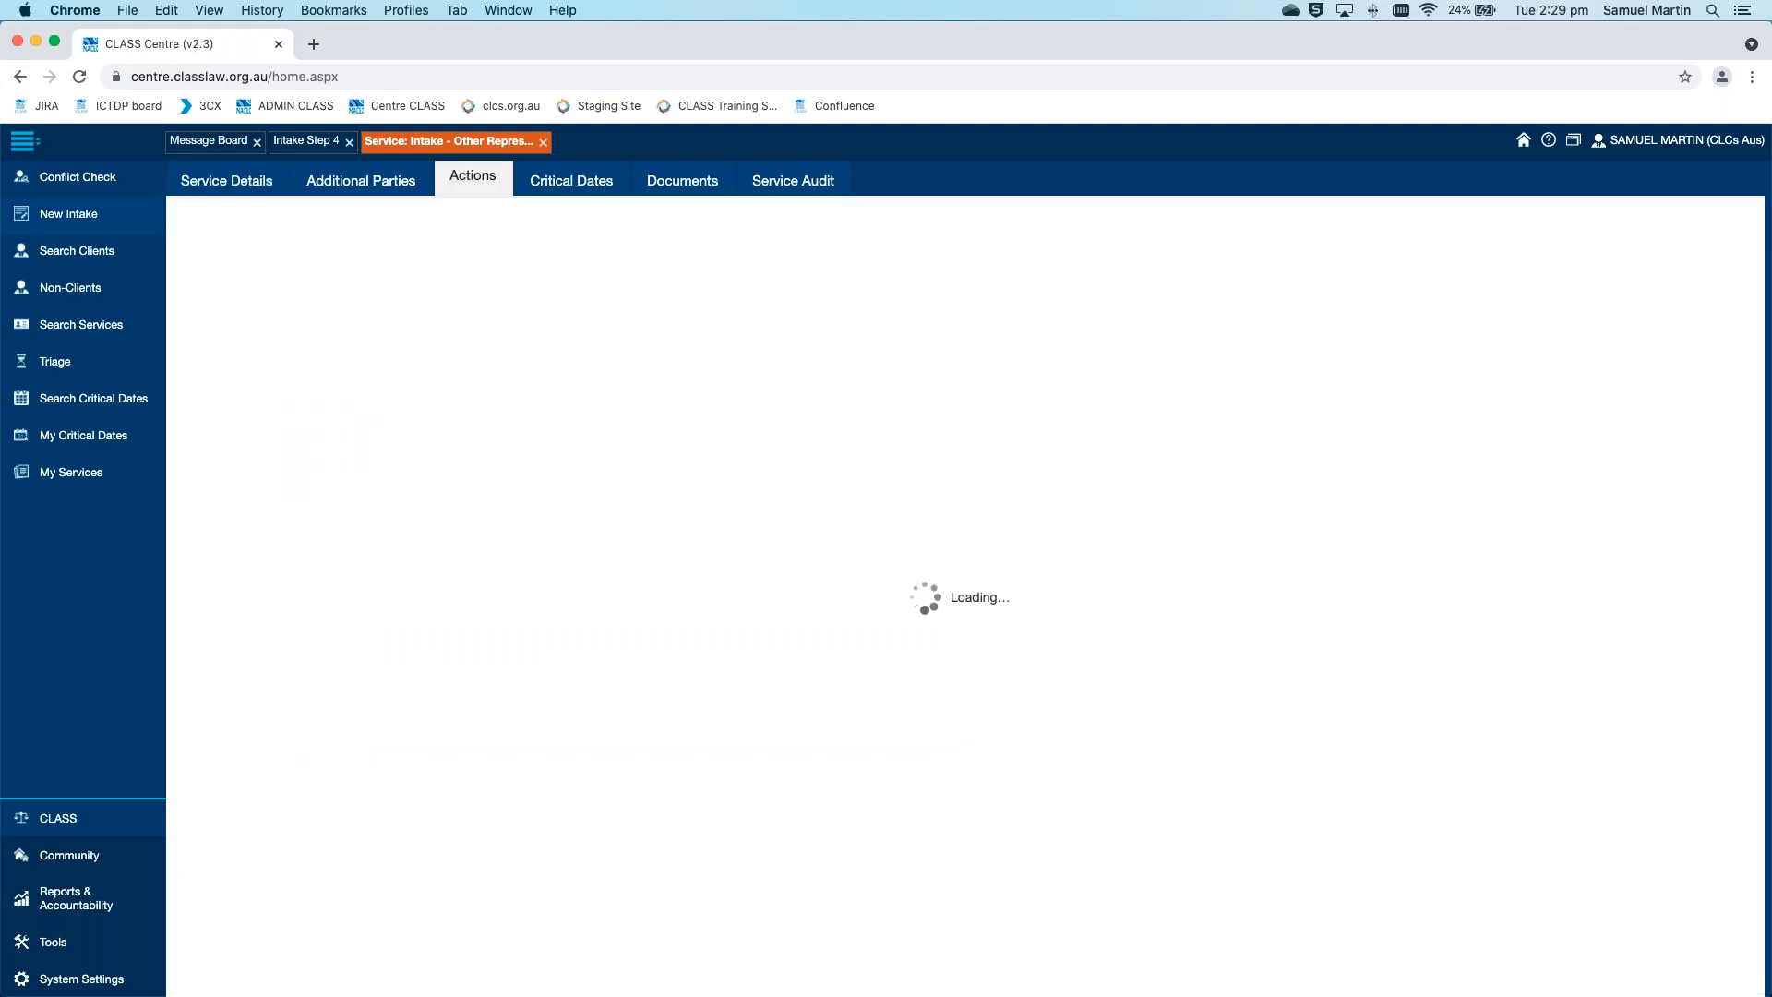
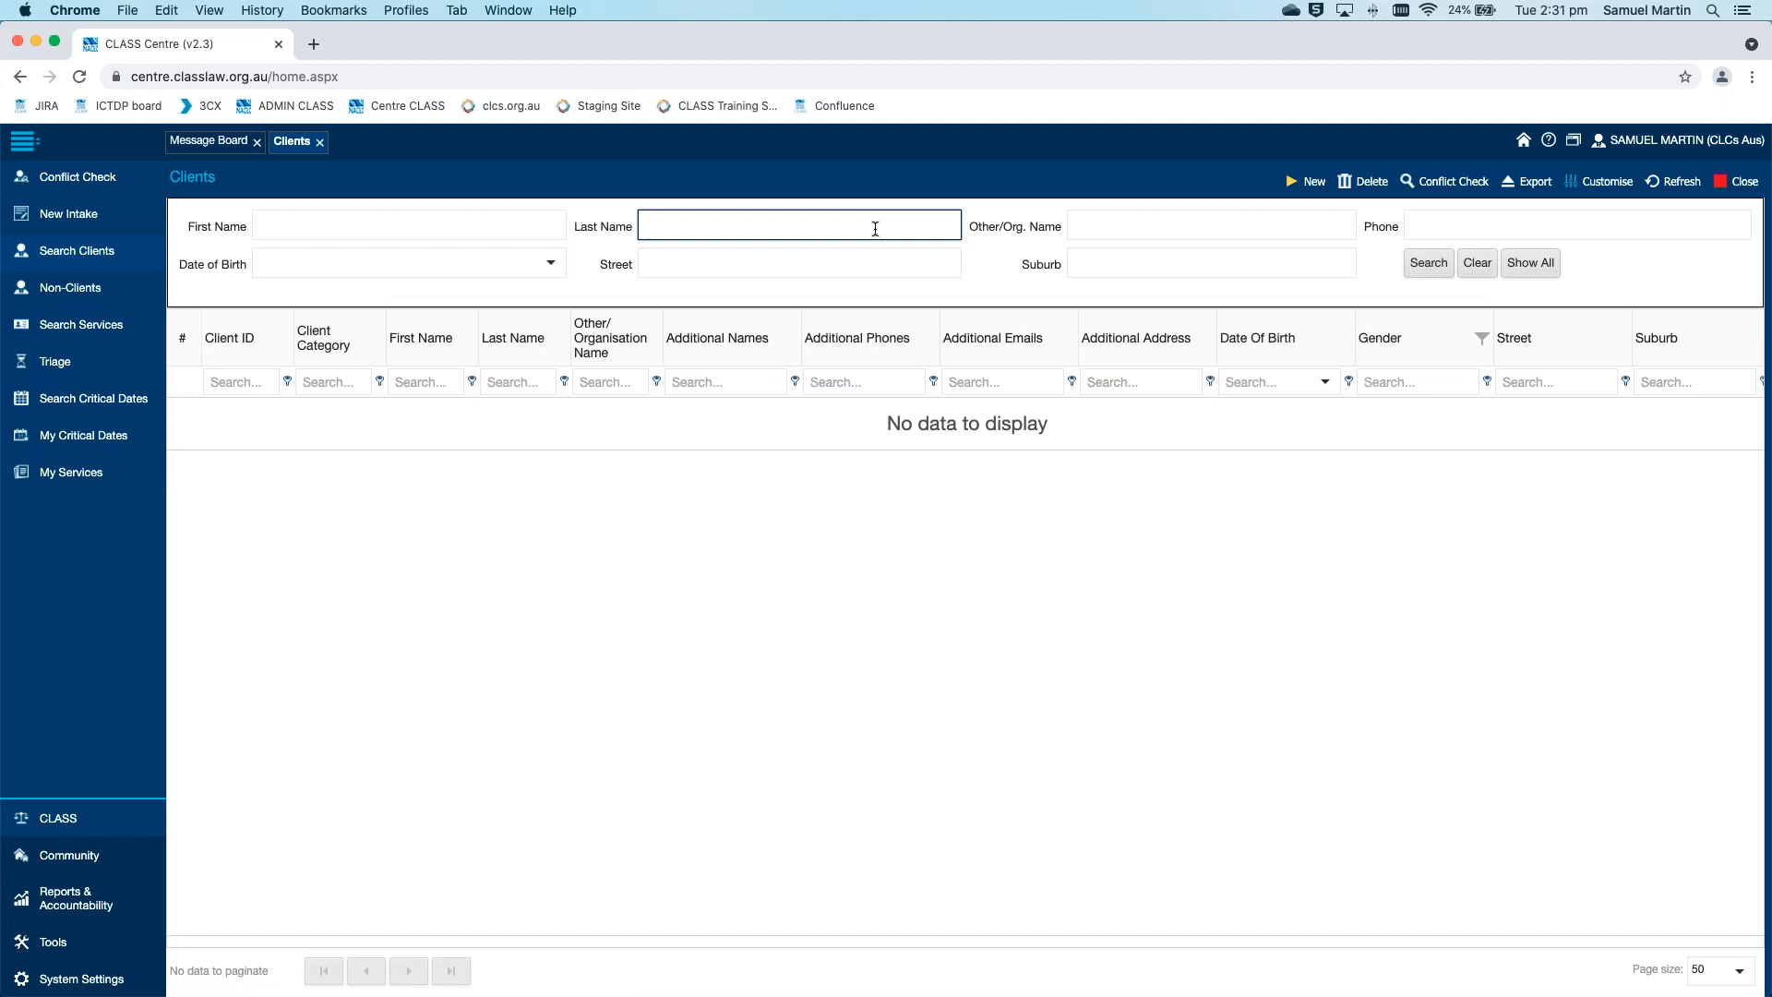
# Search the client list for the last name "intake" and look across the result columns
pyautogui.write('intake')
pyautogui.press('Return')
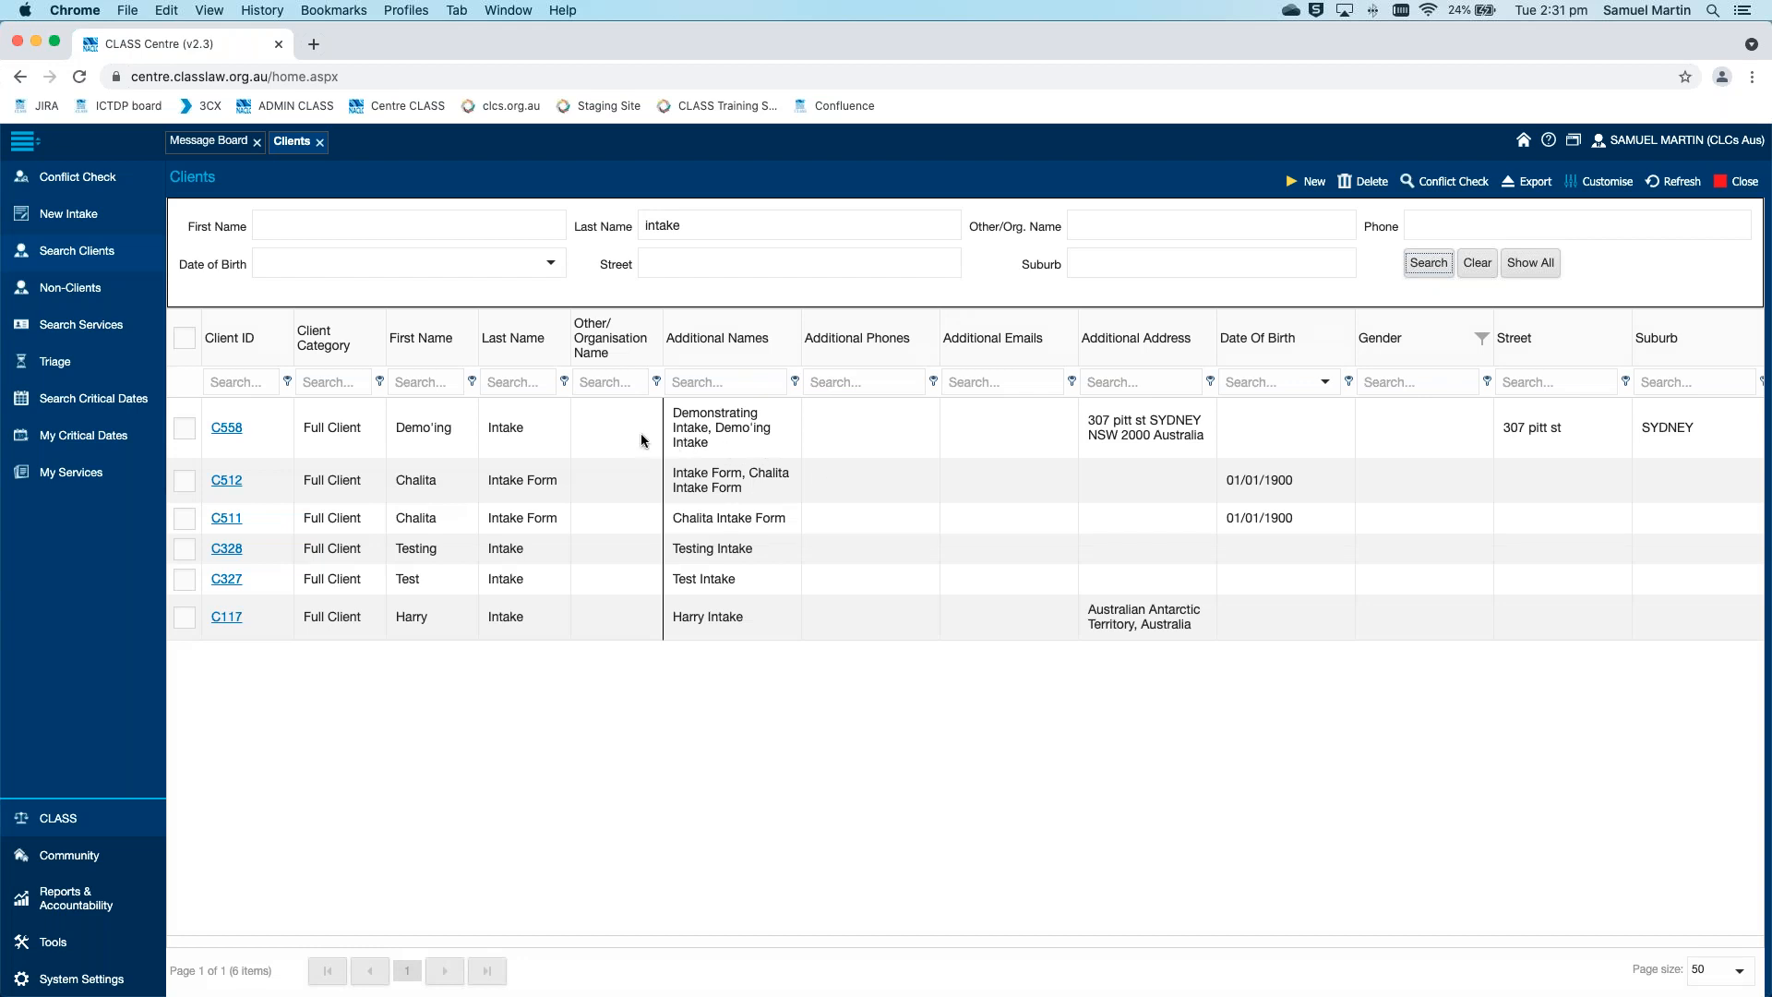
pyautogui.hscroll(3, 481, 687)
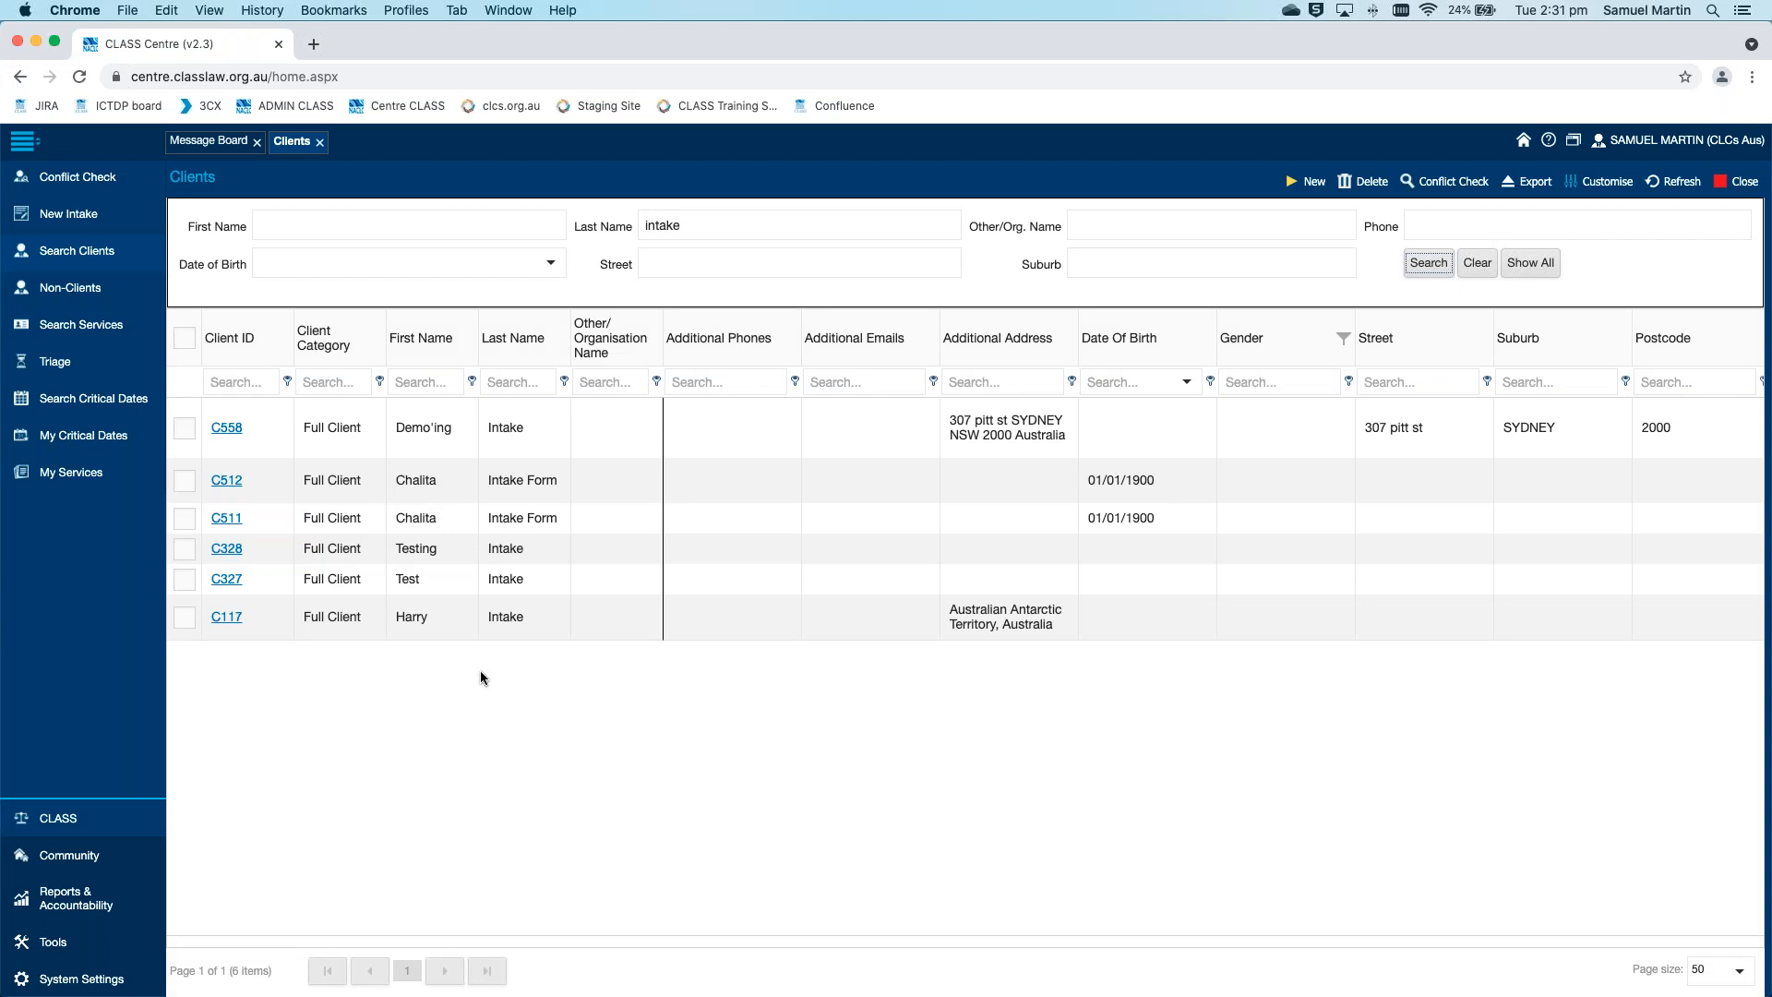
# Run a conflict check on the last name "intake", view the first matching Full Client record, and close that record
pyautogui.click(87, 175)
pyautogui.rightClick(82, 174)
pyautogui.click(61, 179)
pyautogui.click(67, 185)
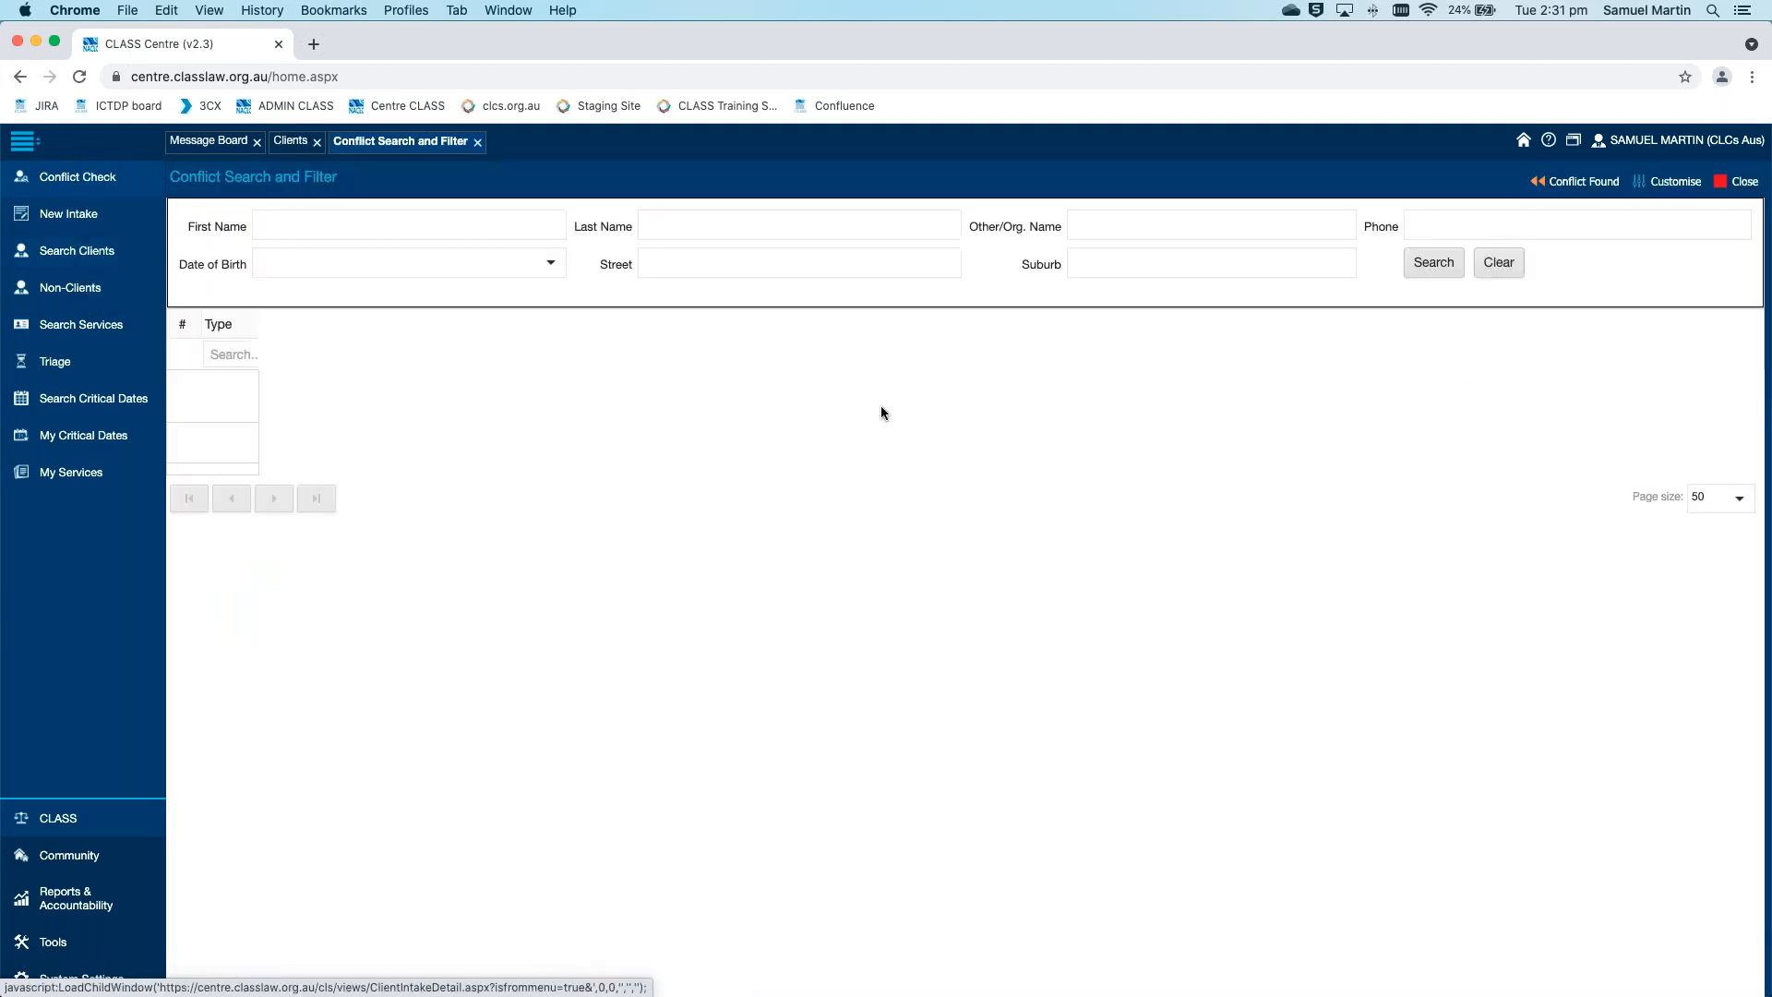
pyautogui.click(790, 227)
pyautogui.write('intake')
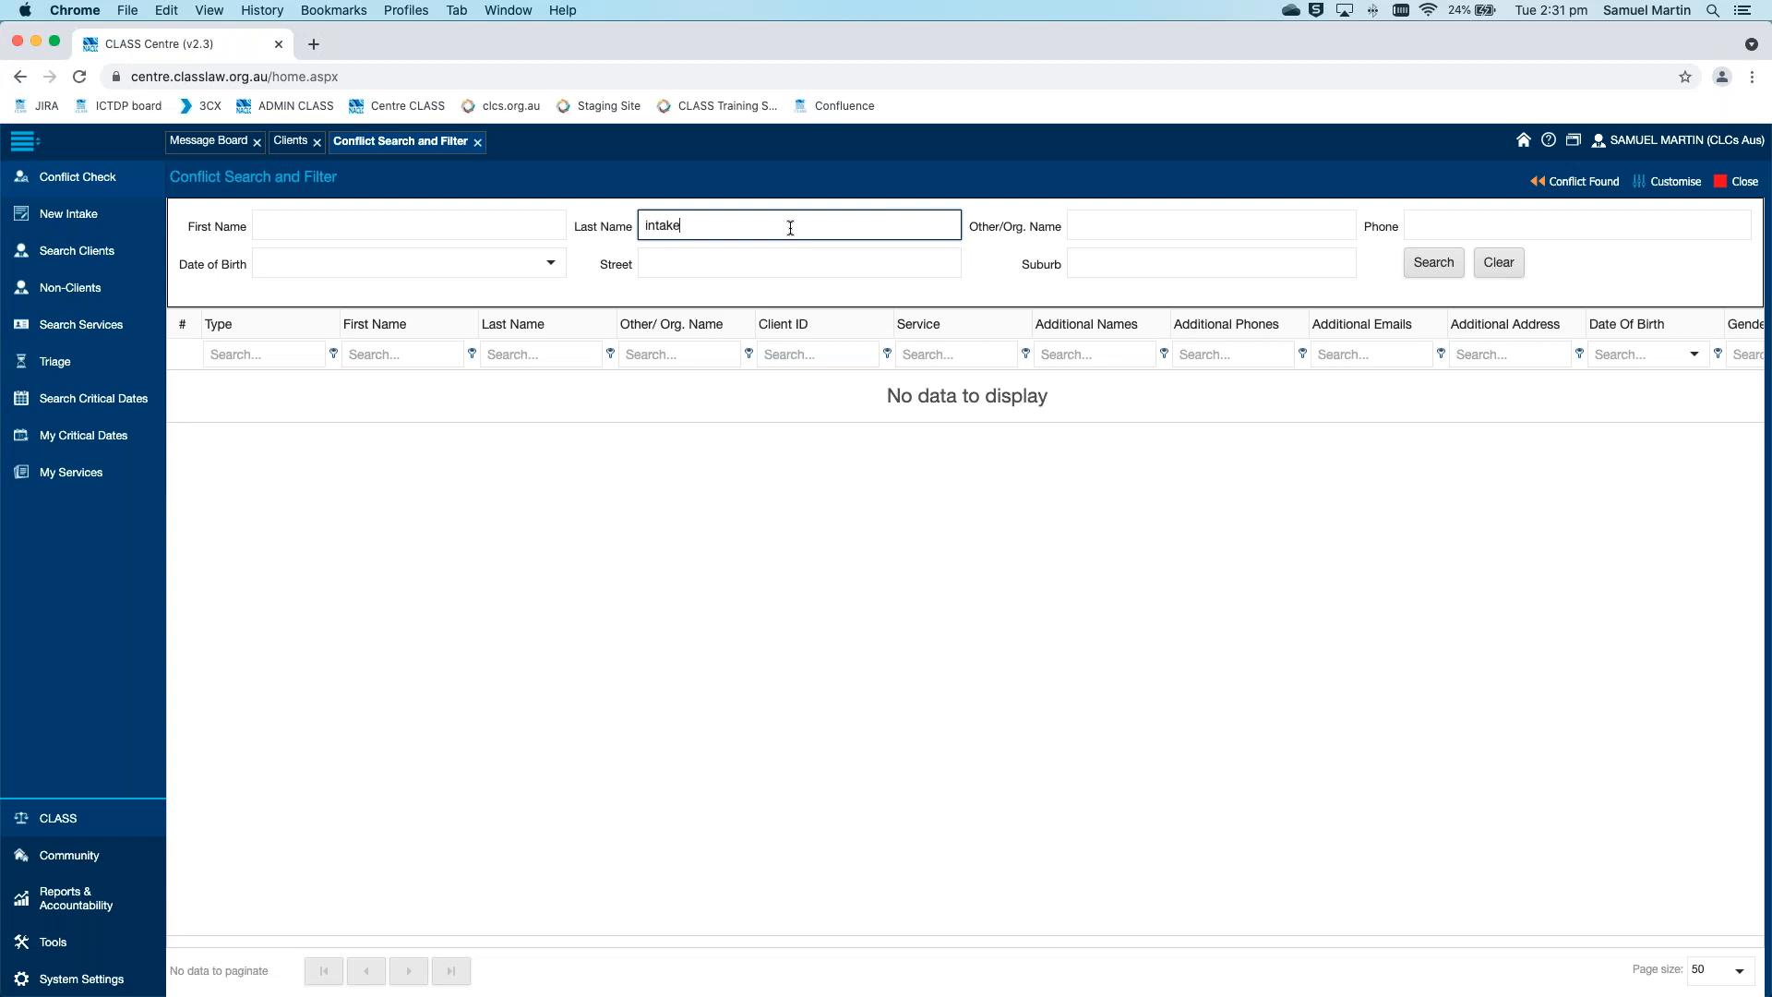
pyautogui.press('Return')
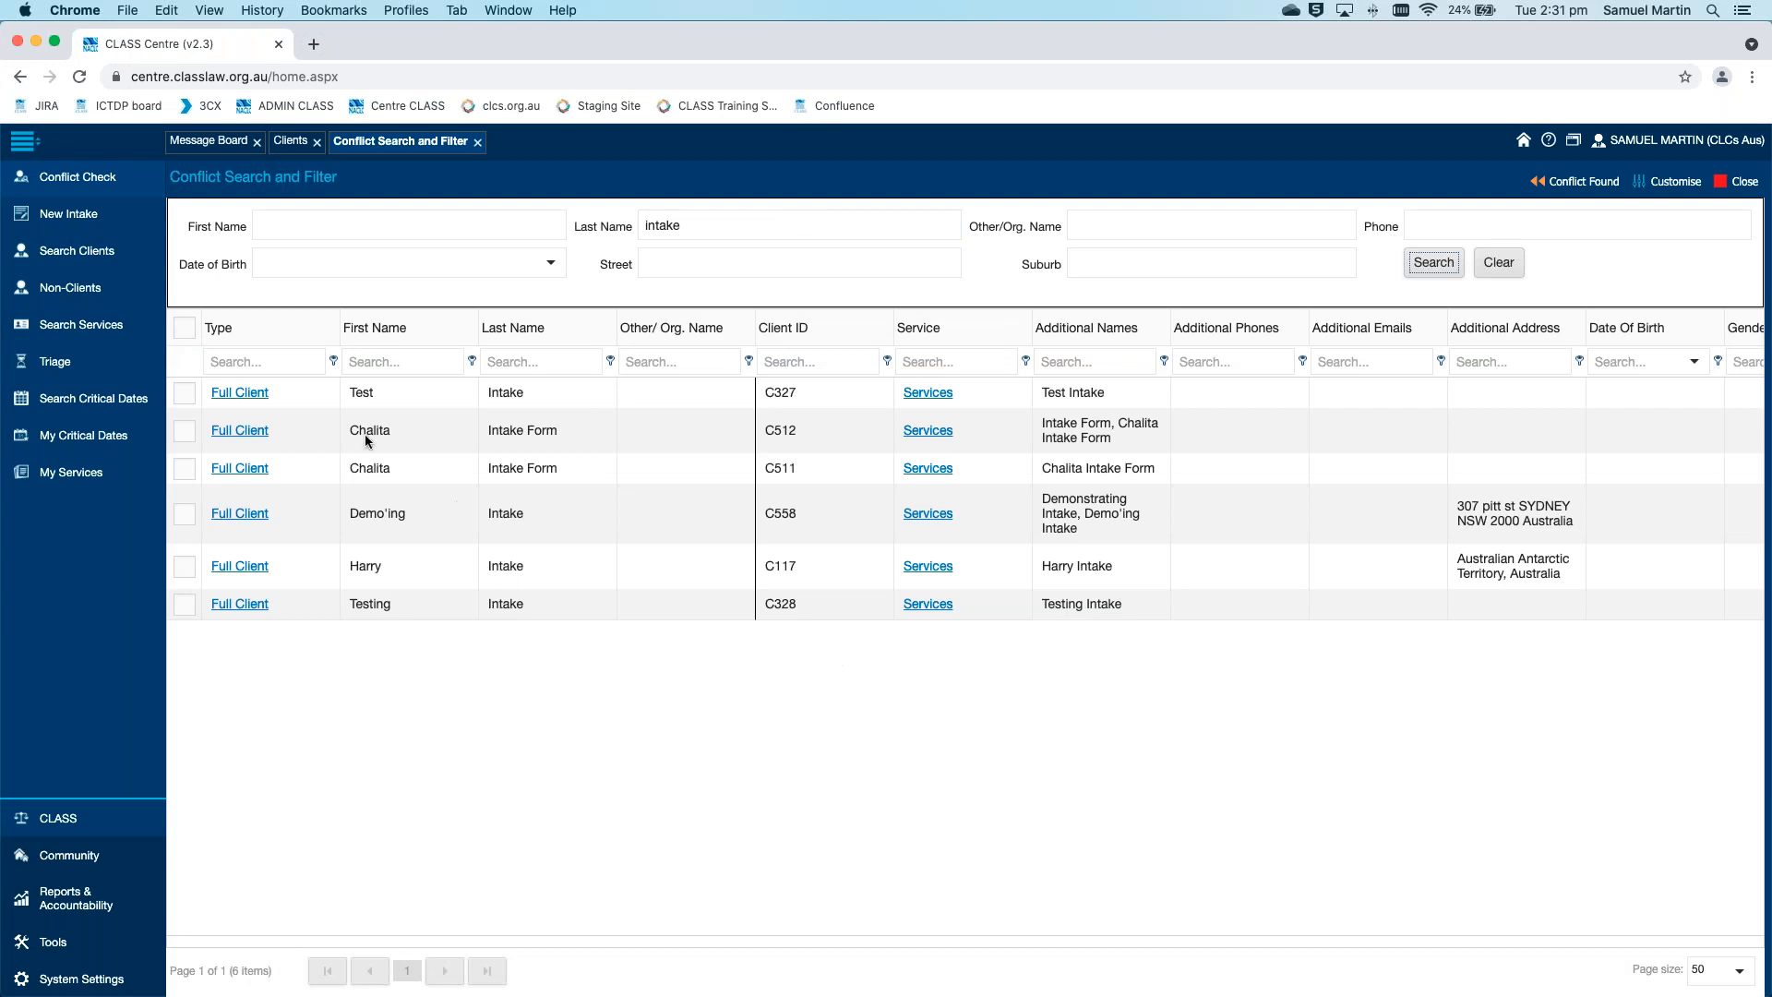
pyautogui.click(260, 396)
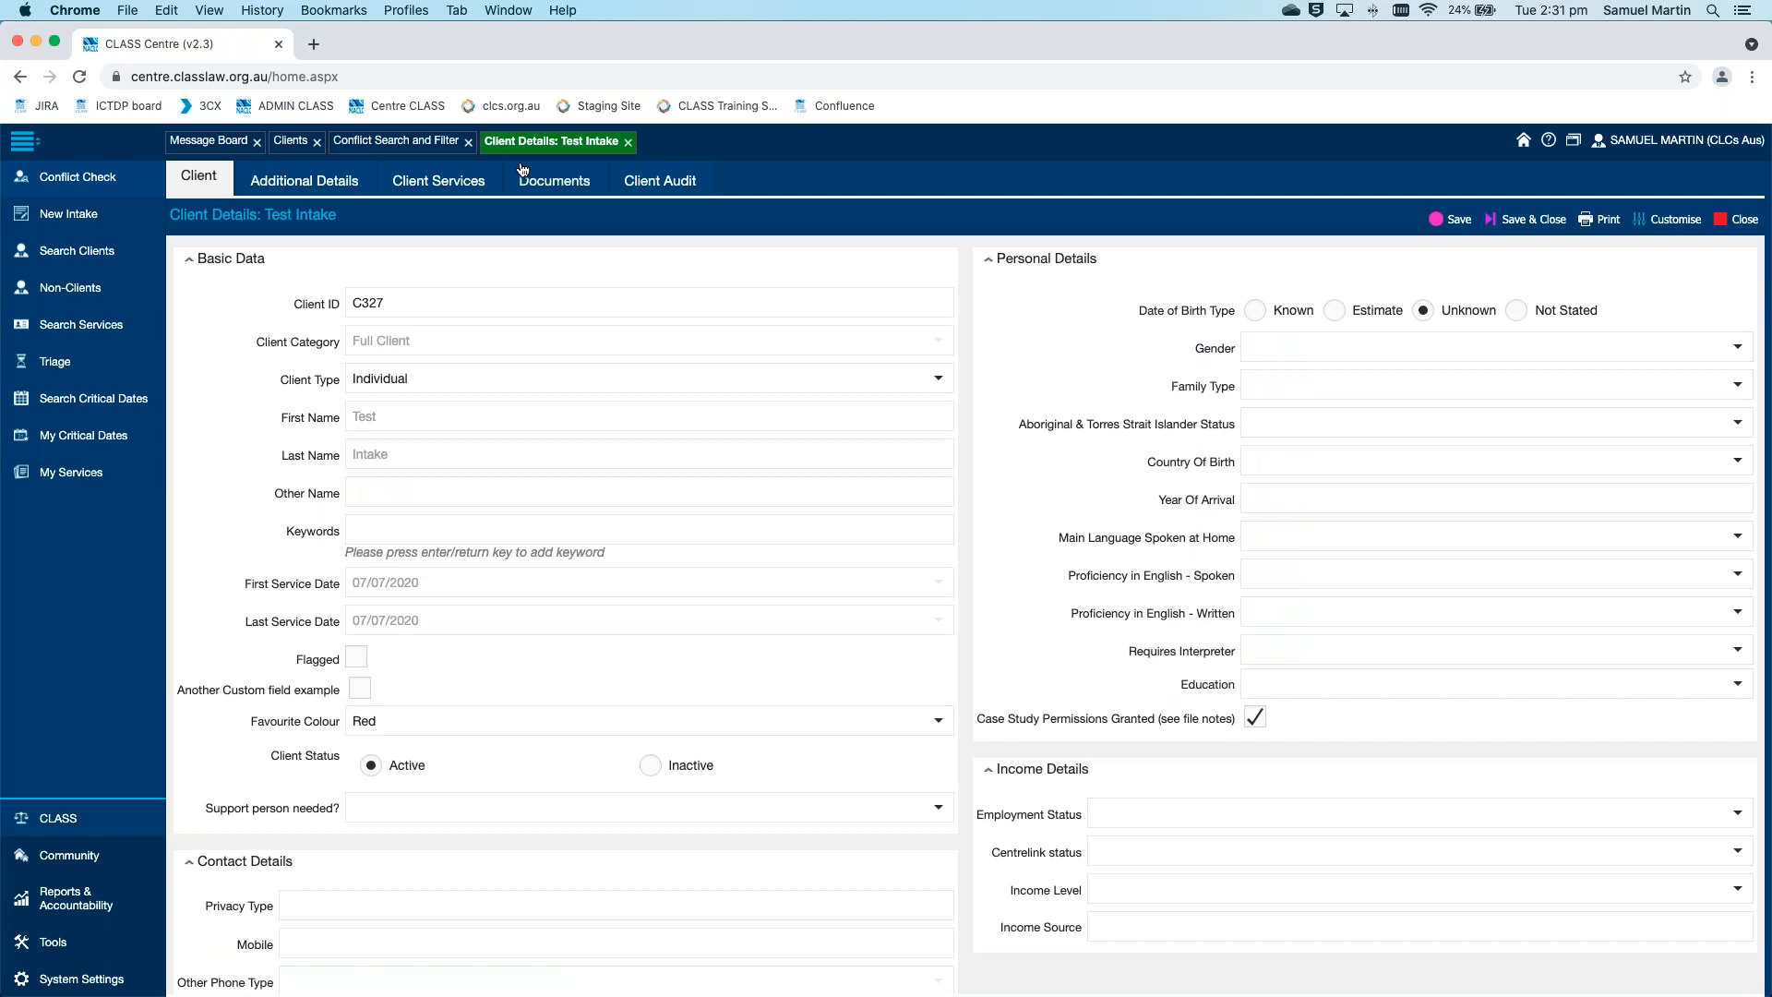
pyautogui.click(628, 141)
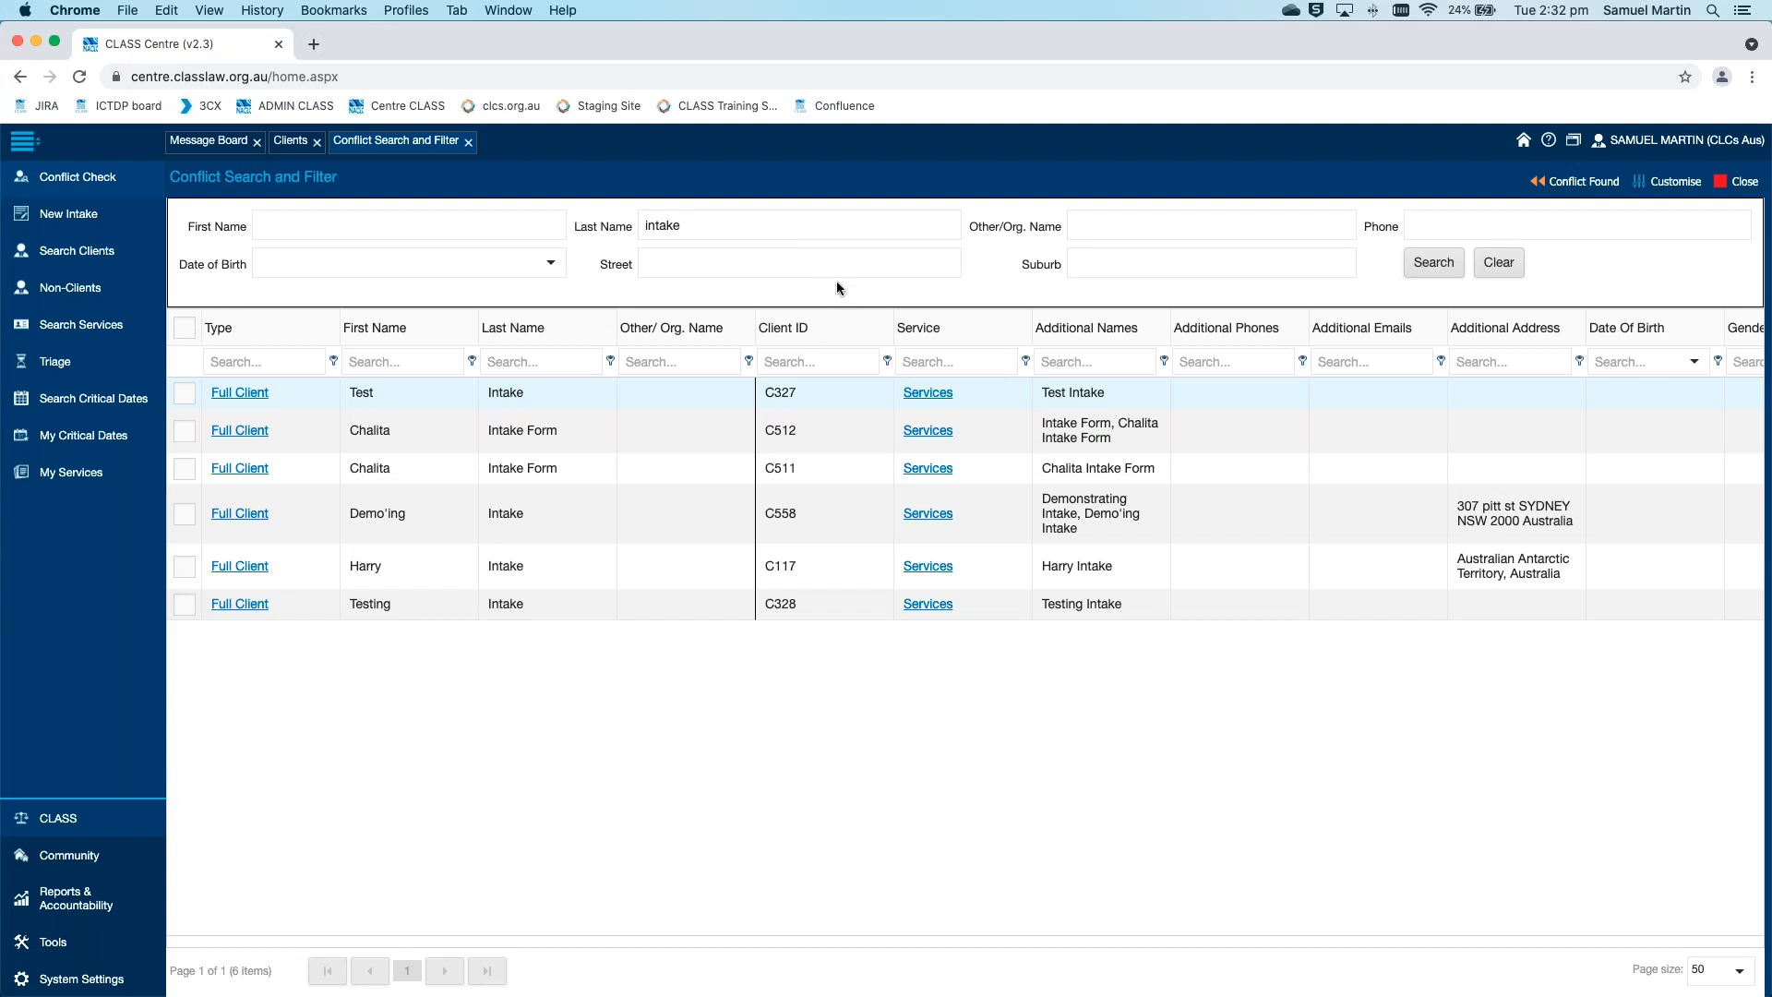
# Rerun the conflict check with a common surname as the last name, and look through the matching clients
pyautogui.doubleClick(798, 227)
pyautogui.write('smith')
pyautogui.press('Return')
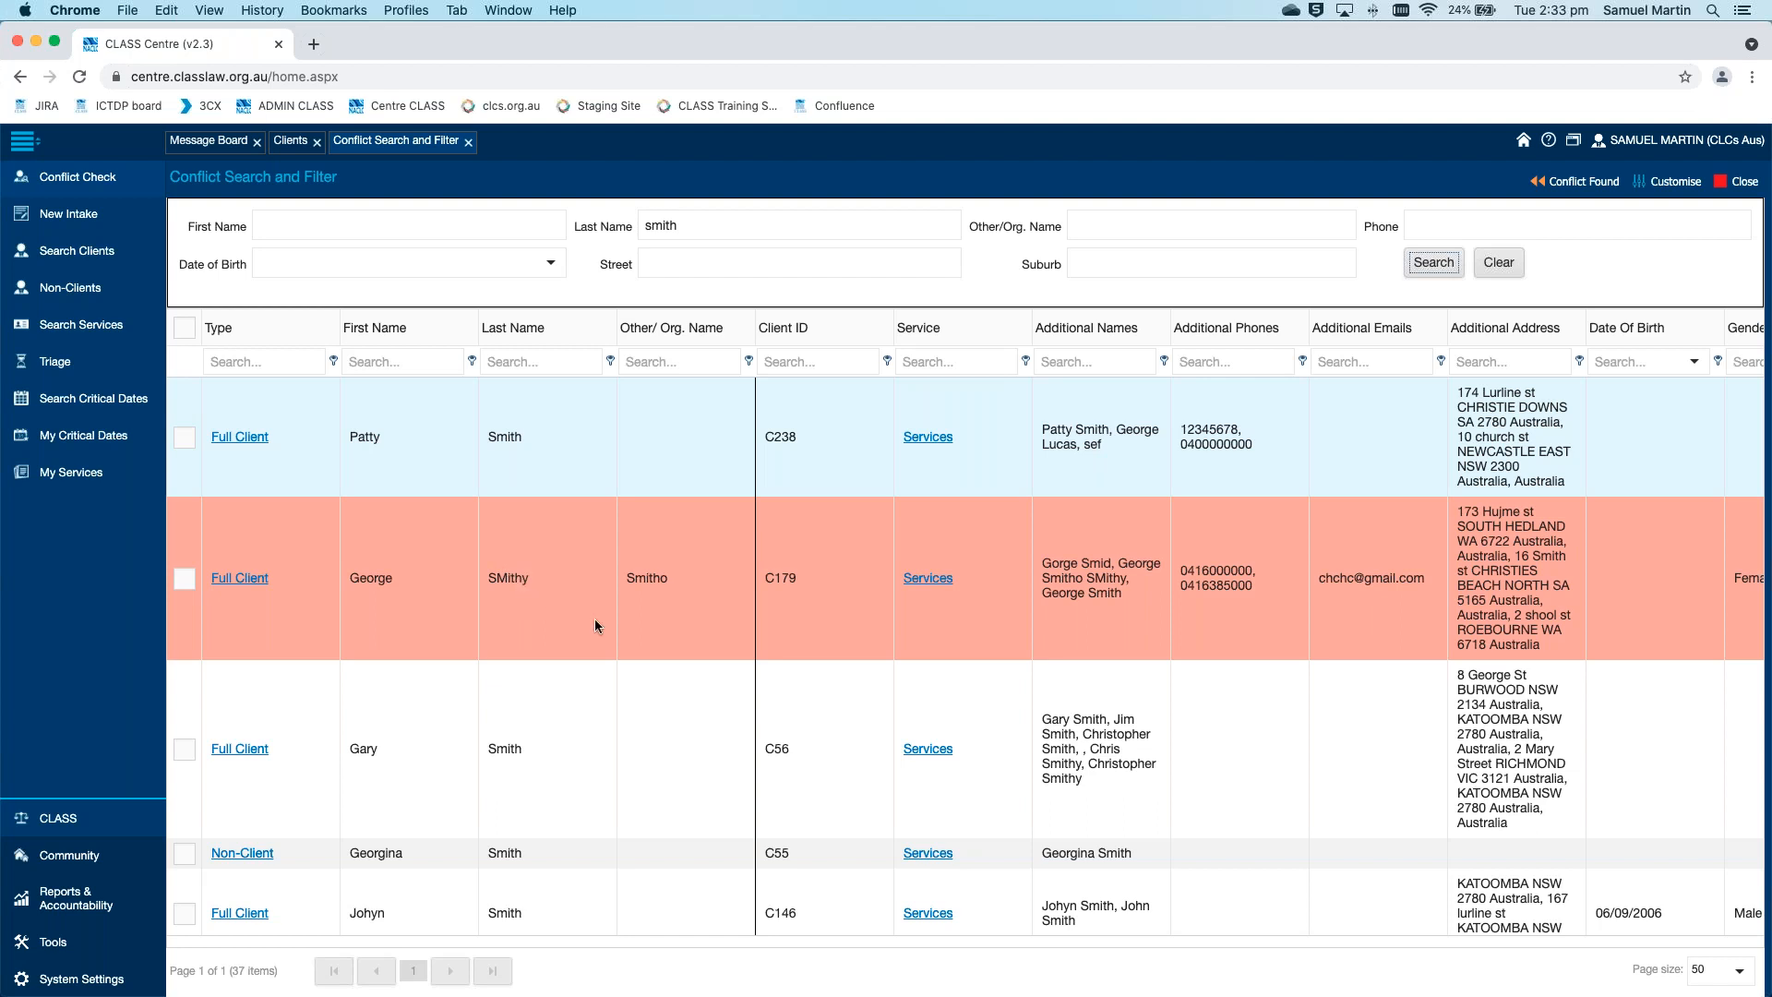
pyautogui.scroll(-5, 594, 620)
pyautogui.scroll(-8, 595, 626)
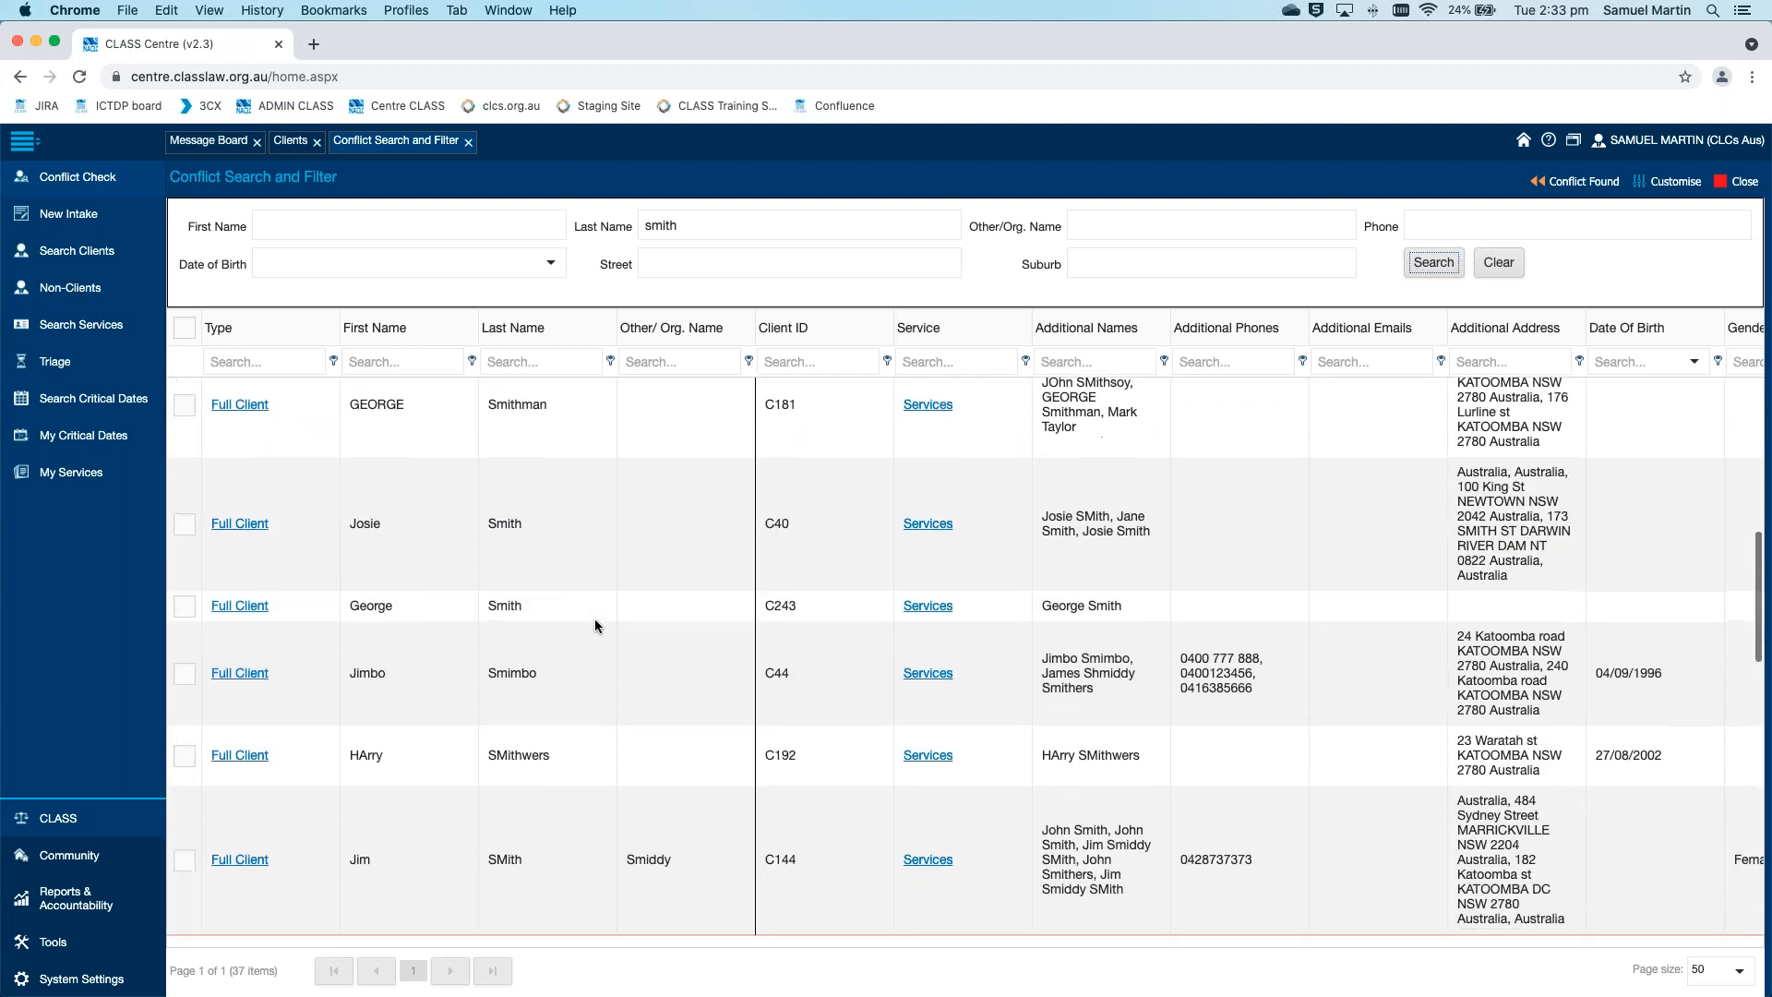
pyautogui.scroll(-4, 594, 618)
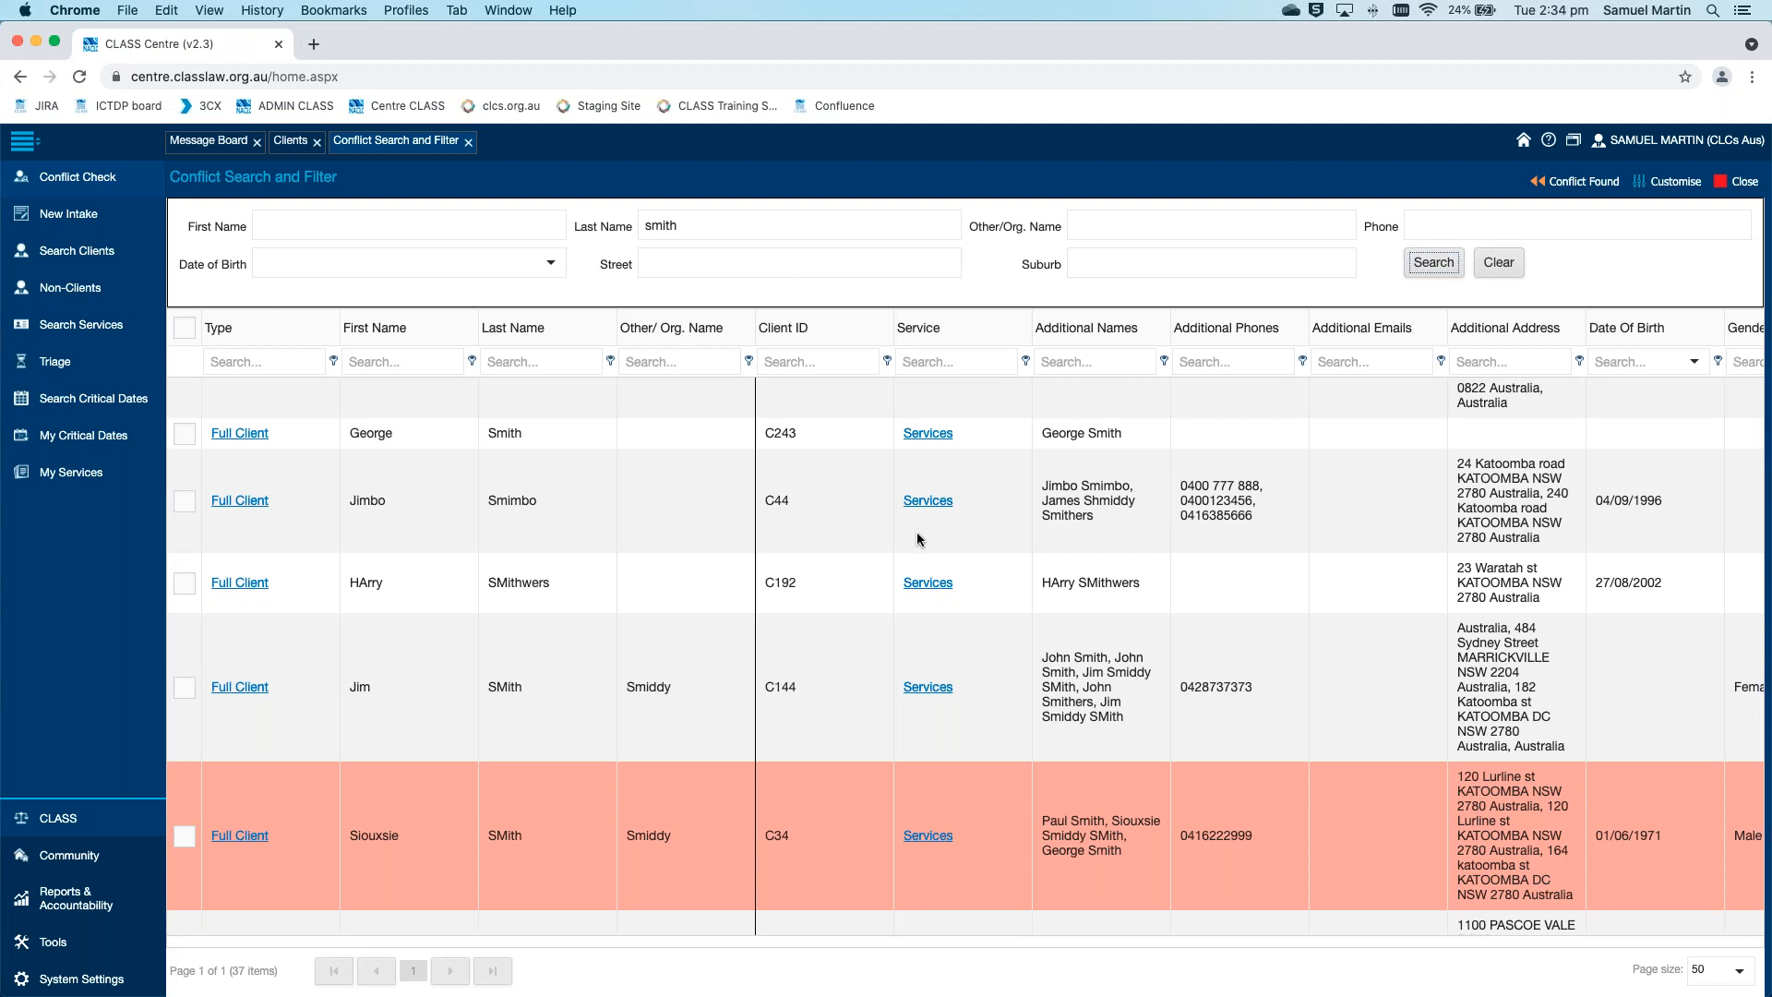
# Filter the conflict check results to State "nsw", and close the conflict search
pyautogui.hscroll(2, 918, 536)
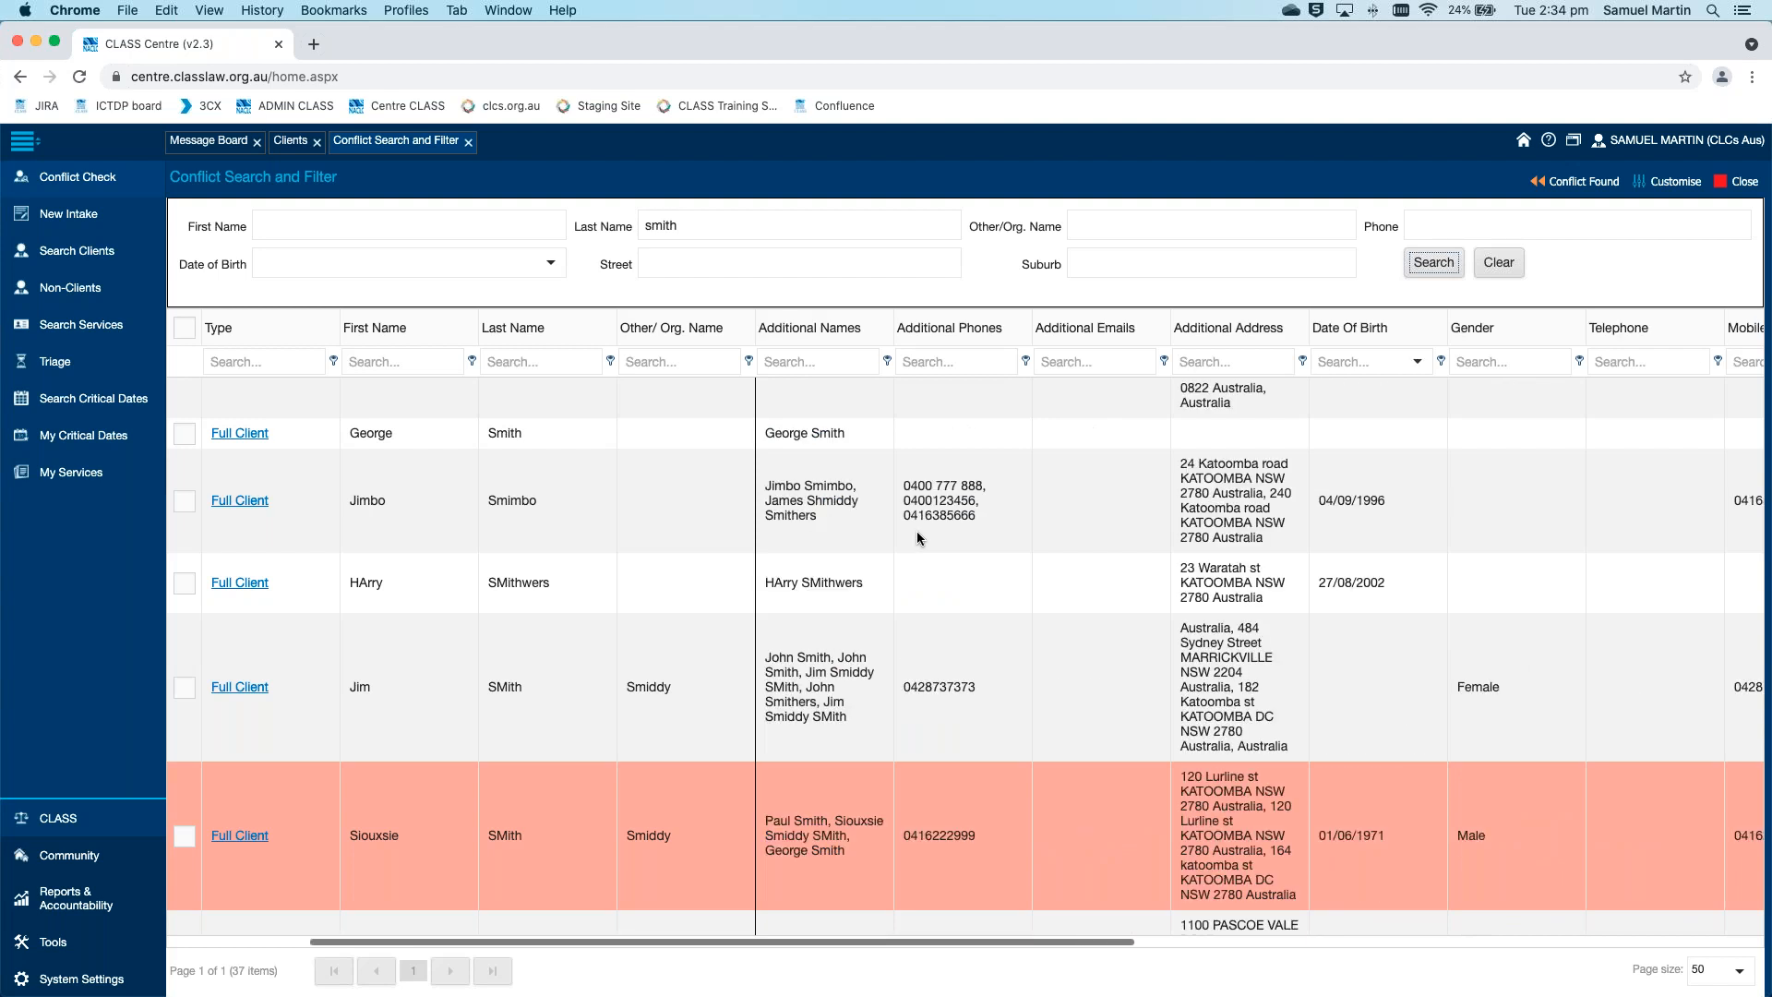
pyautogui.hscroll(2, 877, 524)
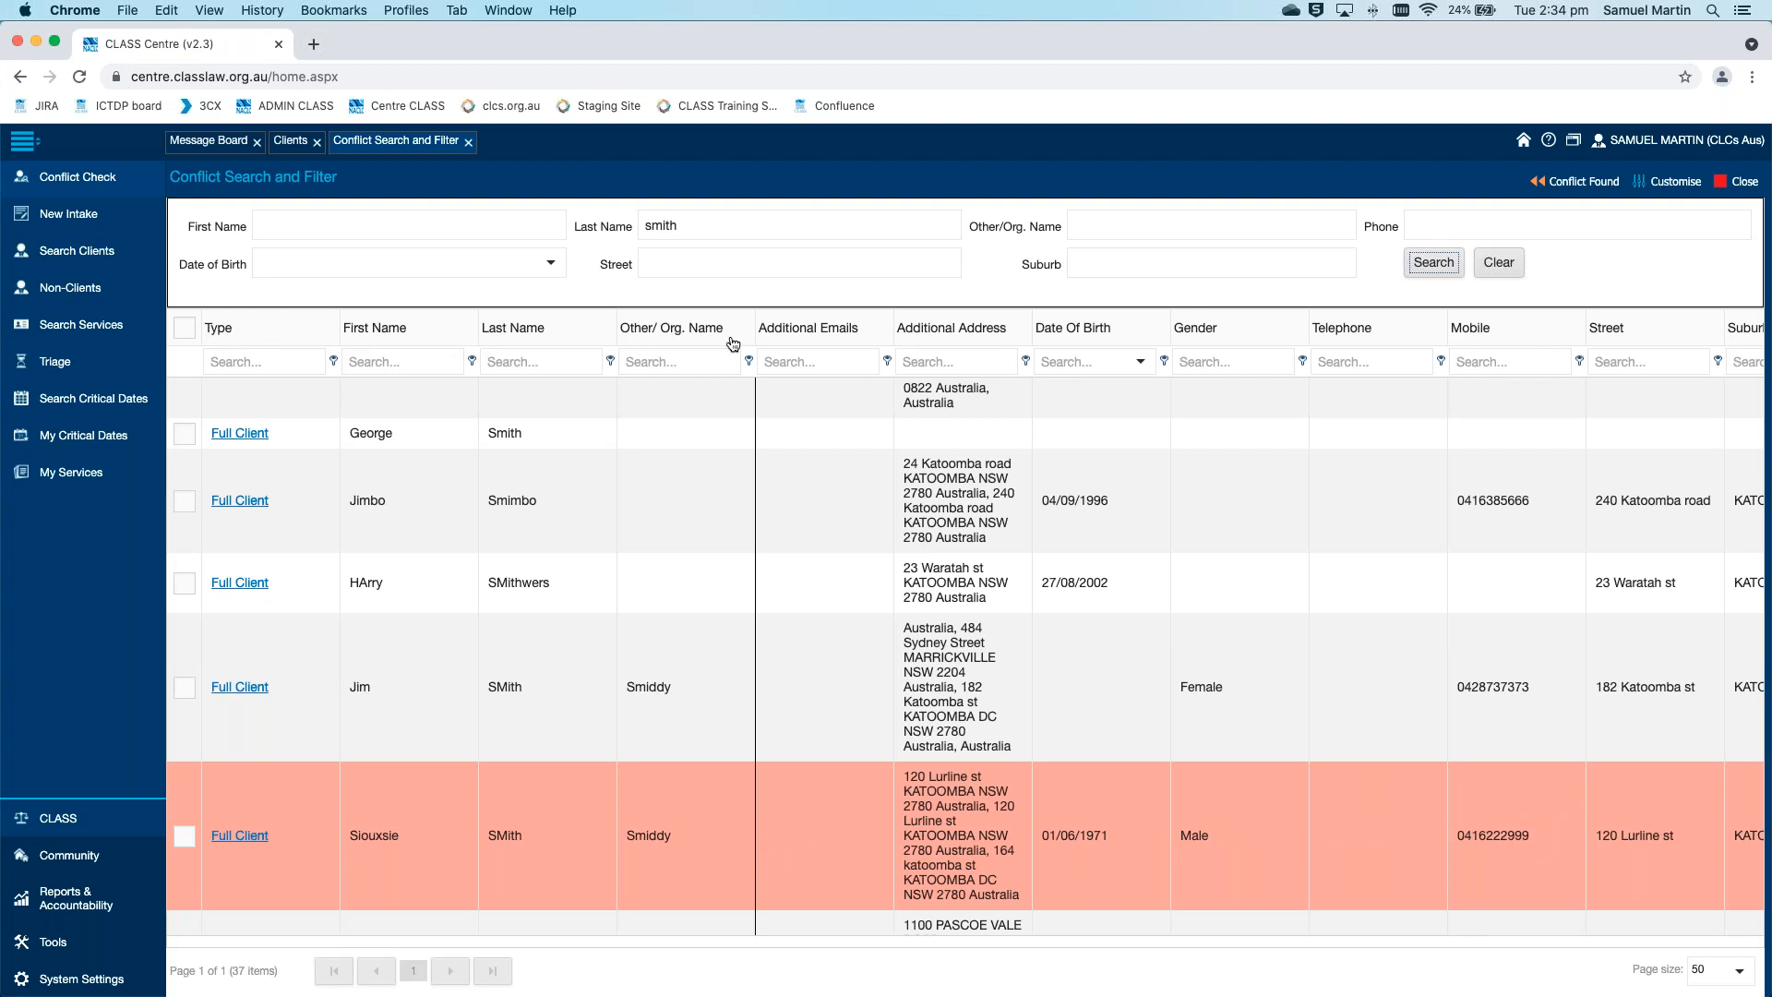
pyautogui.hscroll(2, 1137, 634)
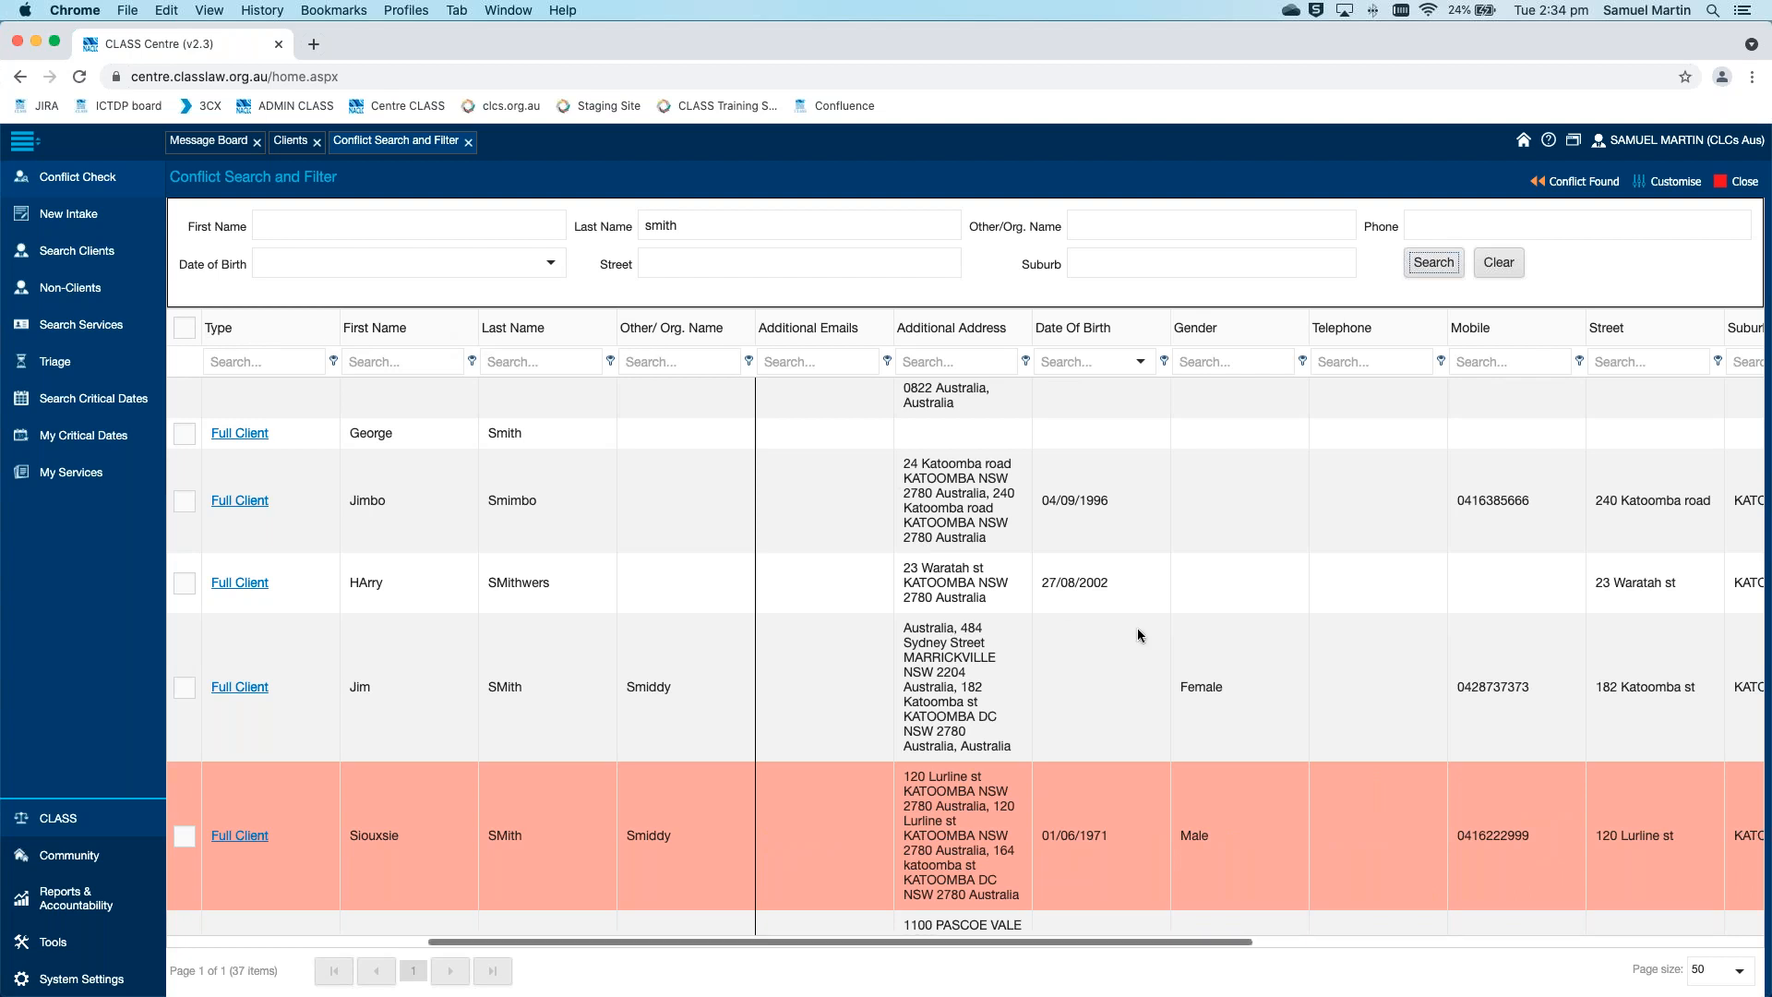
pyautogui.hscroll(3, 1138, 633)
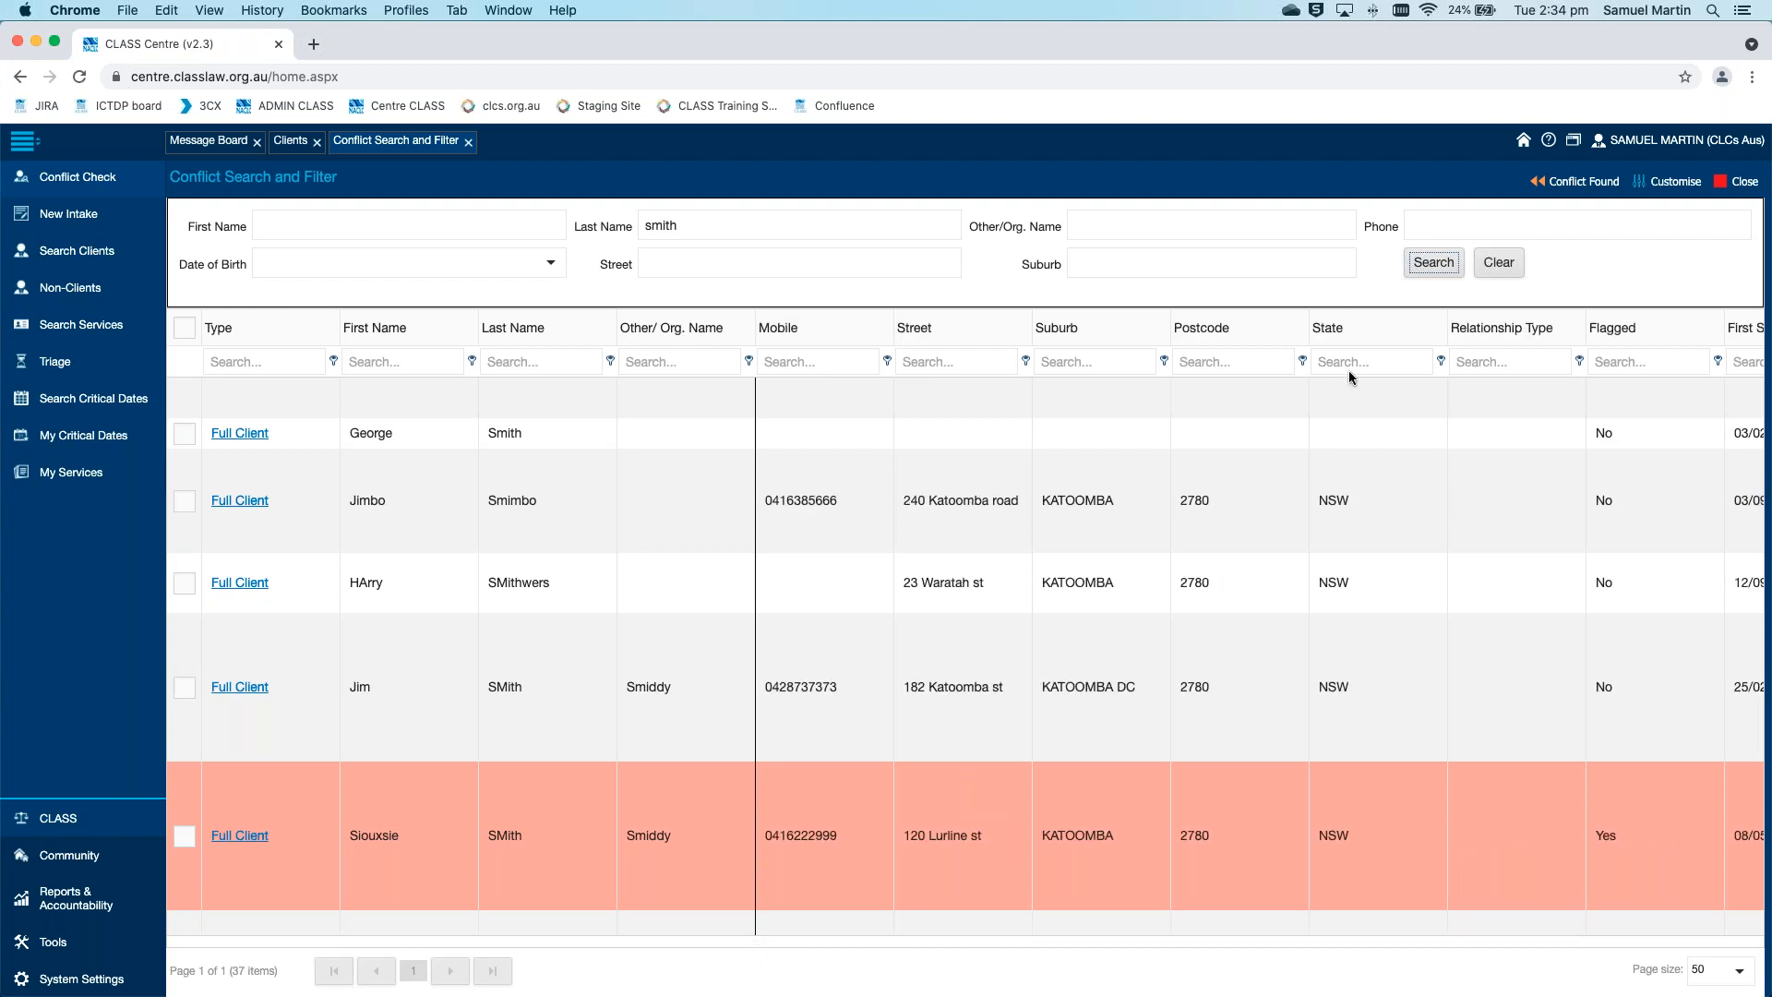
pyautogui.click(1351, 363)
pyautogui.write('nsw')
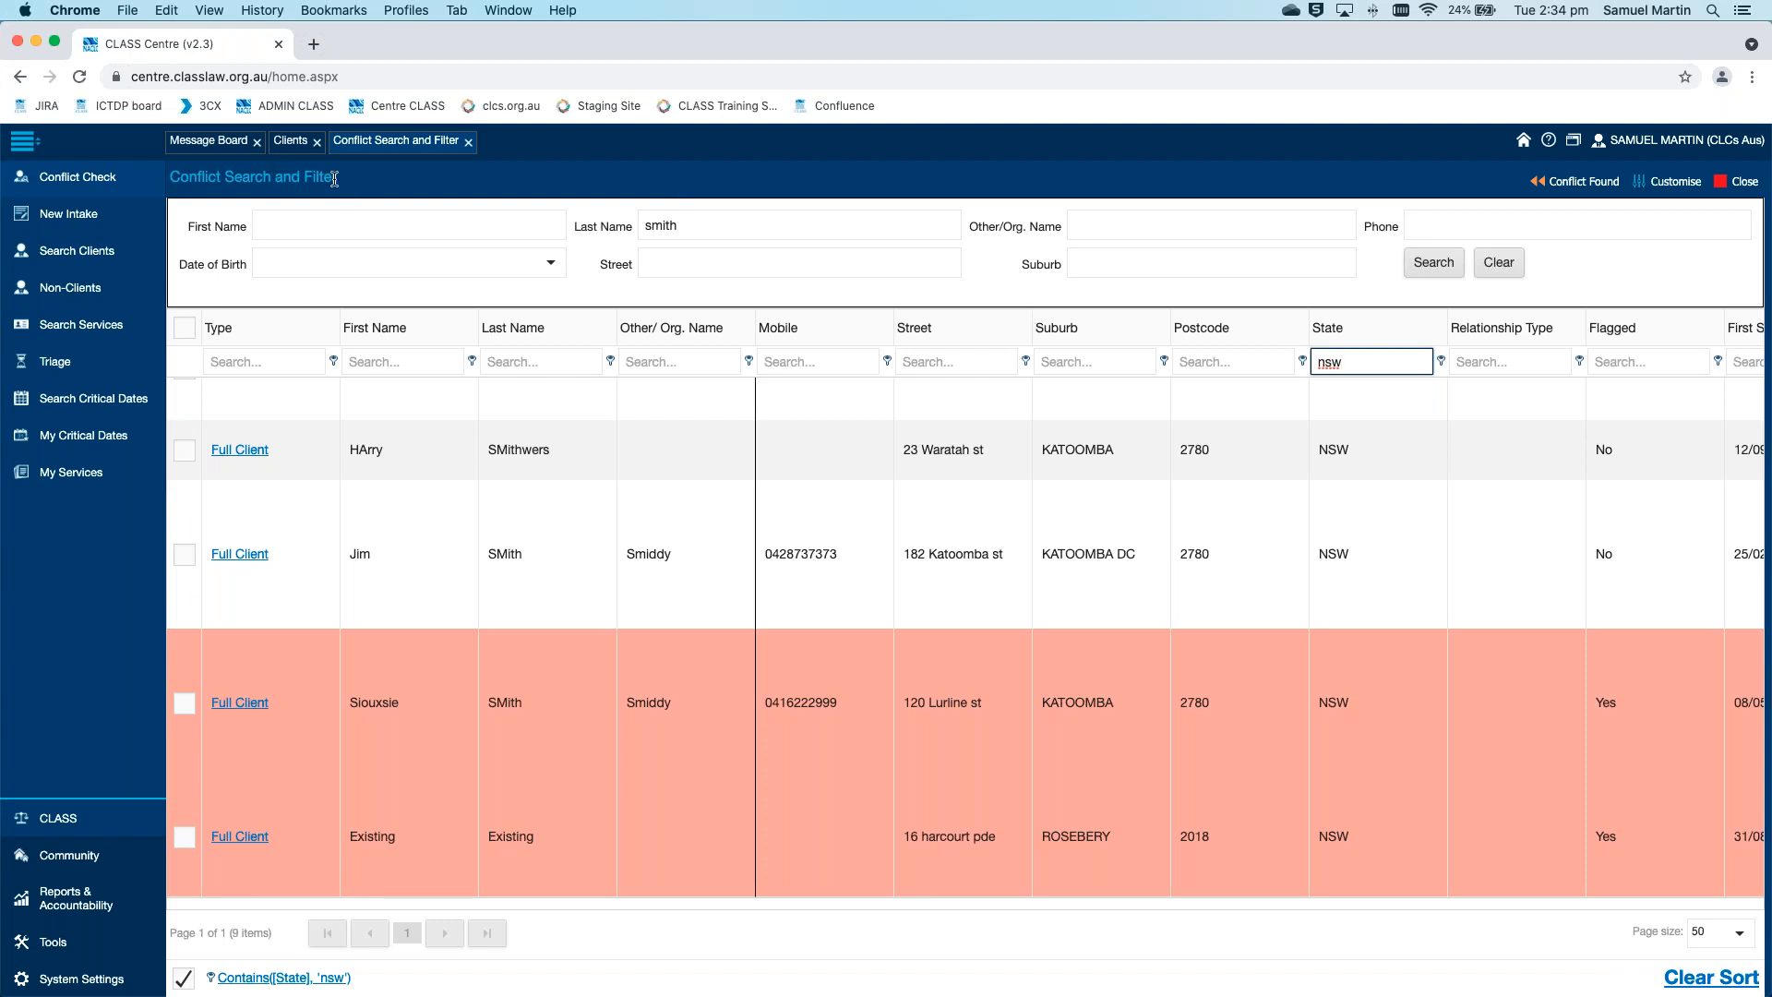
pyautogui.click(476, 143)
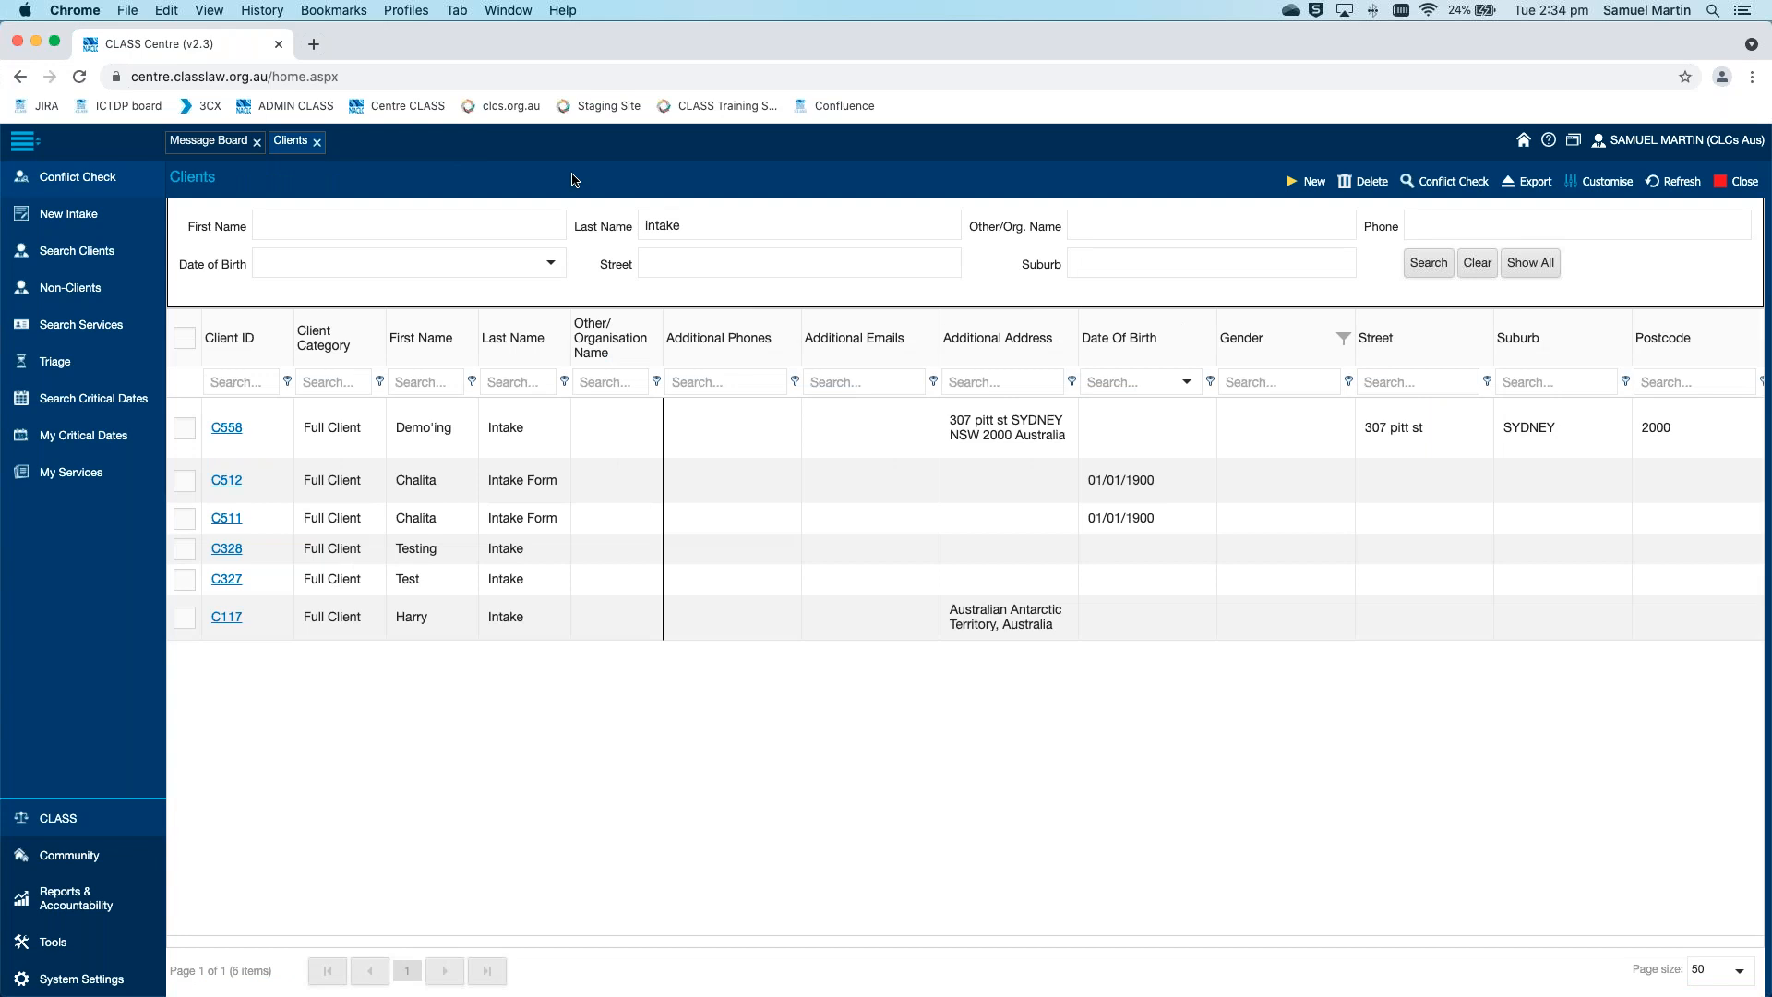
# Clear the last name criterion from the client search and list all clients
pyautogui.click(781, 231)
pyautogui.press('super+a')
pyautogui.press('BackSpace')
pyautogui.press('Return')
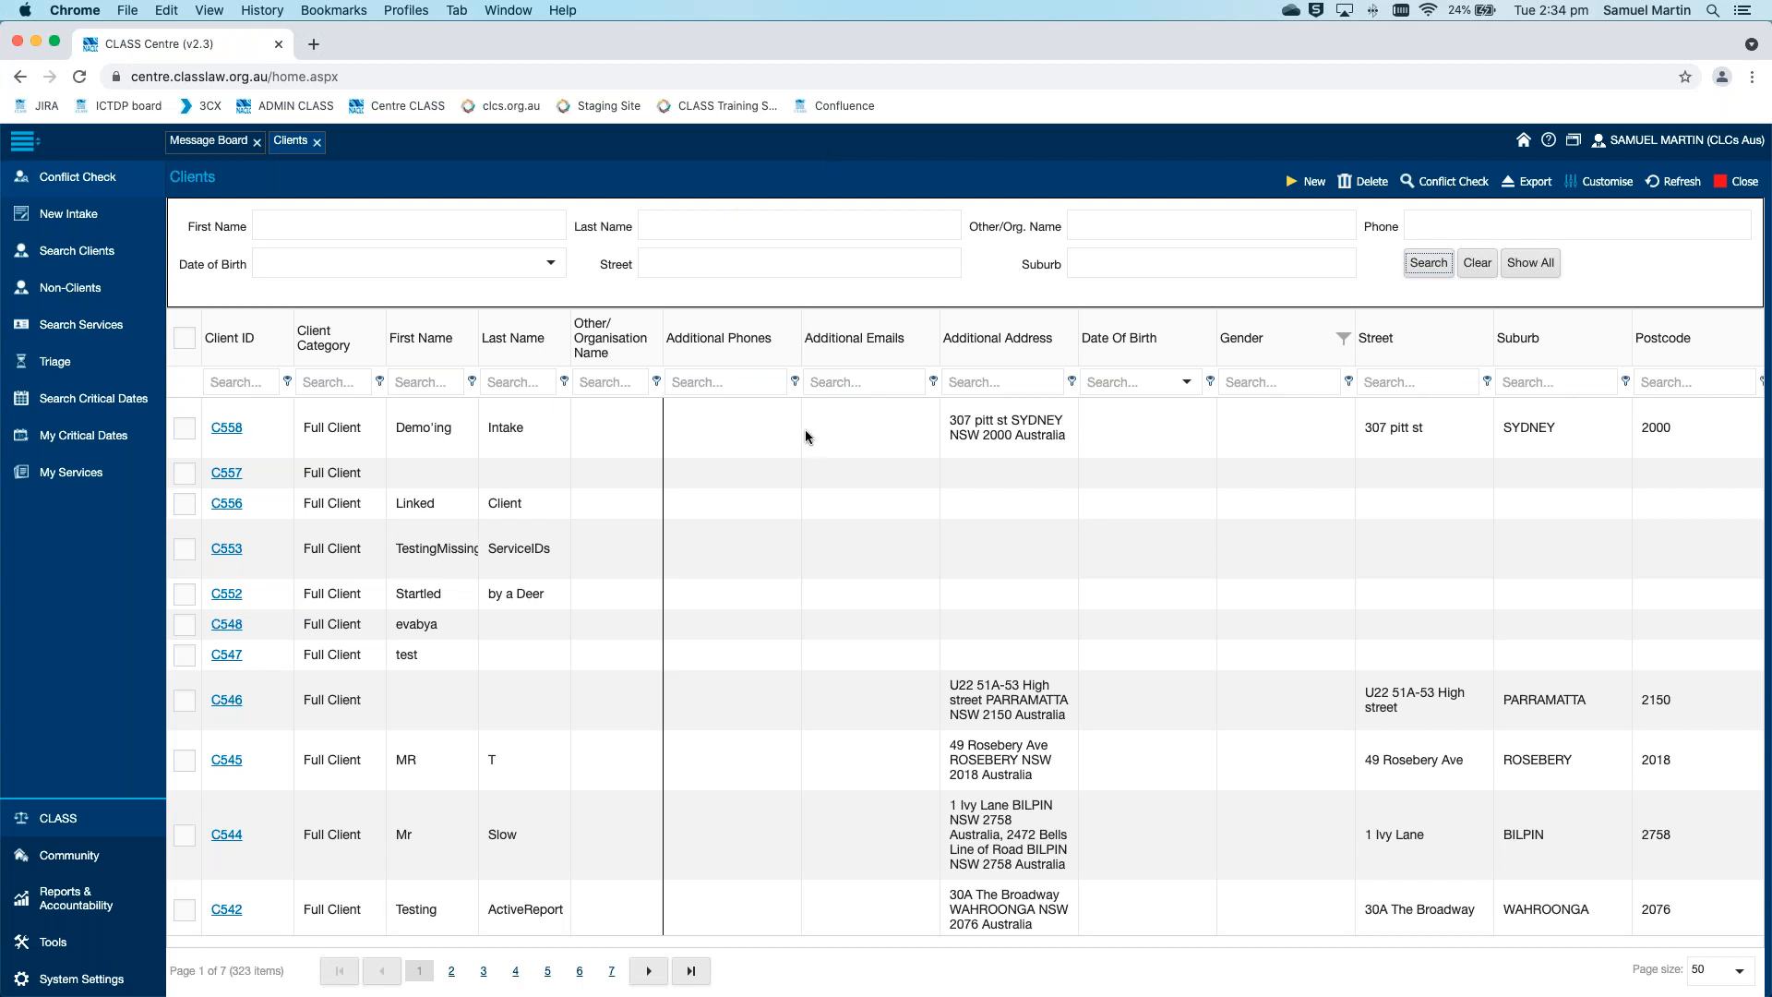
pyautogui.hscroll(-2, 797, 434)
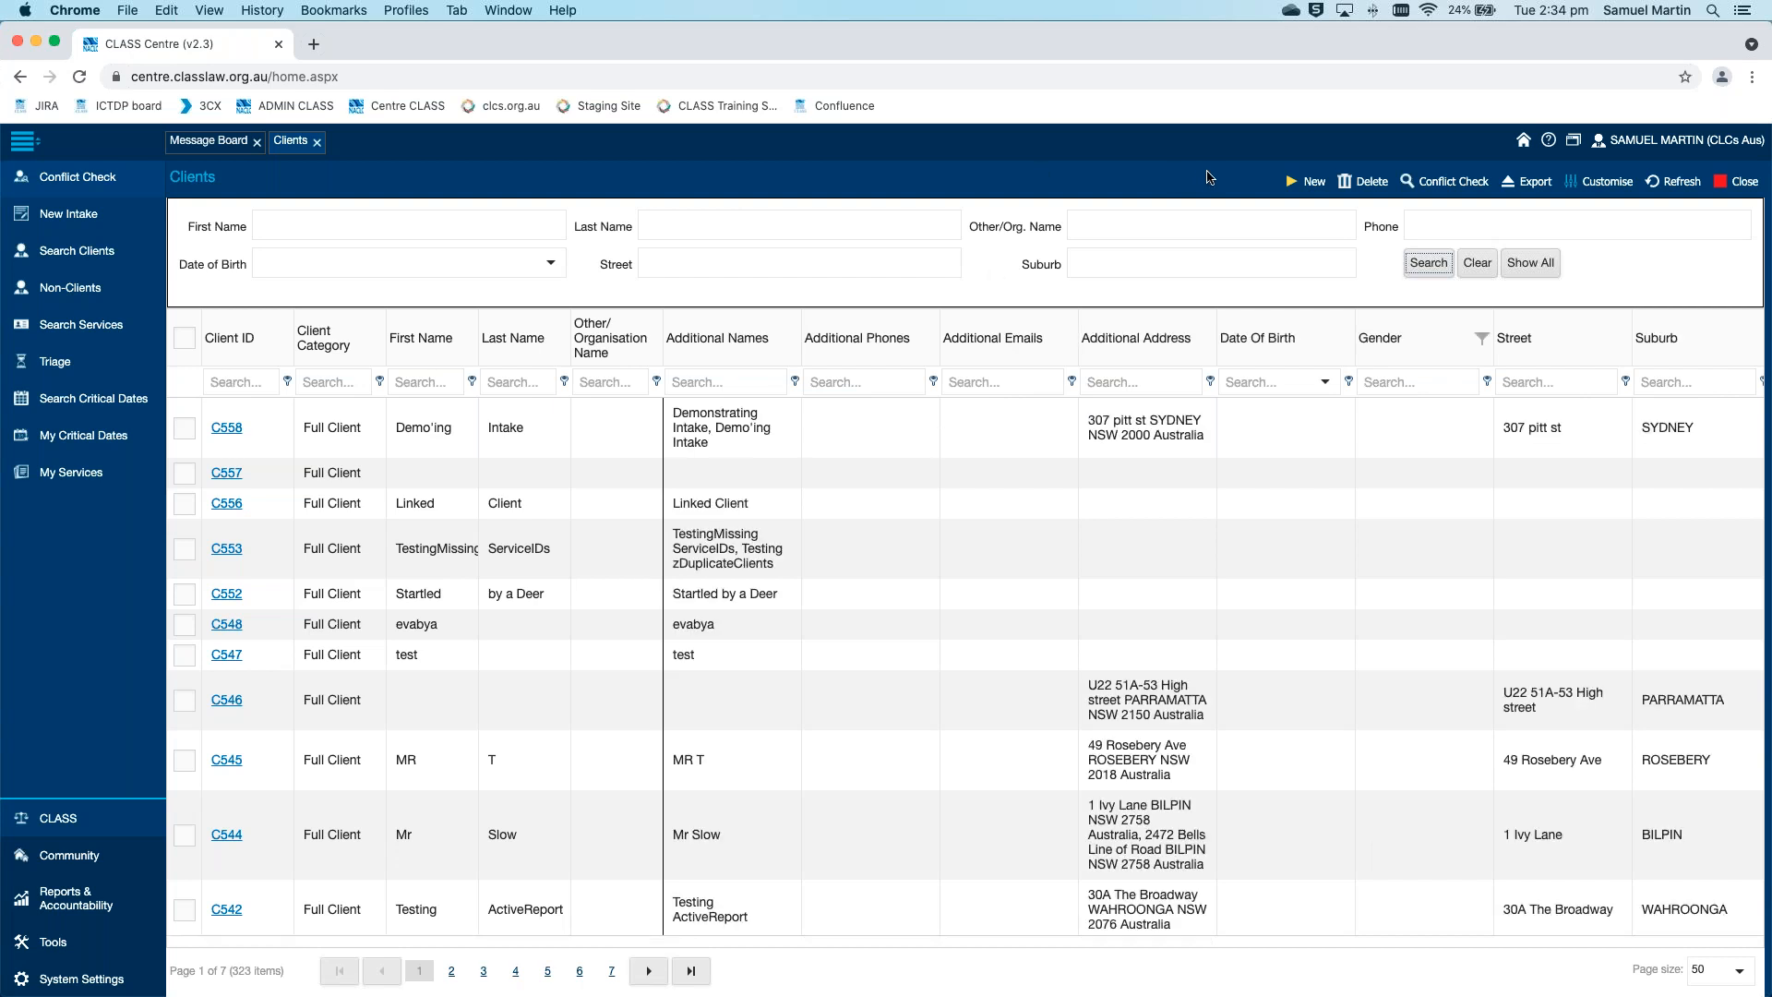
# Create a new client record and set its client type to Individual
pyautogui.click(1303, 181)
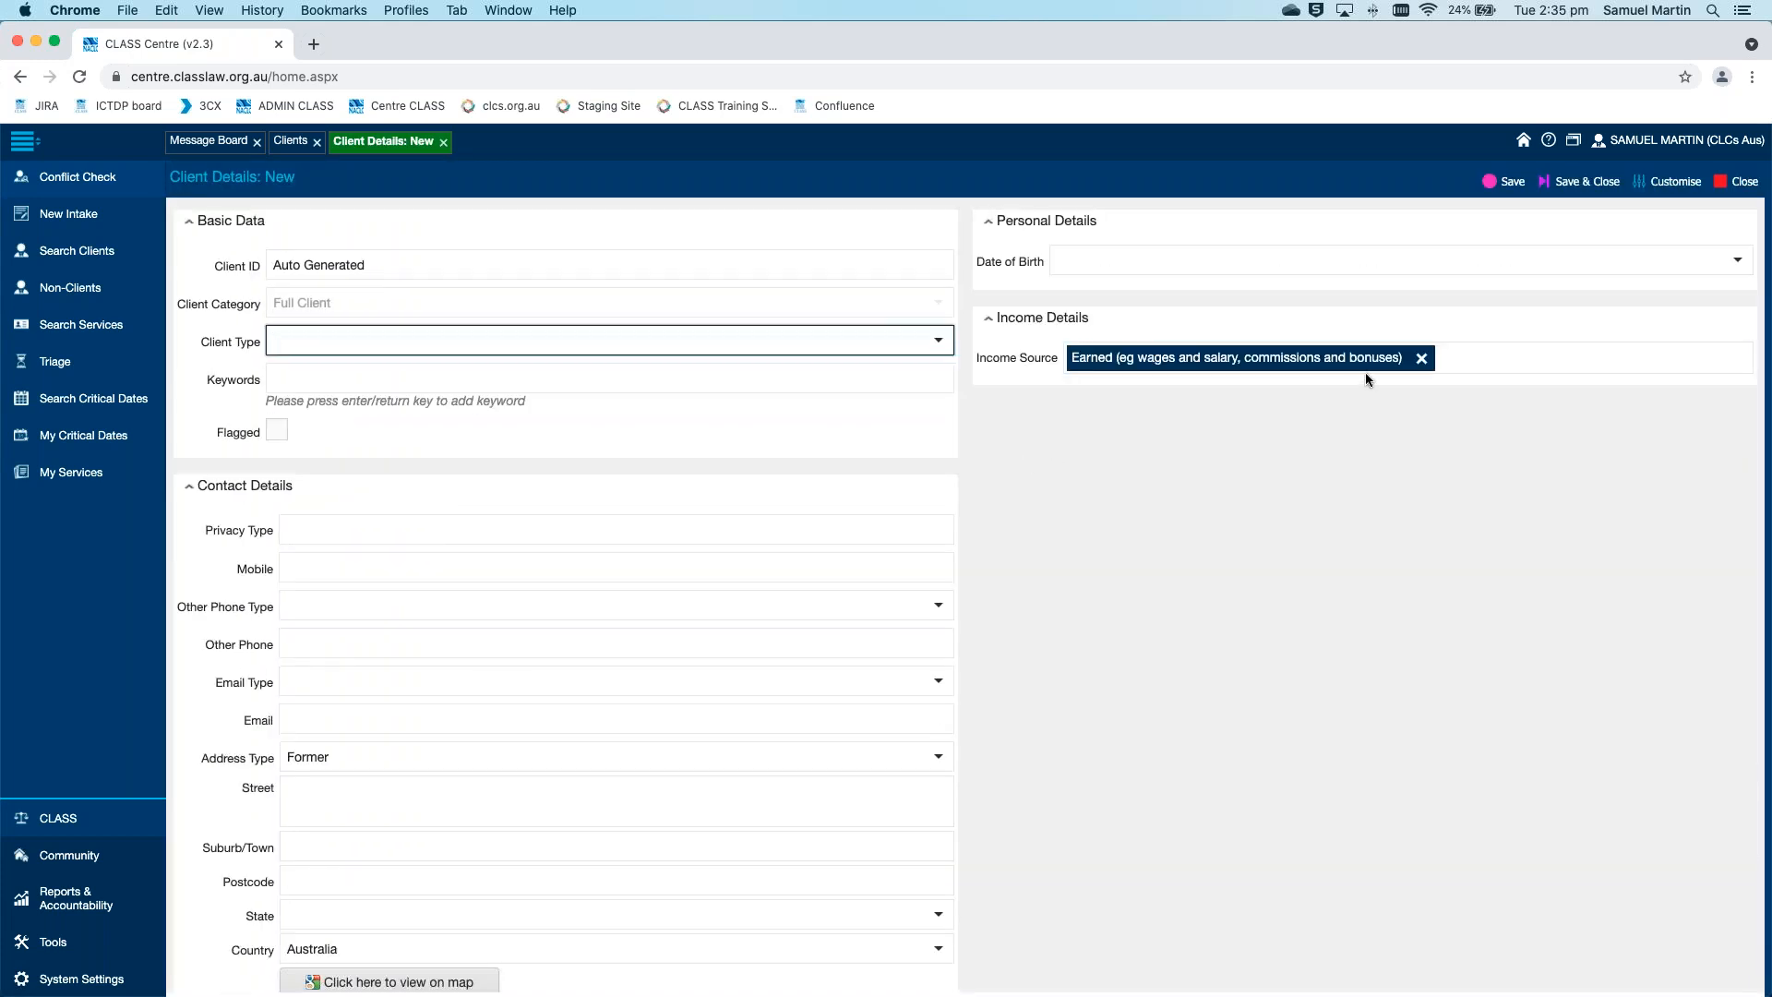
pyautogui.click(964, 409)
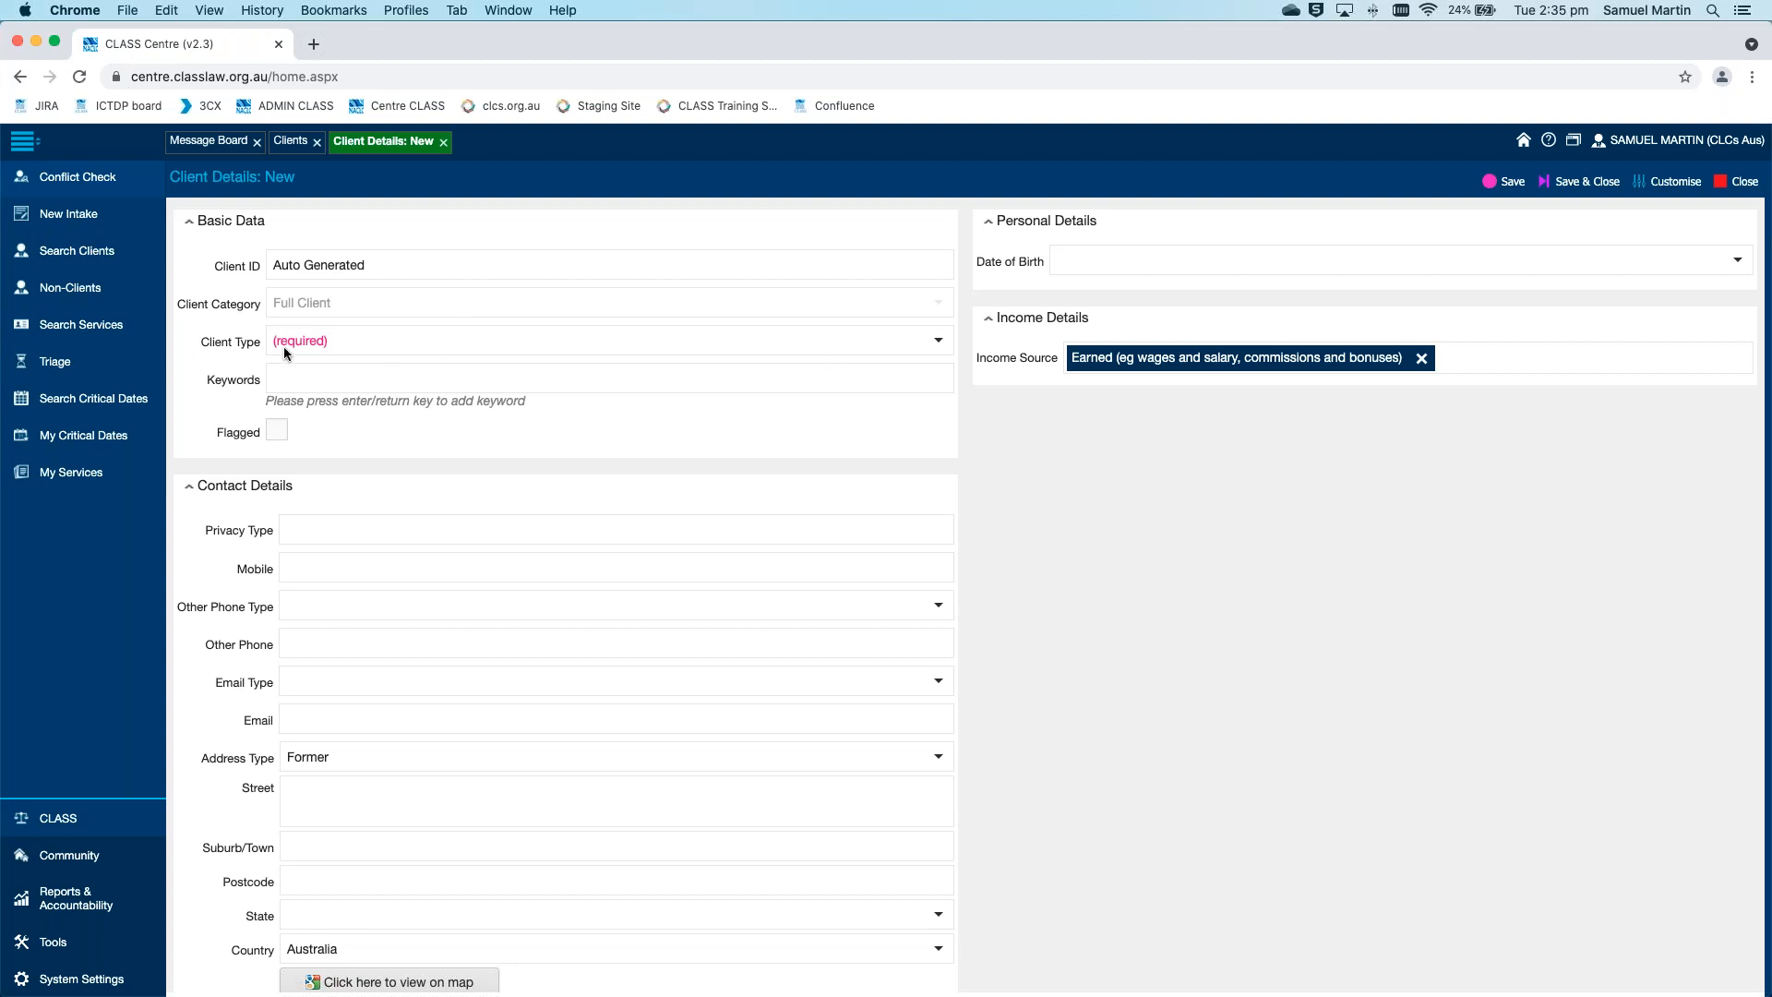
pyautogui.click(938, 341)
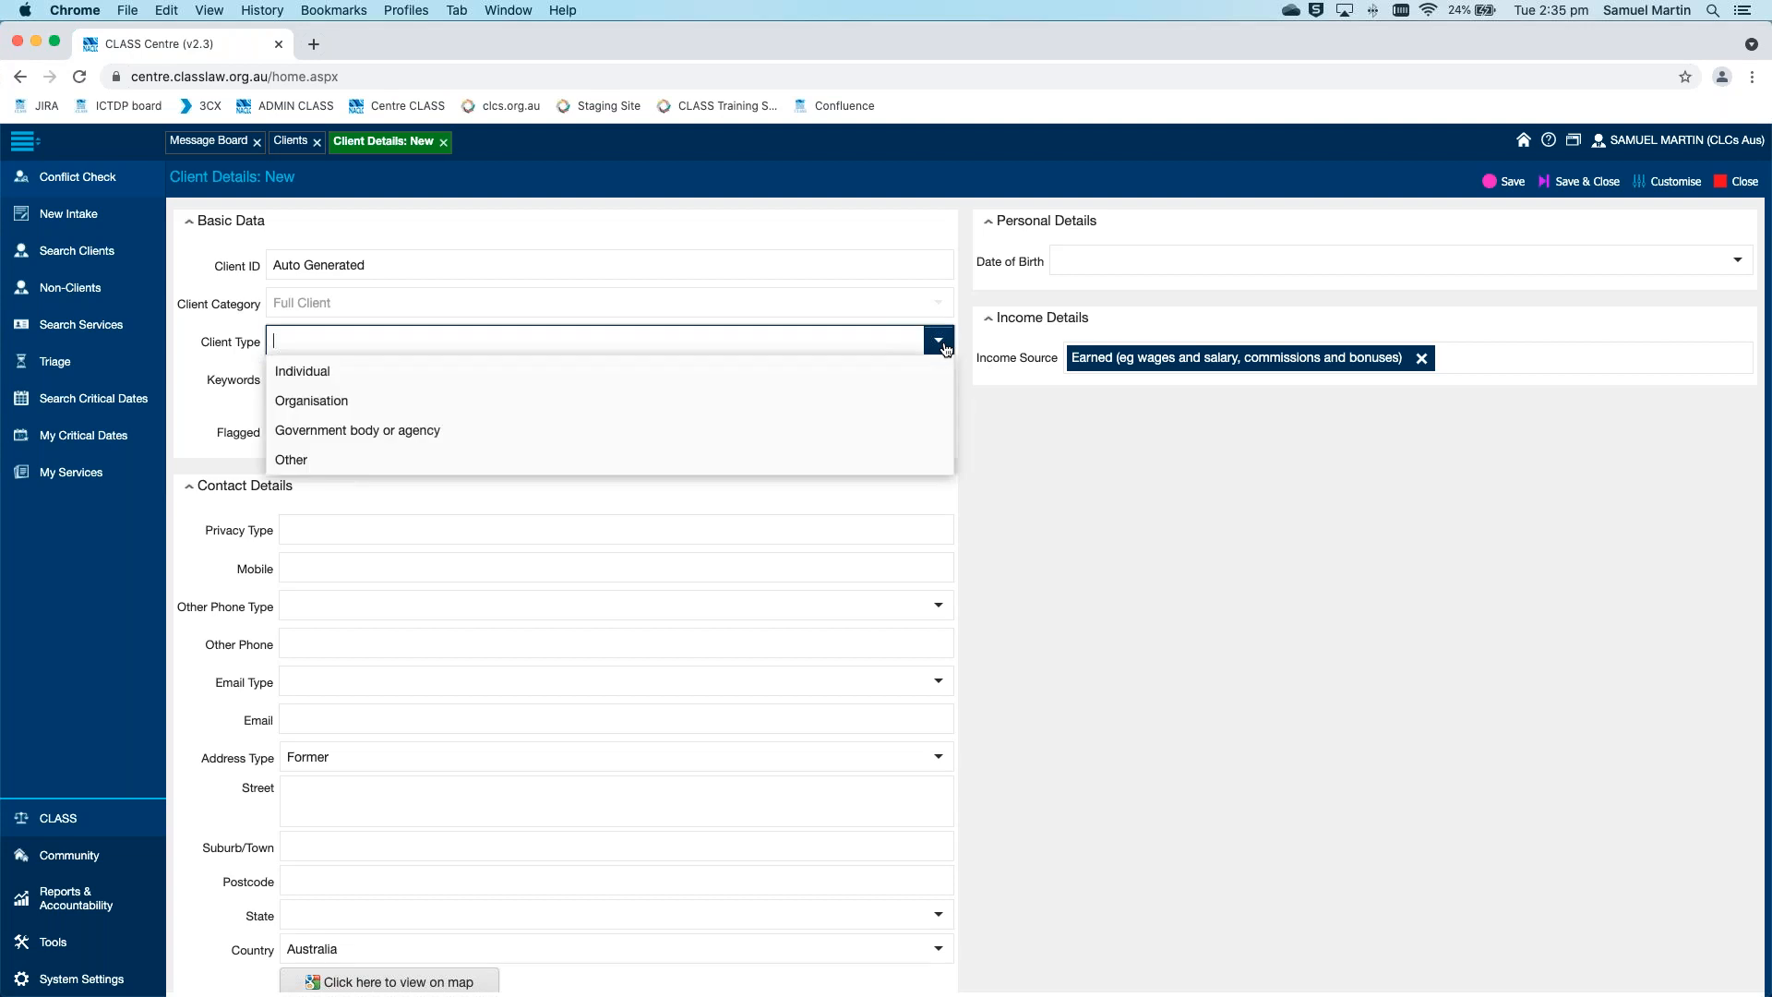
pyautogui.click(868, 374)
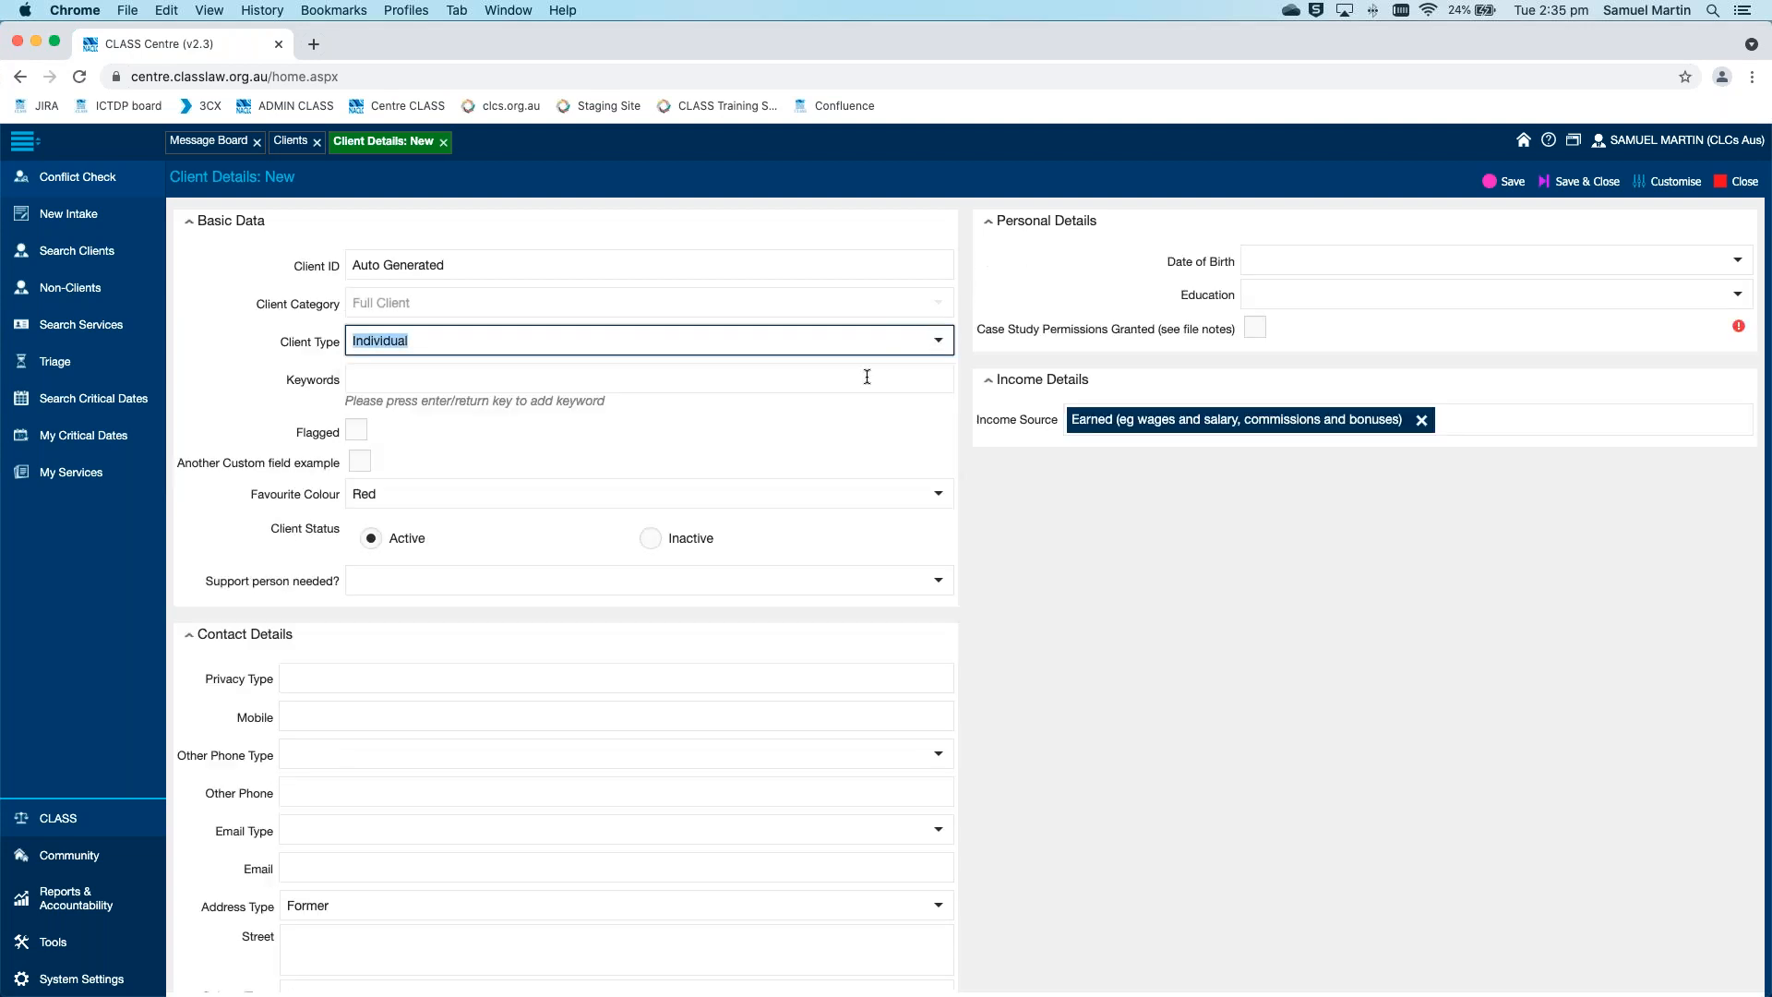
pyautogui.click(966, 411)
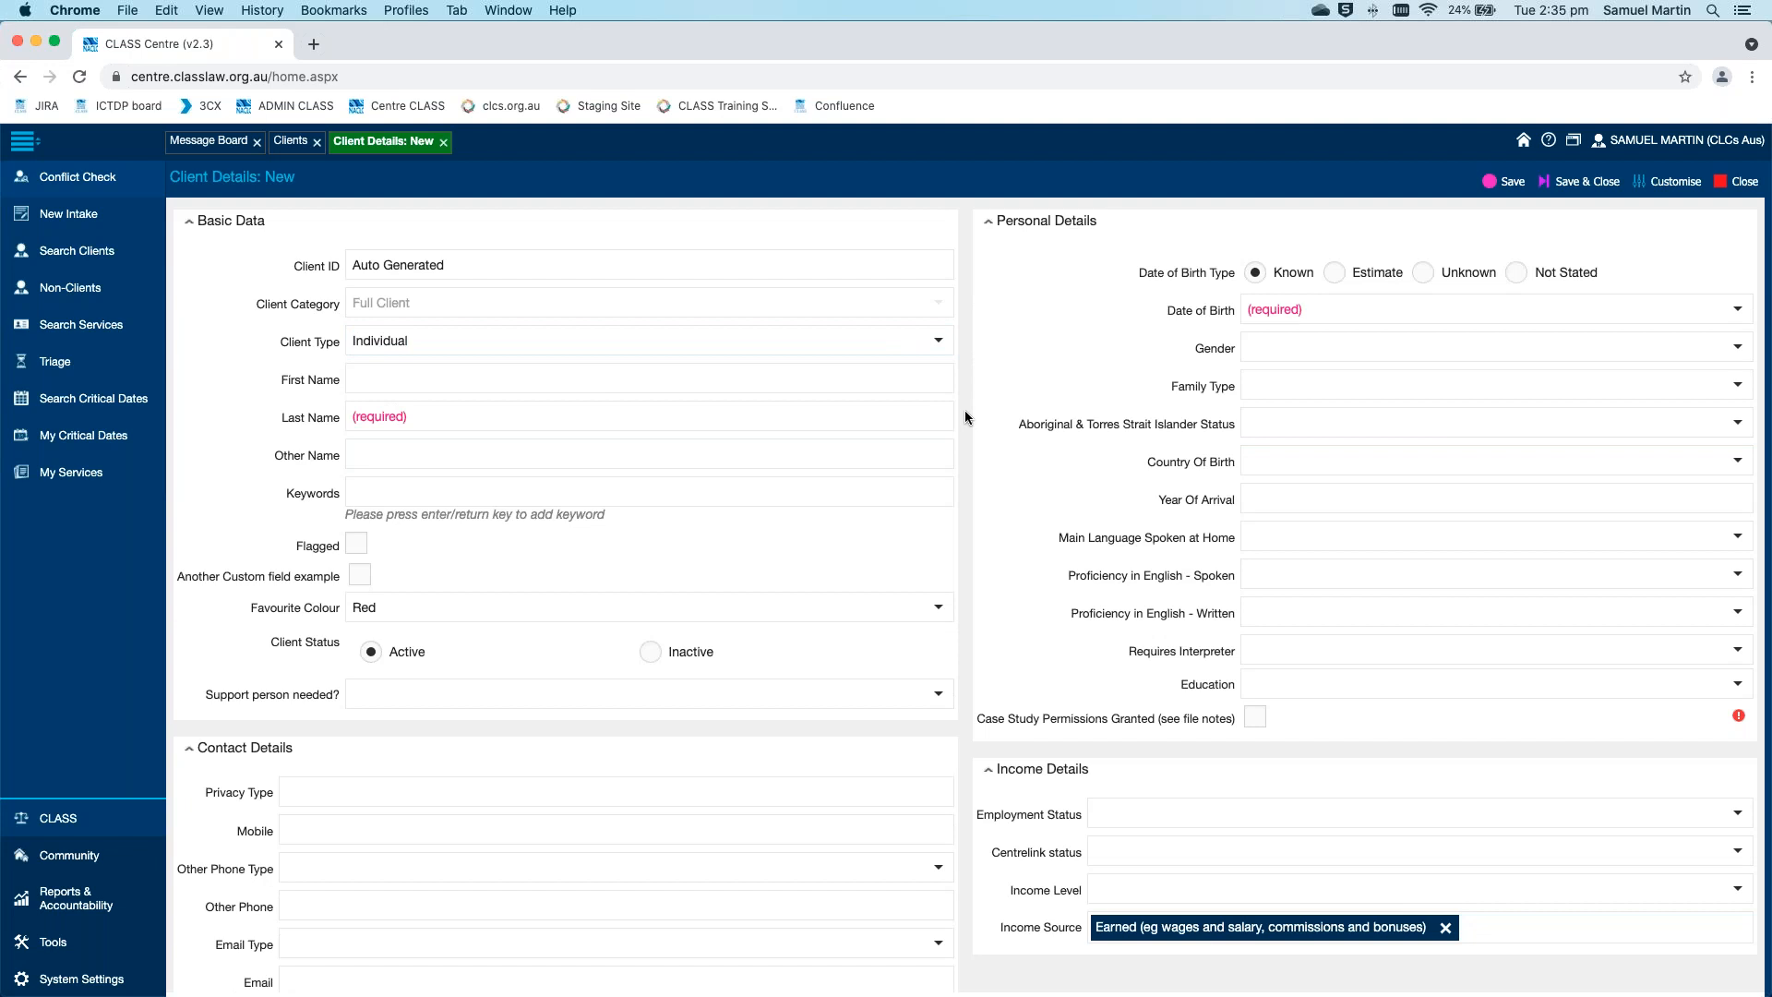
# Enter Demo as the first name, Intake as the last name, and Of as the other name
pyautogui.click(692, 379)
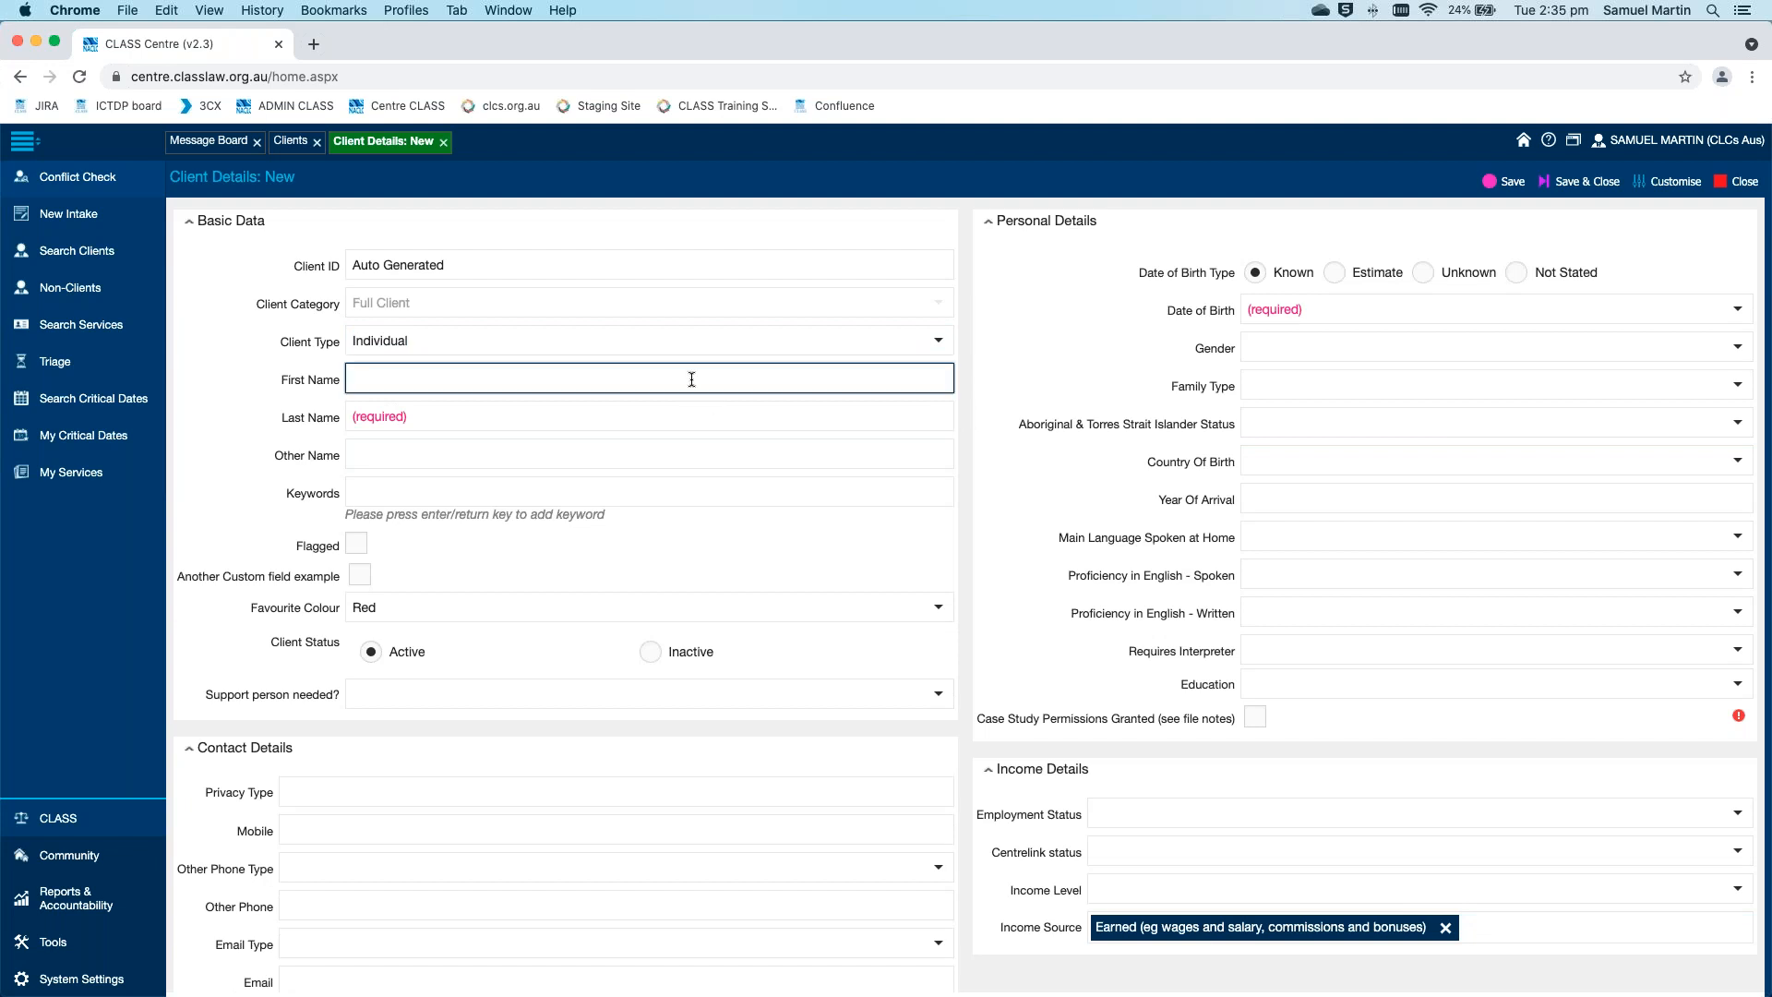
pyautogui.write('Demo Of')
pyautogui.press('BackSpace')
pyautogui.press('BackSpace')
pyautogui.press('BackSpace')
pyautogui.press('Tab')
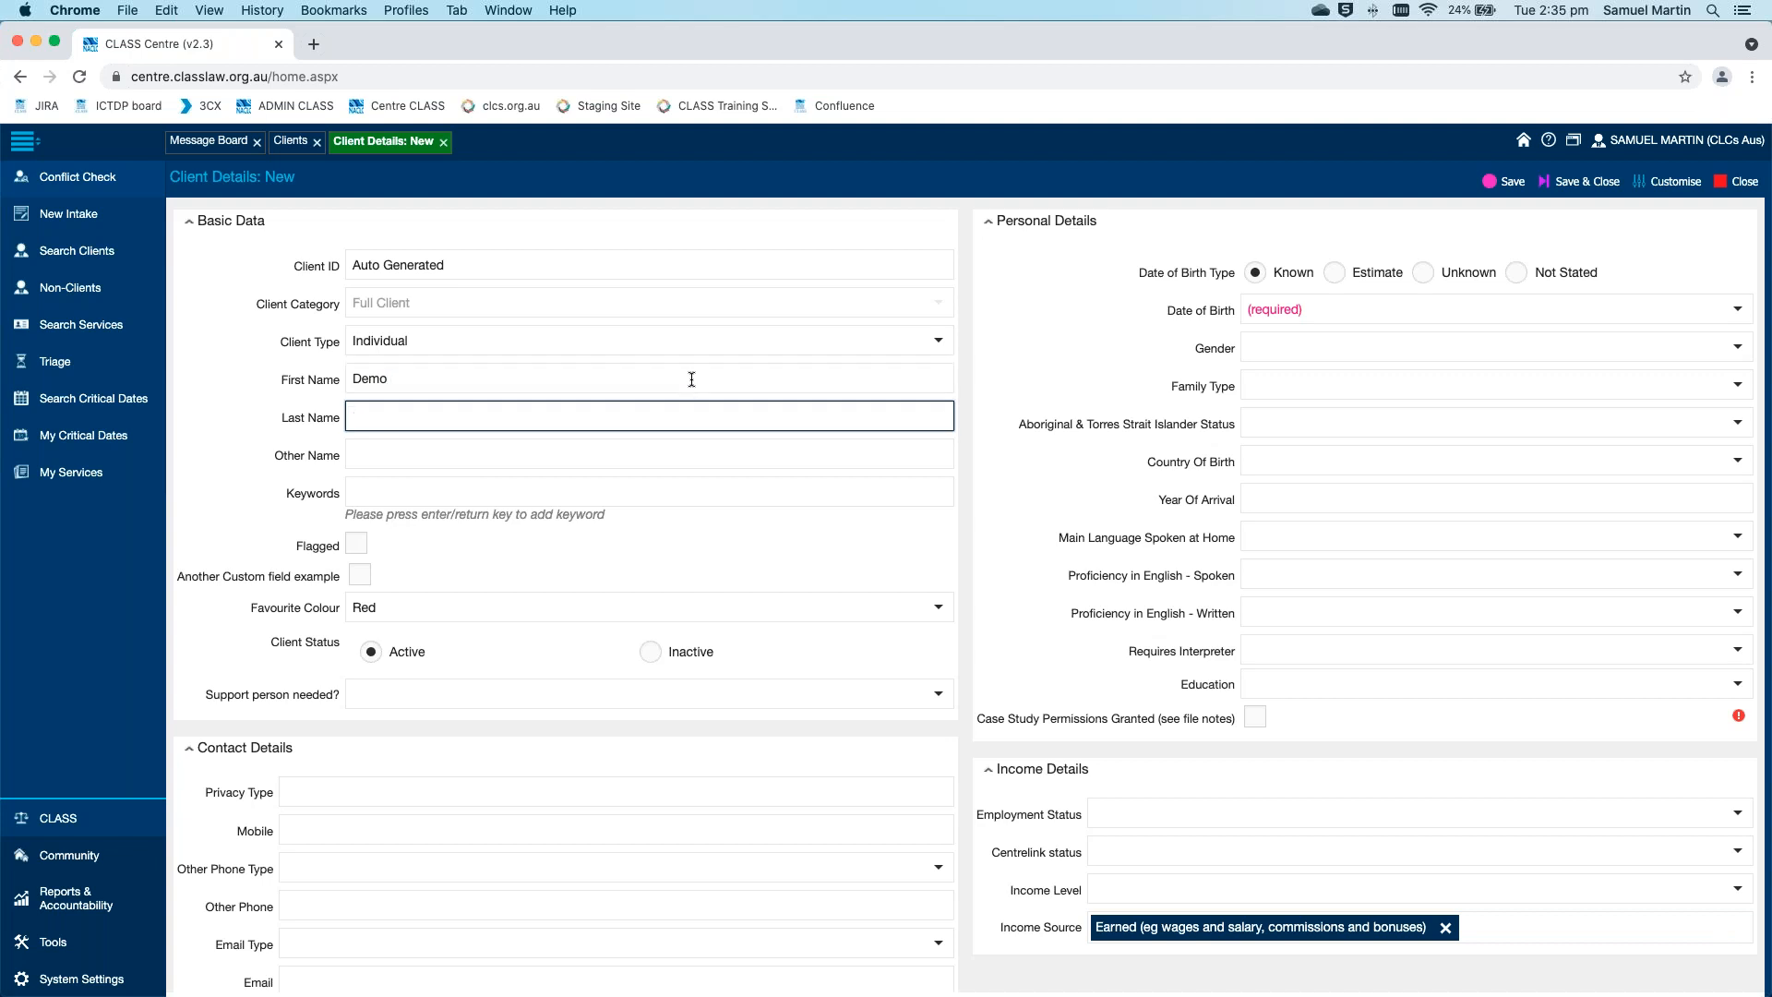
pyautogui.write('Intake')
pyautogui.press('Tab')
pyautogui.write('Of')
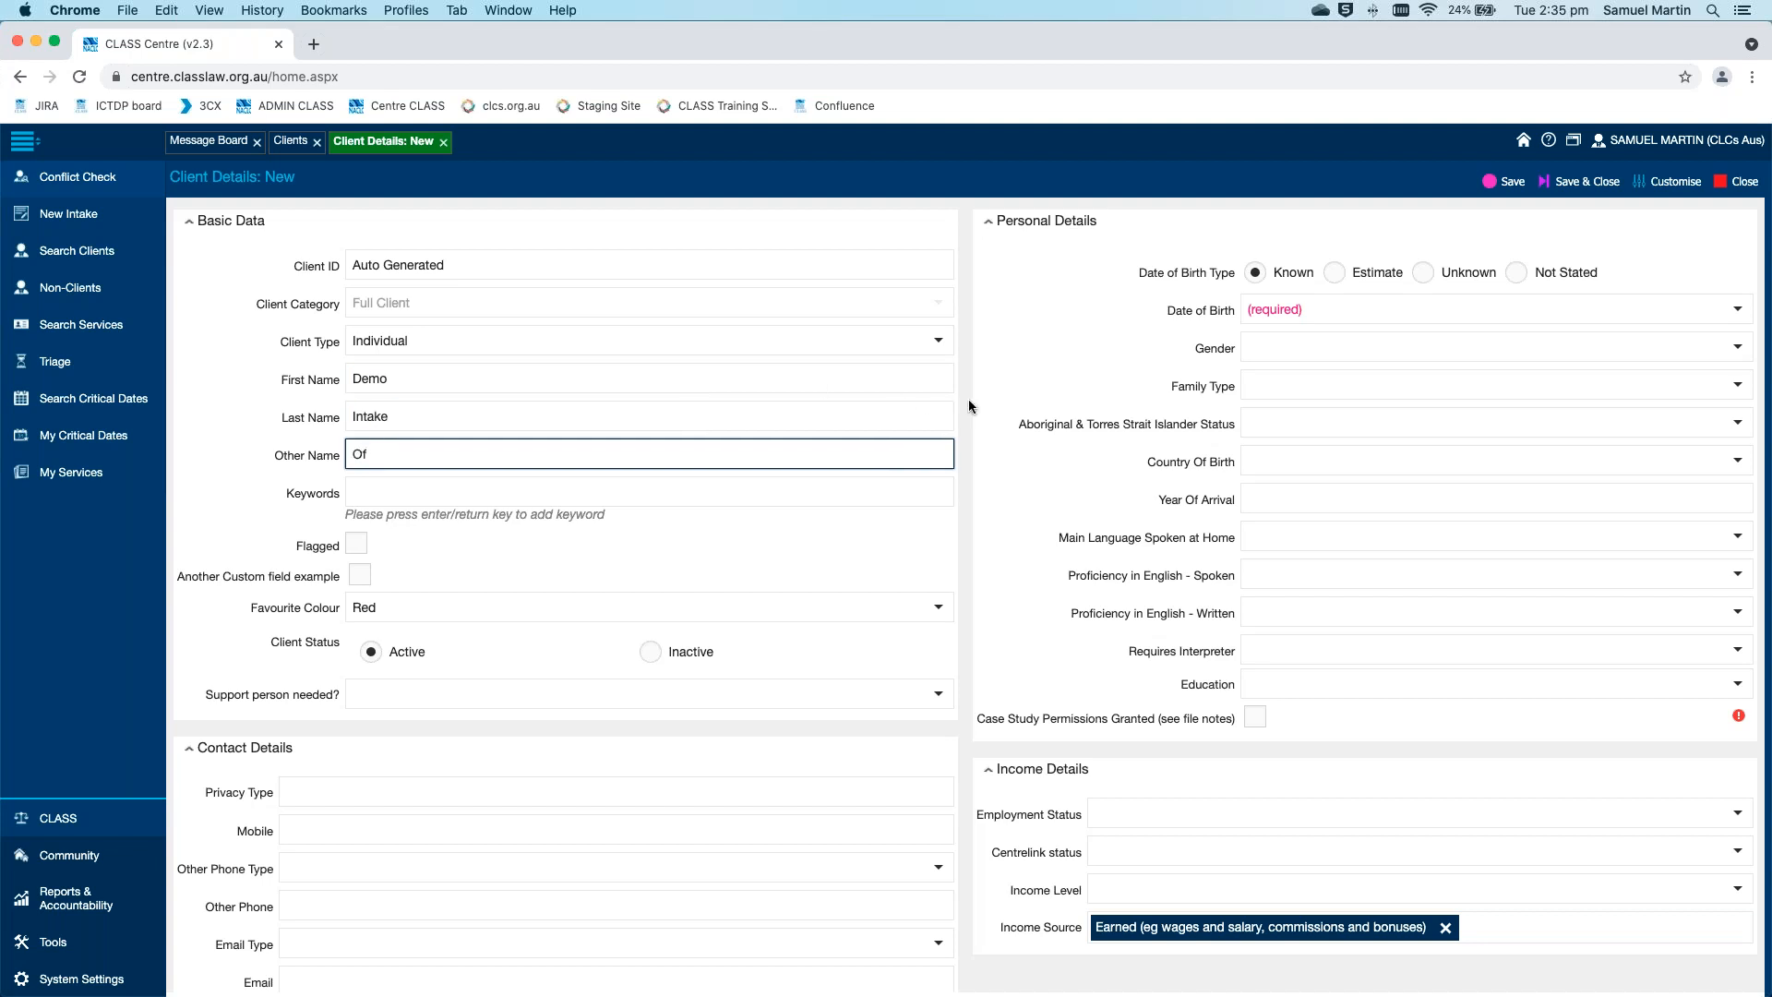
# Set the date of birth type to Not Stated, and enter "Intake Notes" in the client's notes
pyautogui.click(1515, 273)
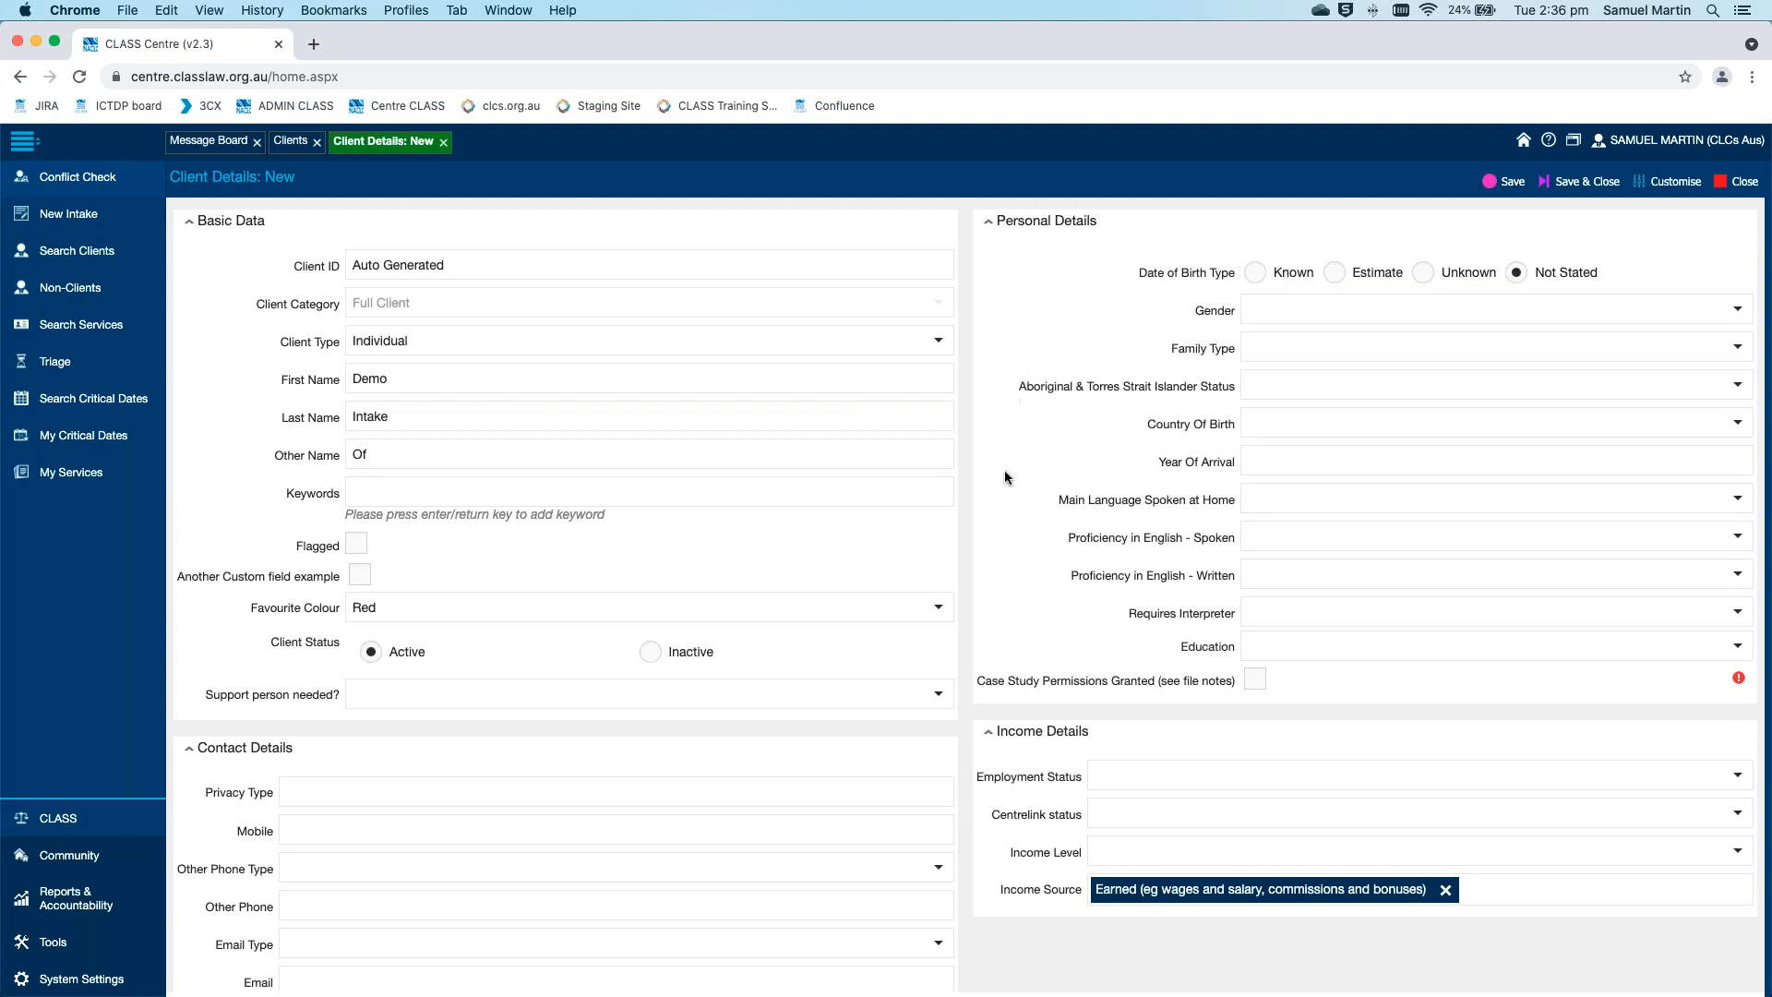
pyautogui.scroll(-6, 1007, 473)
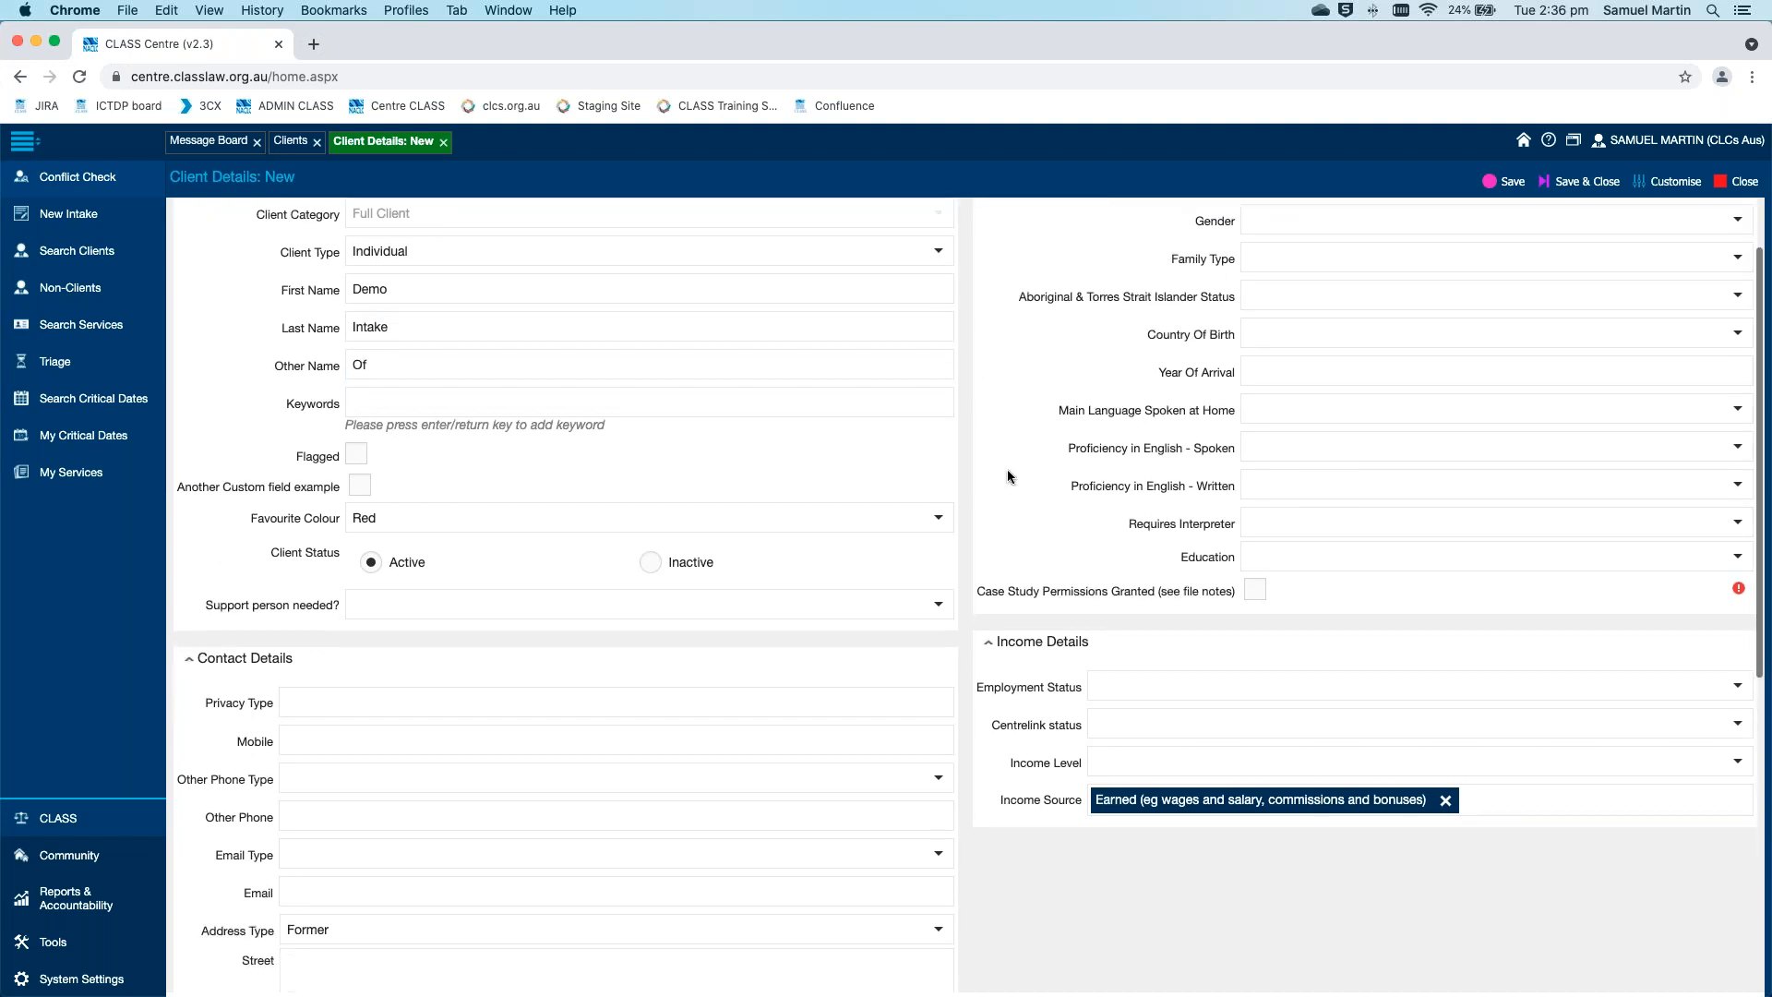
pyautogui.scroll(-1, 1007, 473)
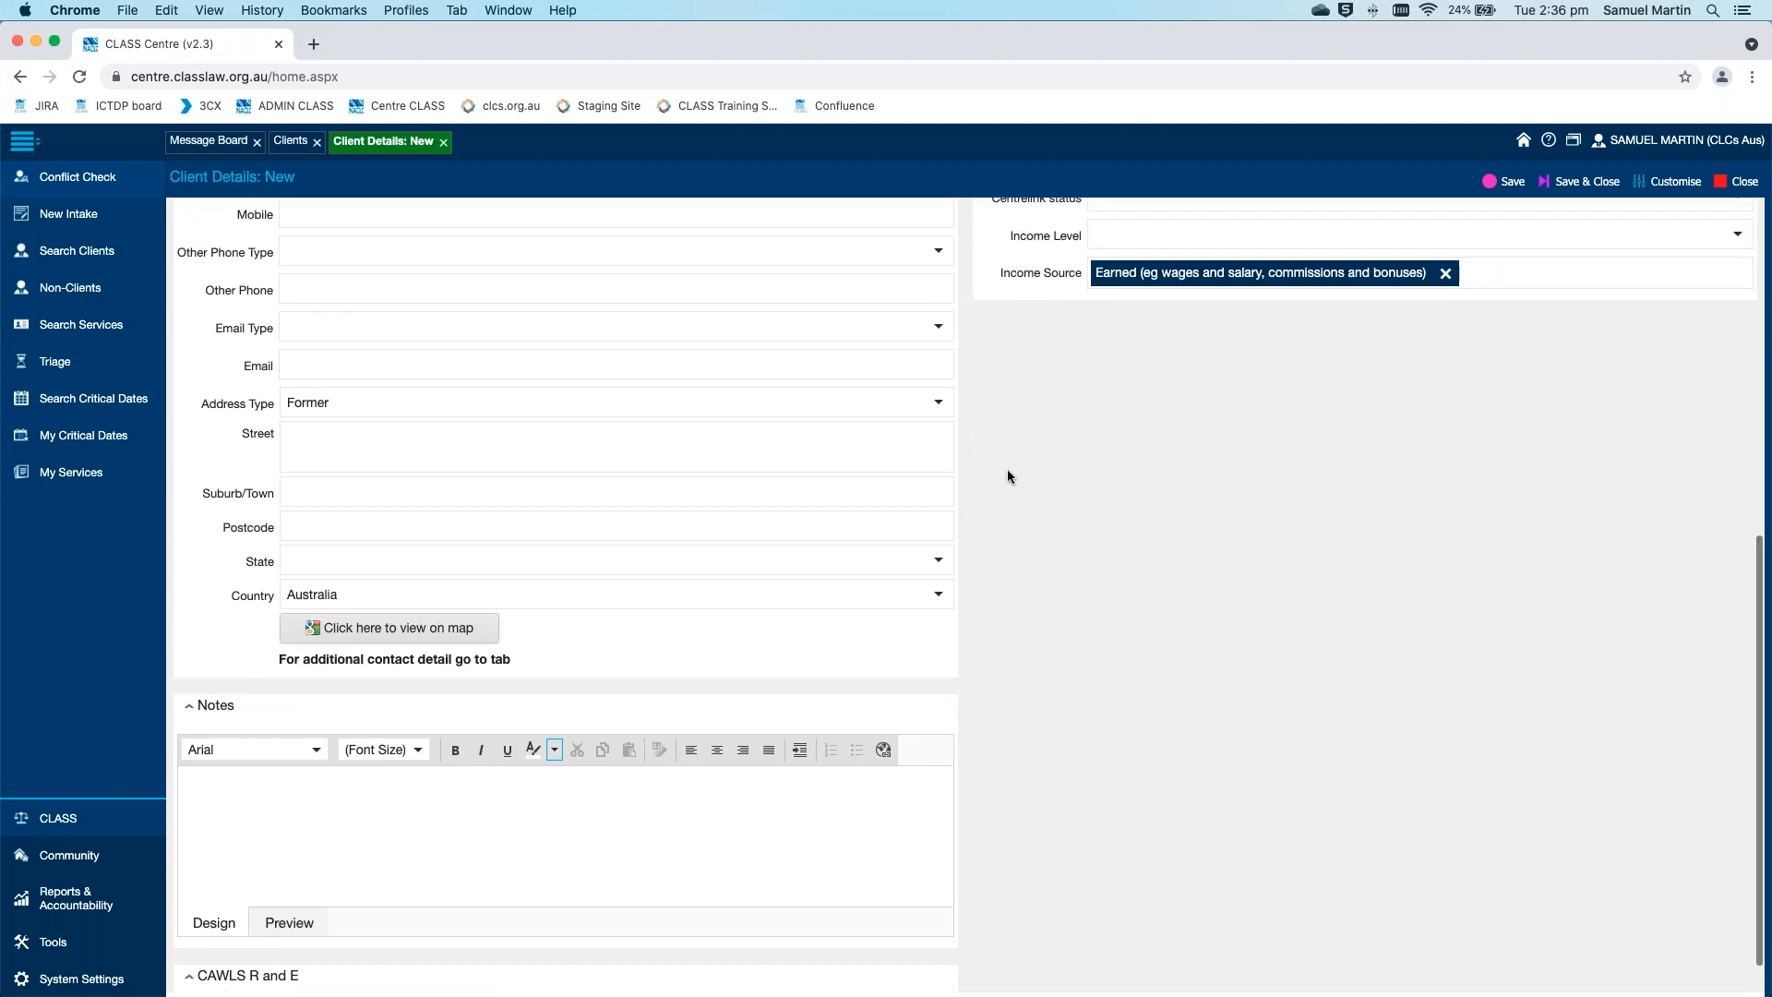
pyautogui.scroll(-2, 1007, 477)
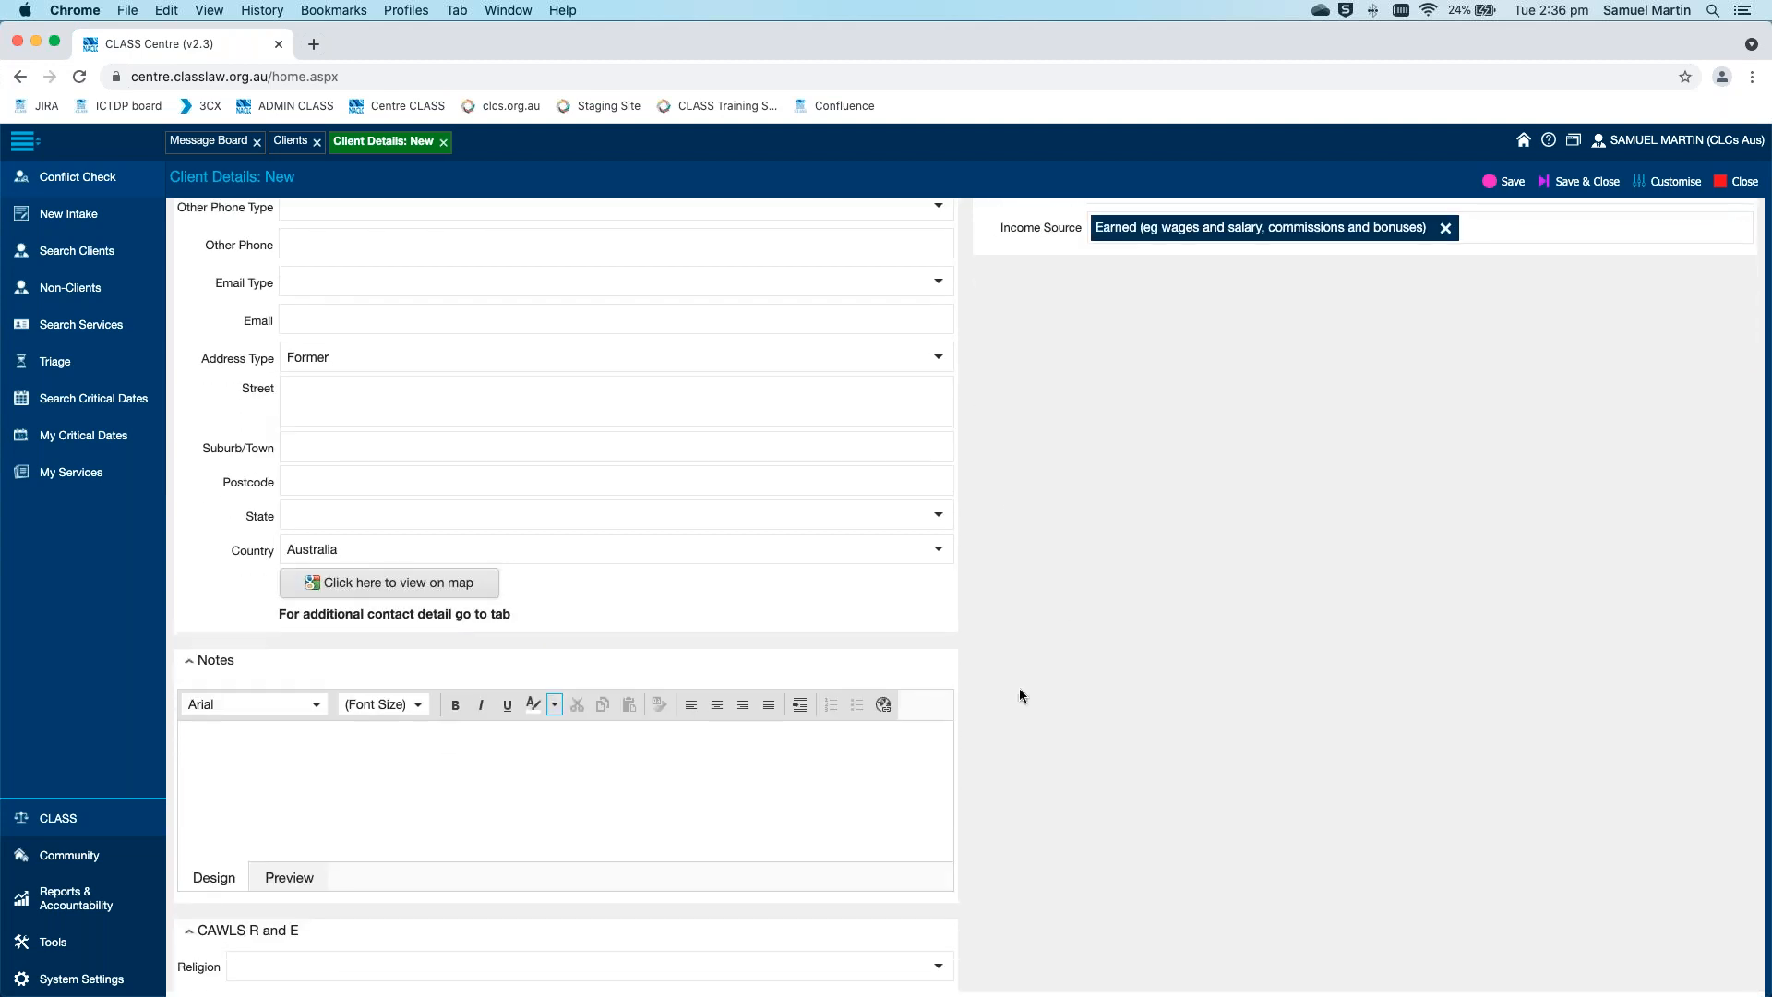
pyautogui.scroll(8, 1019, 688)
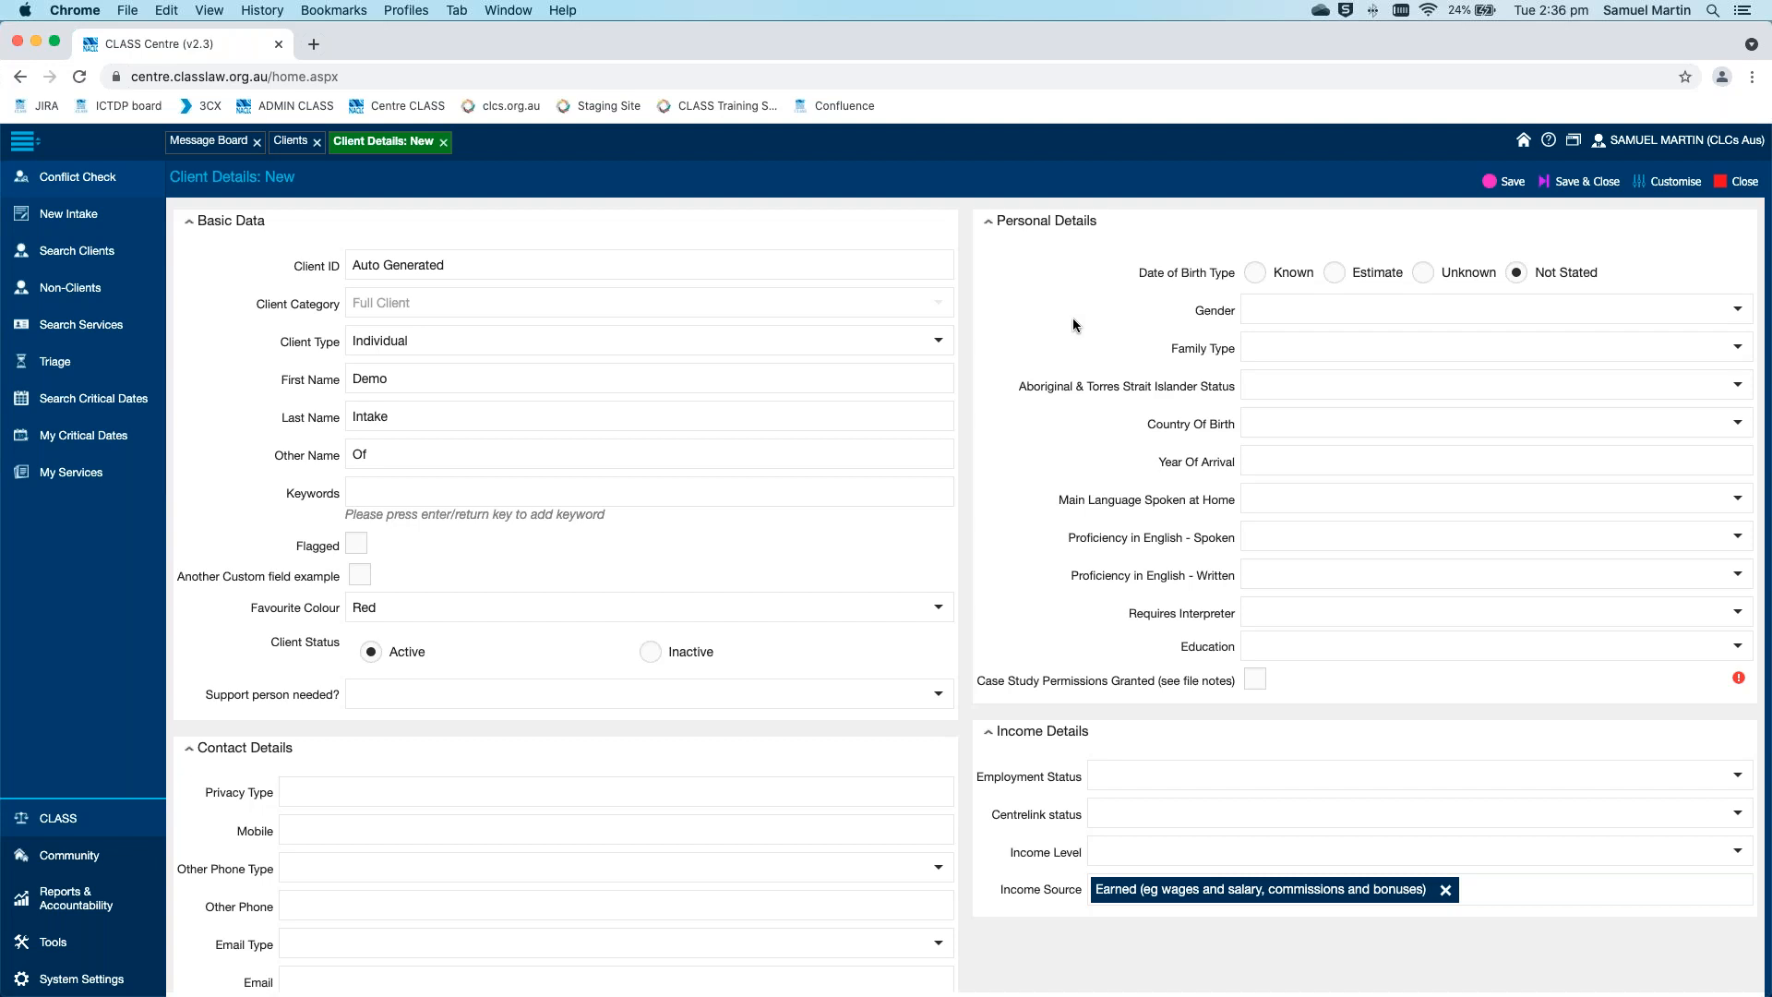
pyautogui.scroll(-13, 1076, 860)
pyautogui.click(647, 815)
pyautogui.write('Intake Notes')
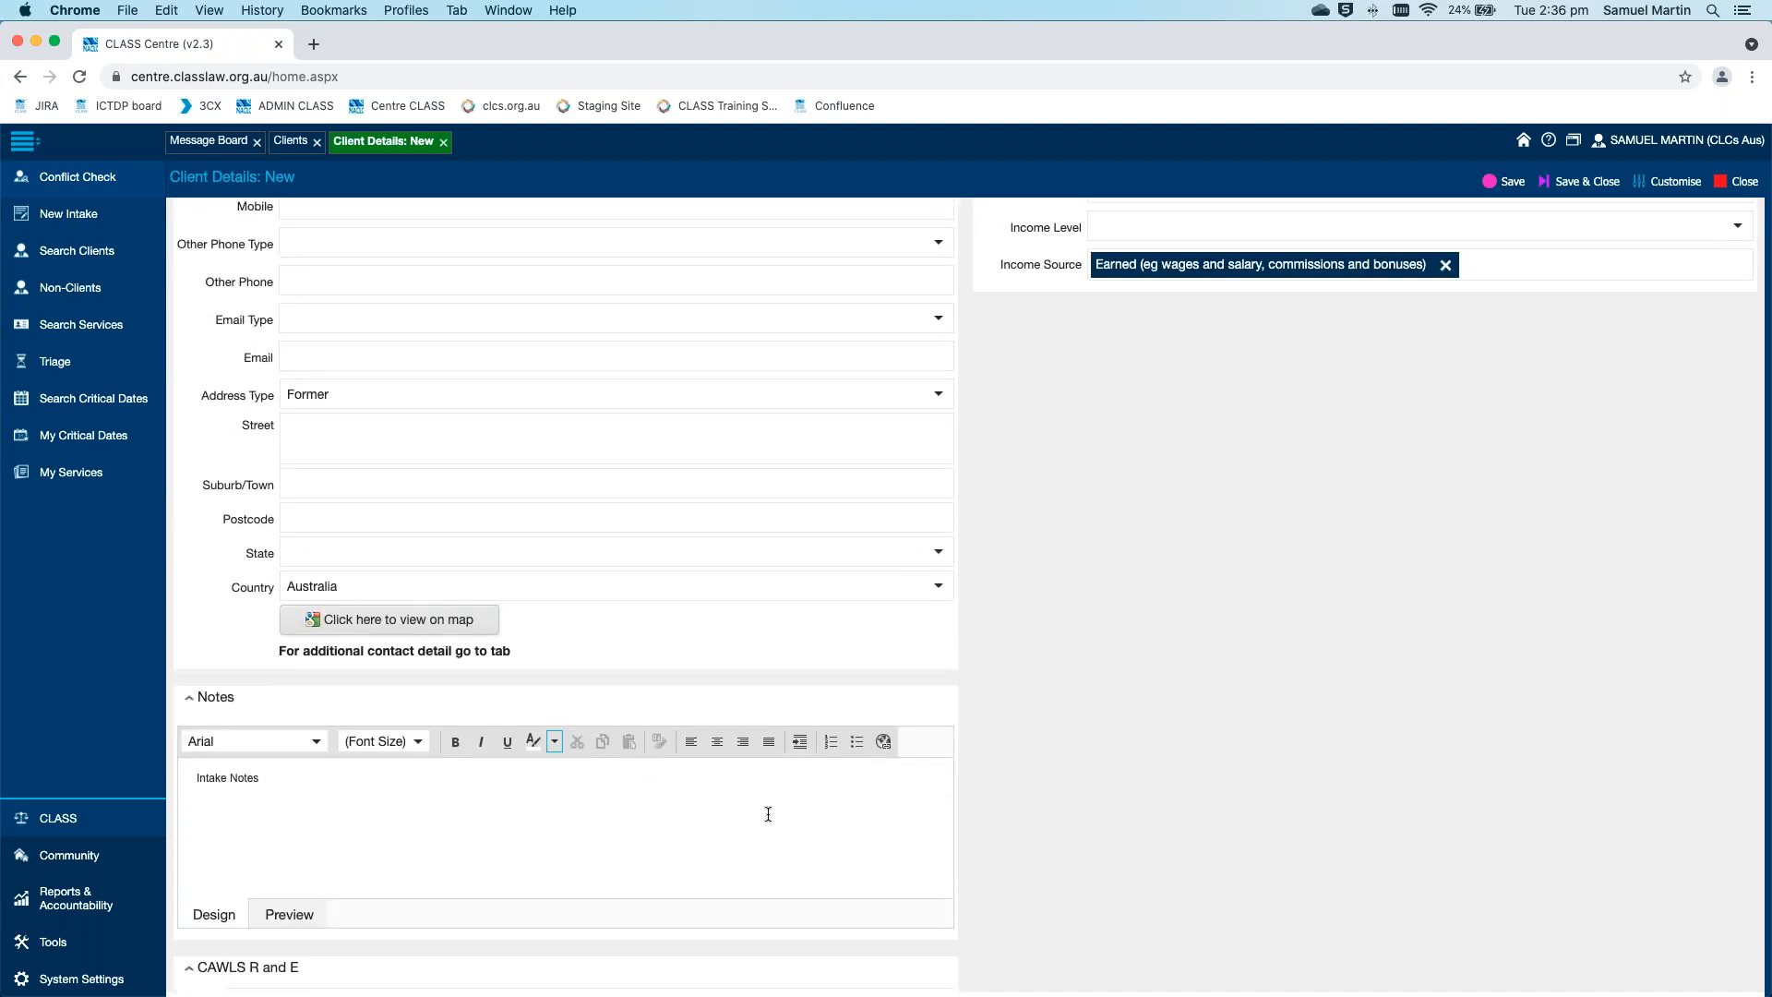
# Mark Case Study Permissions as granted and save the new client record
pyautogui.scroll(12, 1359, 793)
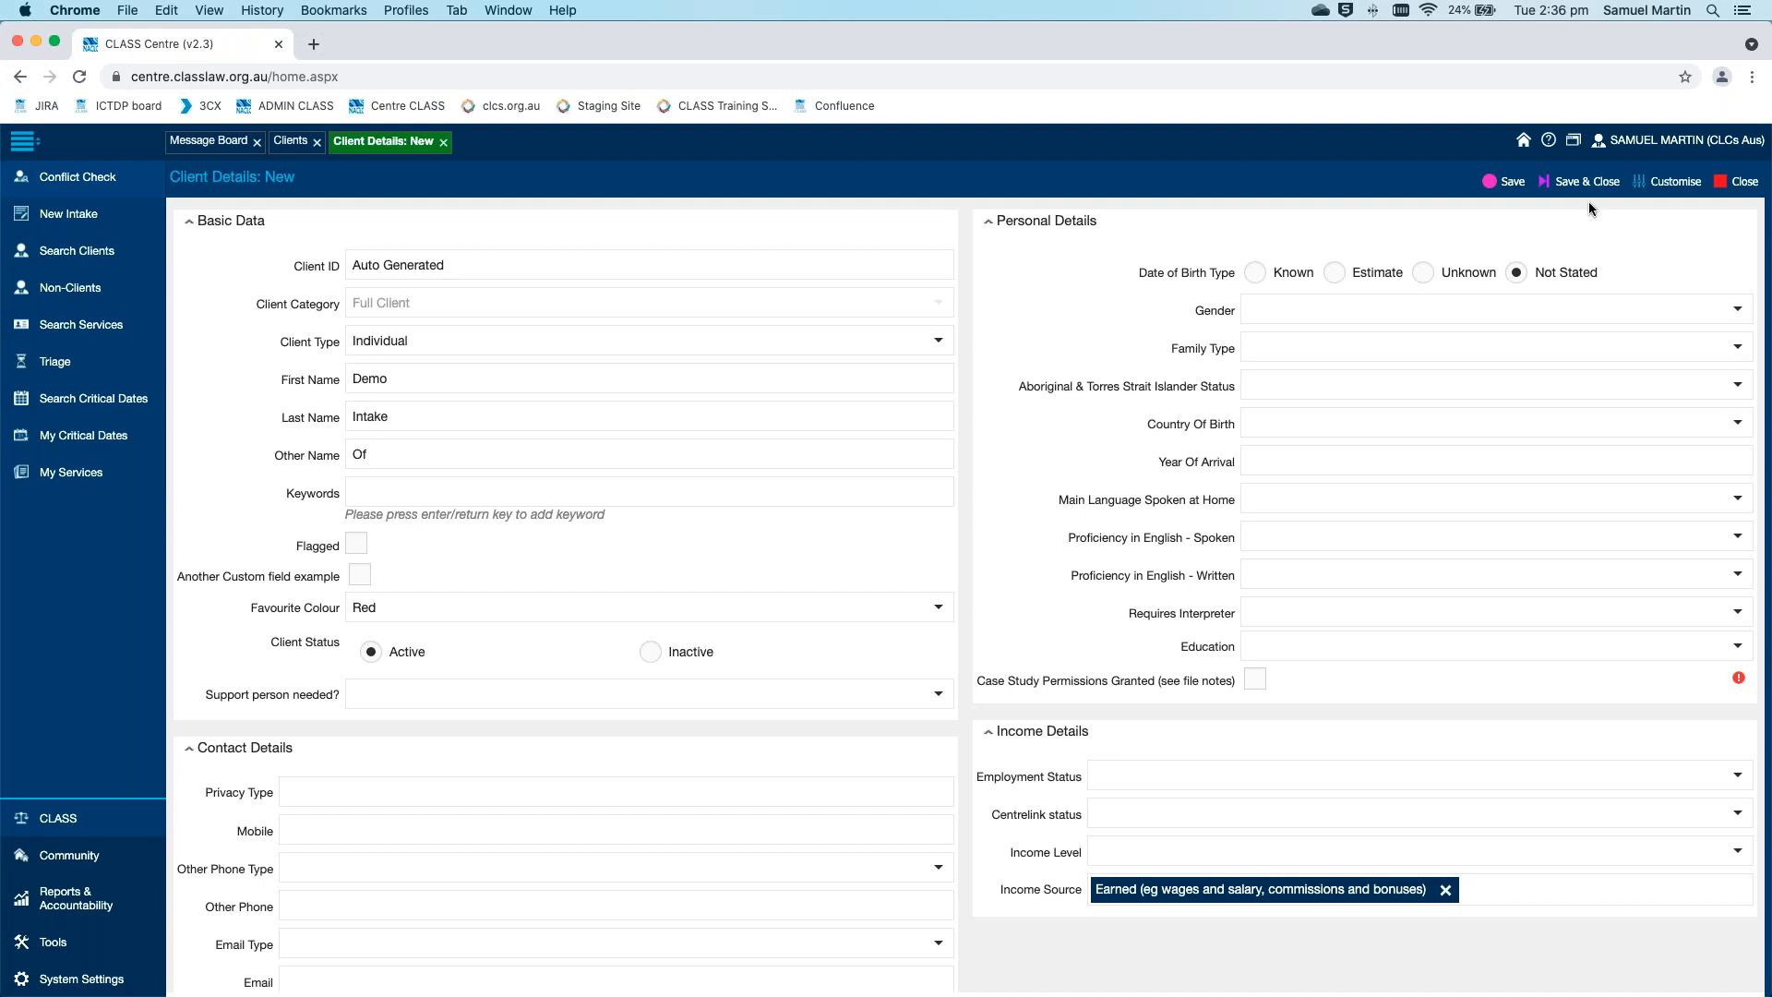
pyautogui.click(1510, 183)
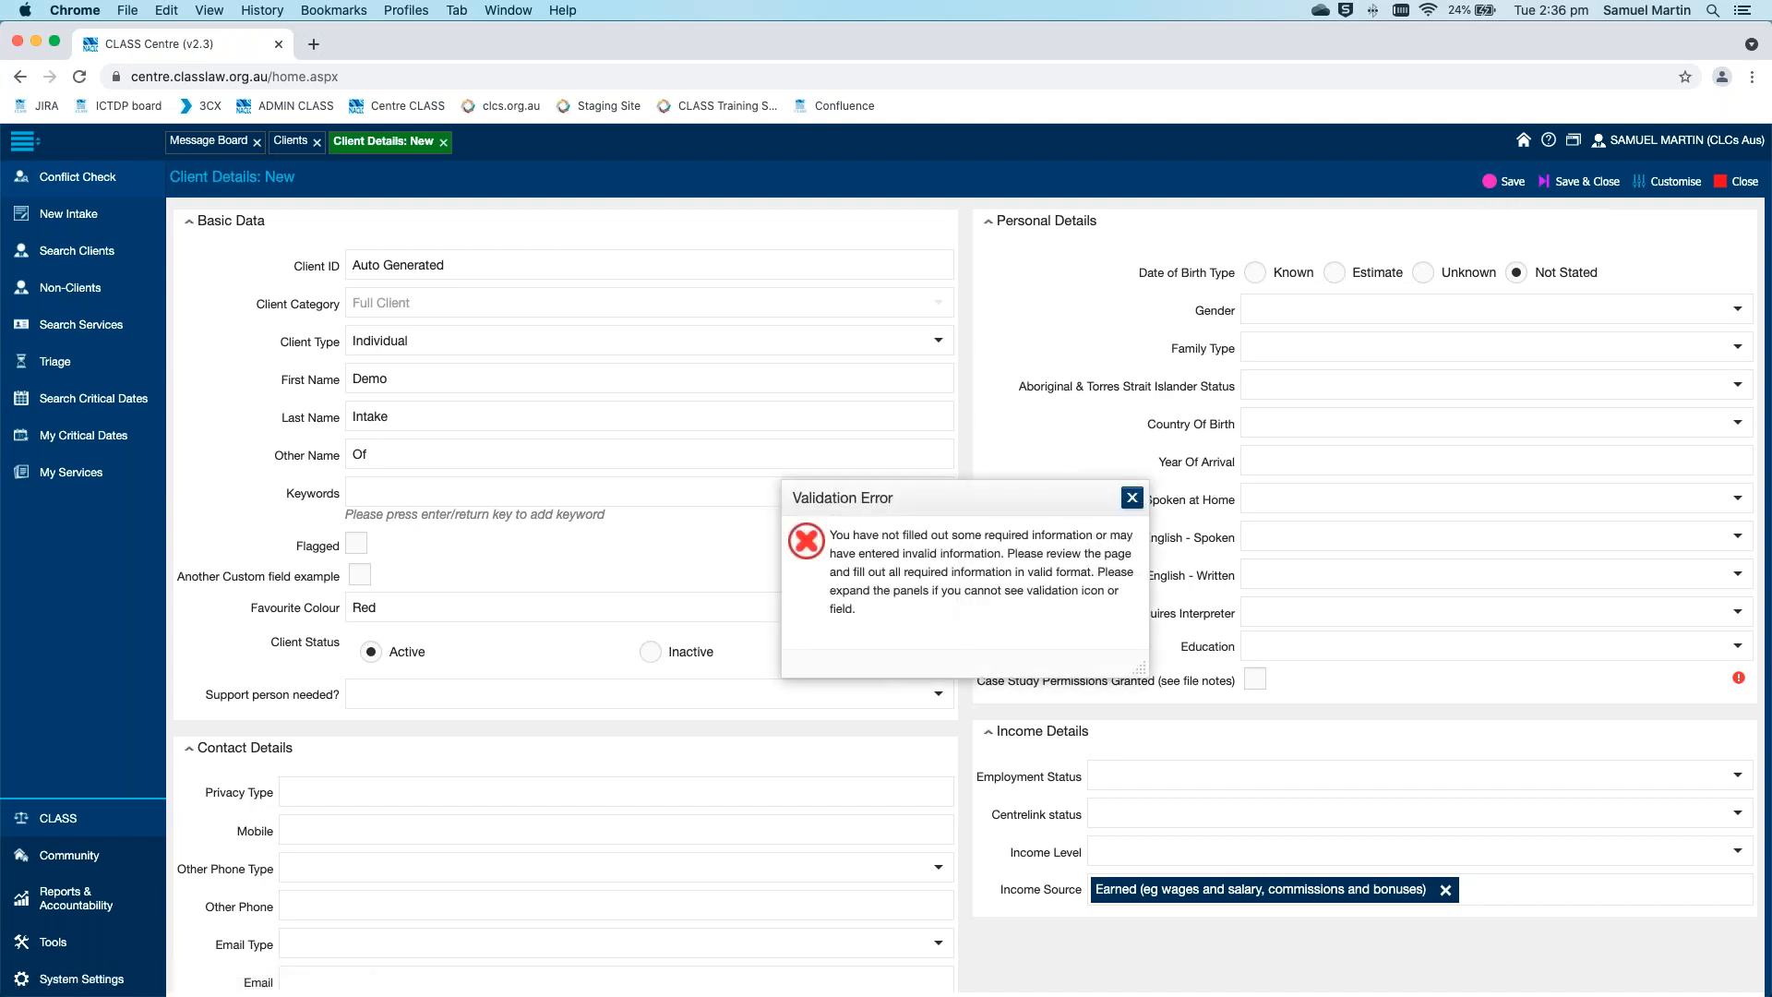
pyautogui.click(1132, 497)
pyautogui.click(1254, 678)
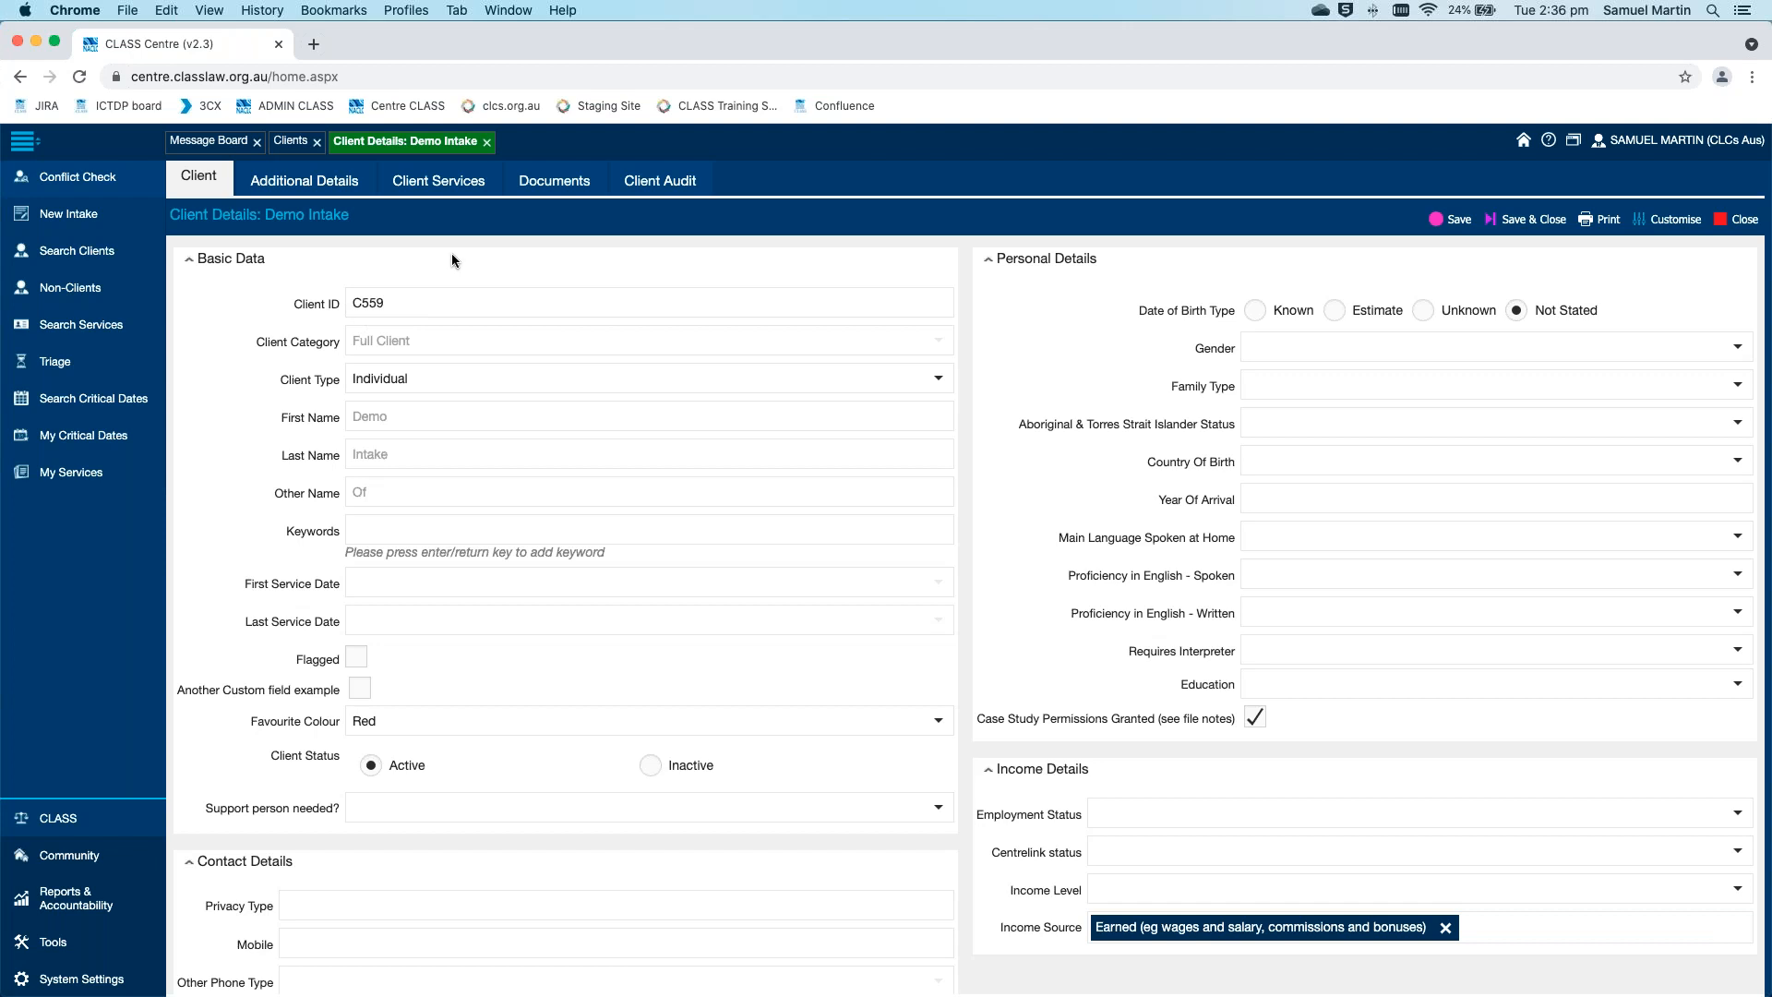
# Create a new service under the client's services and set its service type to Legal Advice
pyautogui.click(442, 185)
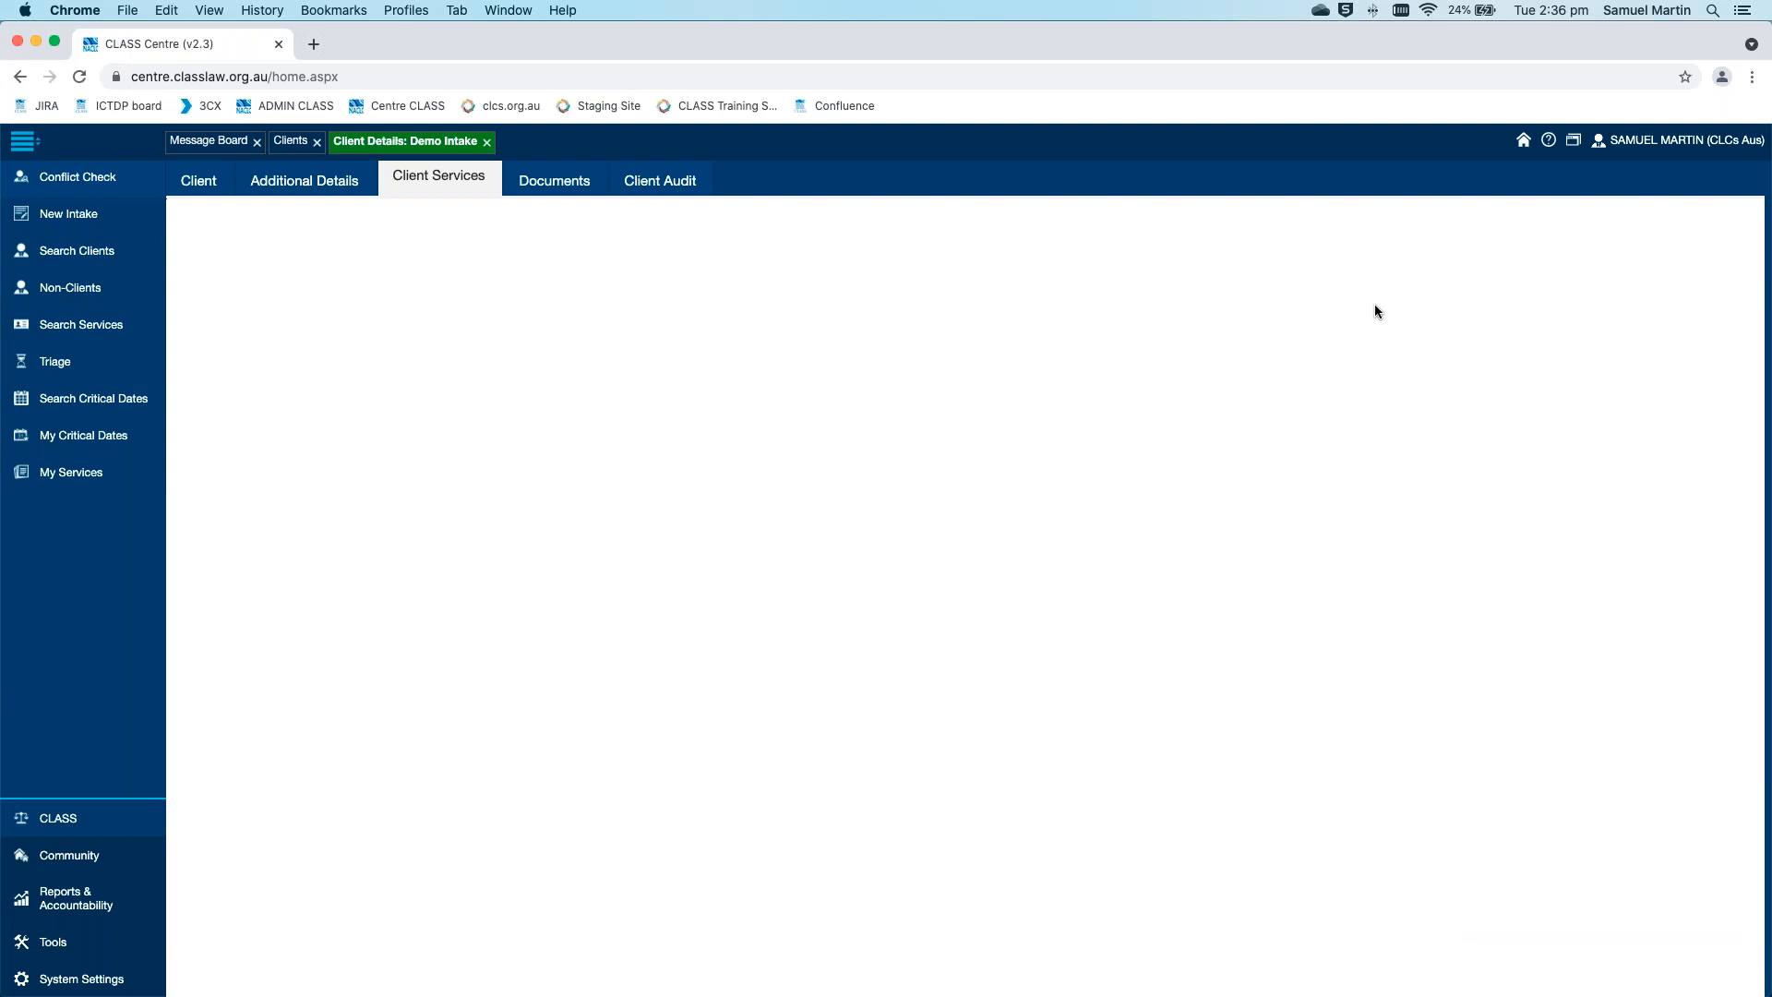
pyautogui.click(1246, 221)
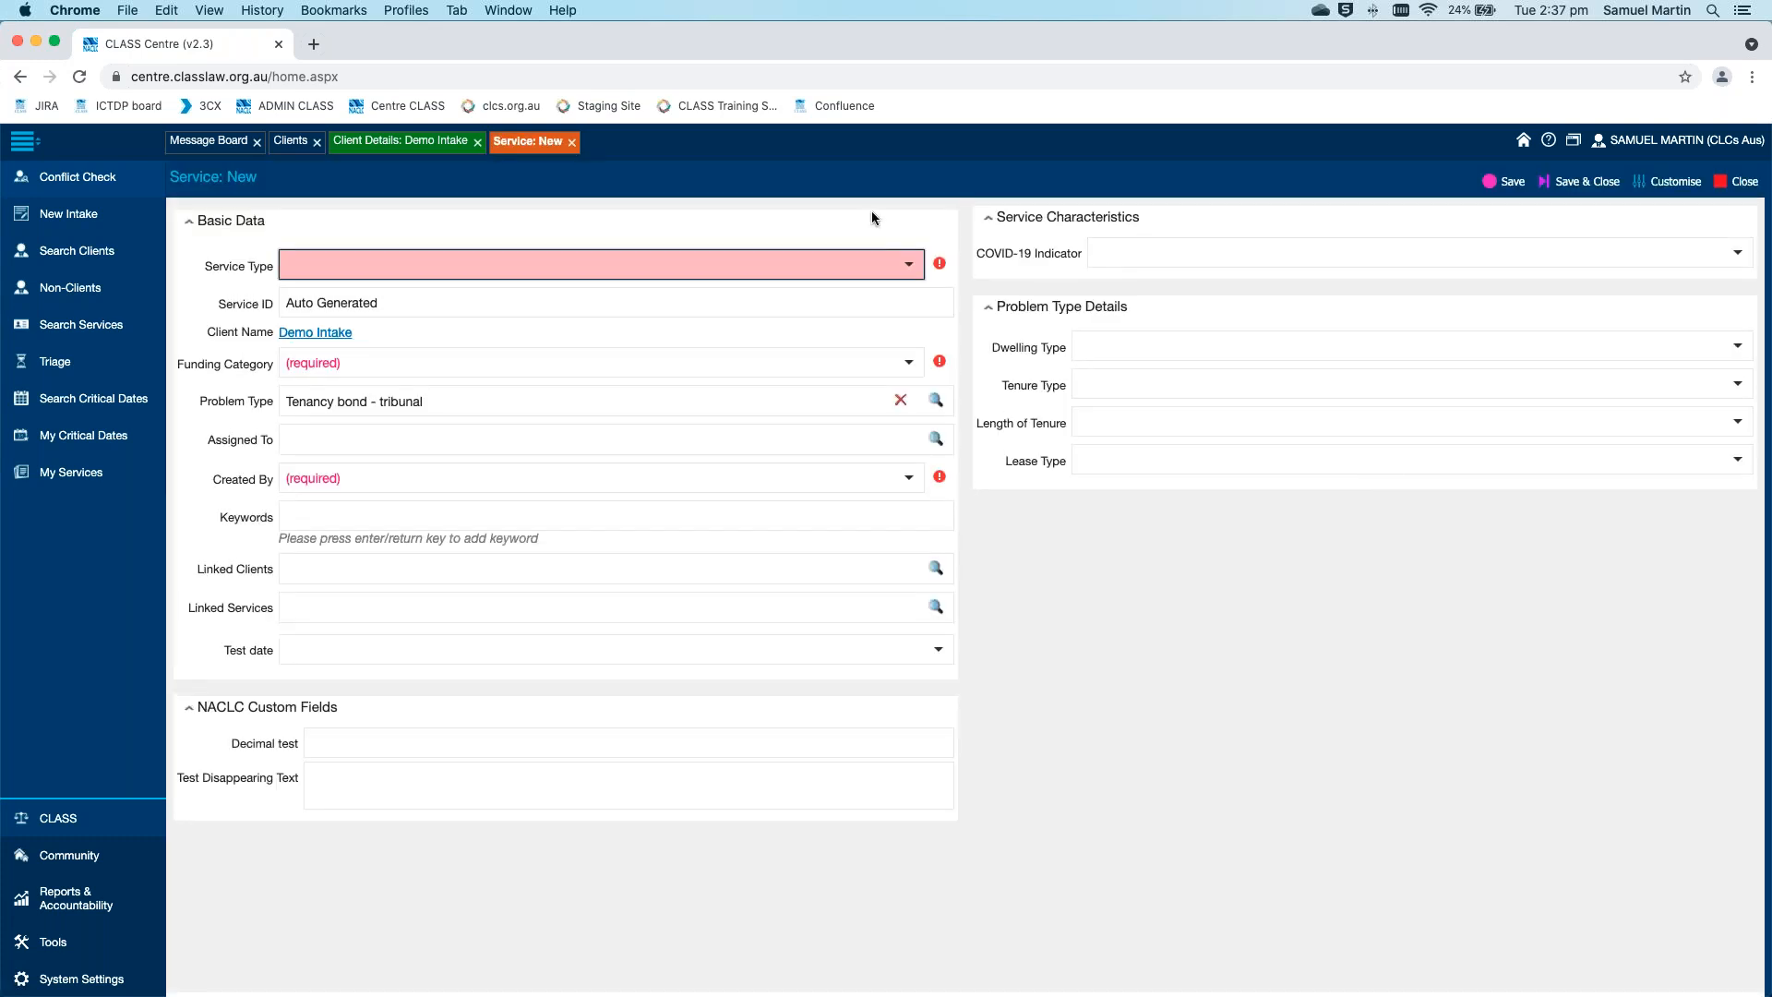
pyautogui.click(908, 265)
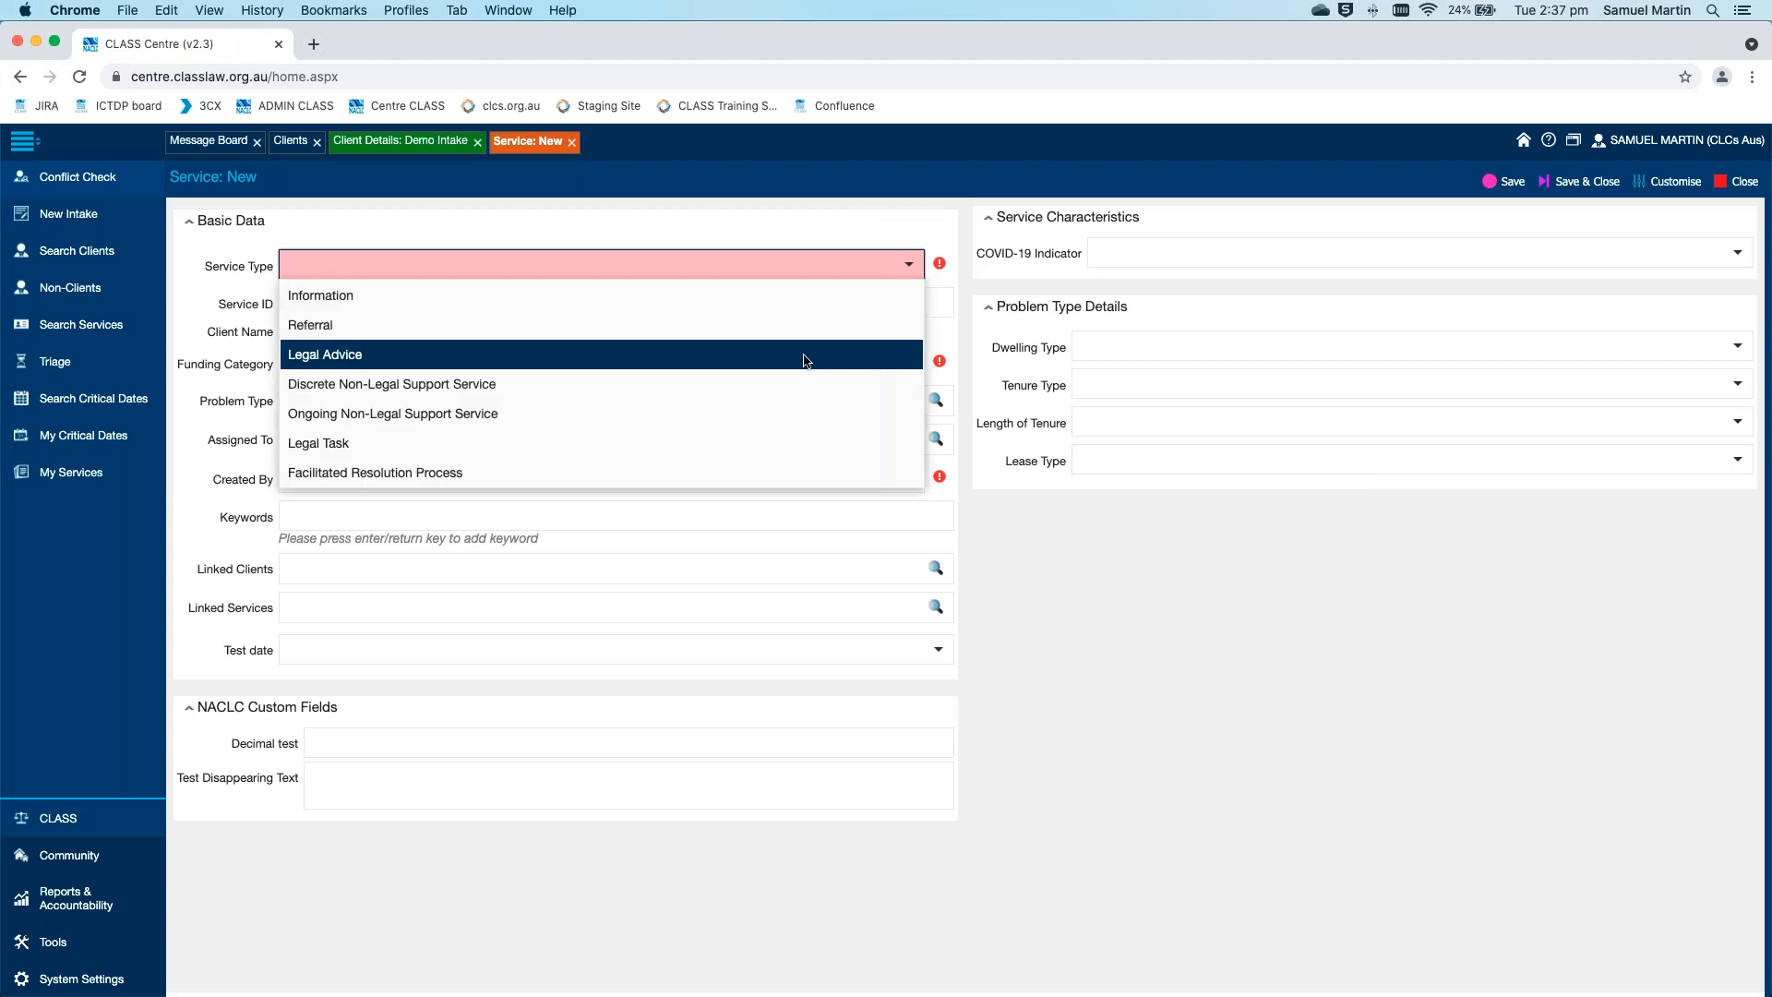
pyautogui.click(388, 356)
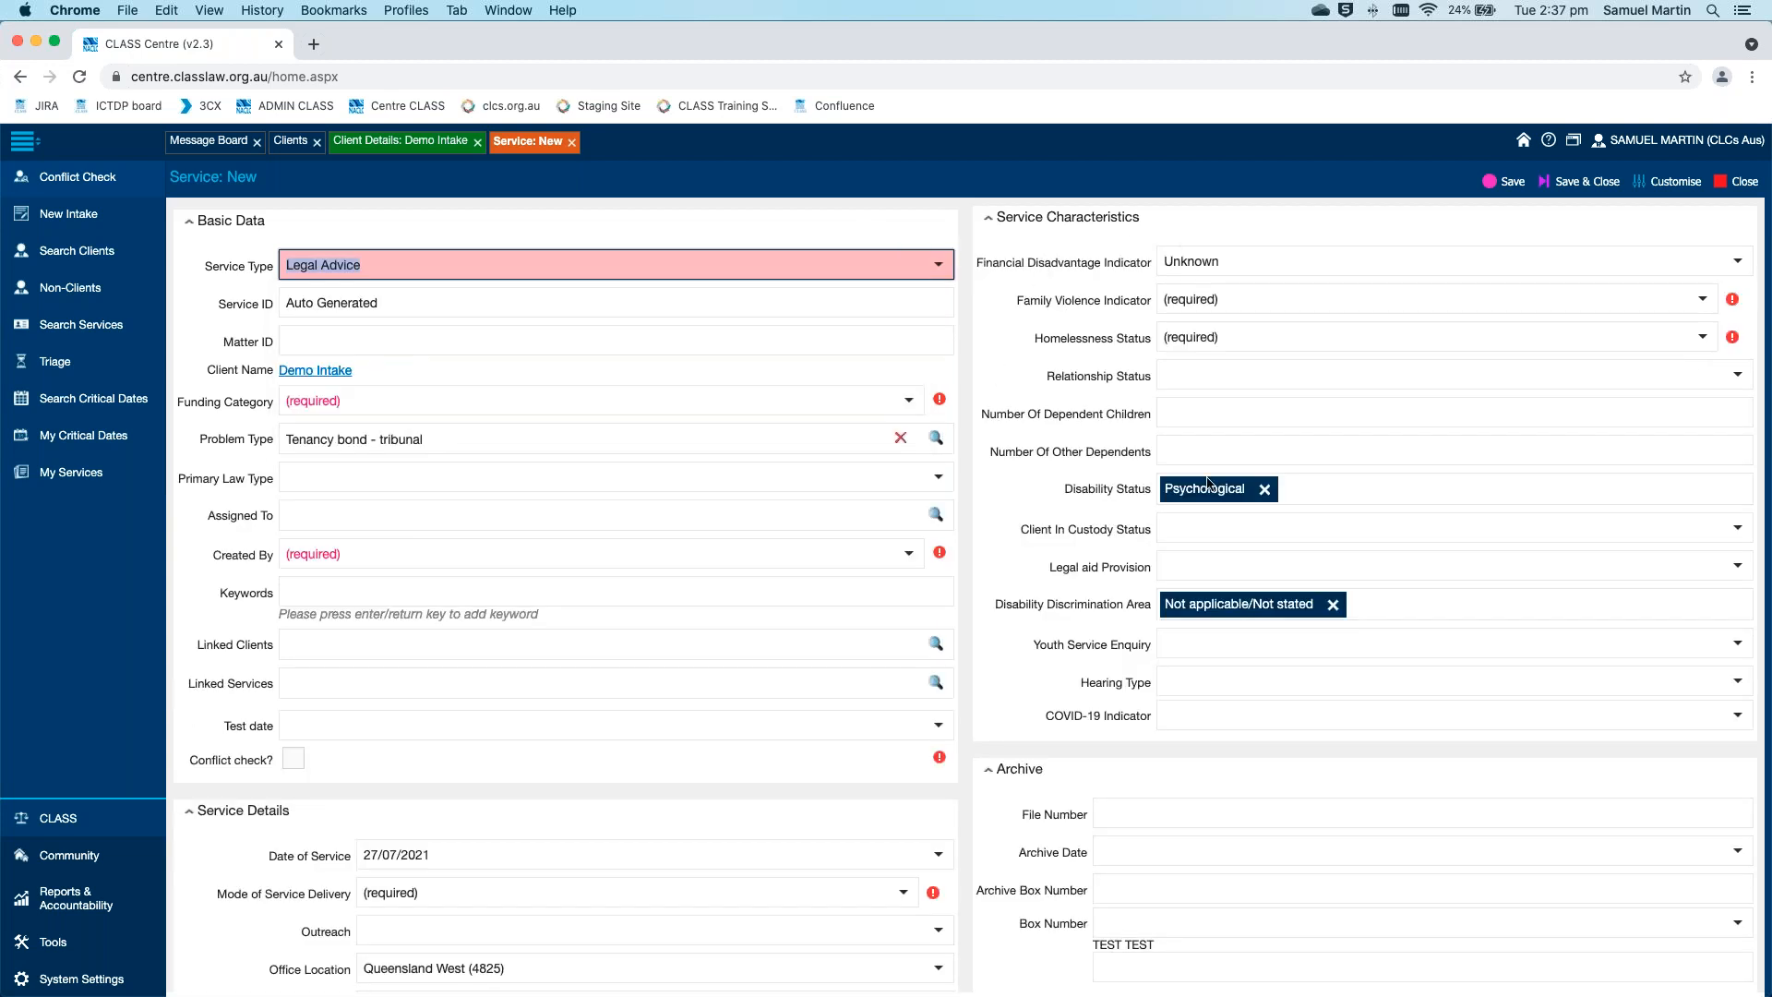
# Set the funding category to tumyumyyf, choose a staff member as Created By, and mark the conflict check as done
pyautogui.click(908, 410)
pyautogui.click(923, 507)
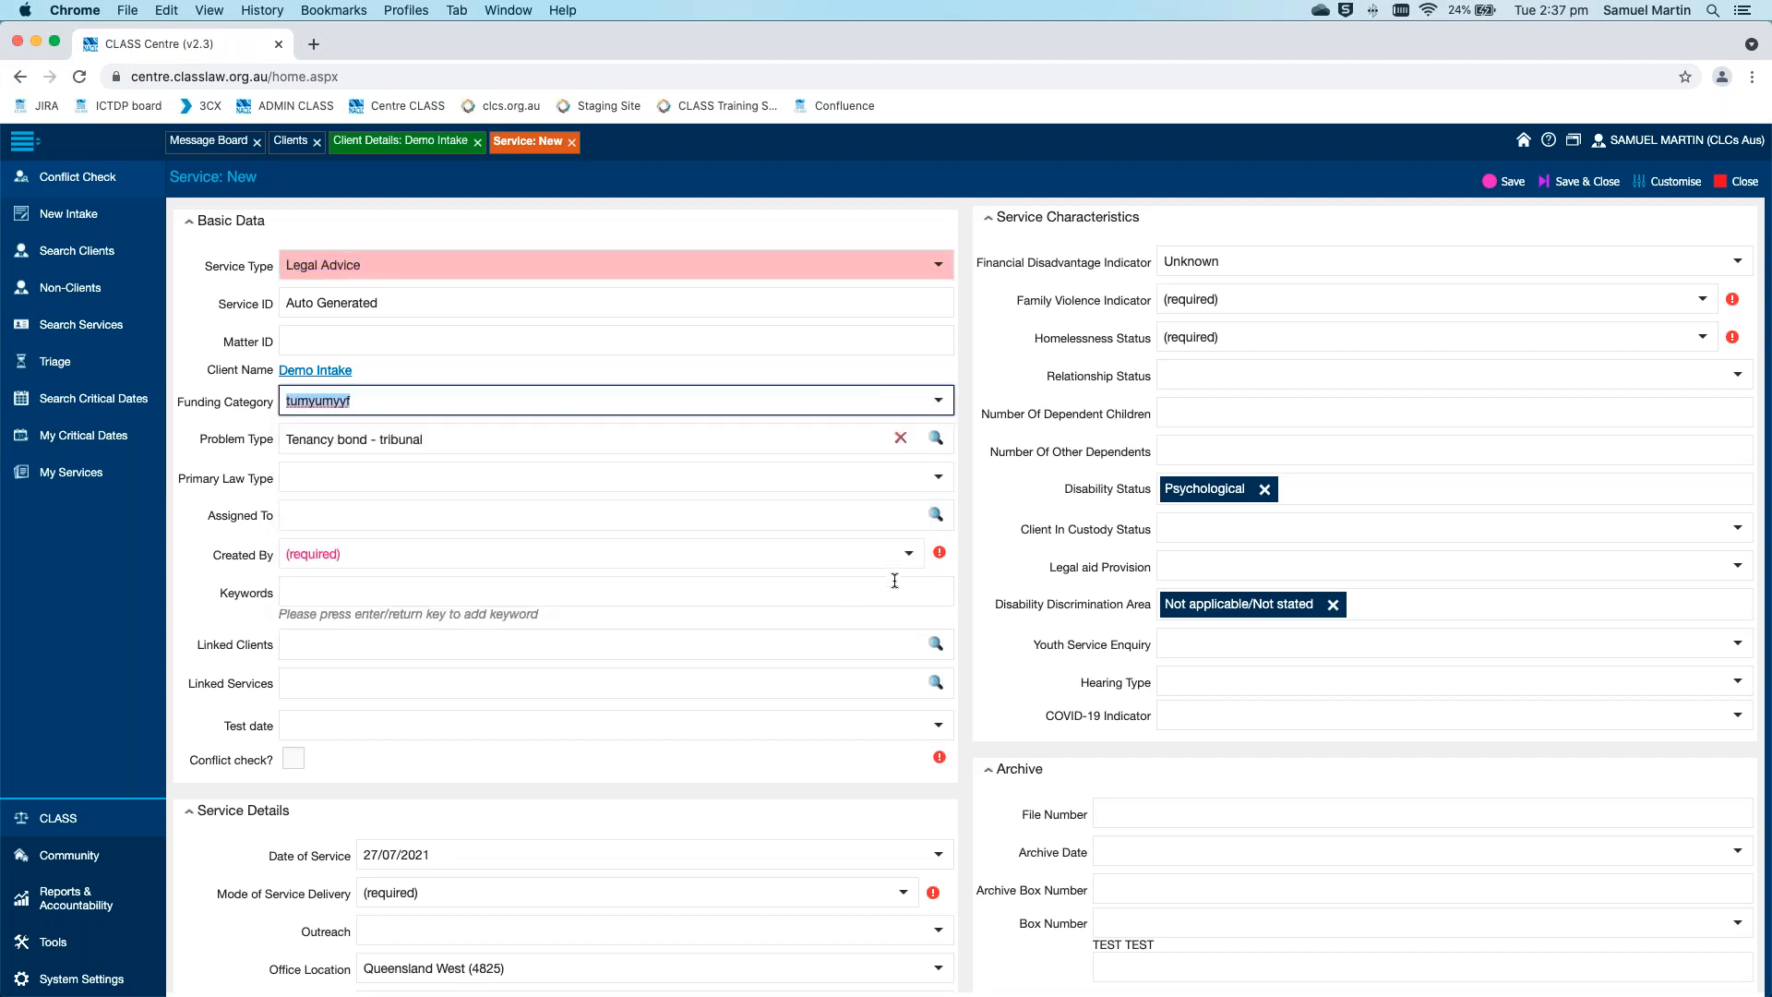
pyautogui.click(909, 554)
pyautogui.click(923, 646)
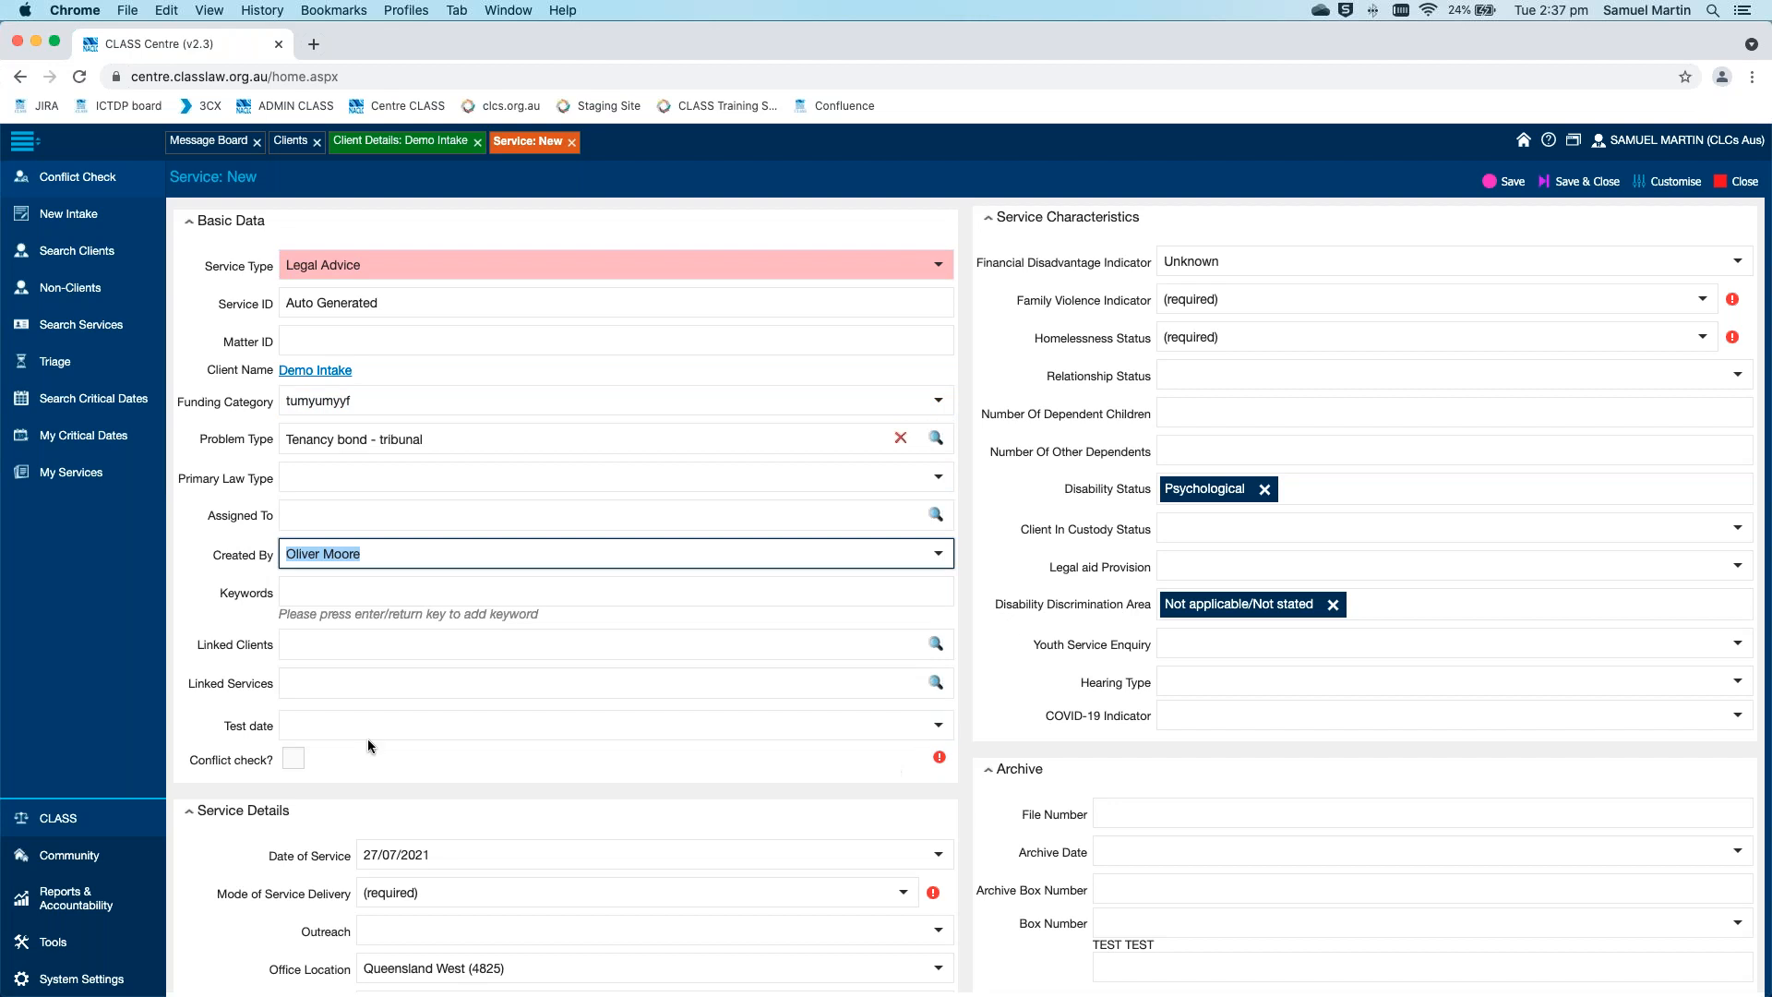
pyautogui.click(293, 758)
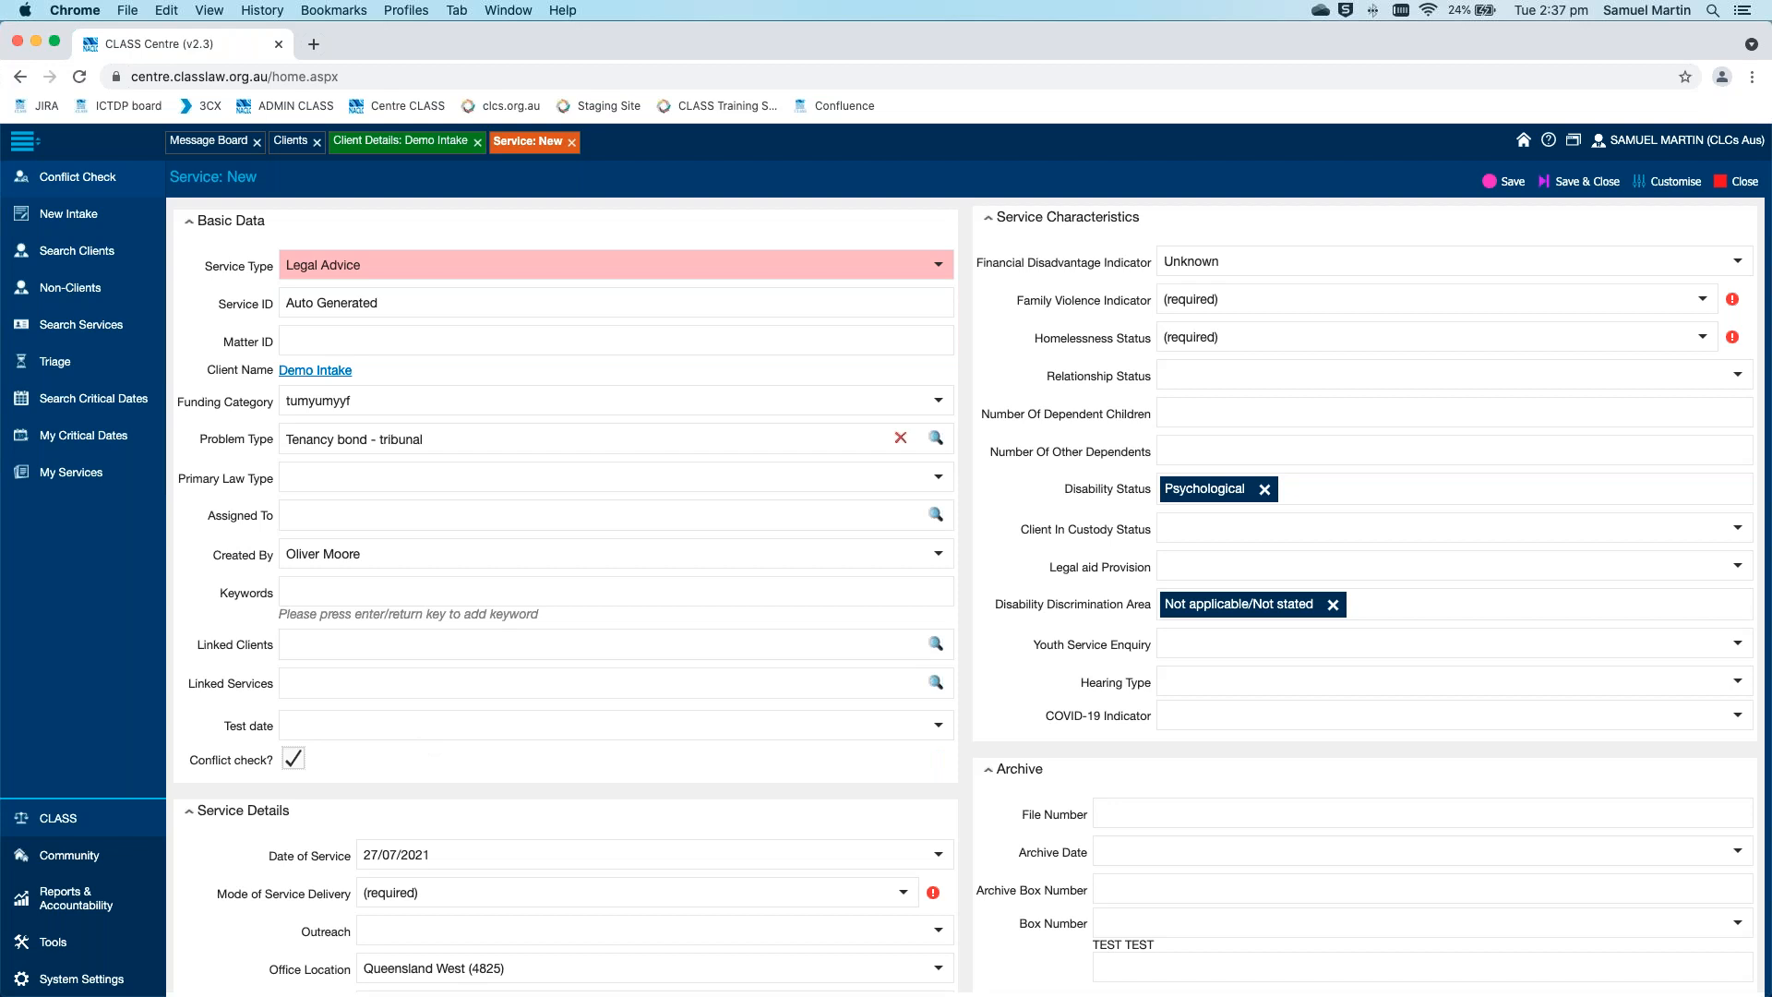
# Set the Family Violence Indicator to At Risk and the Homelessness Status to At Risk of
pyautogui.click(1703, 299)
pyautogui.click(1689, 412)
pyautogui.click(1703, 337)
pyautogui.click(1575, 467)
# Set the Mode of Service Delivery to In Person and tick the required Test option in Service Details
pyautogui.scroll(-15, 1013, 517)
pyautogui.scroll(-3, 1011, 520)
pyautogui.scroll(8, 1010, 520)
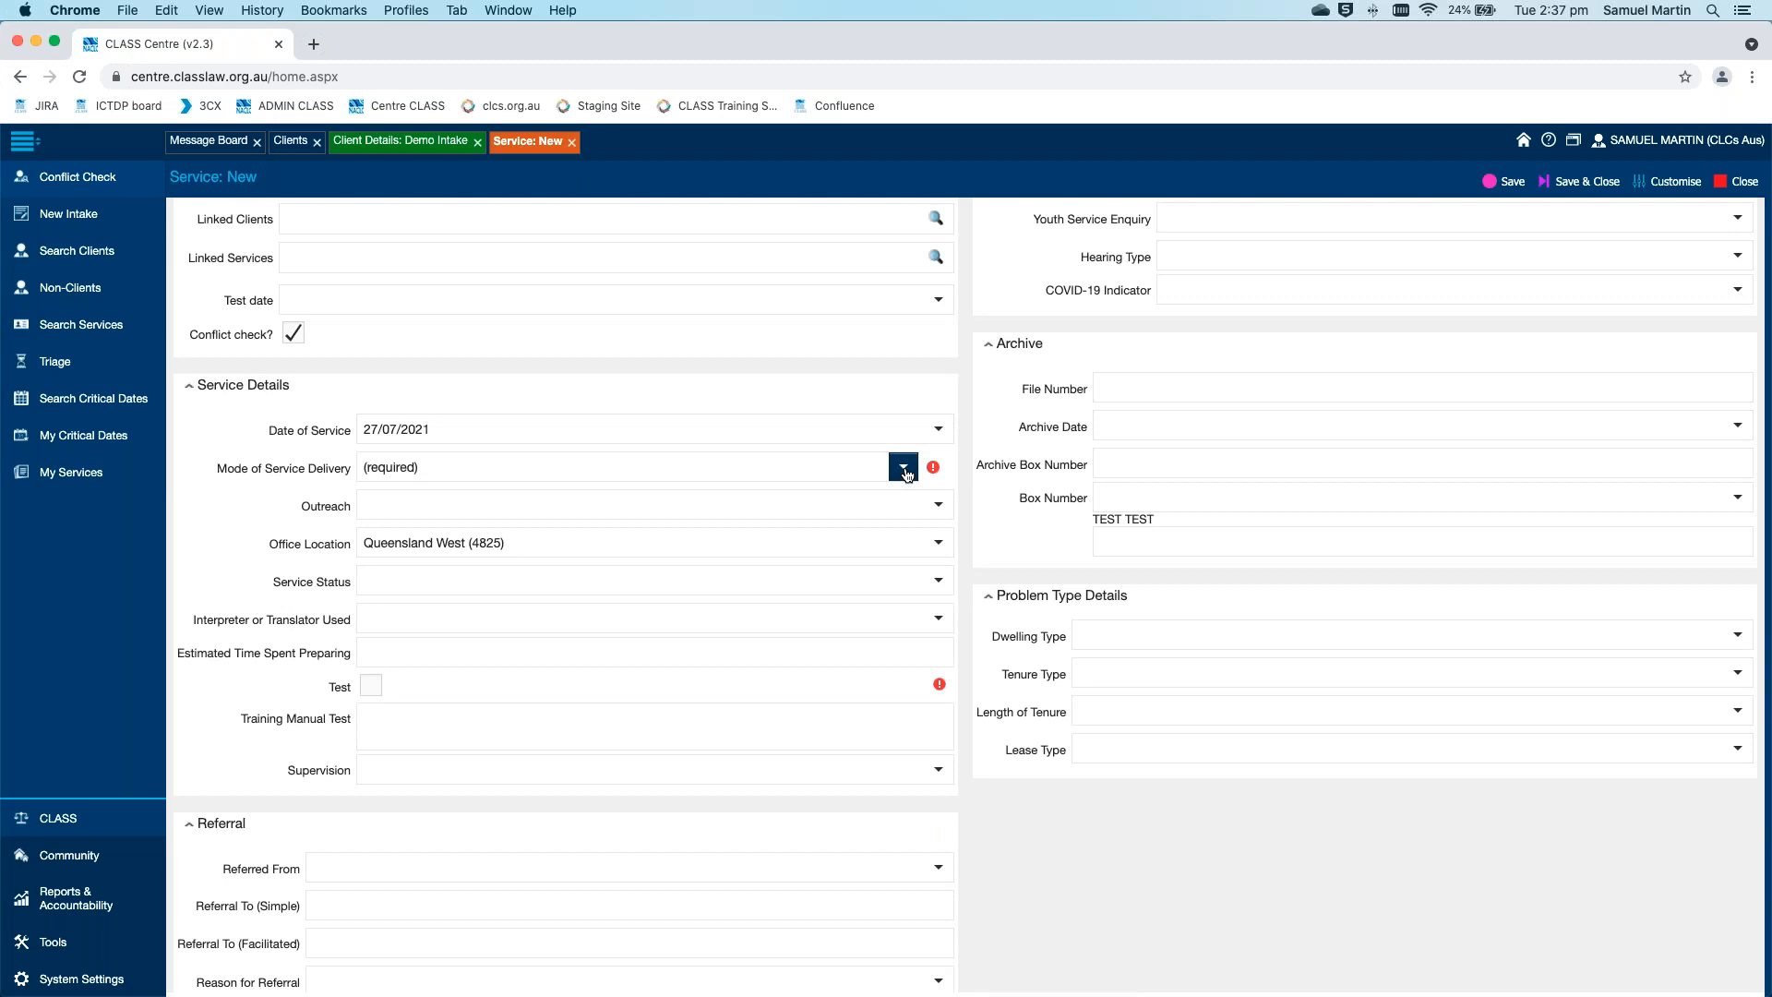
pyautogui.click(905, 468)
pyautogui.click(868, 550)
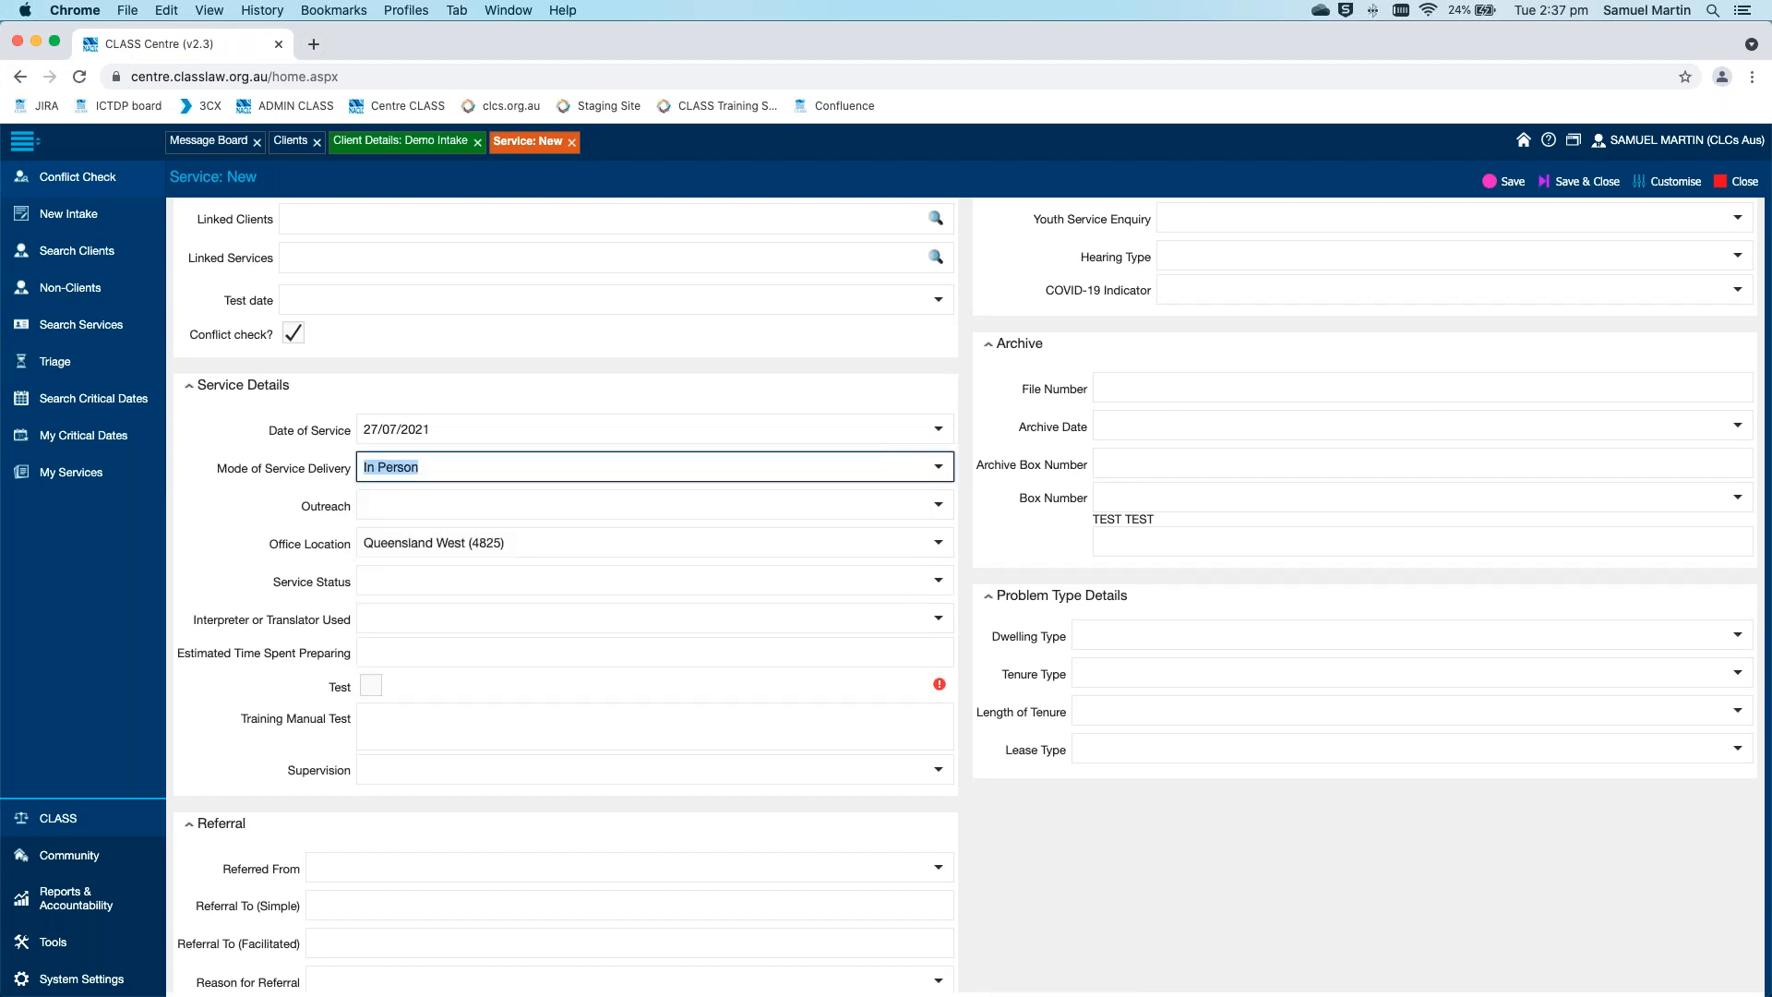
pyautogui.click(372, 685)
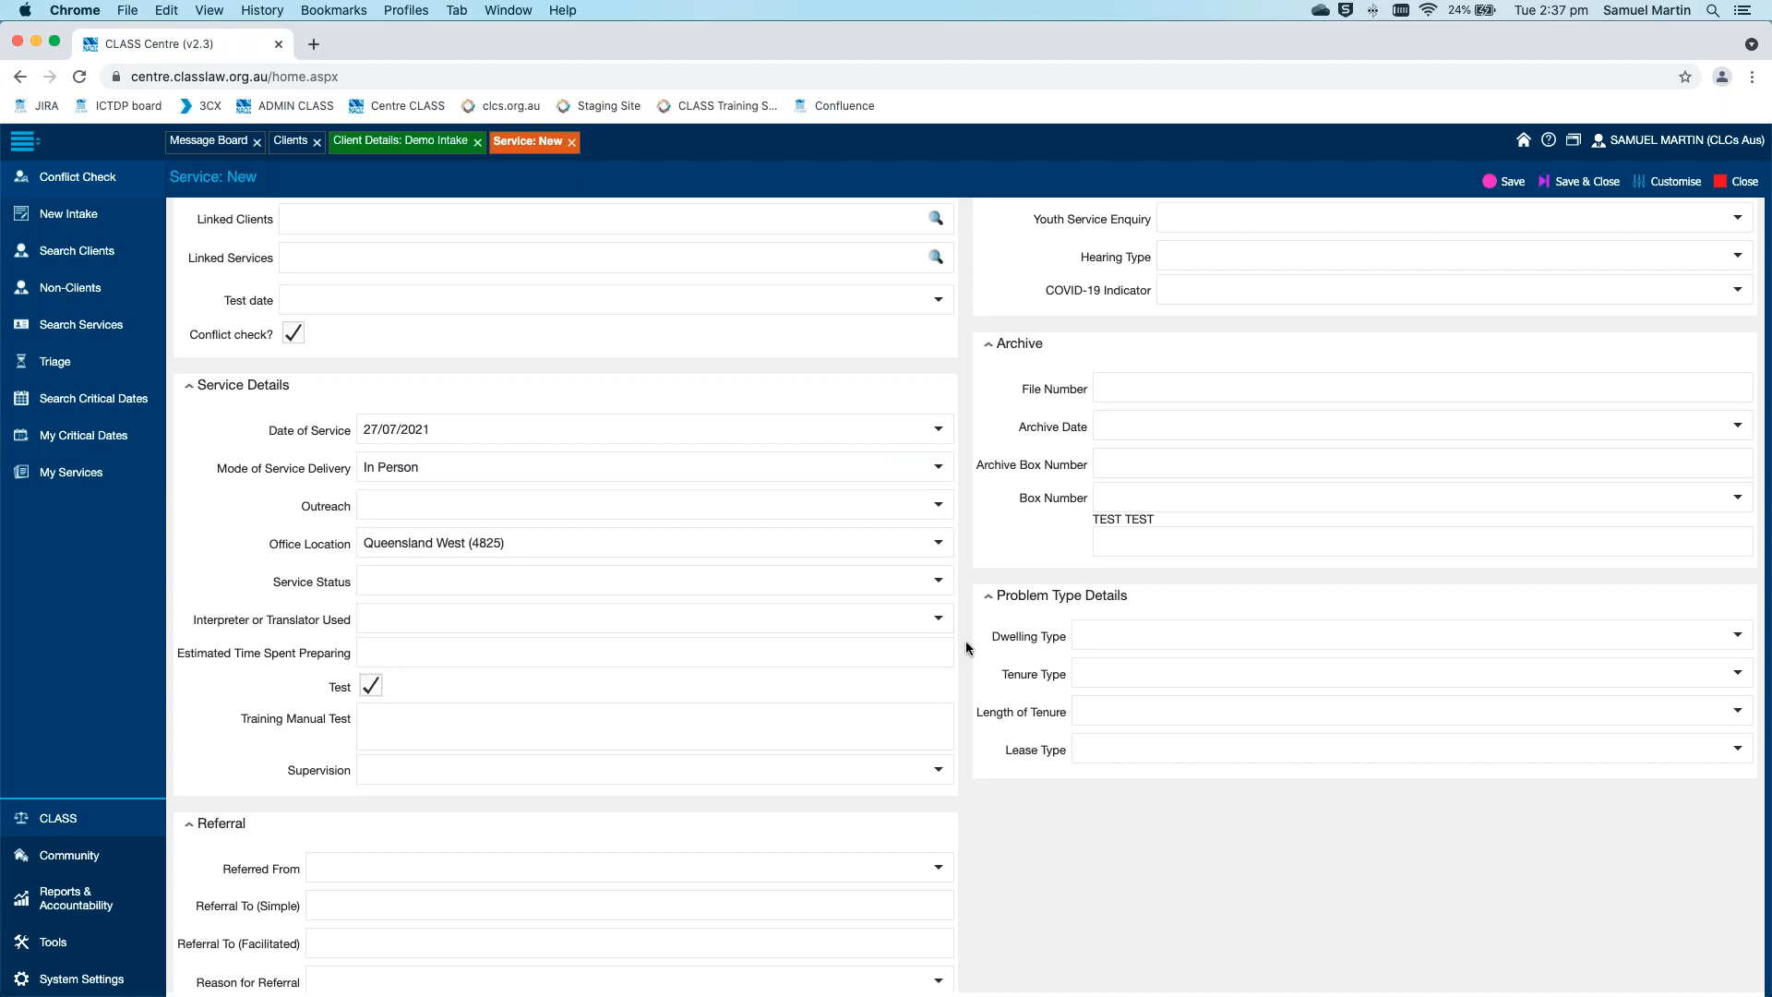
# Enter "cjghhgj" in the required Comment/Essay Box and save the new service
pyautogui.scroll(-1, 965, 647)
pyautogui.scroll(-1, 877, 701)
pyautogui.click(781, 750)
pyautogui.write('cjghhgj')
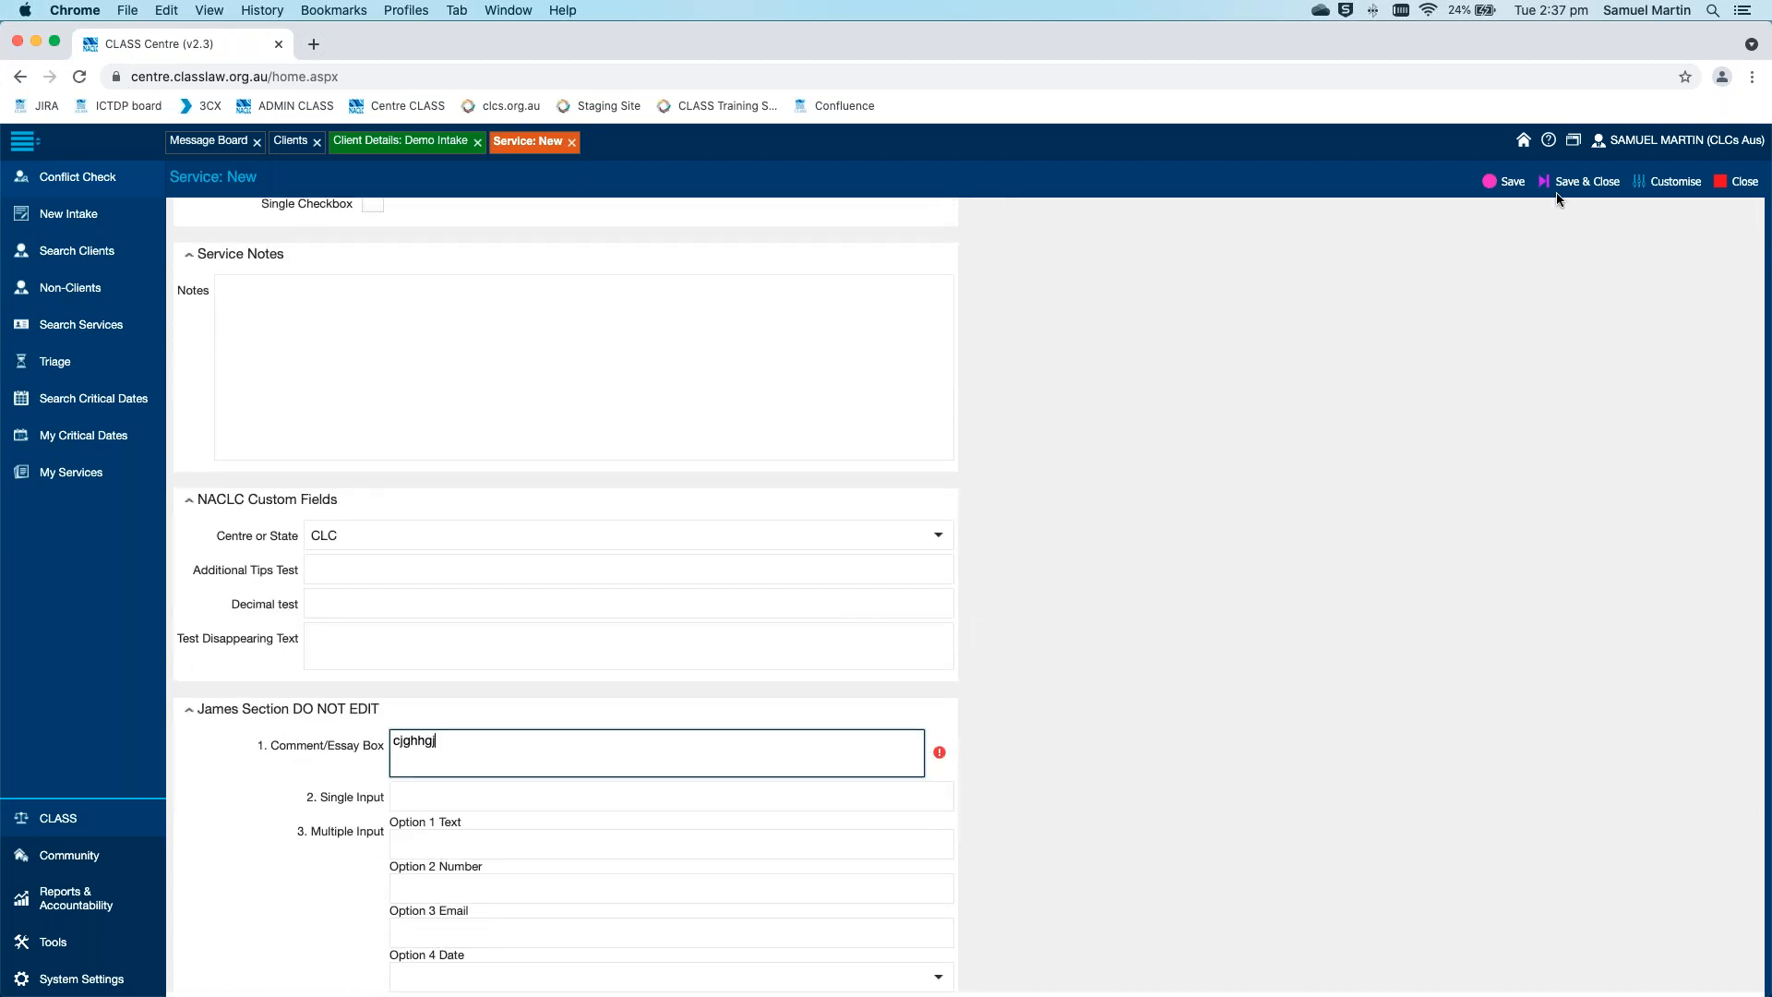
pyautogui.click(1507, 181)
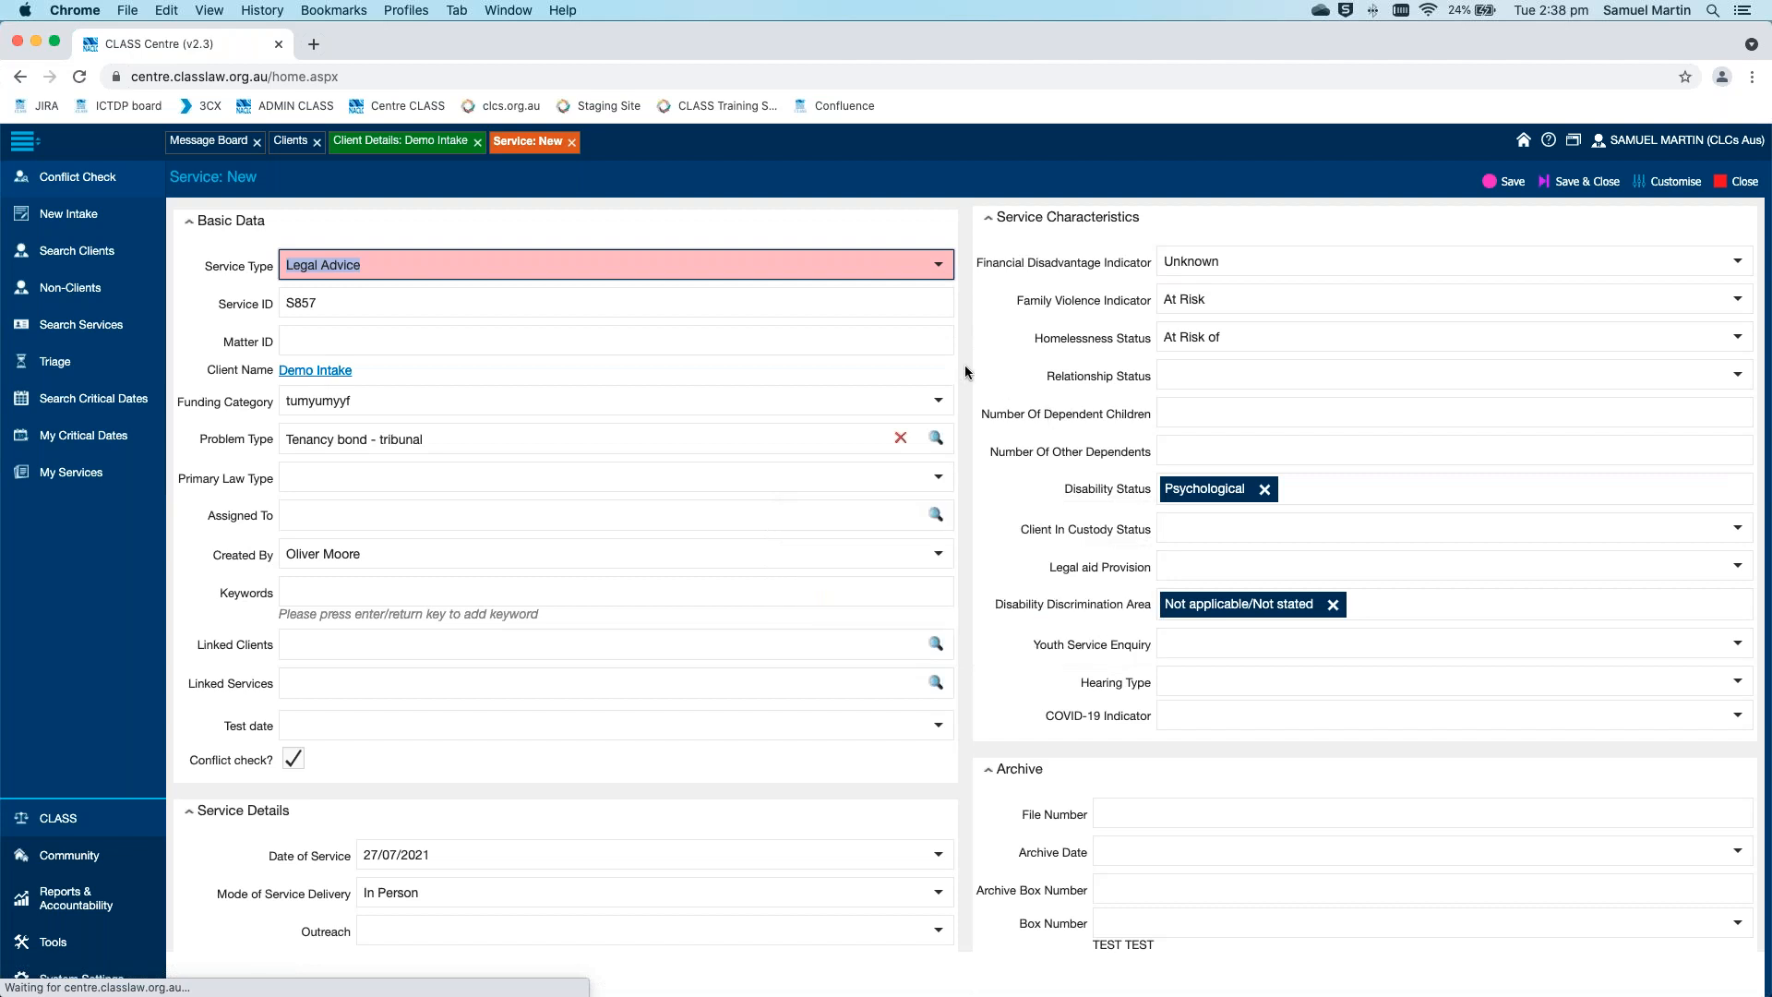
pyautogui.click(970, 363)
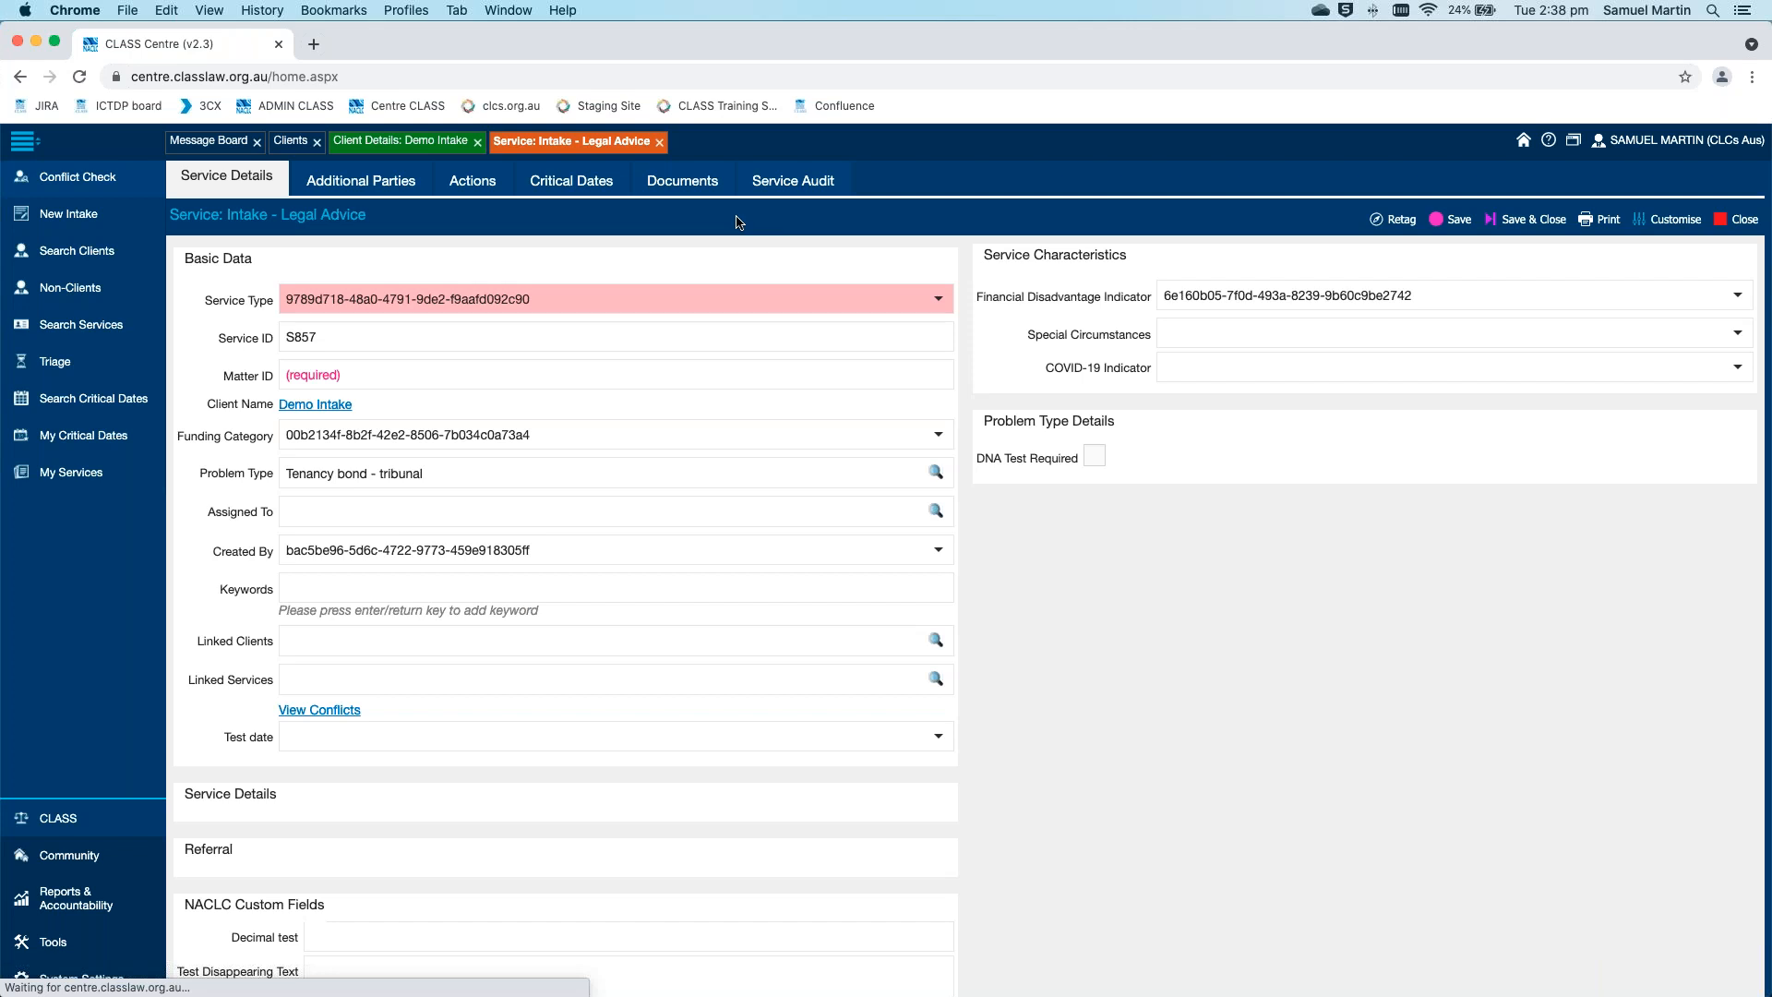
# Copy the client's Legal Advice service from the client's services list, agreeing to create the duplicate
pyautogui.click(412, 144)
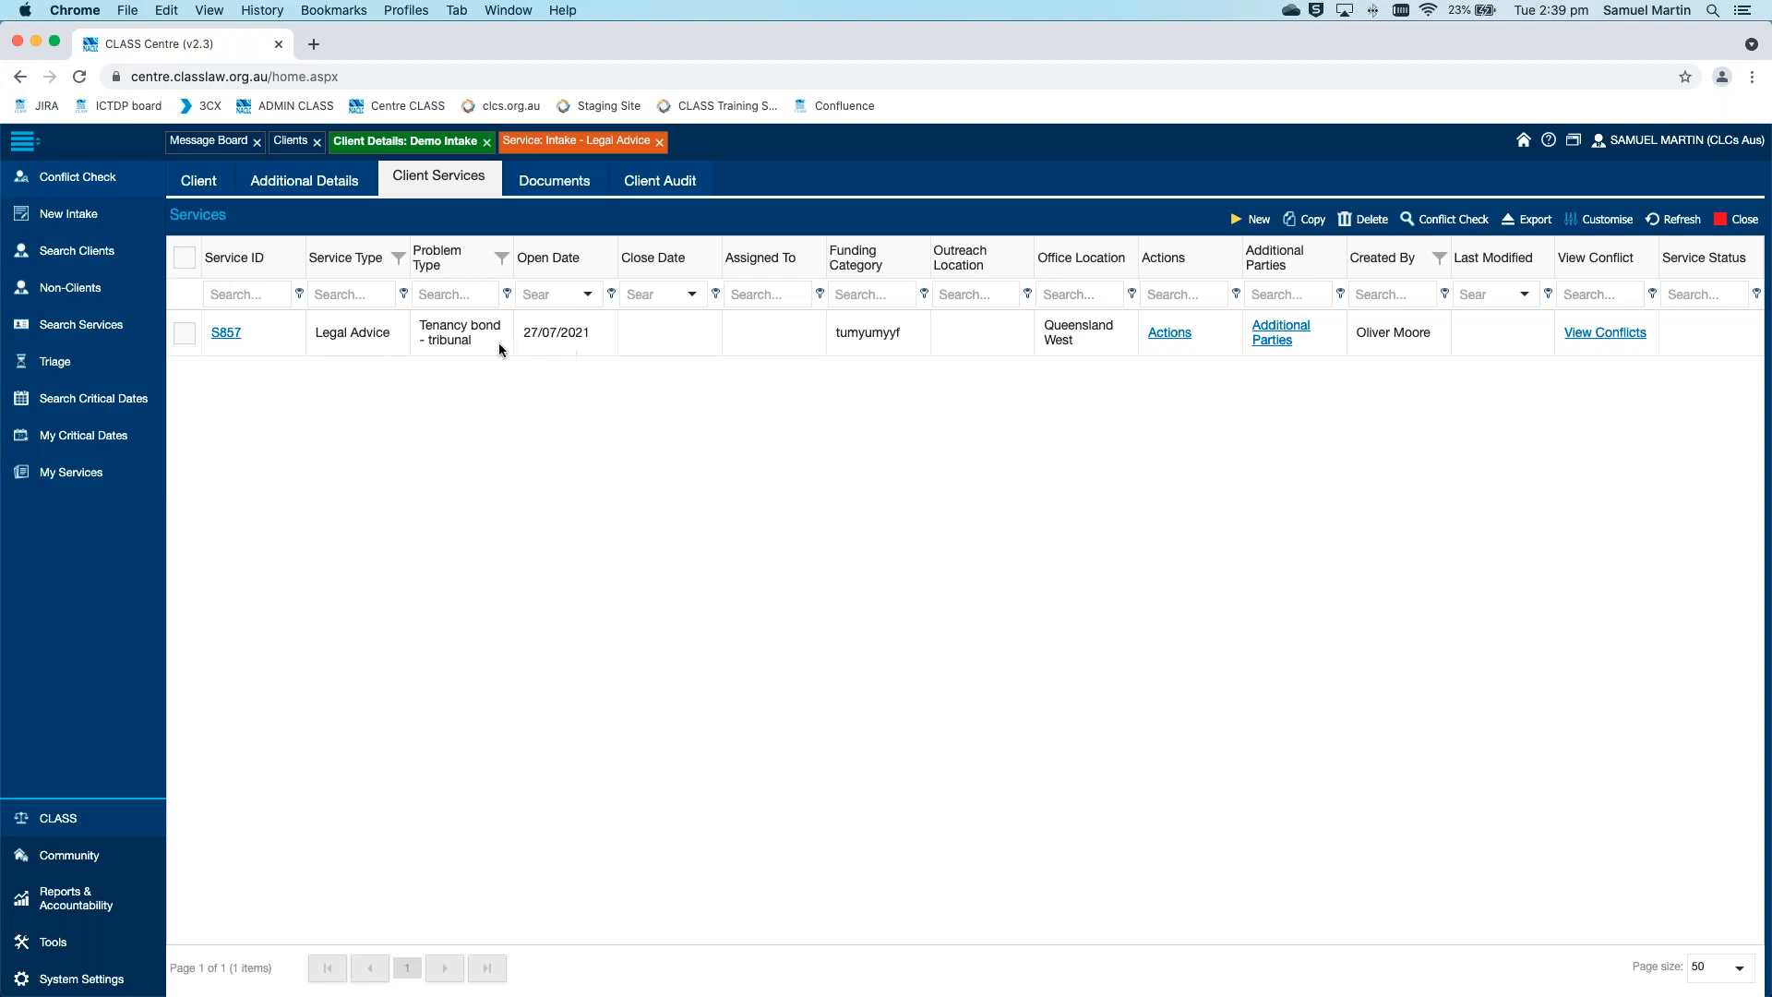
pyautogui.click(184, 334)
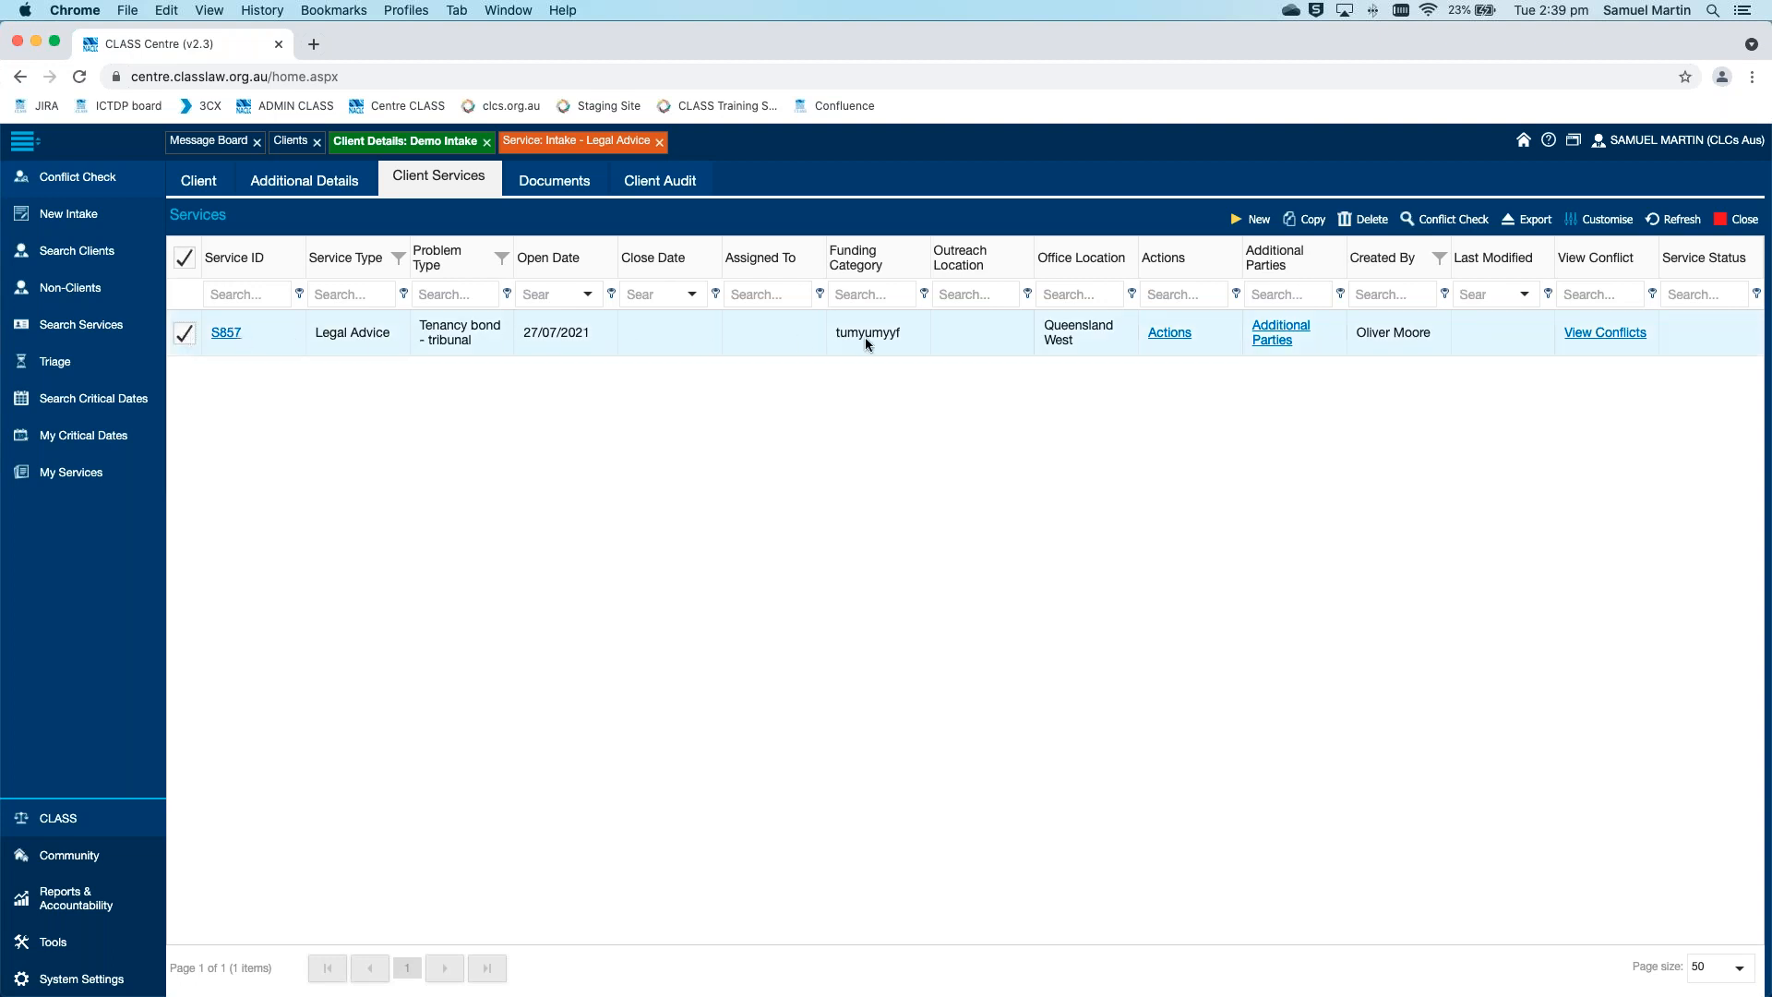
pyautogui.click(1312, 222)
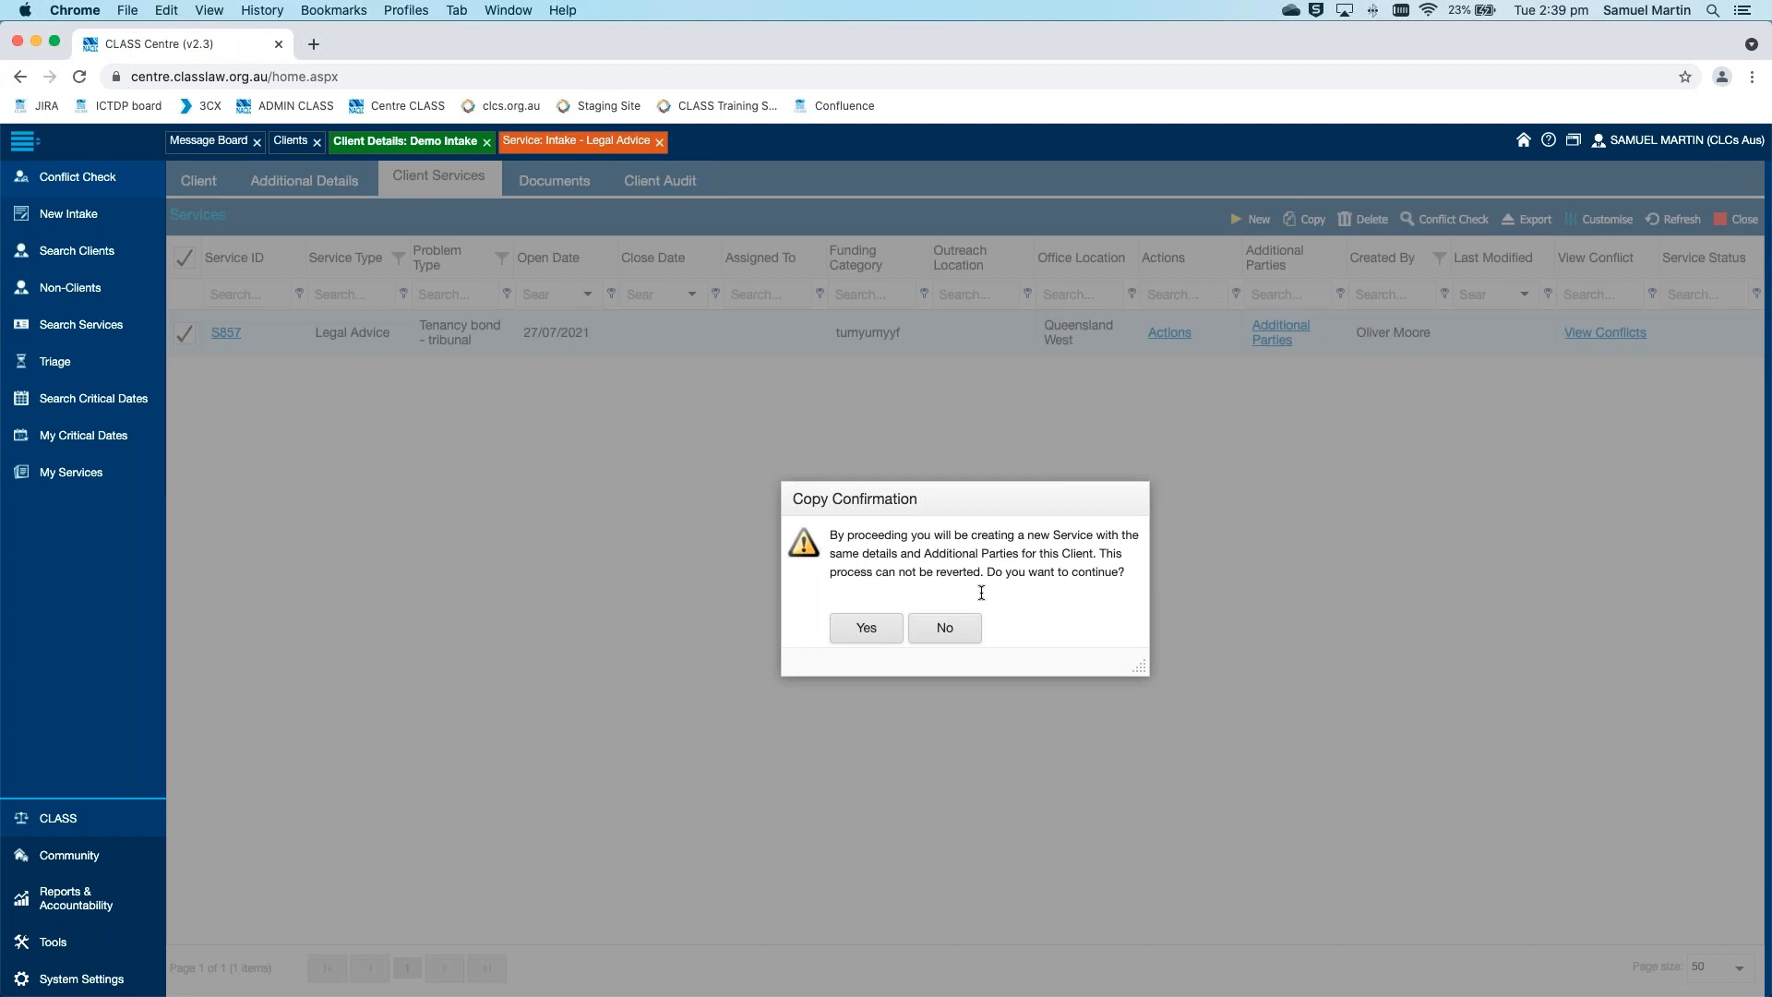
pyautogui.click(859, 628)
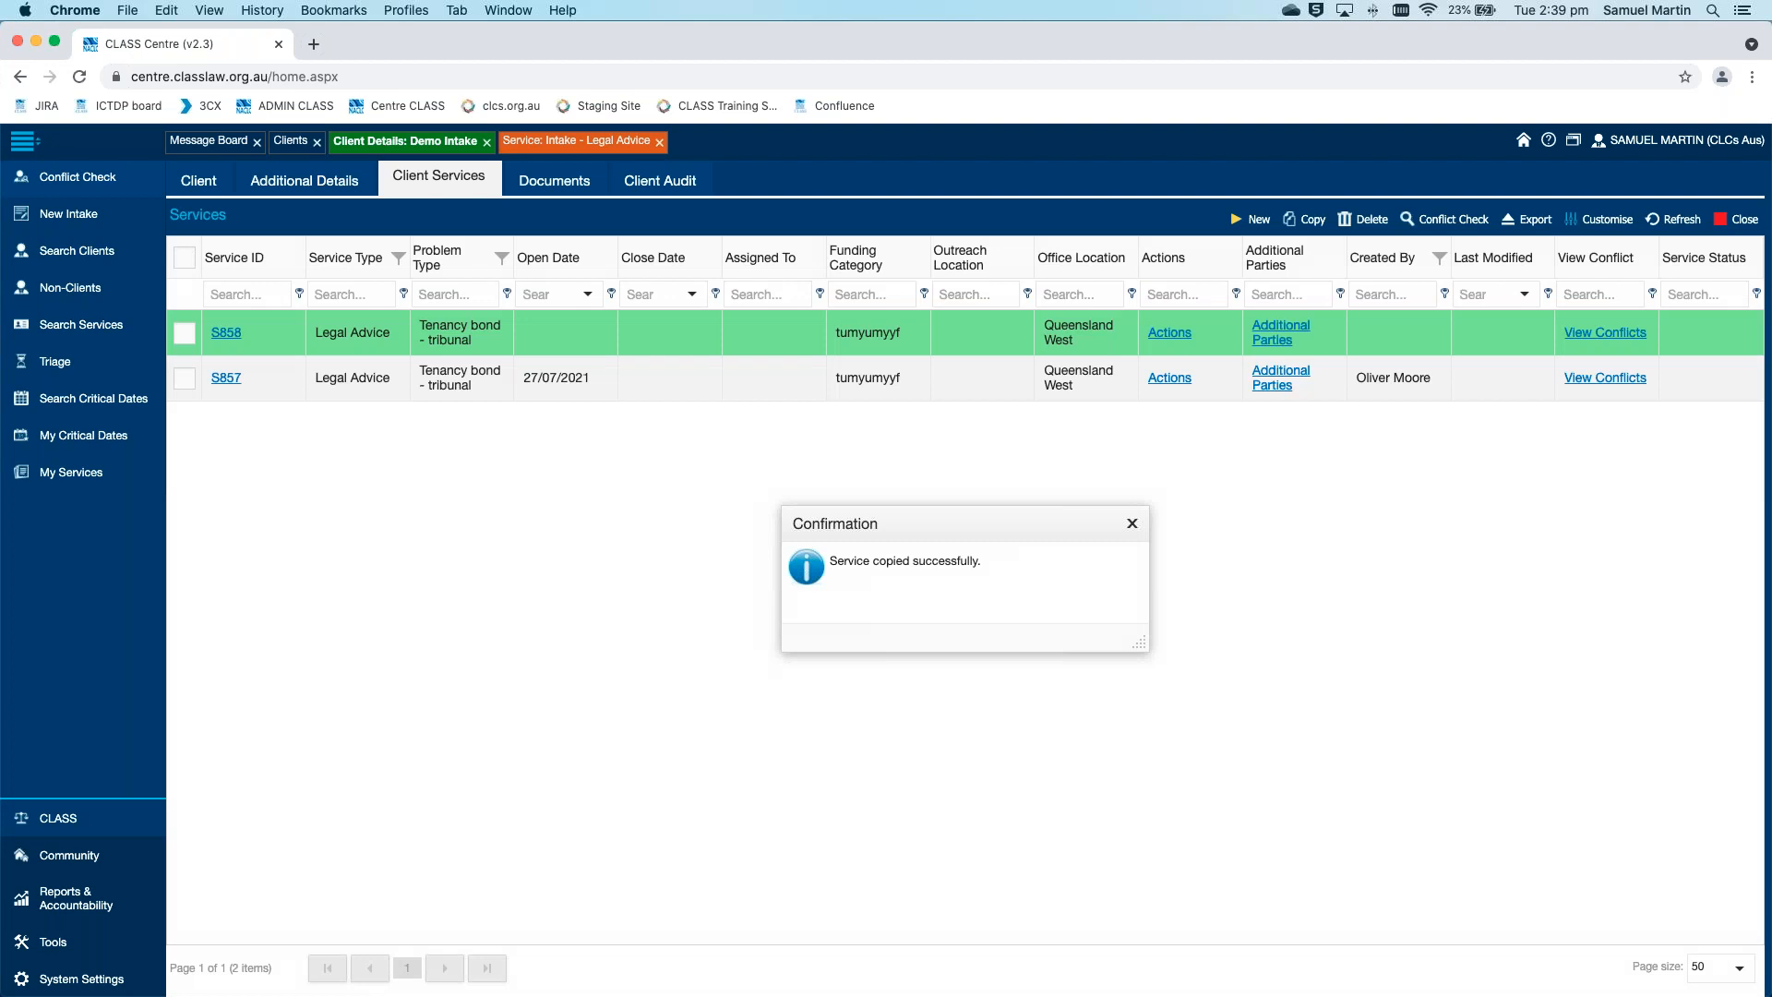
pyautogui.click(1132, 525)
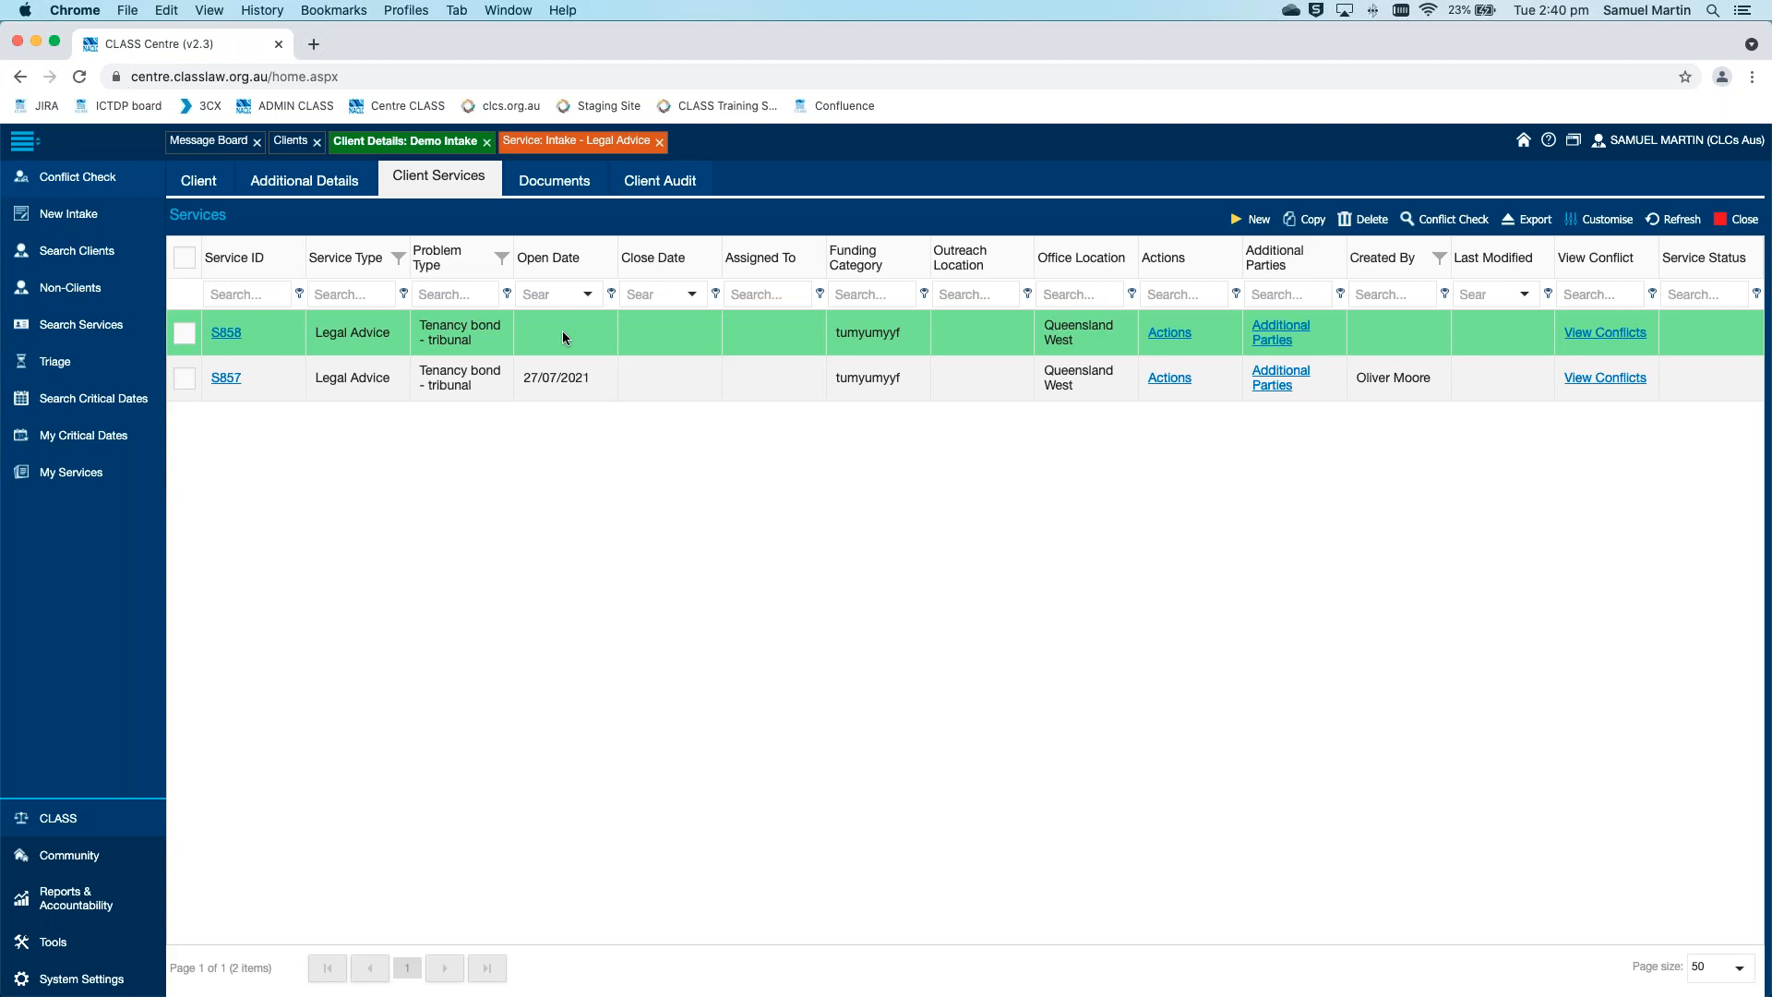
# Open the copied Legal Advice service and choose a staff member in its required Created By field
pyautogui.click(221, 333)
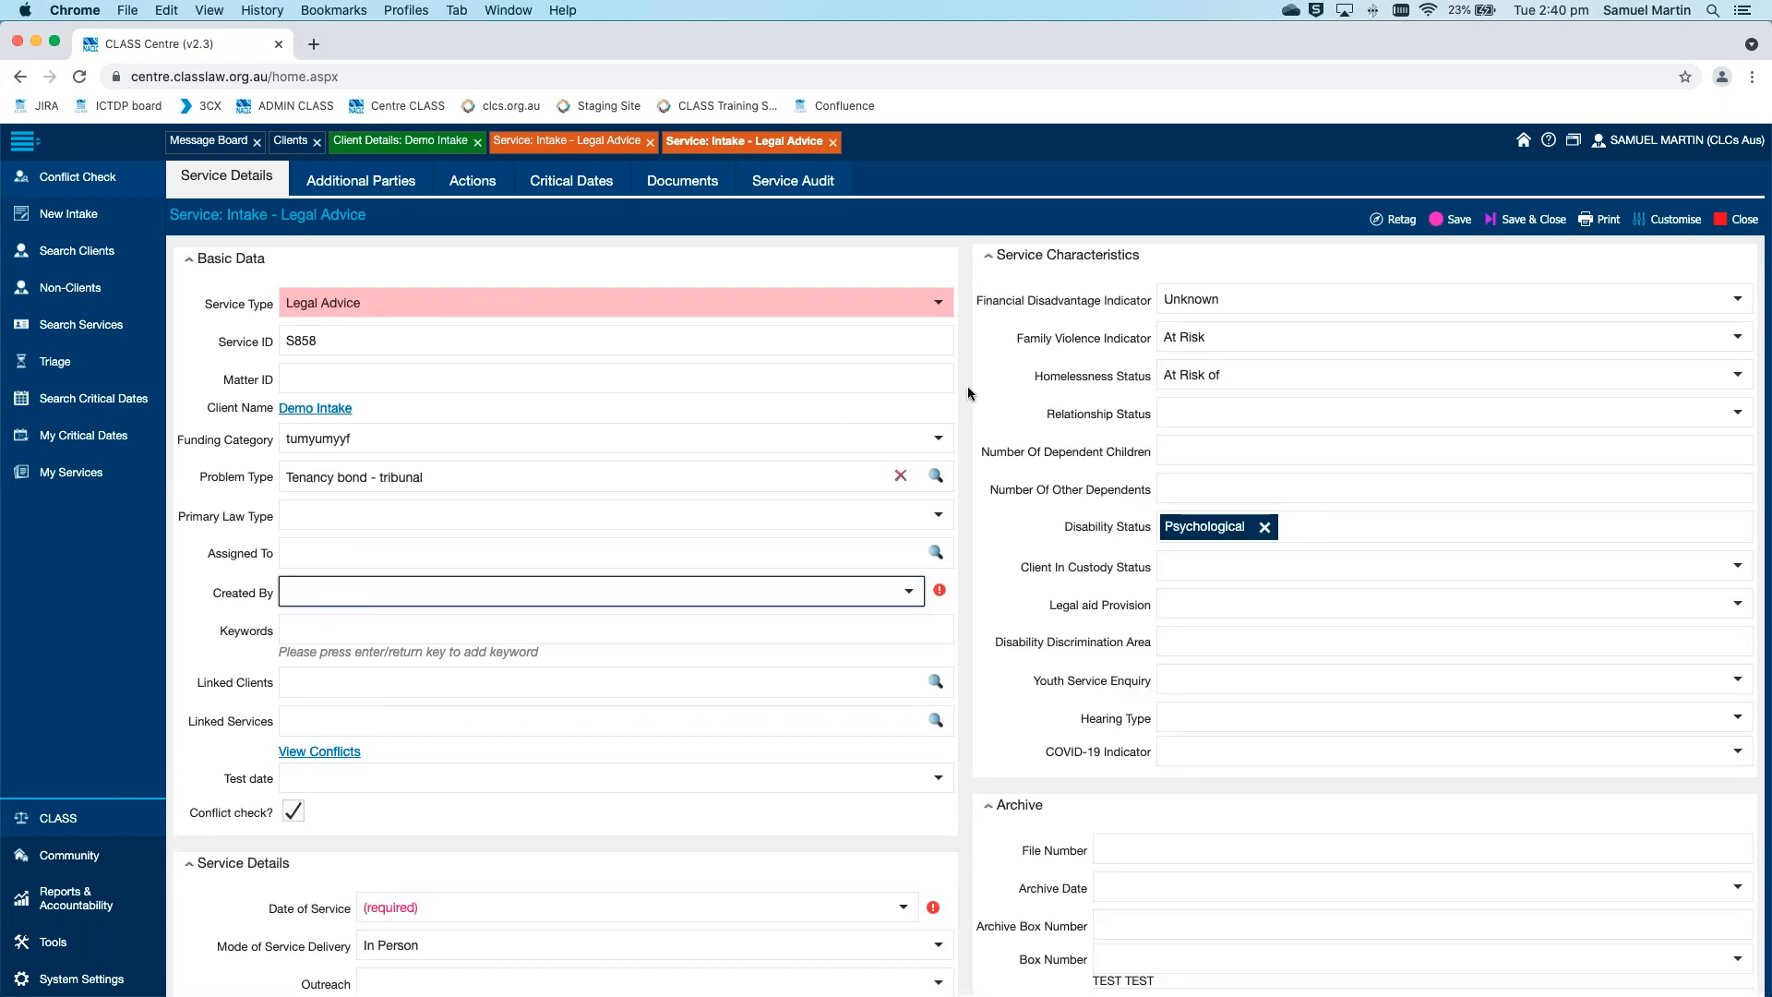
pyautogui.scroll(-1, 967, 392)
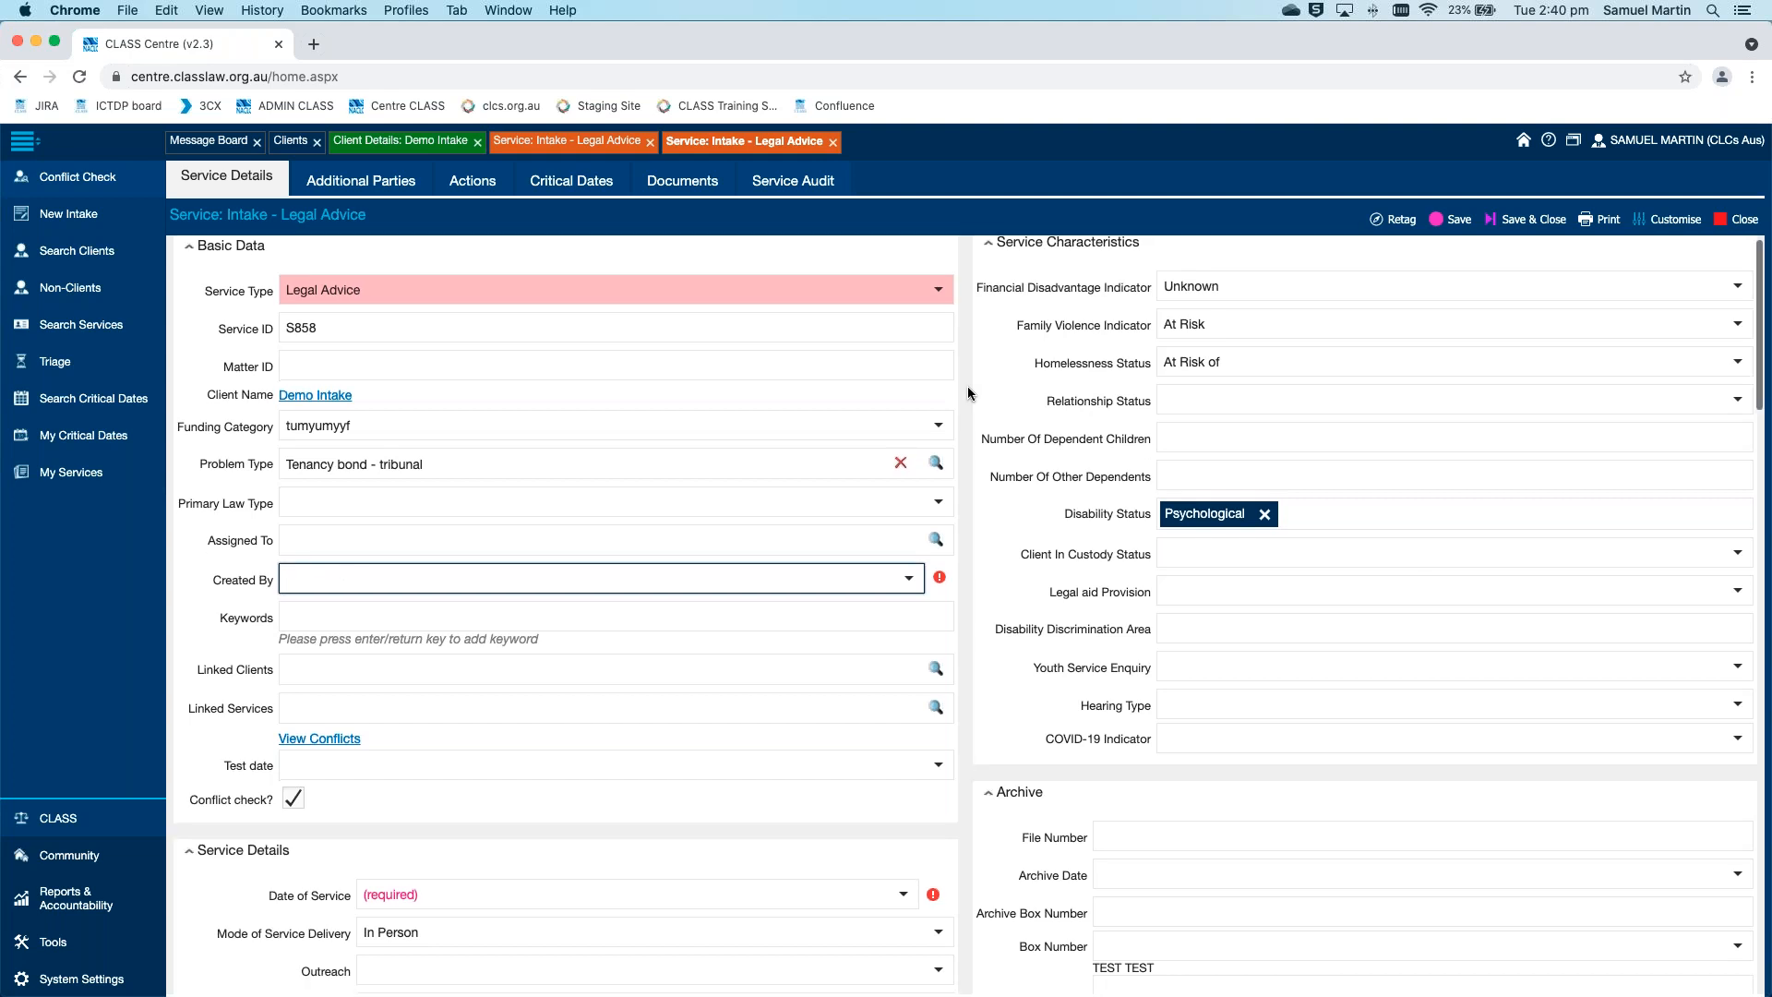
pyautogui.scroll(-1, 967, 393)
pyautogui.click(361, 178)
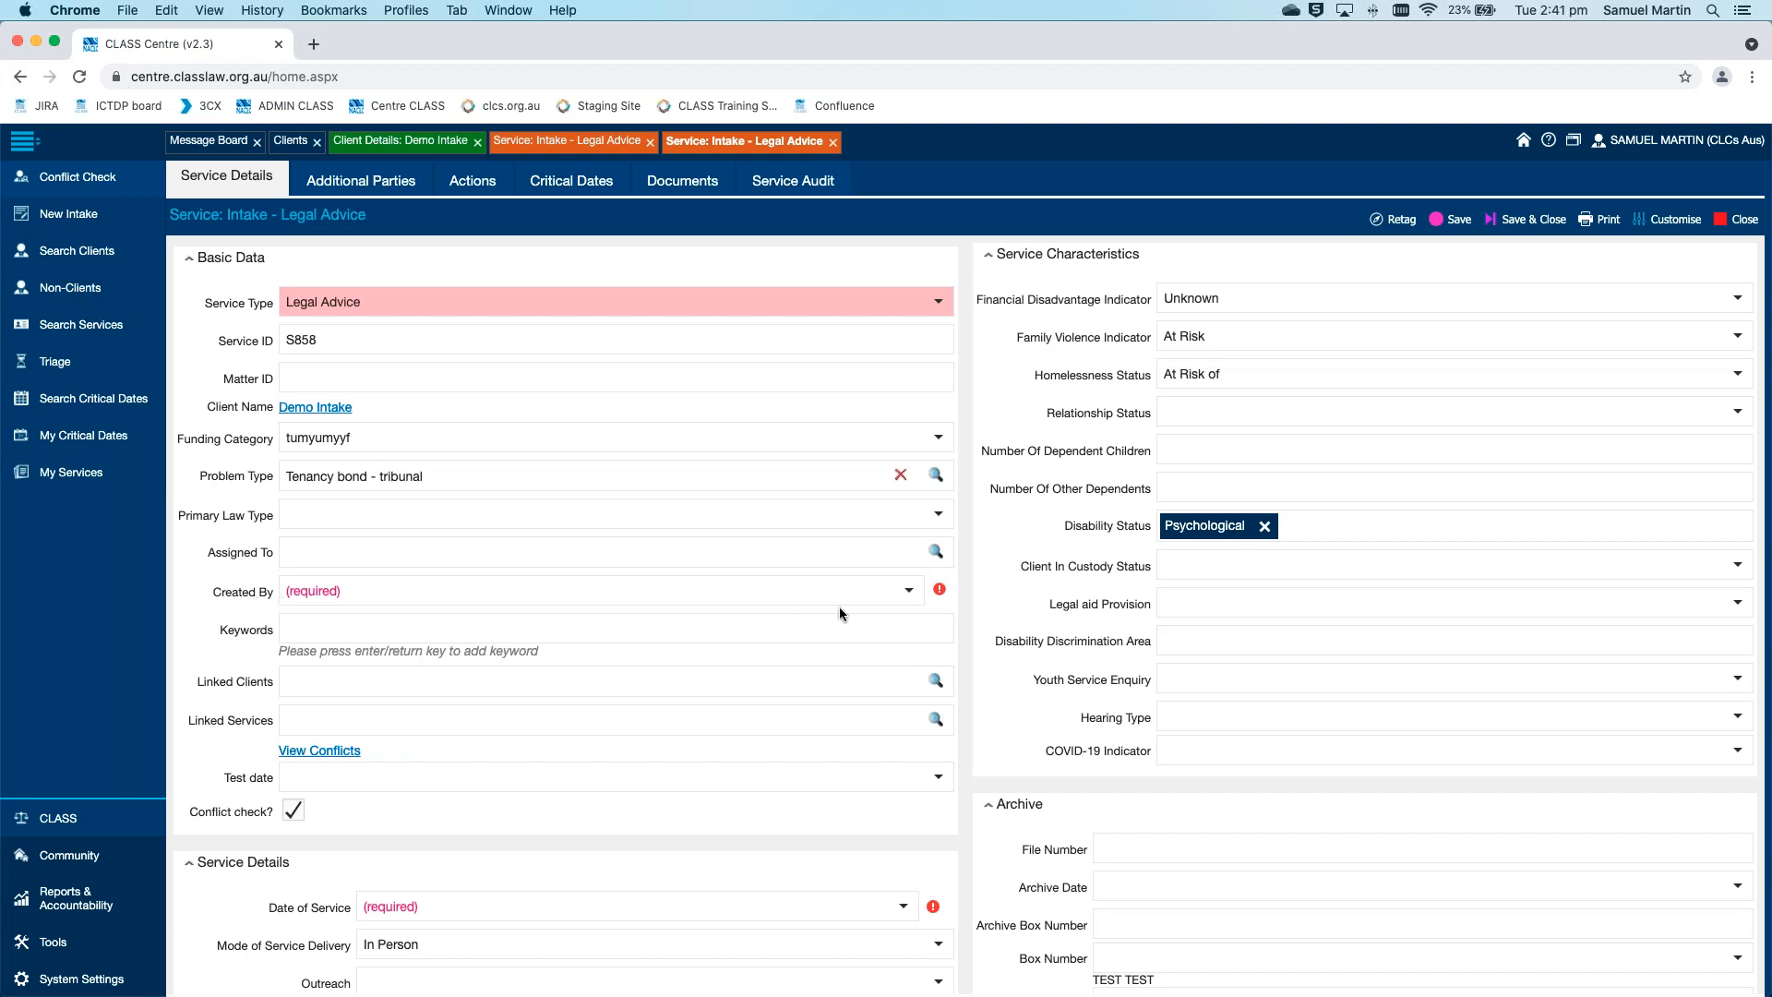
pyautogui.click(890, 589)
pyautogui.scroll(-3, 735, 655)
pyautogui.scroll(4, 506, 683)
pyautogui.scroll(3, 505, 688)
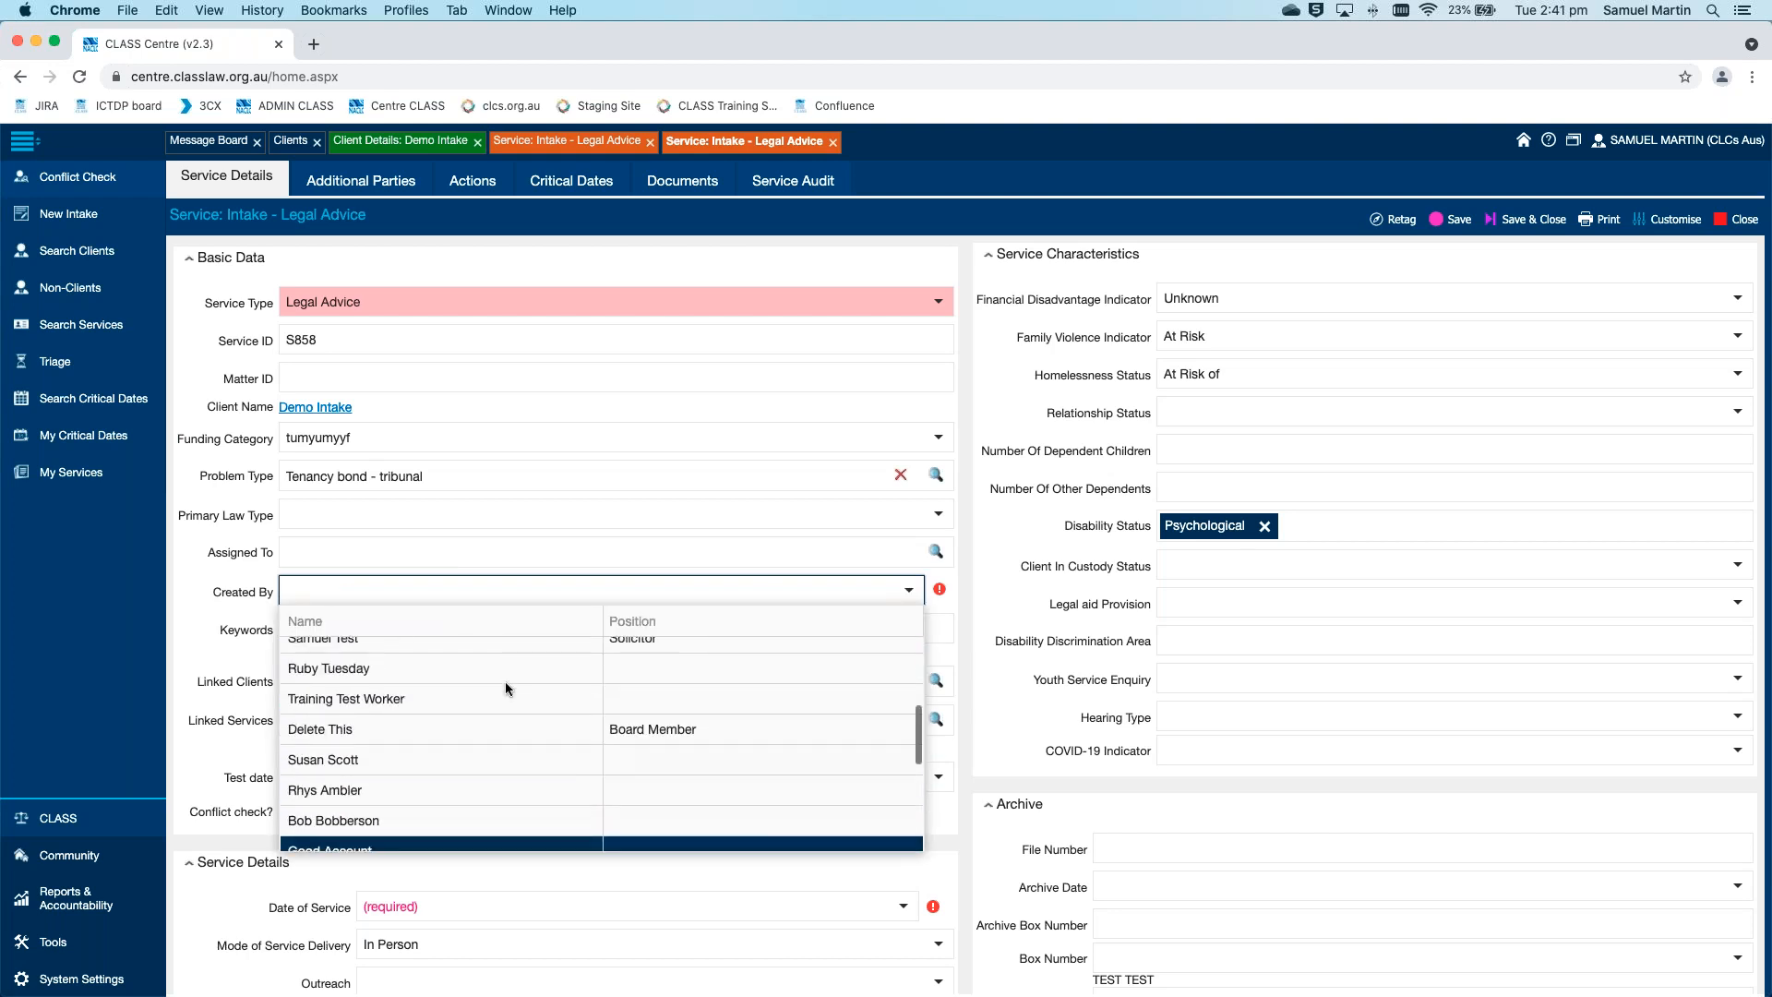
pyautogui.click(475, 656)
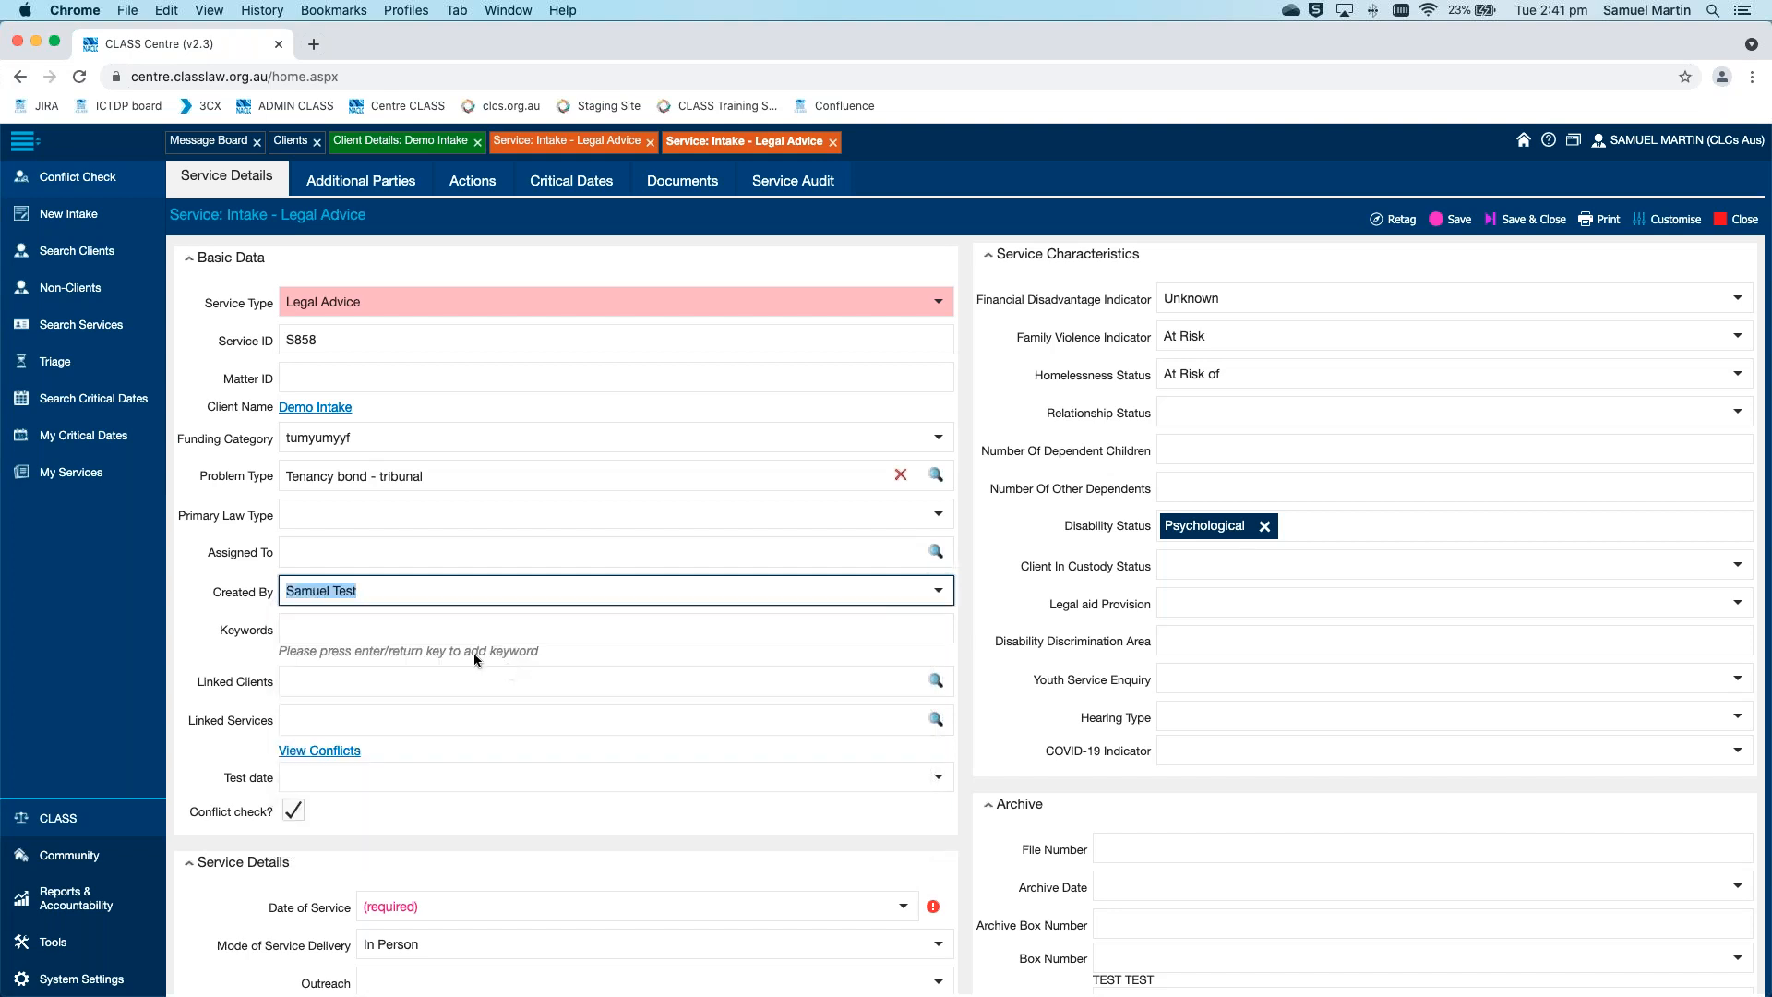
pyautogui.click(186, 614)
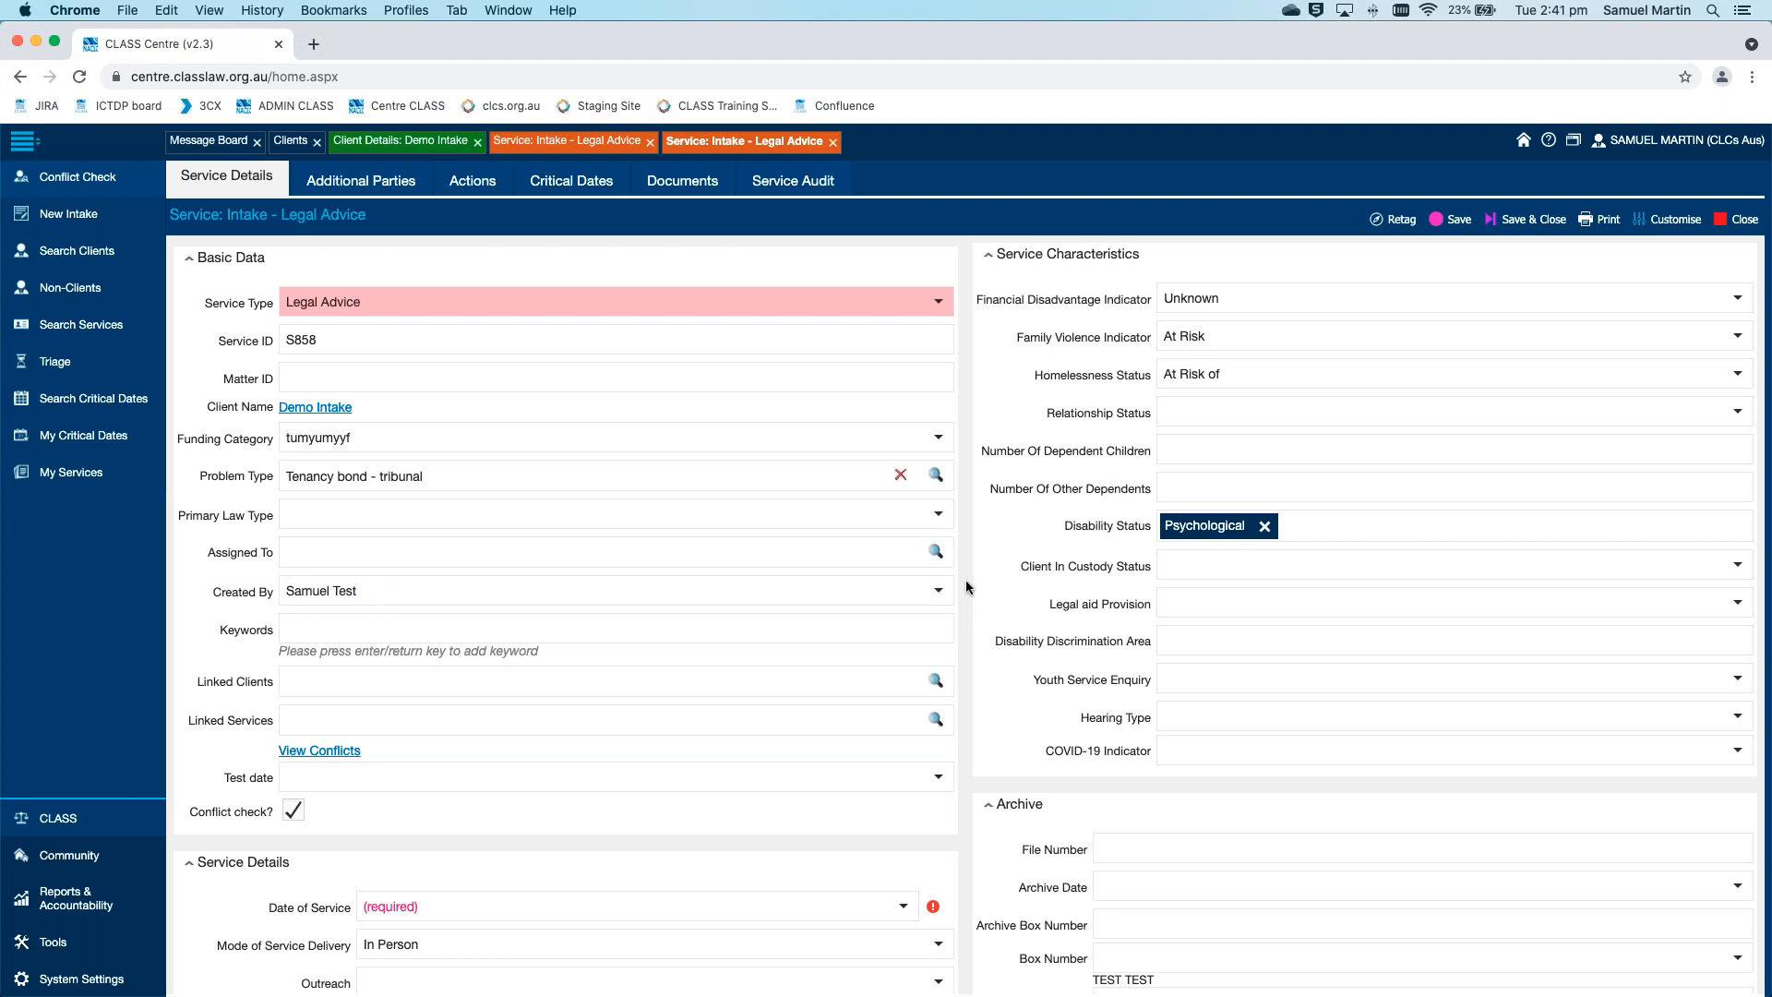
# Set the copied service's Date of Service to today, 27/07/2021, then save and close the service
pyautogui.scroll(-3, 966, 587)
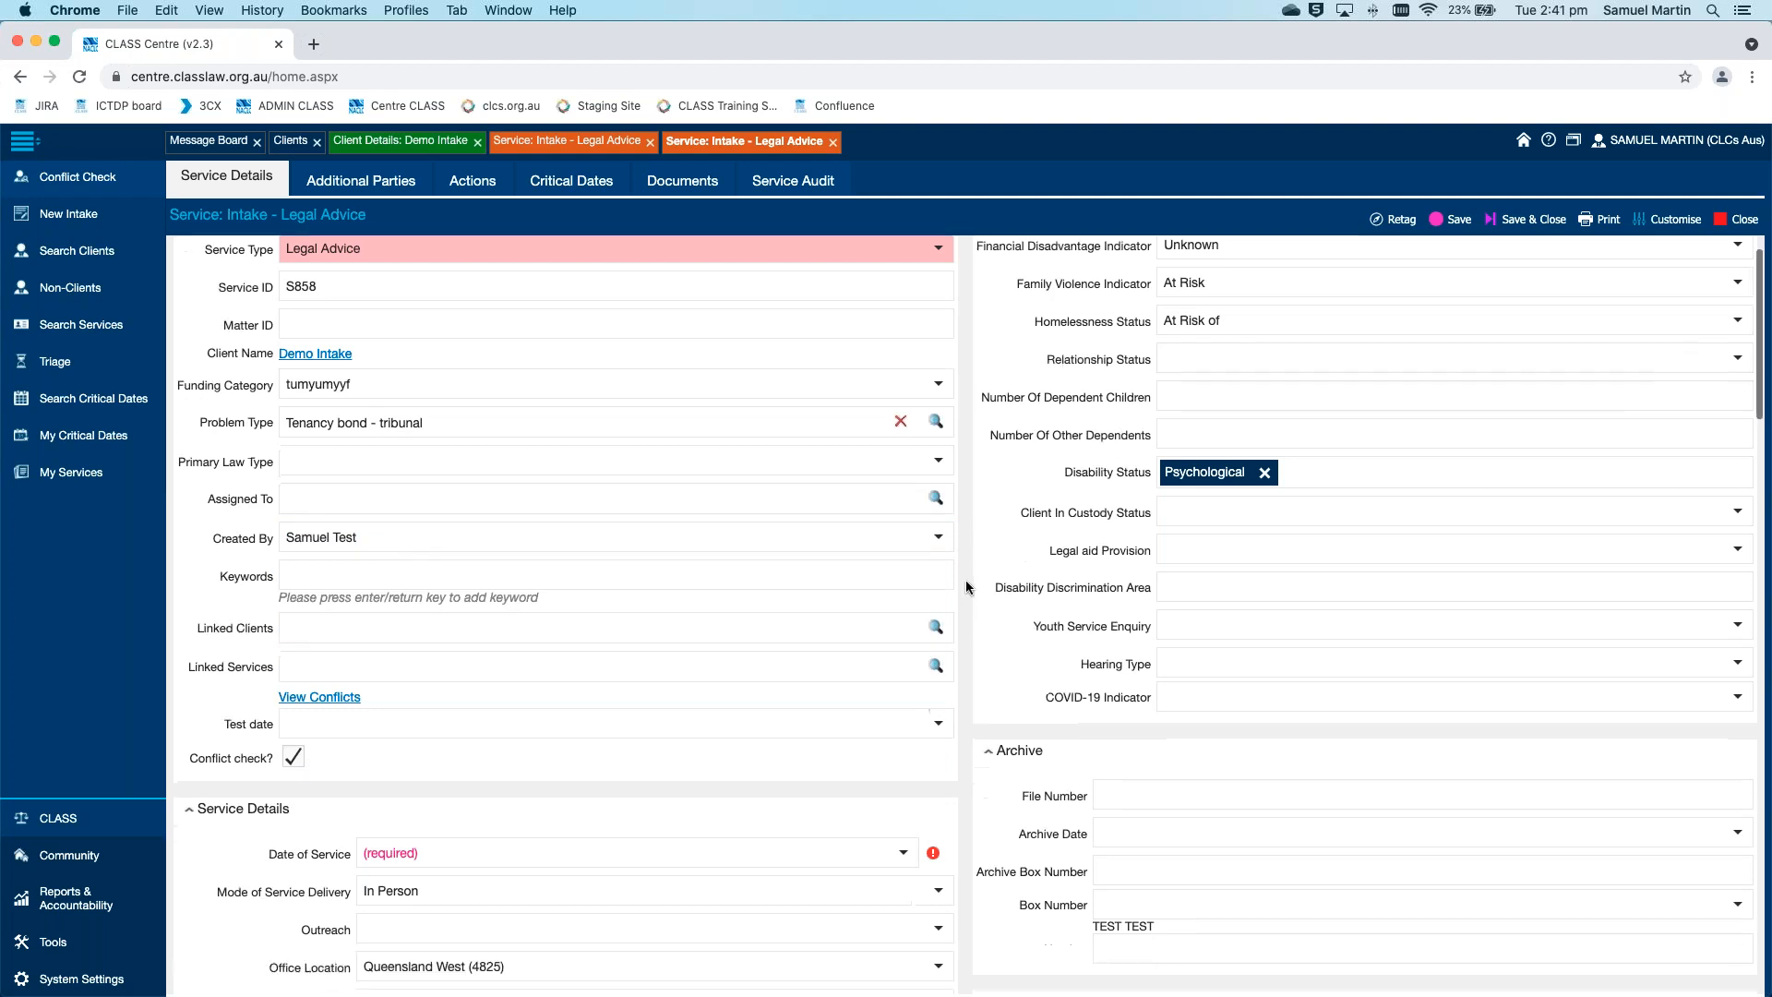
pyautogui.scroll(-8, 967, 587)
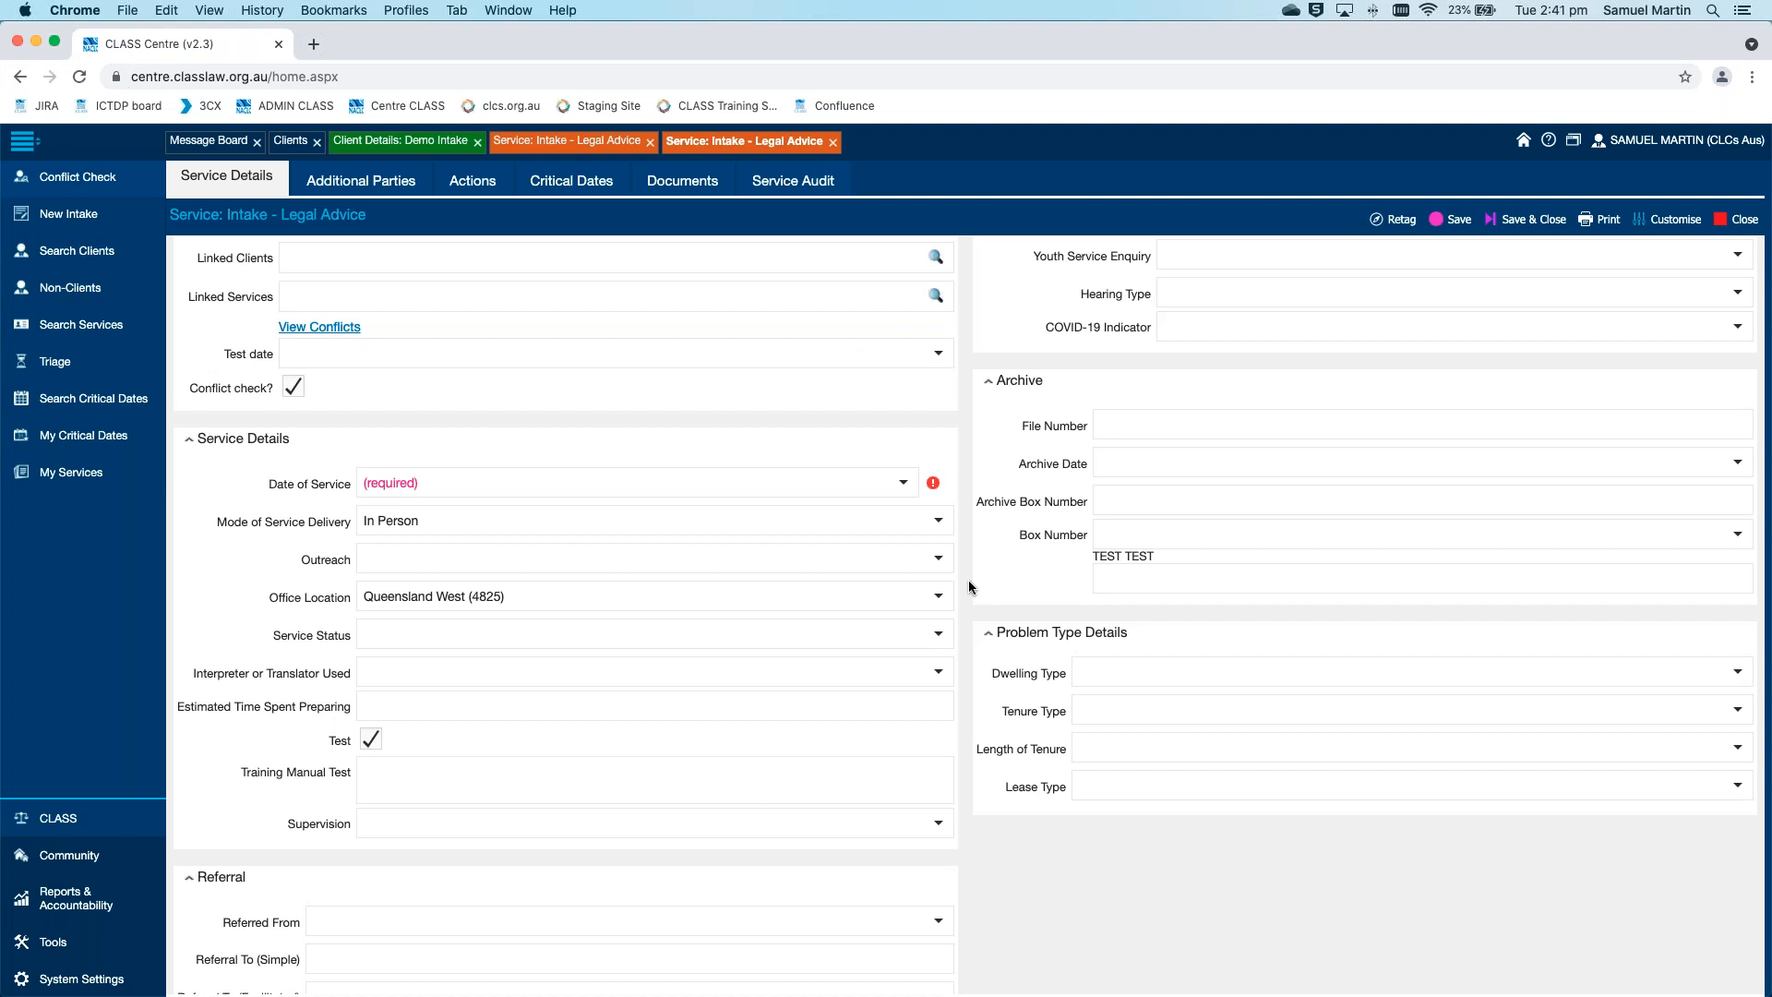
pyautogui.click(903, 483)
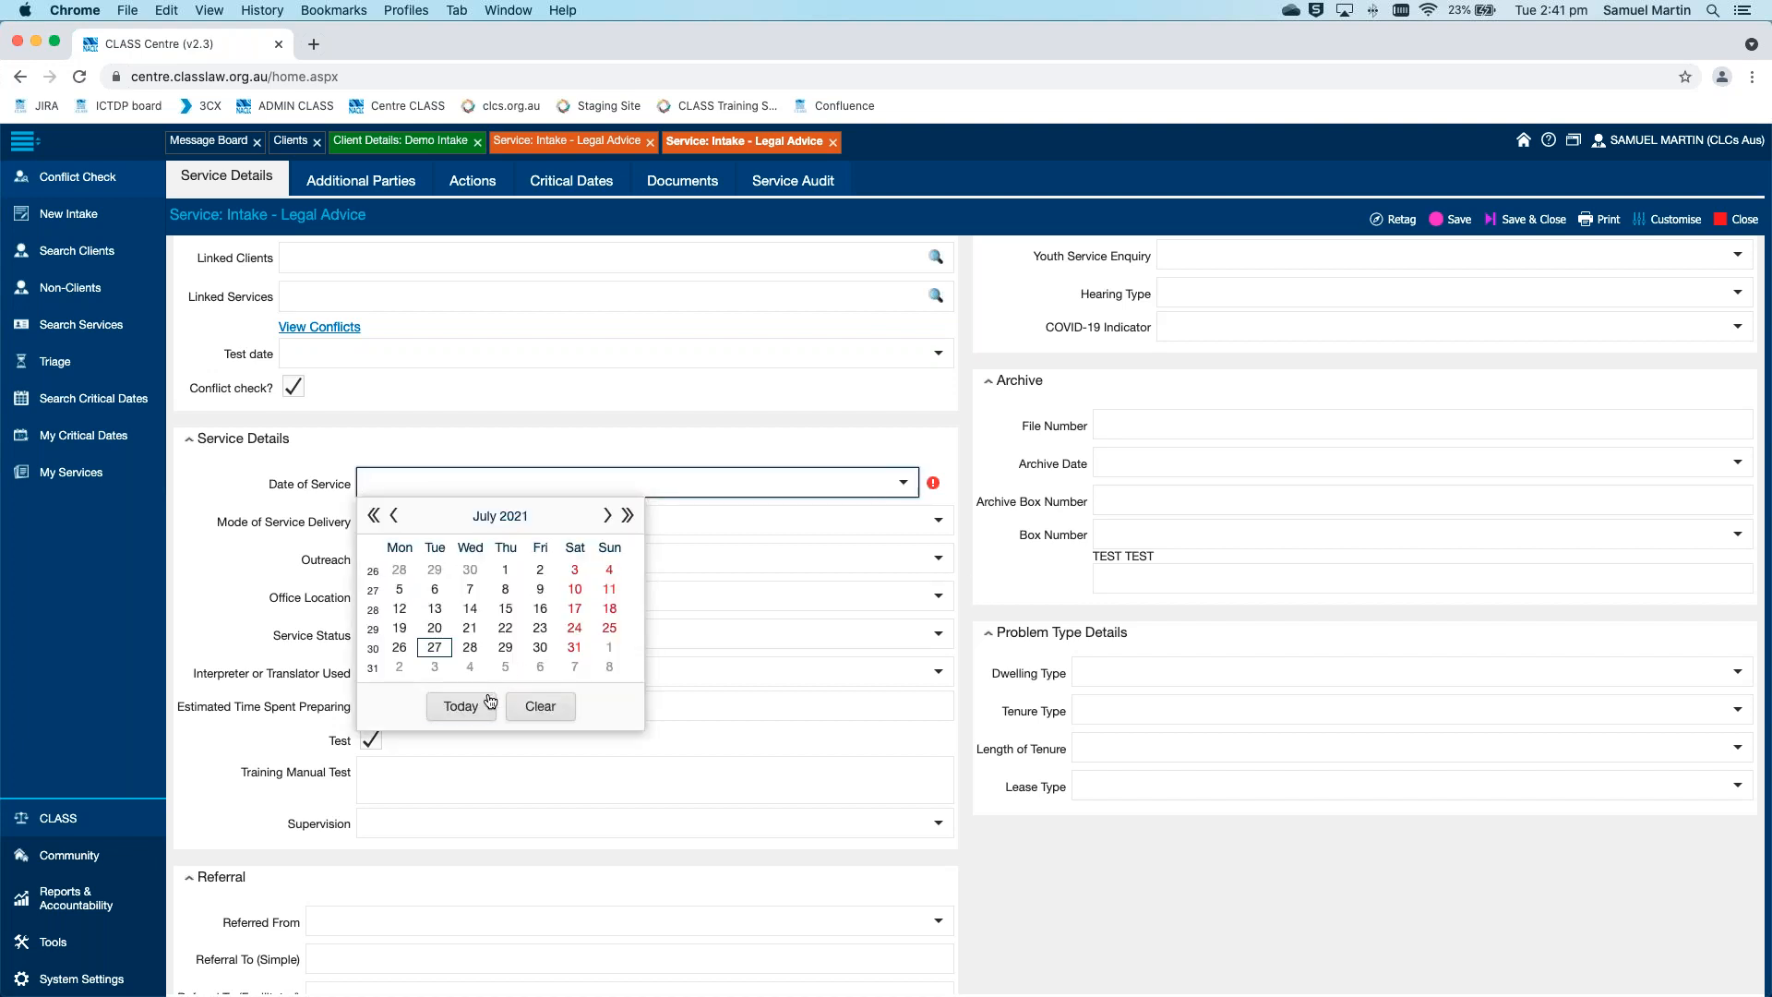
pyautogui.click(462, 707)
pyautogui.click(963, 633)
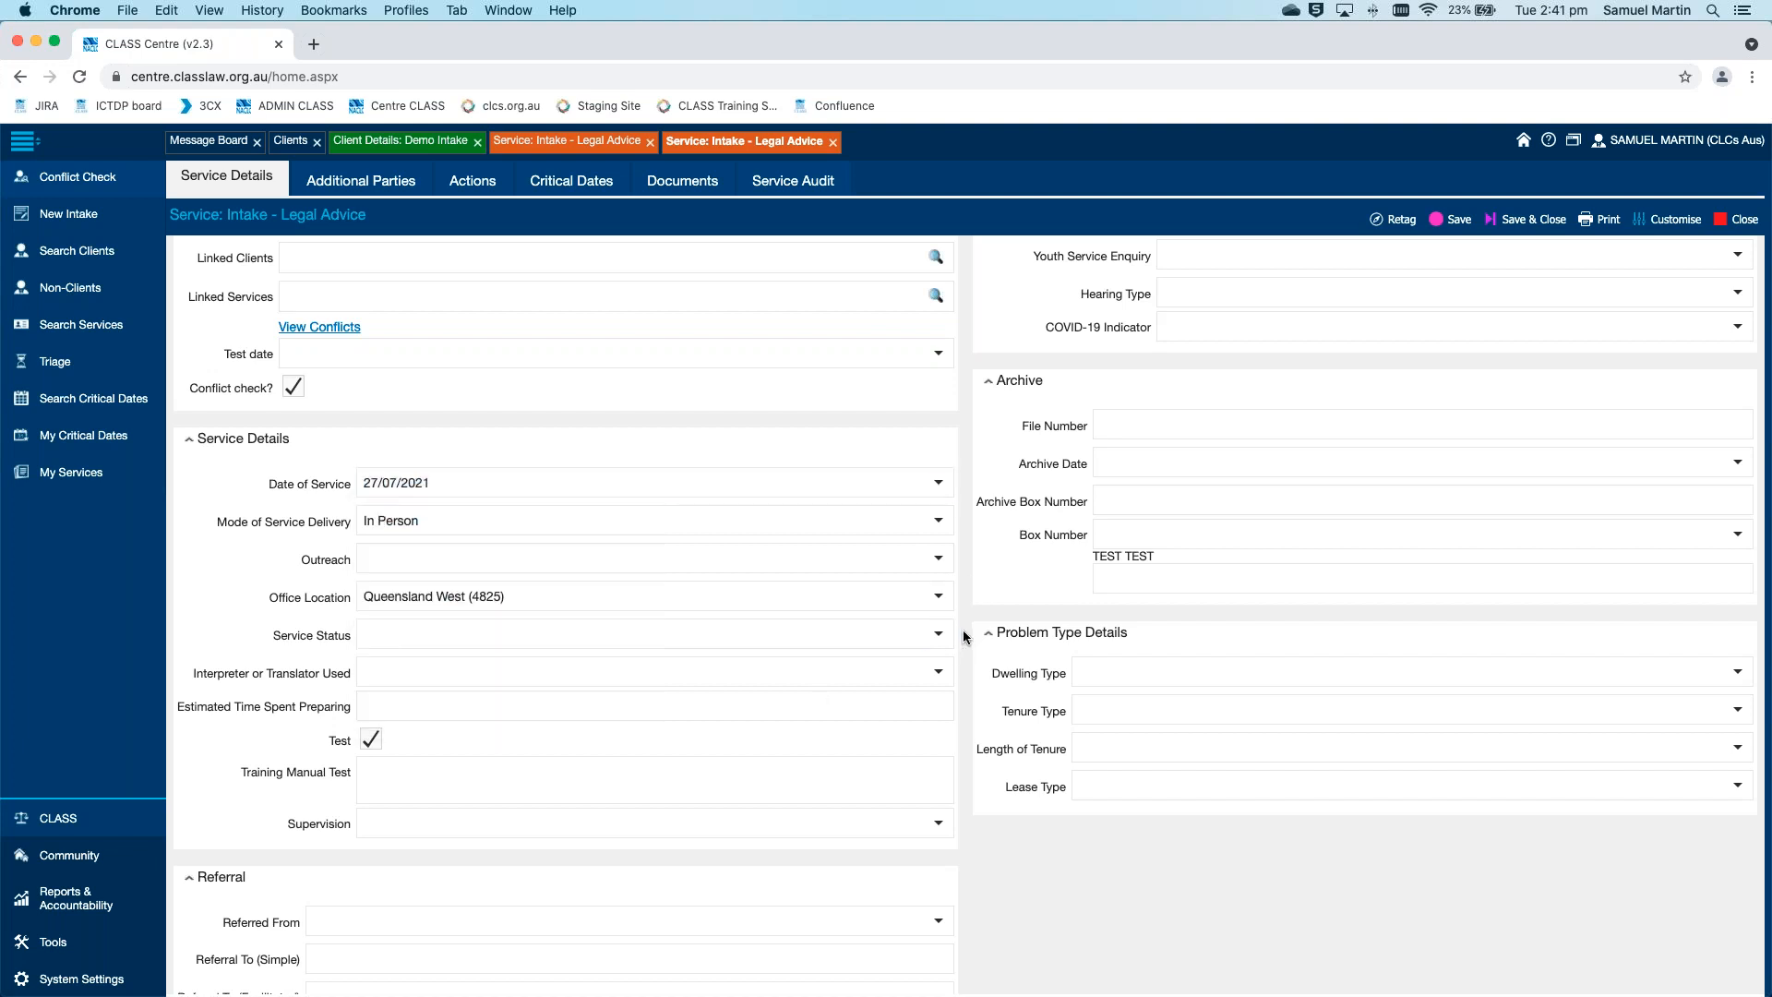
pyautogui.scroll(-10, 974, 632)
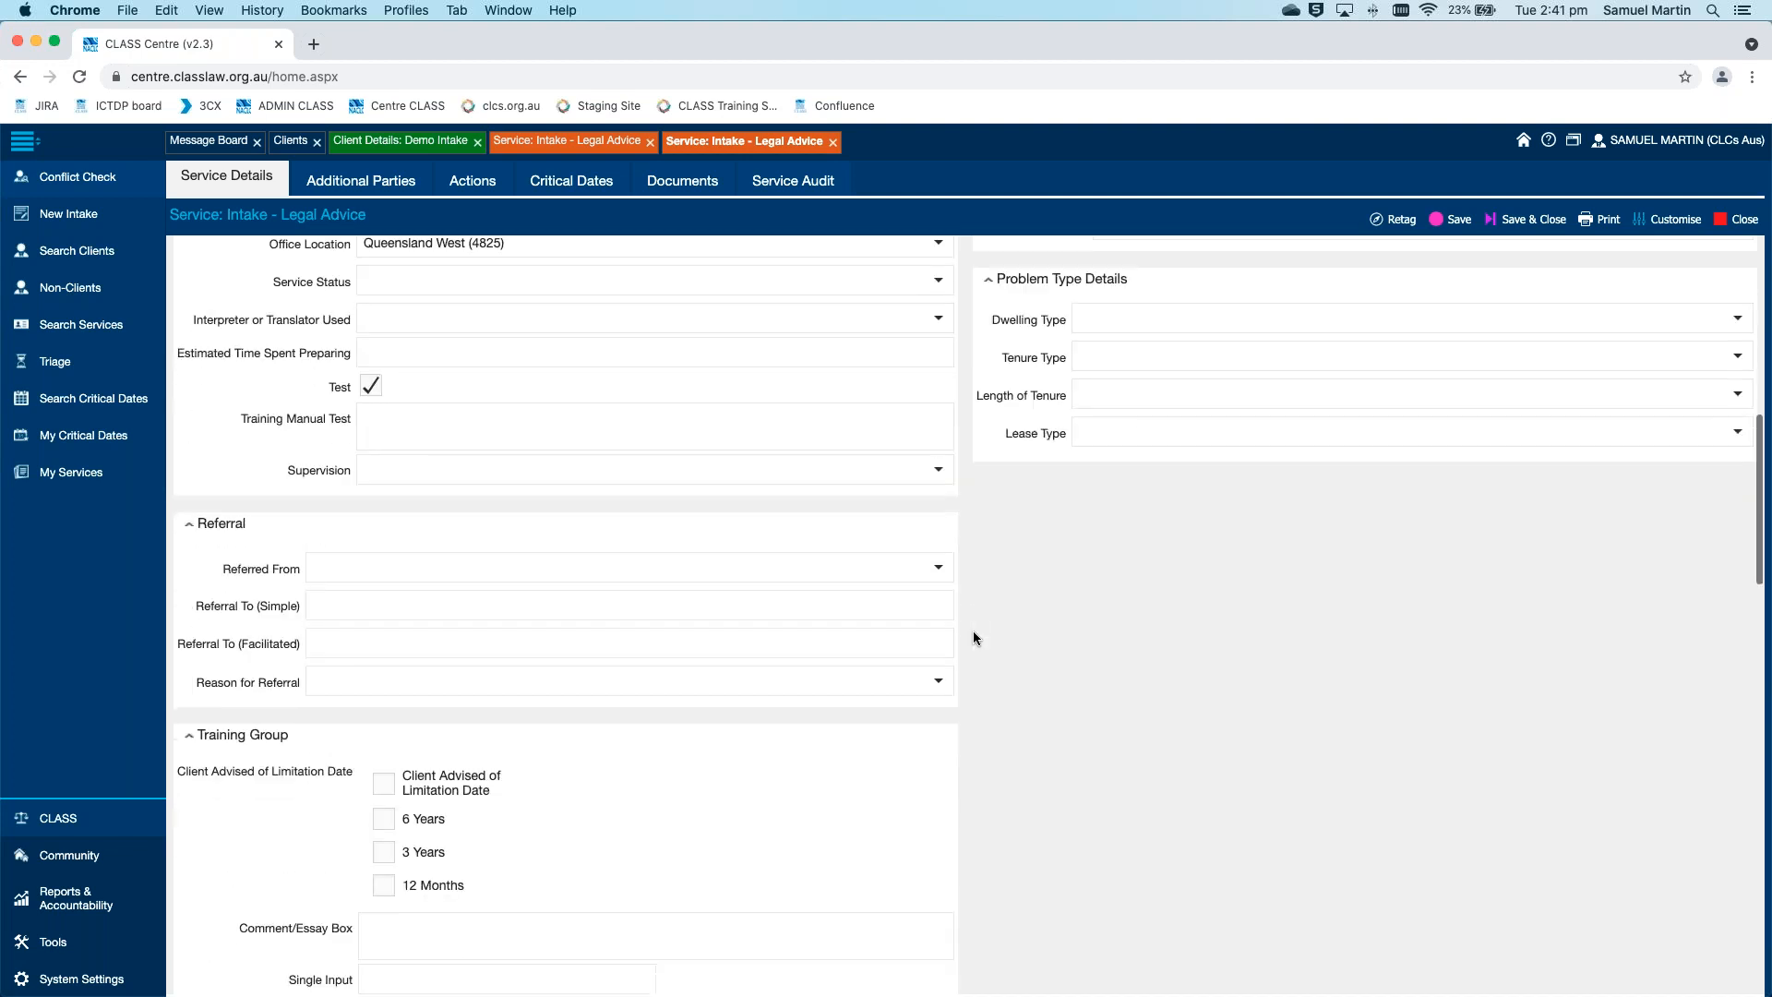
pyautogui.scroll(10, 972, 636)
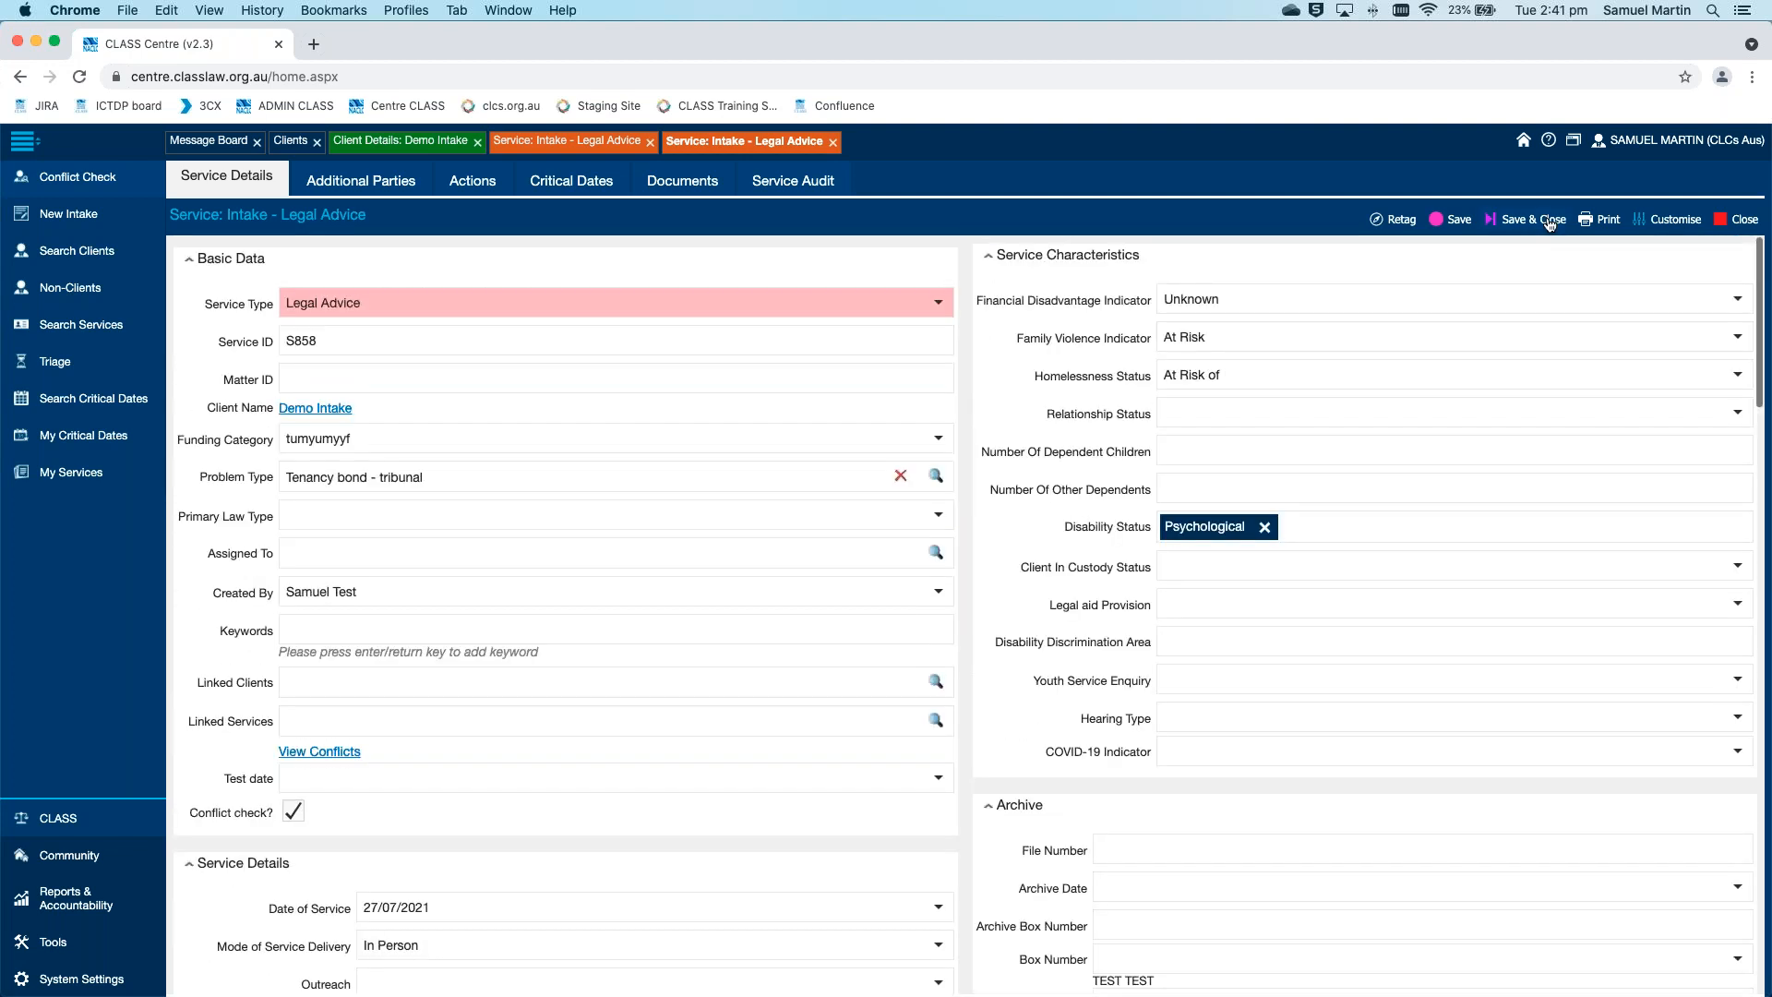
pyautogui.click(1532, 219)
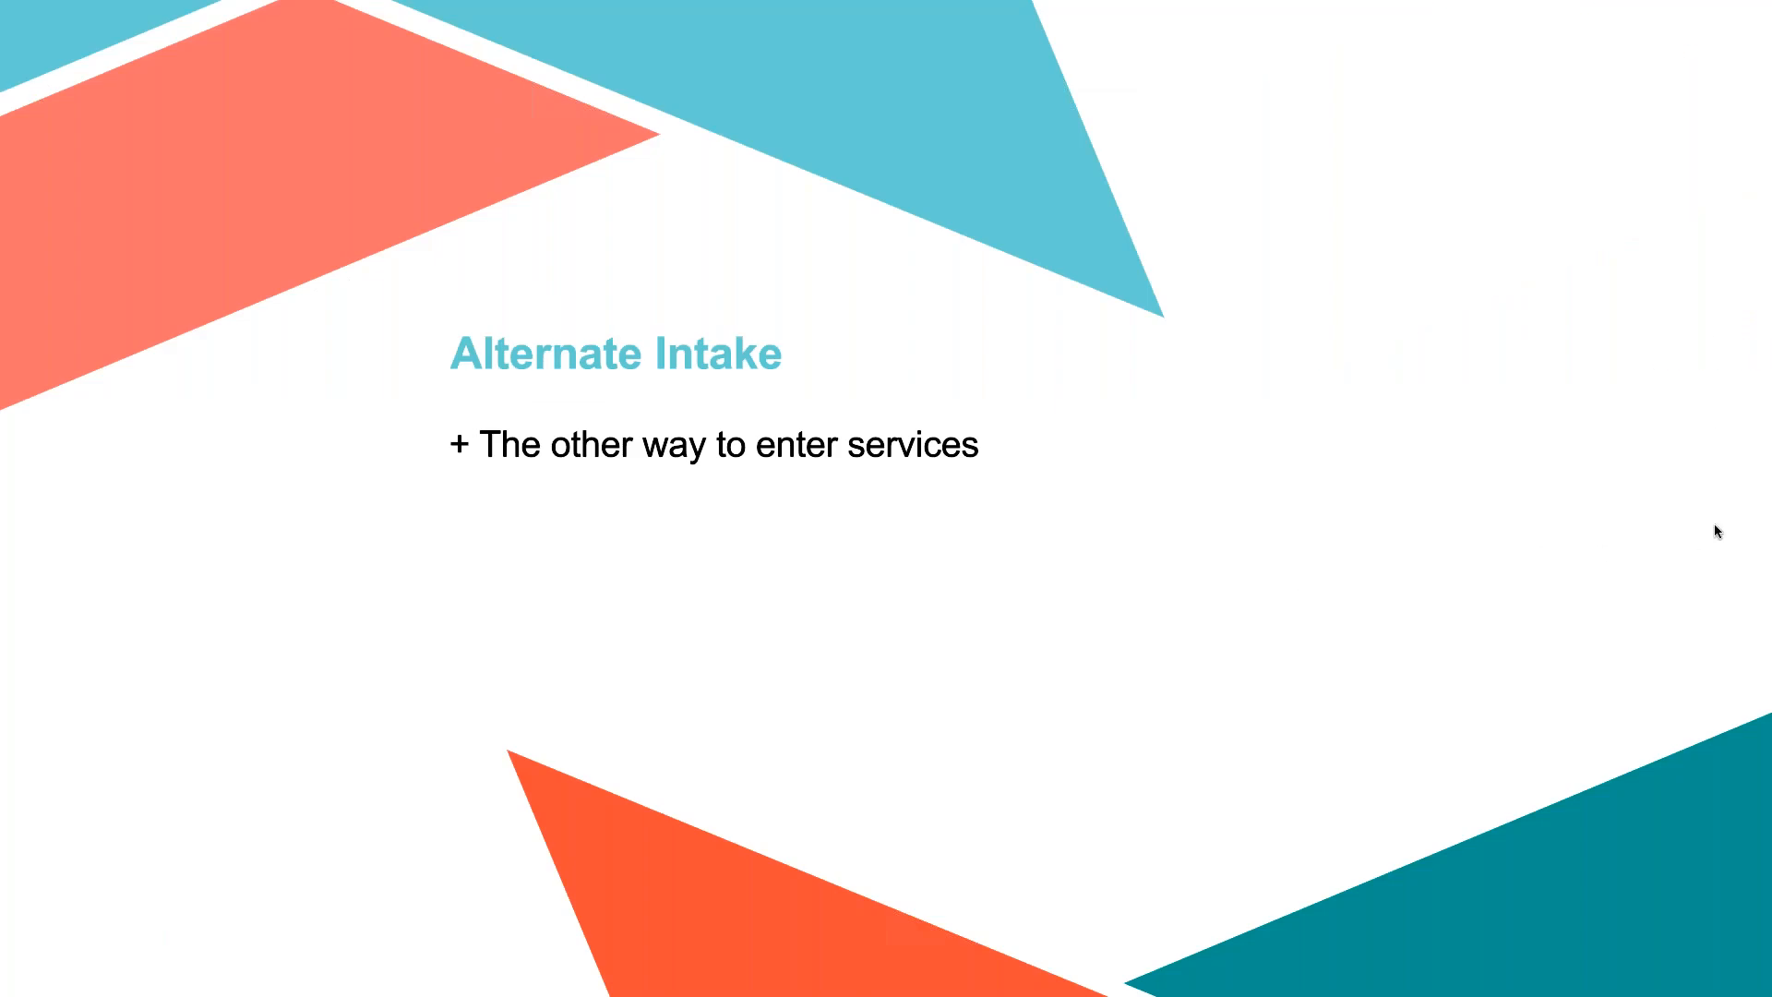
pyautogui.click(1714, 524)
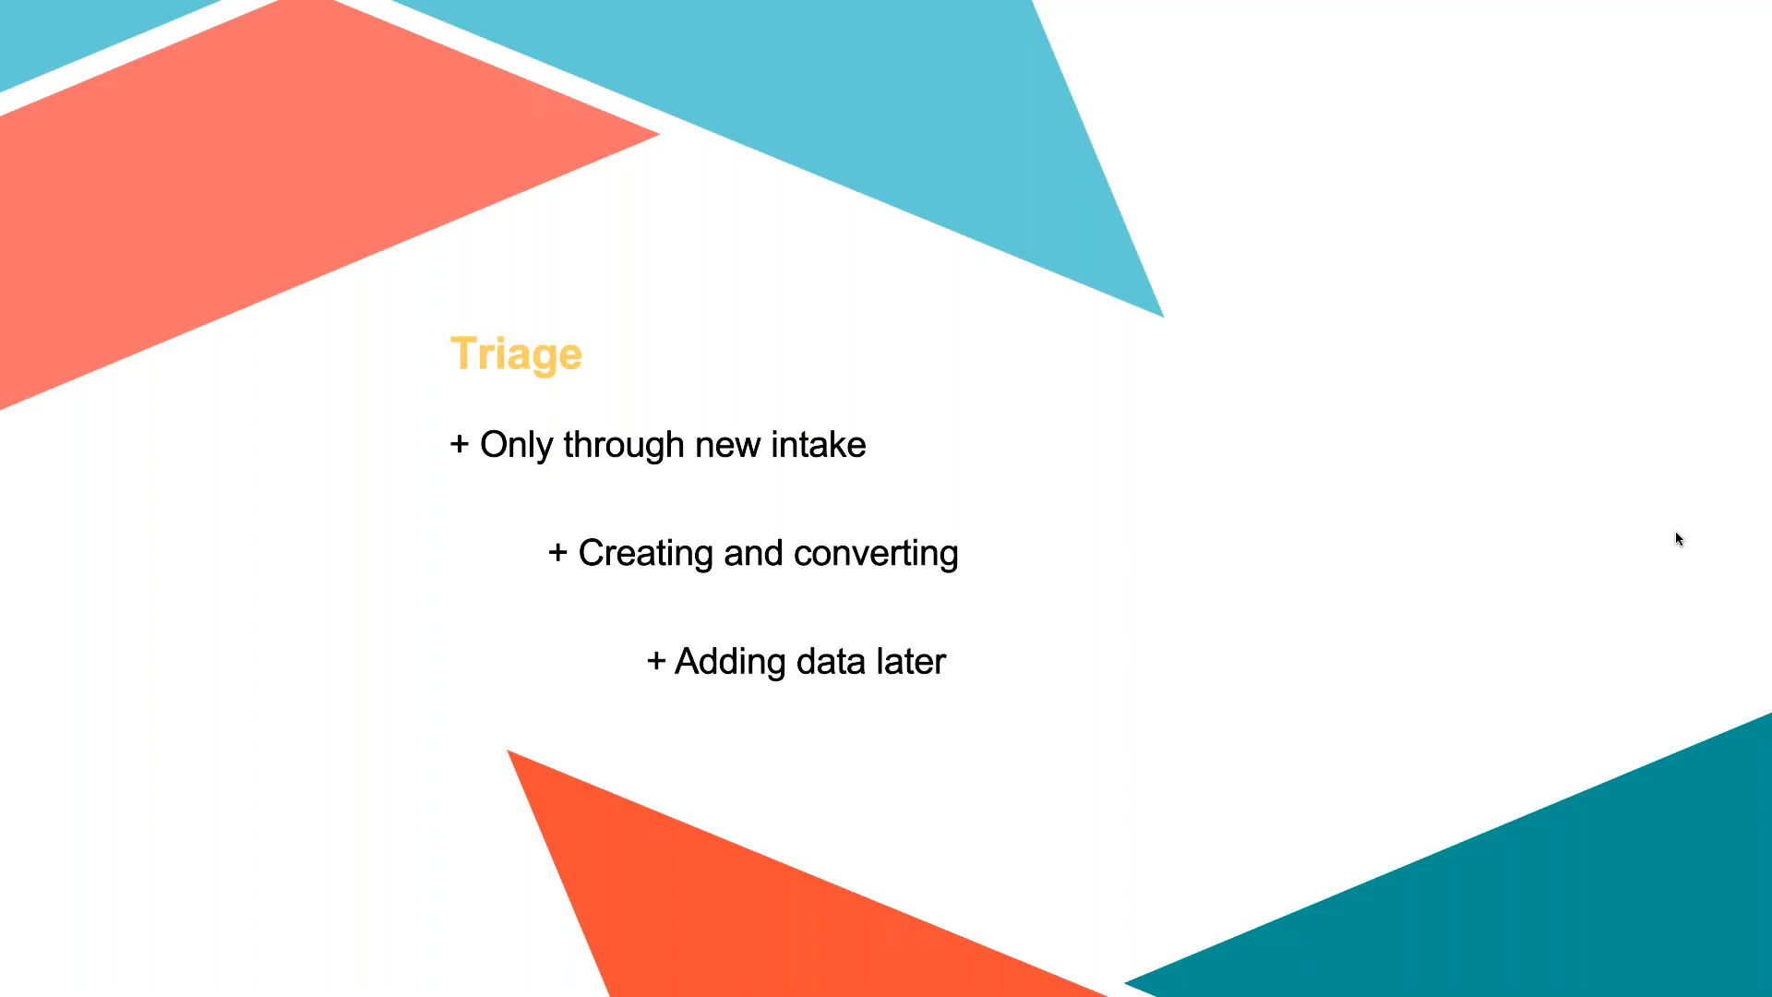
pyautogui.hotkey('ctrl', 'Left')
# Close the open Clients list, the client's details page and the Legal Advice service page
pyautogui.click(320, 143)
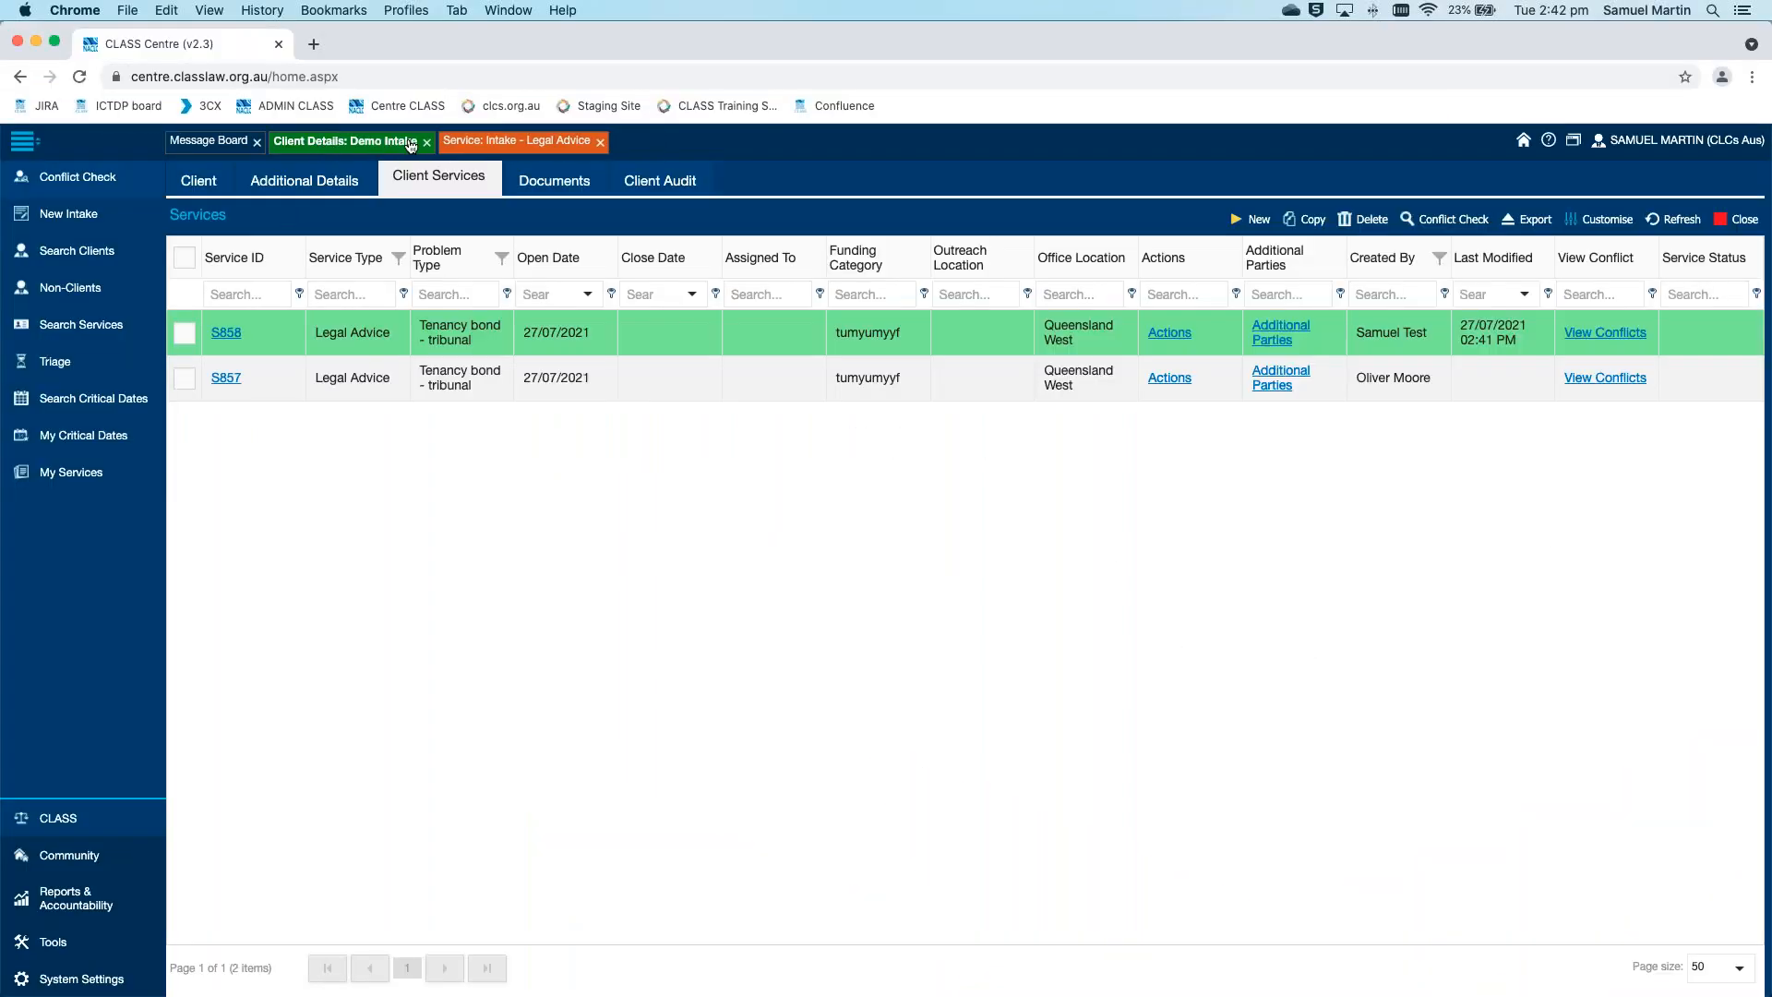
pyautogui.click(426, 142)
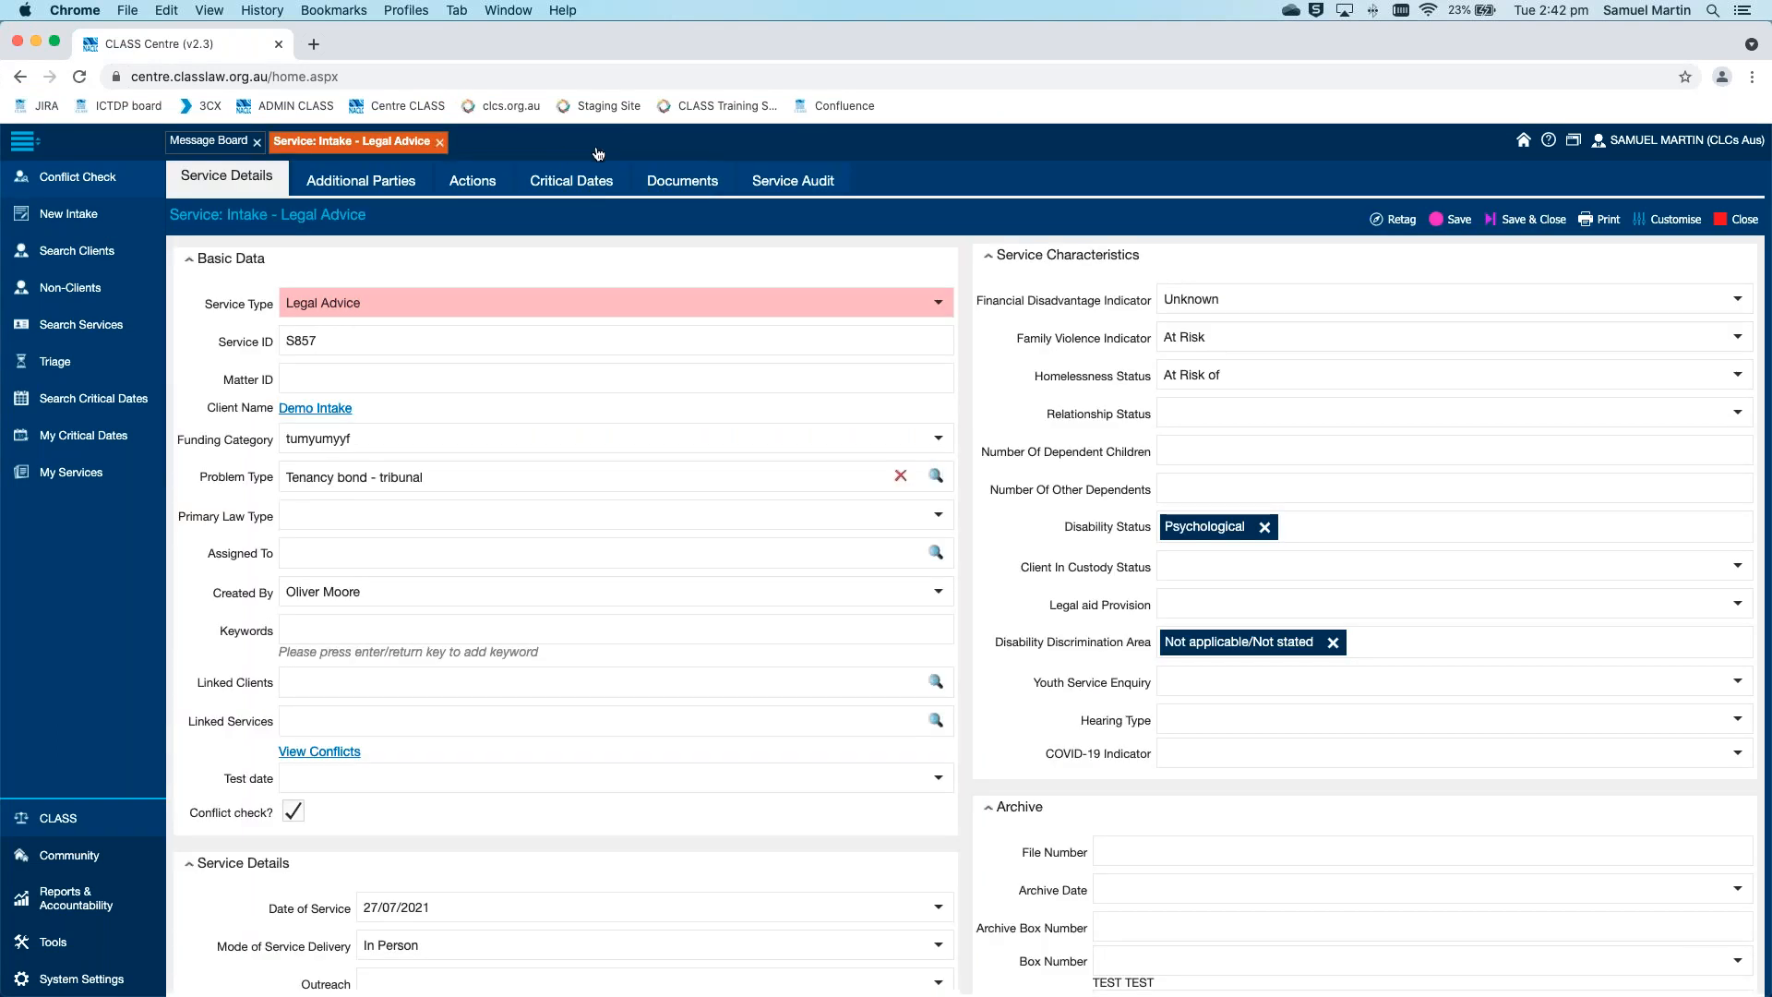
pyautogui.click(439, 142)
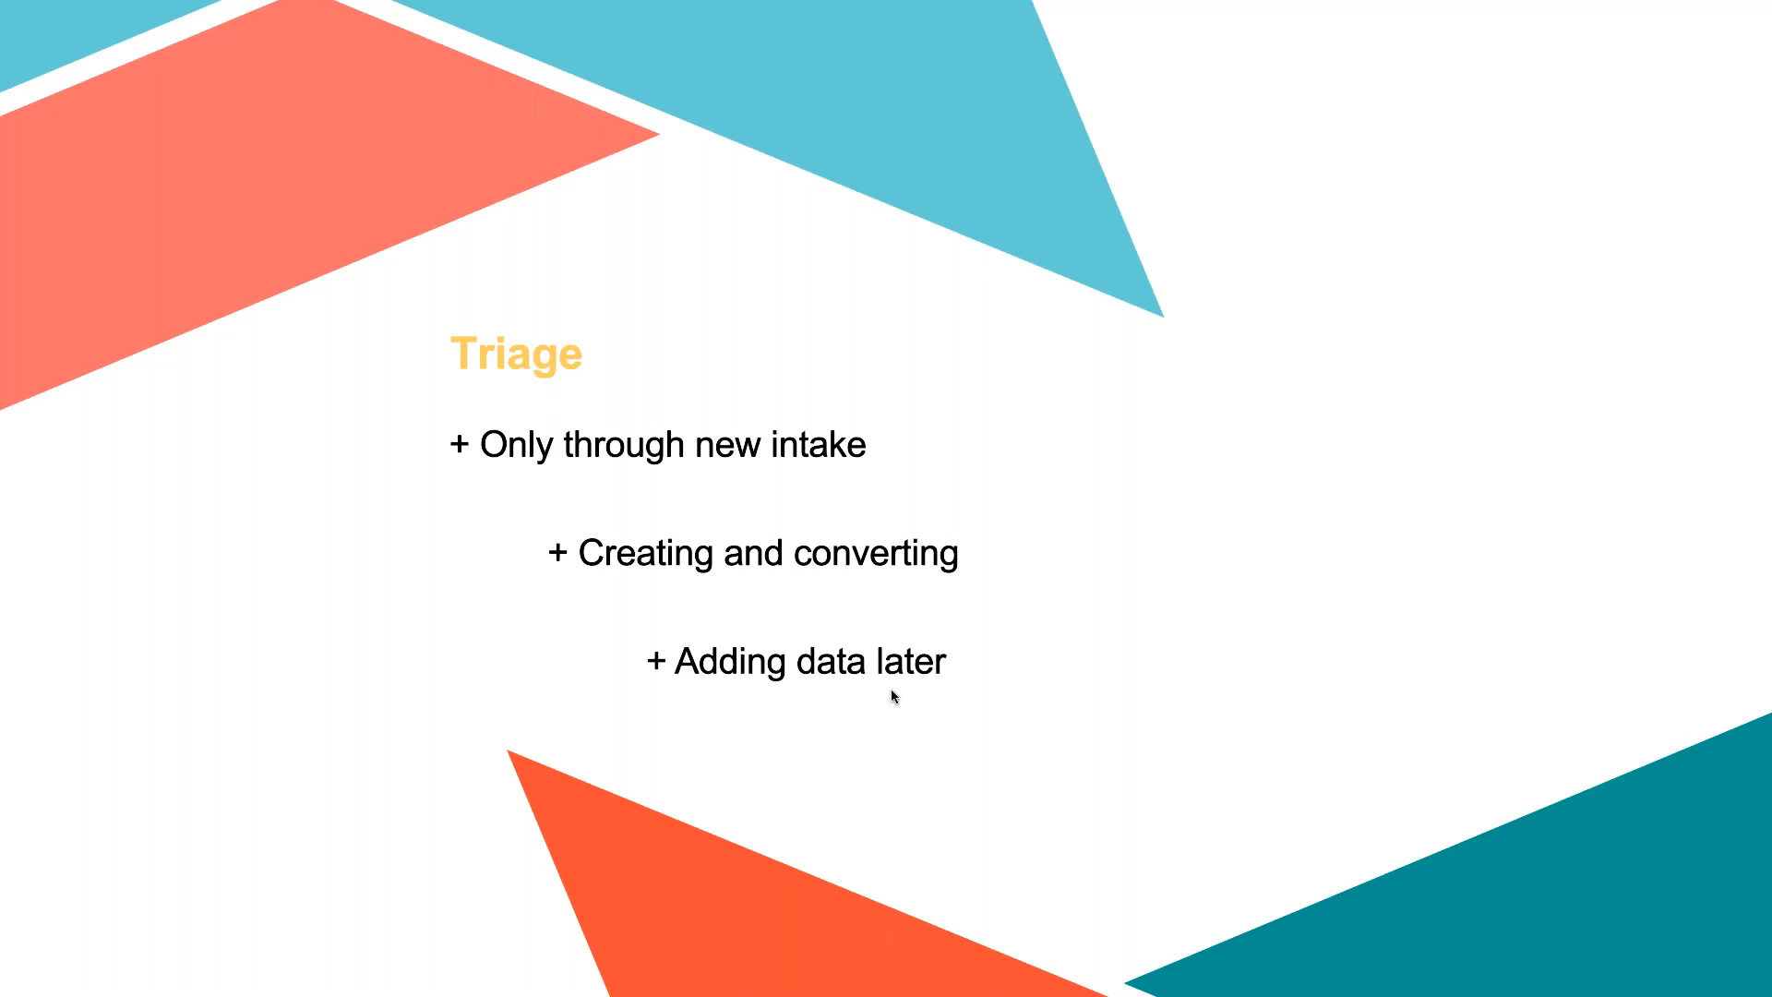
# Leave the presentation slide, start a new intake and set its Service Type to Triage
pyautogui.press('Escape')
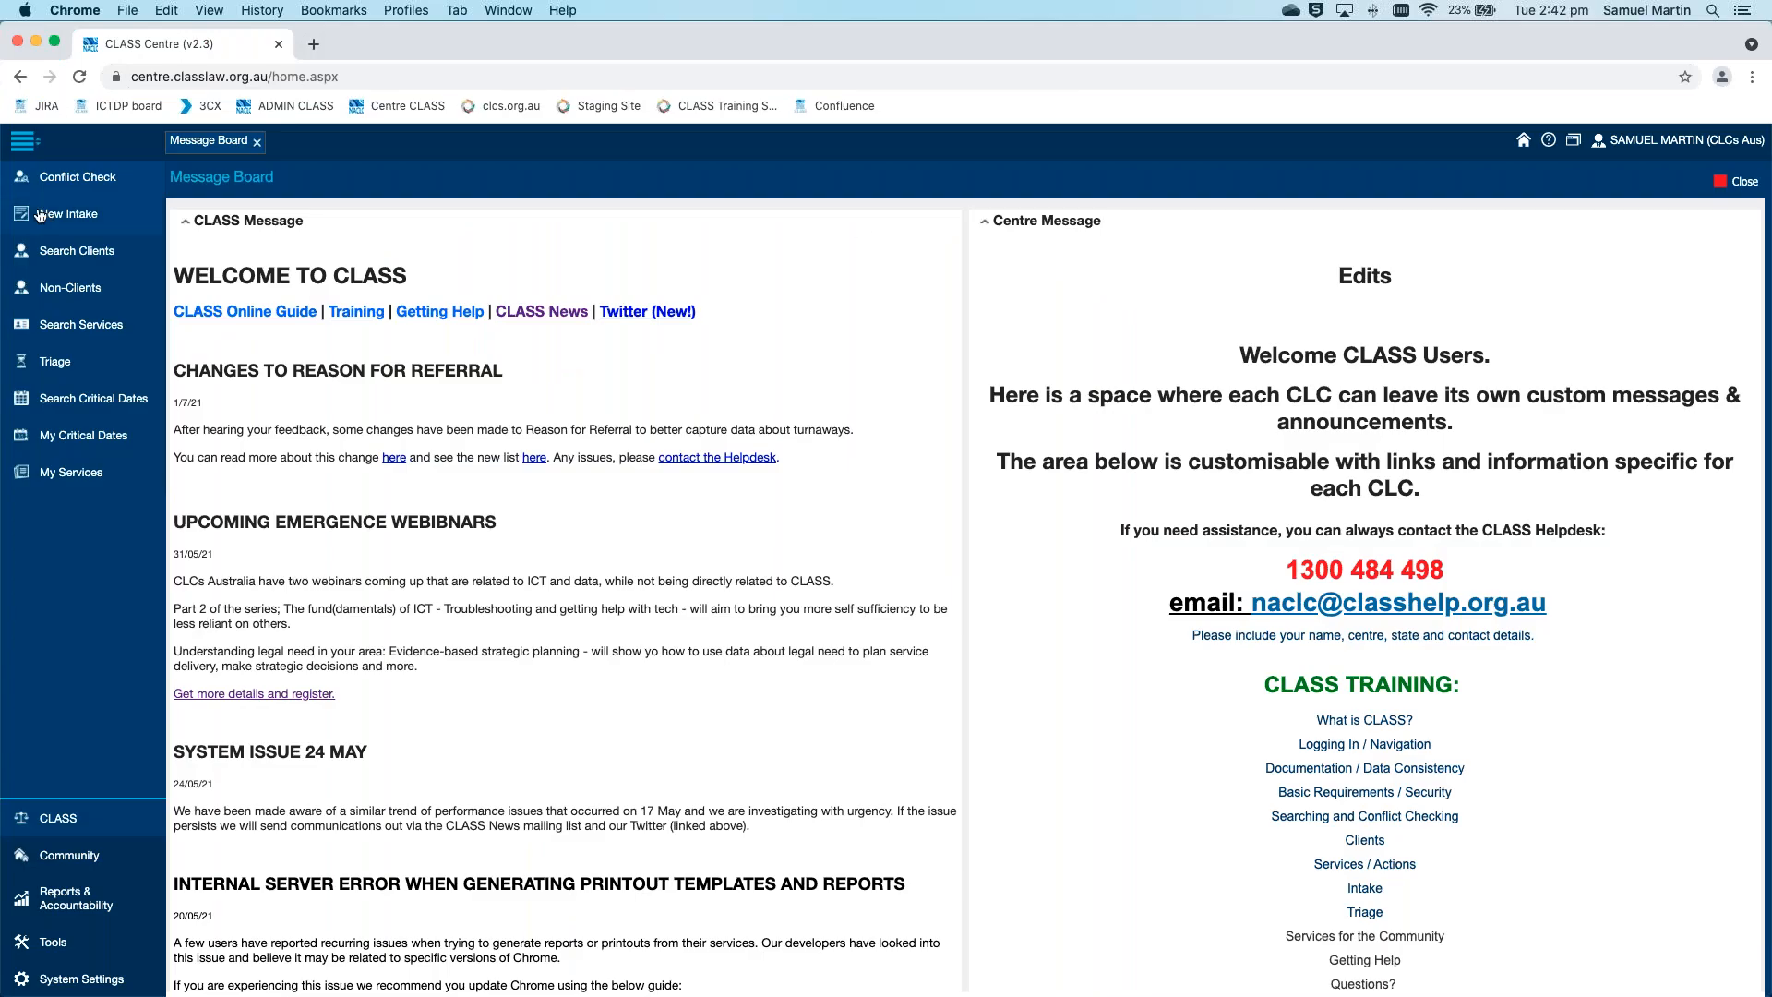
pyautogui.click(82, 218)
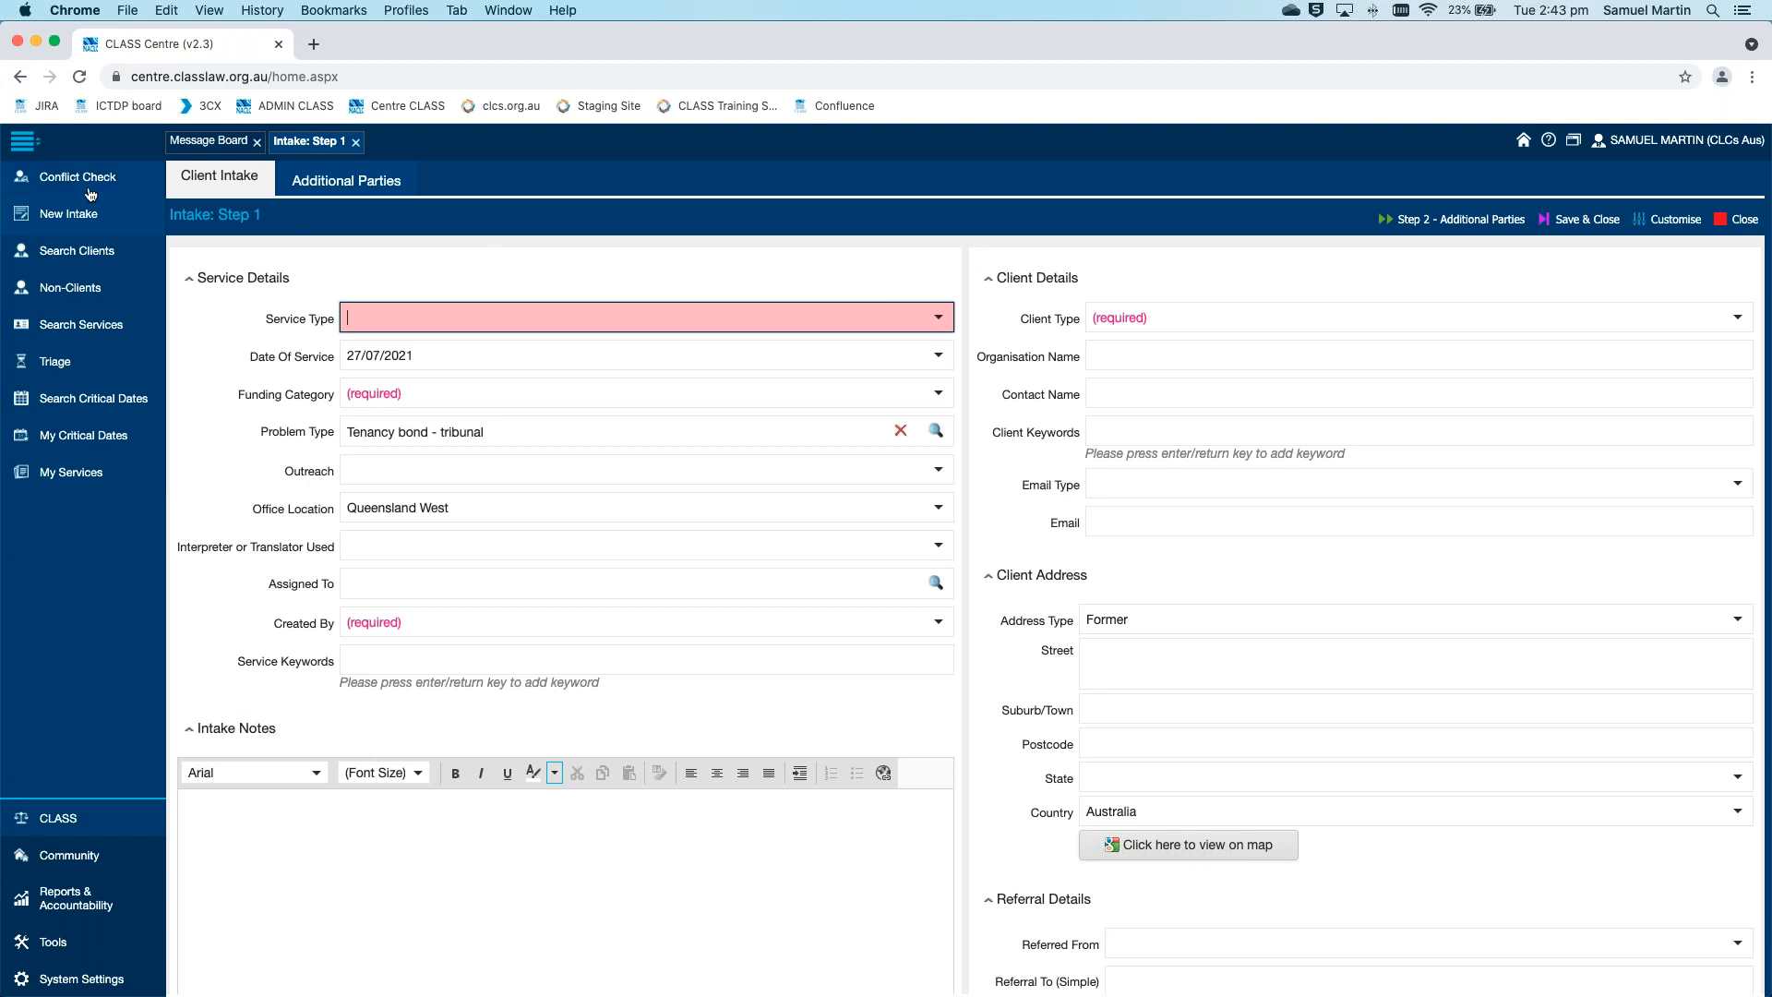
pyautogui.click(937, 317)
pyautogui.scroll(-4, 725, 391)
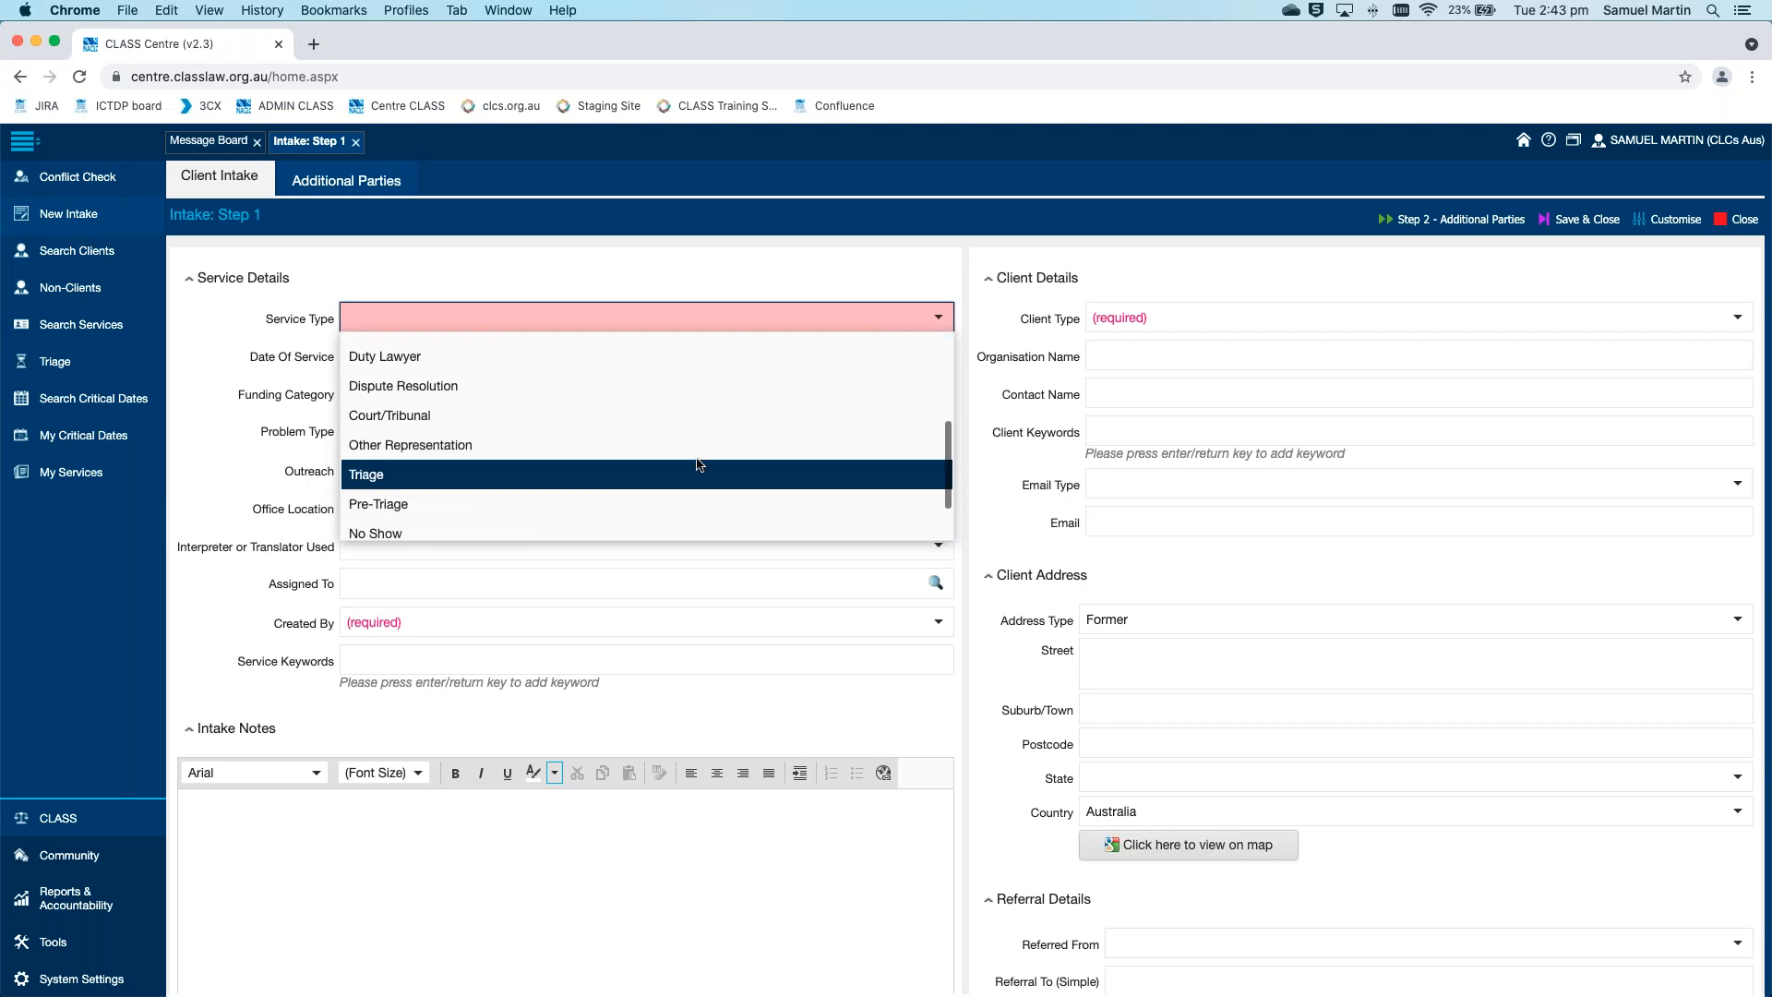
pyautogui.click(702, 474)
pyautogui.click(967, 421)
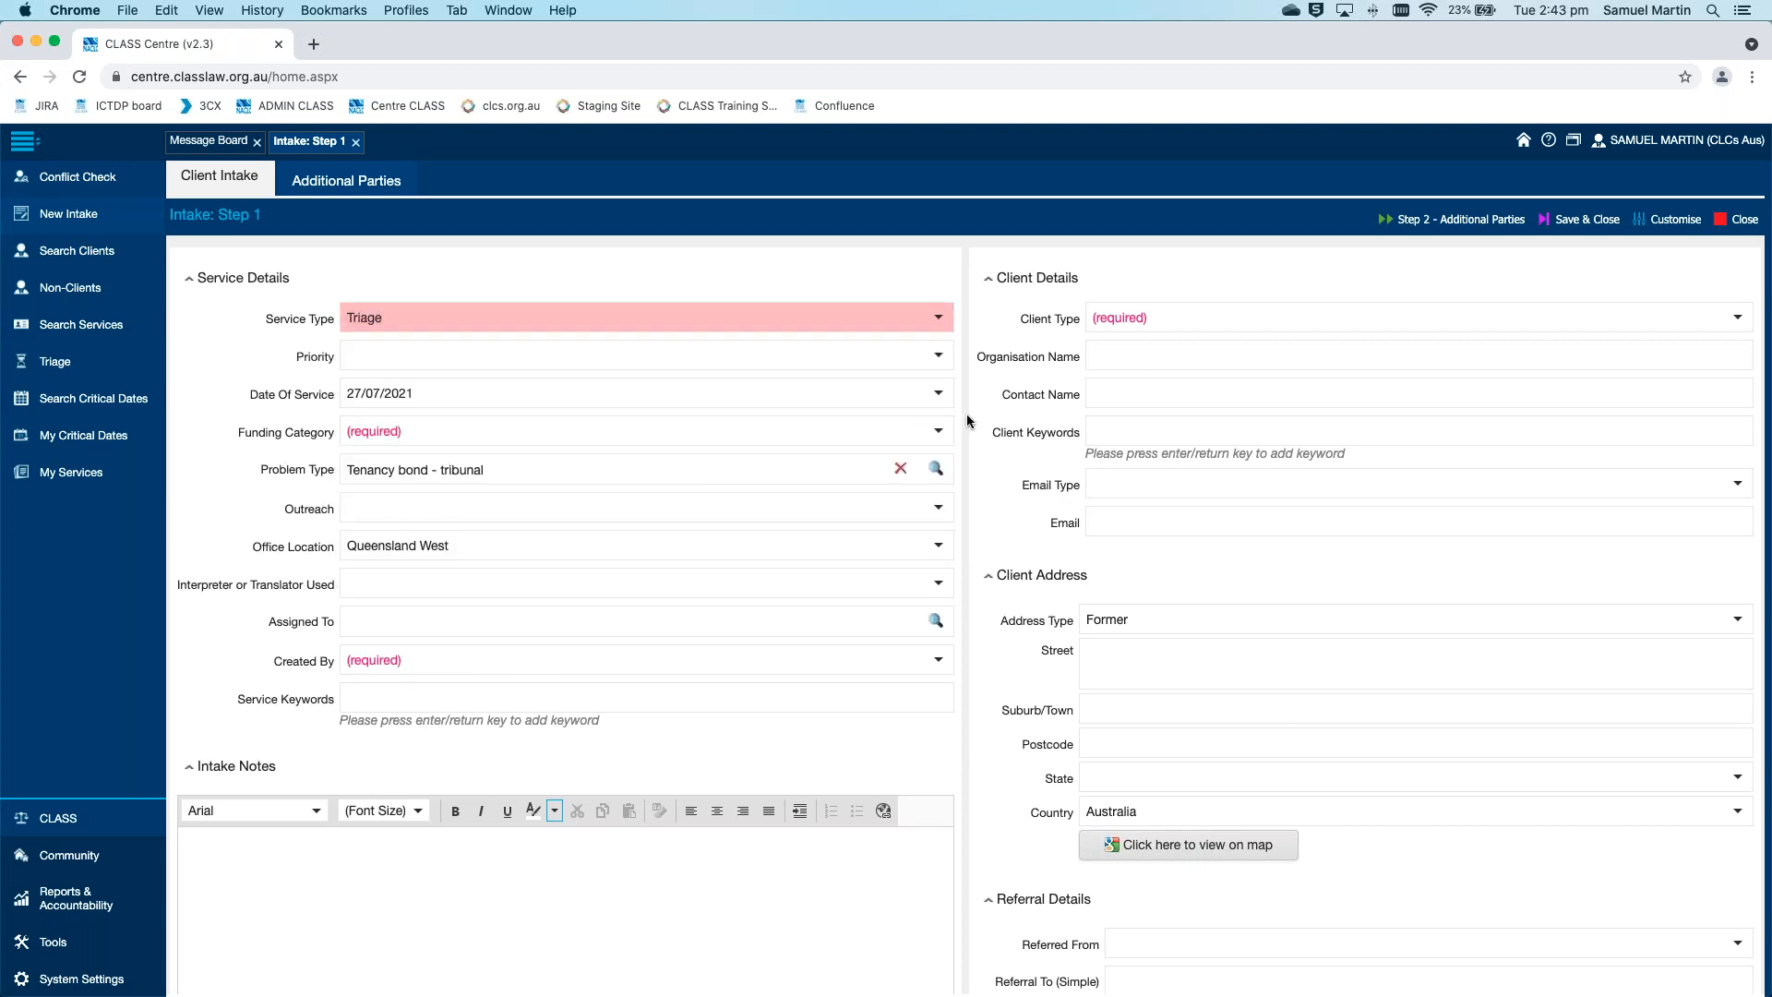
# Set the intake's Client Type to Individual and enter the client's first name, last name and other name
pyautogui.click(1291, 315)
pyautogui.click(1117, 344)
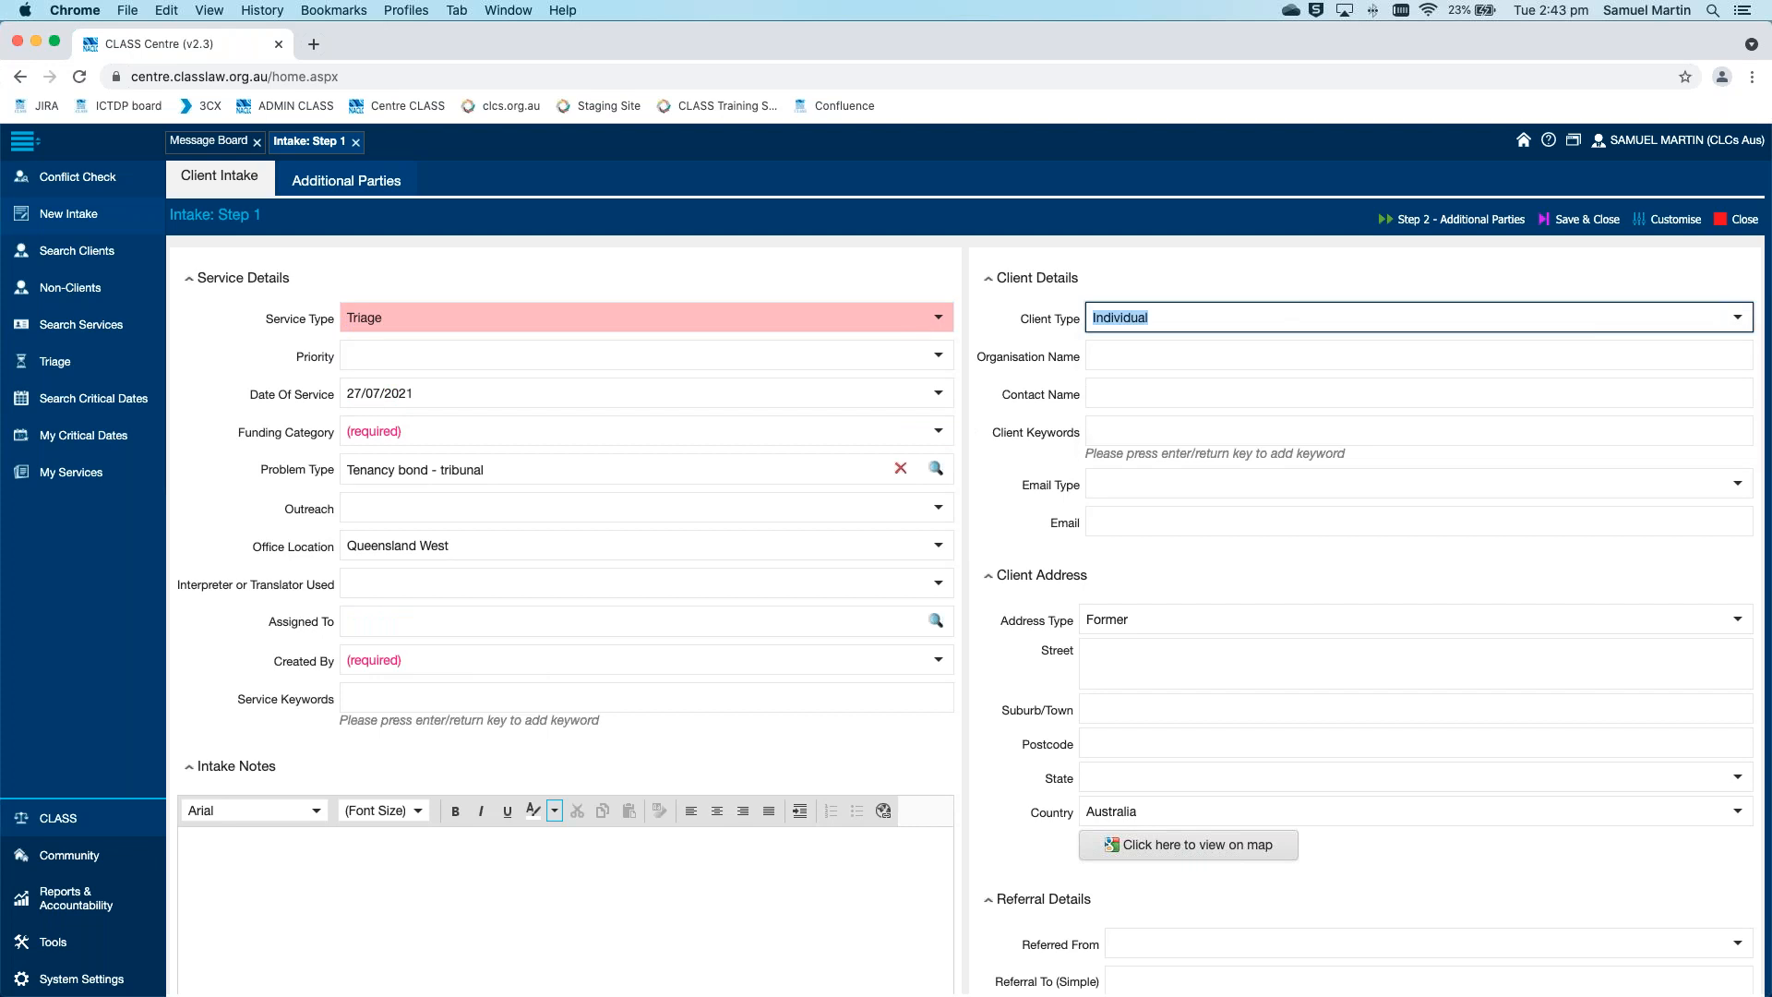
pyautogui.click(1194, 355)
pyautogui.write('Dom')
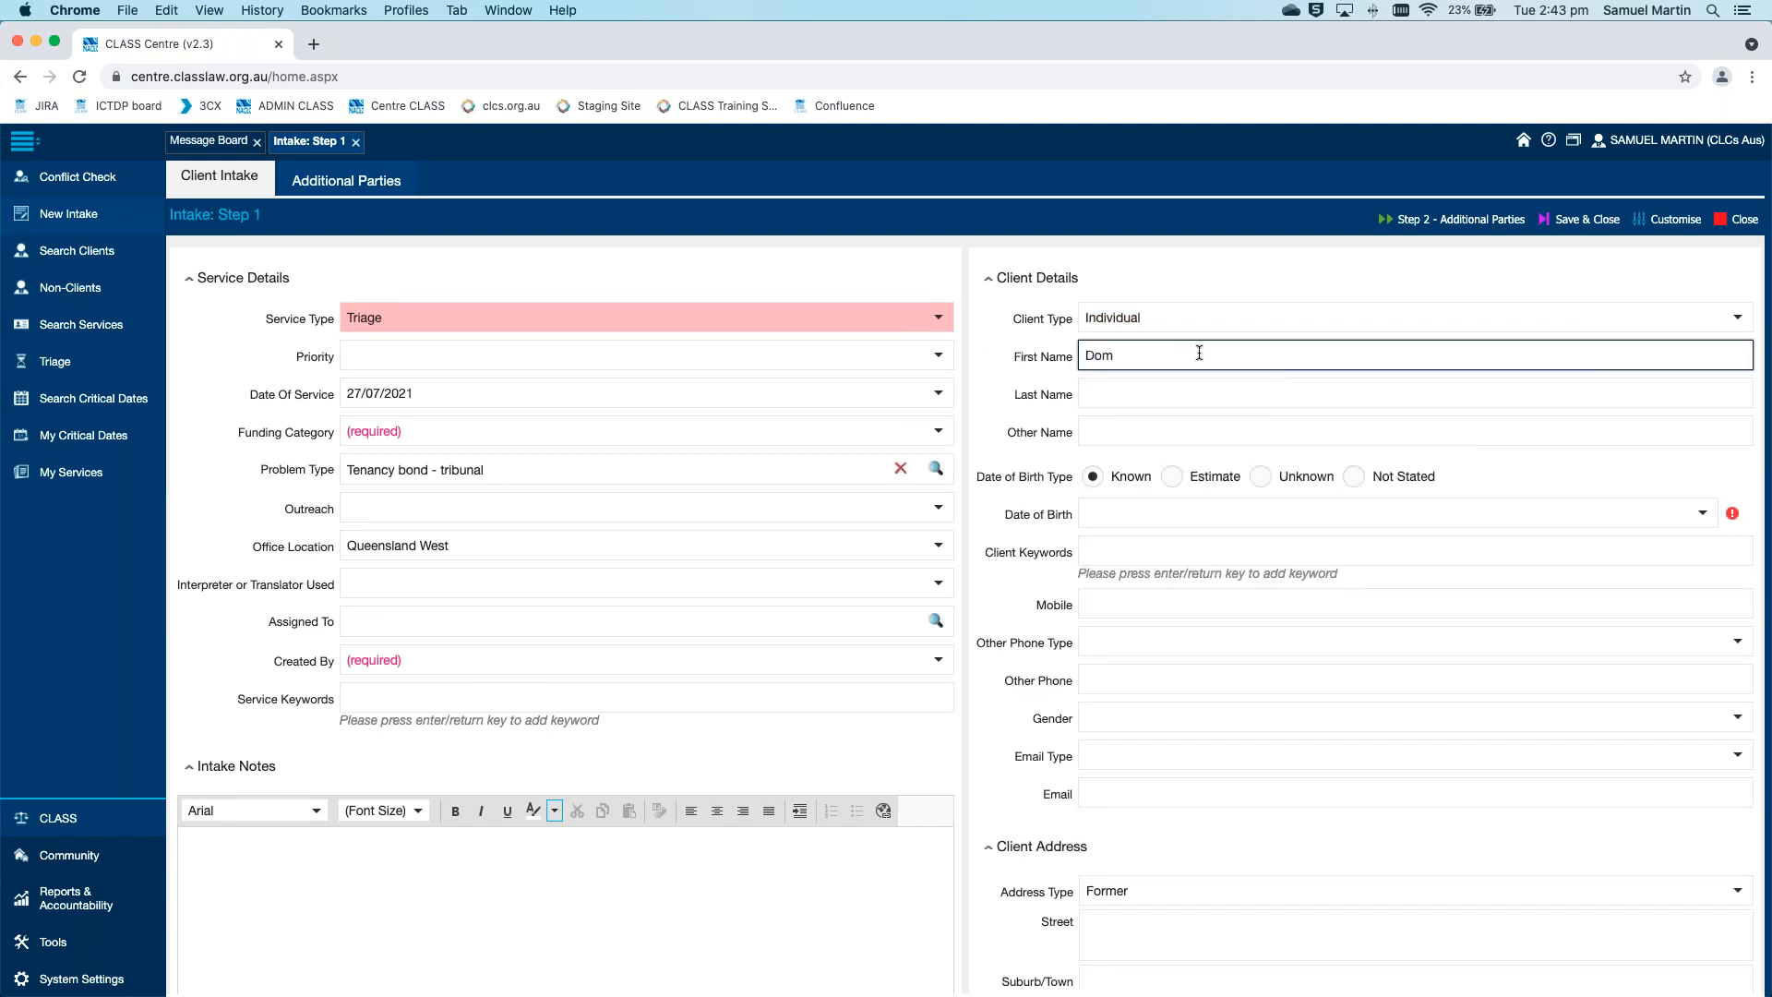
pyautogui.press('BackSpace')
pyautogui.press('BackSpace')
pyautogui.write('emo')
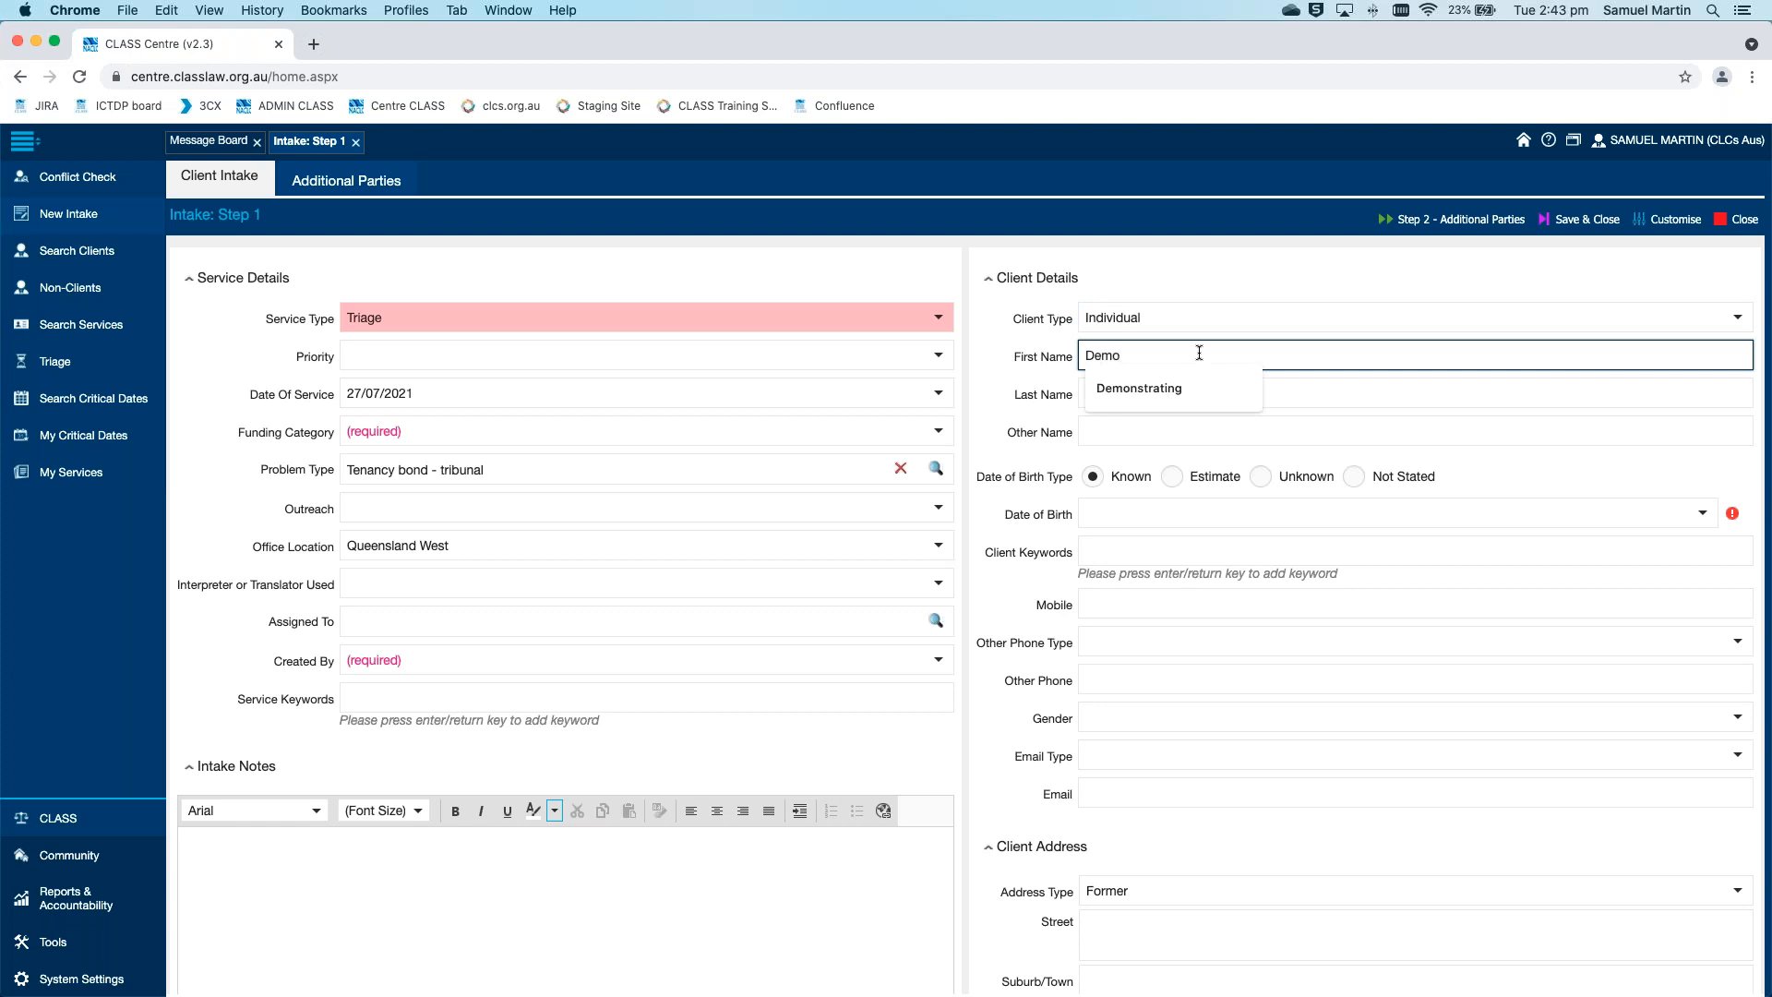
pyautogui.press('Tab')
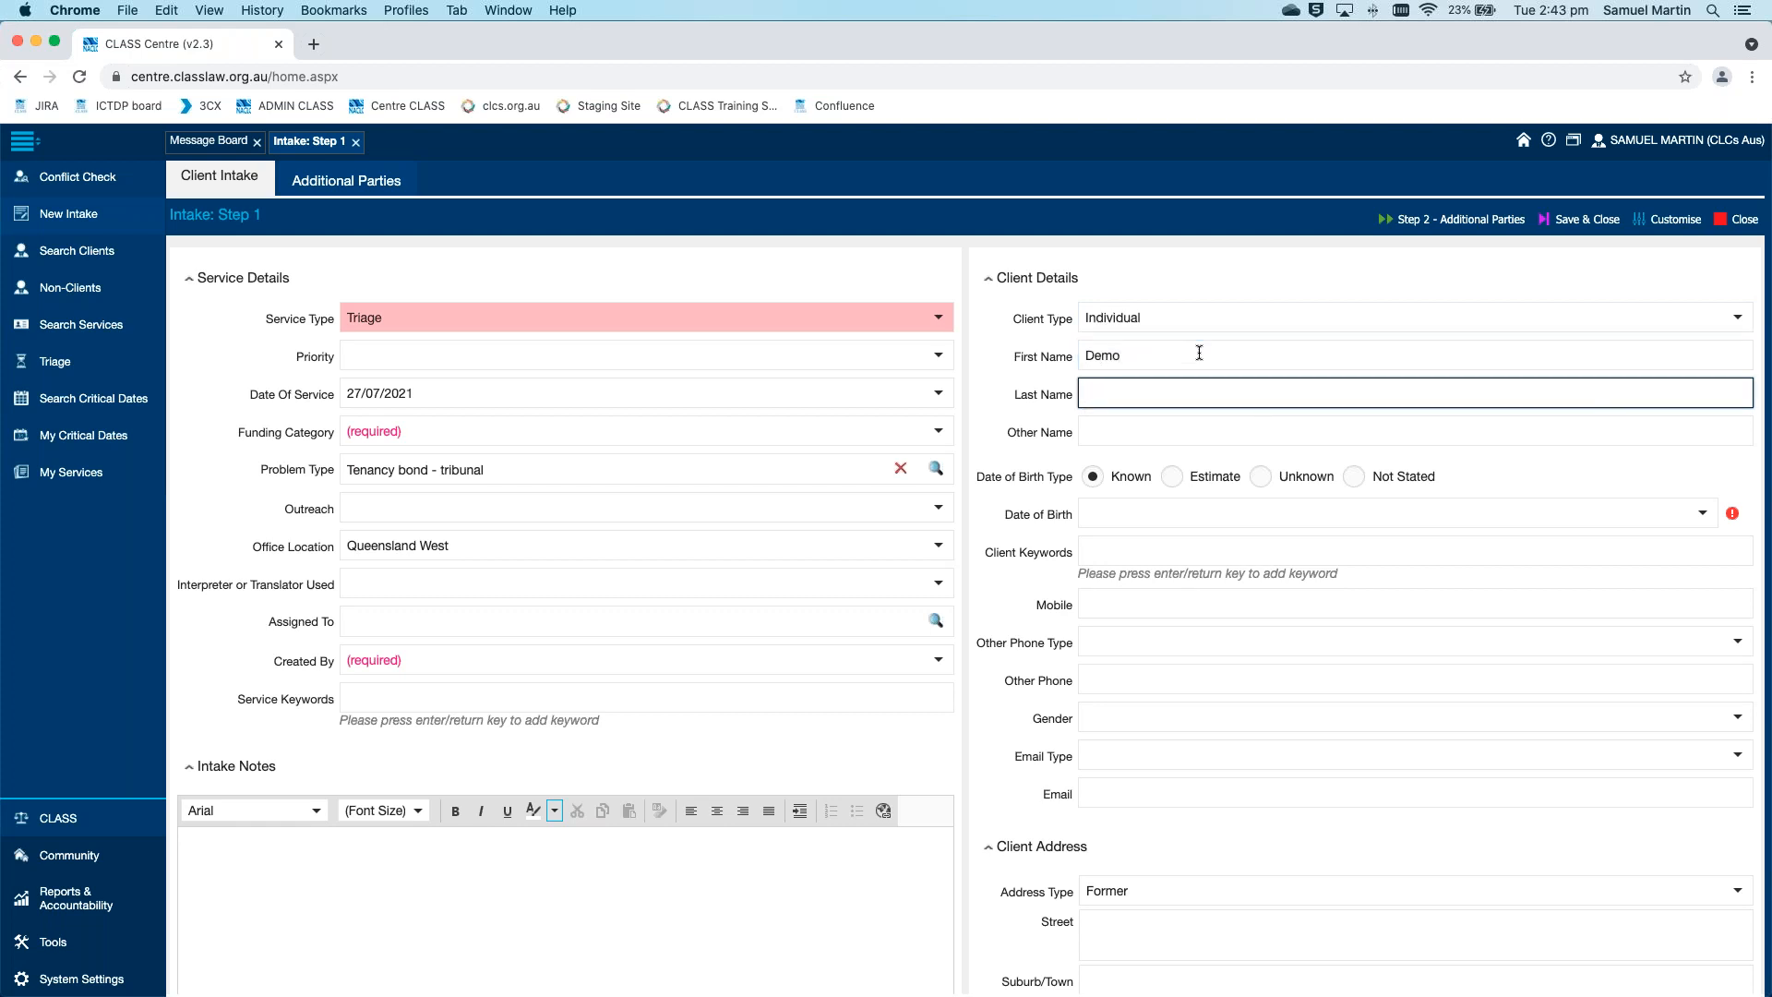
pyautogui.write('Triage')
pyautogui.press('Tab')
pyautogui.write('Of')
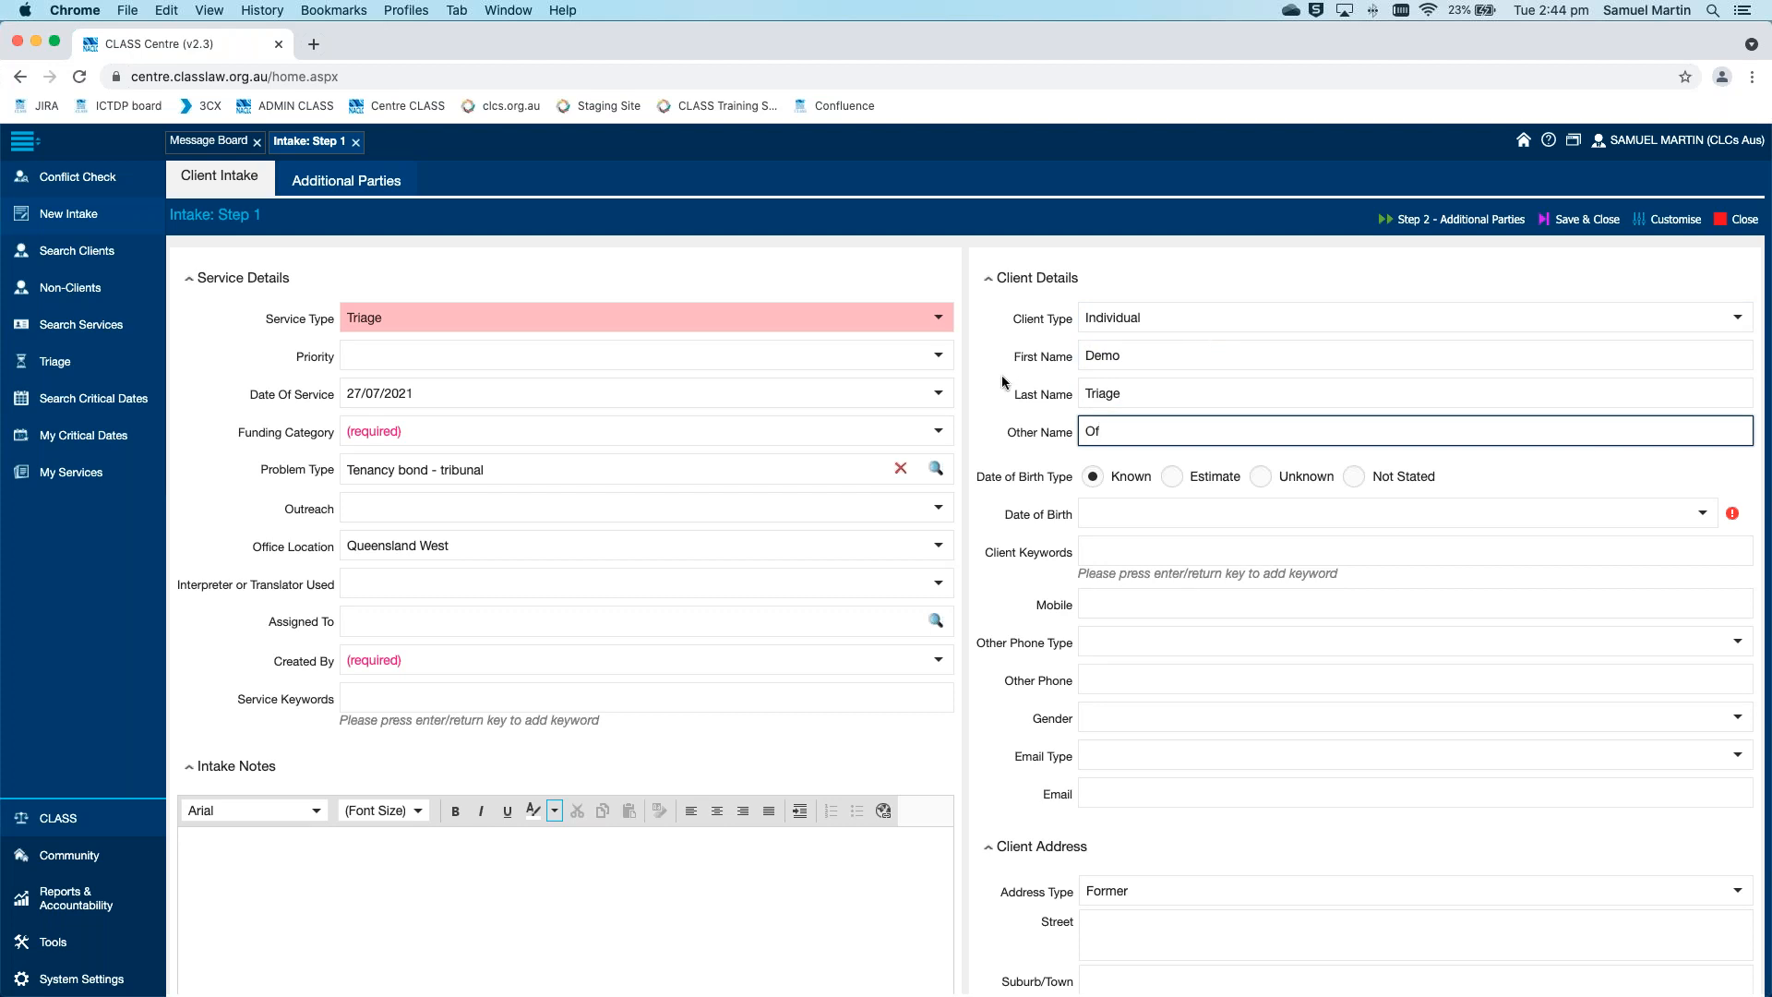
# Set the intake's Funding Category to Bushfire Assistance and choose a staff member in the required Created By field
pyautogui.click(938, 431)
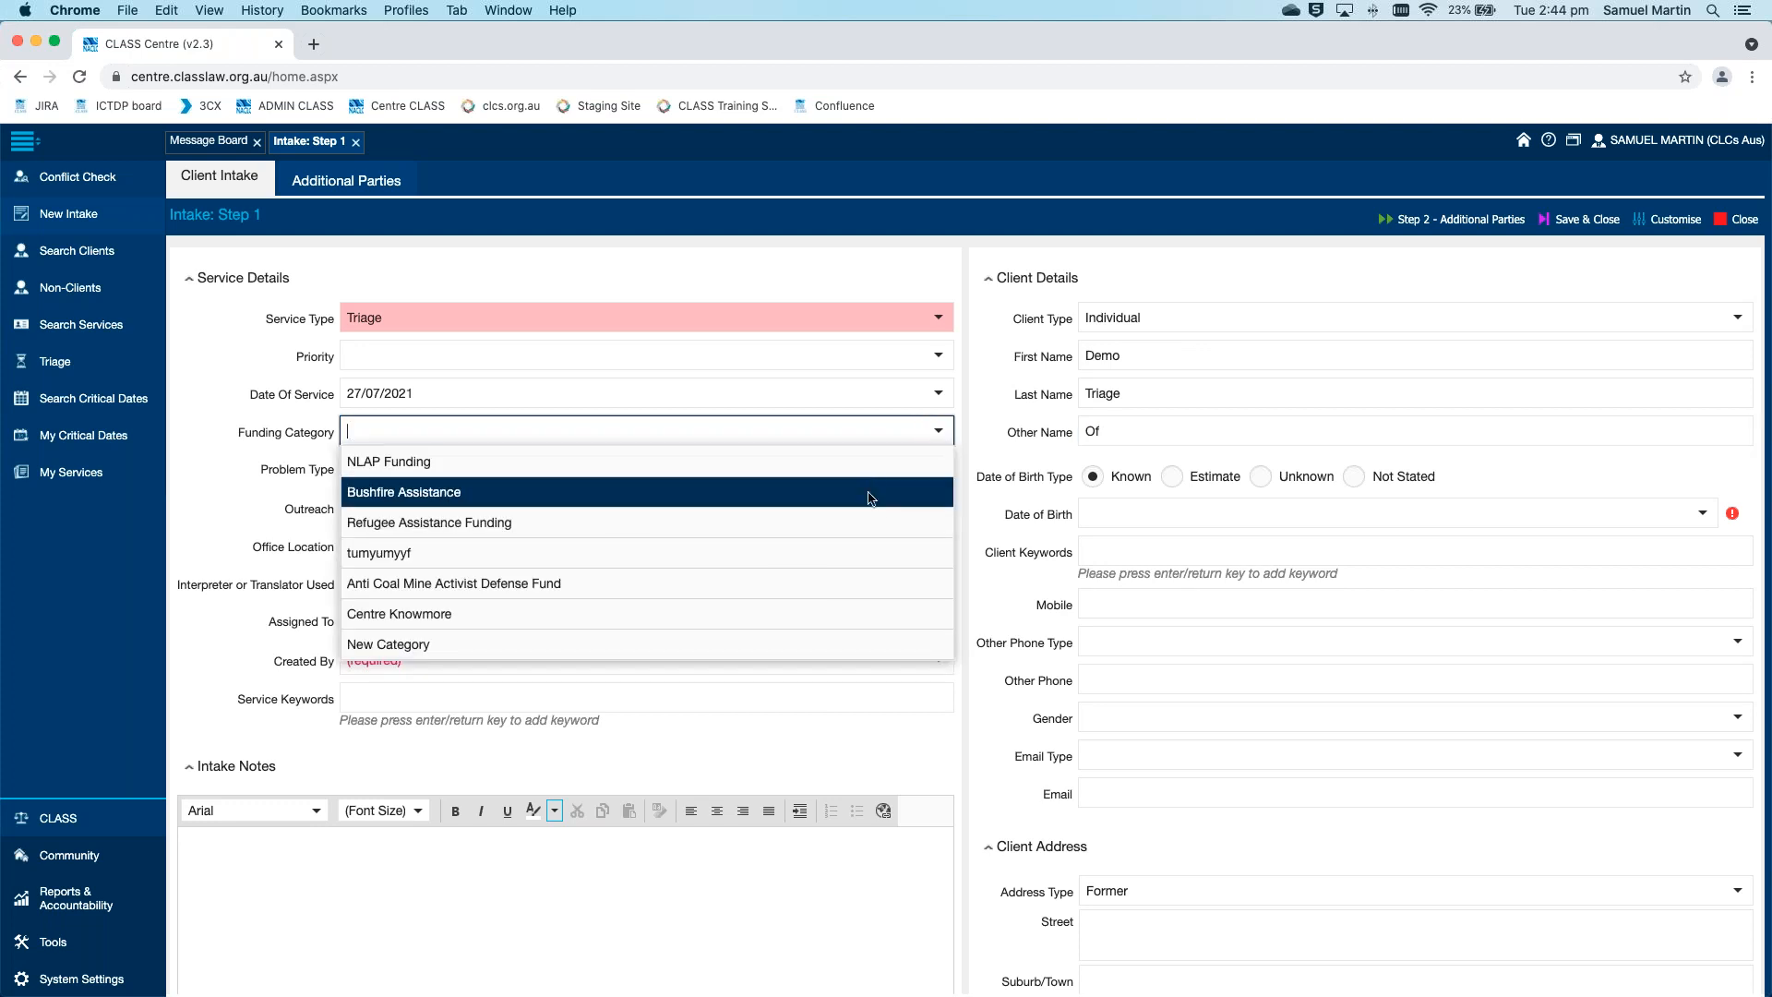
pyautogui.click(869, 491)
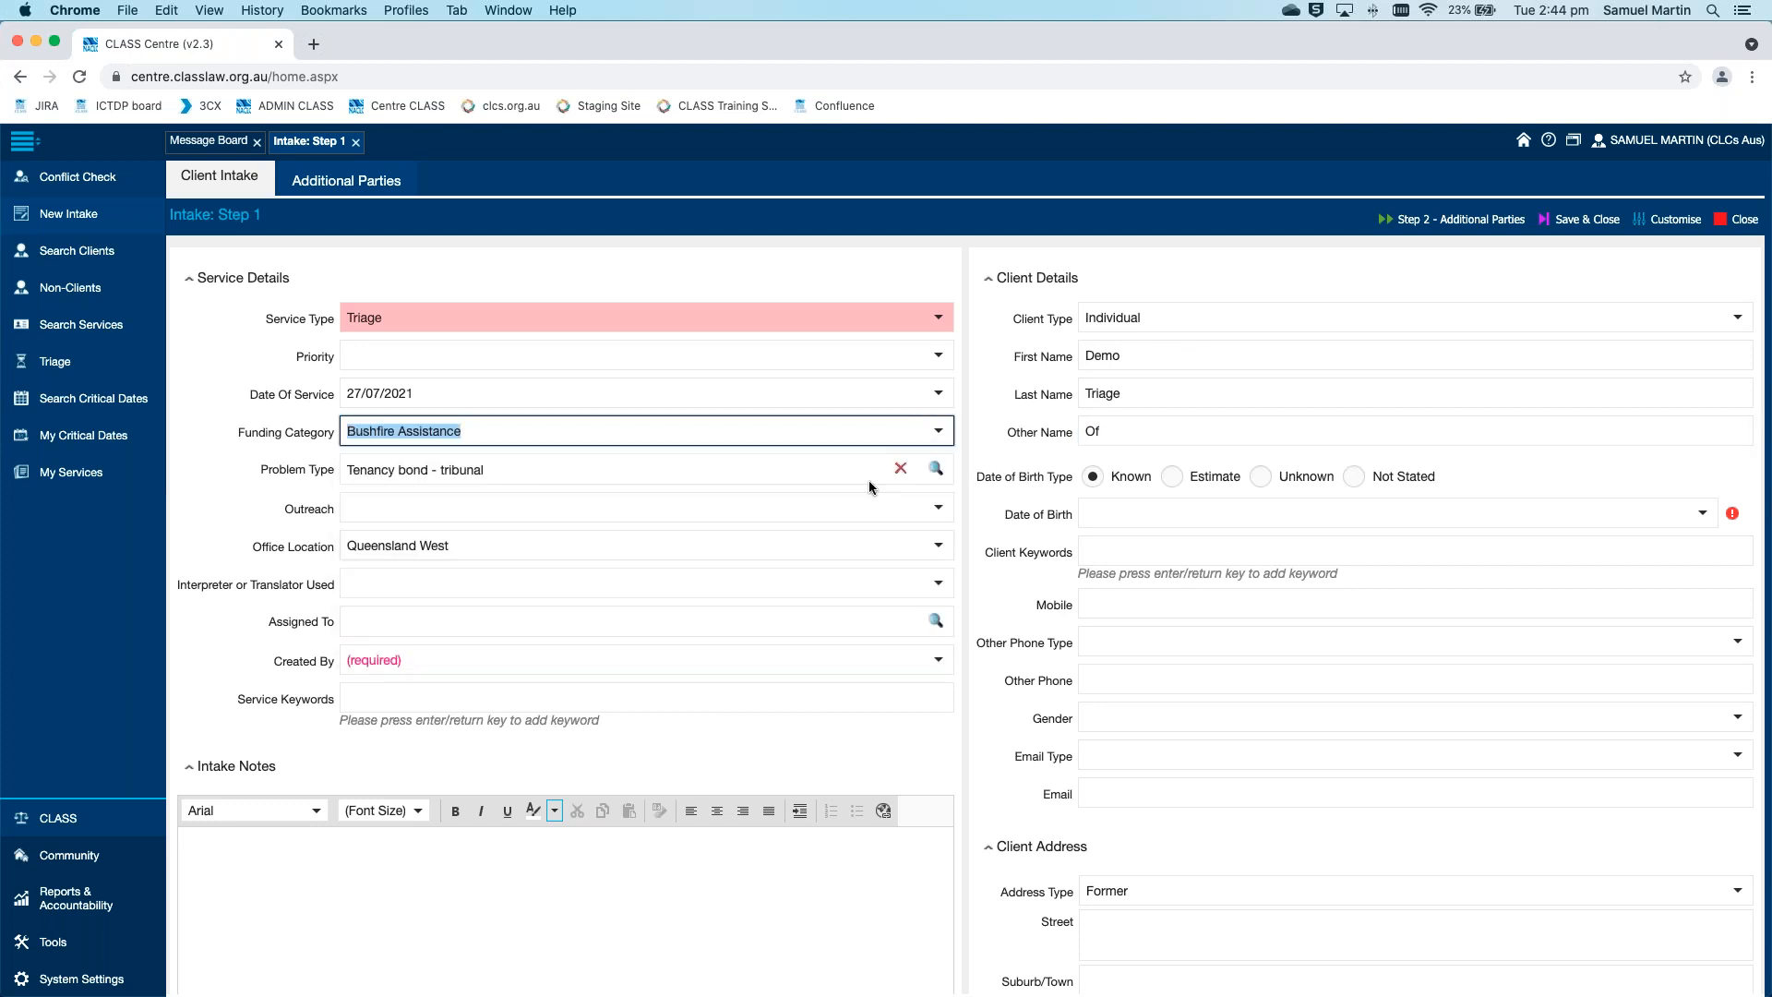
pyautogui.click(903, 662)
pyautogui.click(623, 841)
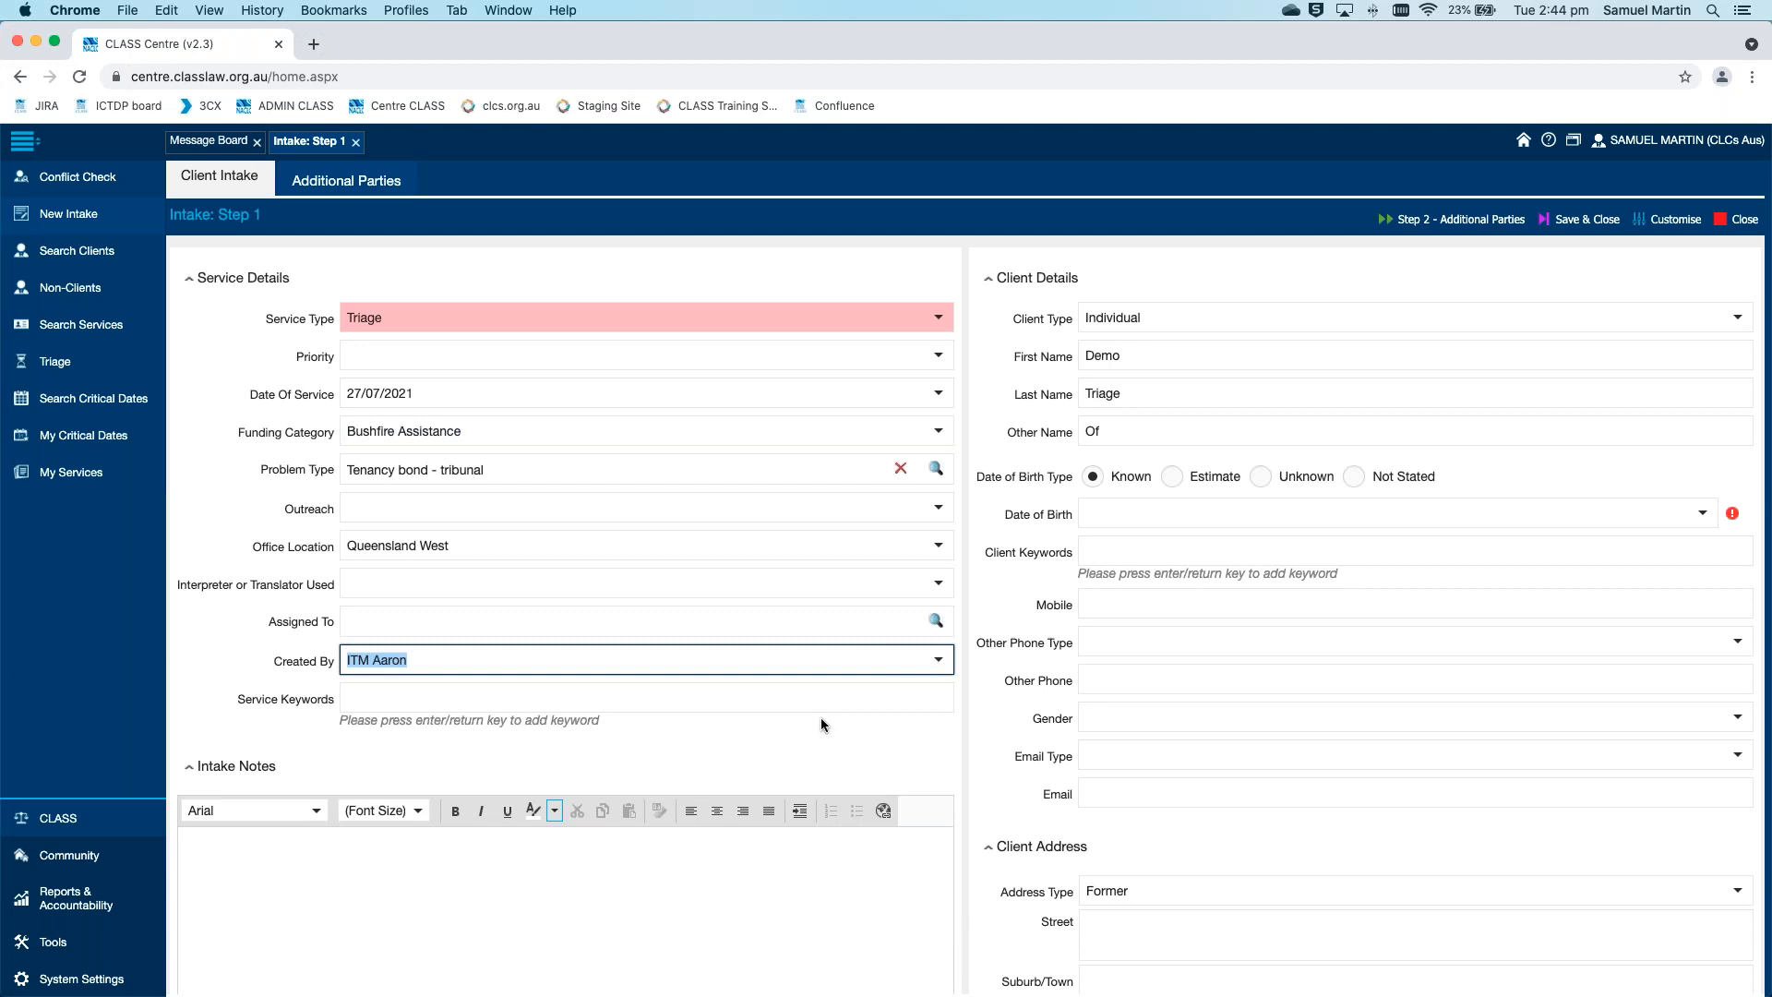
pyautogui.click(983, 618)
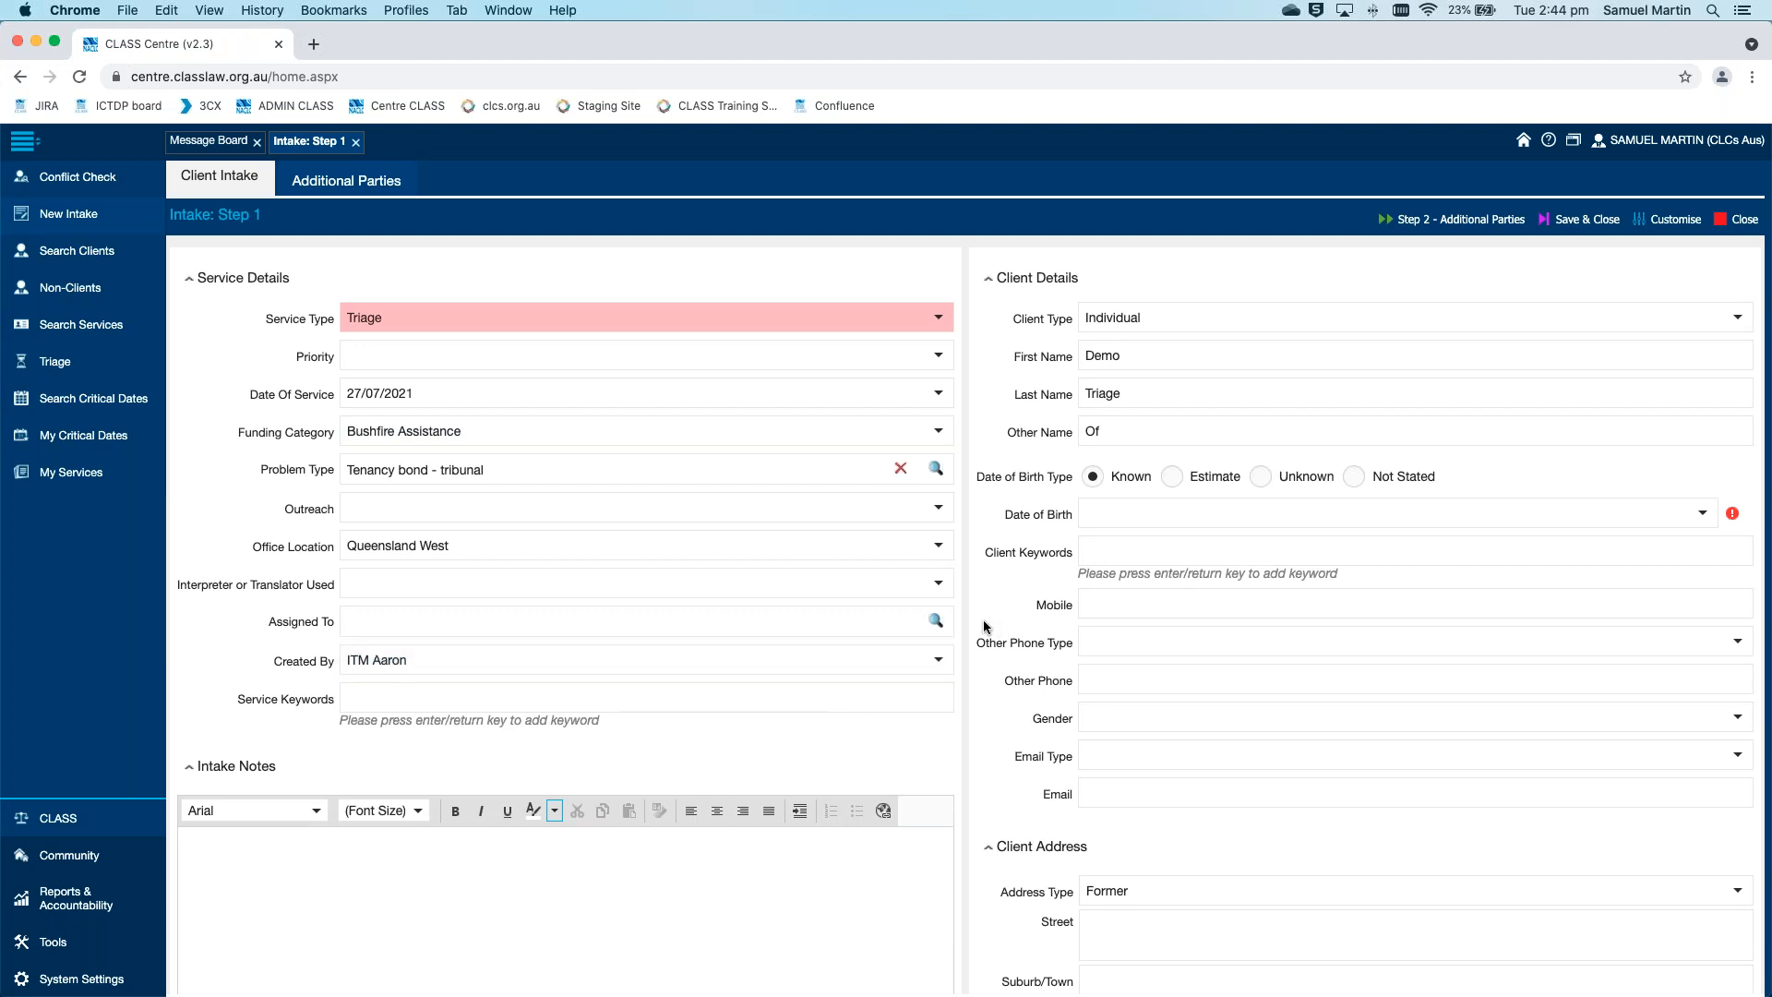
# Try to save and close the triage intake with the client's date of birth left blank
pyautogui.scroll(-4, 983, 619)
pyautogui.scroll(4, 983, 618)
pyautogui.scroll(-1, 1419, 270)
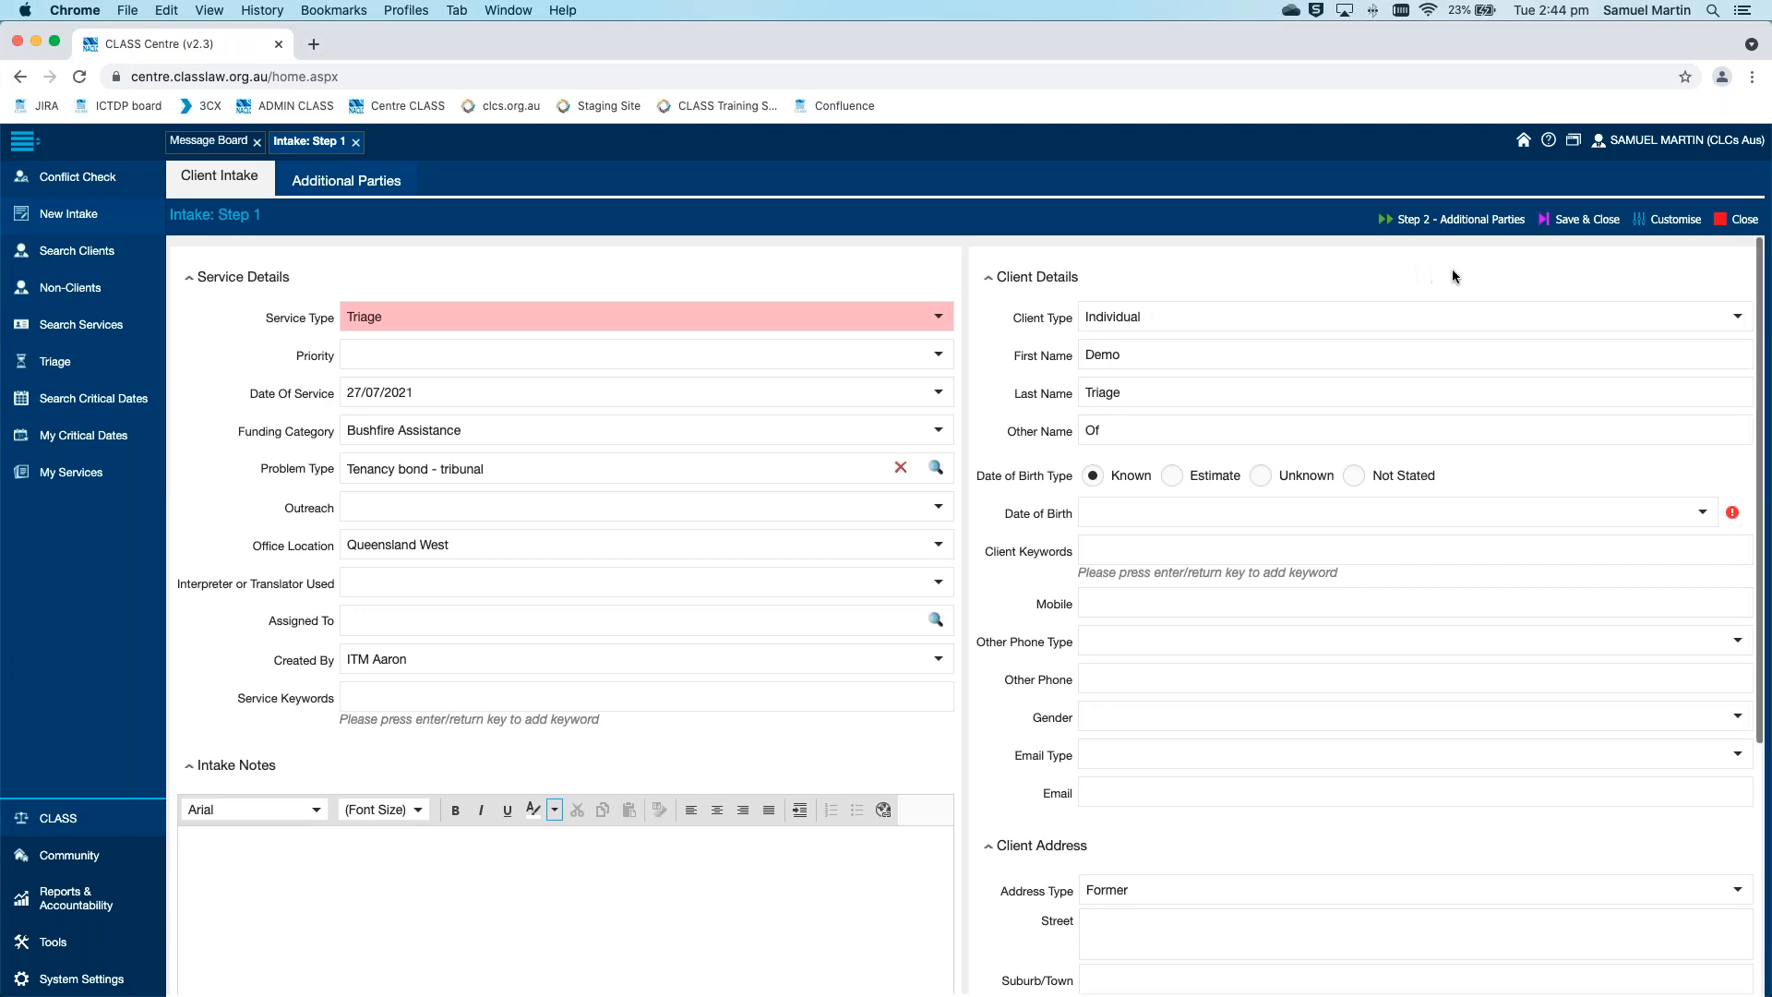
pyautogui.click(1576, 222)
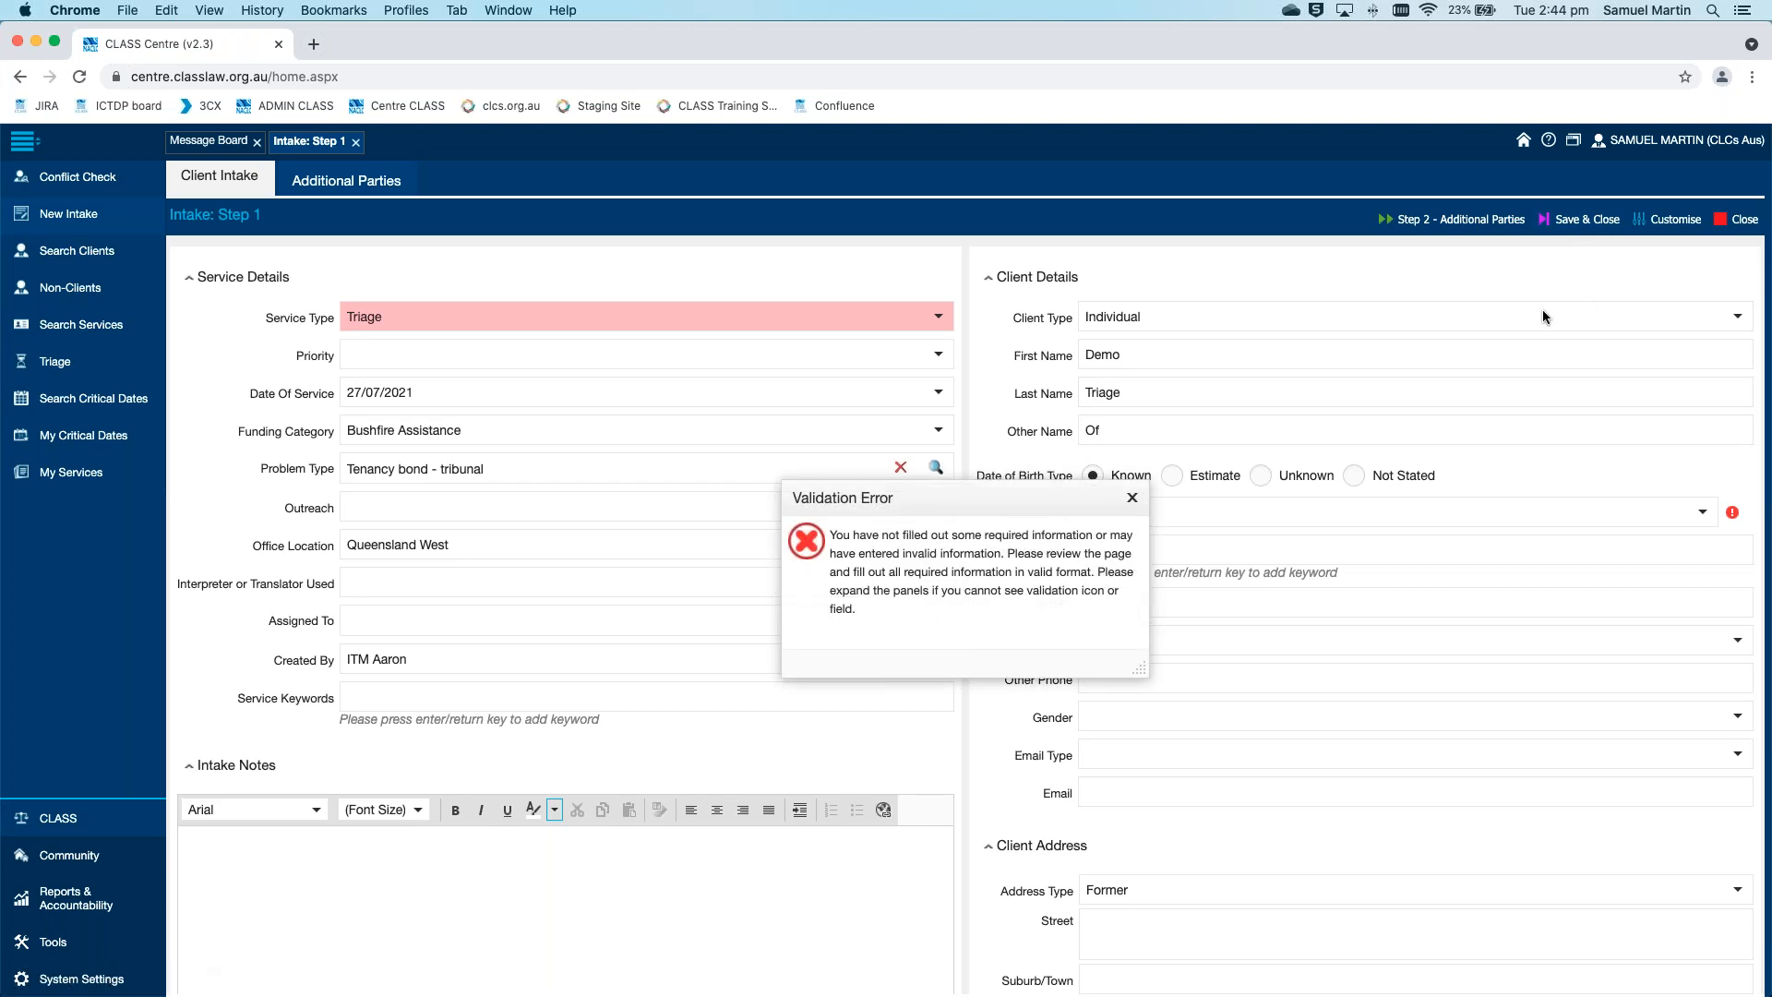
pyautogui.click(1133, 499)
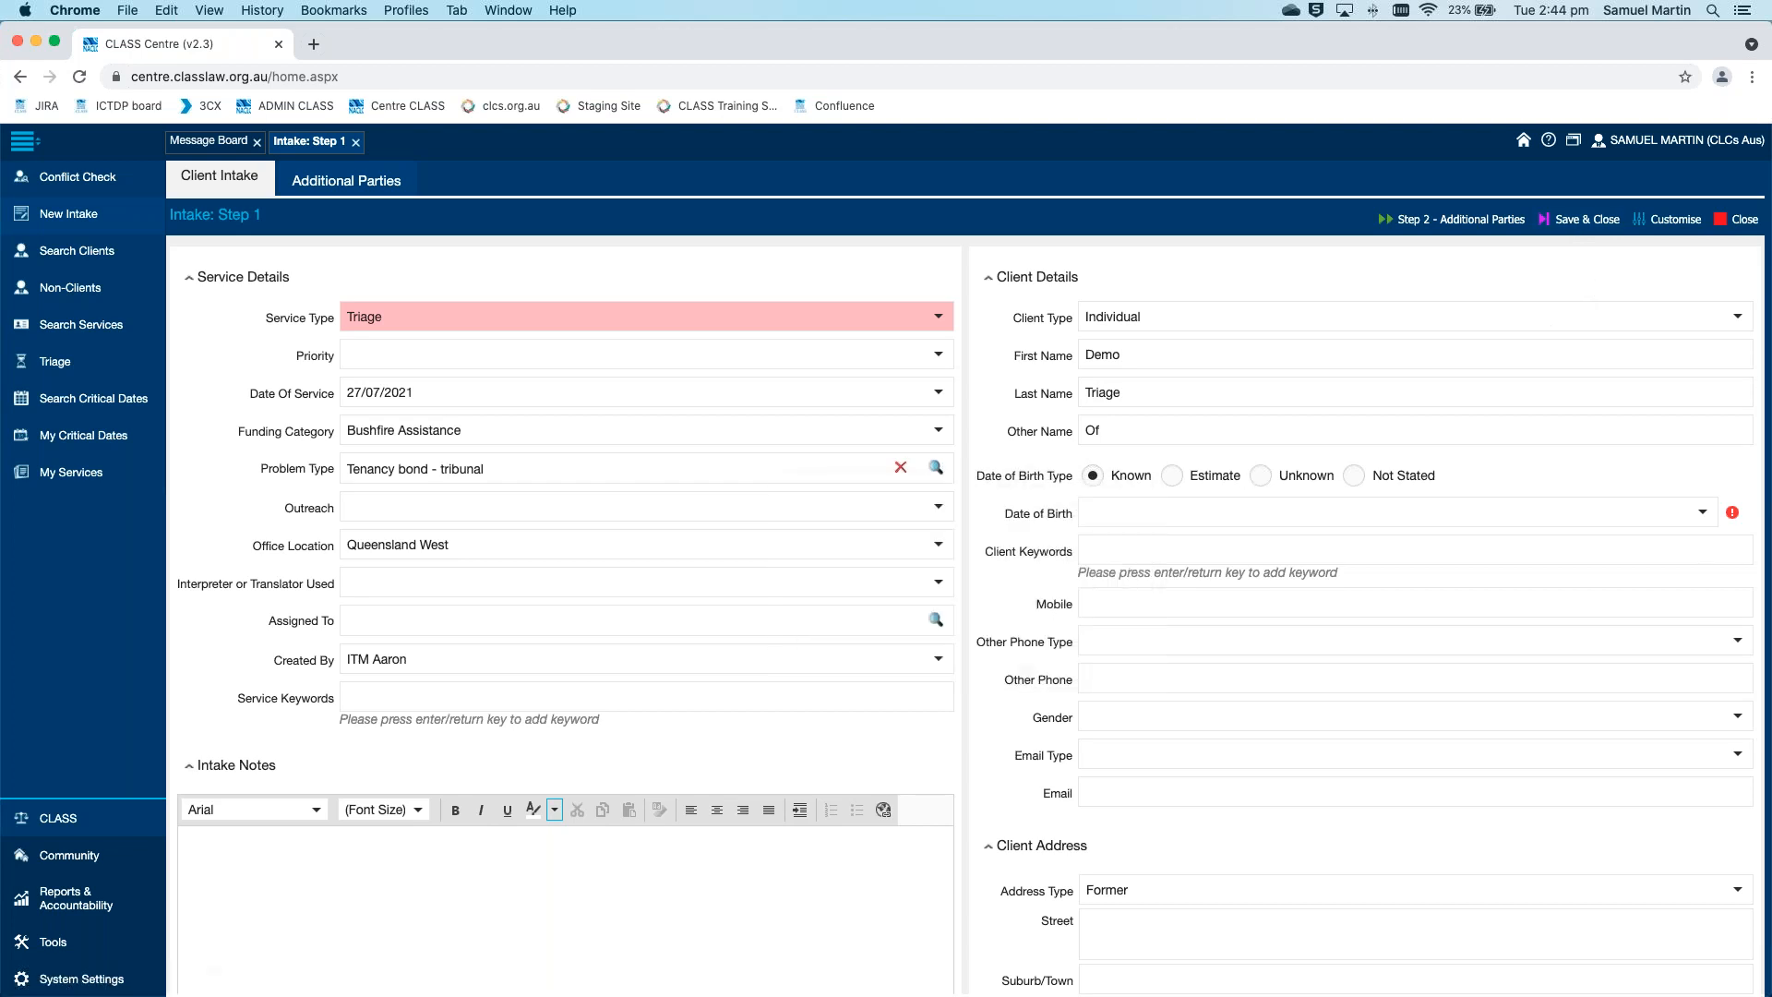
# Set the client's Date of Birth Type to Not Stated, then save and close the intake
pyautogui.click(1346, 478)
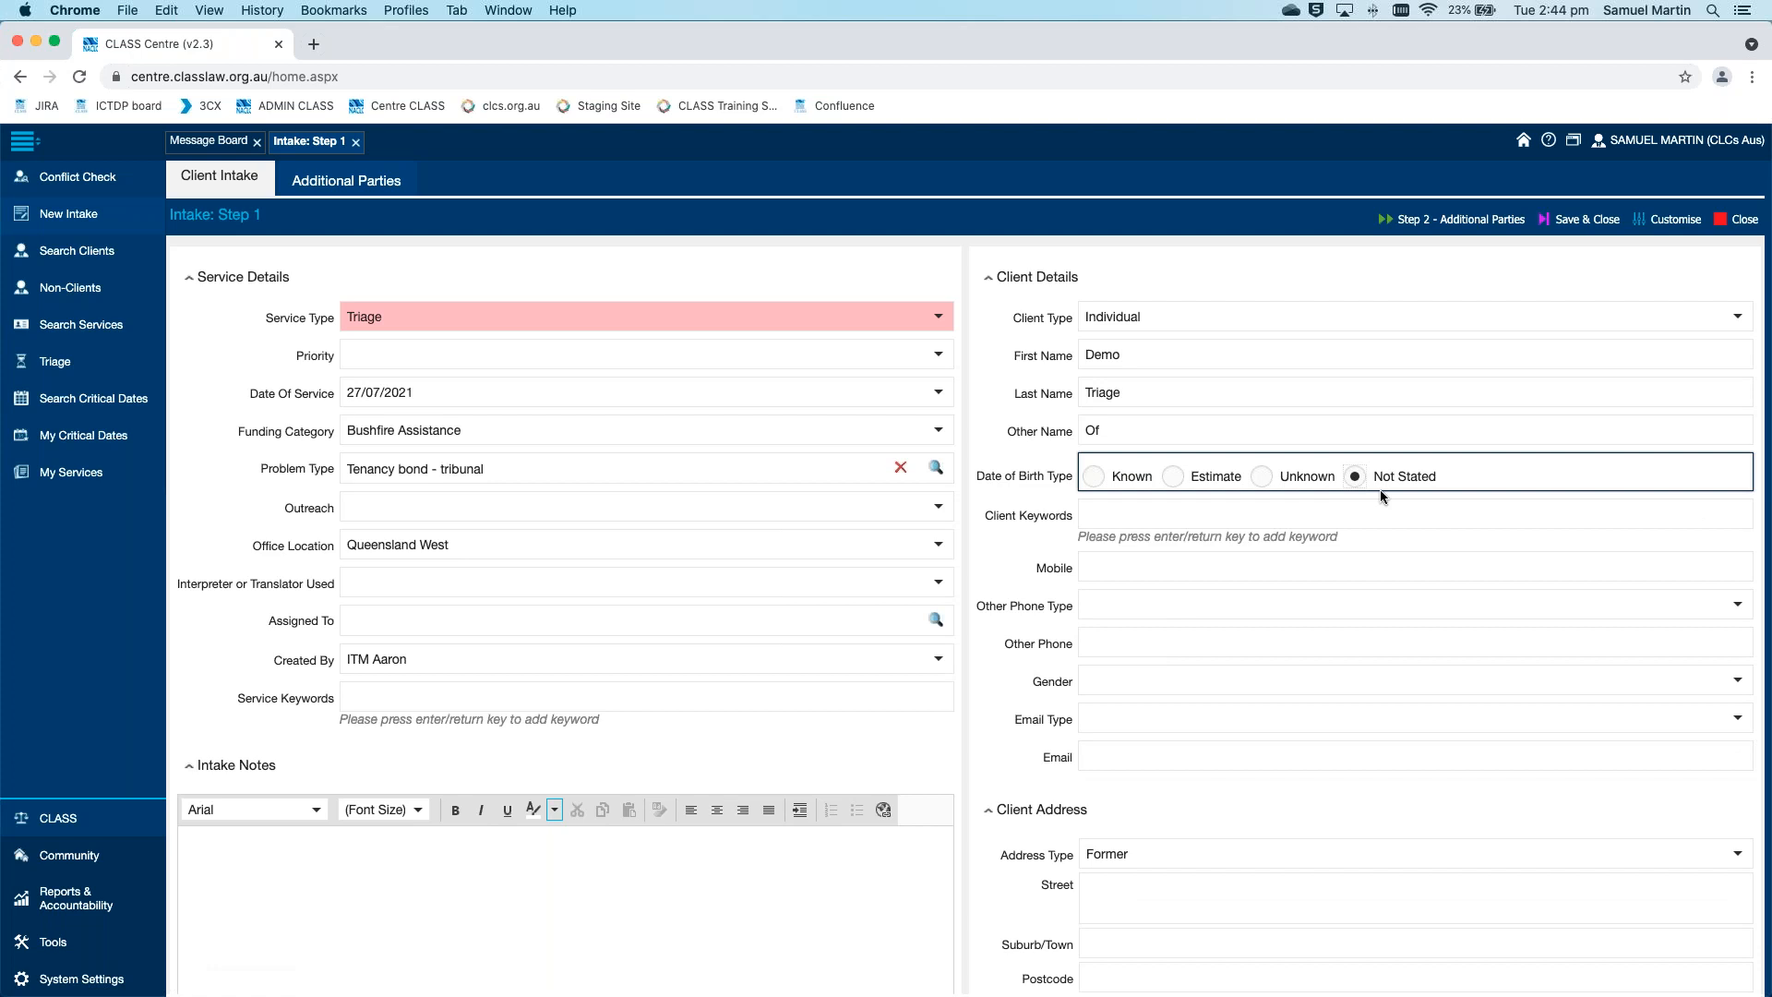
pyautogui.scroll(-3, 1380, 489)
pyautogui.scroll(-2, 1381, 489)
pyautogui.scroll(5, 1381, 489)
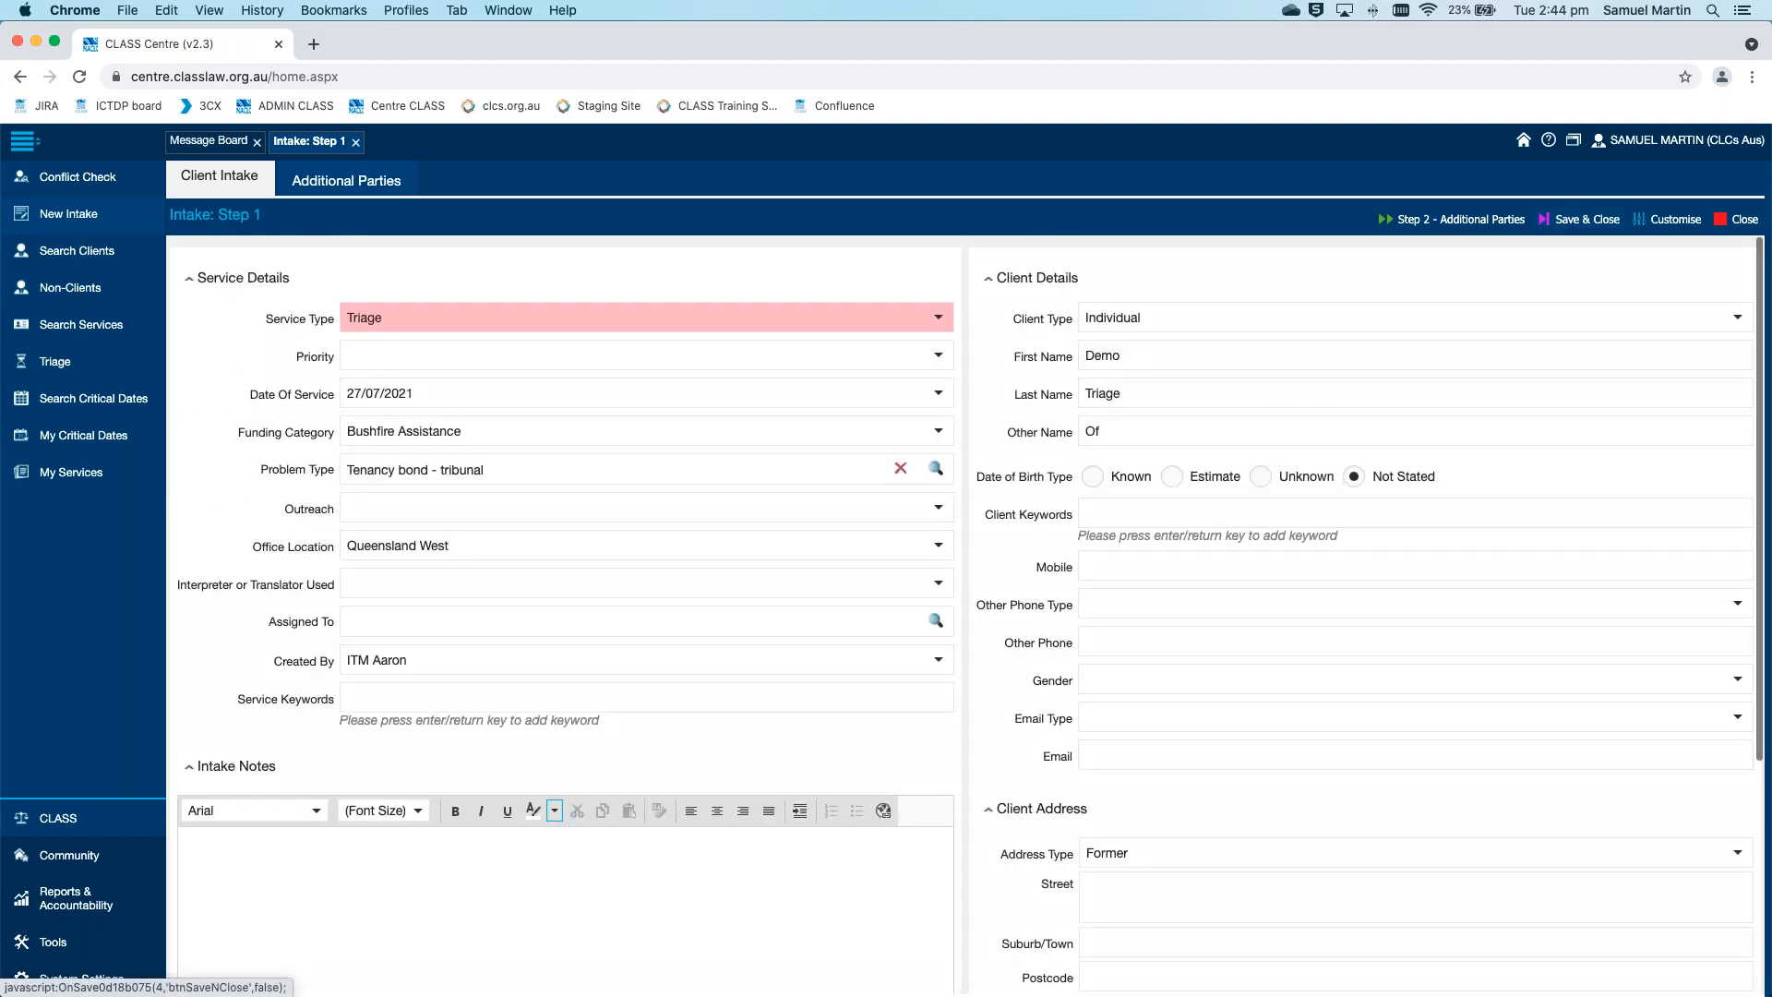
pyautogui.click(1580, 220)
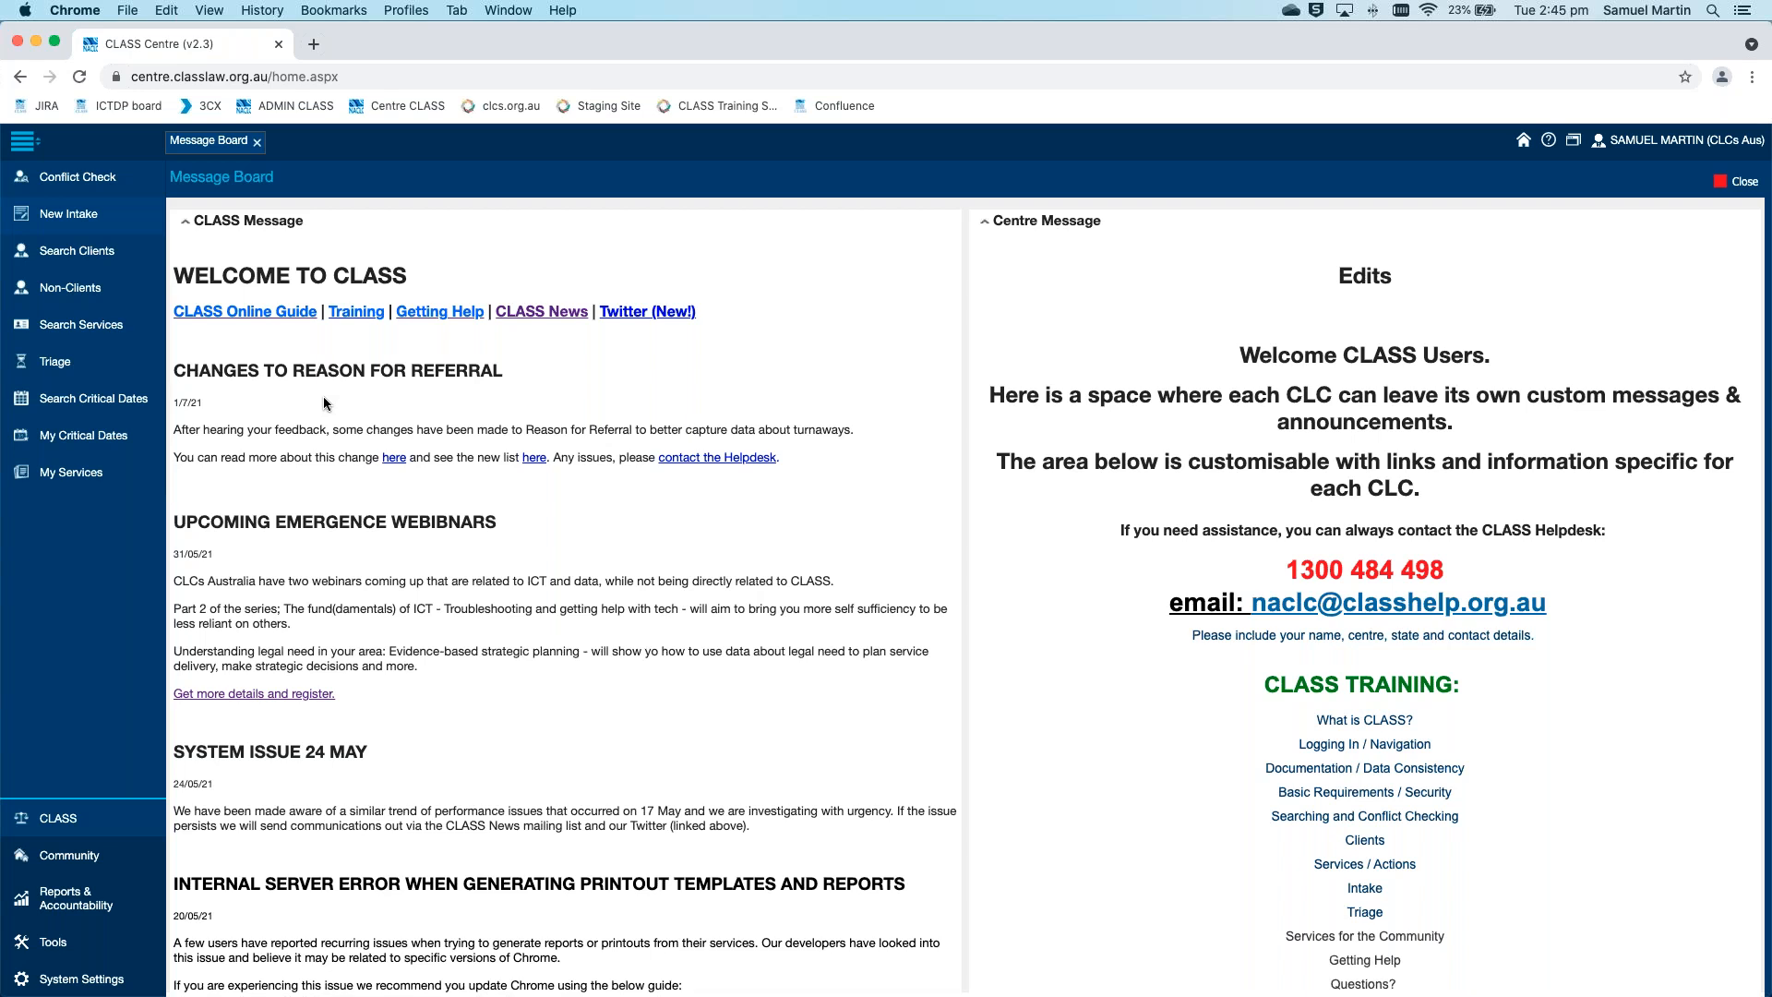
# Look through the Triage services list and open the newly created Triage service dated 27/07/2021
pyautogui.click(61, 370)
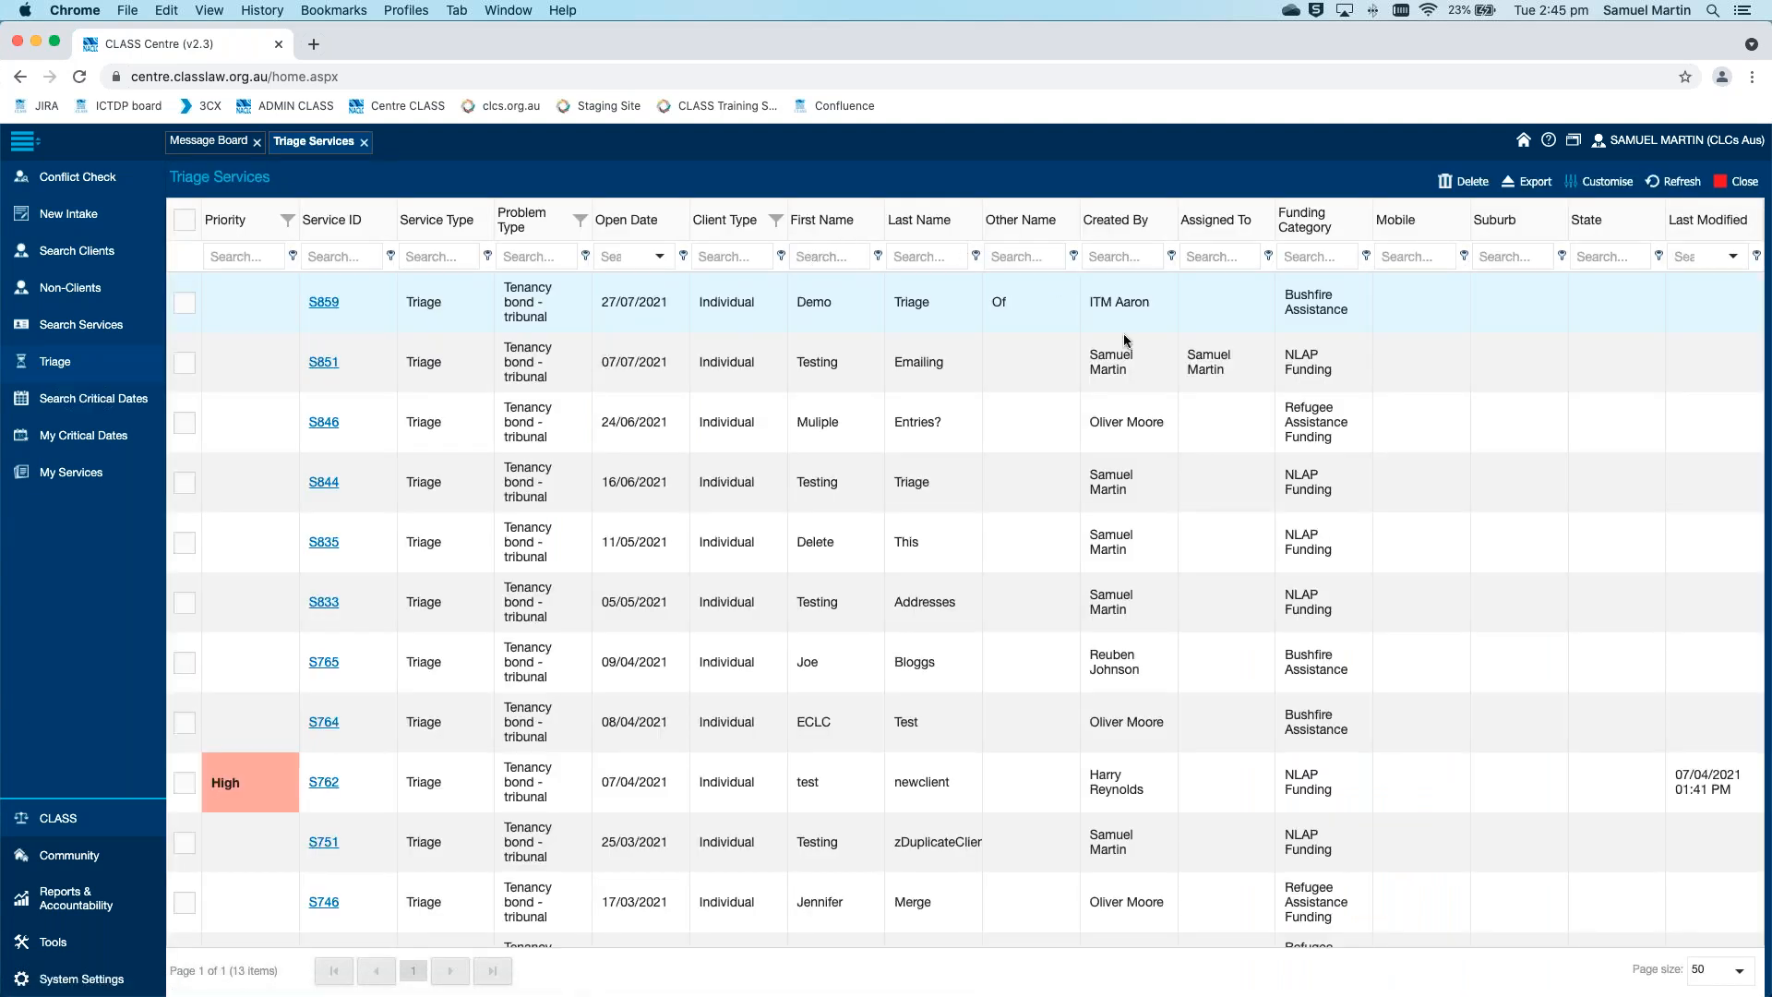
pyautogui.scroll(-3, 1127, 340)
pyautogui.scroll(3, 1126, 344)
pyautogui.scroll(-2, 639, 321)
pyautogui.scroll(2, 638, 321)
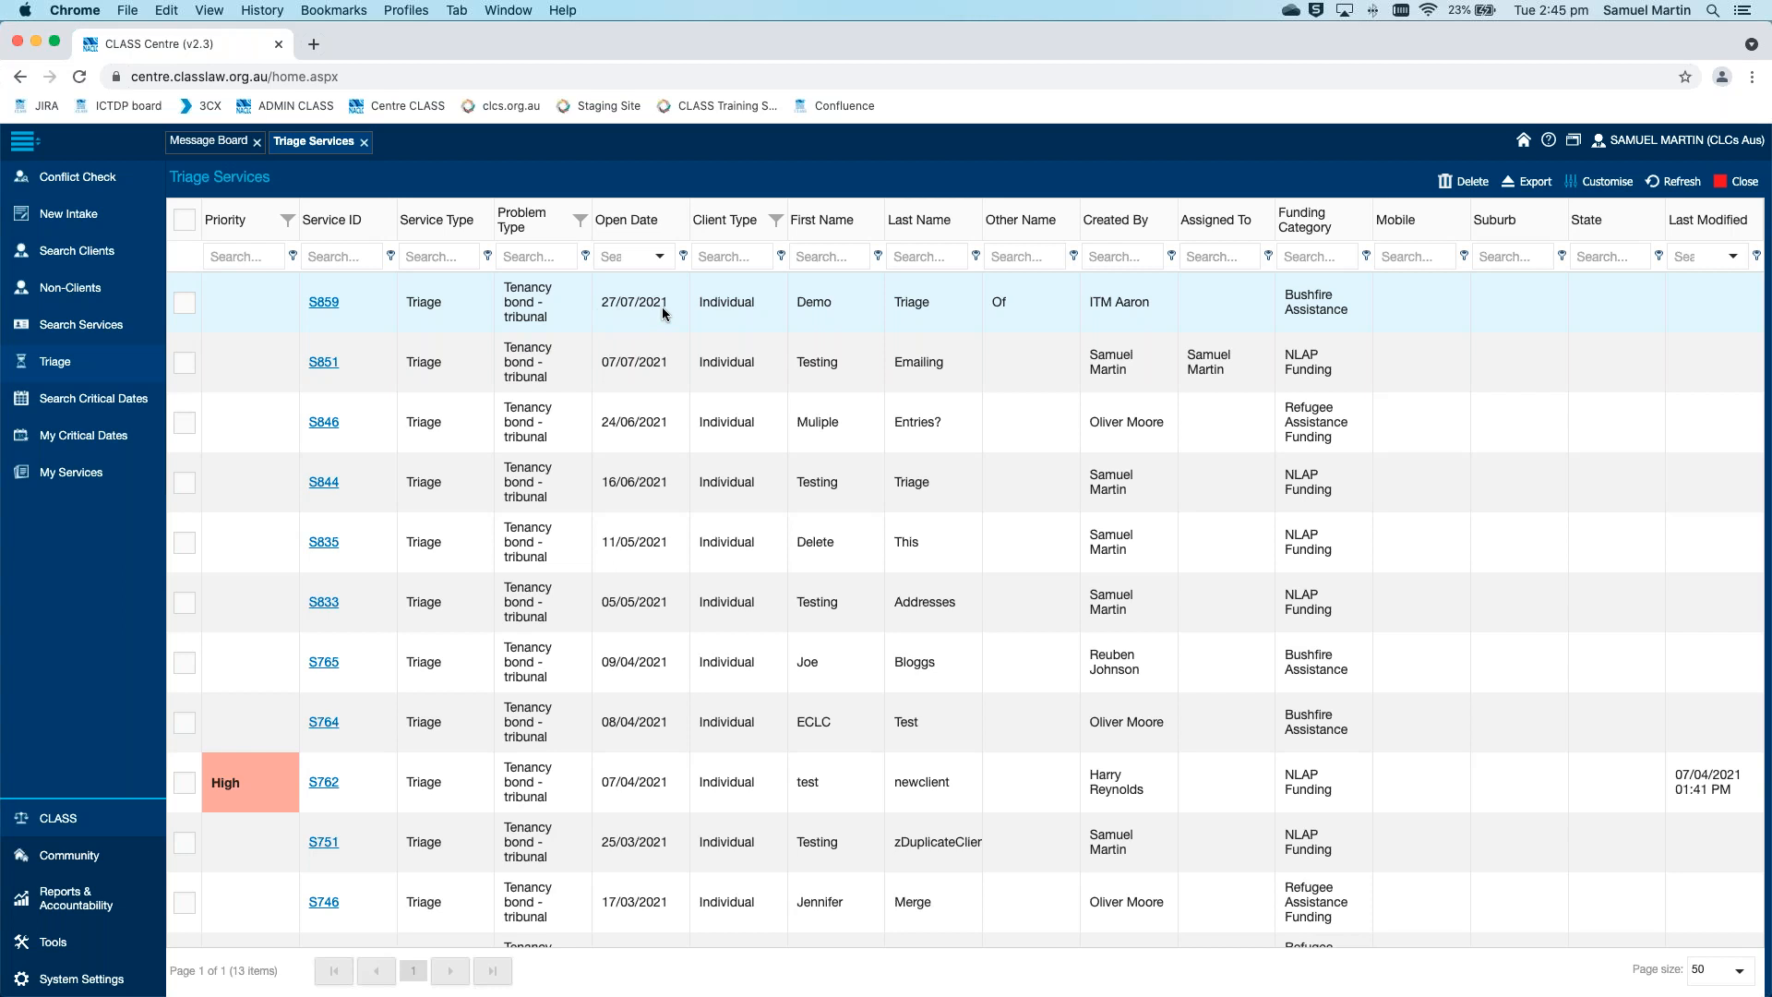
pyautogui.click(335, 310)
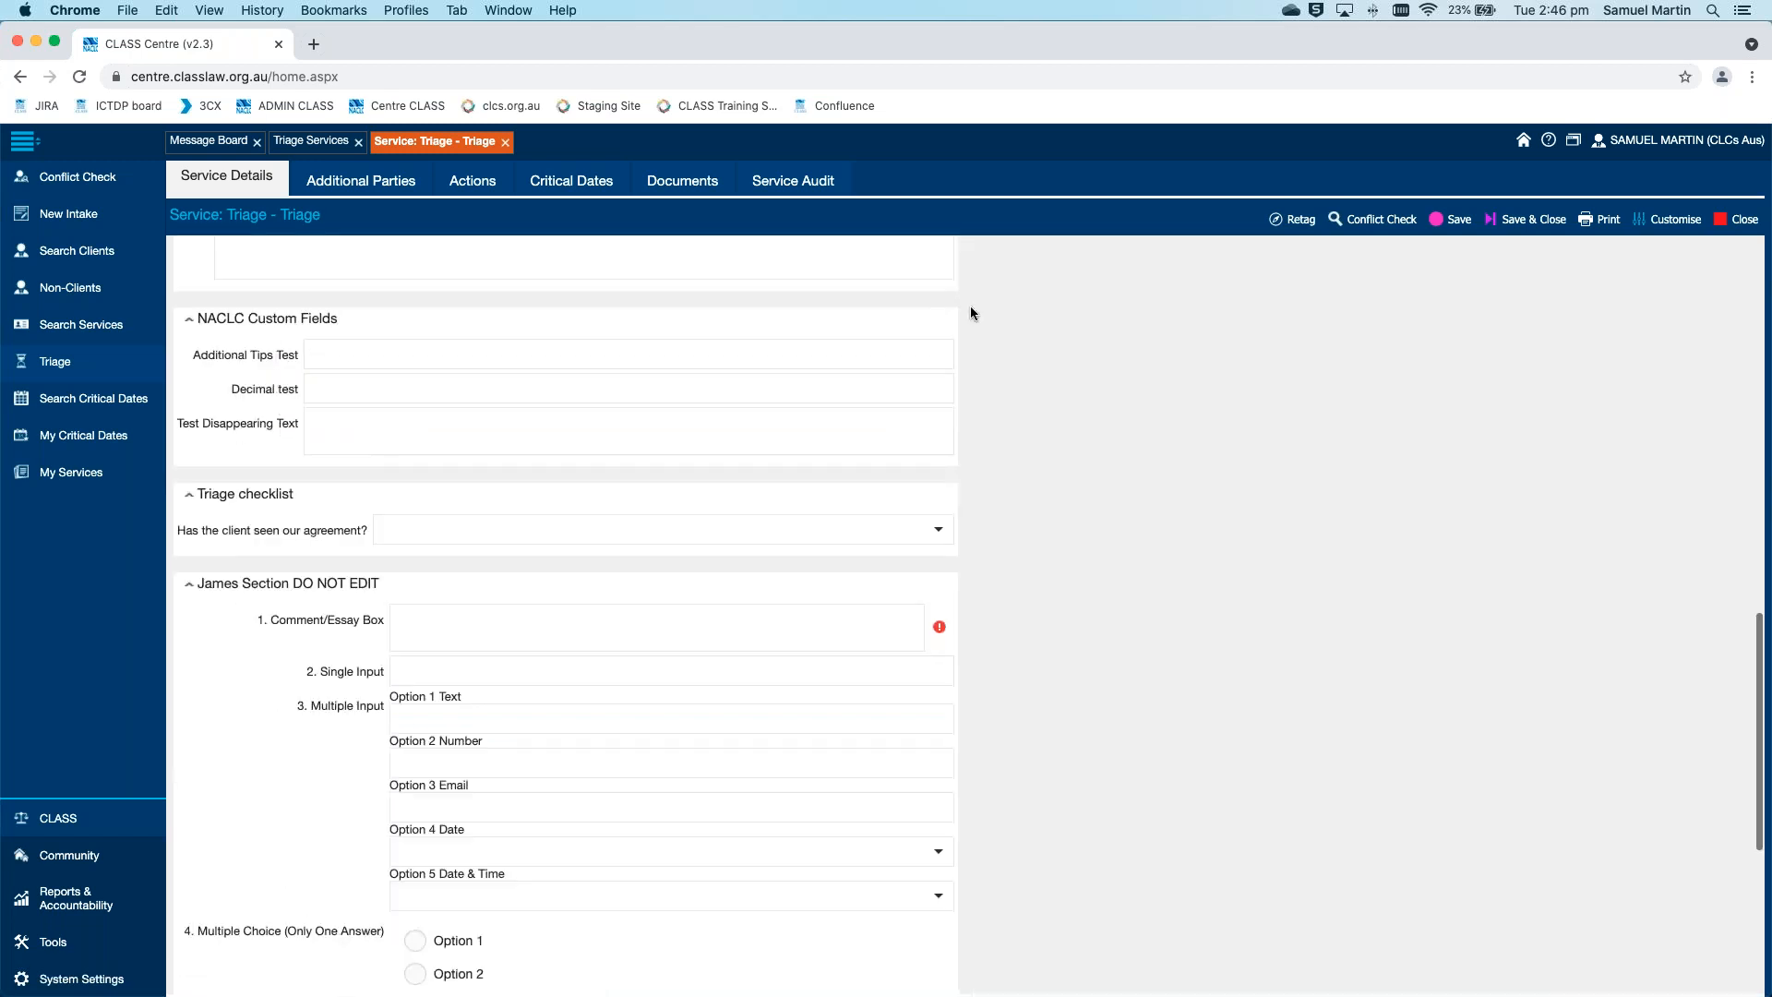
# Convert the triage service by changing its Service Type to Legal Advice
pyautogui.scroll(13, 971, 309)
pyautogui.click(938, 305)
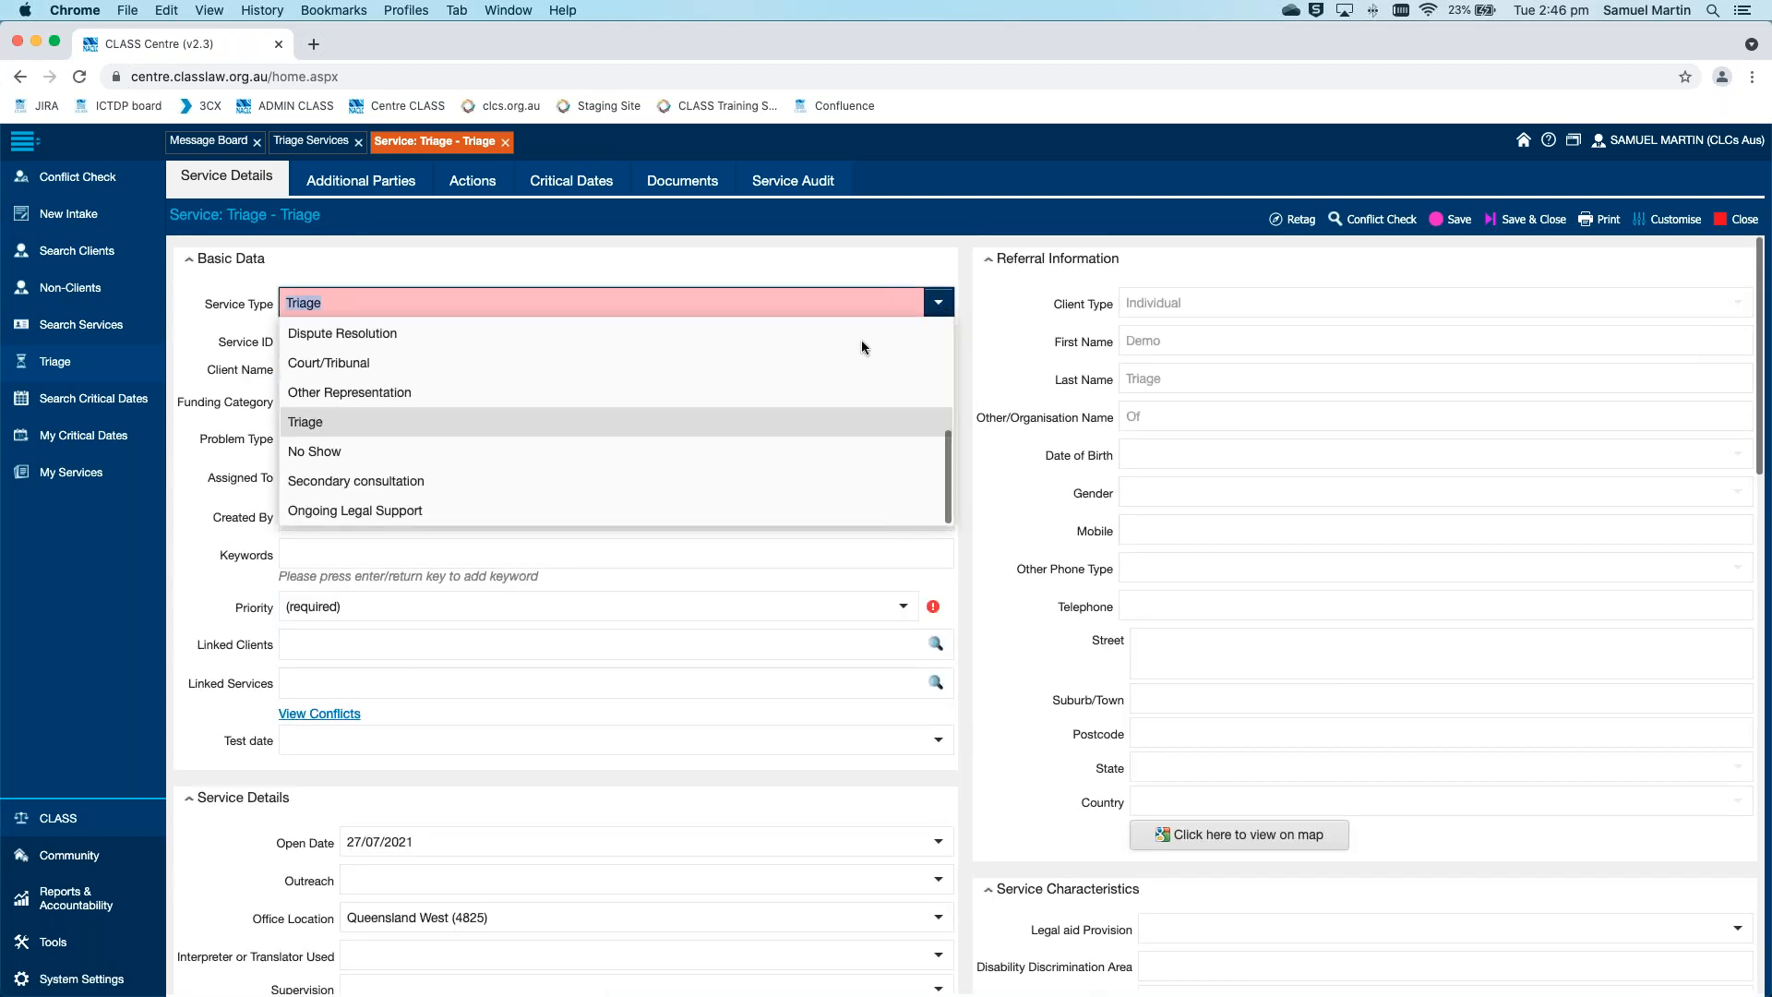
pyautogui.scroll(3, 837, 413)
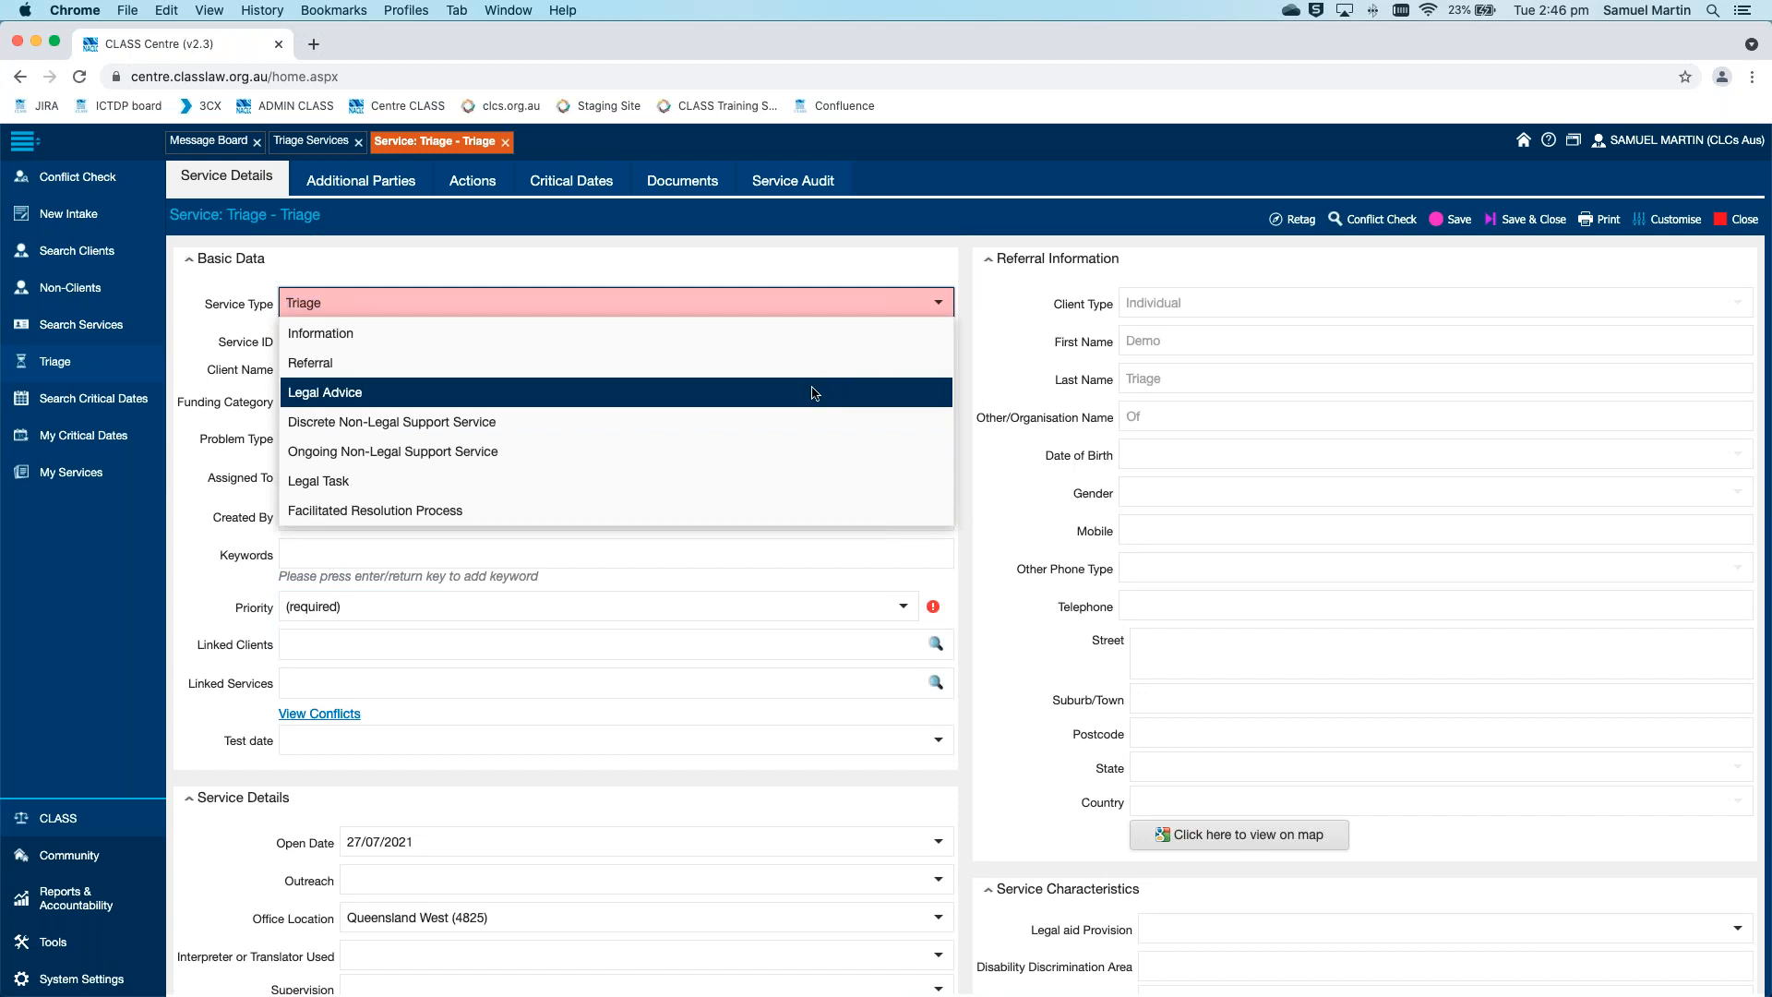
pyautogui.click(821, 392)
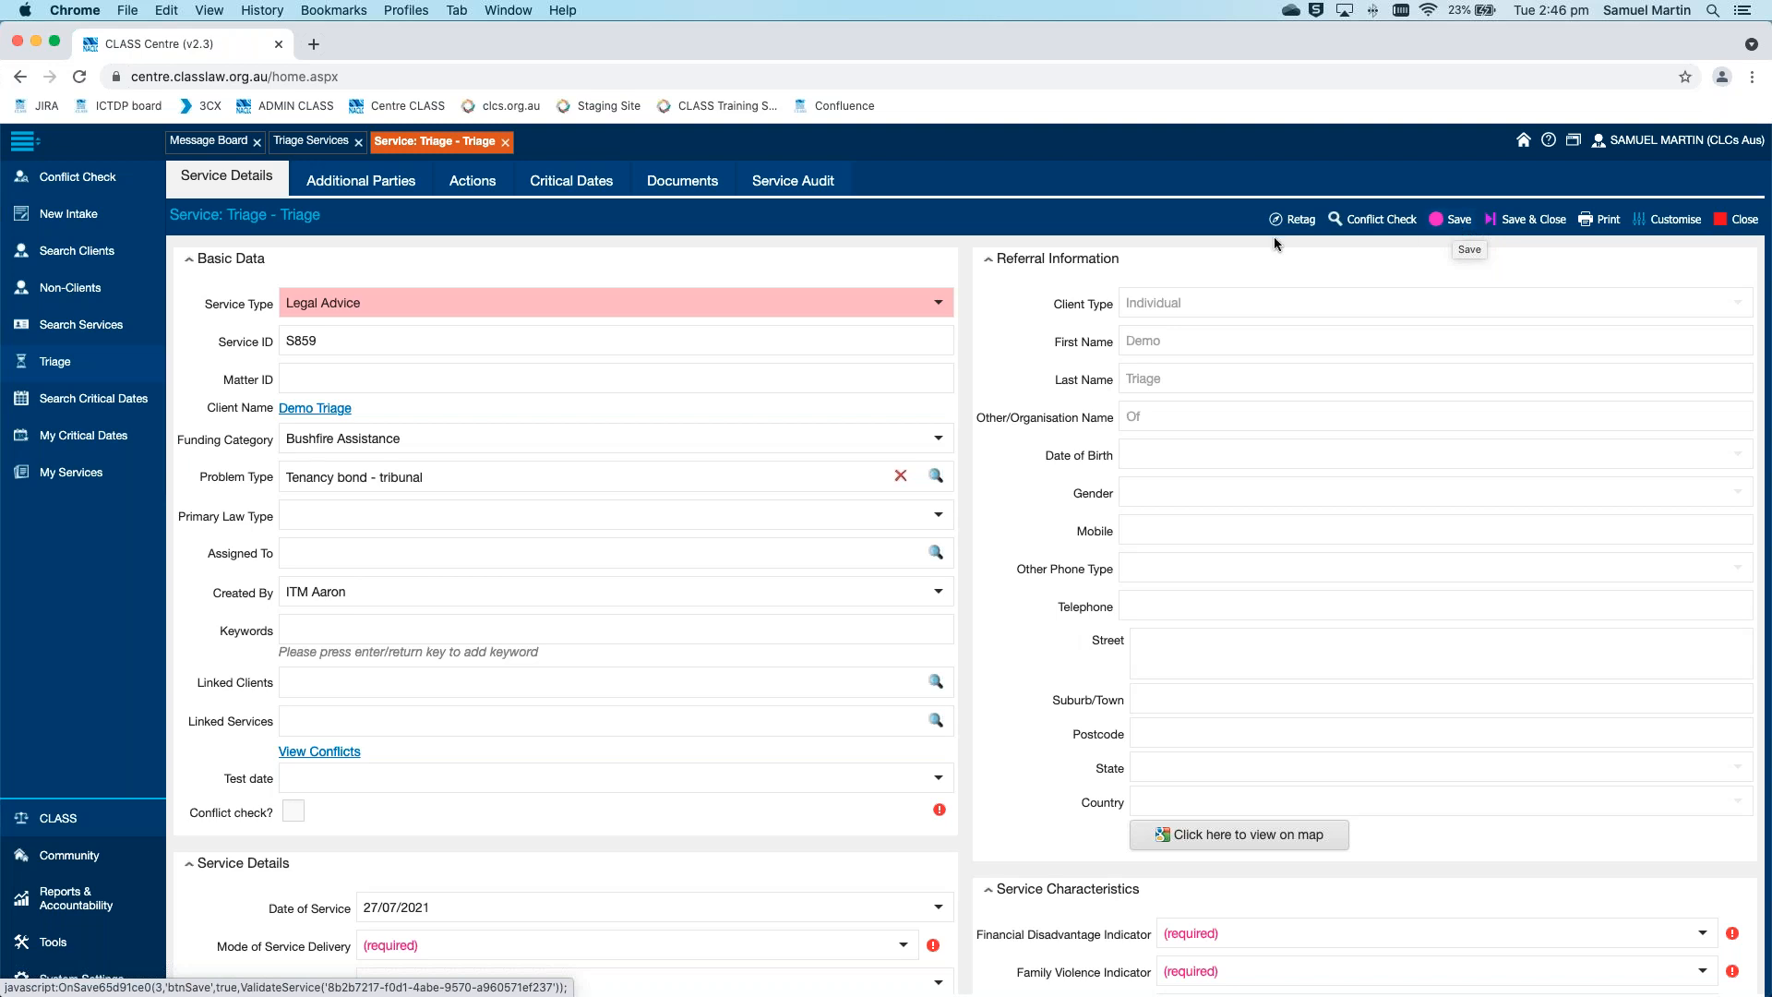
# Review the Triage services list, then return to the converted service and look over its details
pyautogui.click(301, 141)
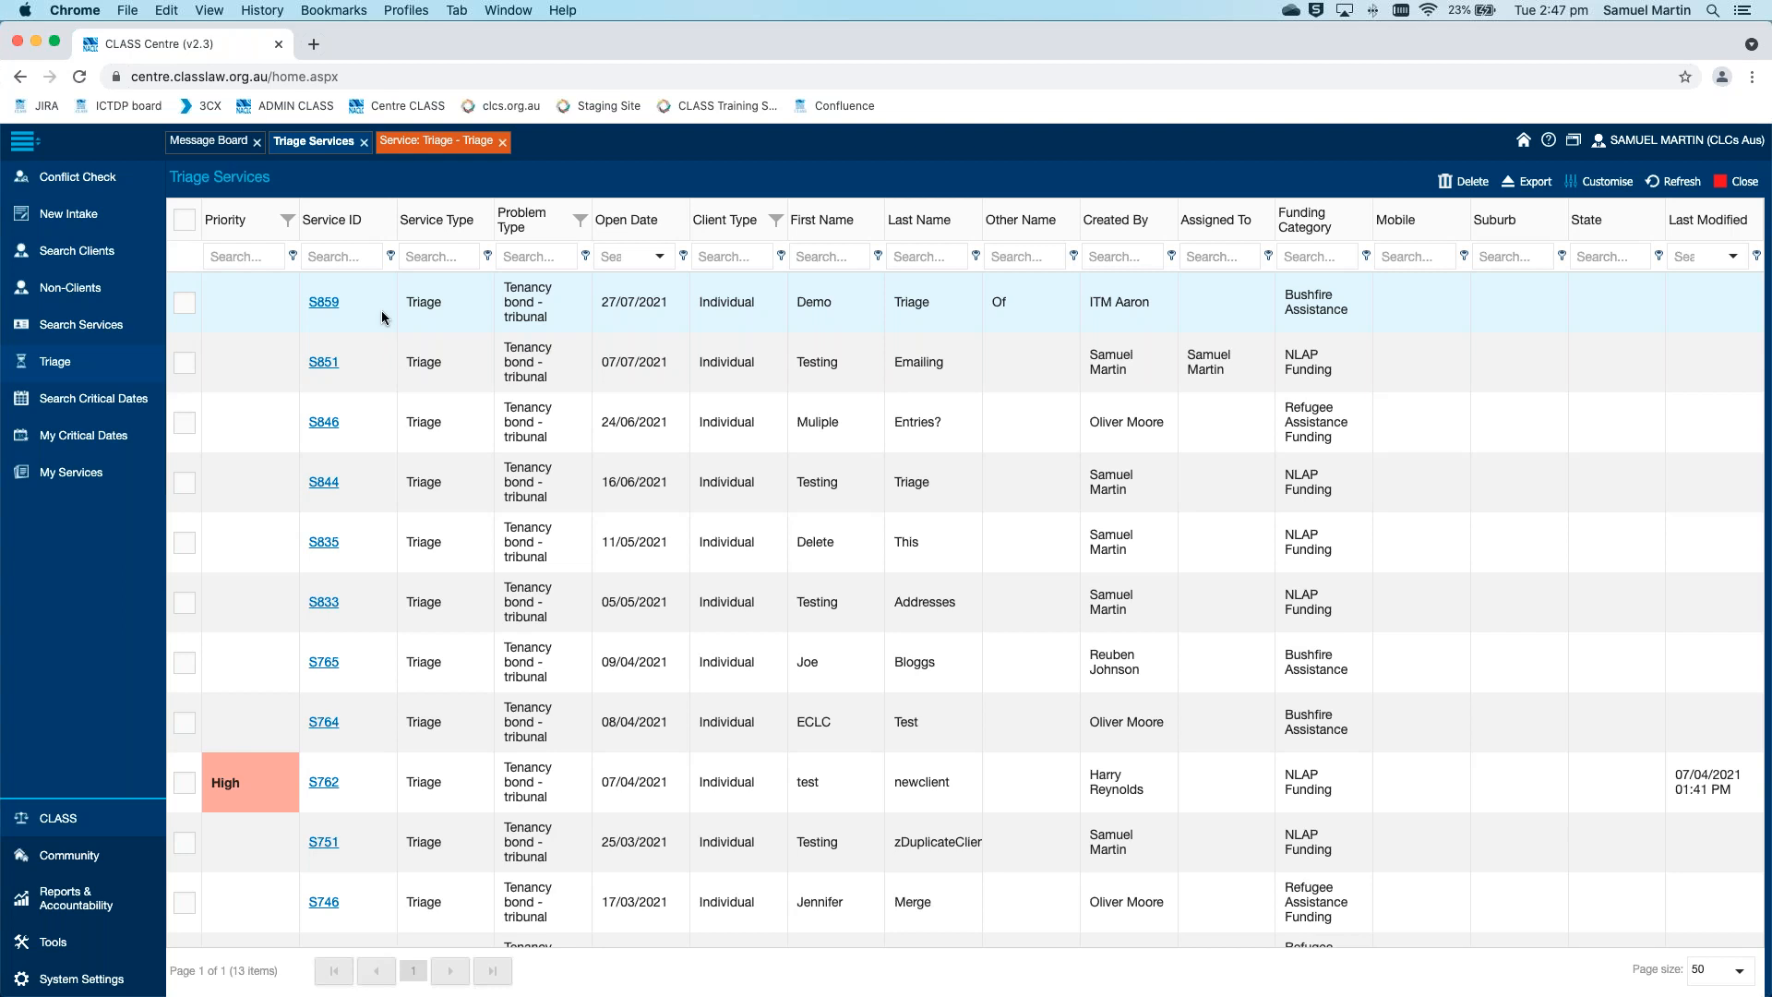
pyautogui.click(324, 303)
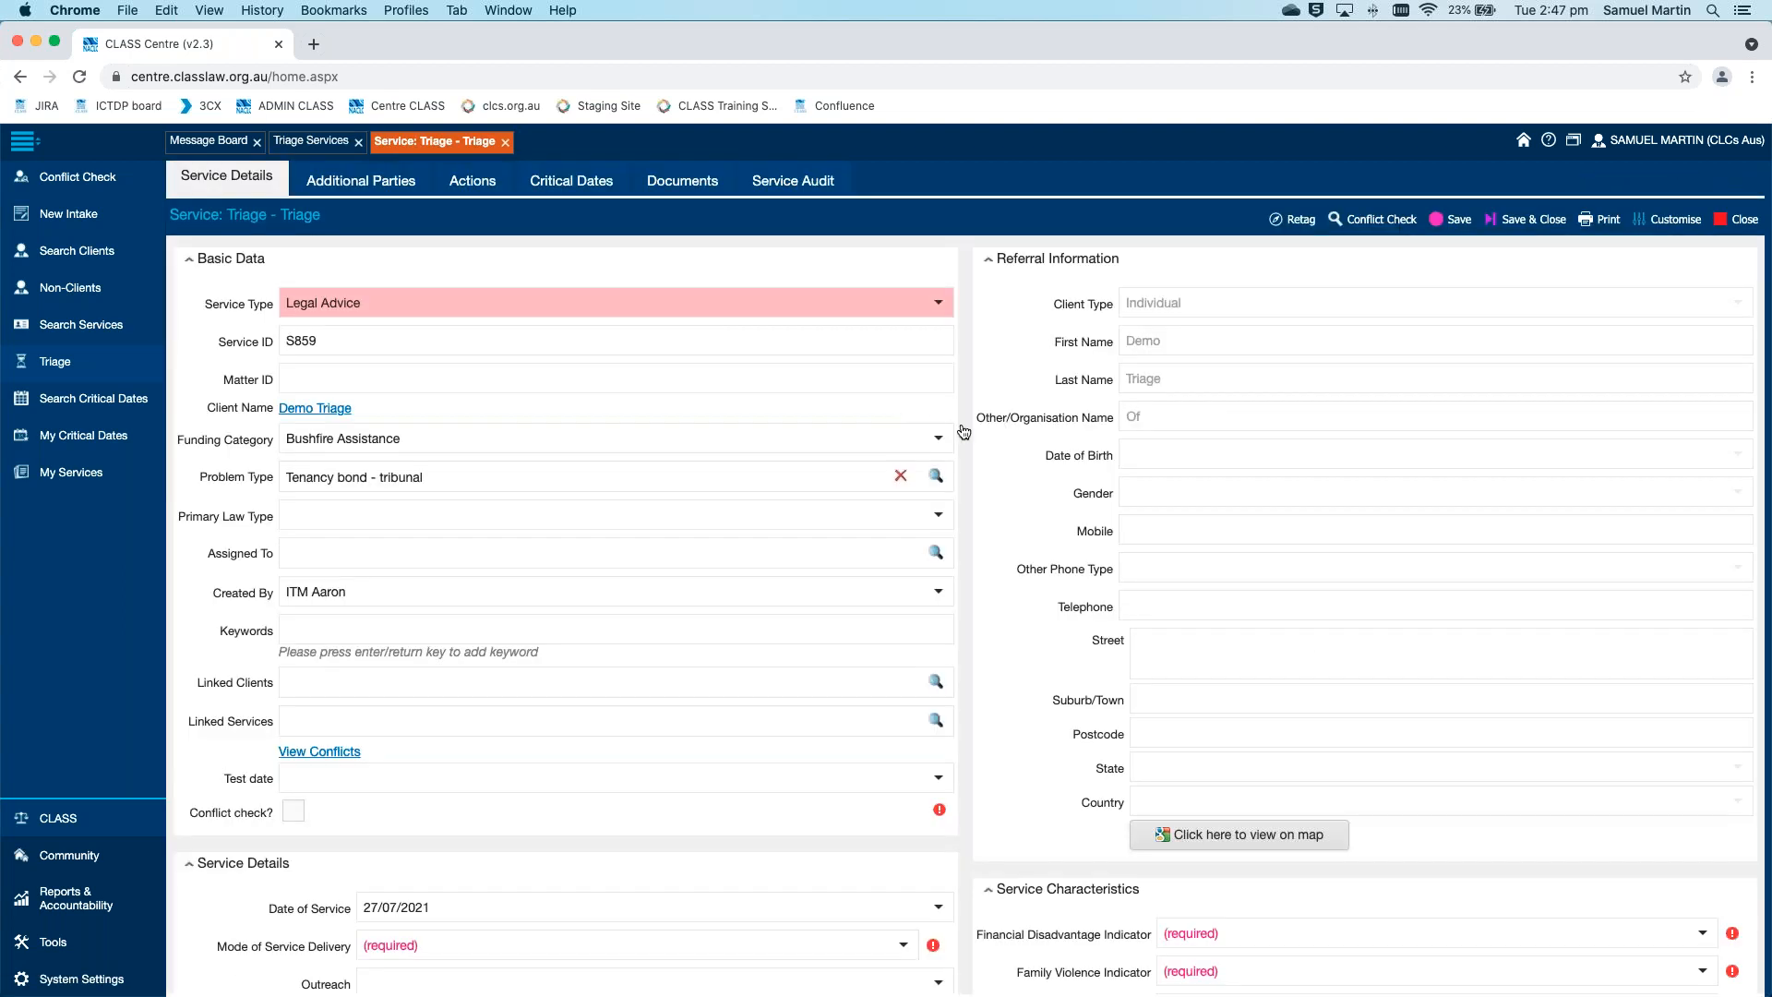
pyautogui.scroll(-1, 962, 425)
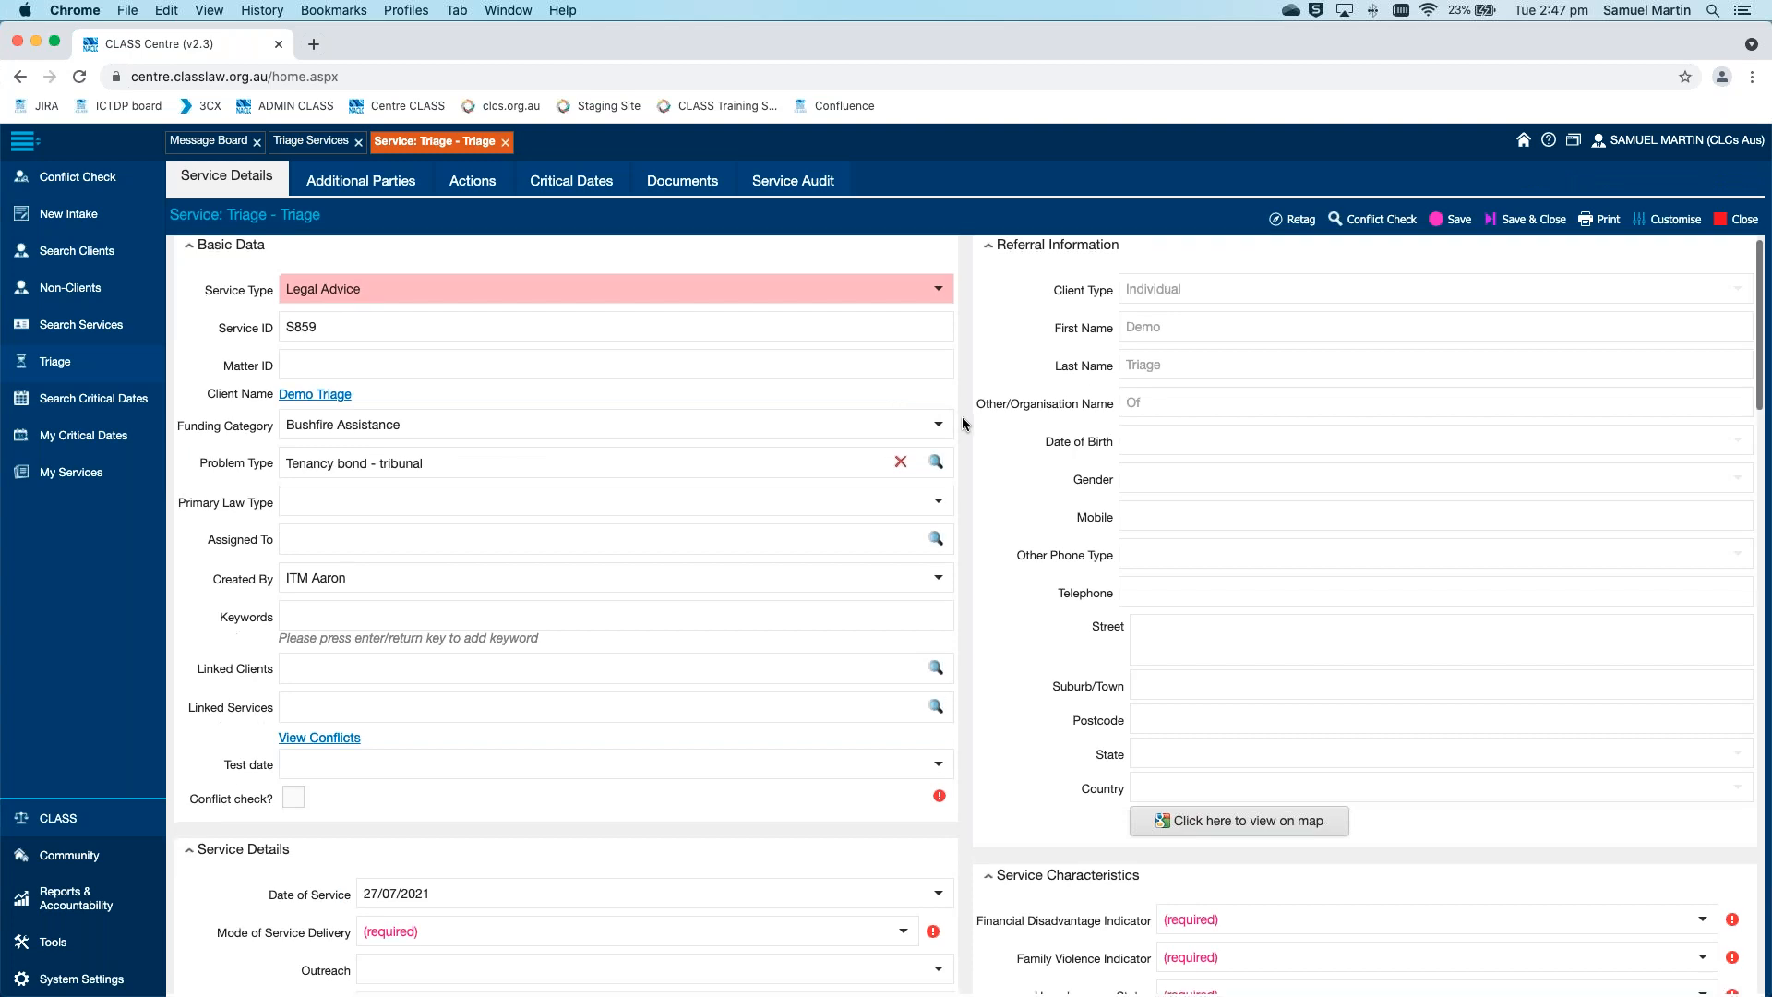
pyautogui.scroll(1, 963, 425)
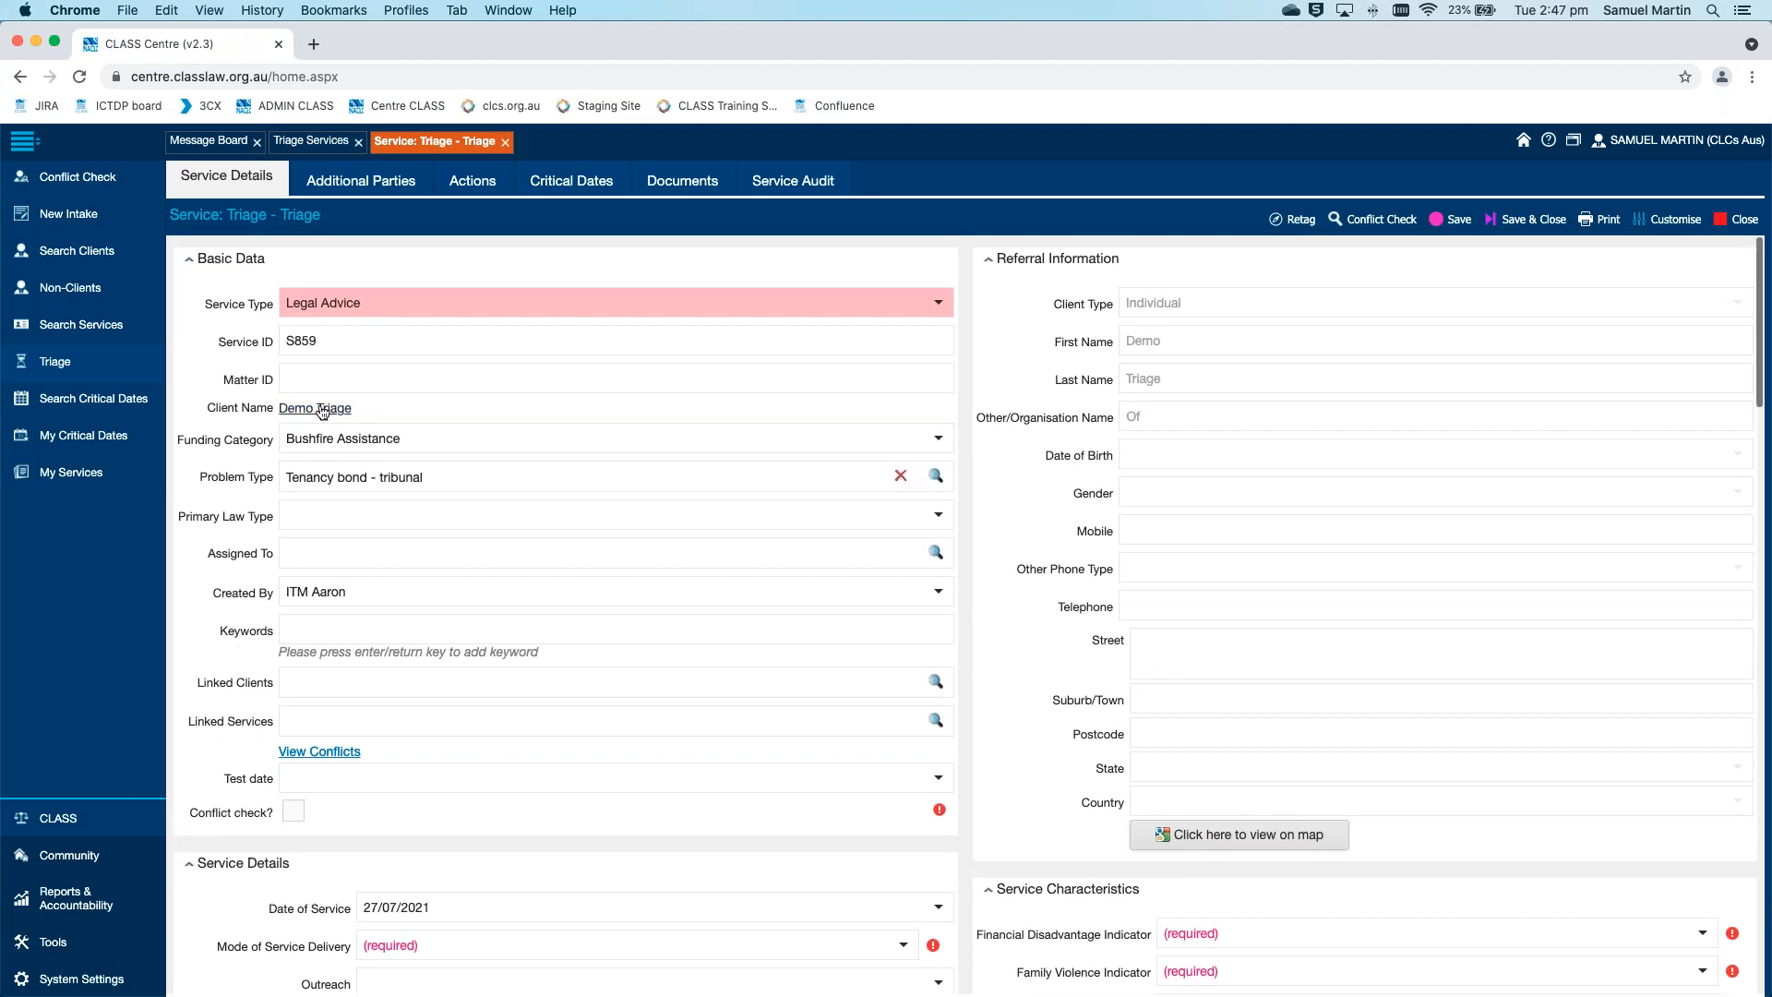
# Open the service's client and set Aboriginal & Torres Strait Islander Status to Yes, Aboriginal and Main Language Spoken at Home to 1199 Celtic, nec
pyautogui.click(335, 408)
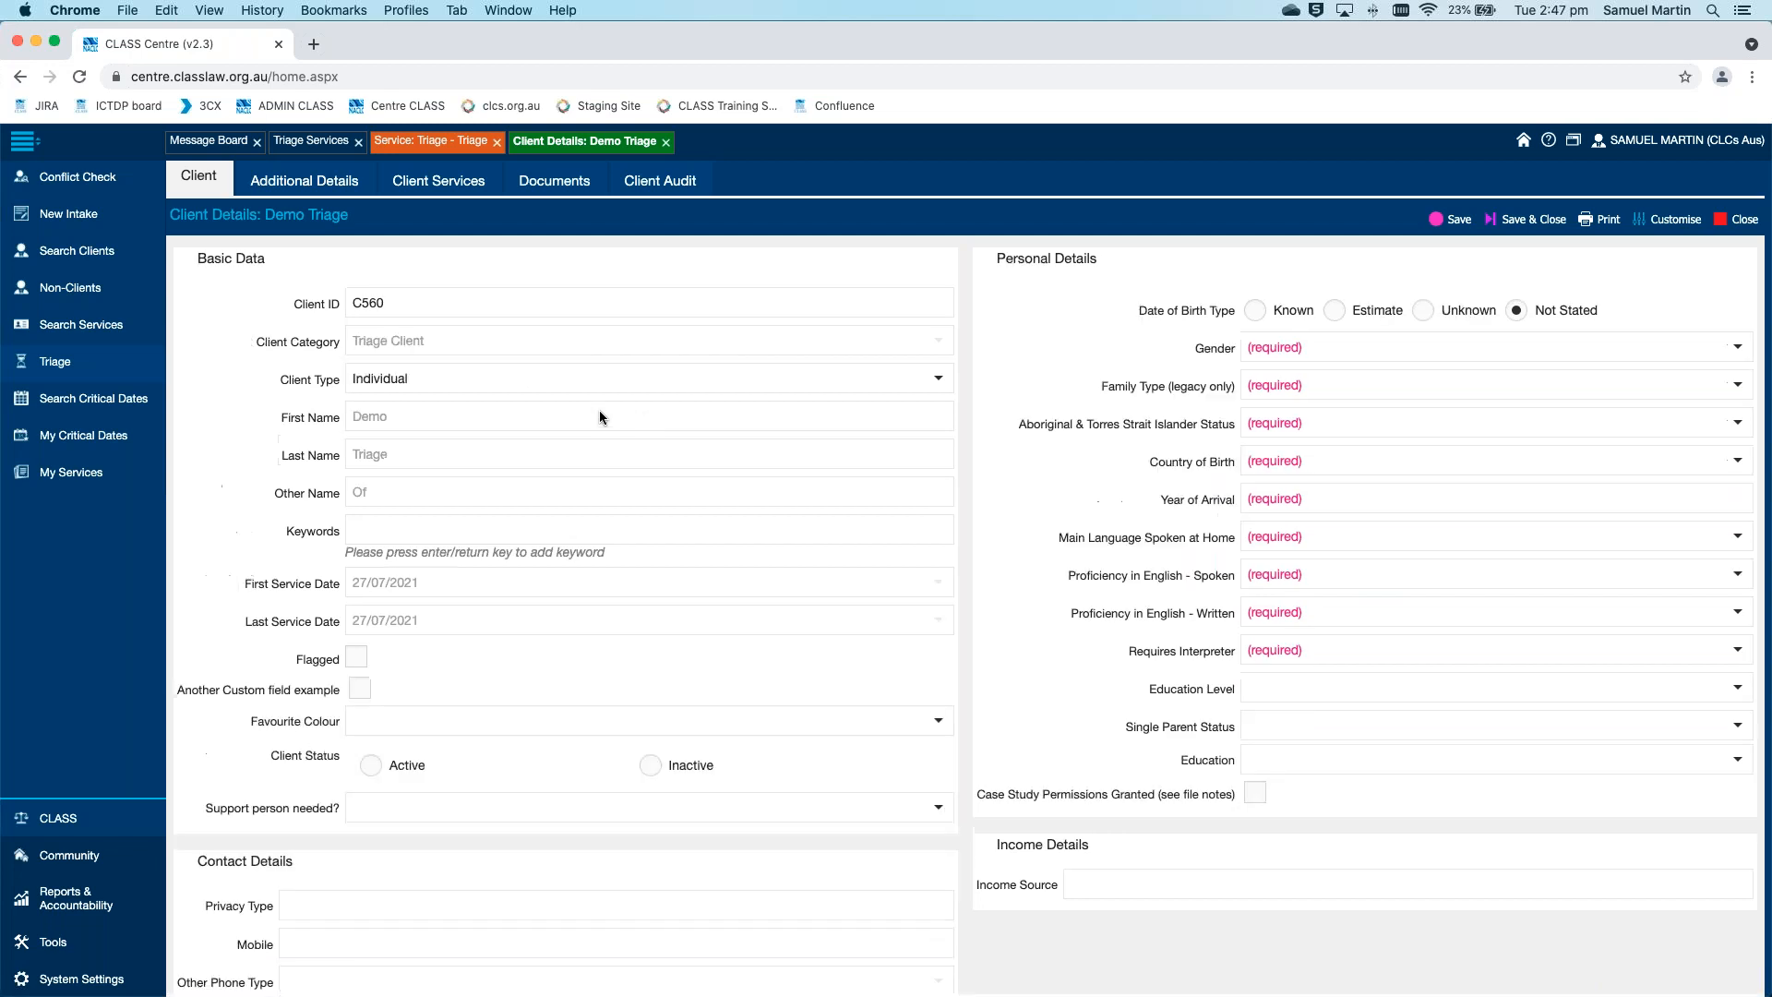
pyautogui.click(1483, 423)
pyautogui.click(1517, 513)
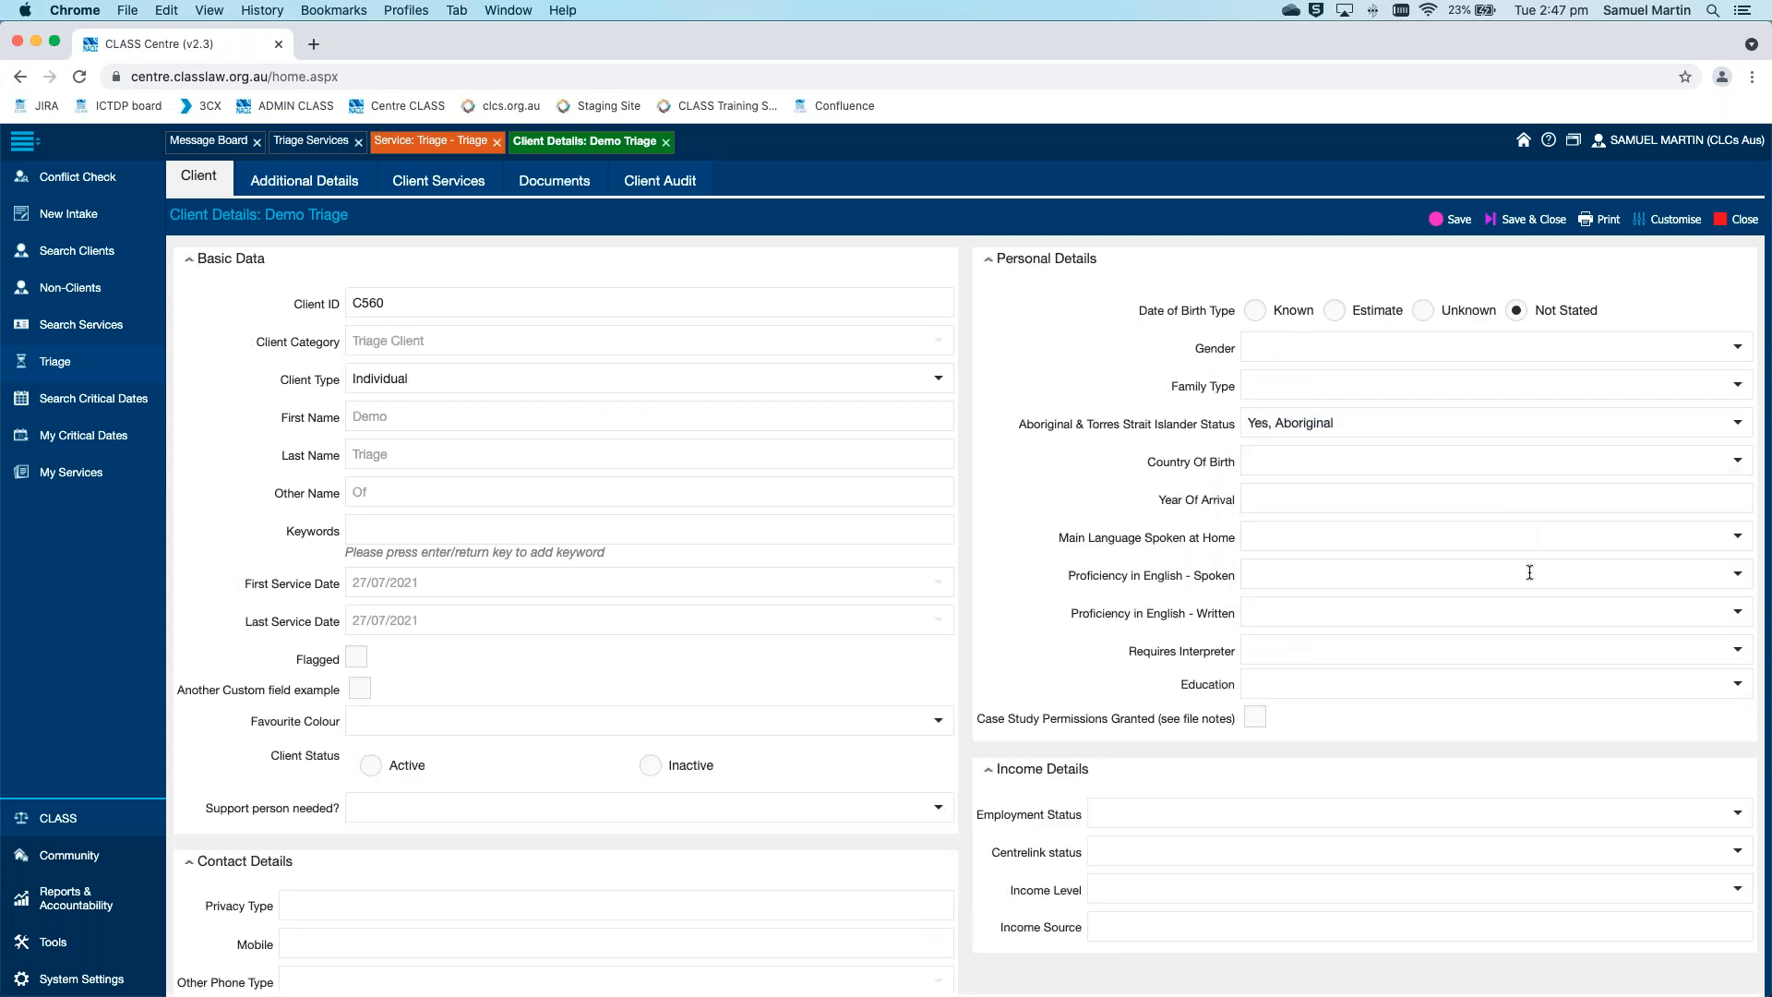
pyautogui.click(1526, 531)
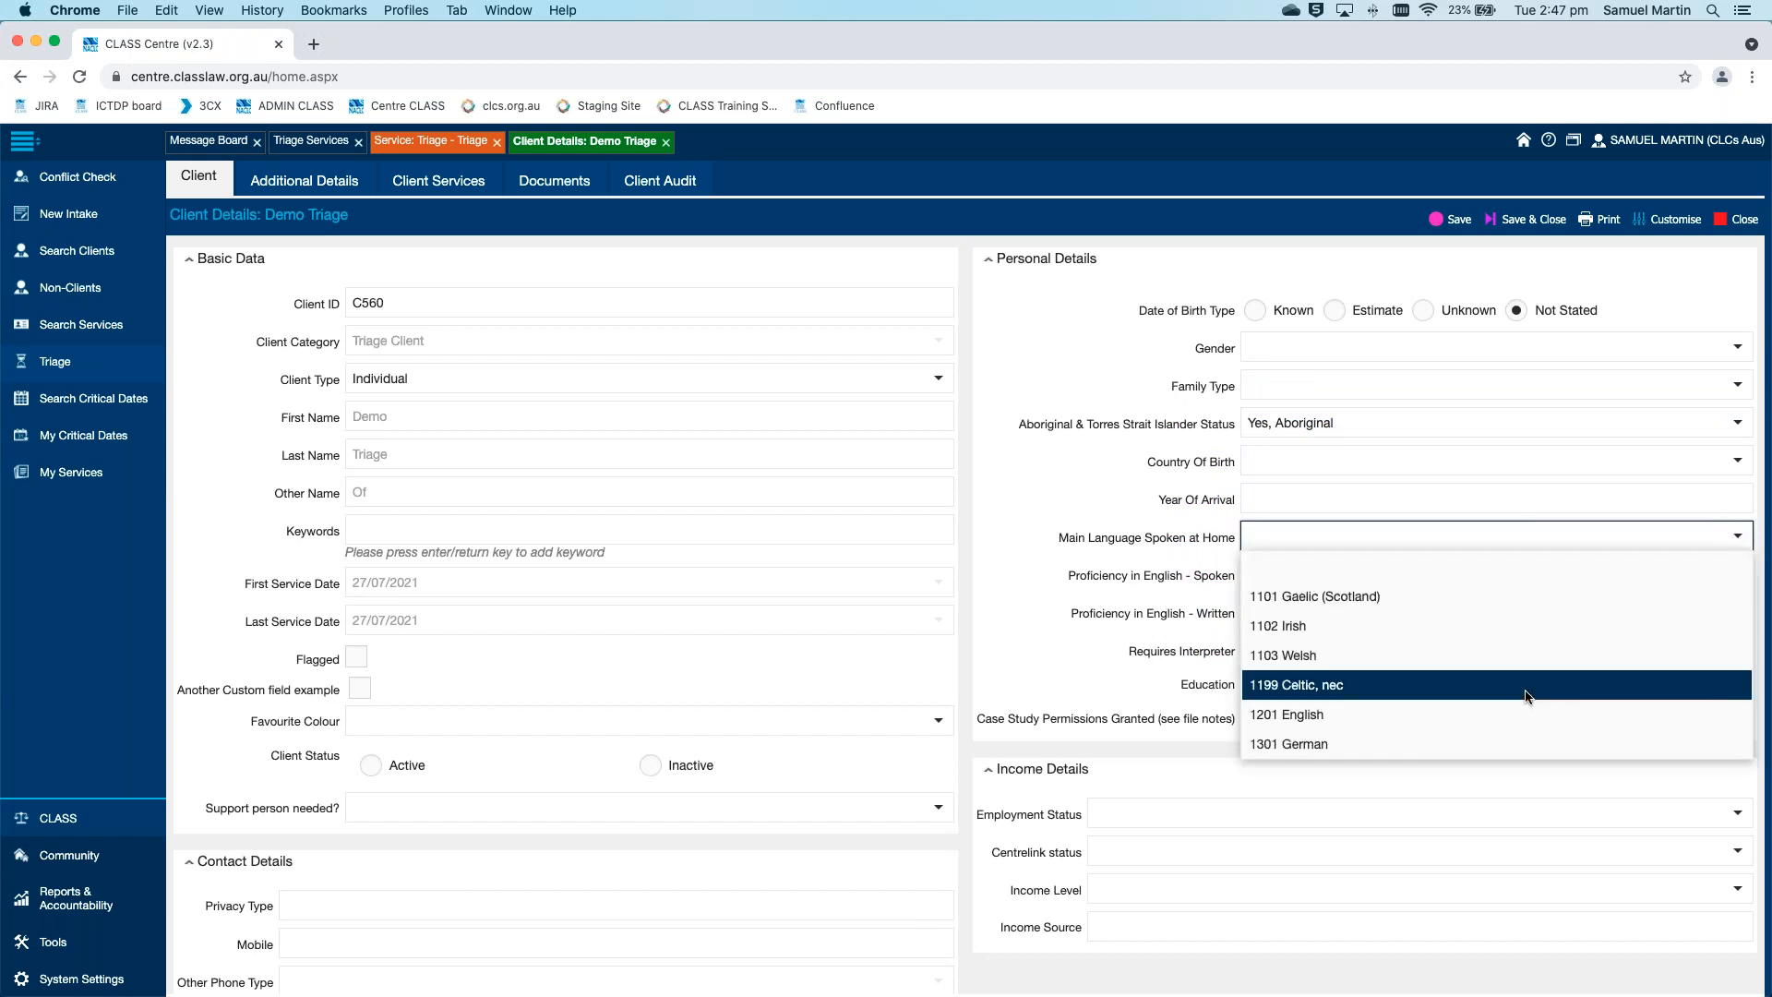
pyautogui.click(1524, 689)
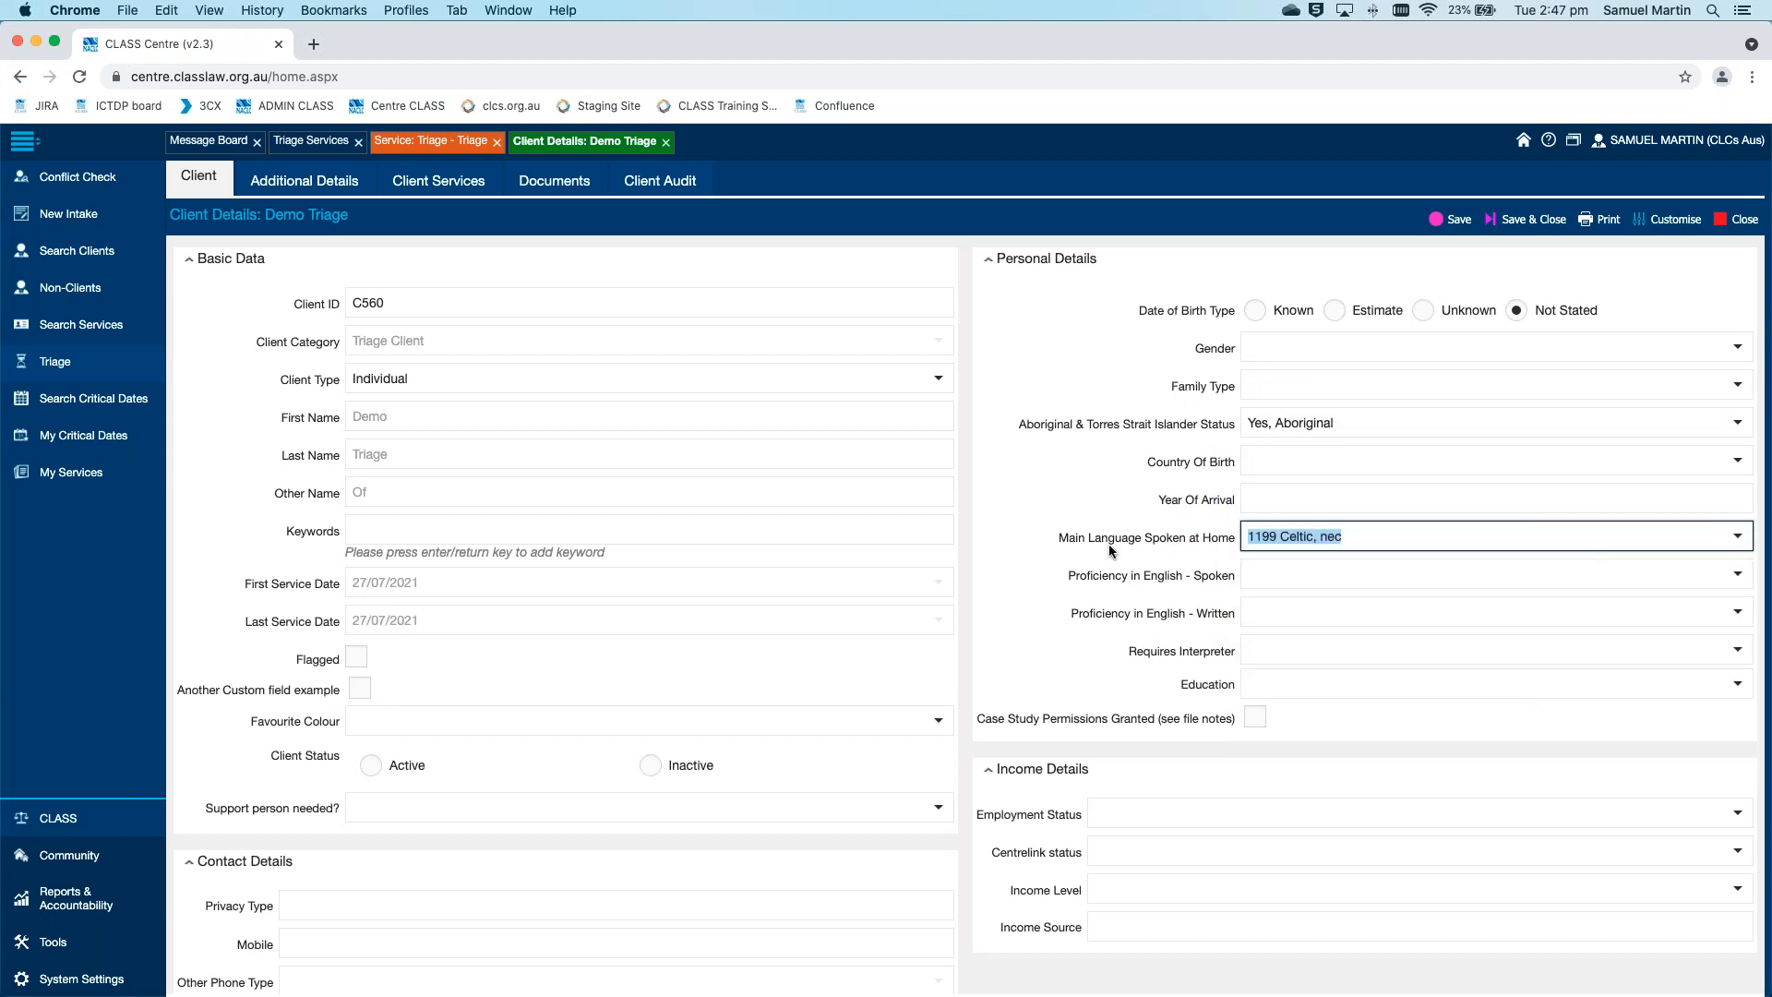